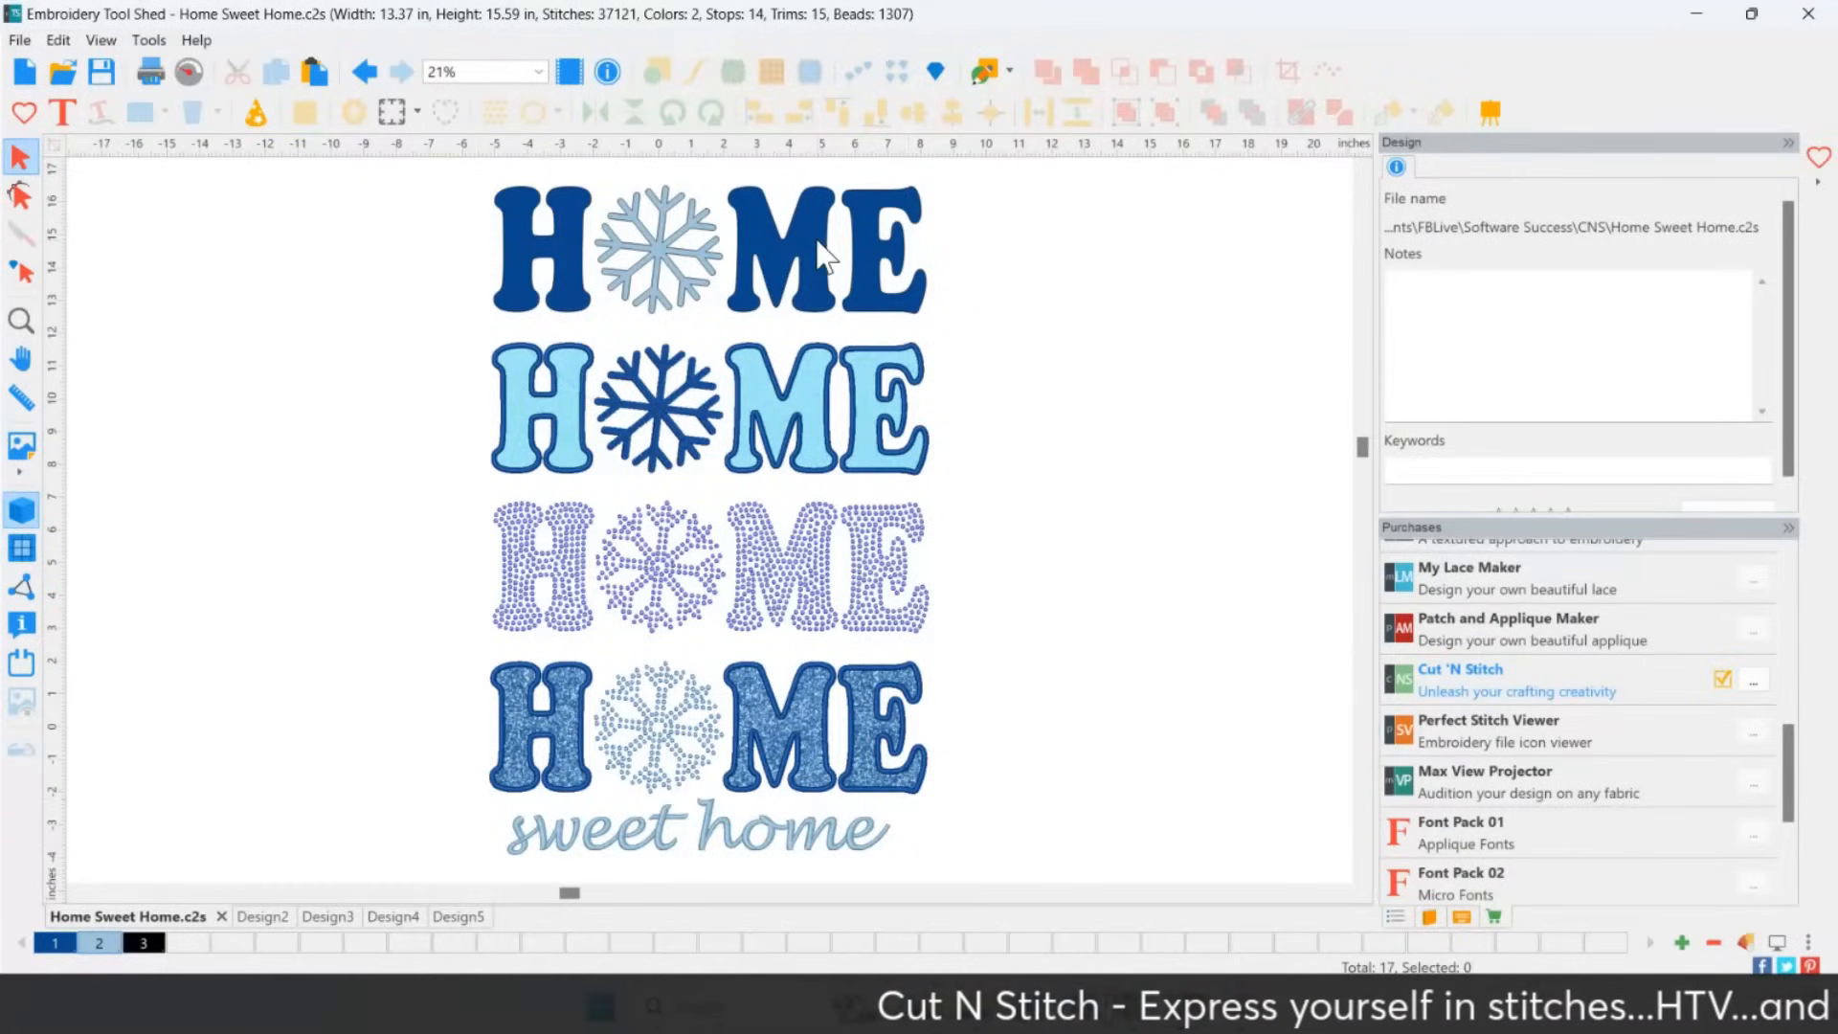
Inspect the topmost HOME artwork up close and list the design's objects in the Sequence view with its group collapsed.
{"action": "left_click", "coordinate": [632, 292]}
{"action": "key", "text": "z"}
{"action": "left_click_drag", "start_coordinate": [415, 169], "coordinate": [1003, 374]}
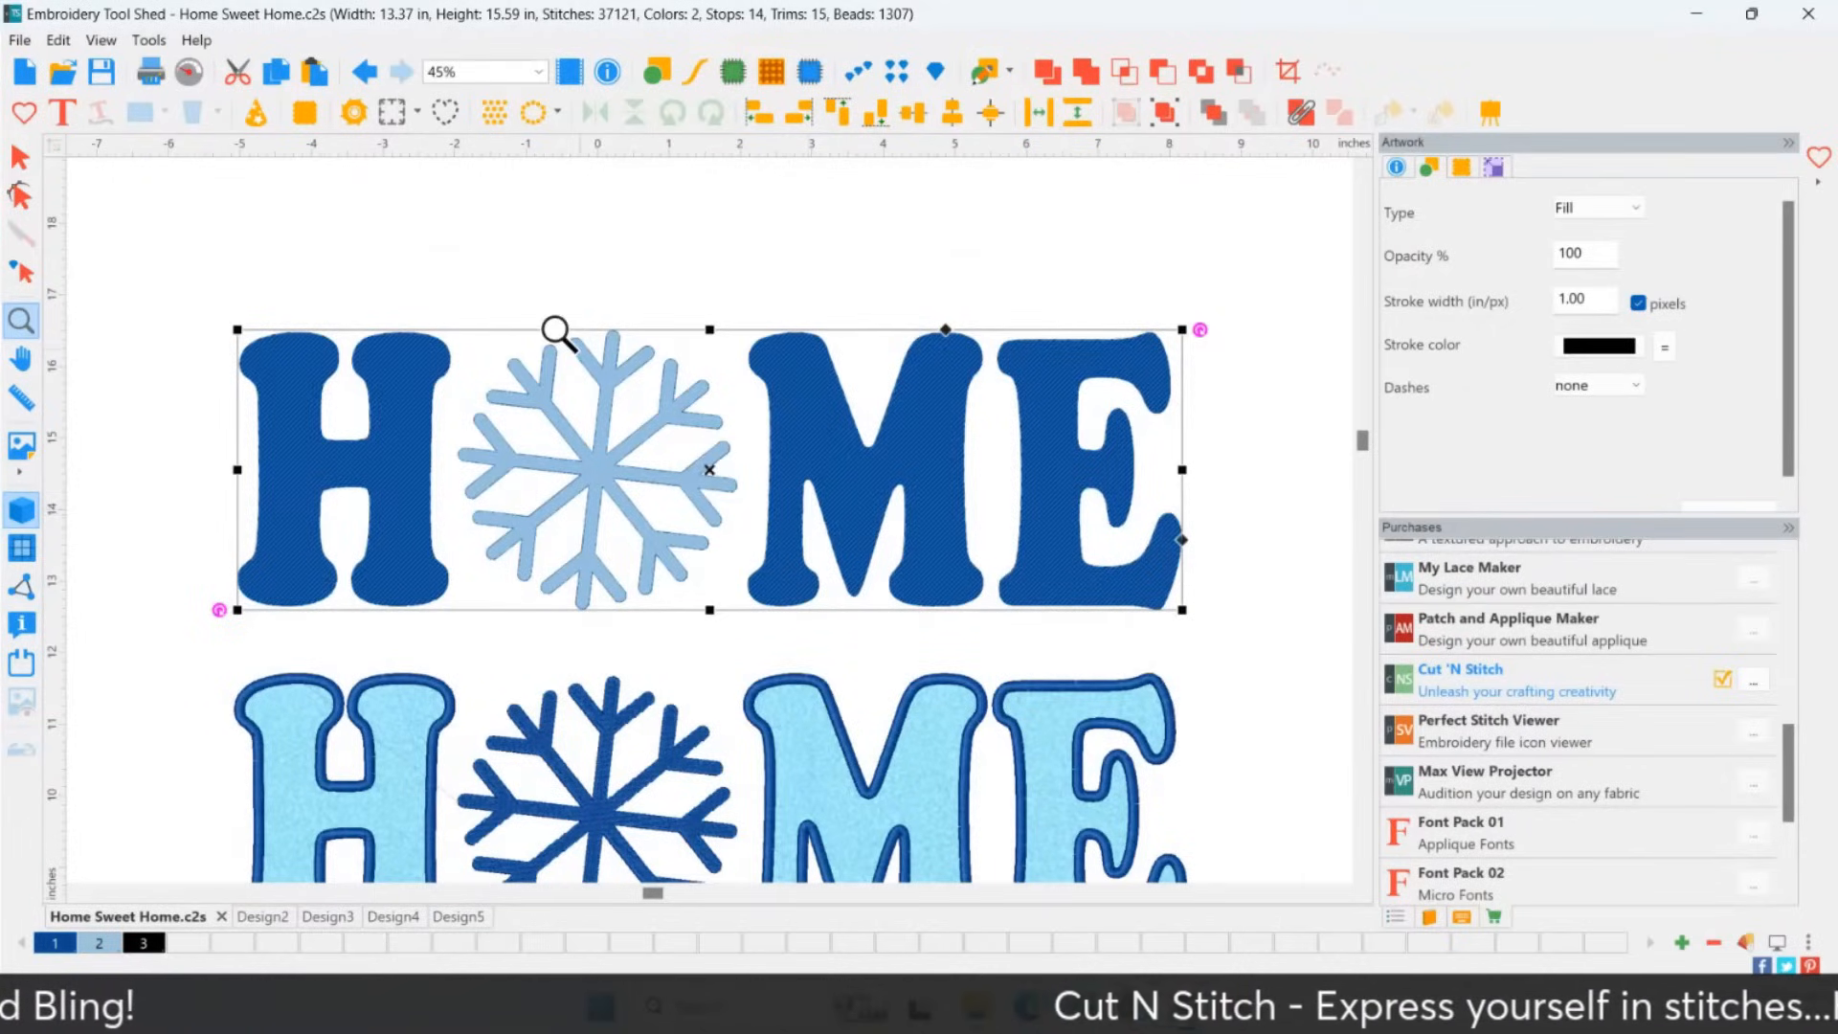
{"action": "left_click", "coordinate": [18, 157]}
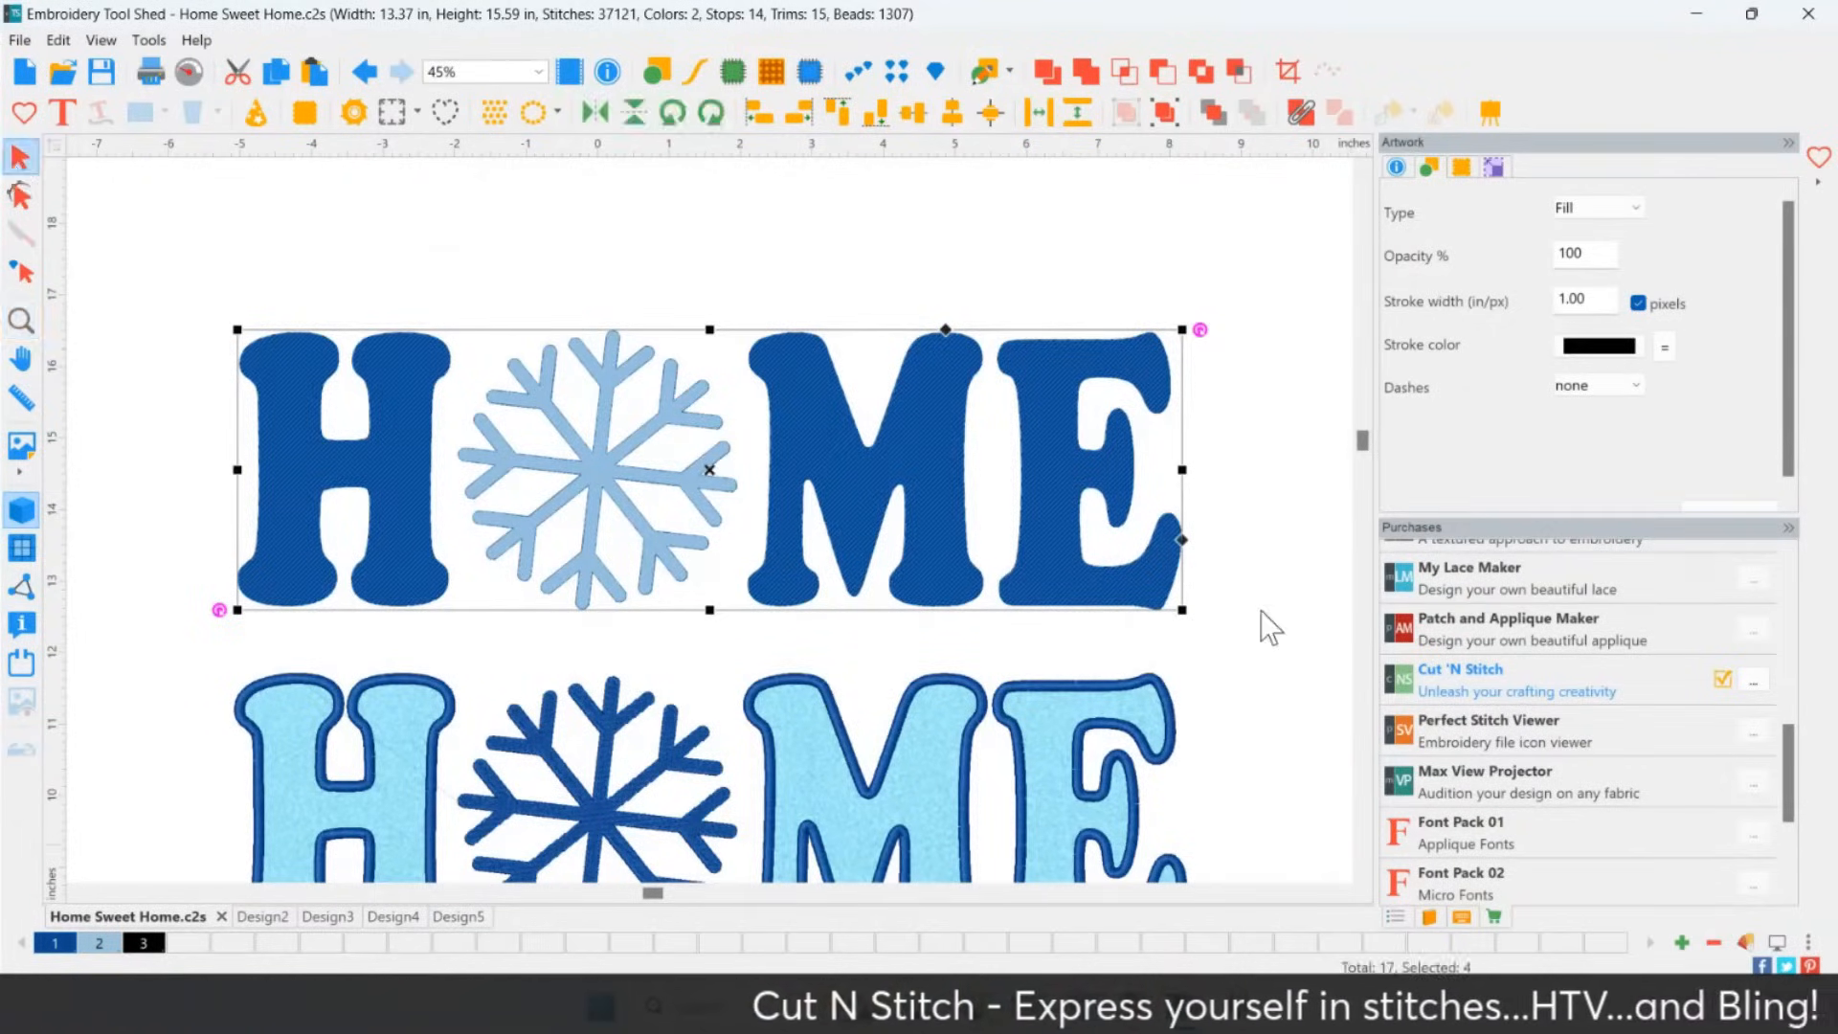
{"action": "left_click", "coordinate": [1396, 918]}
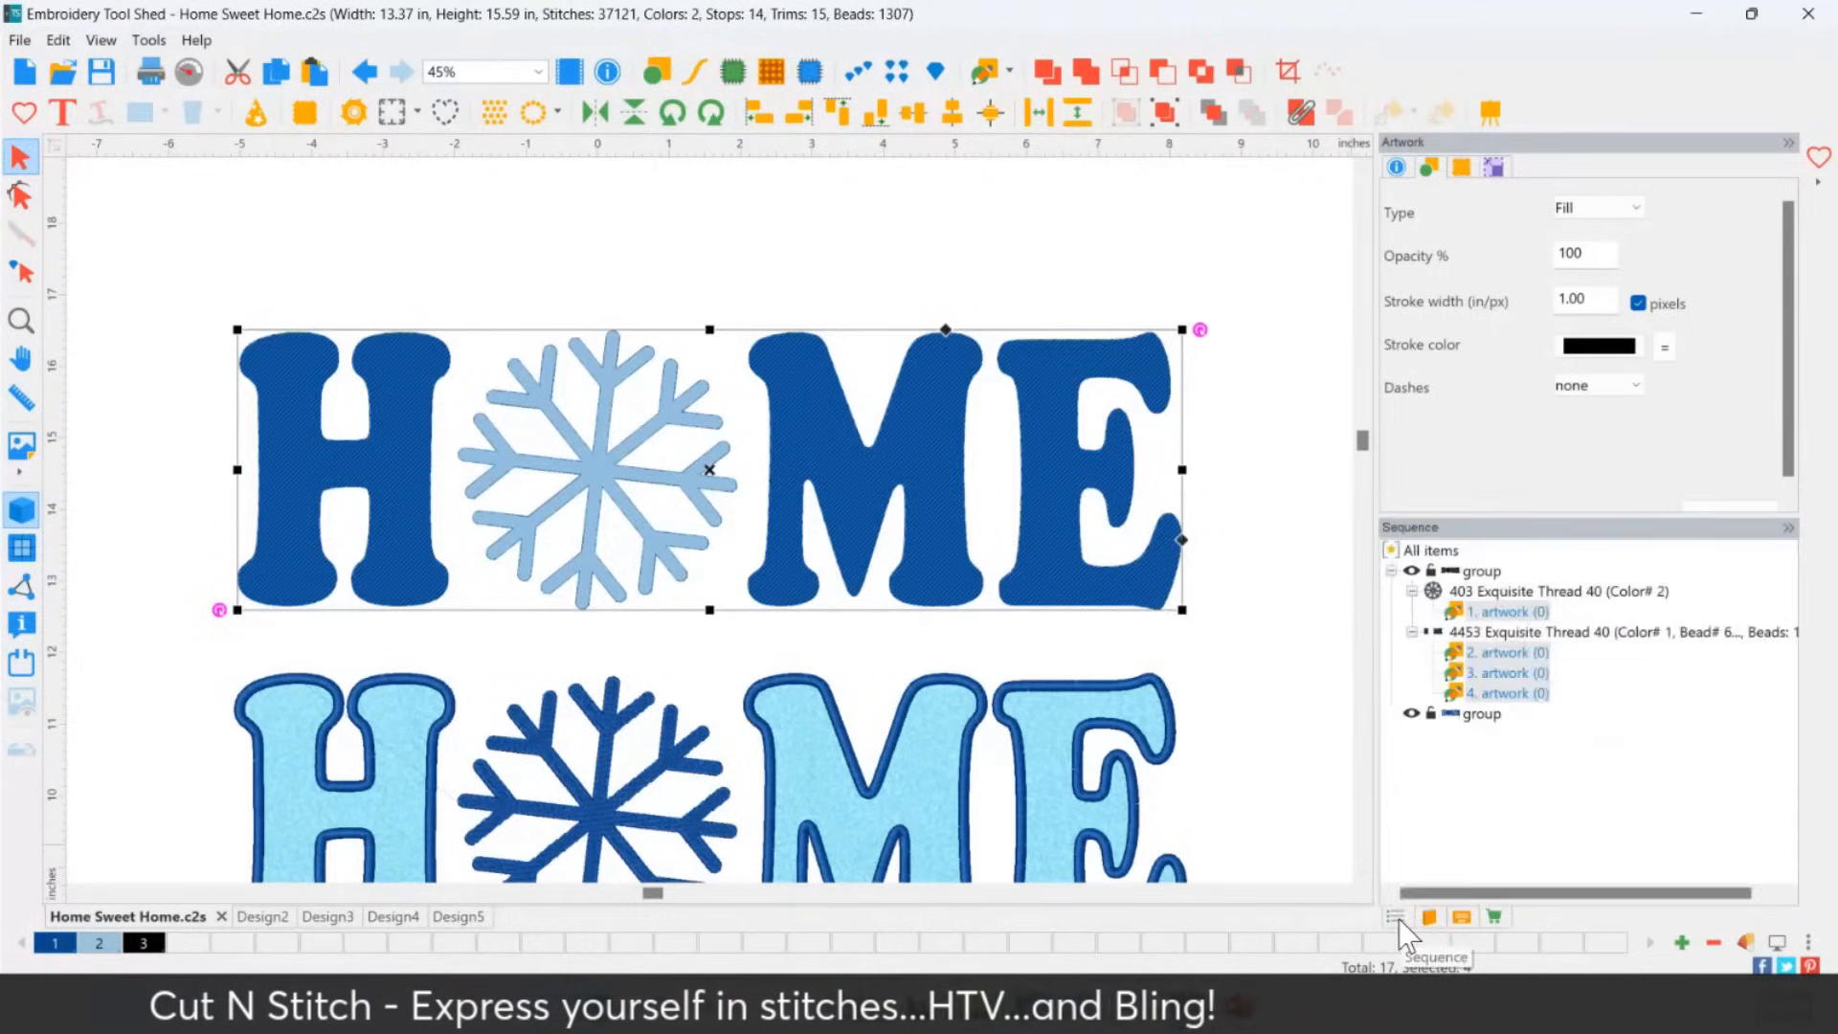
{"action": "left_click", "coordinate": [1391, 572]}
{"action": "left_click", "coordinate": [1392, 591]}
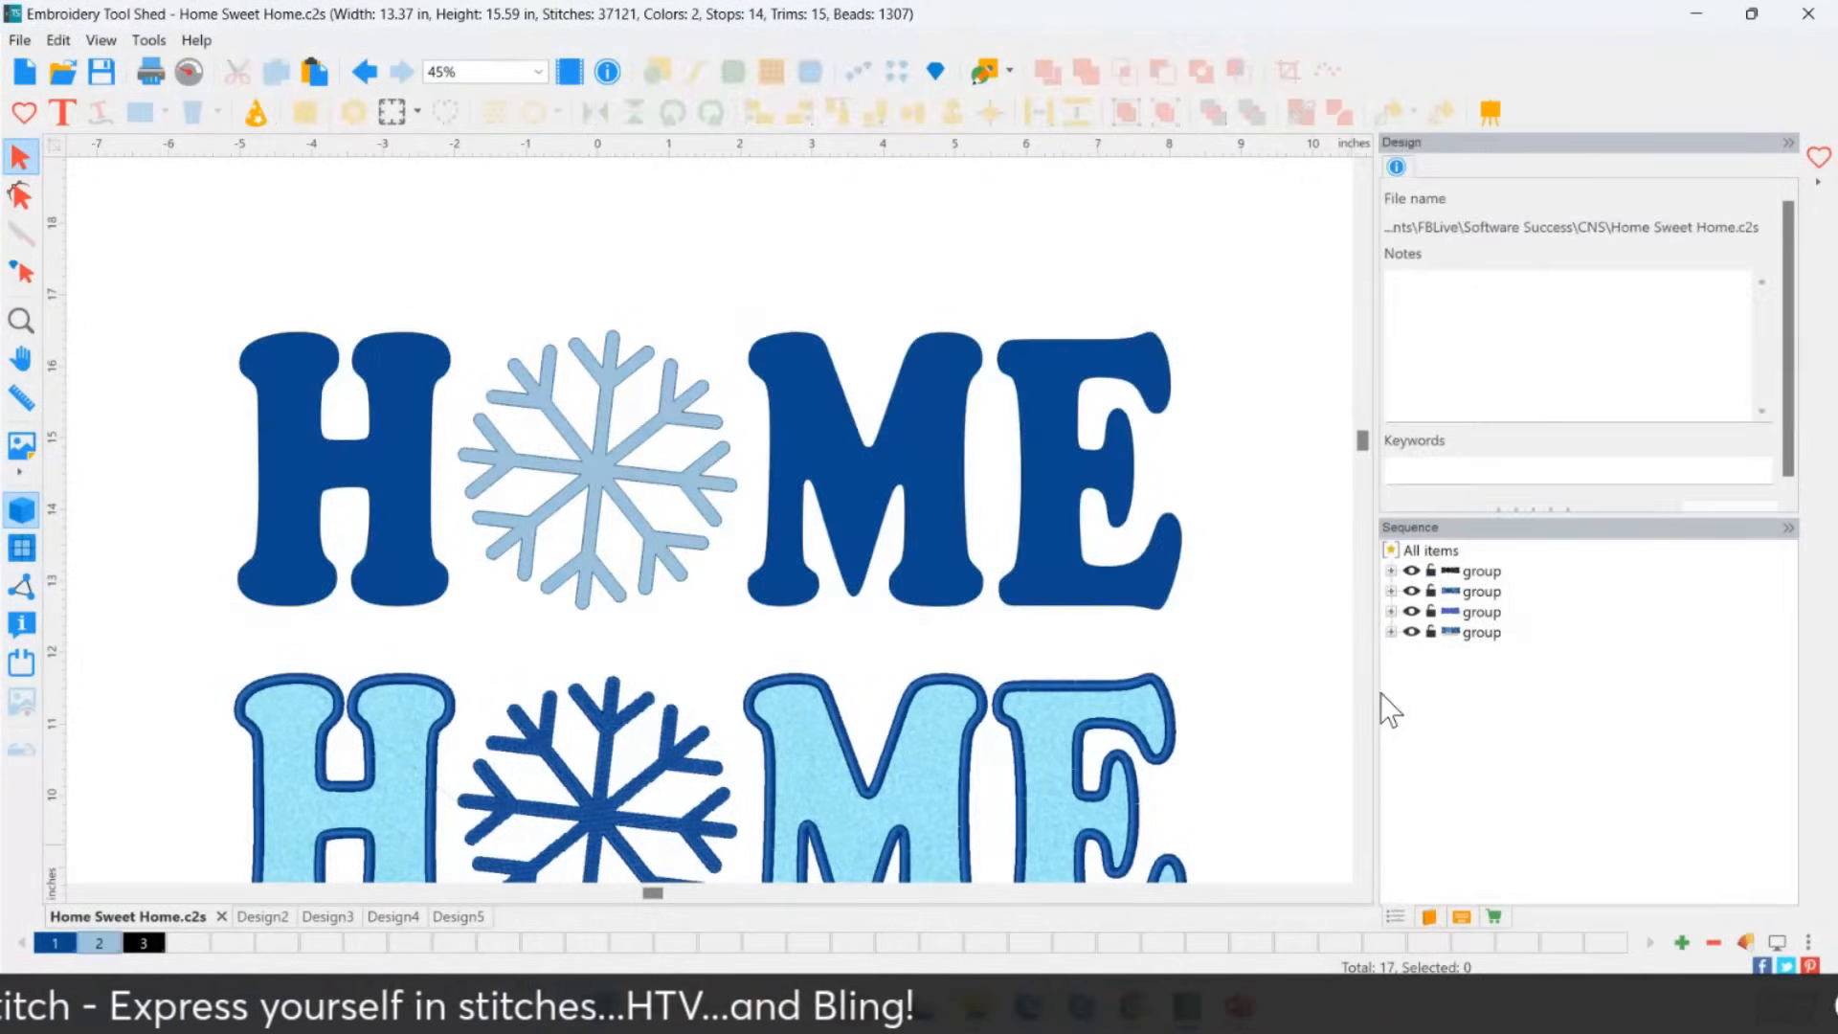
Highlight each of the four HOME groups in the object sequence in turn and fit the whole design in view.
{"action": "left_click", "coordinate": [1480, 572]}
{"action": "left_click", "coordinate": [1484, 592]}
{"action": "left_click", "coordinate": [1490, 612]}
{"action": "left_click", "coordinate": [1492, 632]}
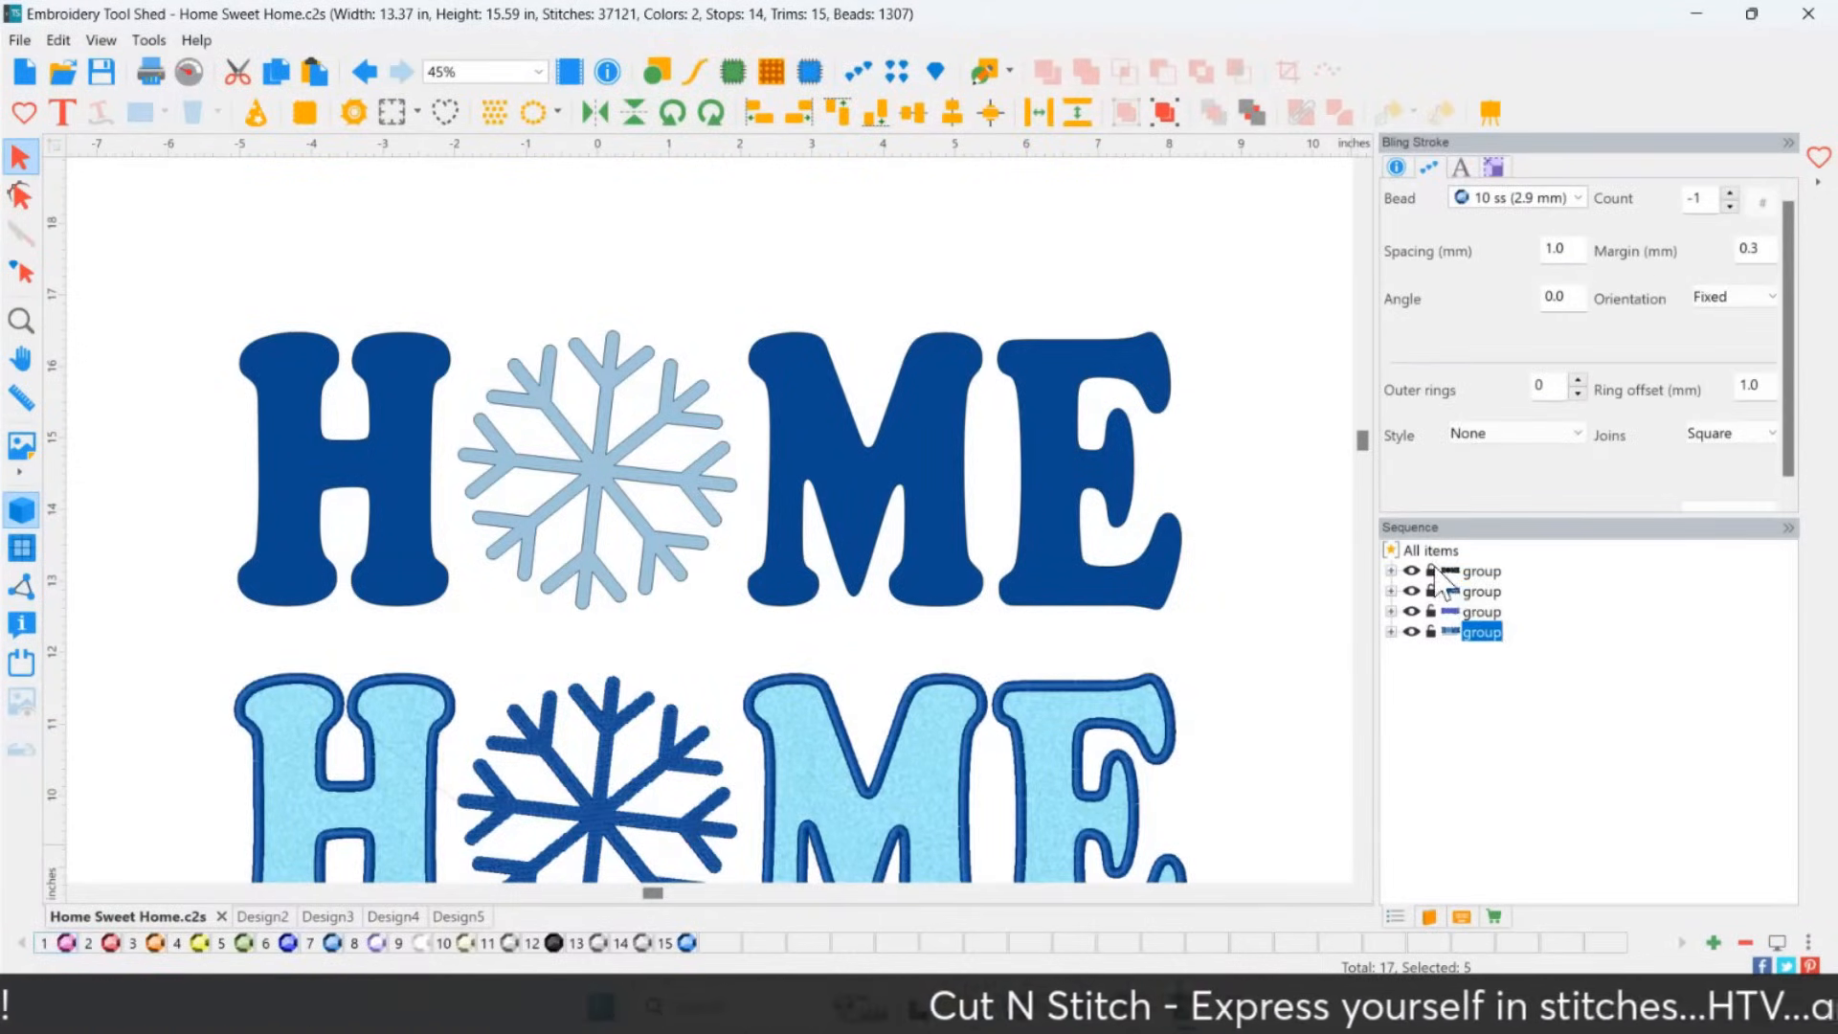
{"action": "double_click", "coordinate": [18, 313]}
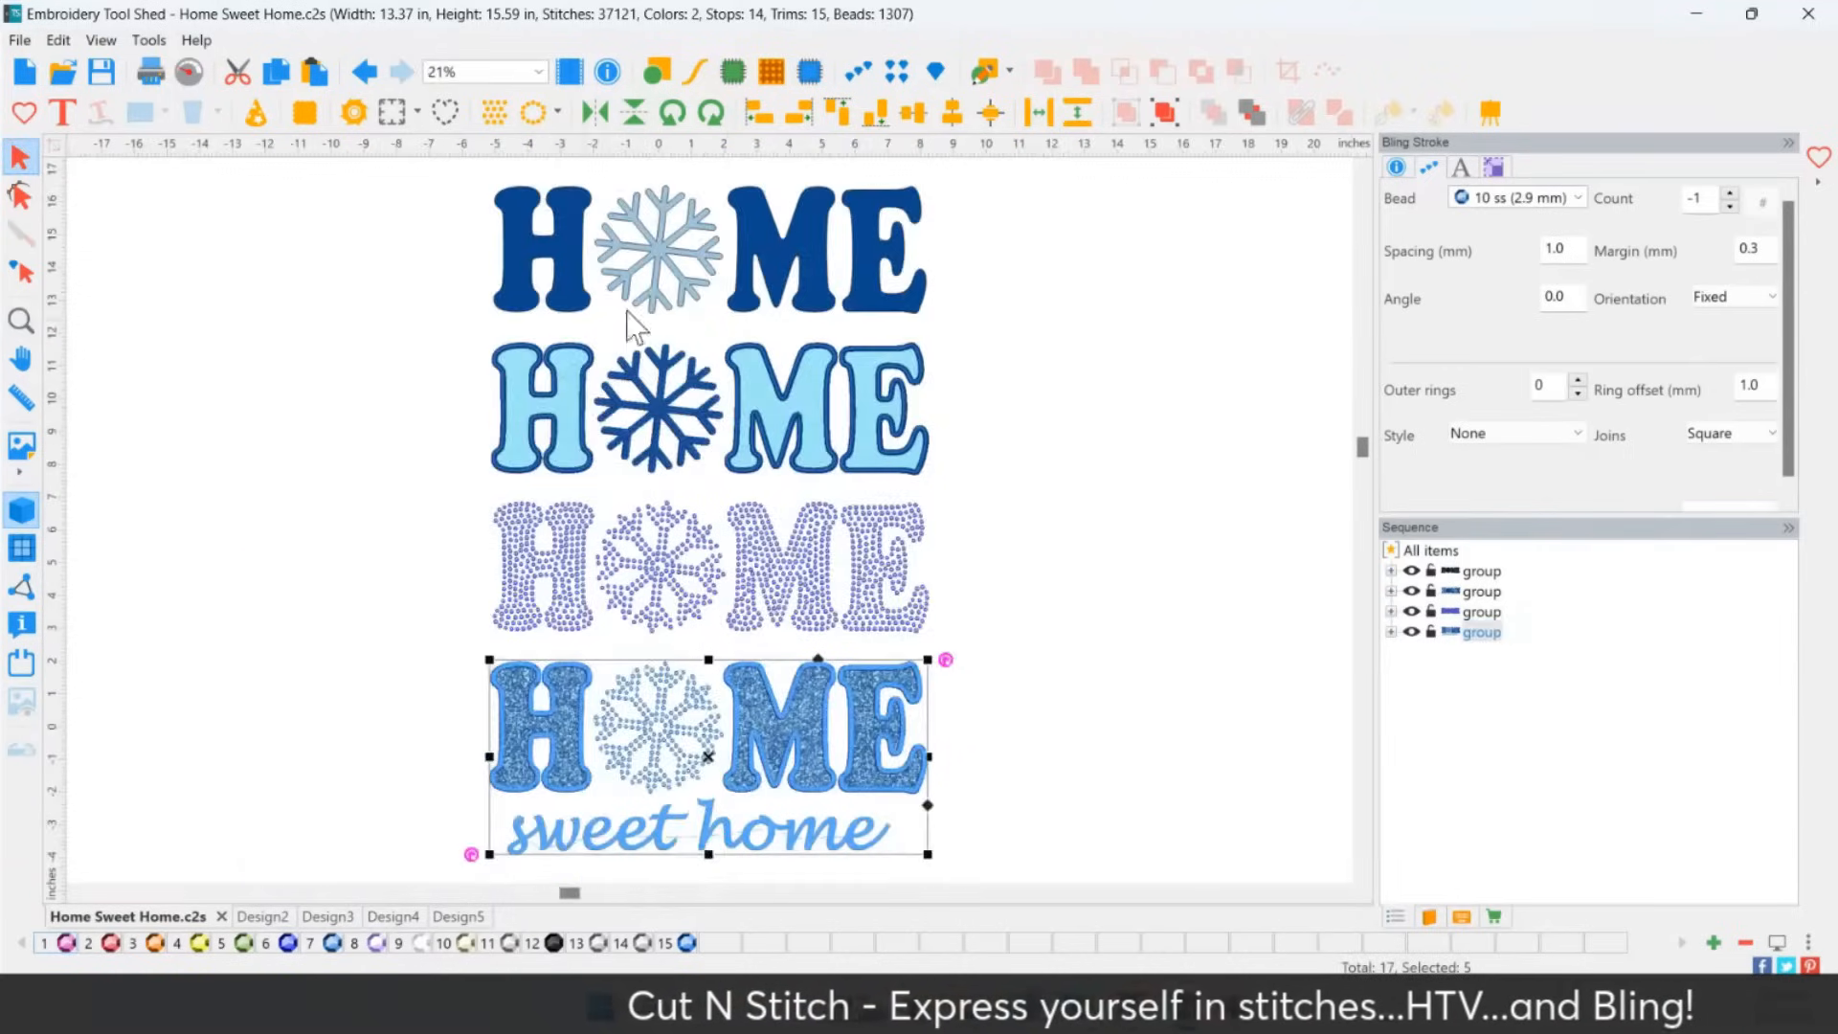
Examine the artwork objects that make up the first HOME group in the sequence.
{"action": "left_click", "coordinate": [1498, 573]}
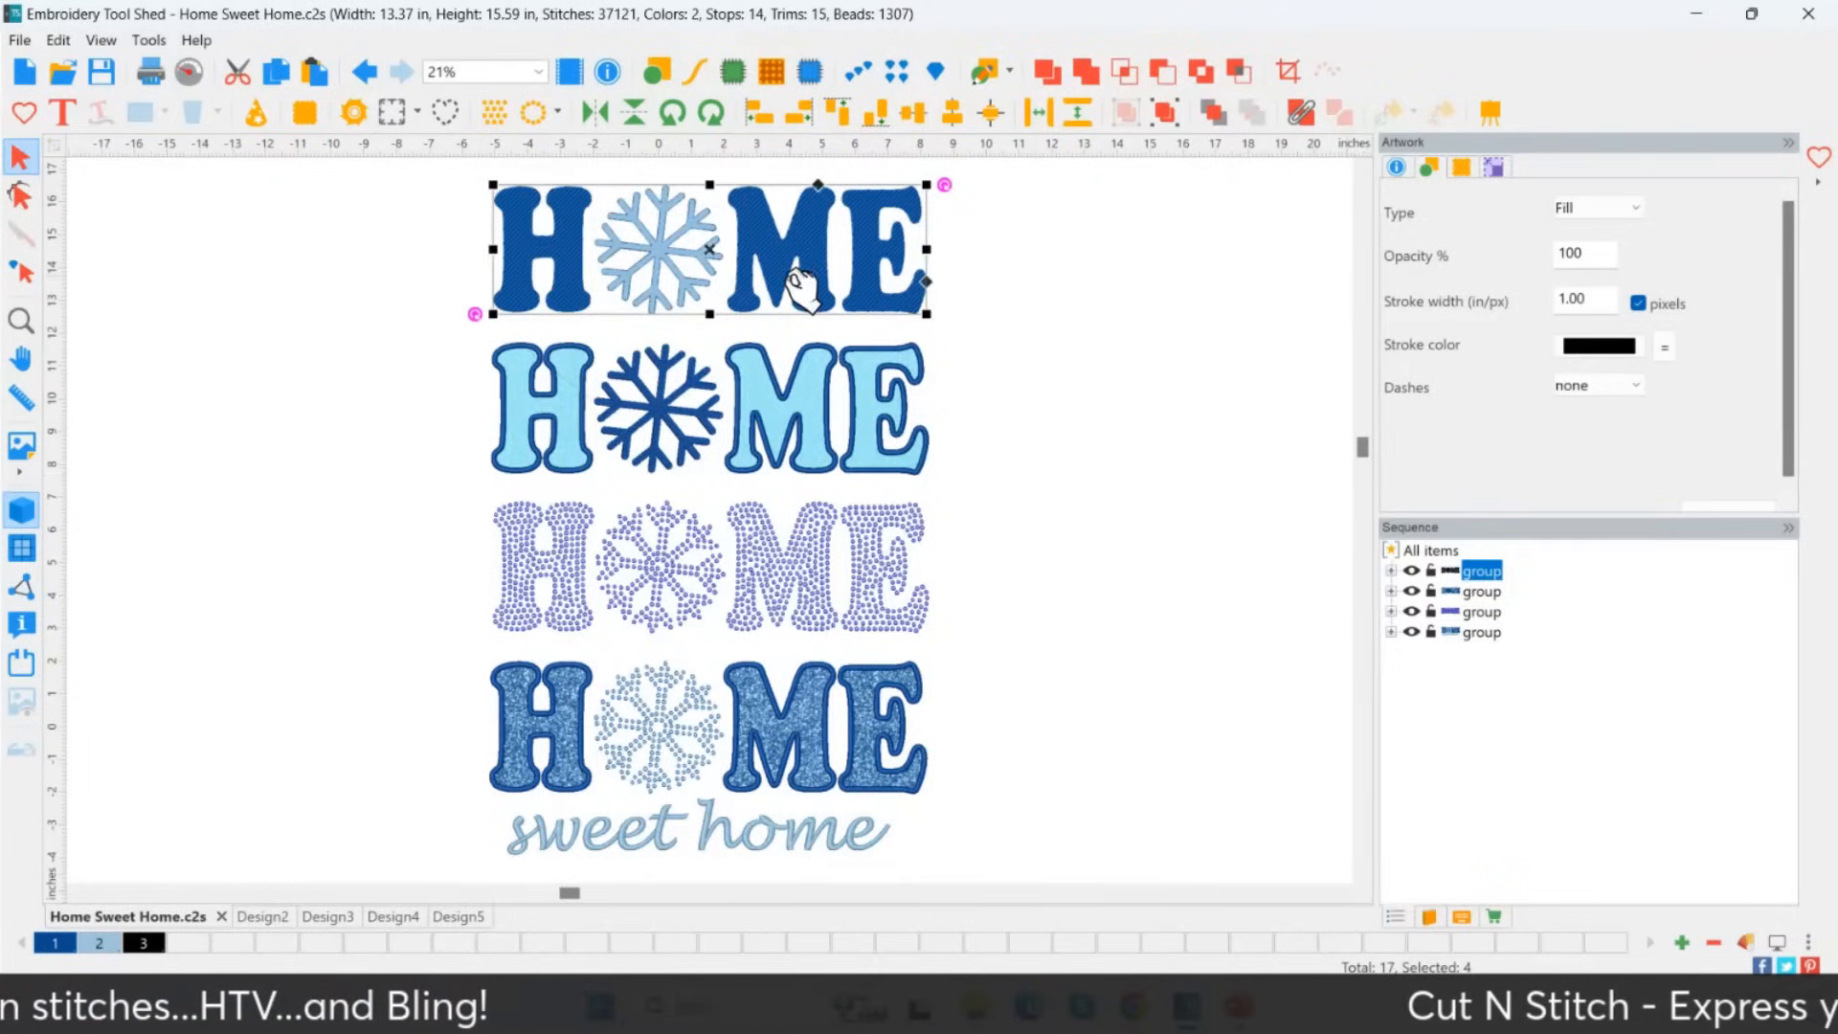
{"action": "left_click", "coordinate": [1392, 570]}
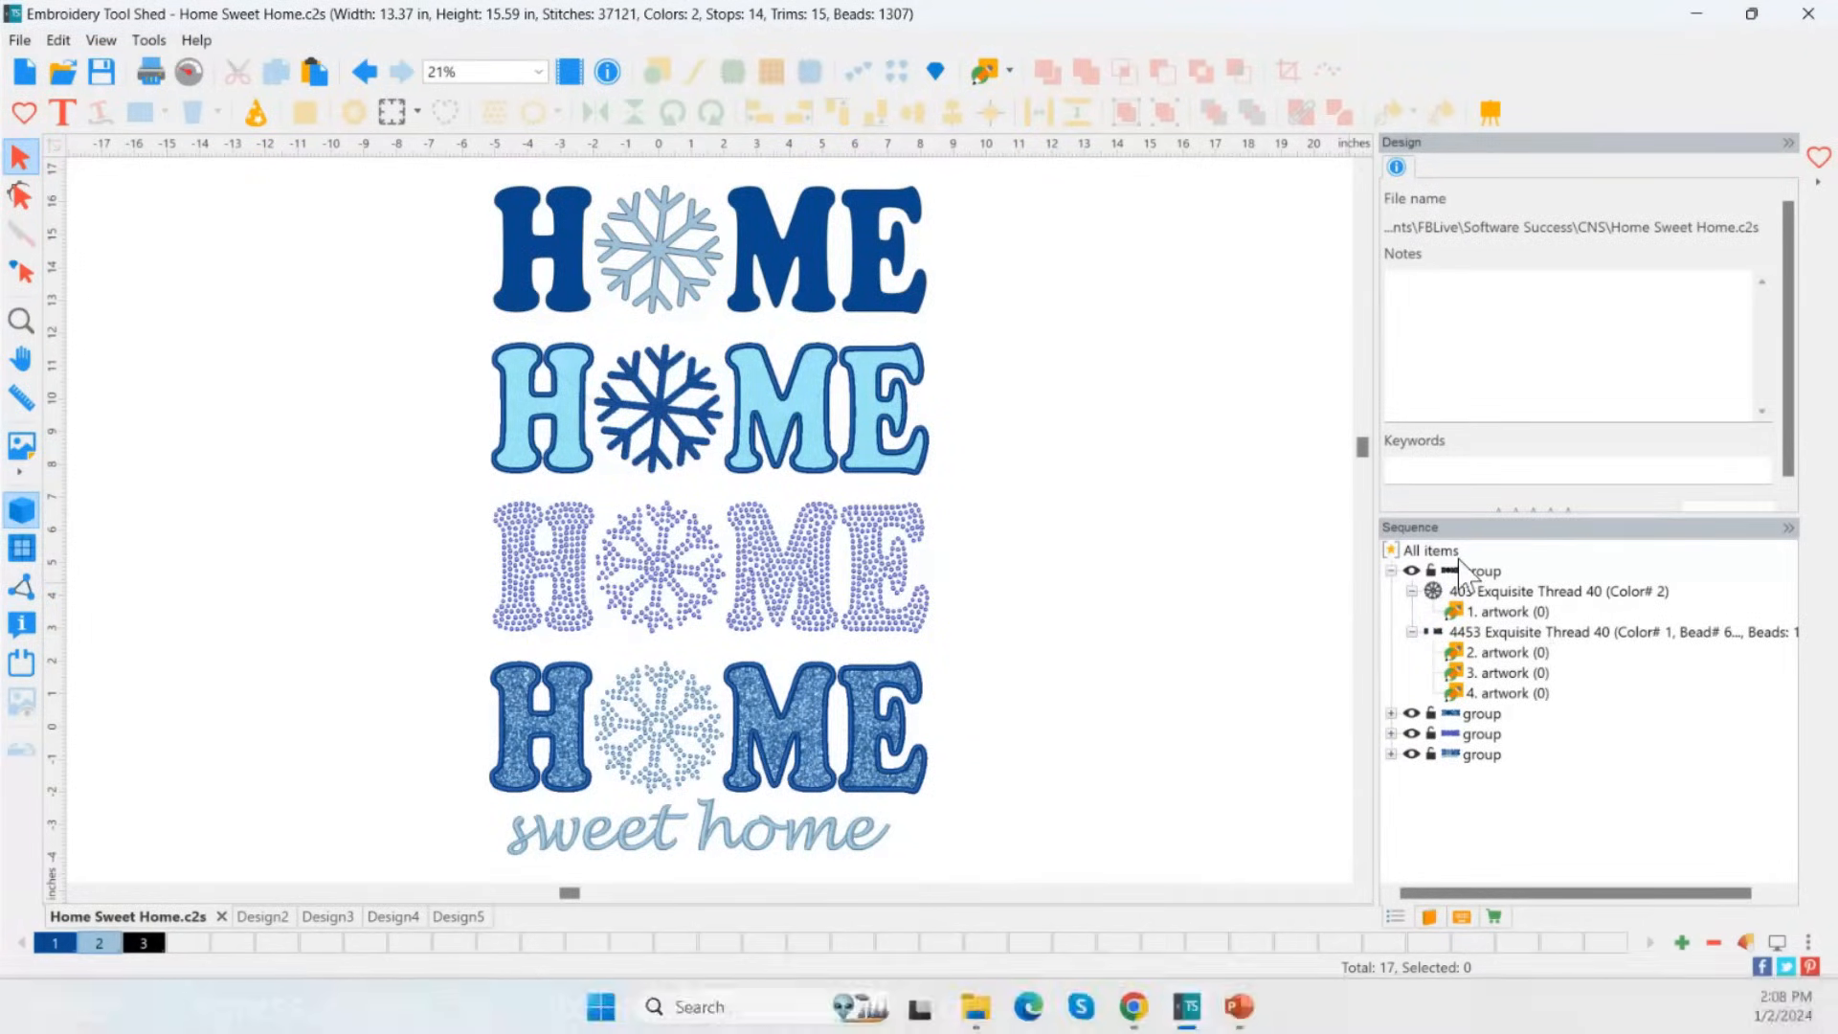
{"action": "left_click", "coordinate": [1397, 917]}
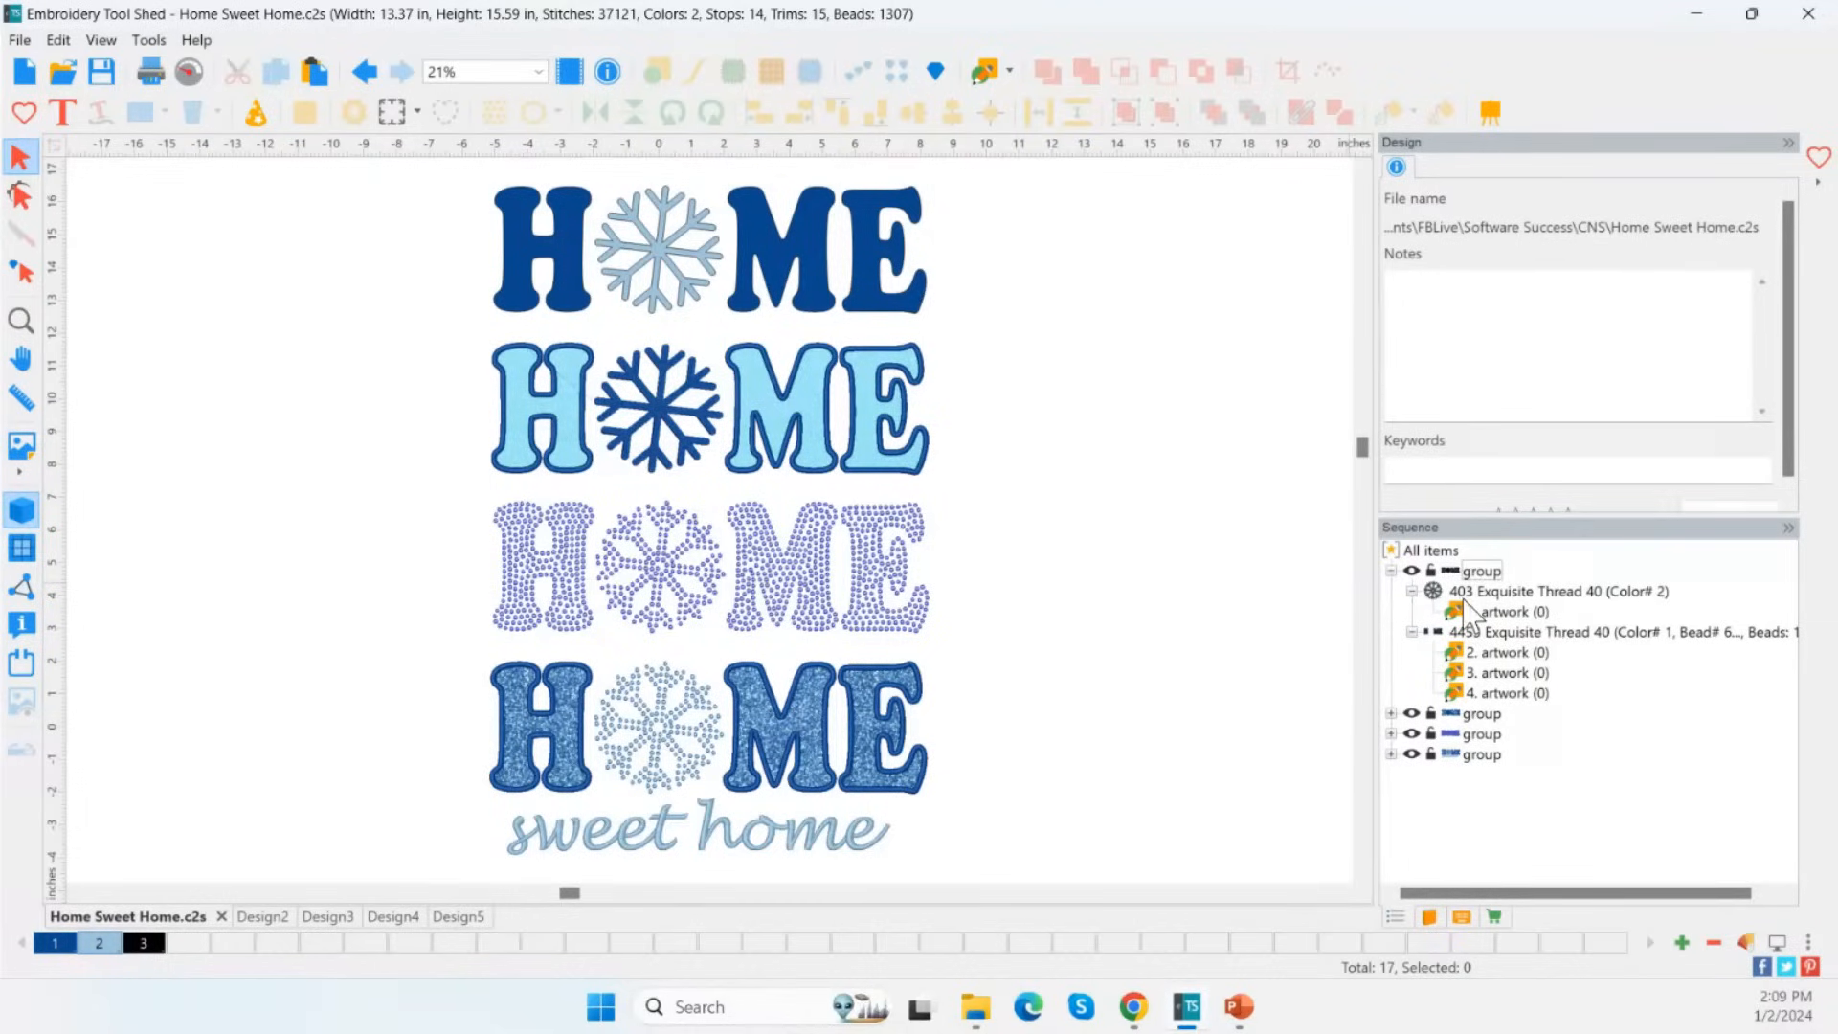
{"action": "left_click", "coordinate": [1513, 617]}
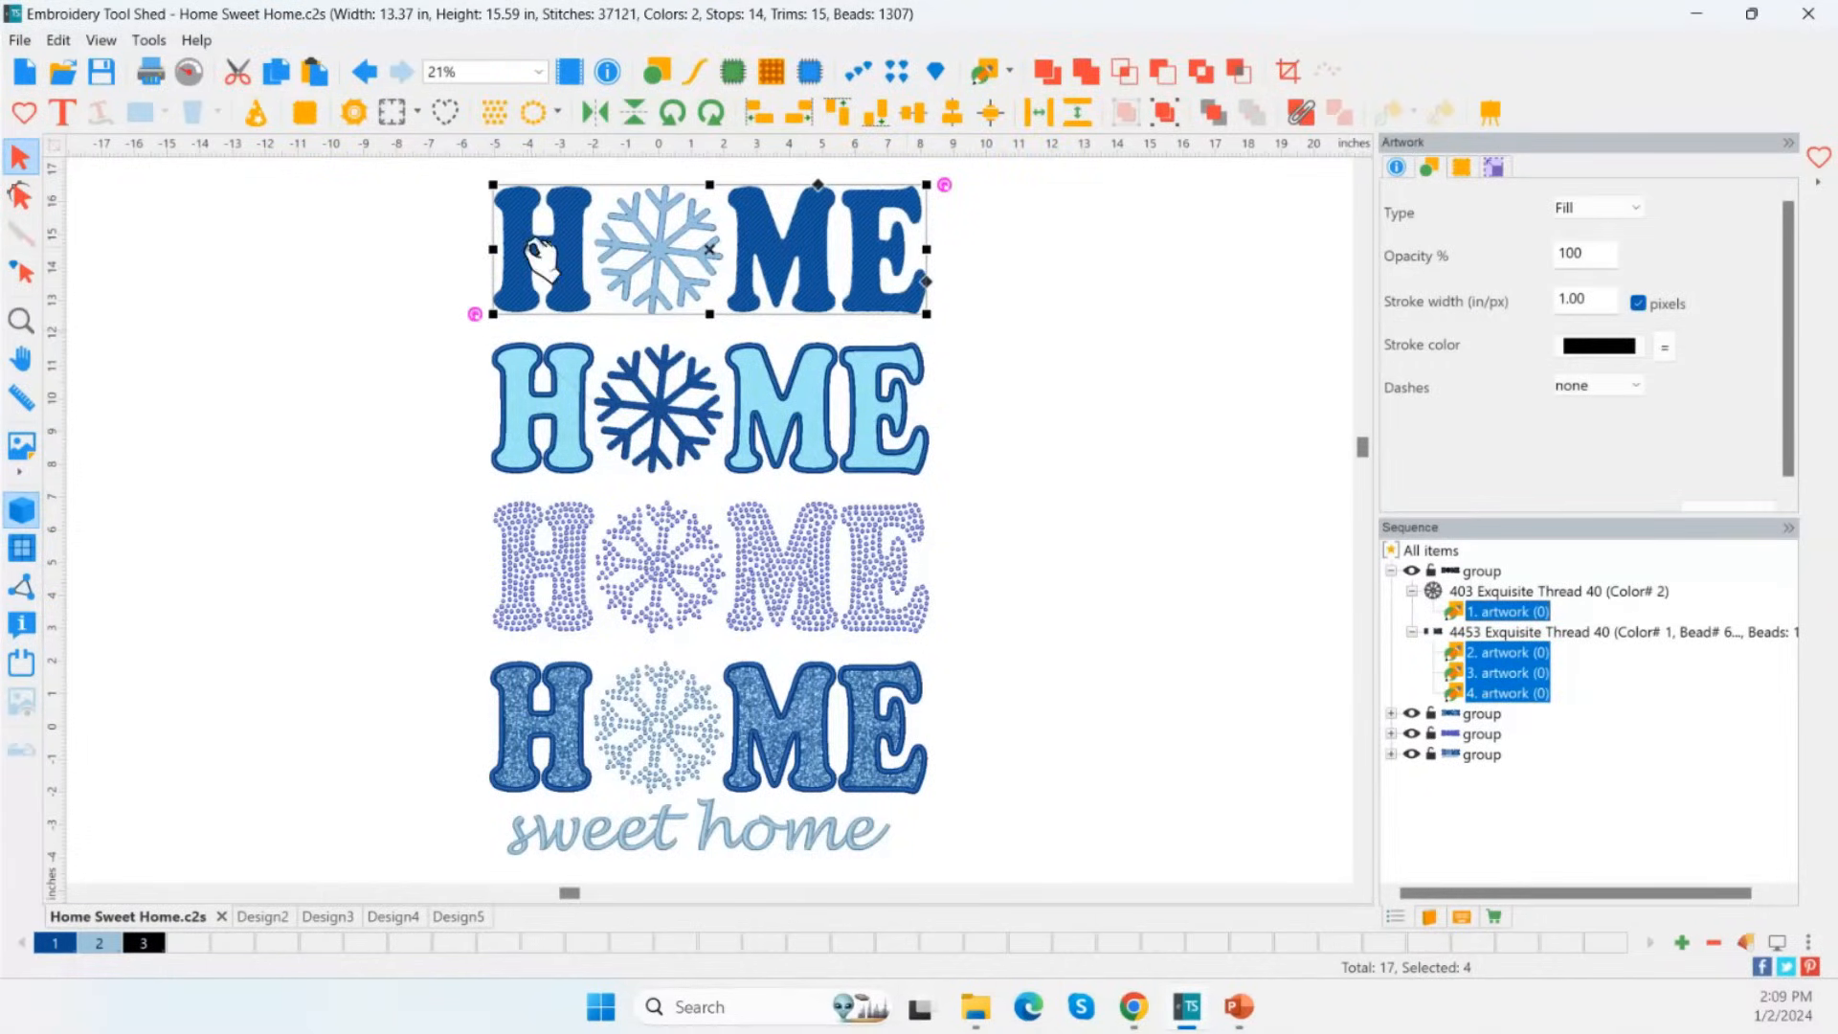
Examine the complex fill and applique objects inside the second HOME group.
{"action": "left_click", "coordinate": [1002, 487]}
{"action": "left_click", "coordinate": [839, 448]}
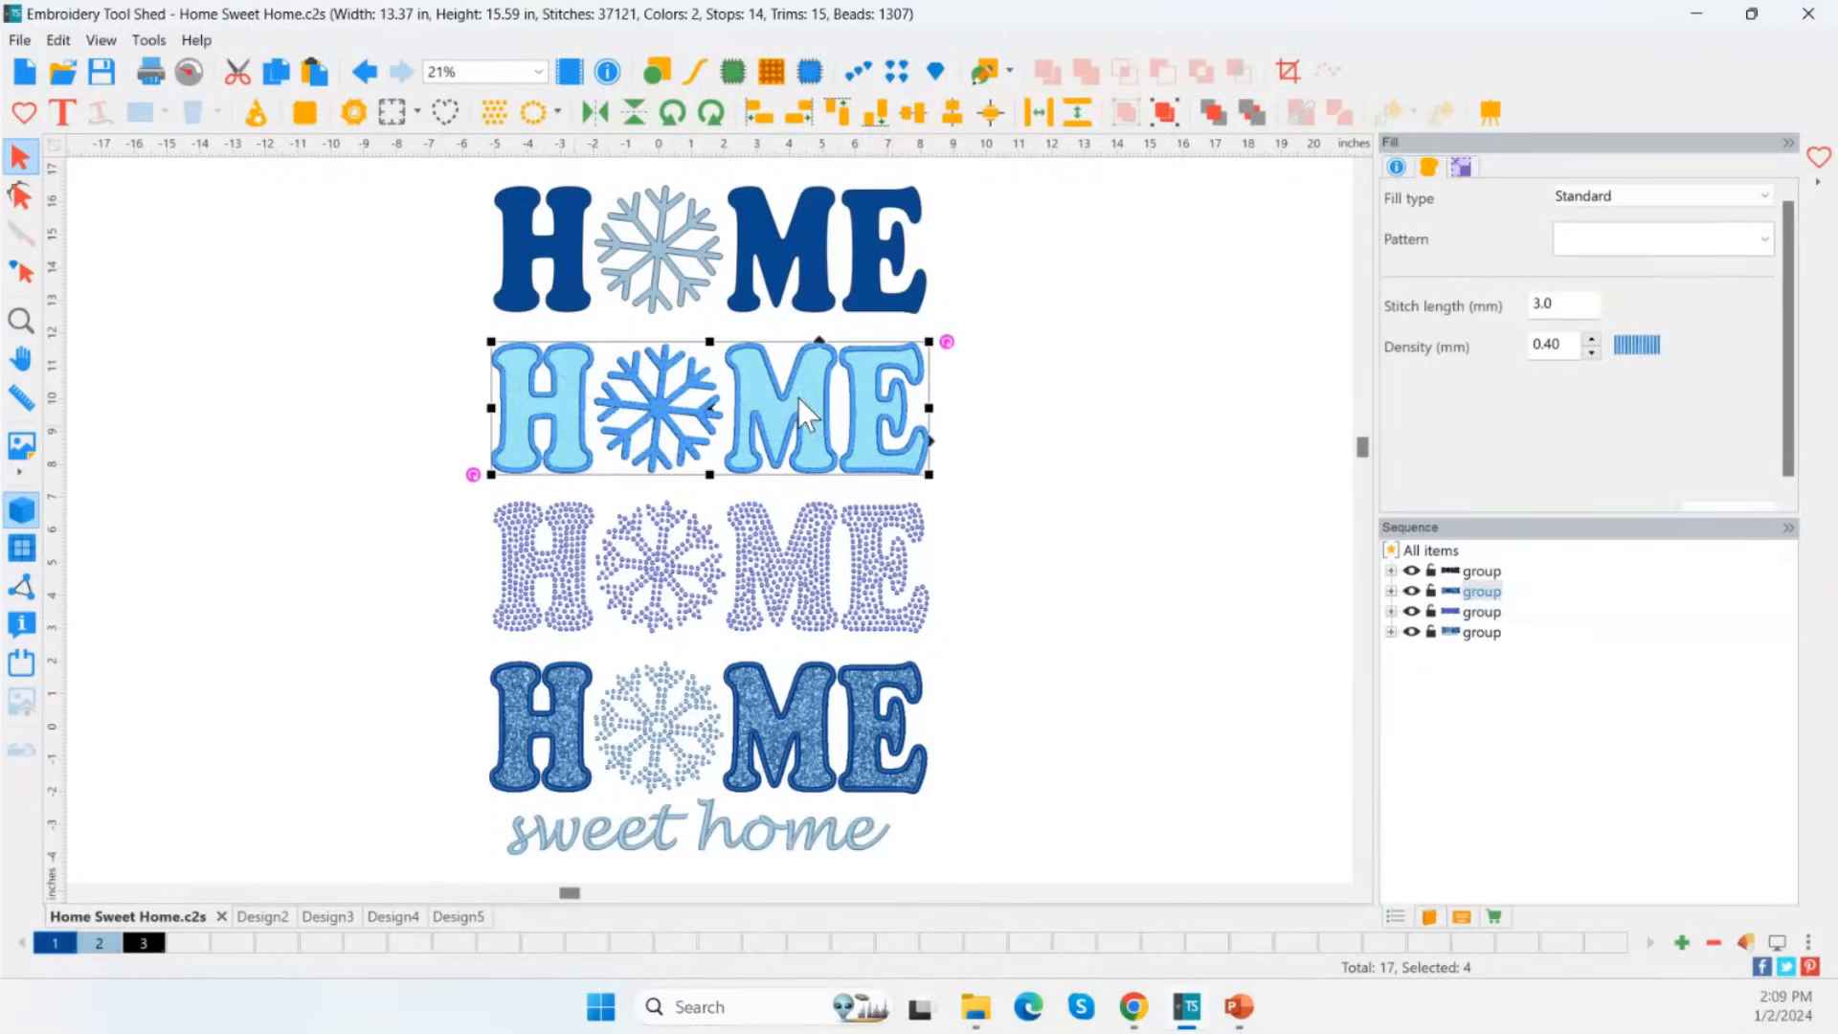
{"action": "left_click", "coordinate": [1523, 613]}
{"action": "left_click", "coordinate": [1391, 592]}
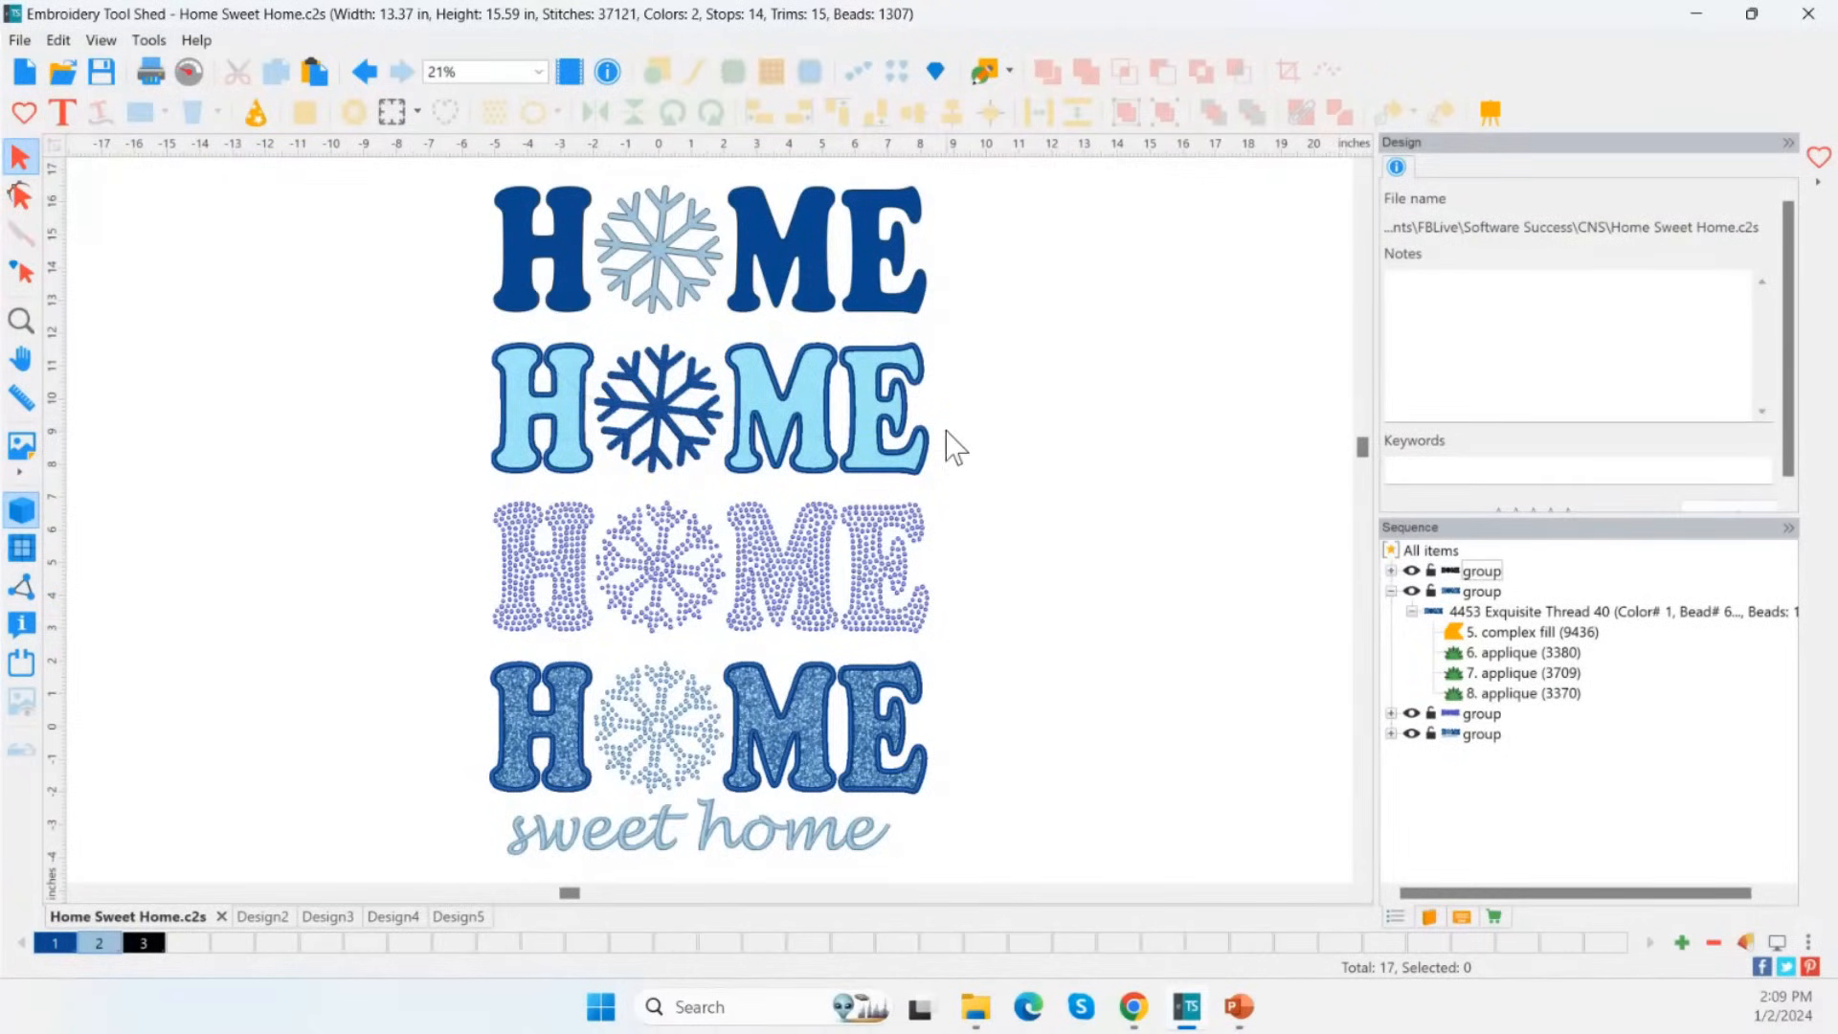
{"action": "left_click", "coordinate": [1390, 594]}
Examine the bling fill objects inside the third HOME group.
{"action": "left_click", "coordinate": [768, 583]}
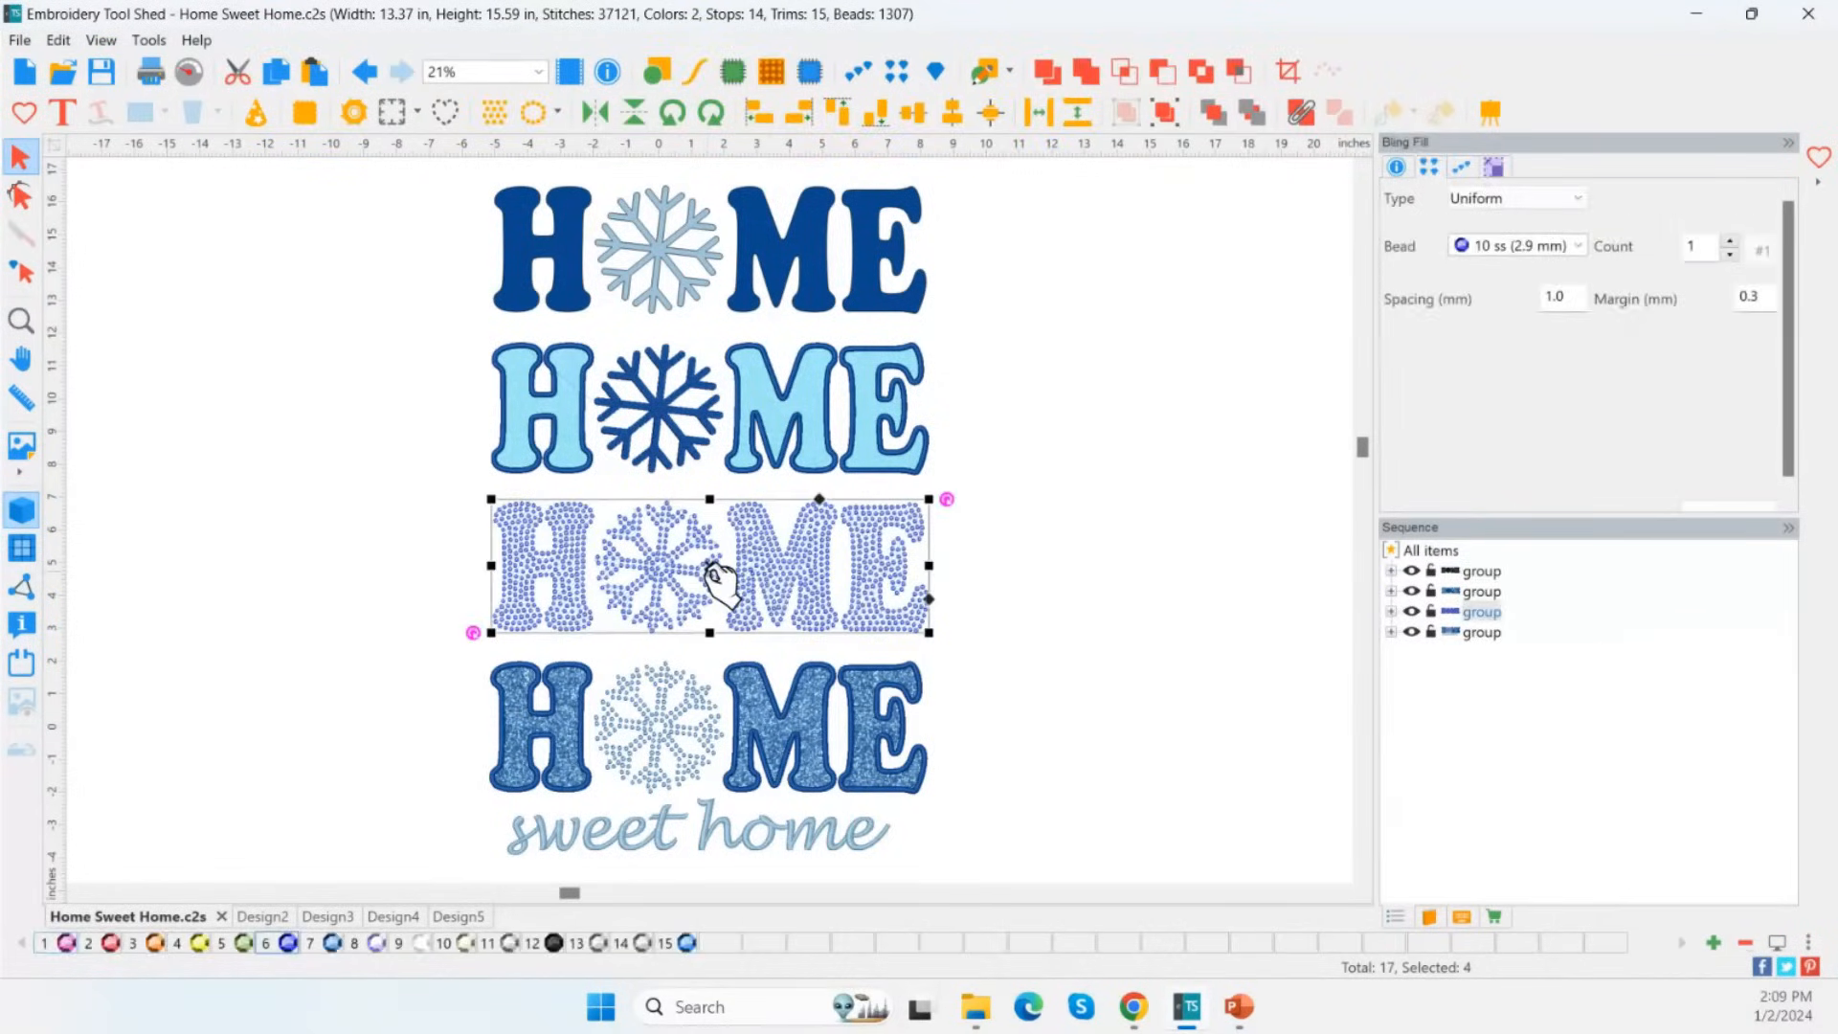
{"action": "left_click", "coordinate": [1392, 611]}
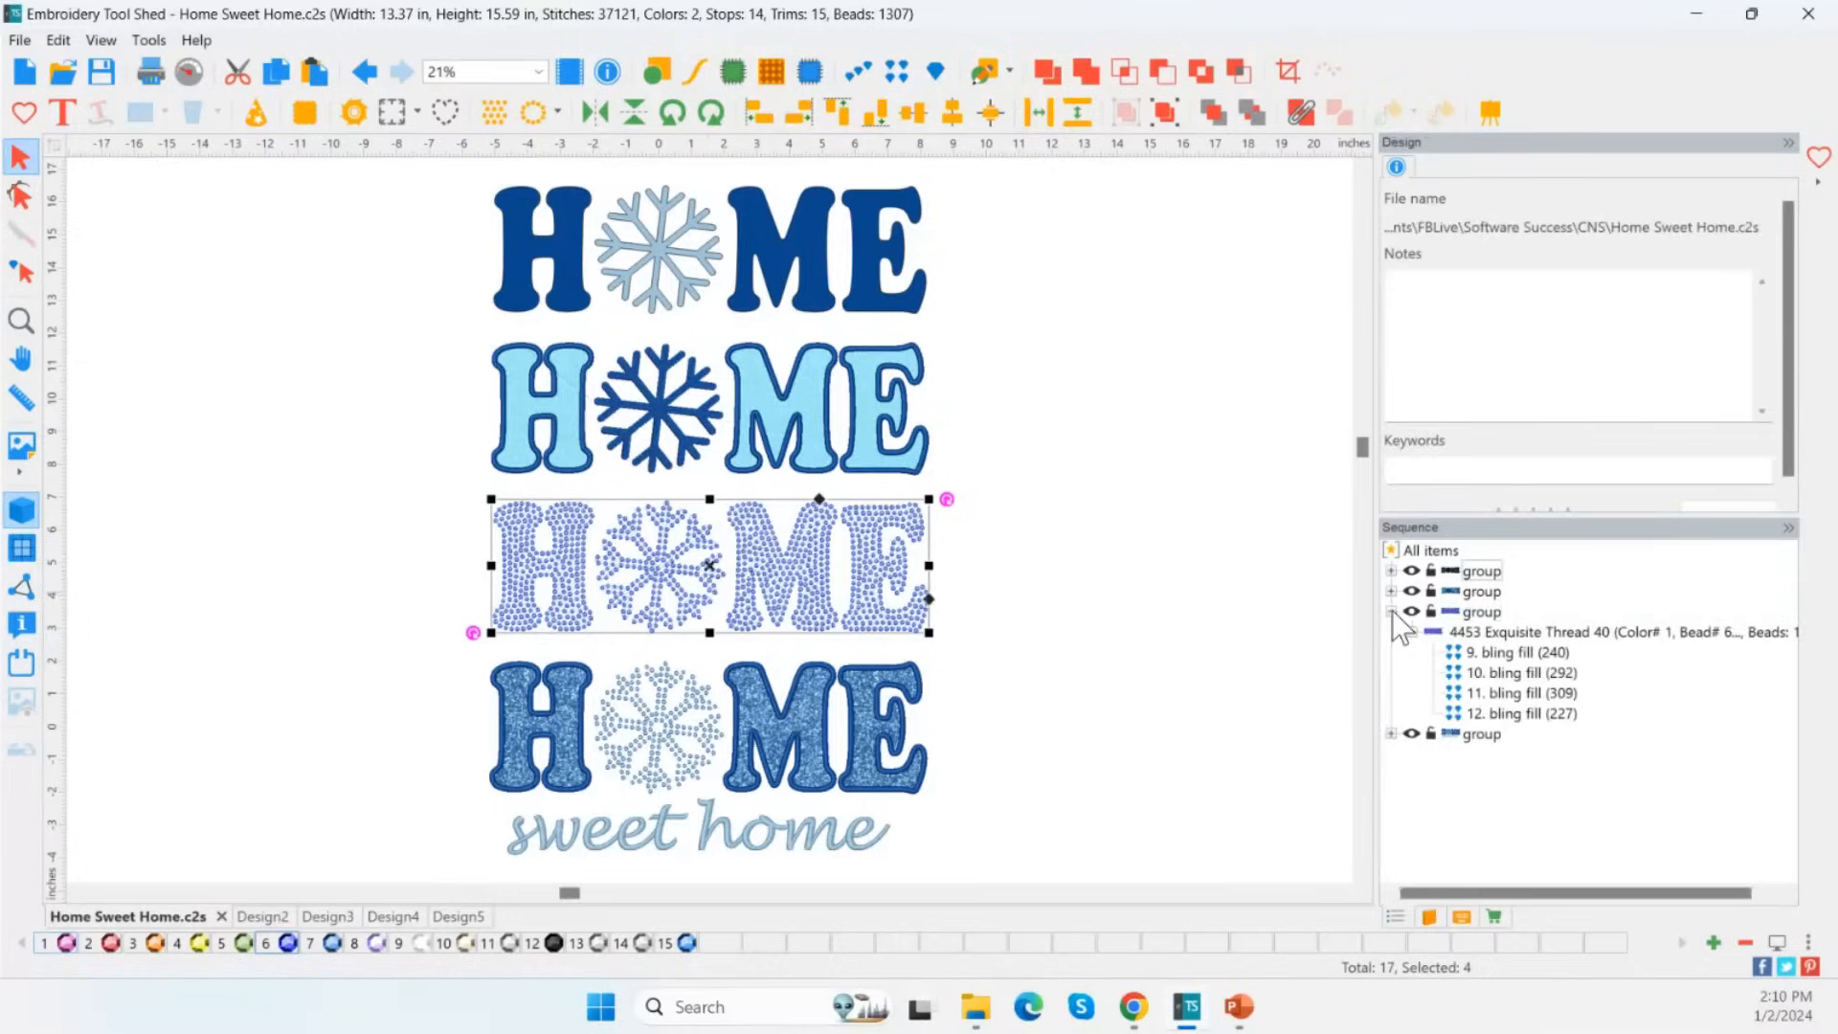
{"action": "left_click", "coordinate": [1413, 636]}
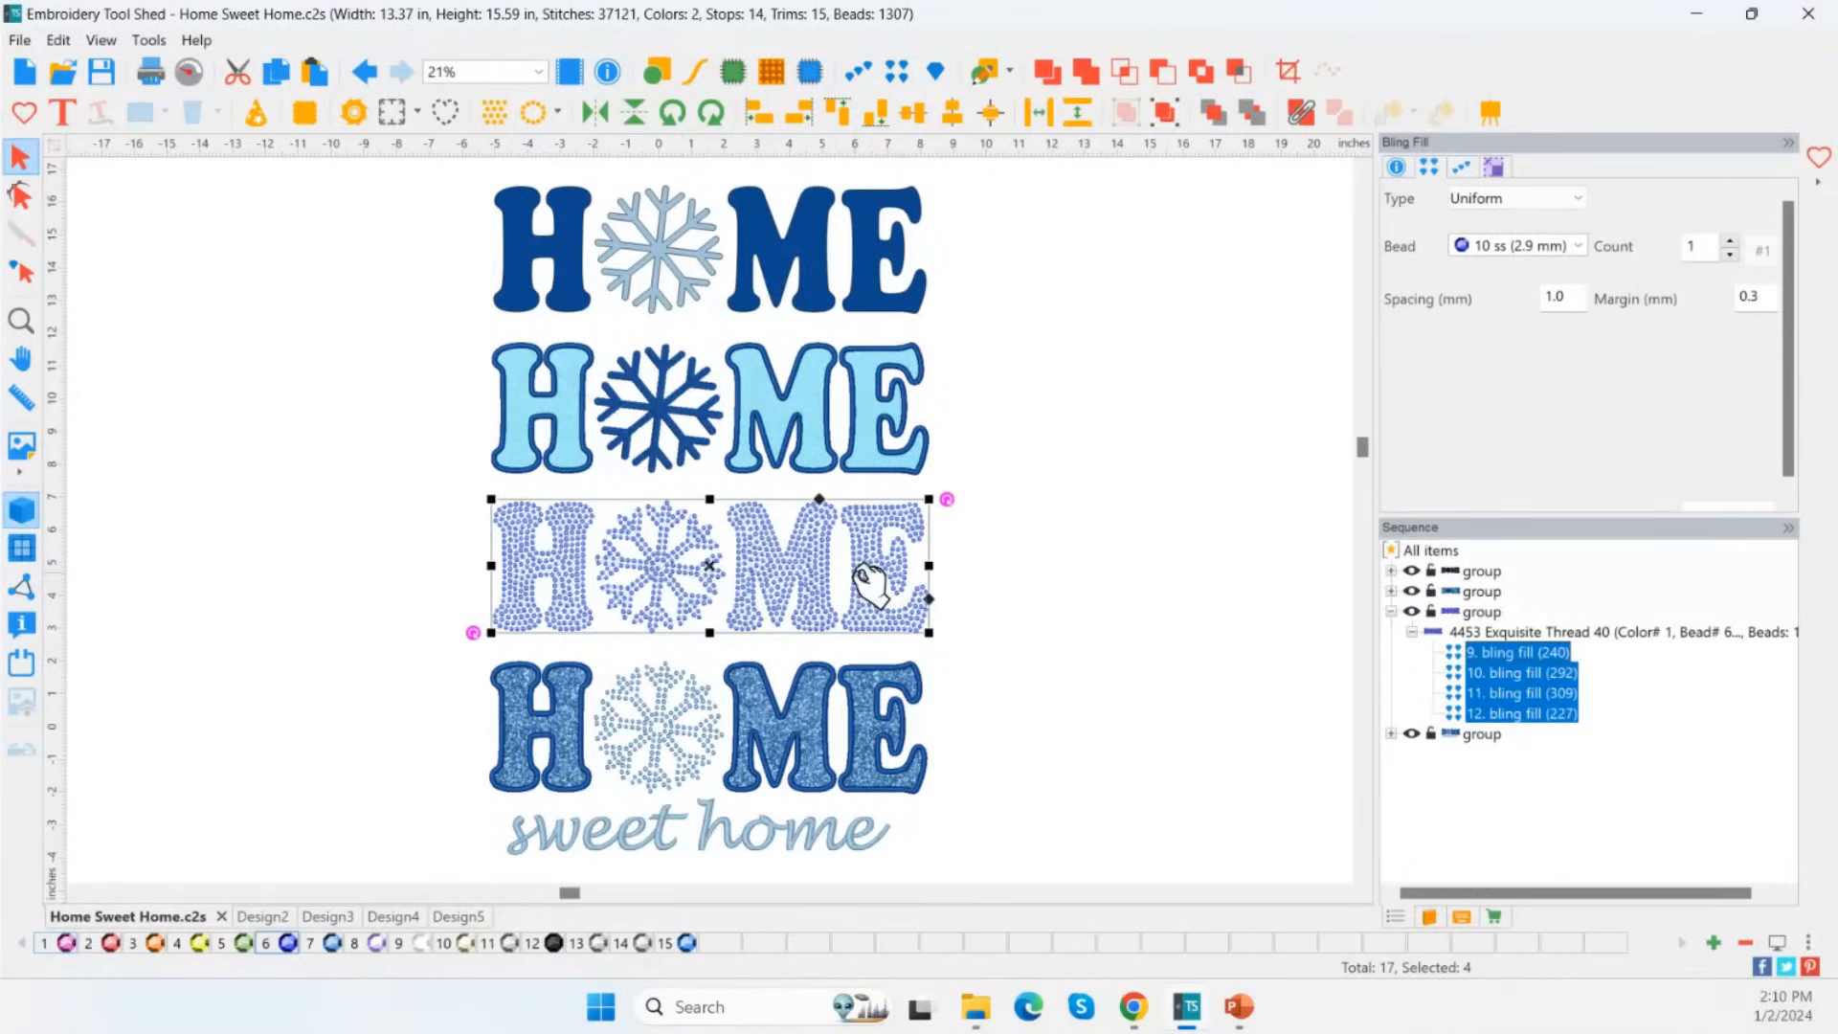
{"action": "left_click", "coordinate": [1329, 684]}
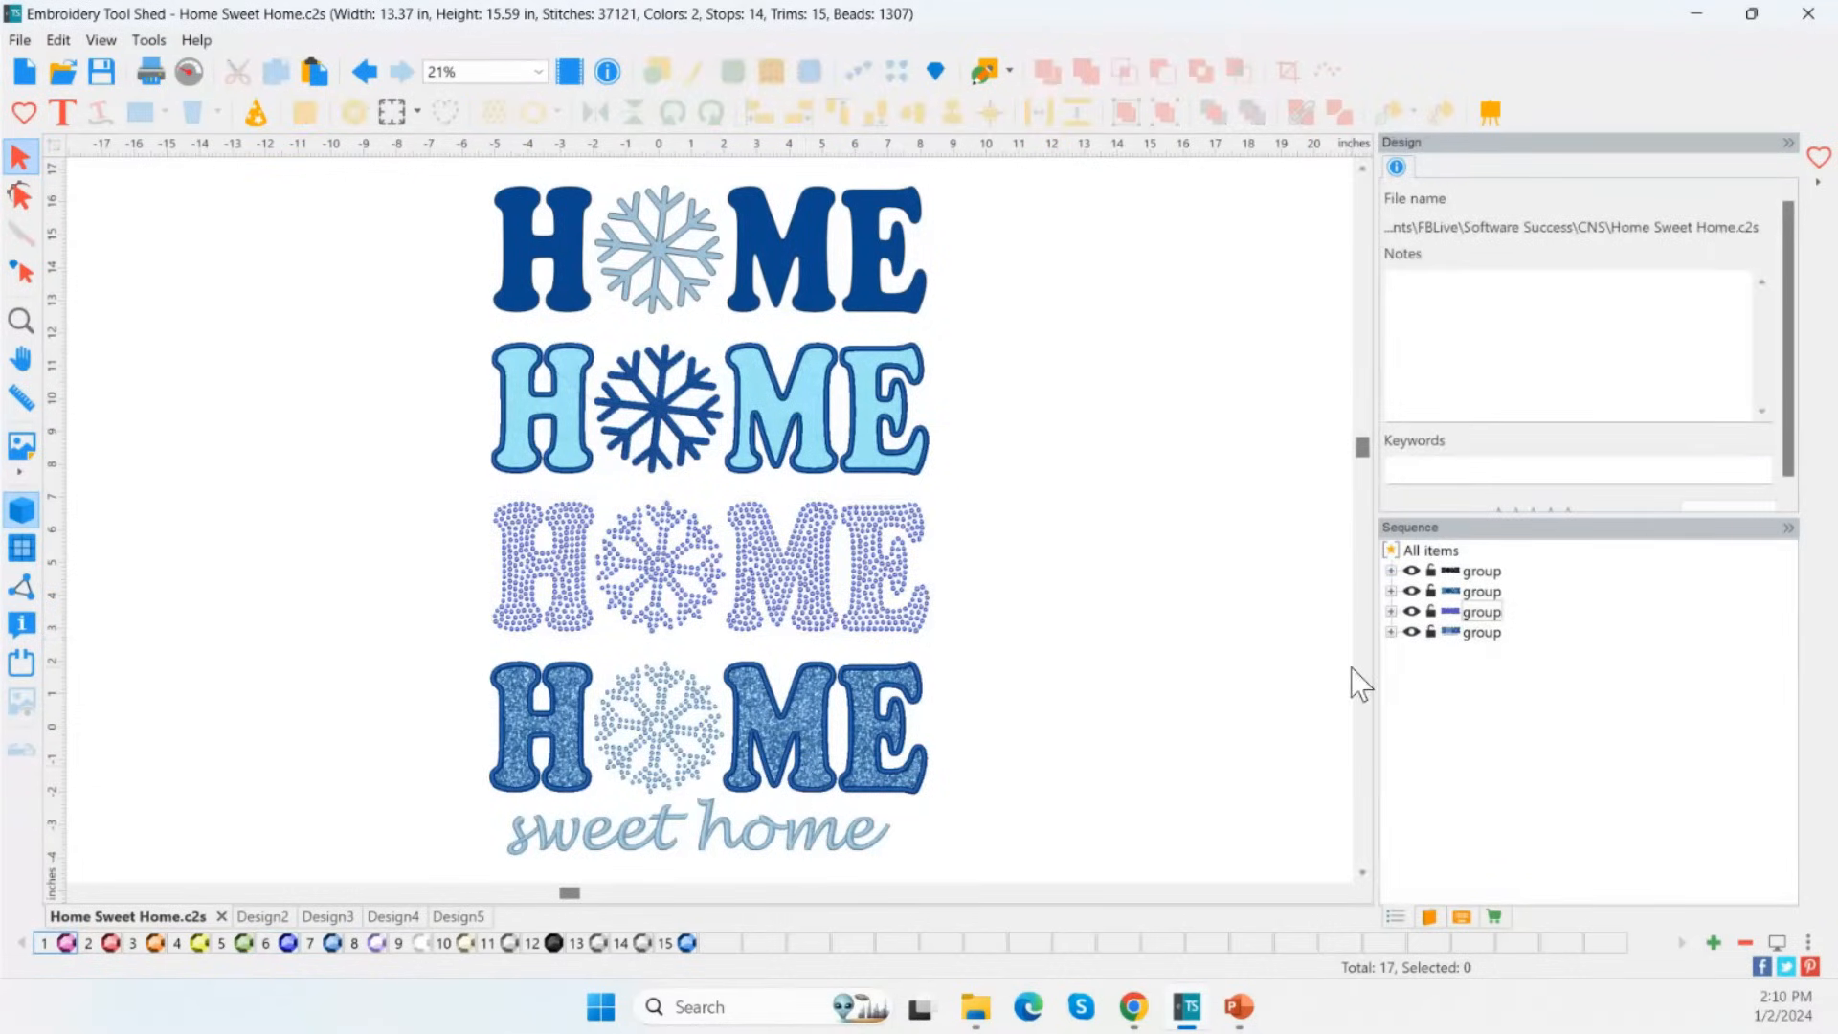
Examine the bling stroke, applique and text objects of the fourth HOME group with "sweet home", and collapse the group.
{"action": "left_click", "coordinate": [1392, 632]}
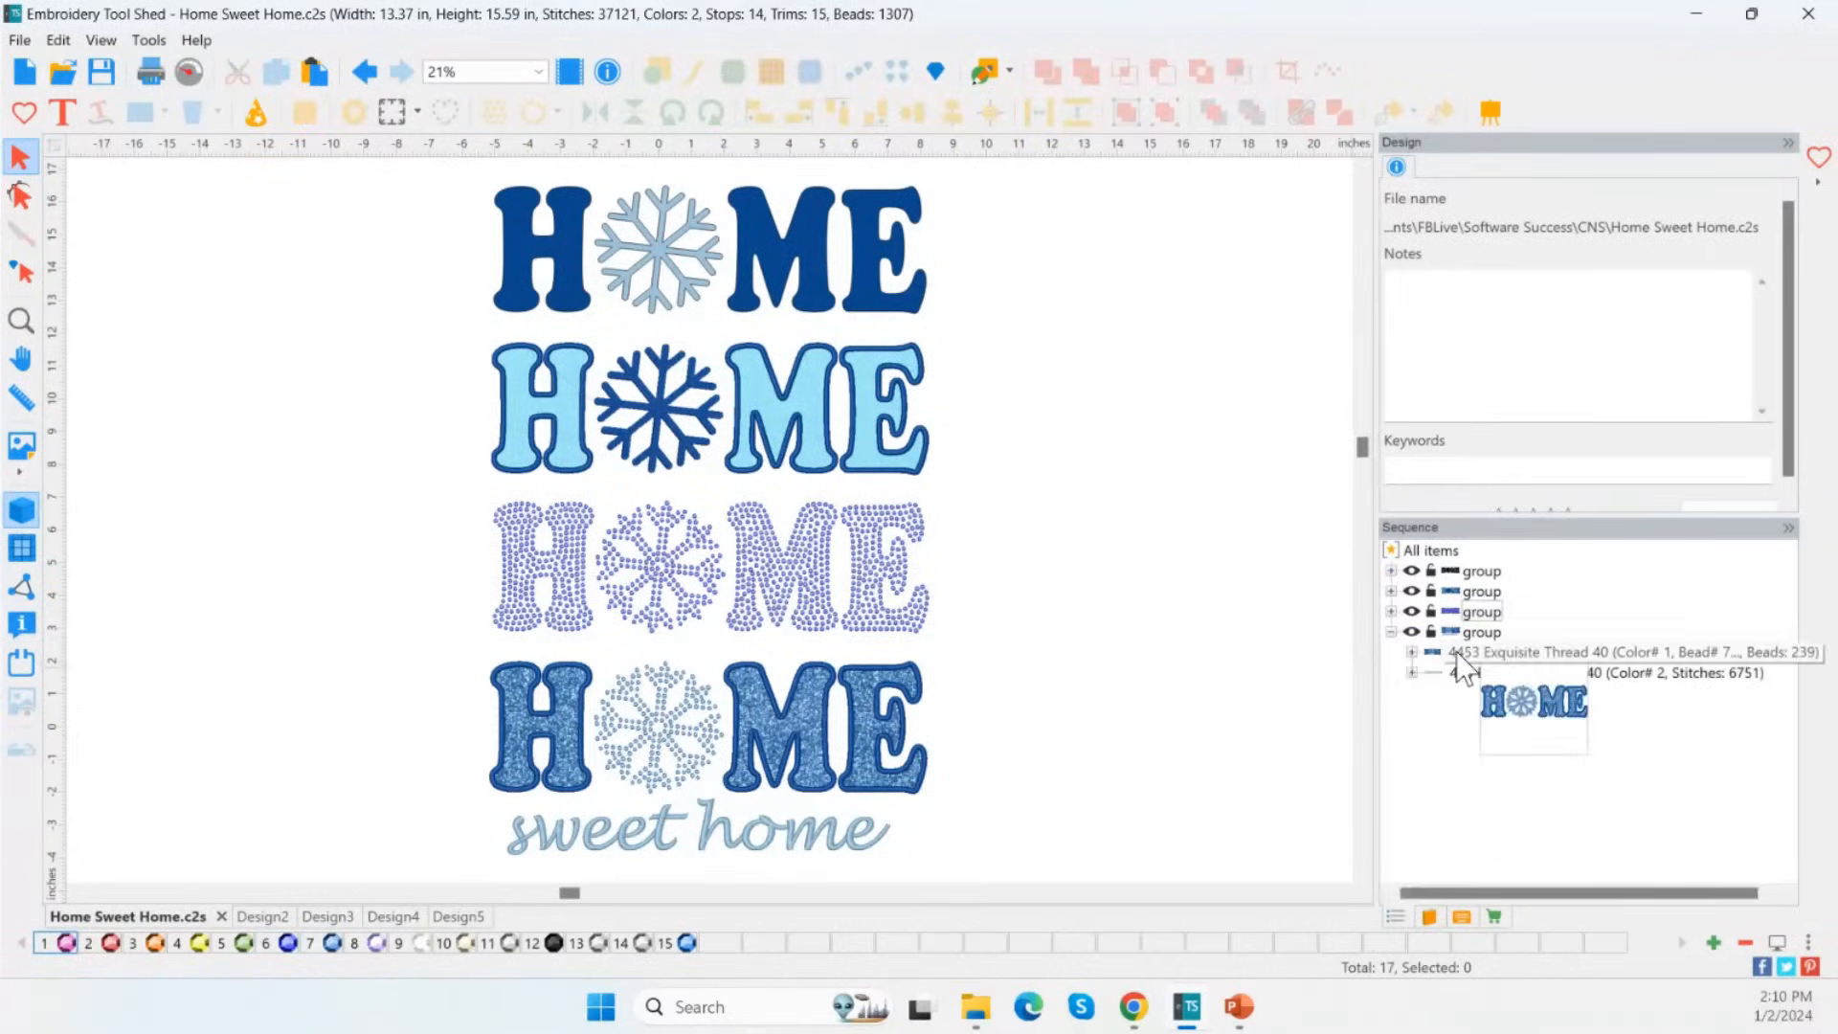
{"action": "left_click", "coordinate": [1411, 652]}
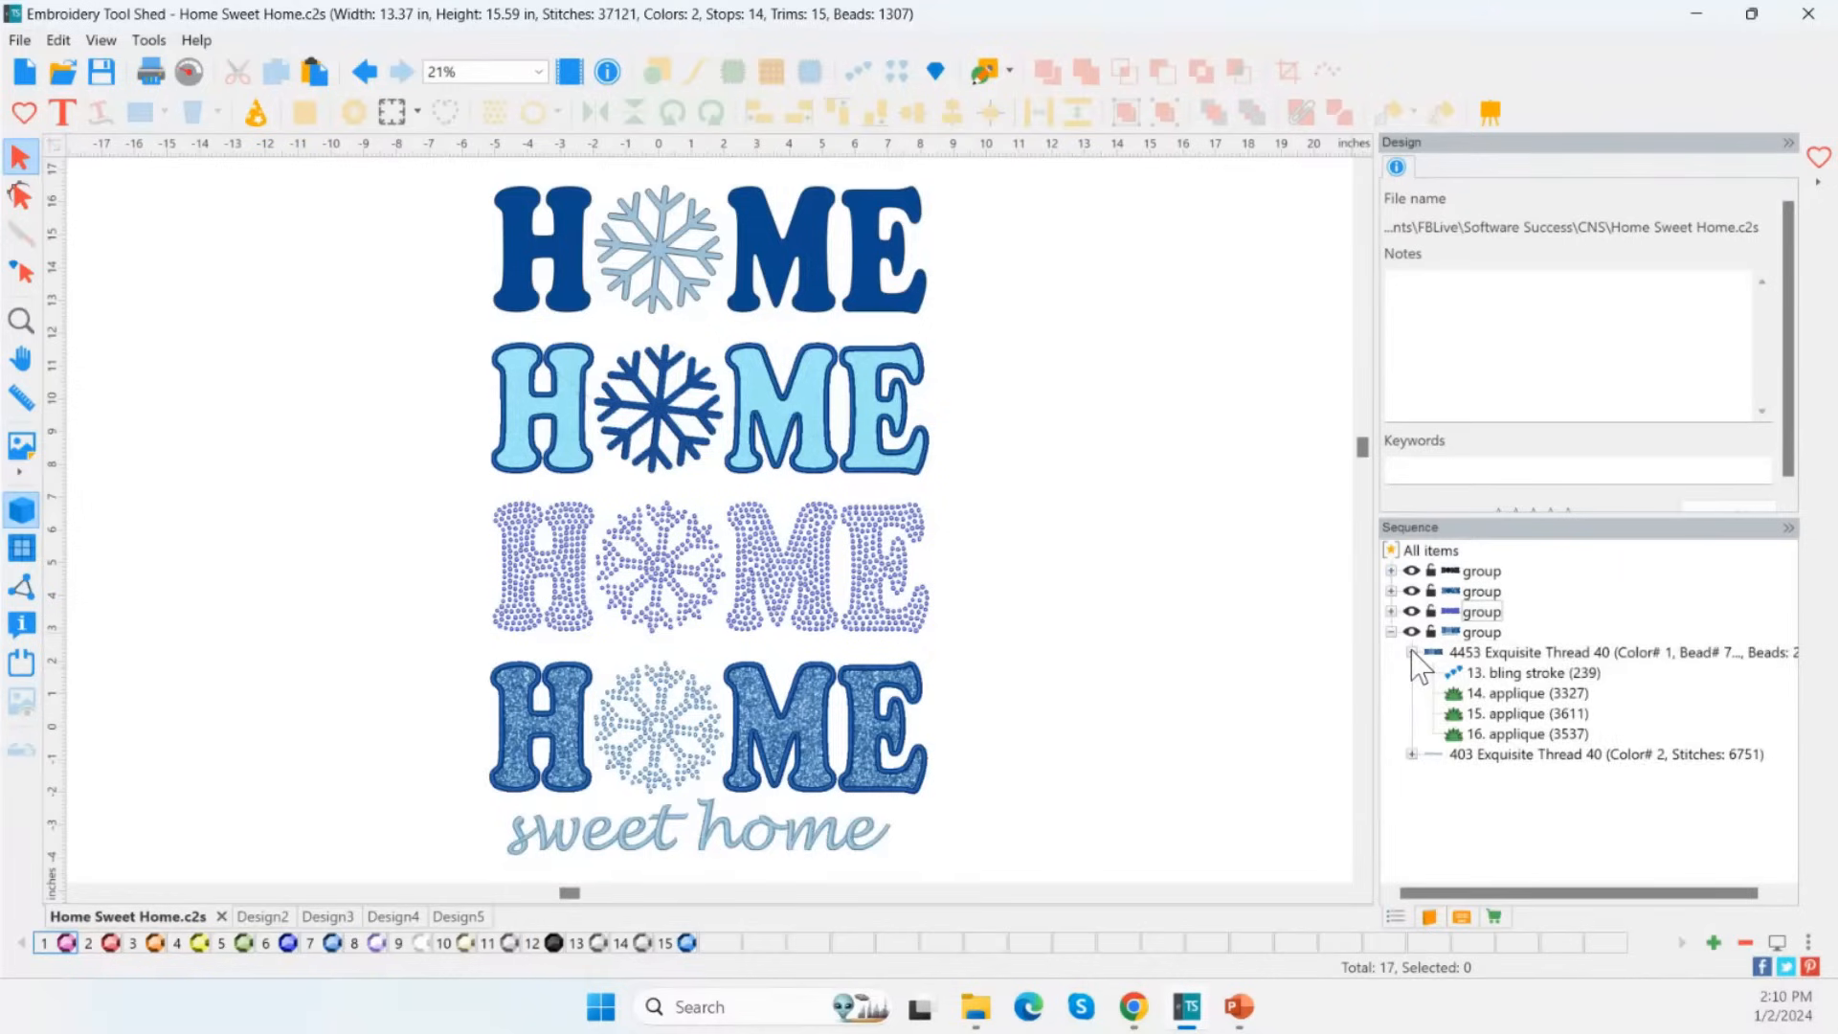
{"action": "left_click", "coordinate": [1557, 673], "text": "shift"}
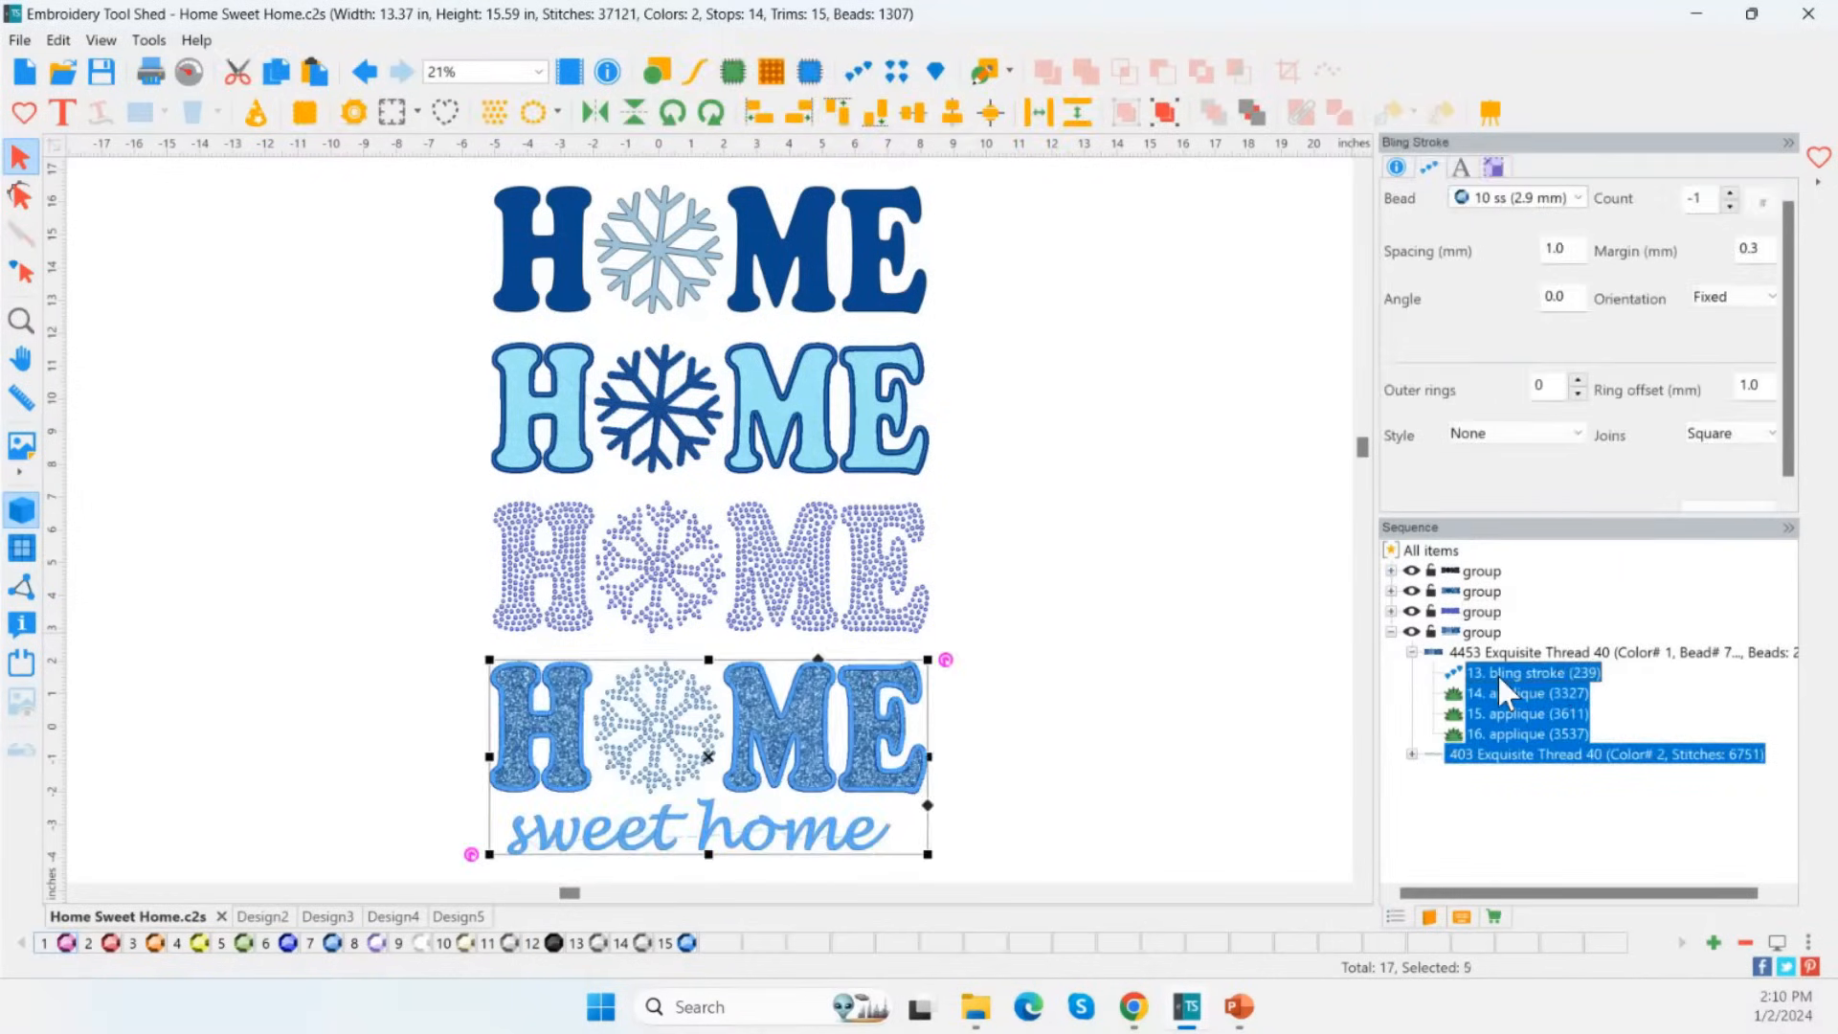
{"action": "left_click", "coordinate": [1174, 740]}
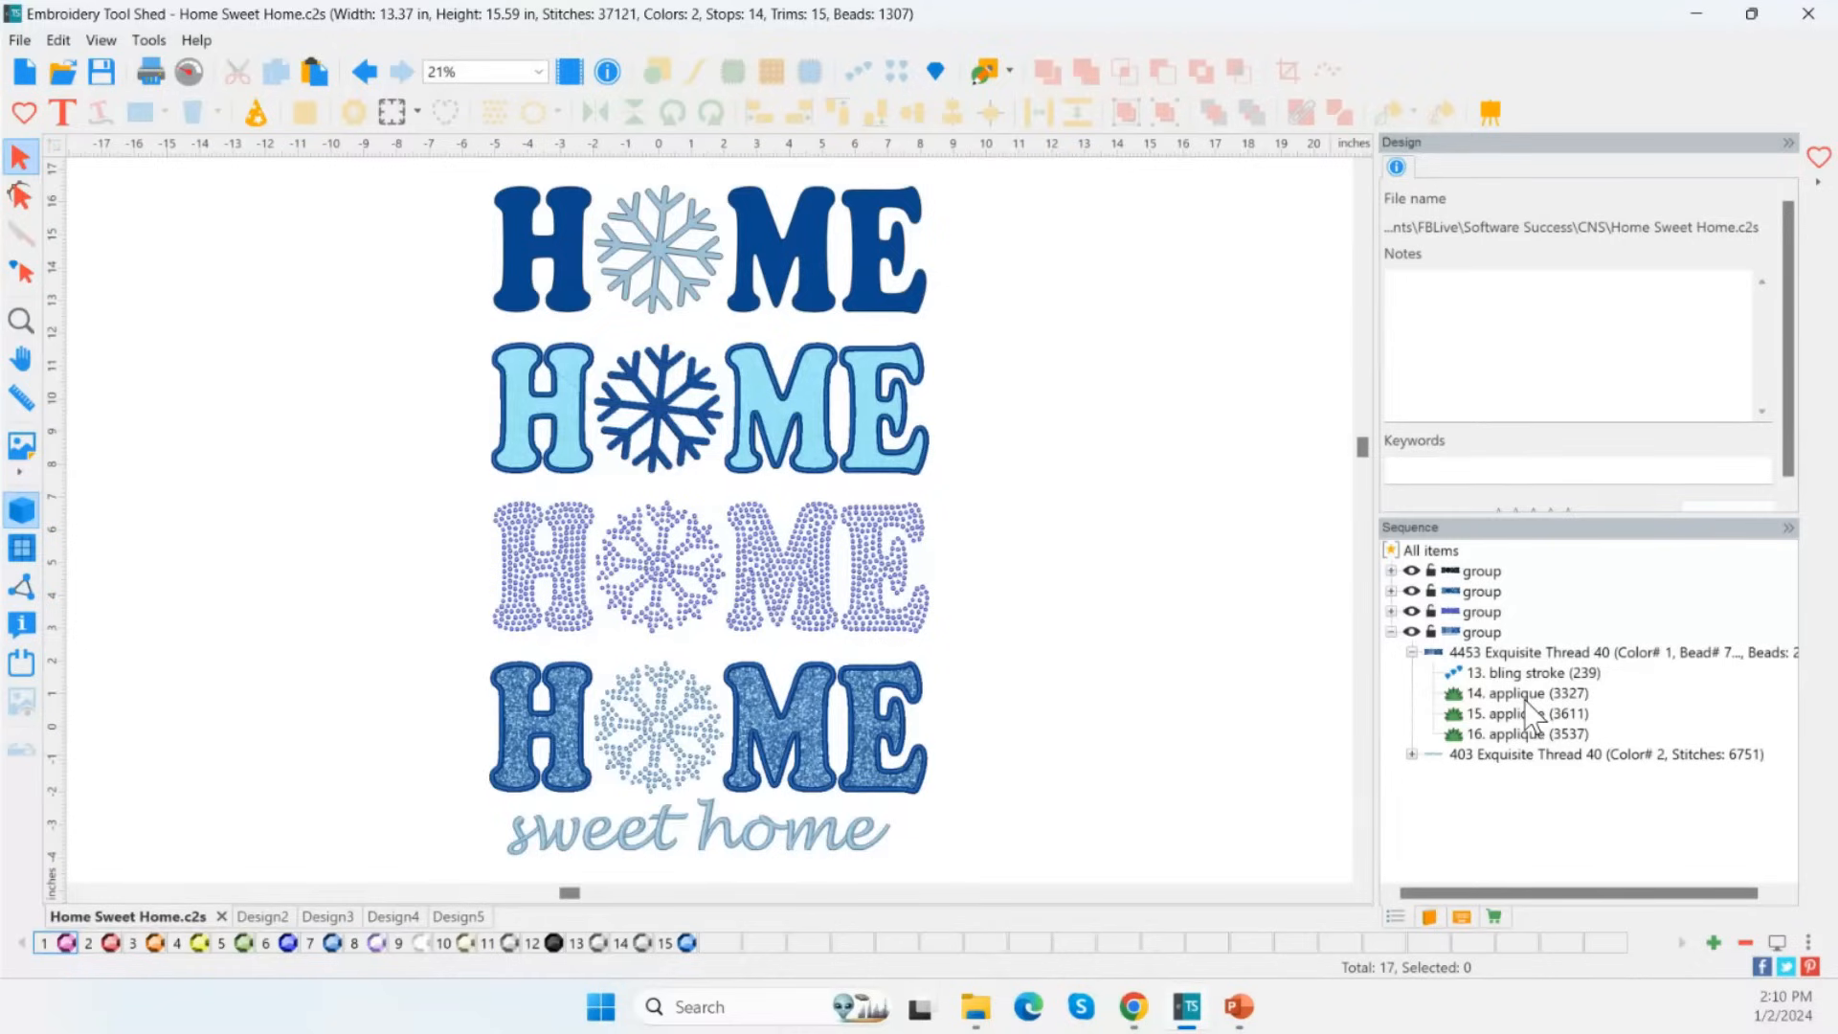
{"action": "left_click", "coordinate": [1411, 755]}
{"action": "left_click", "coordinate": [1500, 777]}
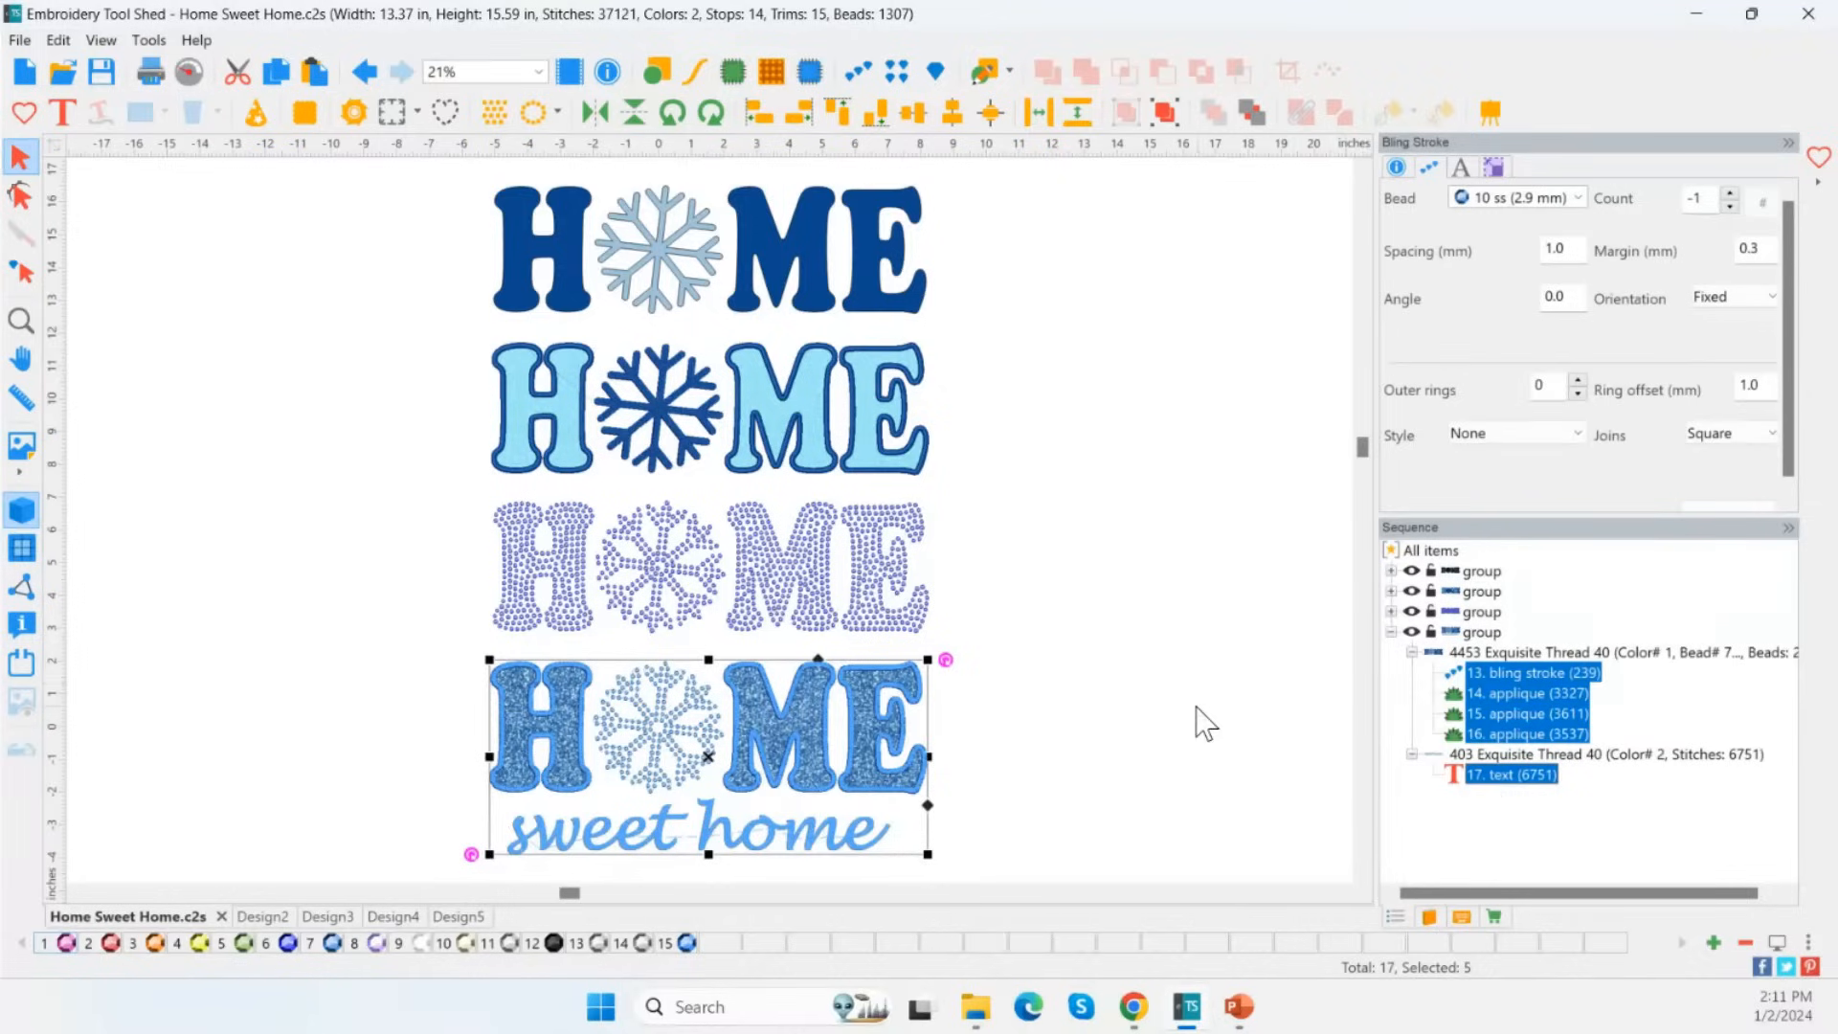
{"action": "left_click", "coordinate": [1491, 804]}
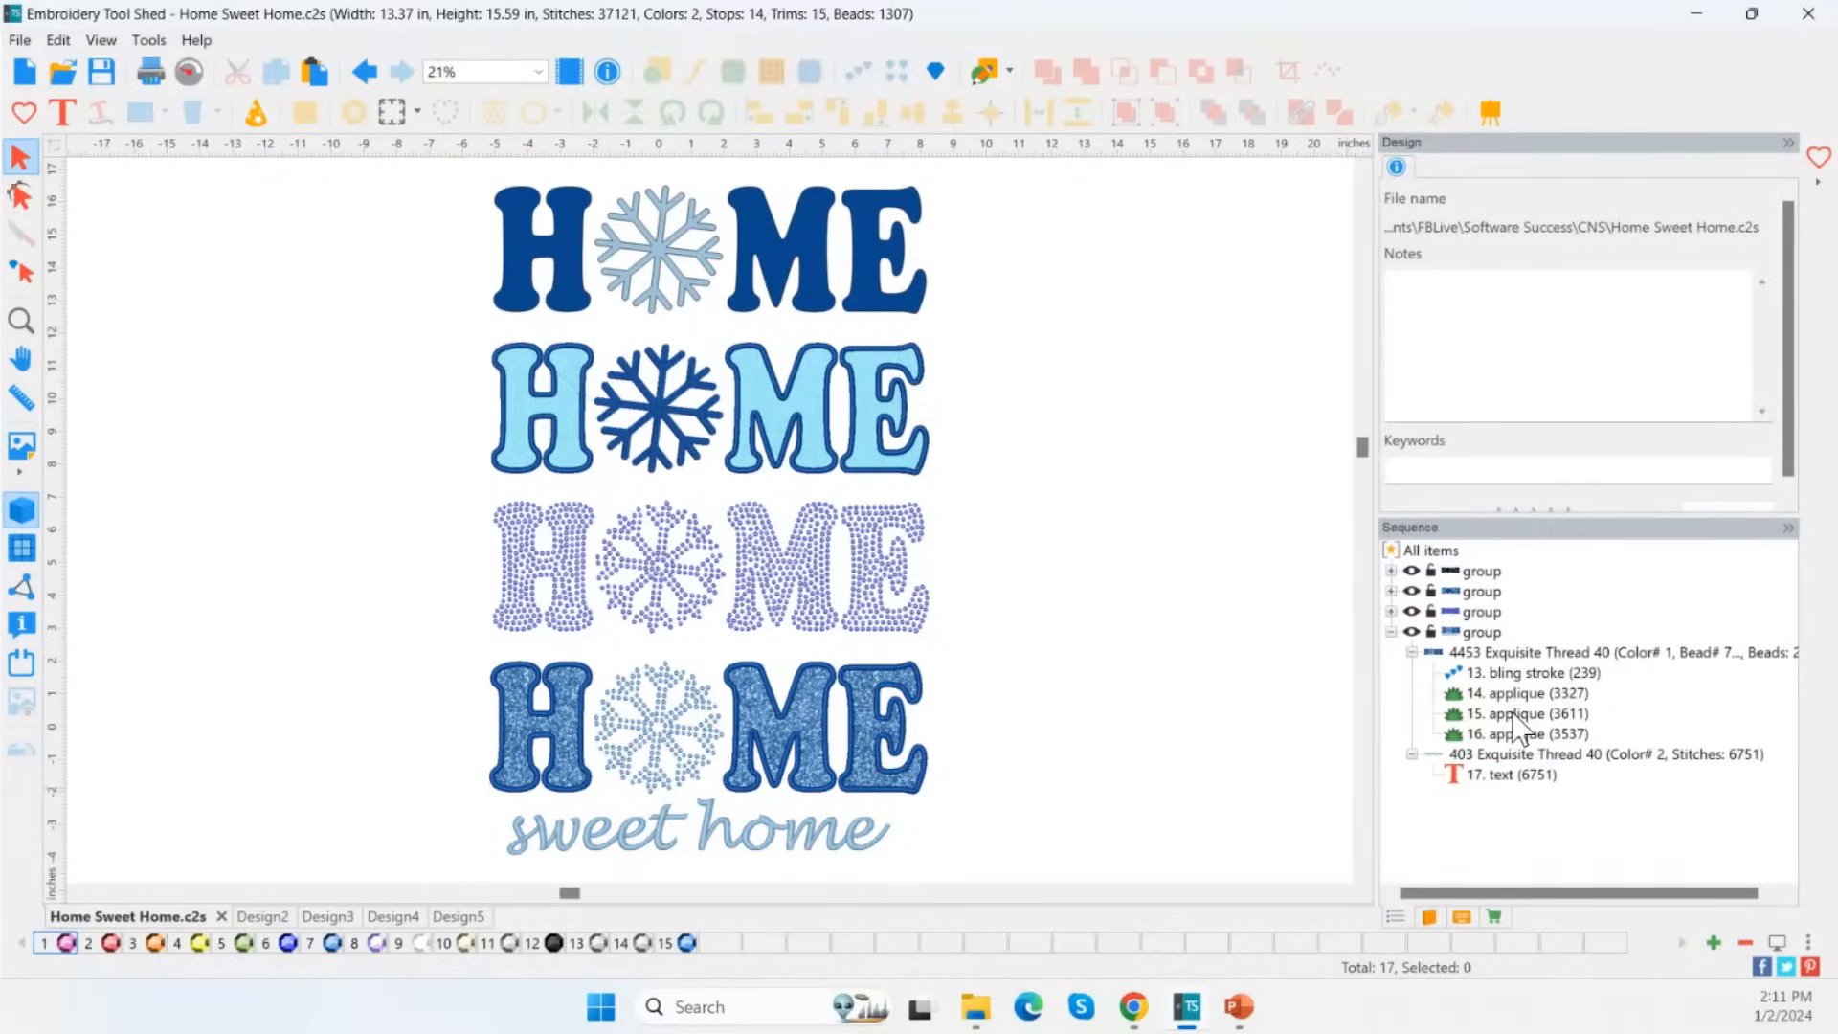
{"action": "left_click", "coordinate": [1391, 632]}
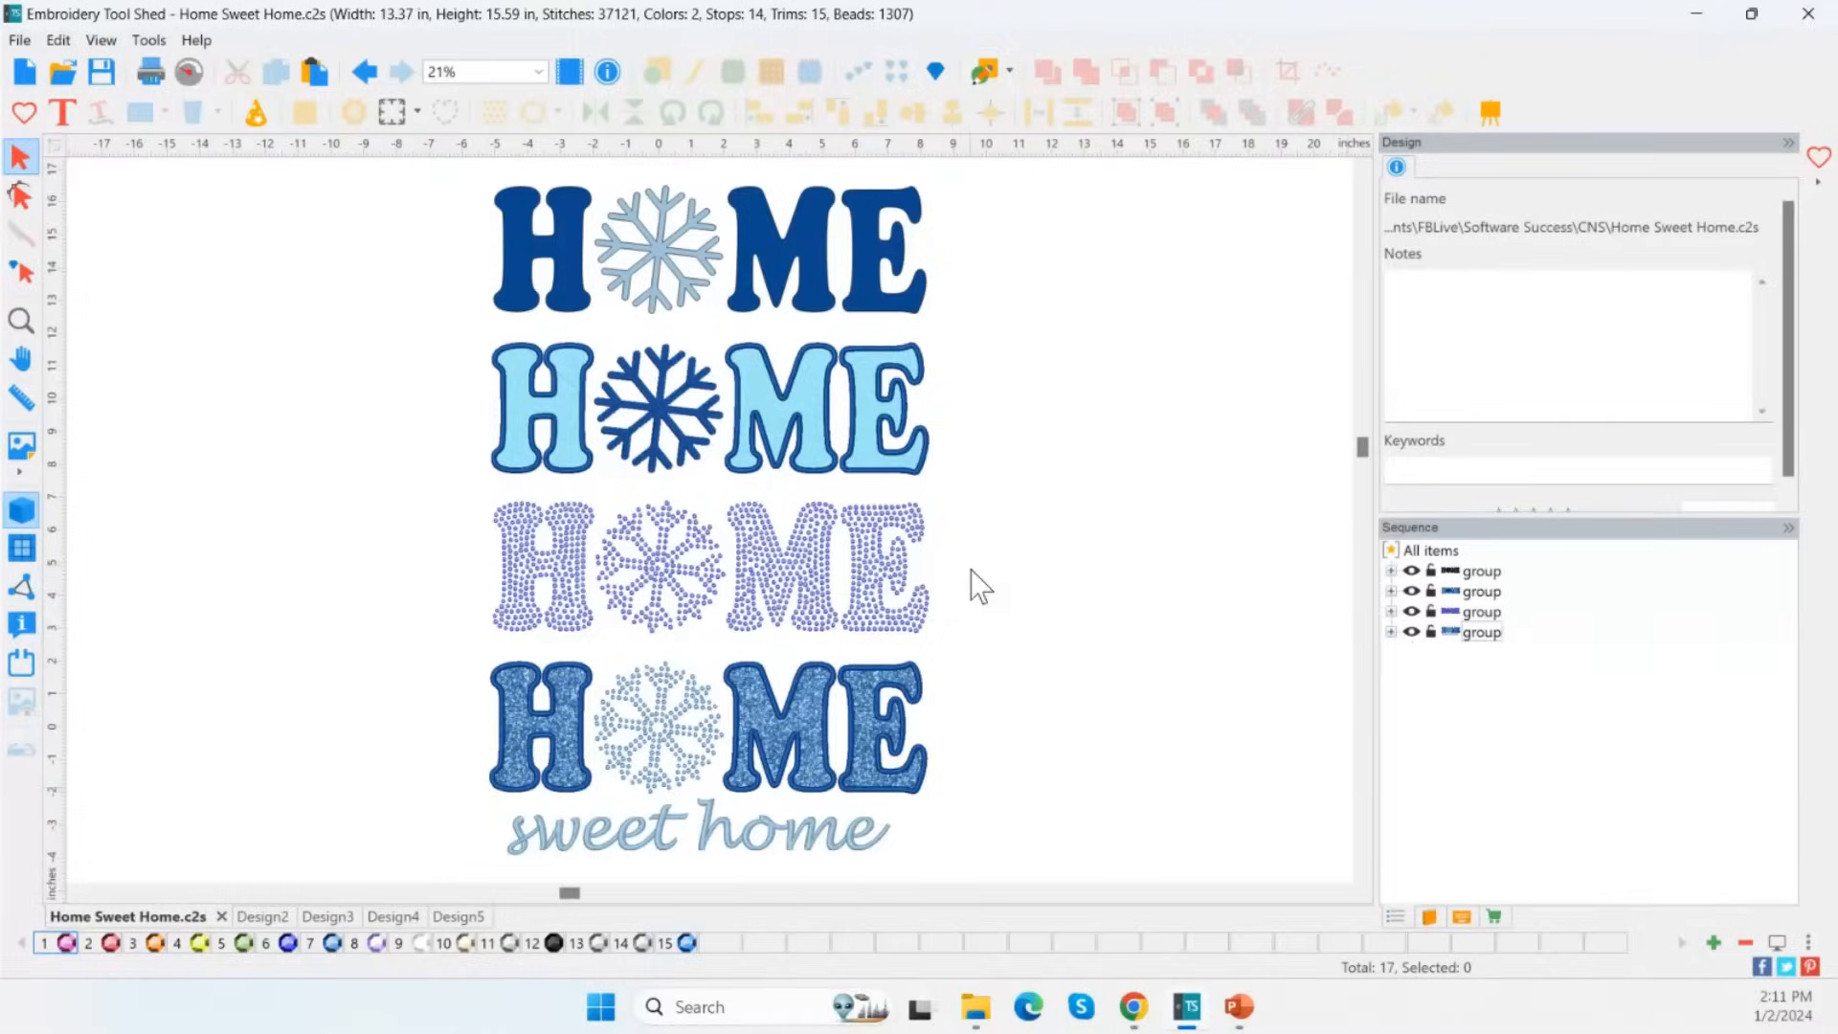
Create a blank design and return to Home Sweet Home.c2s to view all four HOME versions together.
{"action": "left_click", "coordinate": [23, 72]}
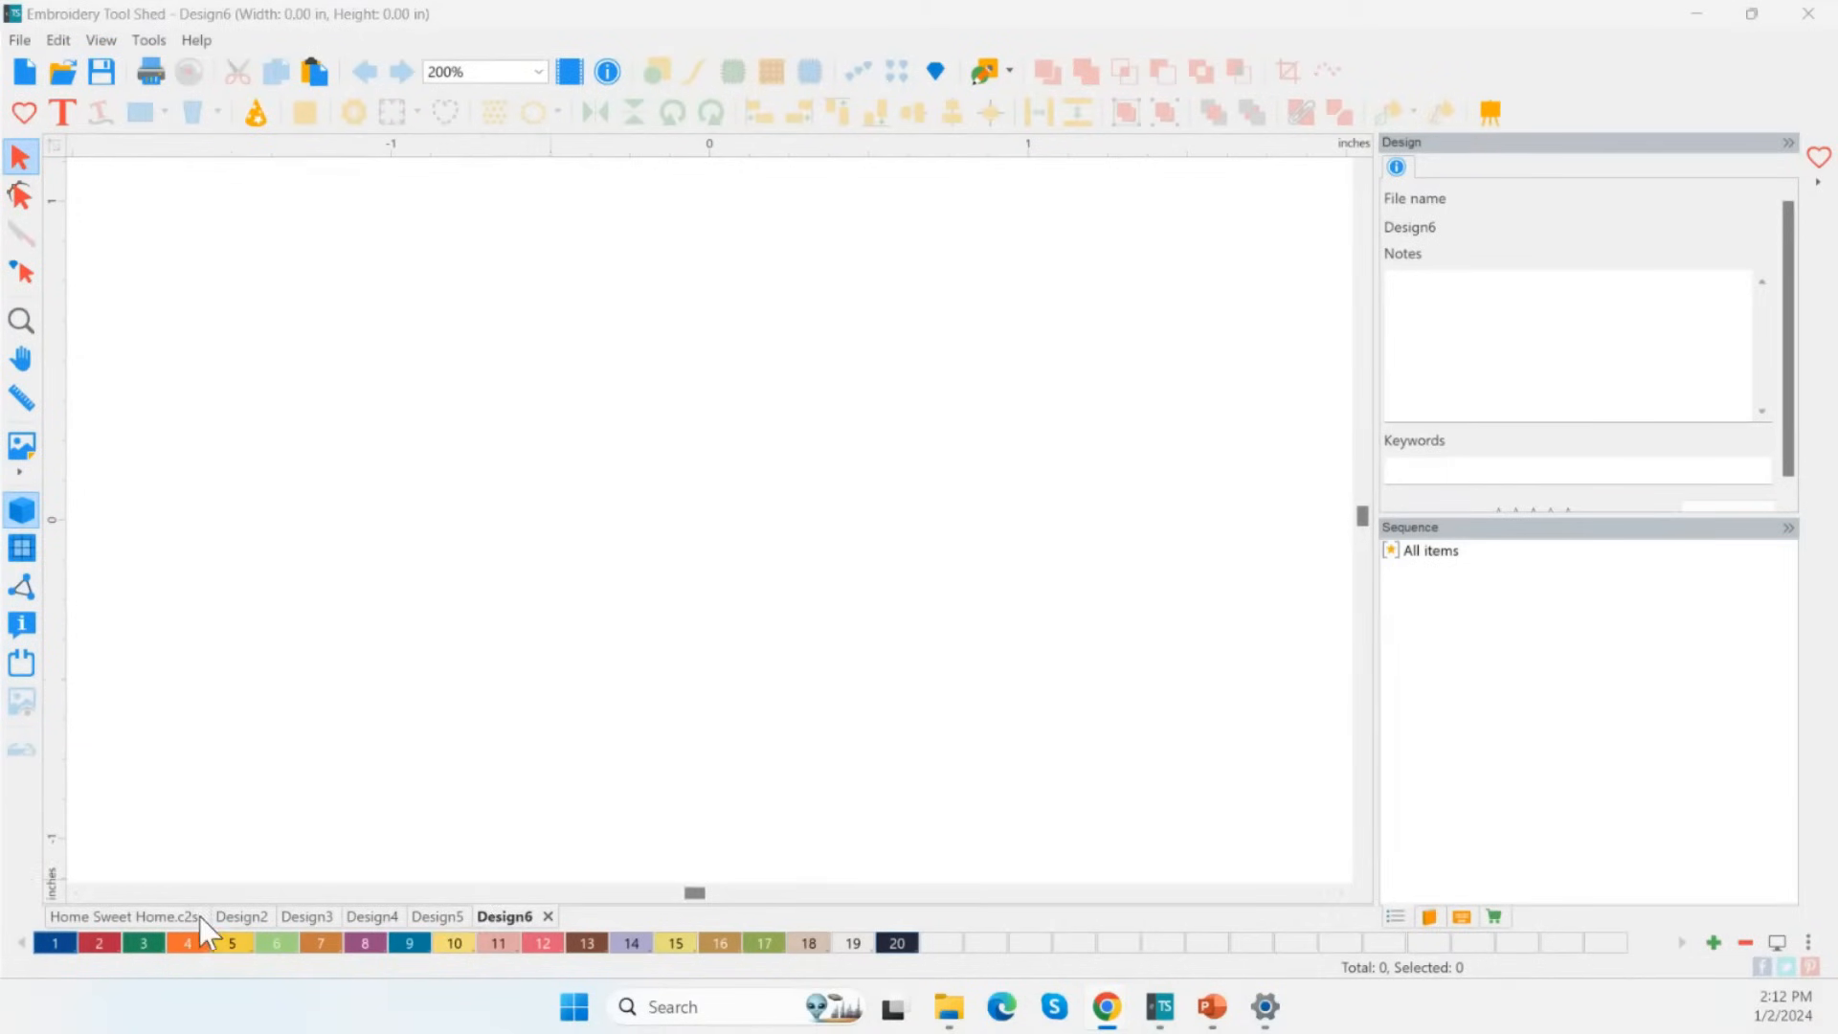
{"action": "left_click", "coordinate": [133, 919]}
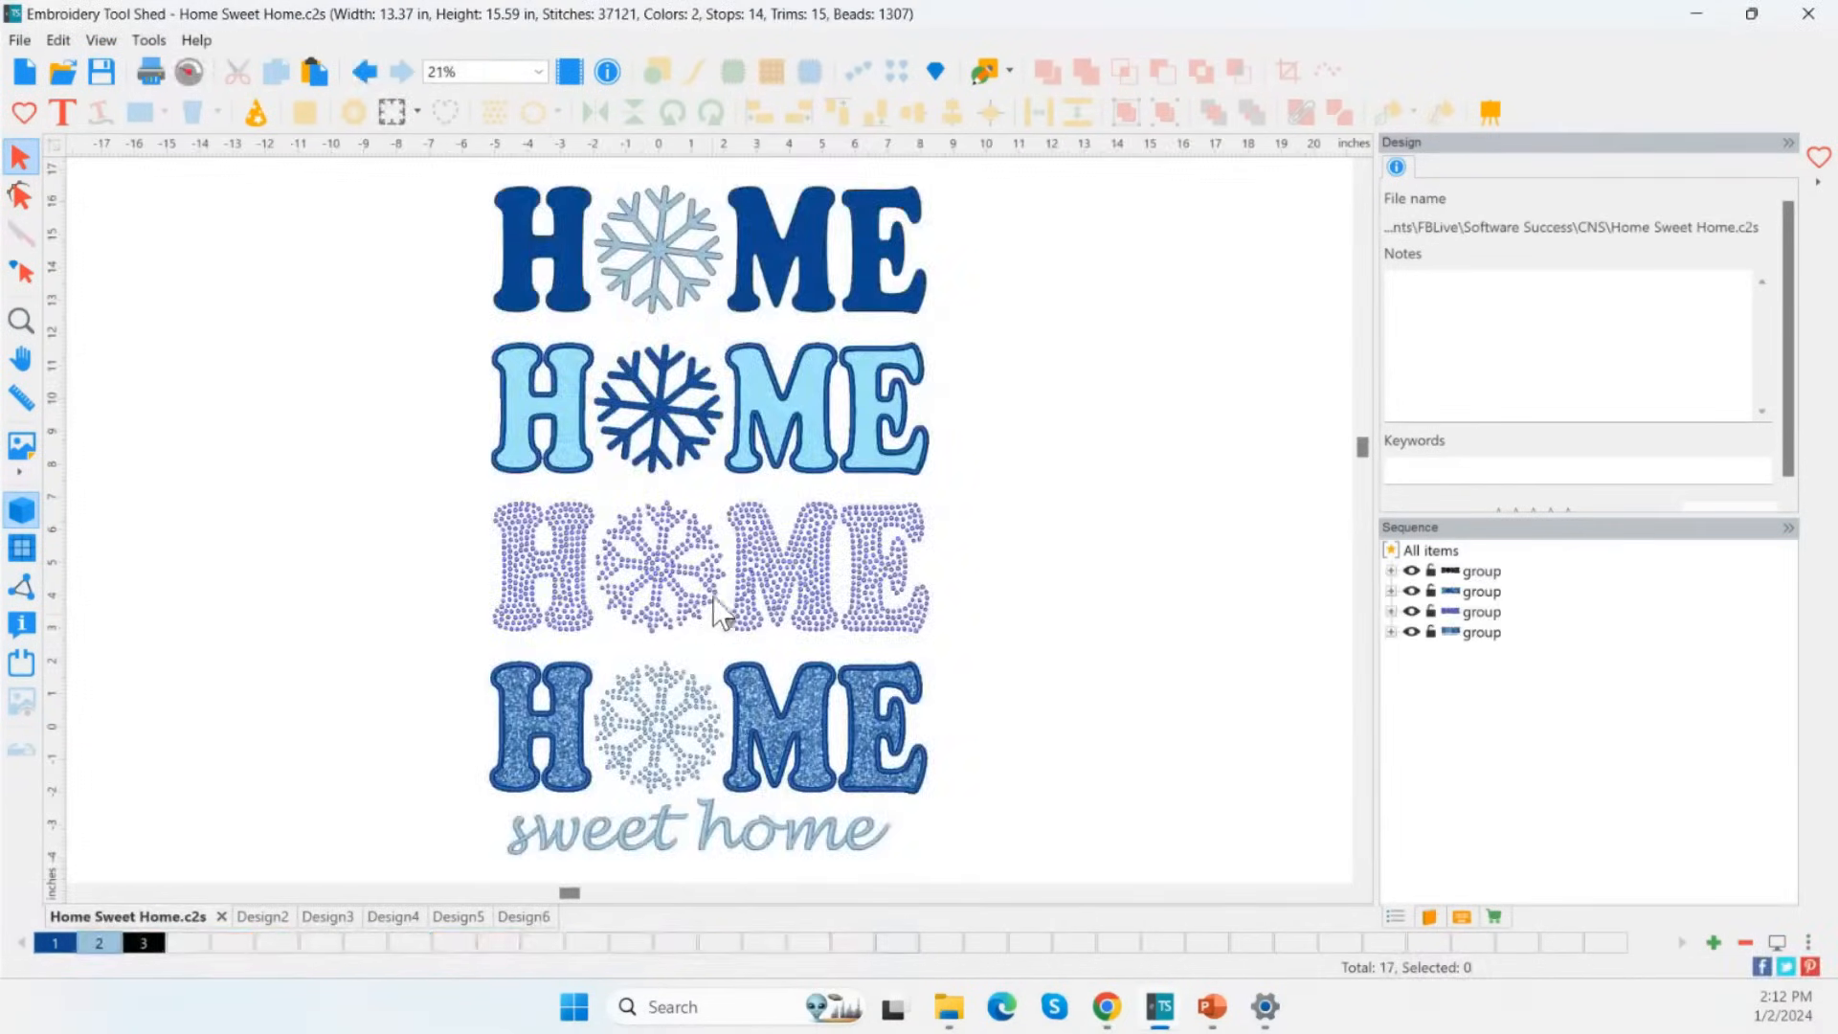
{"action": "scroll", "coordinate": [777, 239], "scroll_direction": "down", "scroll_amount": 3}
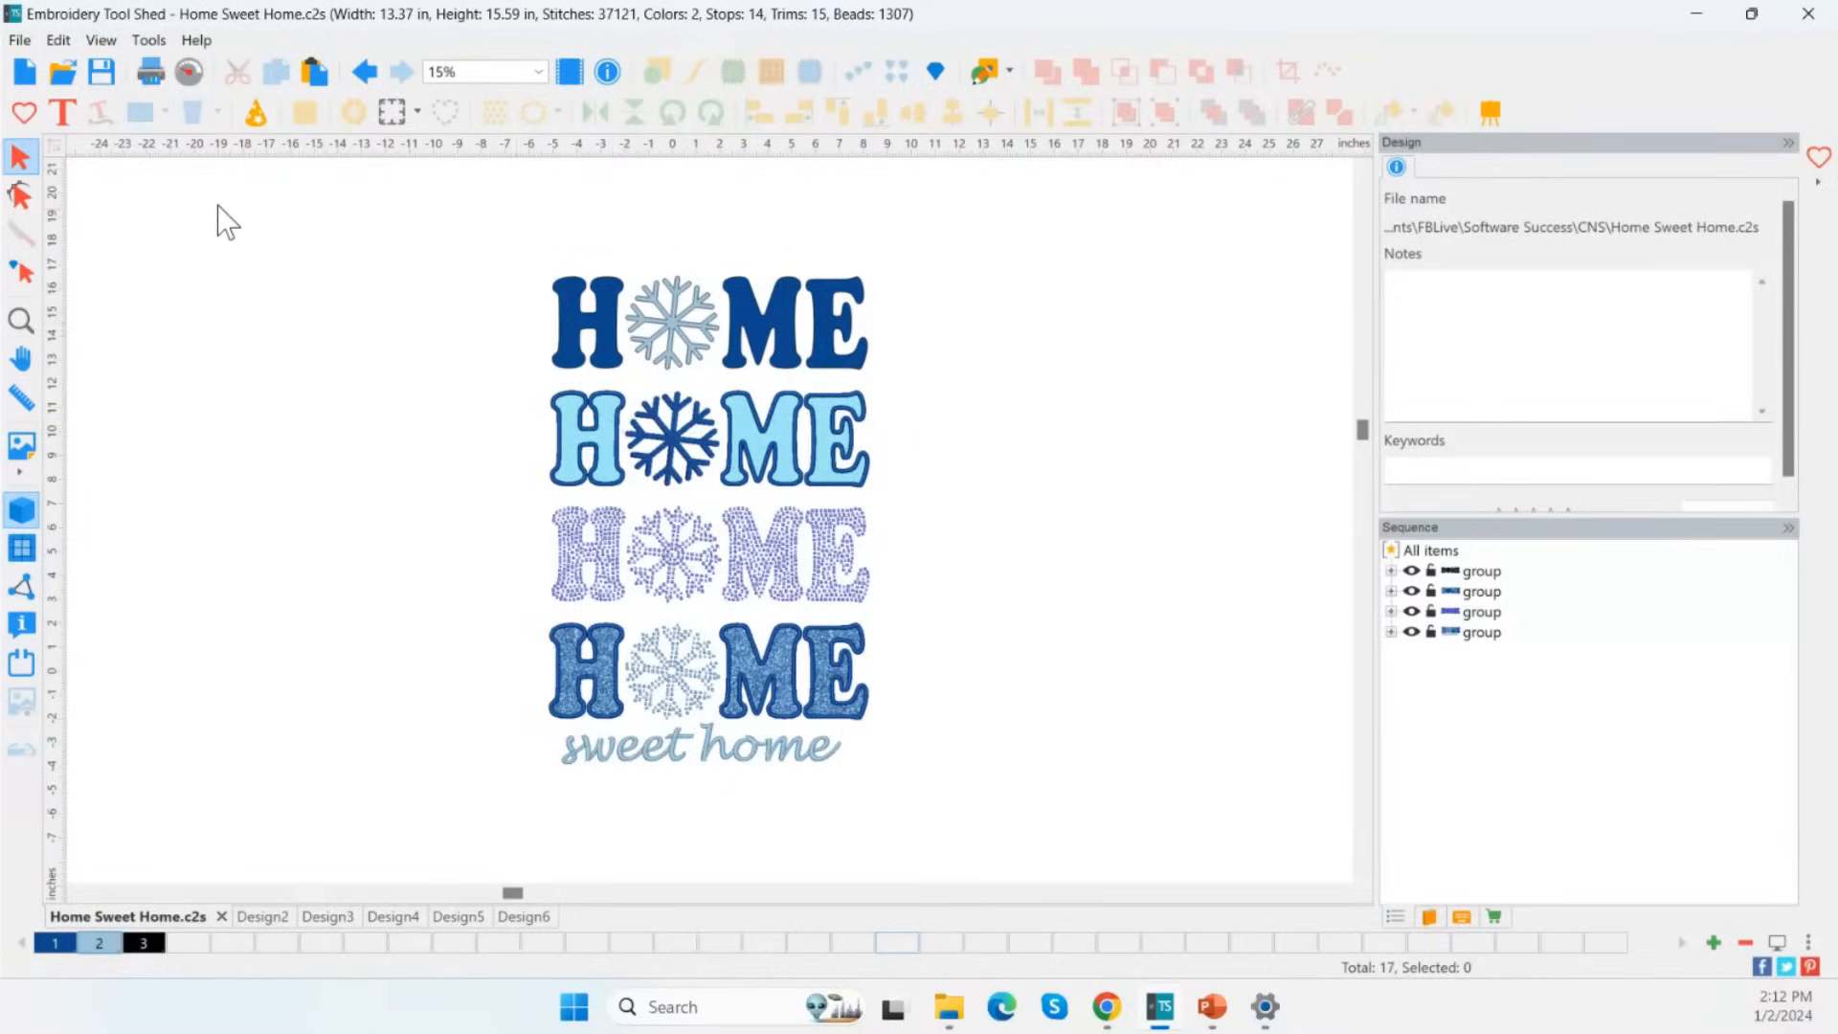
Create a new blank design and open the Craft Shapes catalog.
{"action": "left_click", "coordinate": [27, 78]}
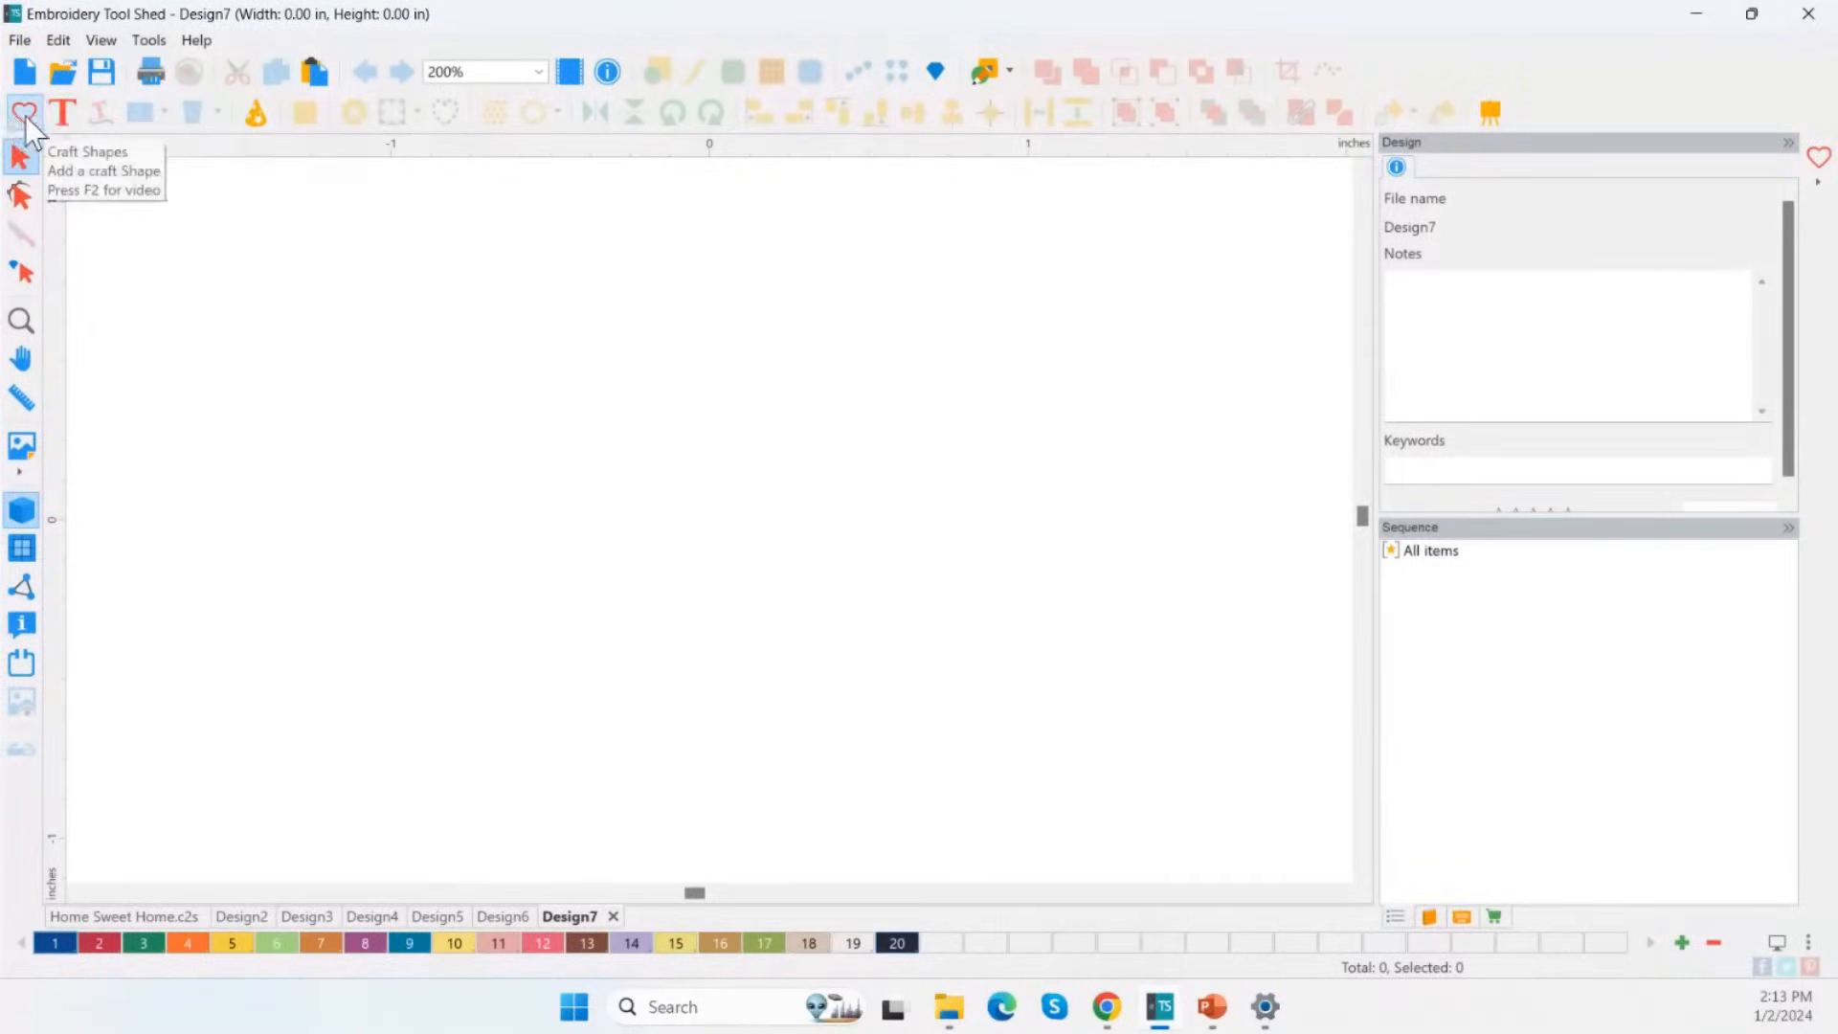
{"action": "left_click", "coordinate": [25, 117]}
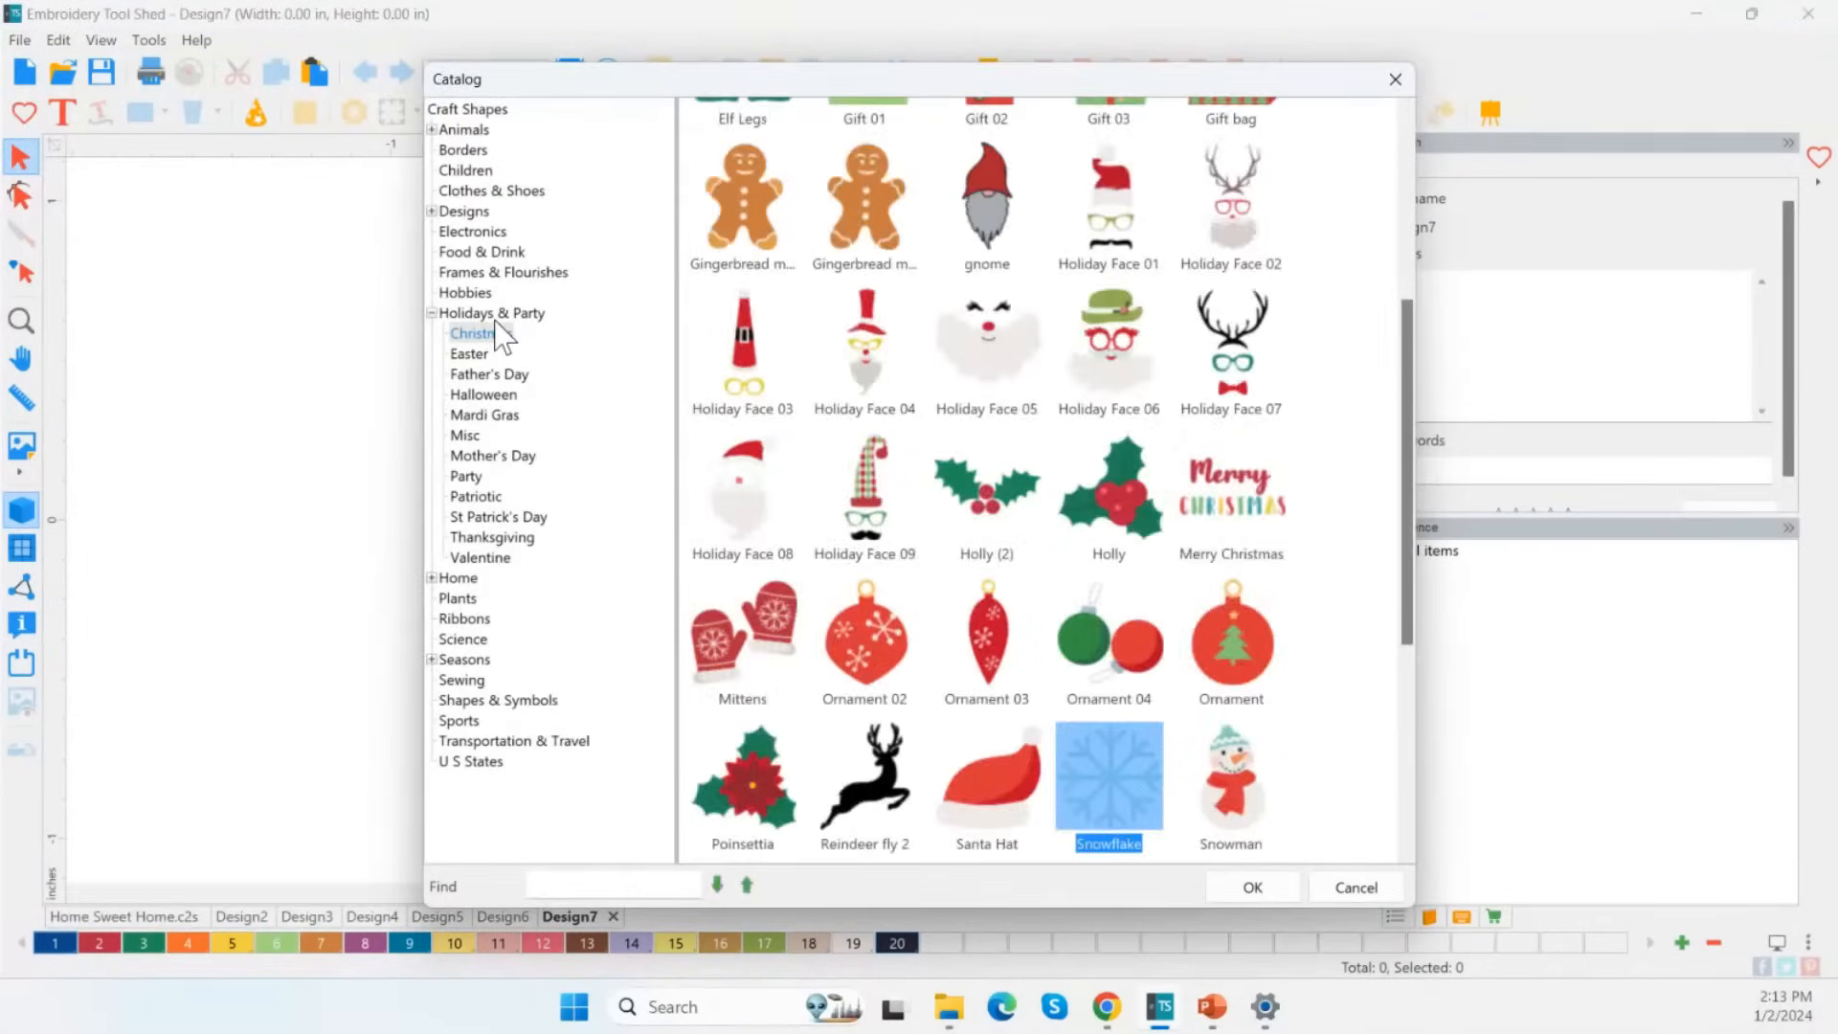
Browse the Air and Water animal shapes, then the Borders, Children, and Clothes & Shoes categories of the Craft Shapes catalog.
{"action": "double_click", "coordinate": [465, 130]}
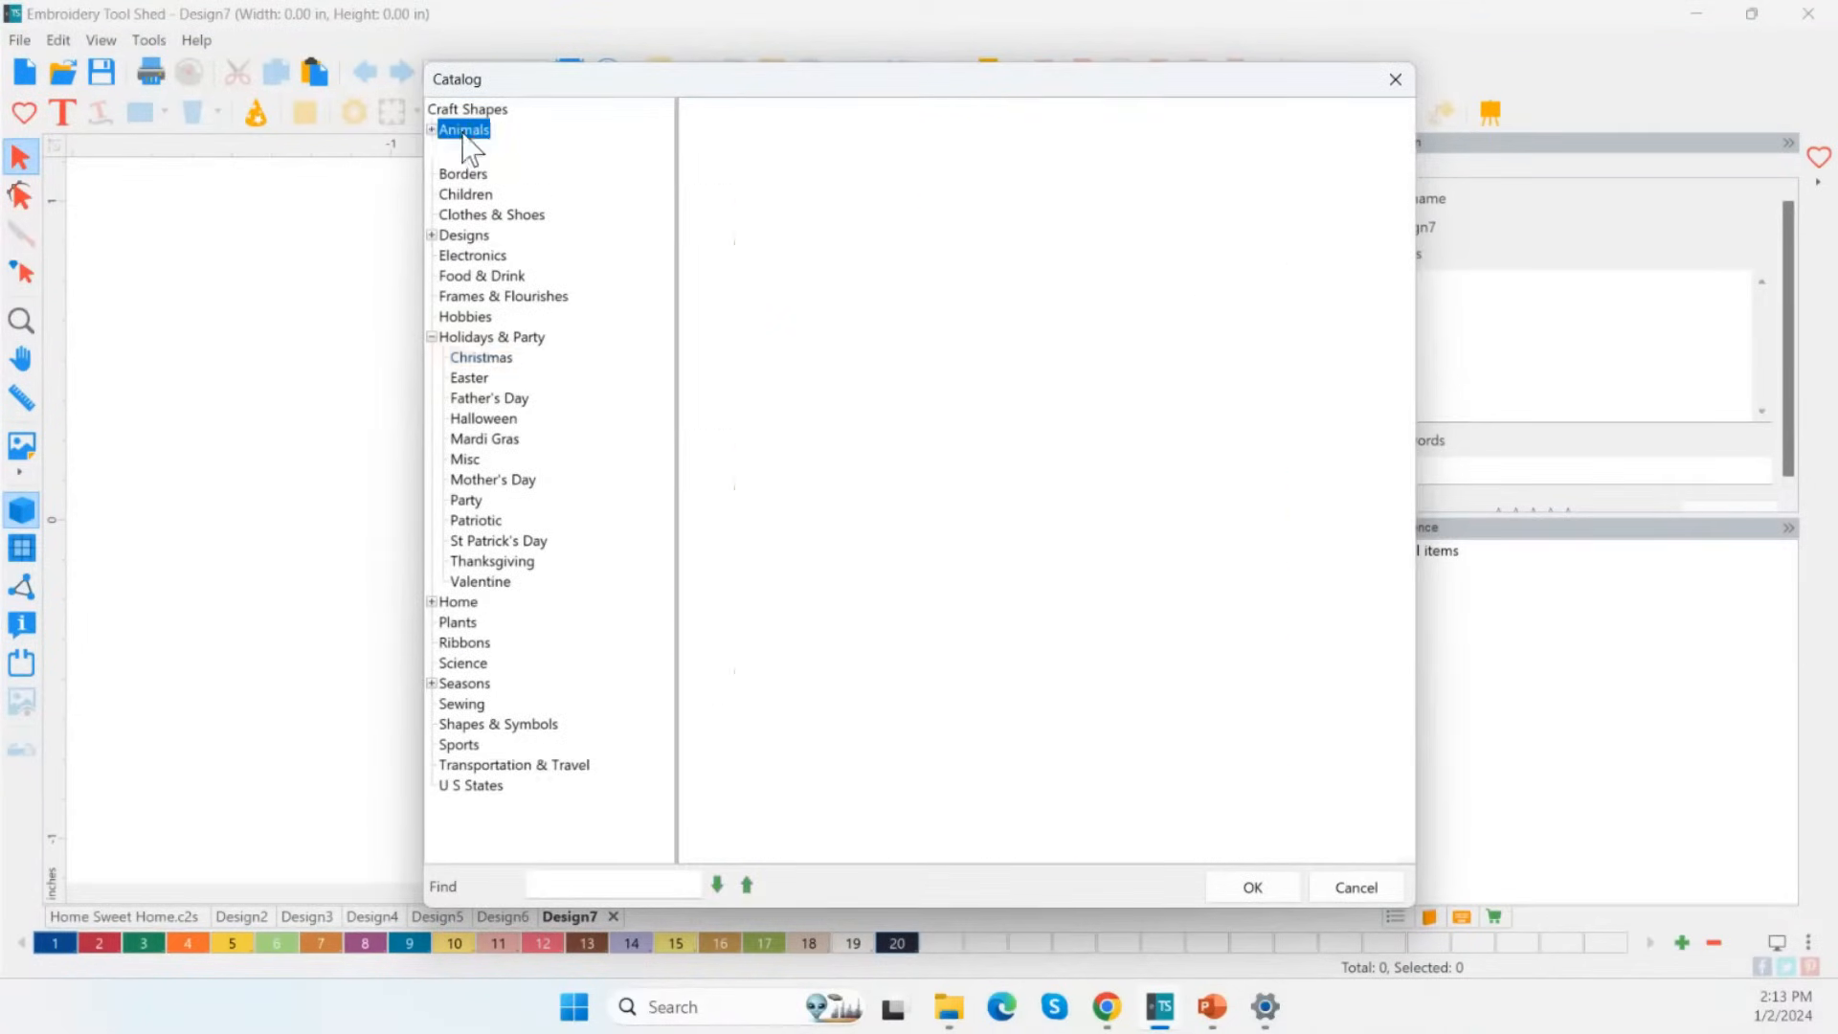
{"action": "left_click", "coordinate": [469, 151]}
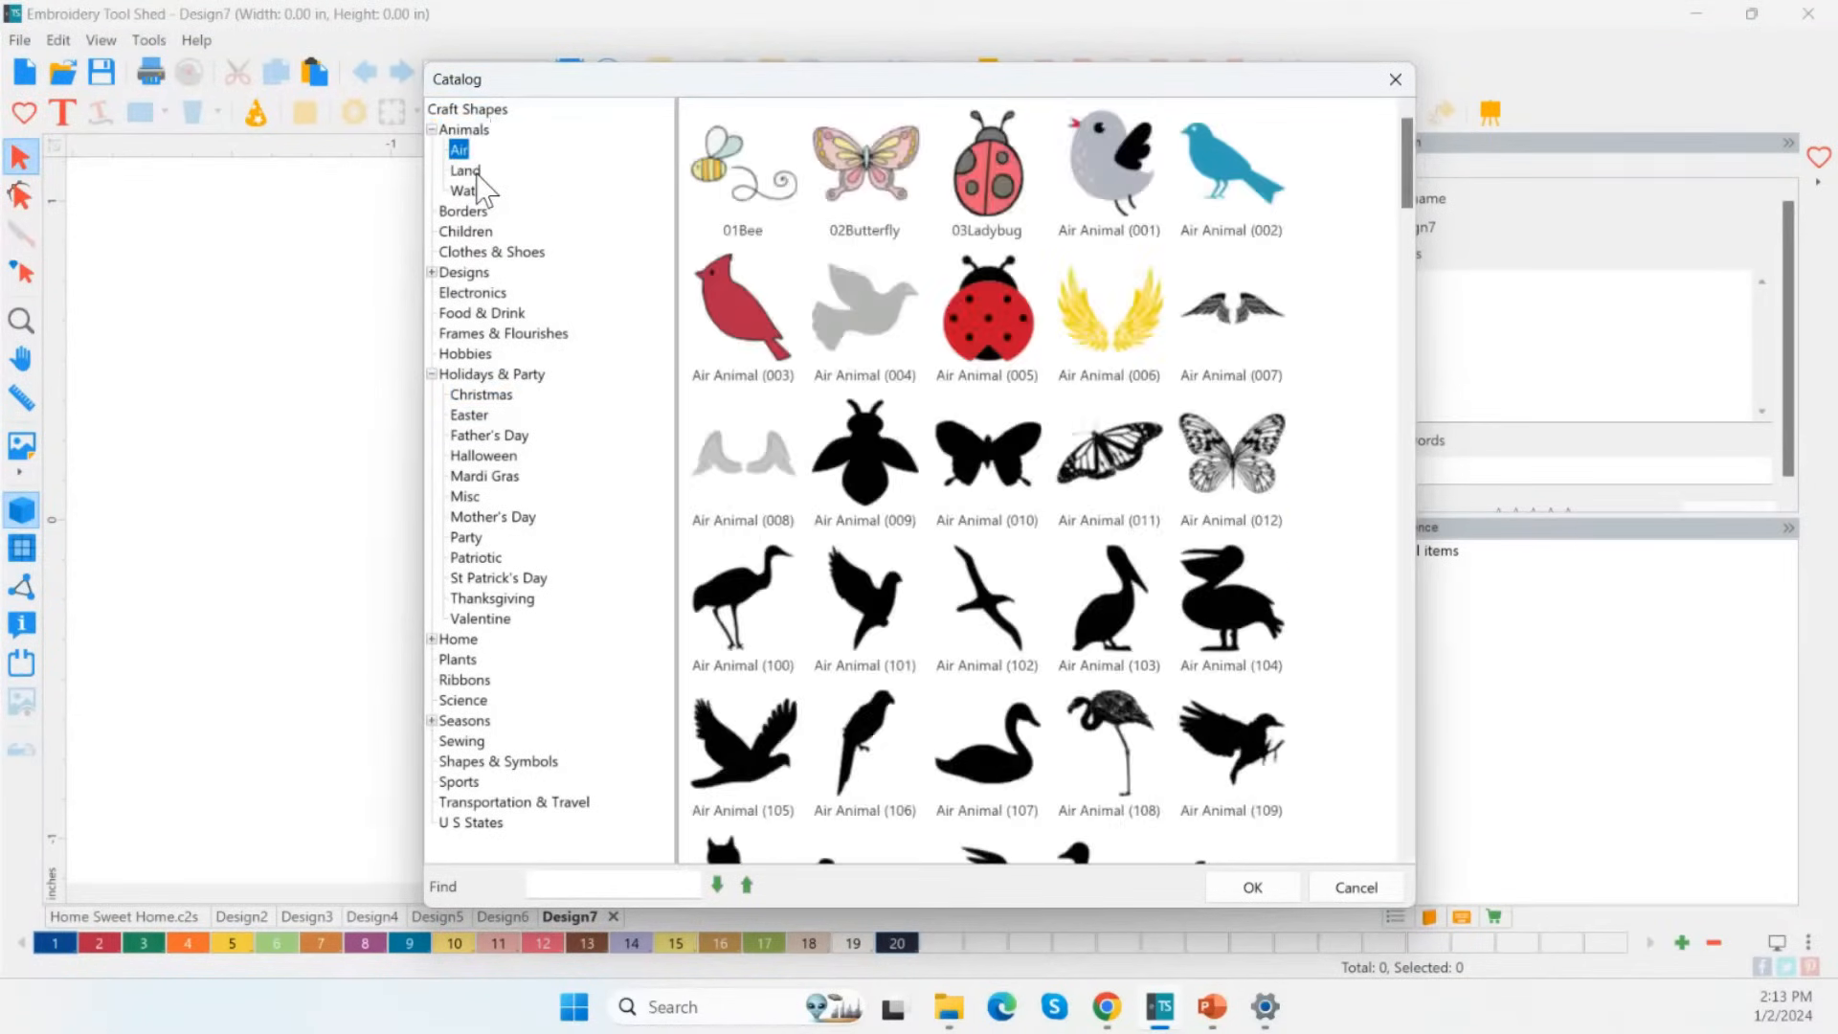
{"action": "left_click", "coordinate": [469, 191]}
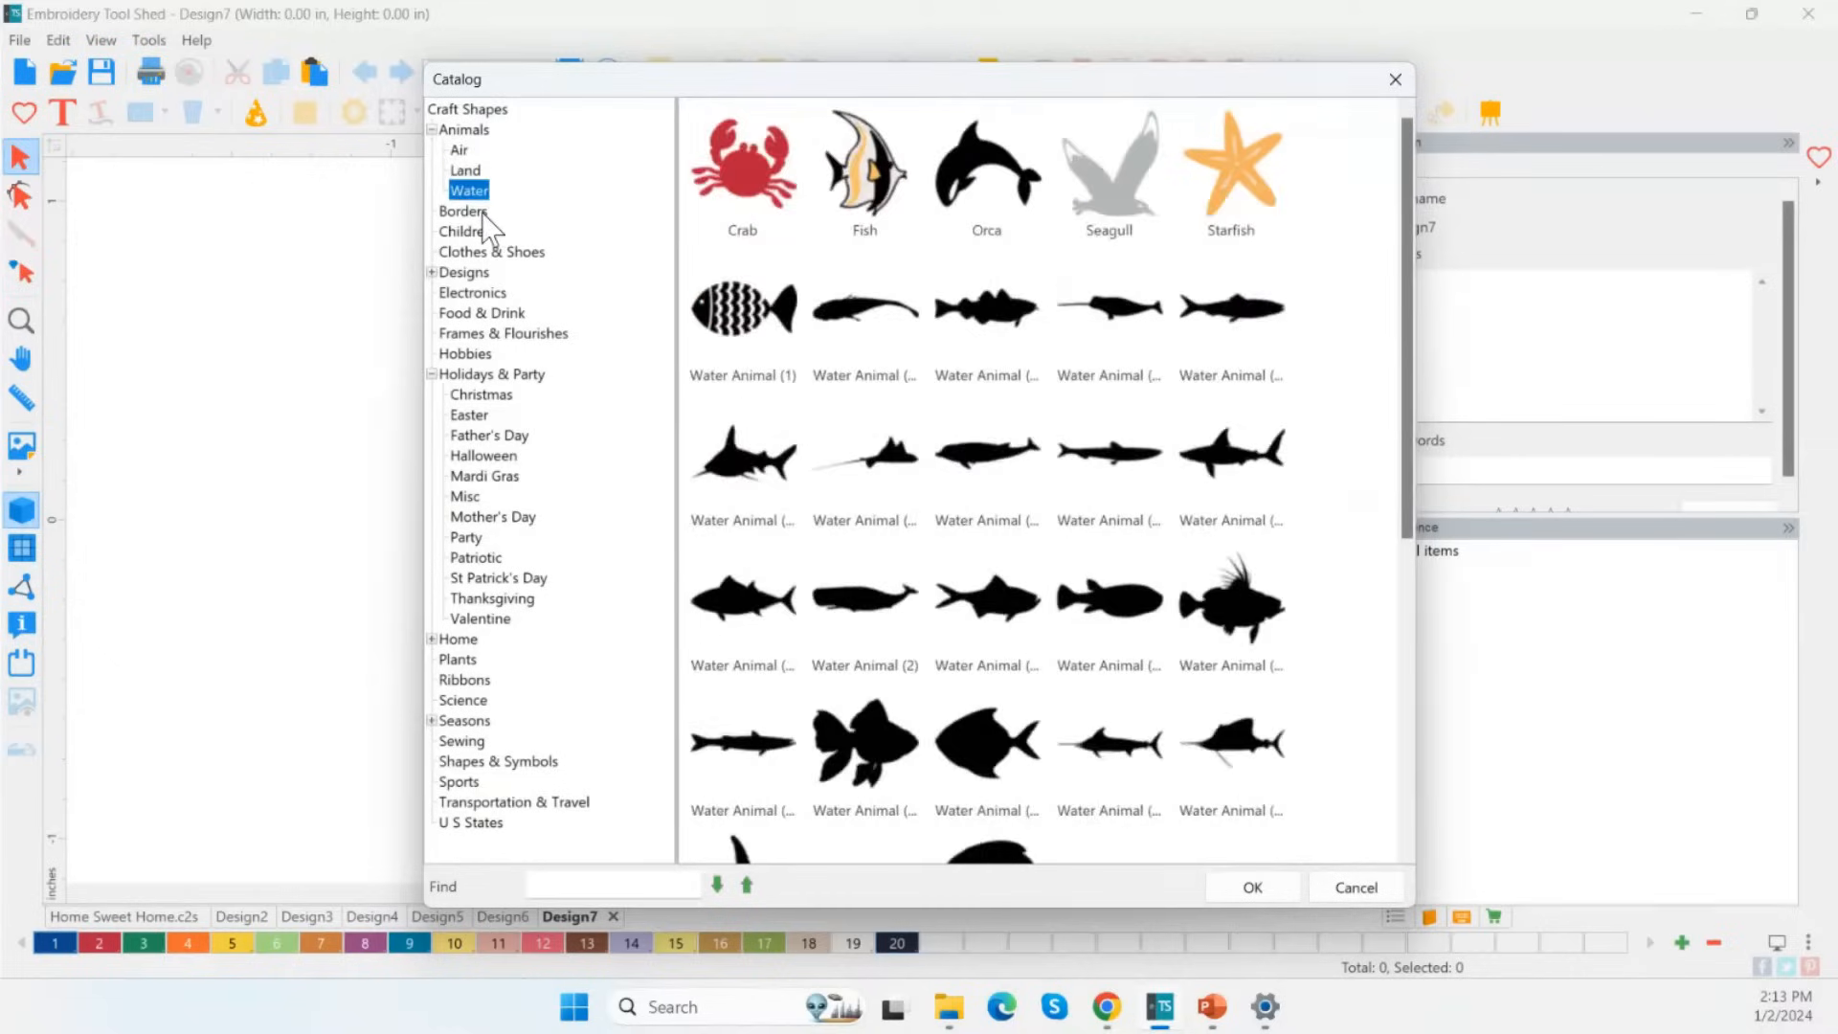
{"action": "left_click", "coordinate": [479, 213]}
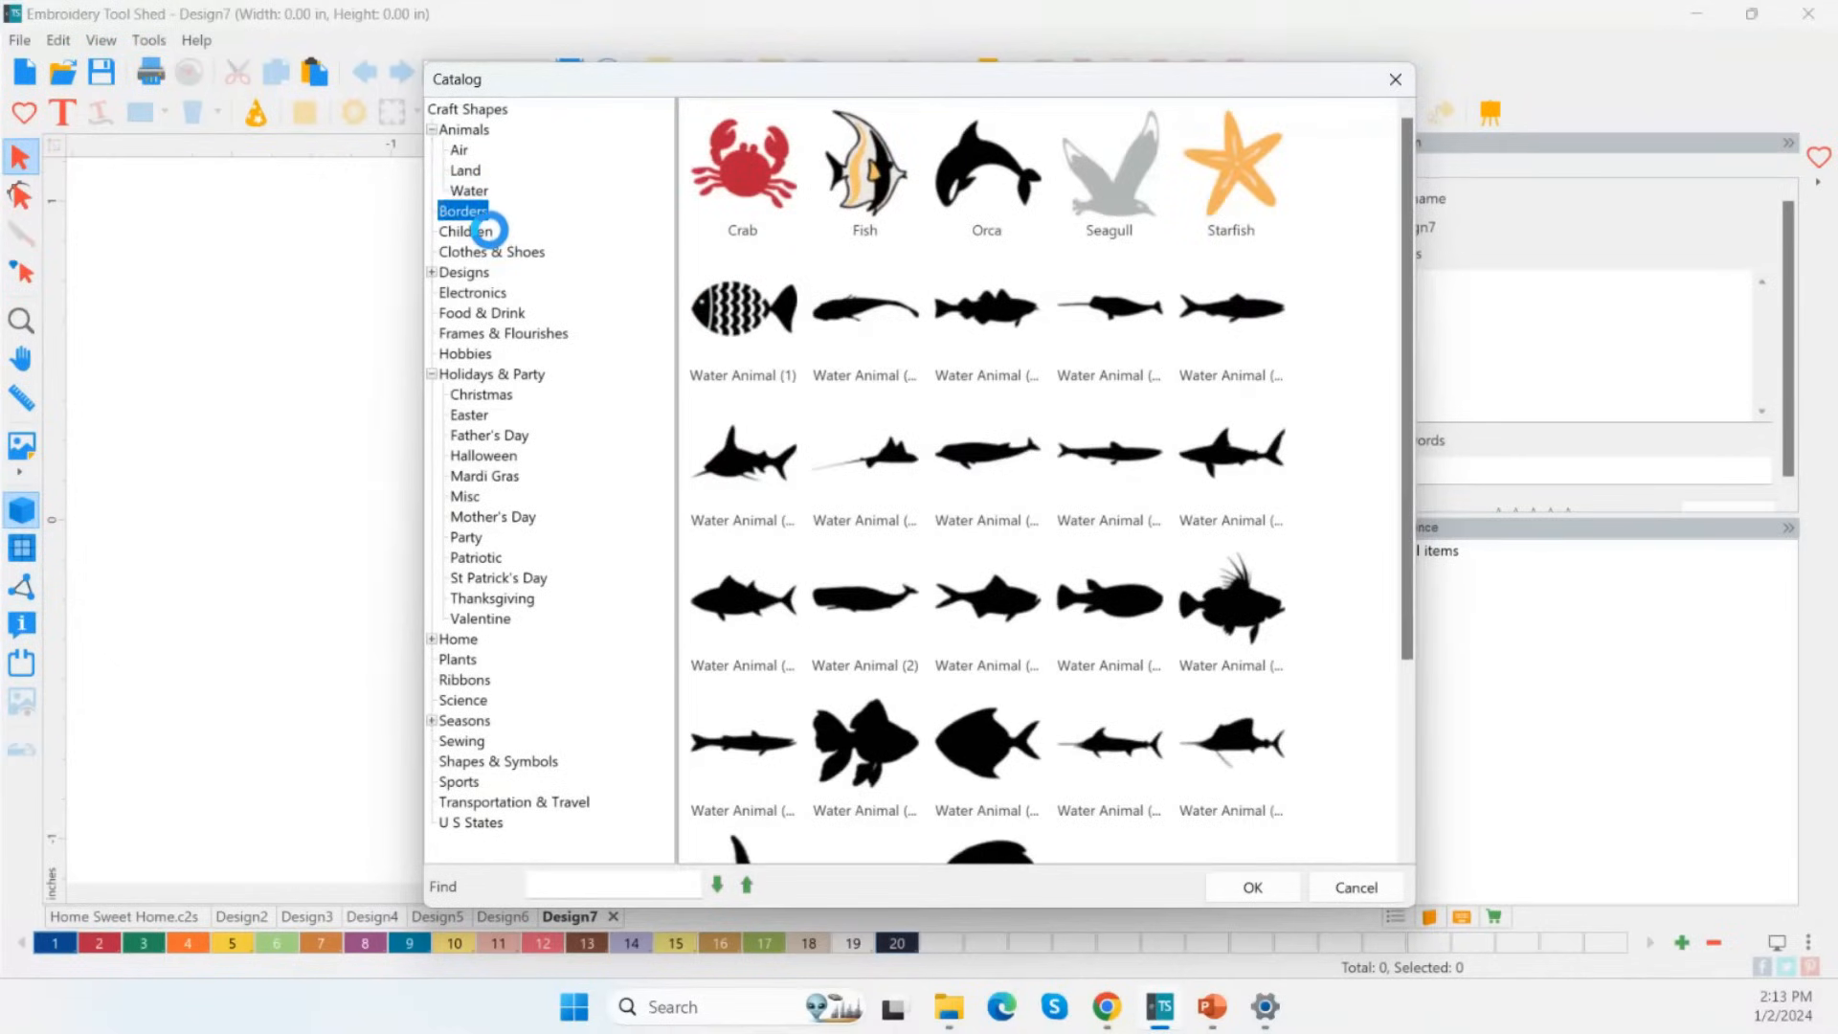
{"action": "left_click", "coordinate": [485, 233]}
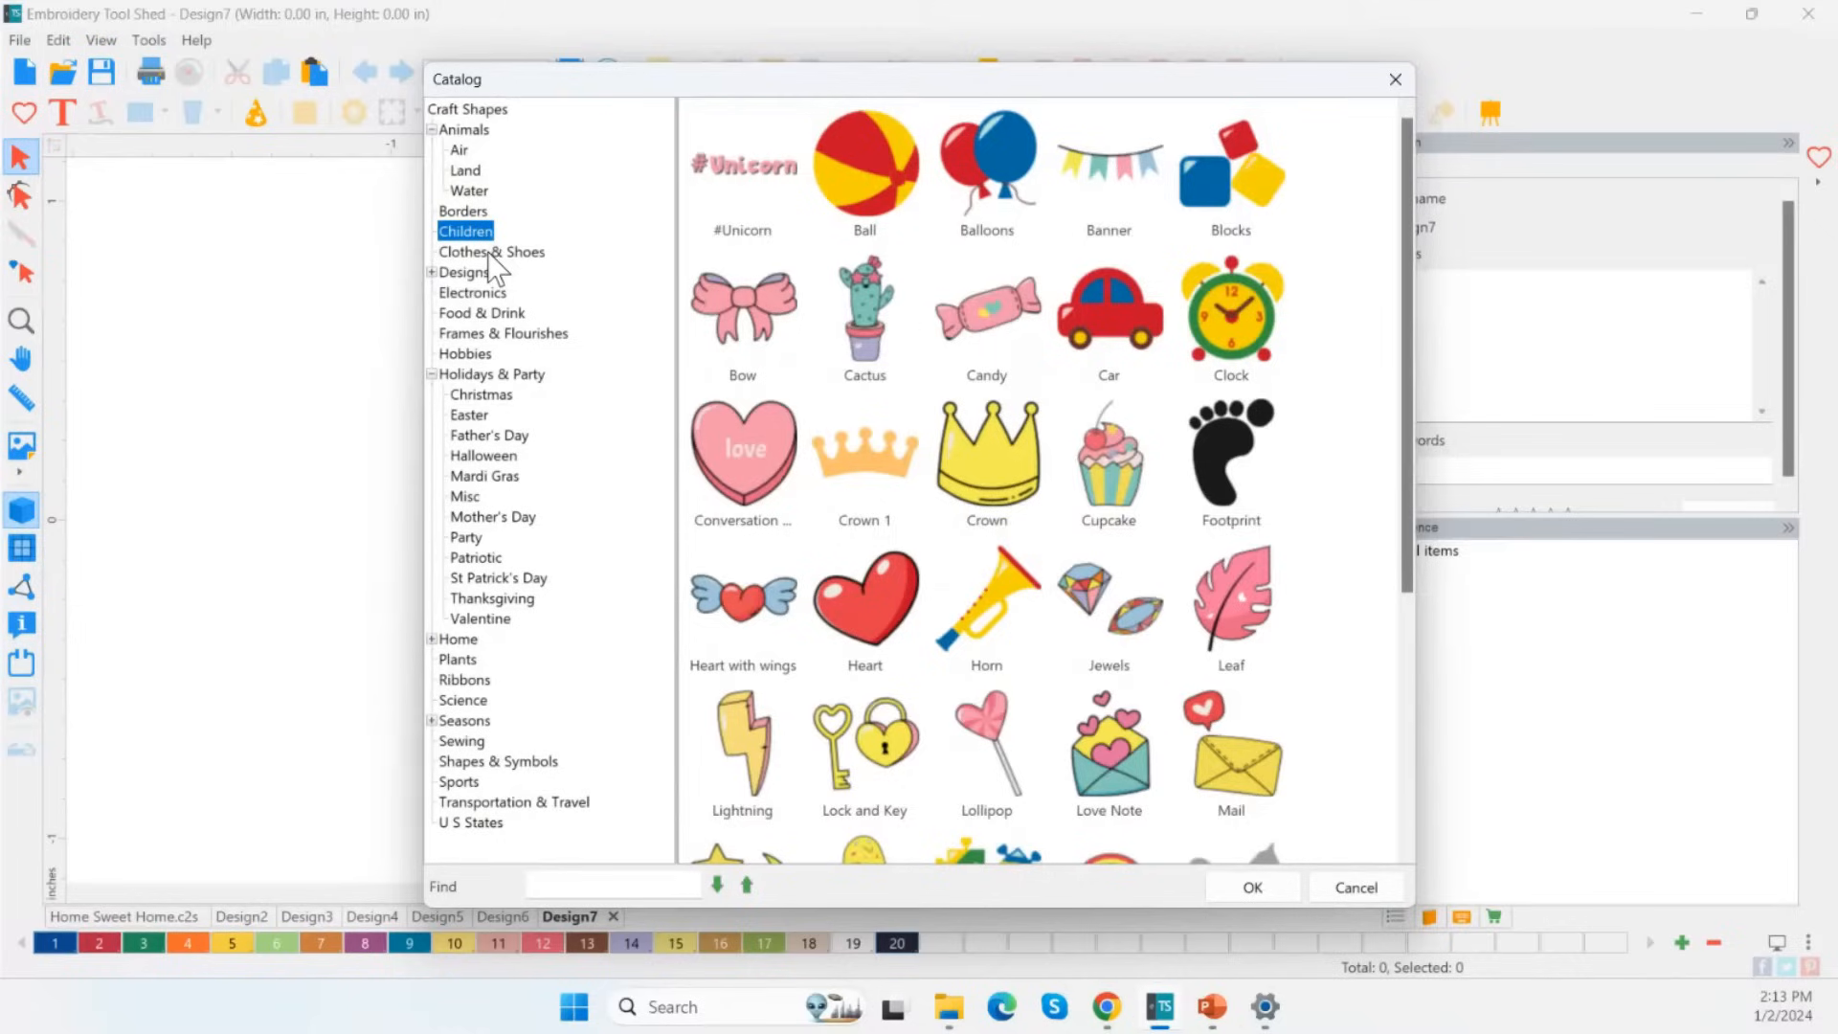
{"action": "left_click", "coordinate": [505, 249]}
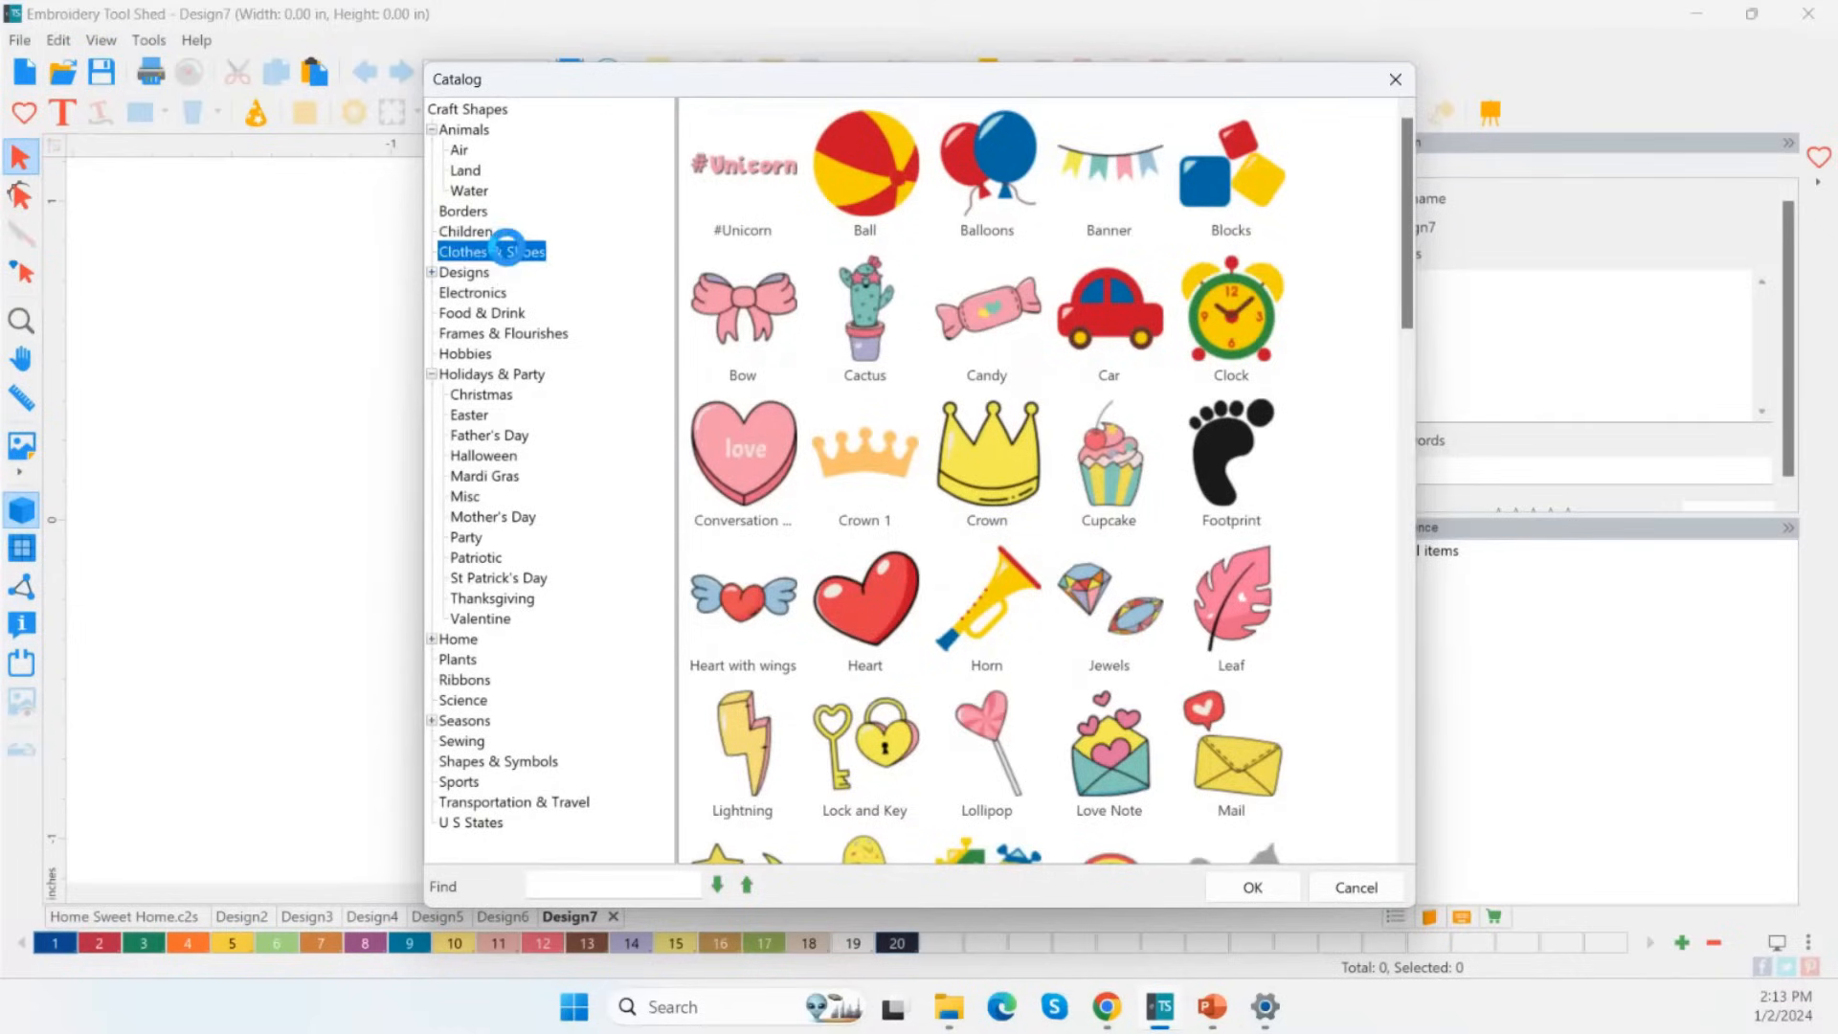
Insert the Snowflake shape from the Christmas category under Holidays & Party into the design.
{"action": "left_click", "coordinate": [487, 375]}
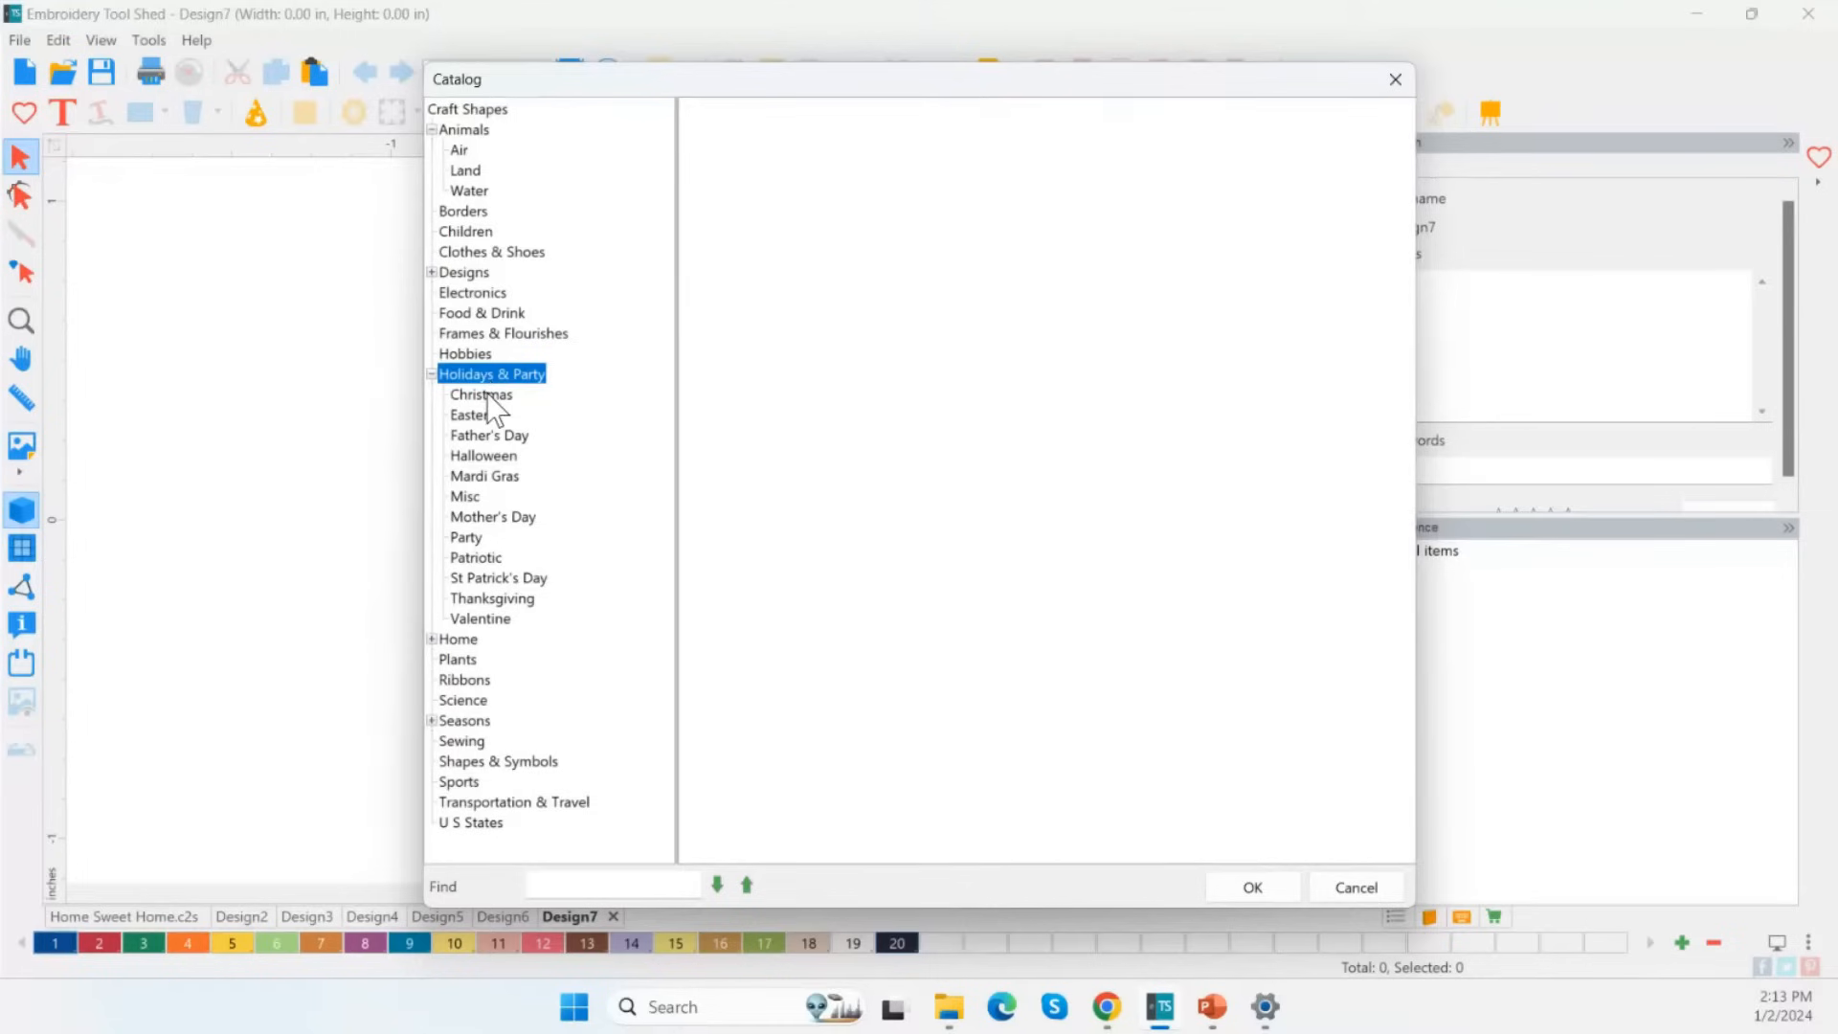
{"action": "left_click", "coordinate": [486, 393]}
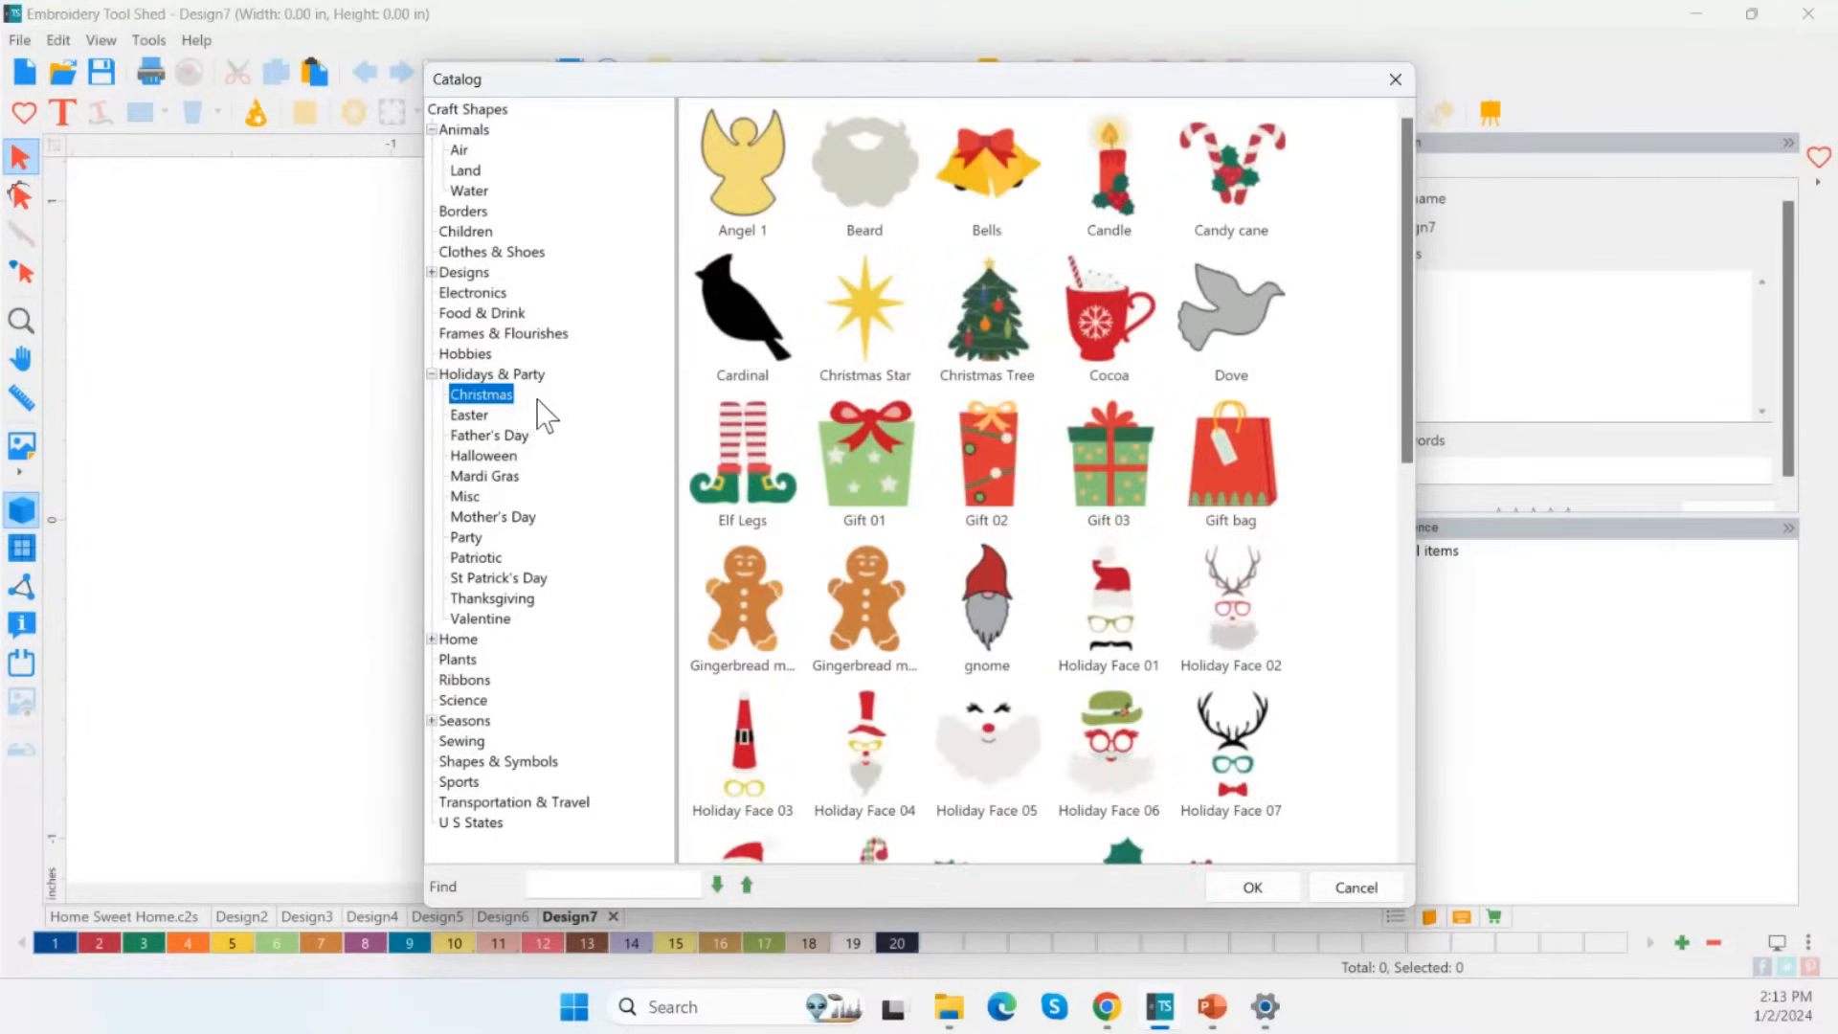
{"action": "left_click_drag", "start_coordinate": [1403, 313], "coordinate": [1444, 624]}
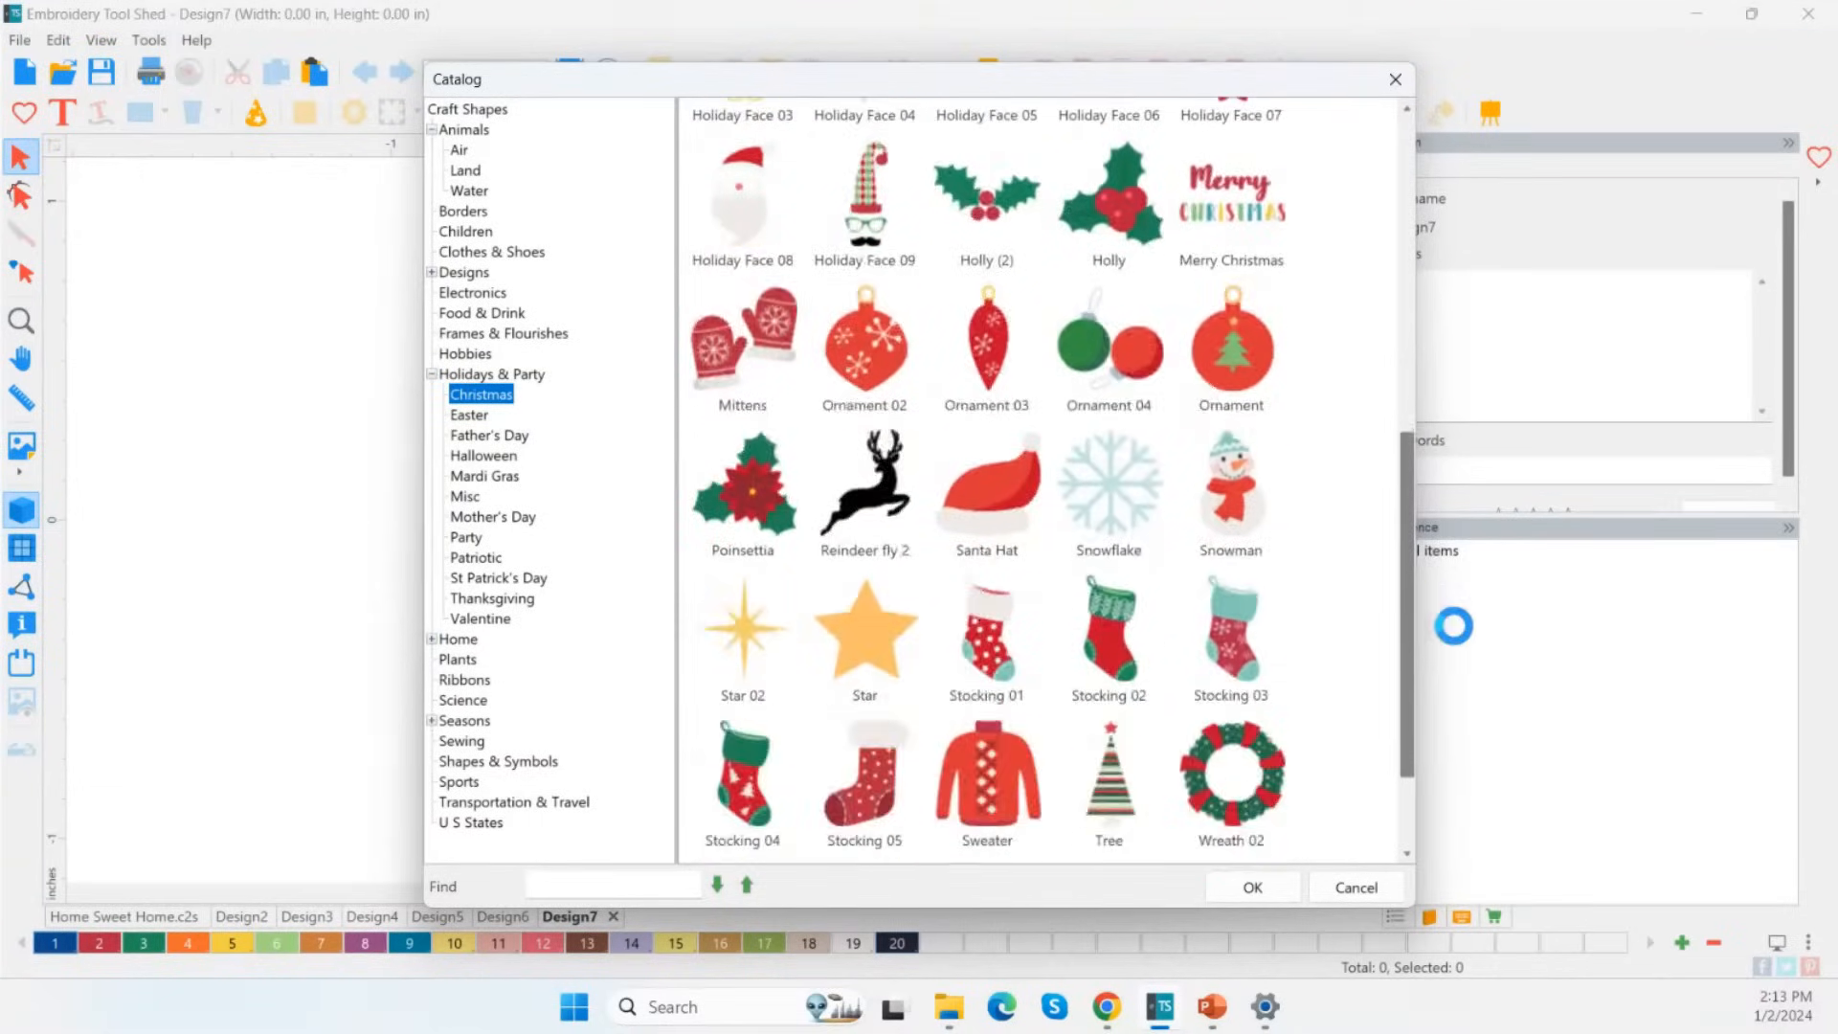
{"action": "left_click", "coordinate": [1117, 477]}
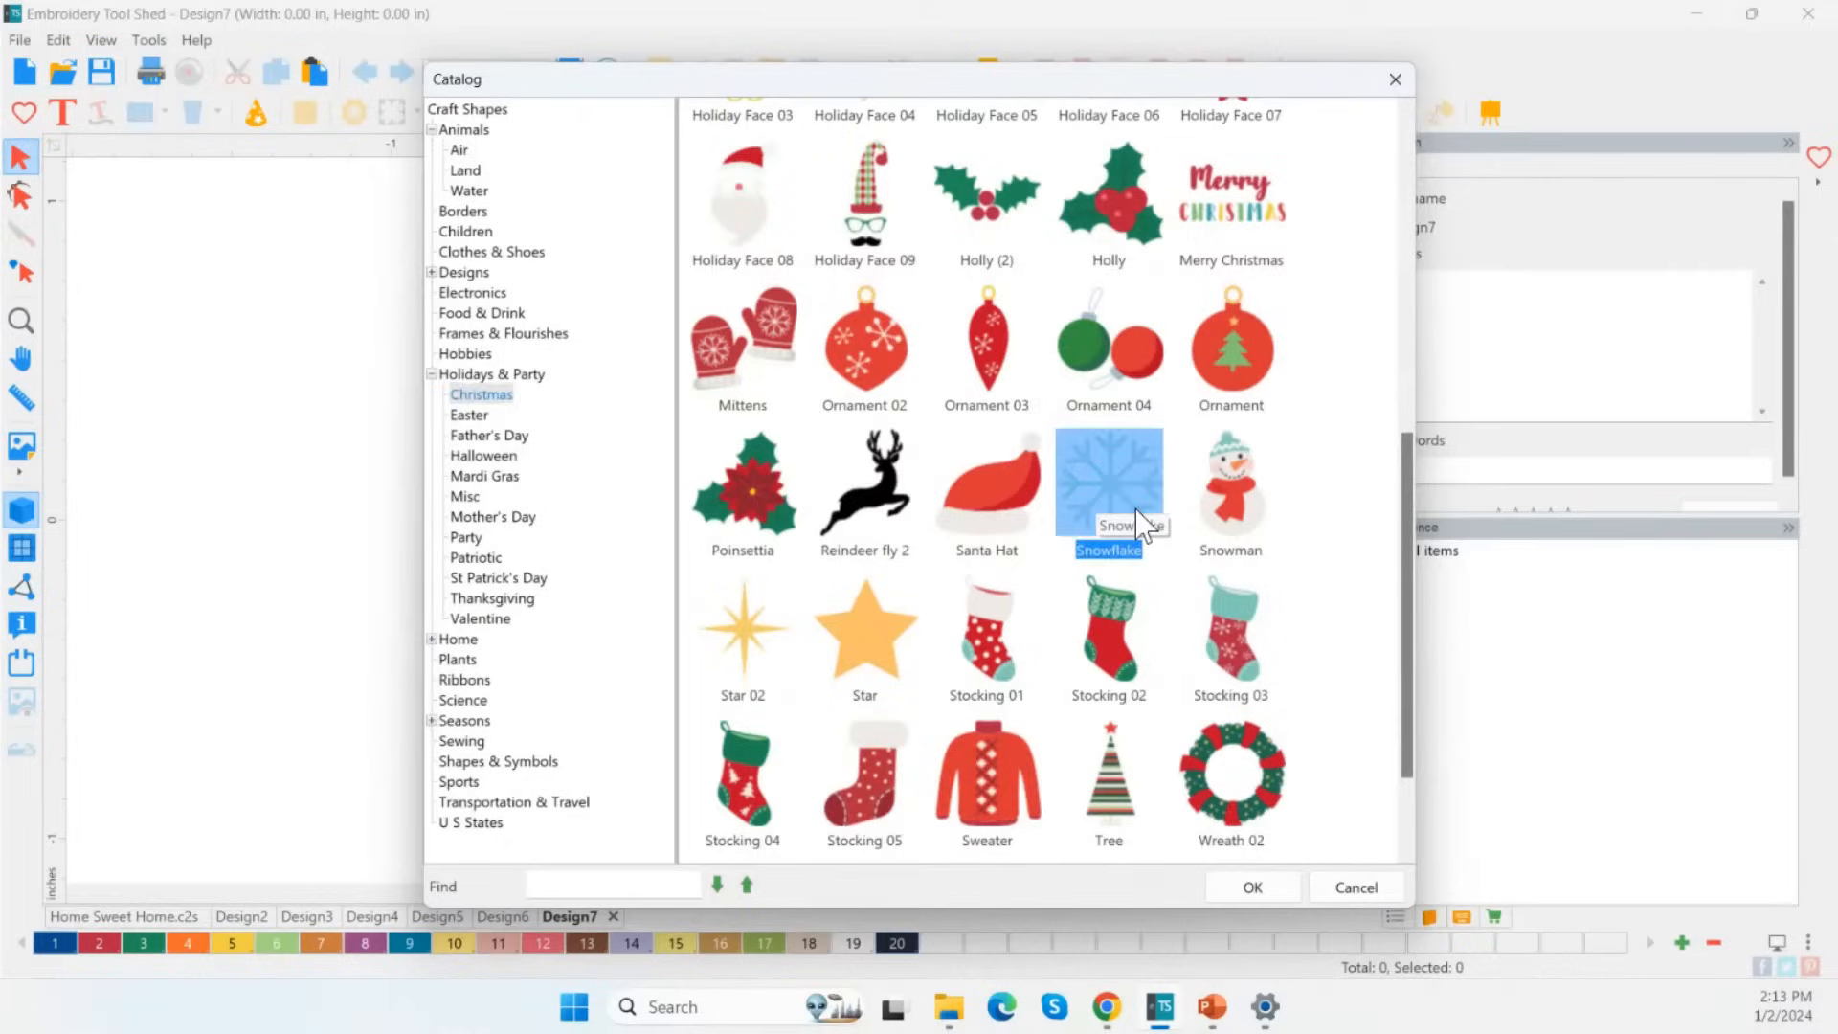
{"action": "left_click", "coordinate": [766, 356]}
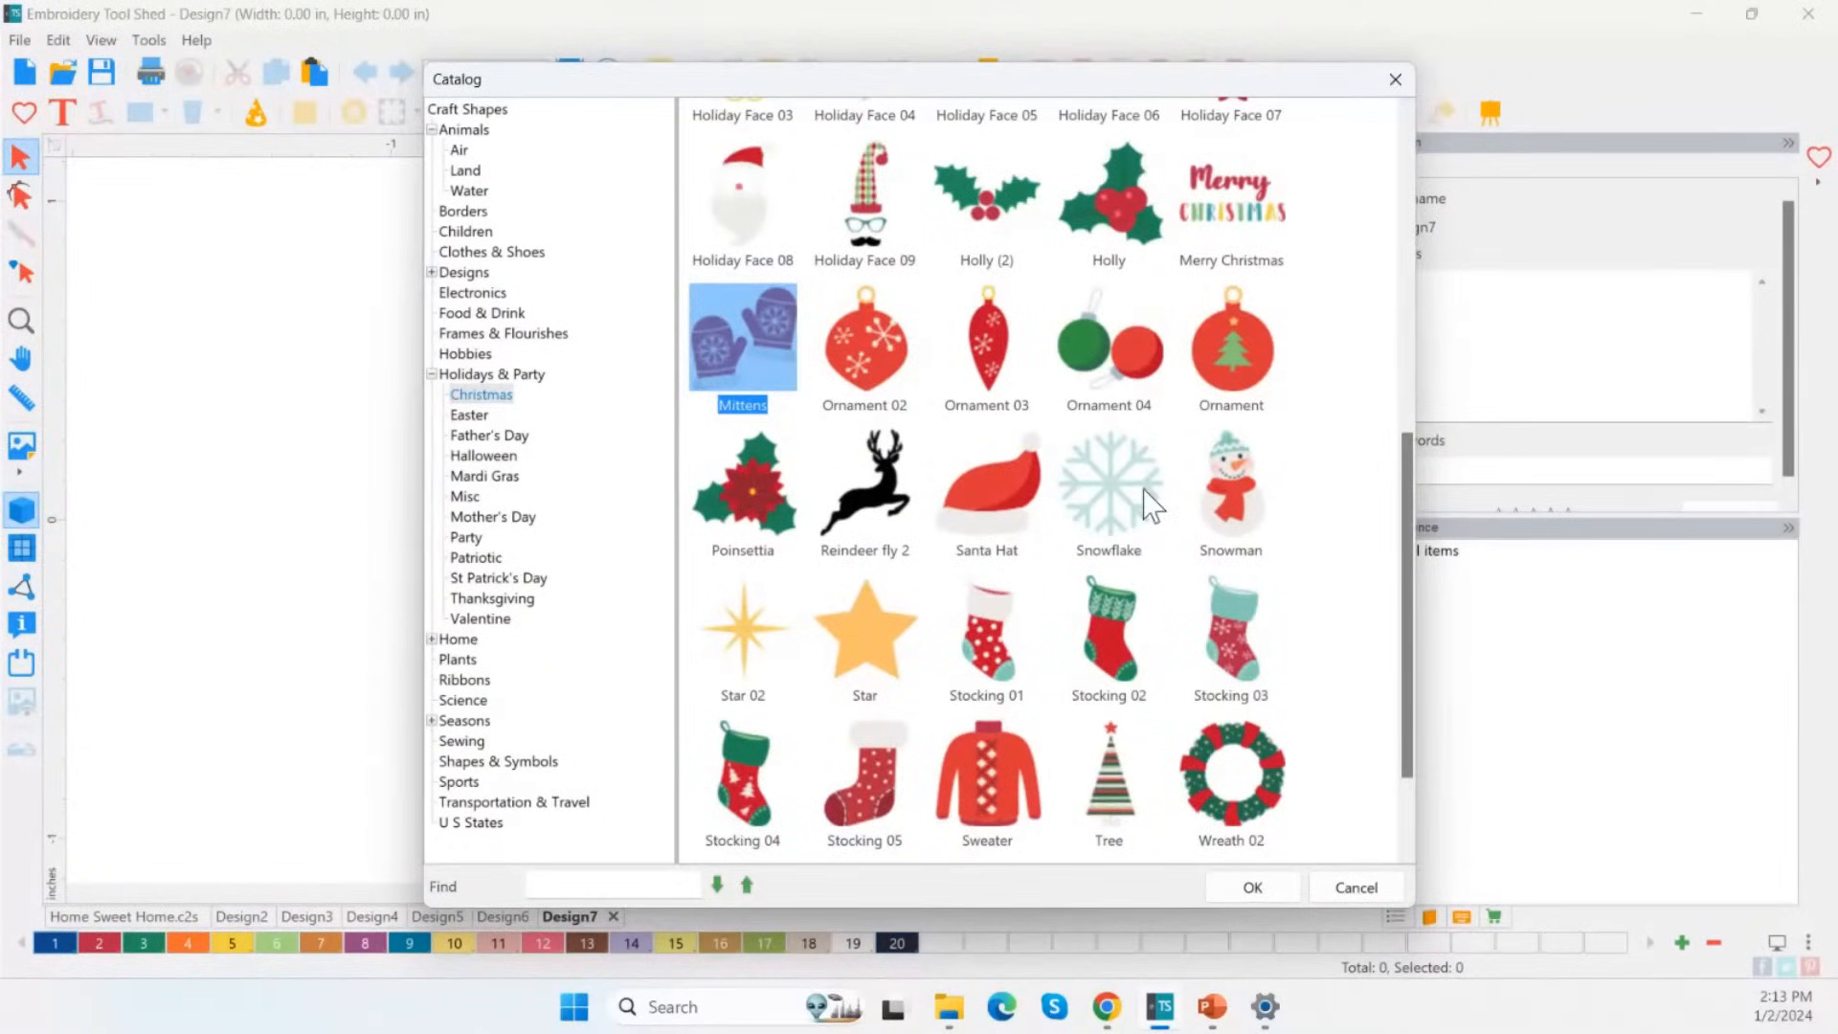
{"action": "left_click", "coordinate": [1108, 484]}
{"action": "left_click", "coordinate": [1236, 888]}
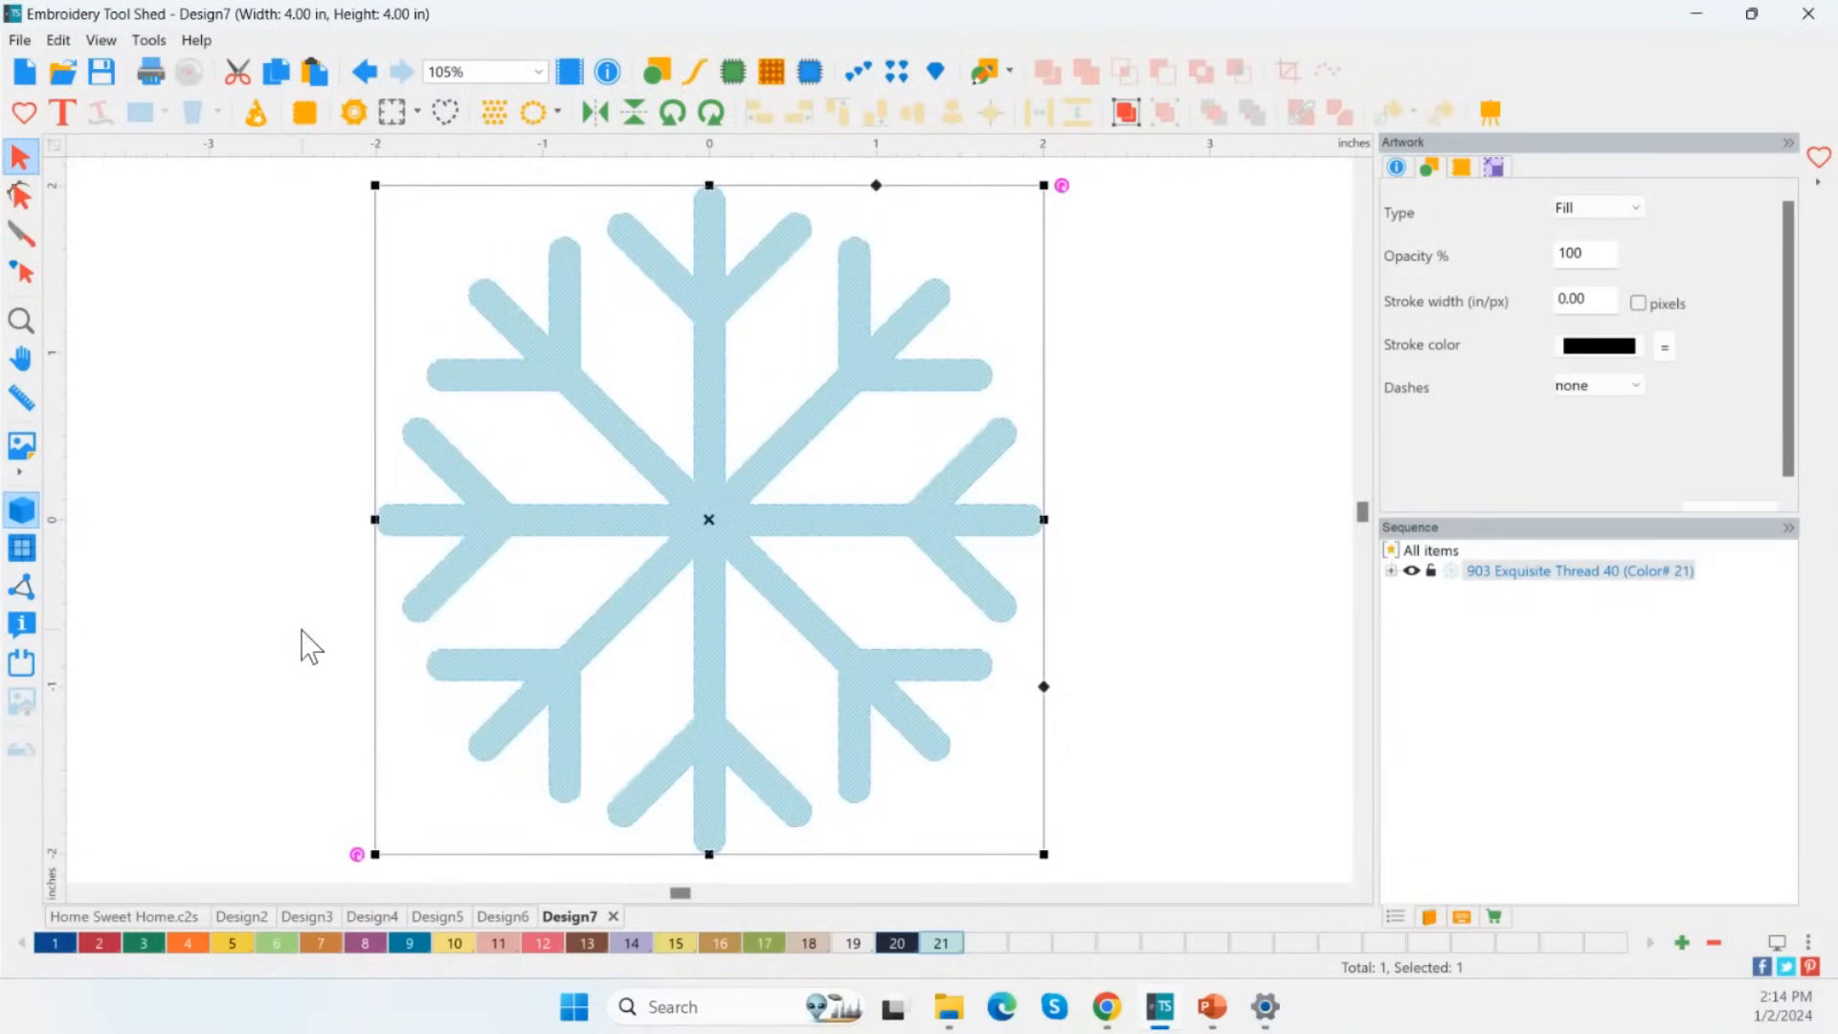
Add a text object reading "HME" over the snowflake's left half.
{"action": "left_click", "coordinate": [61, 113]}
{"action": "left_click", "coordinate": [221, 550]}
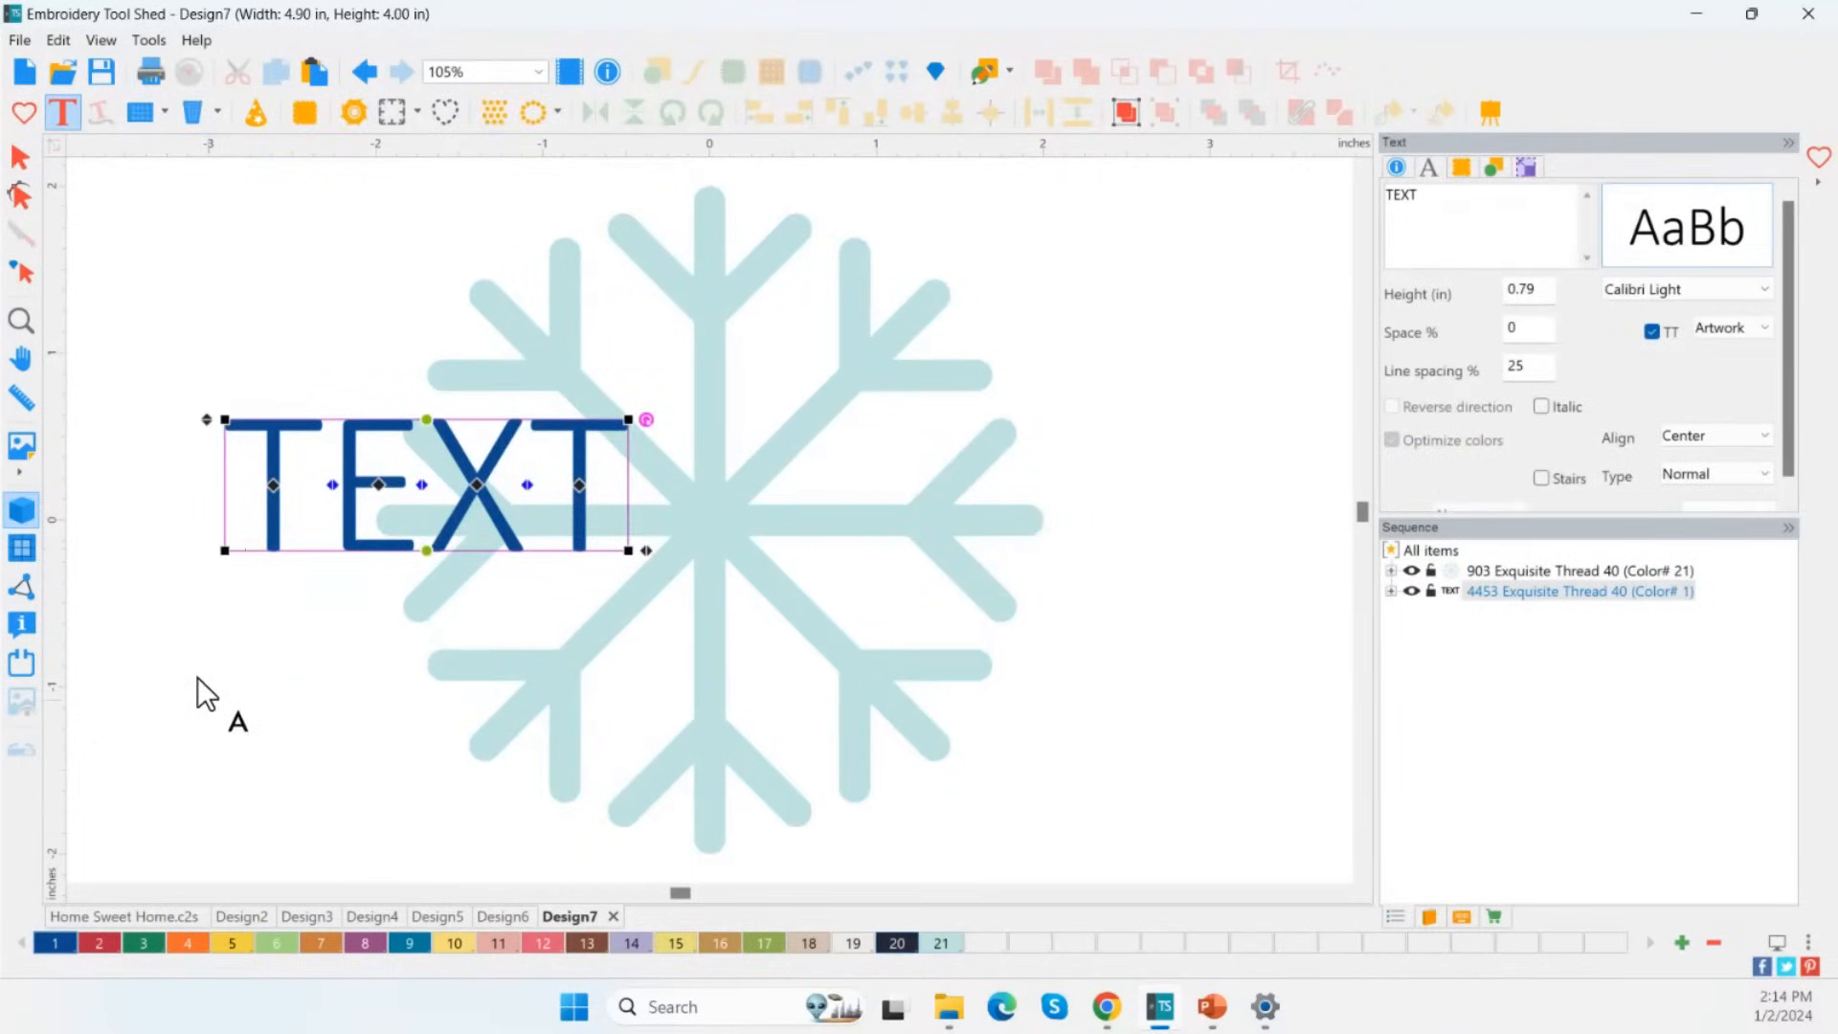
{"action": "left_click_drag", "start_coordinate": [1446, 199], "coordinate": [1285, 213]}
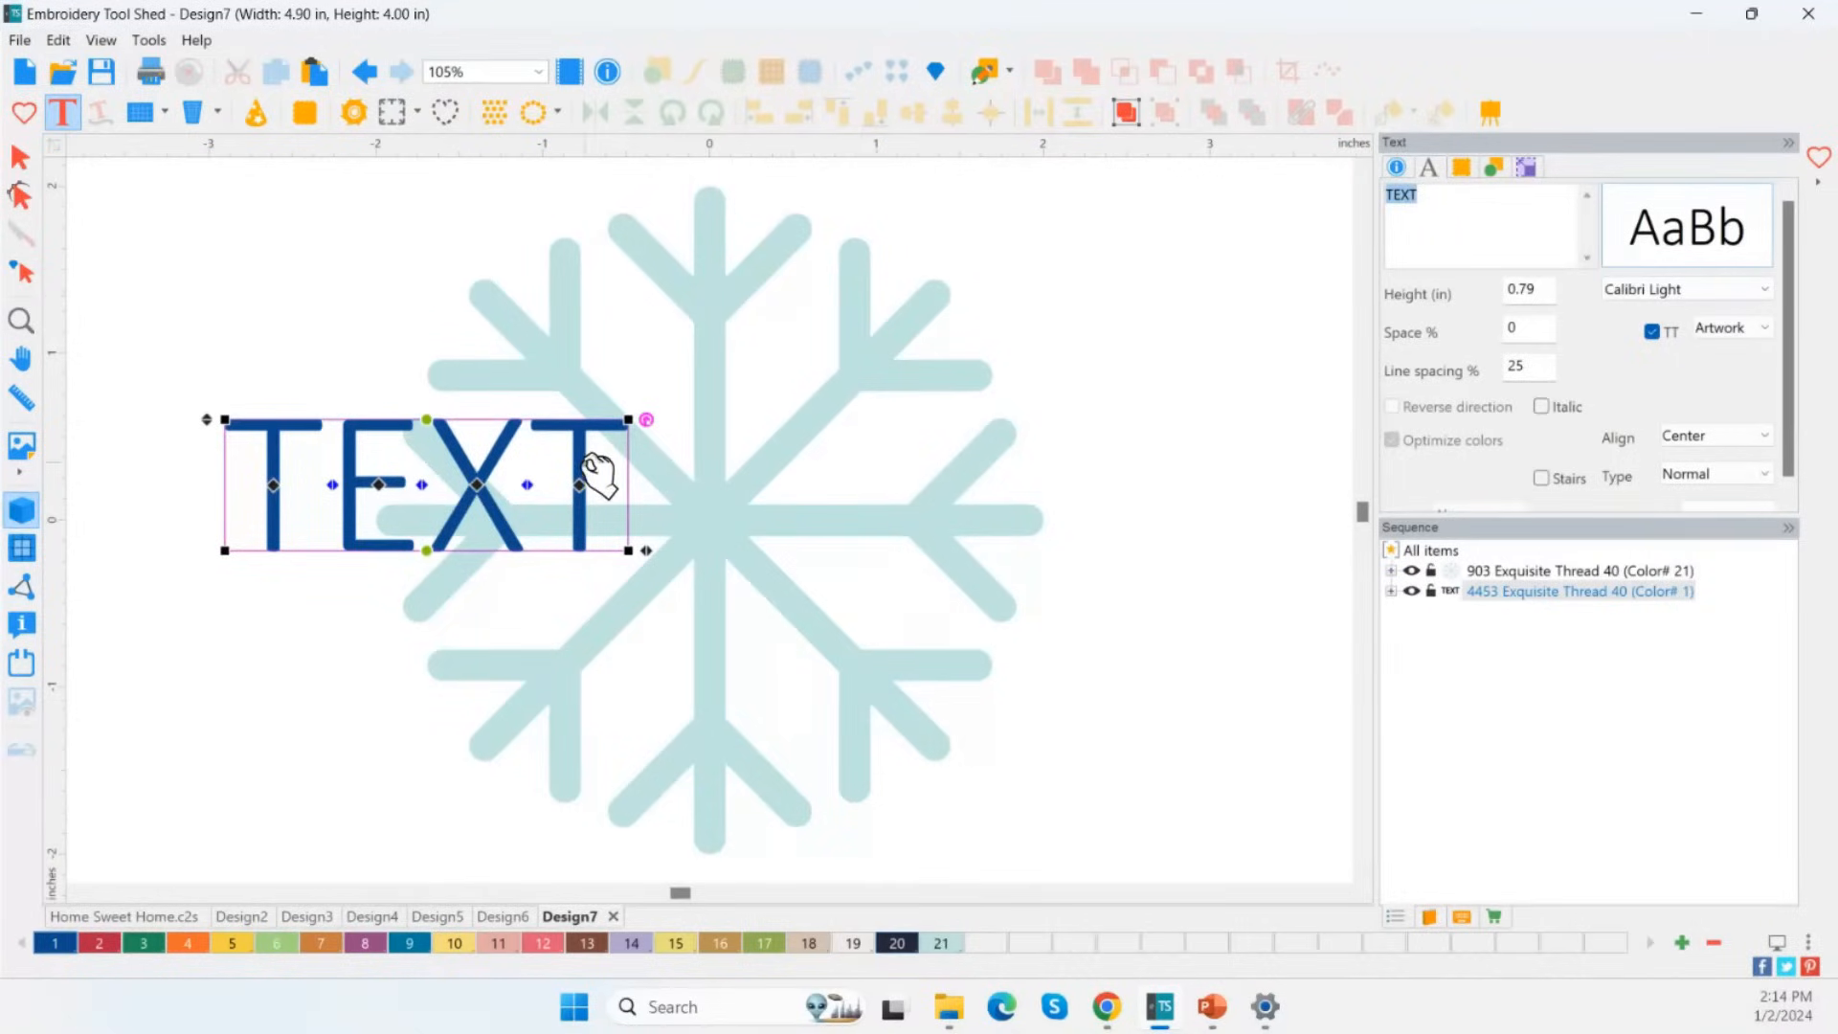
{"action": "type", "text": "HME"}
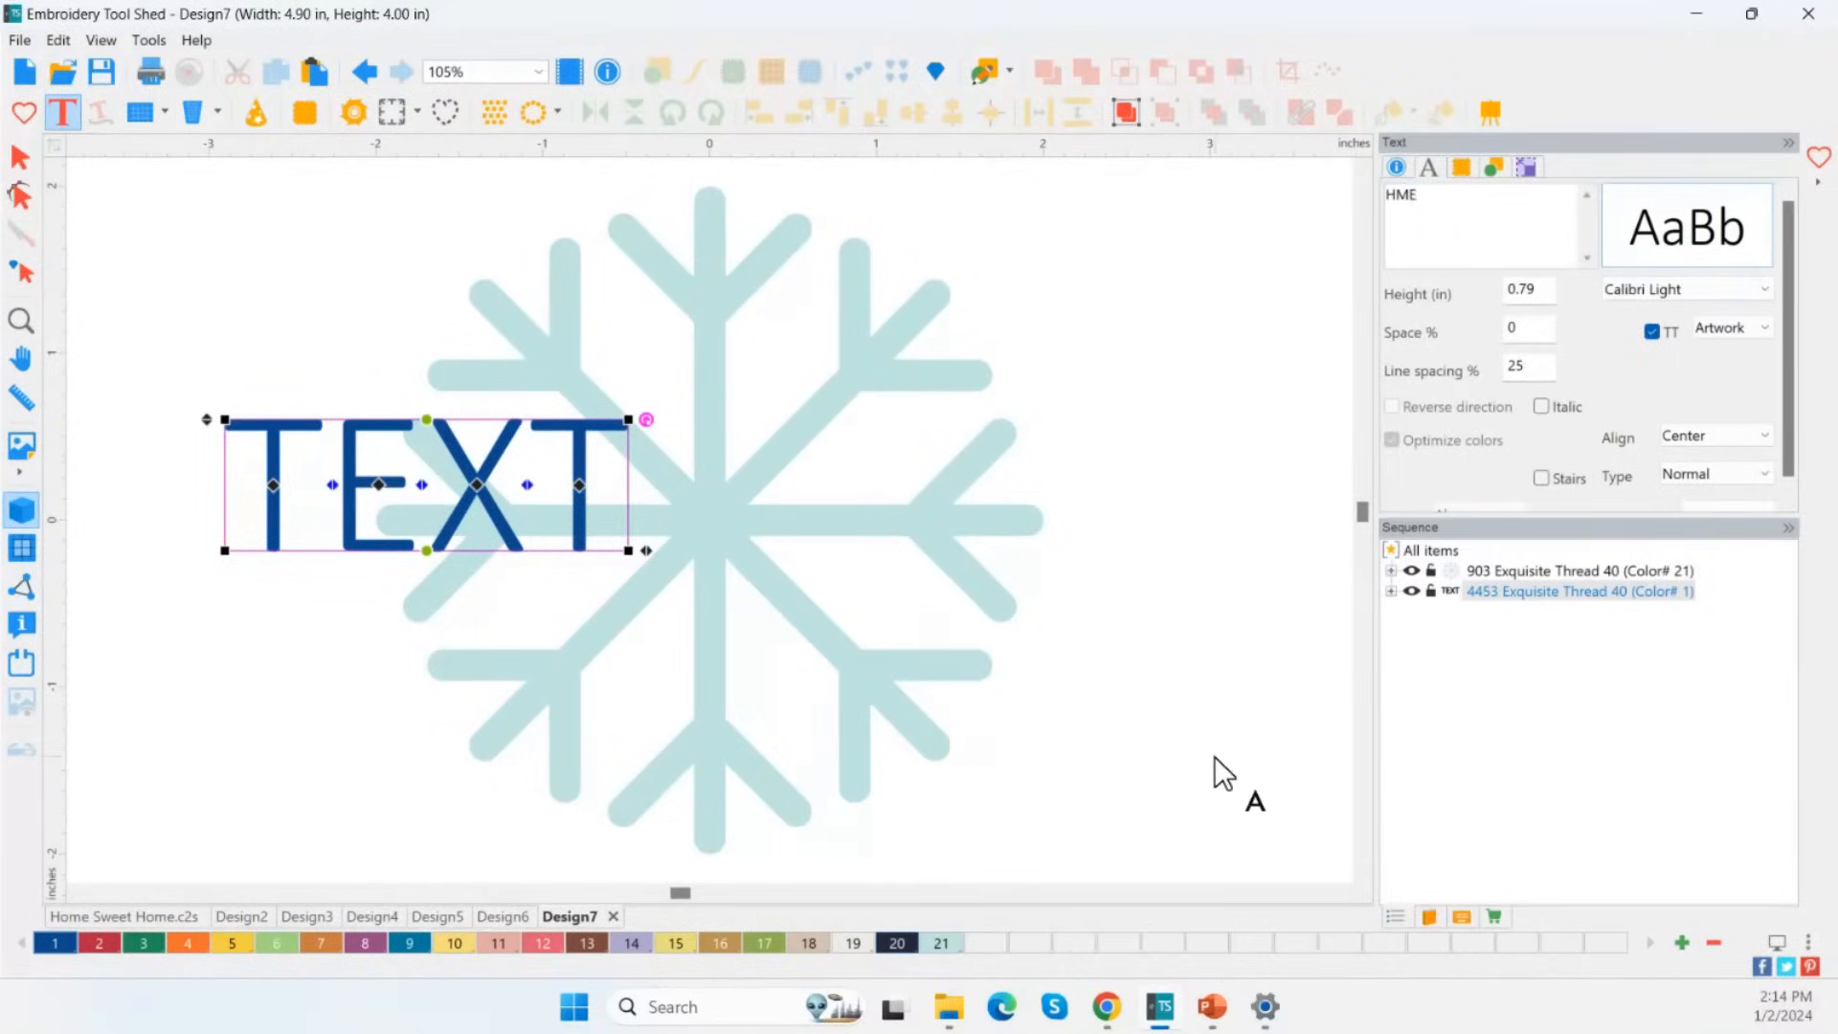
{"action": "left_click", "coordinate": [1709, 506]}
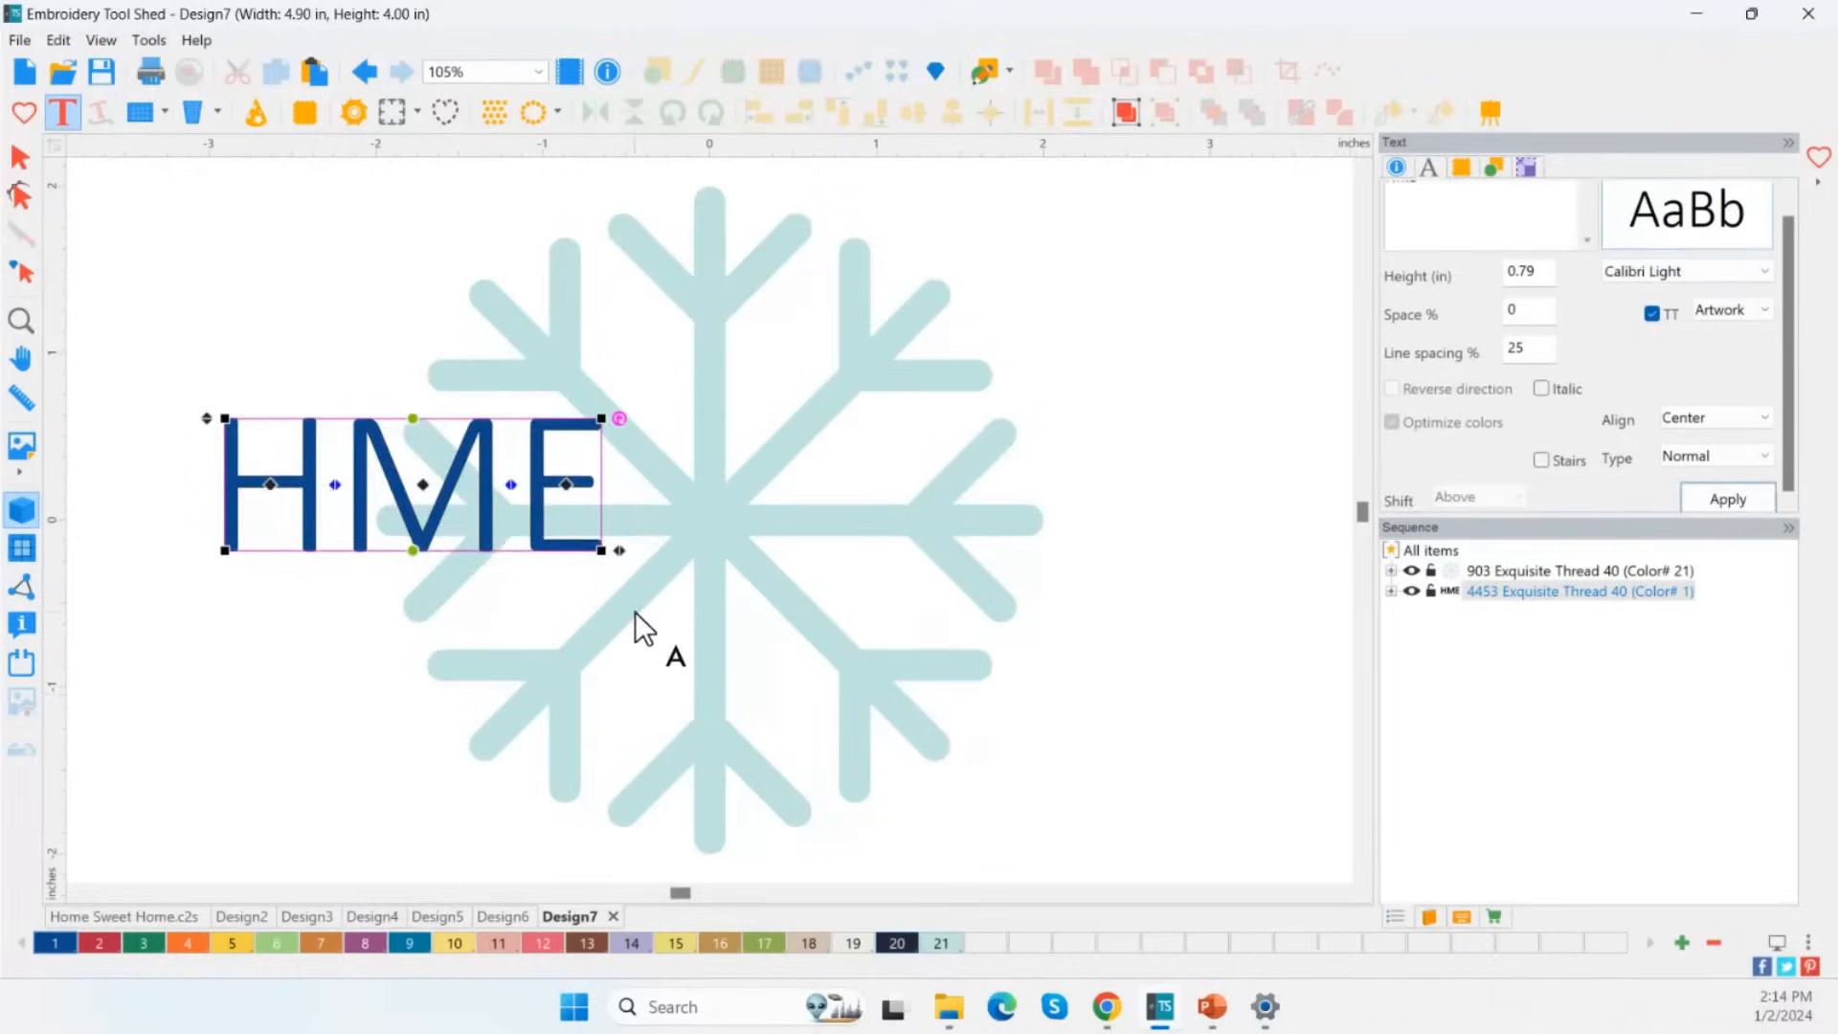
Change the font of the HME text to Cooper Black.
{"action": "left_click", "coordinate": [1697, 236]}
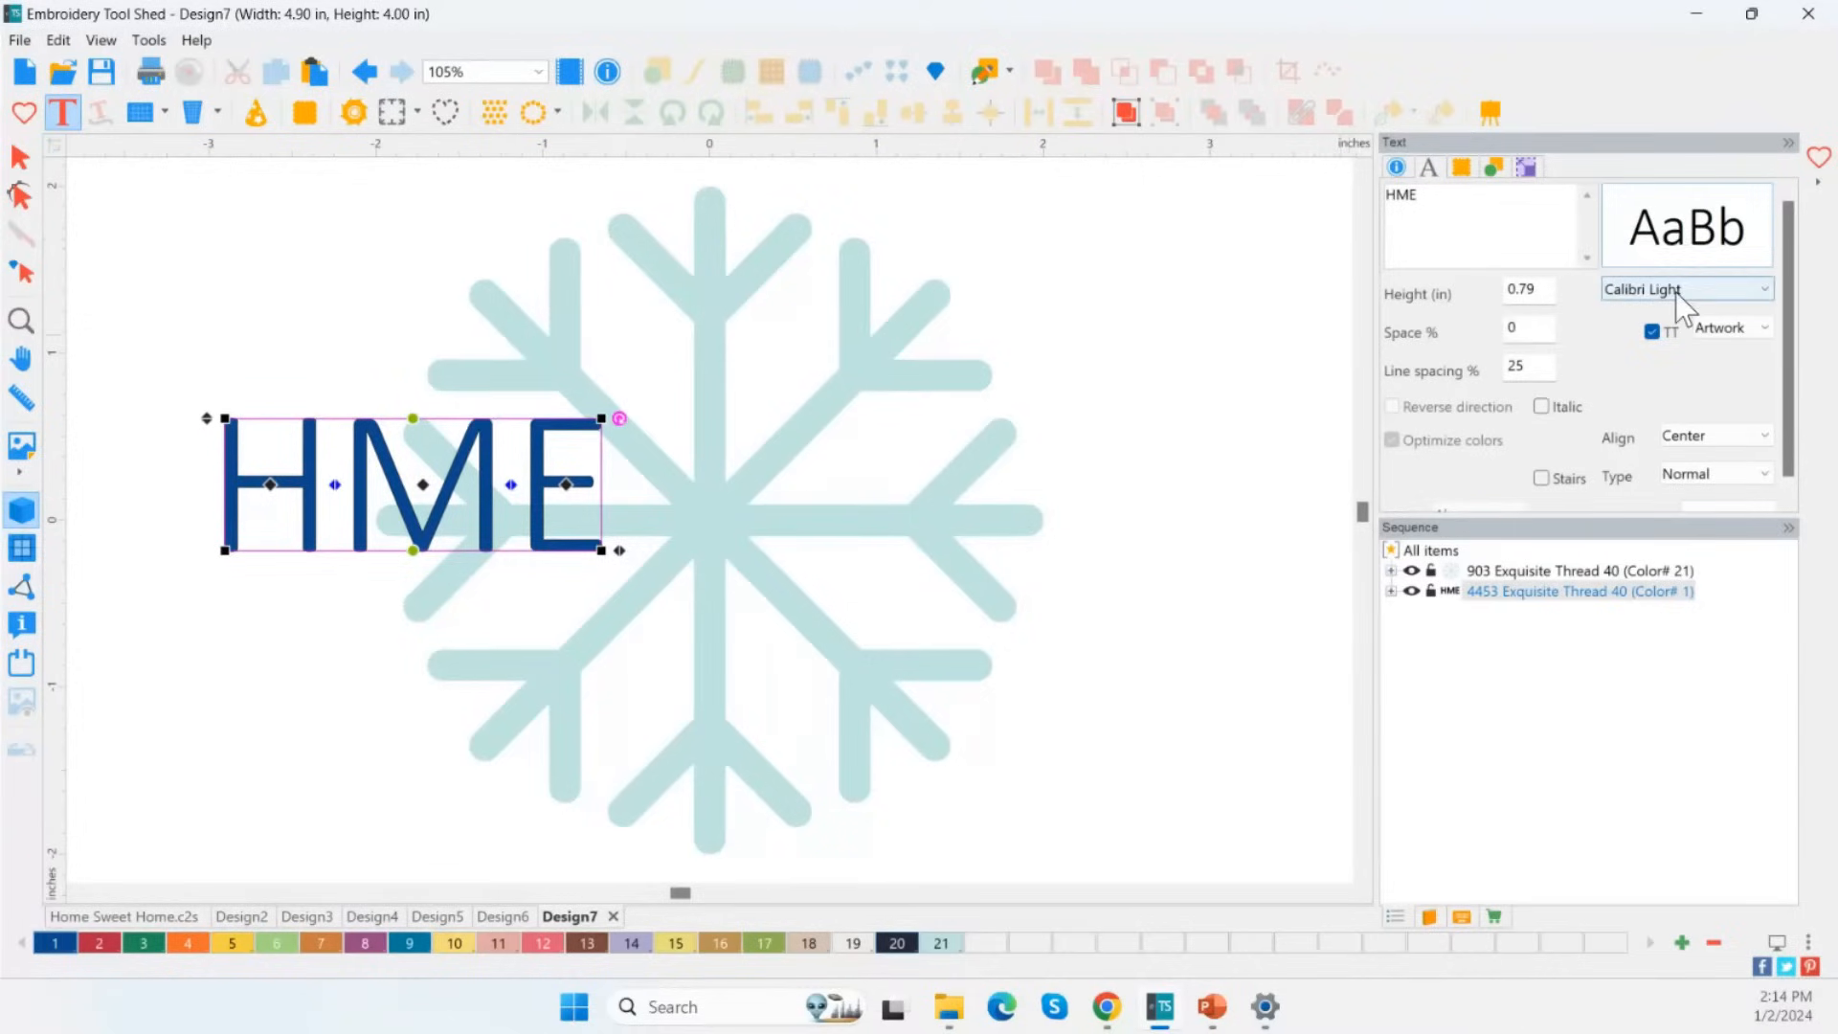
{"action": "left_click", "coordinate": [1675, 291]}
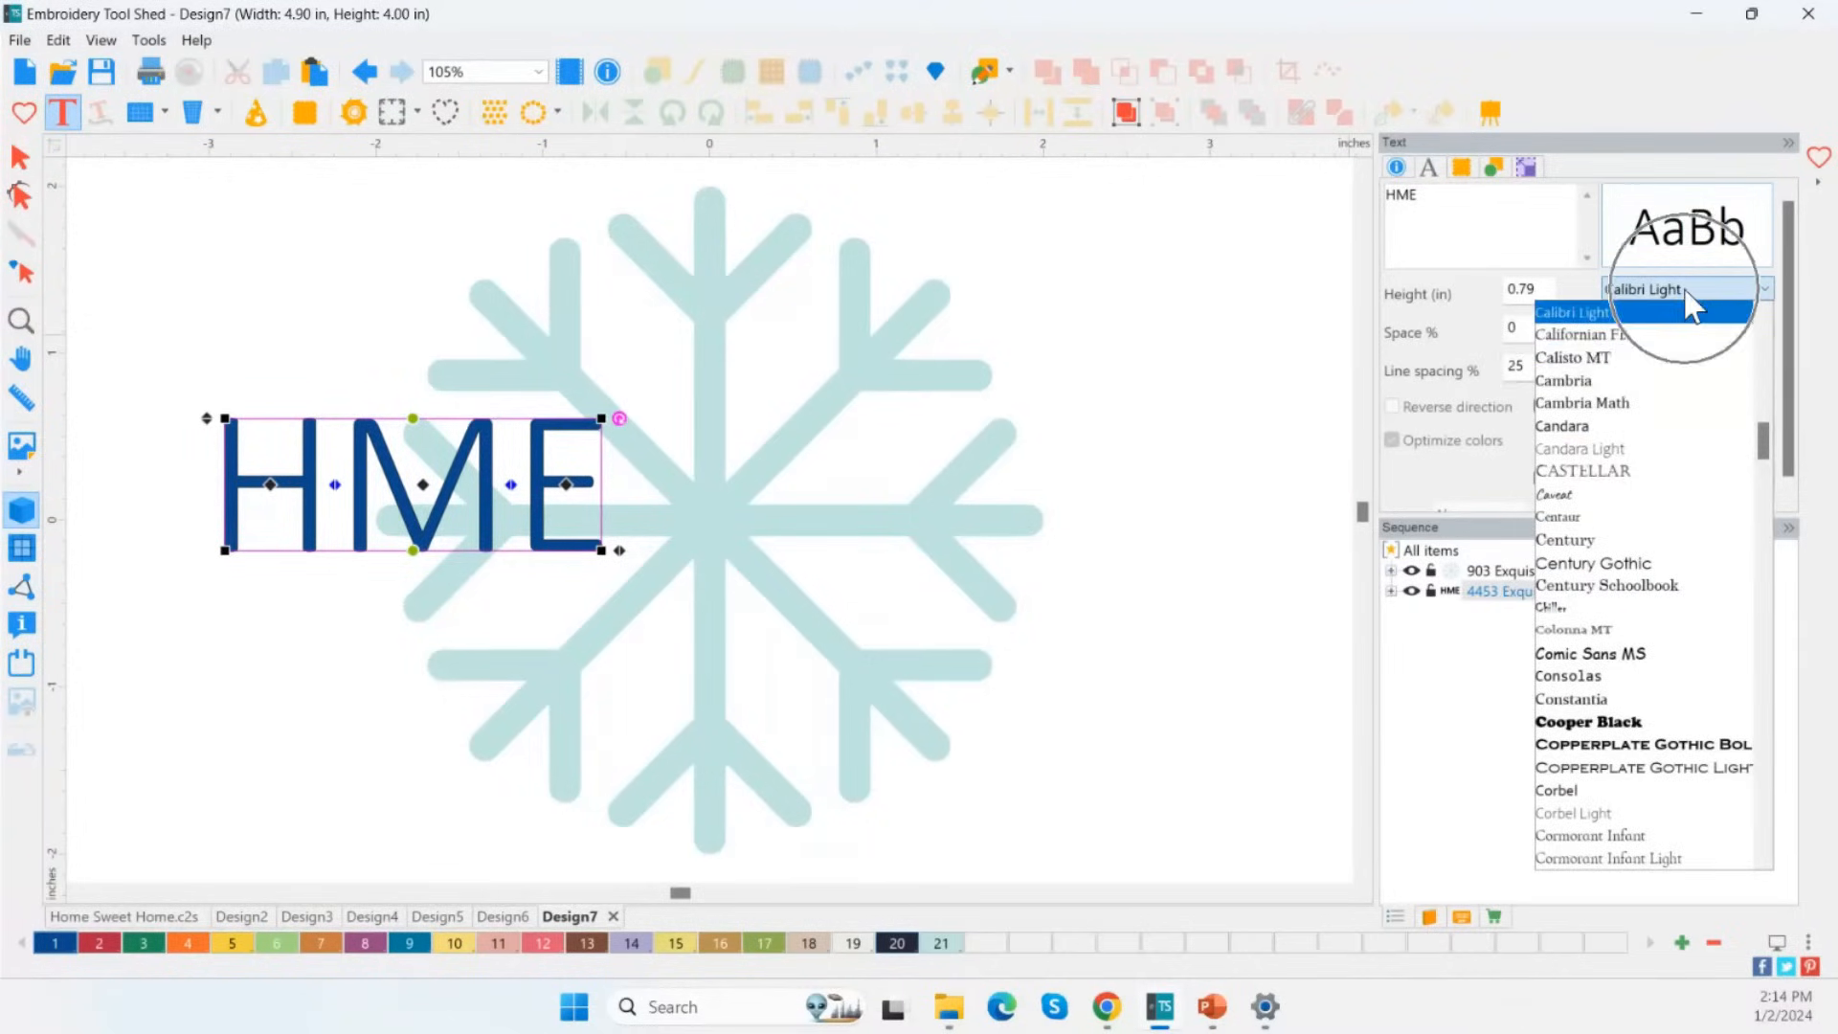
{"action": "left_click_drag", "start_coordinate": [1765, 436], "coordinate": [1766, 448]}
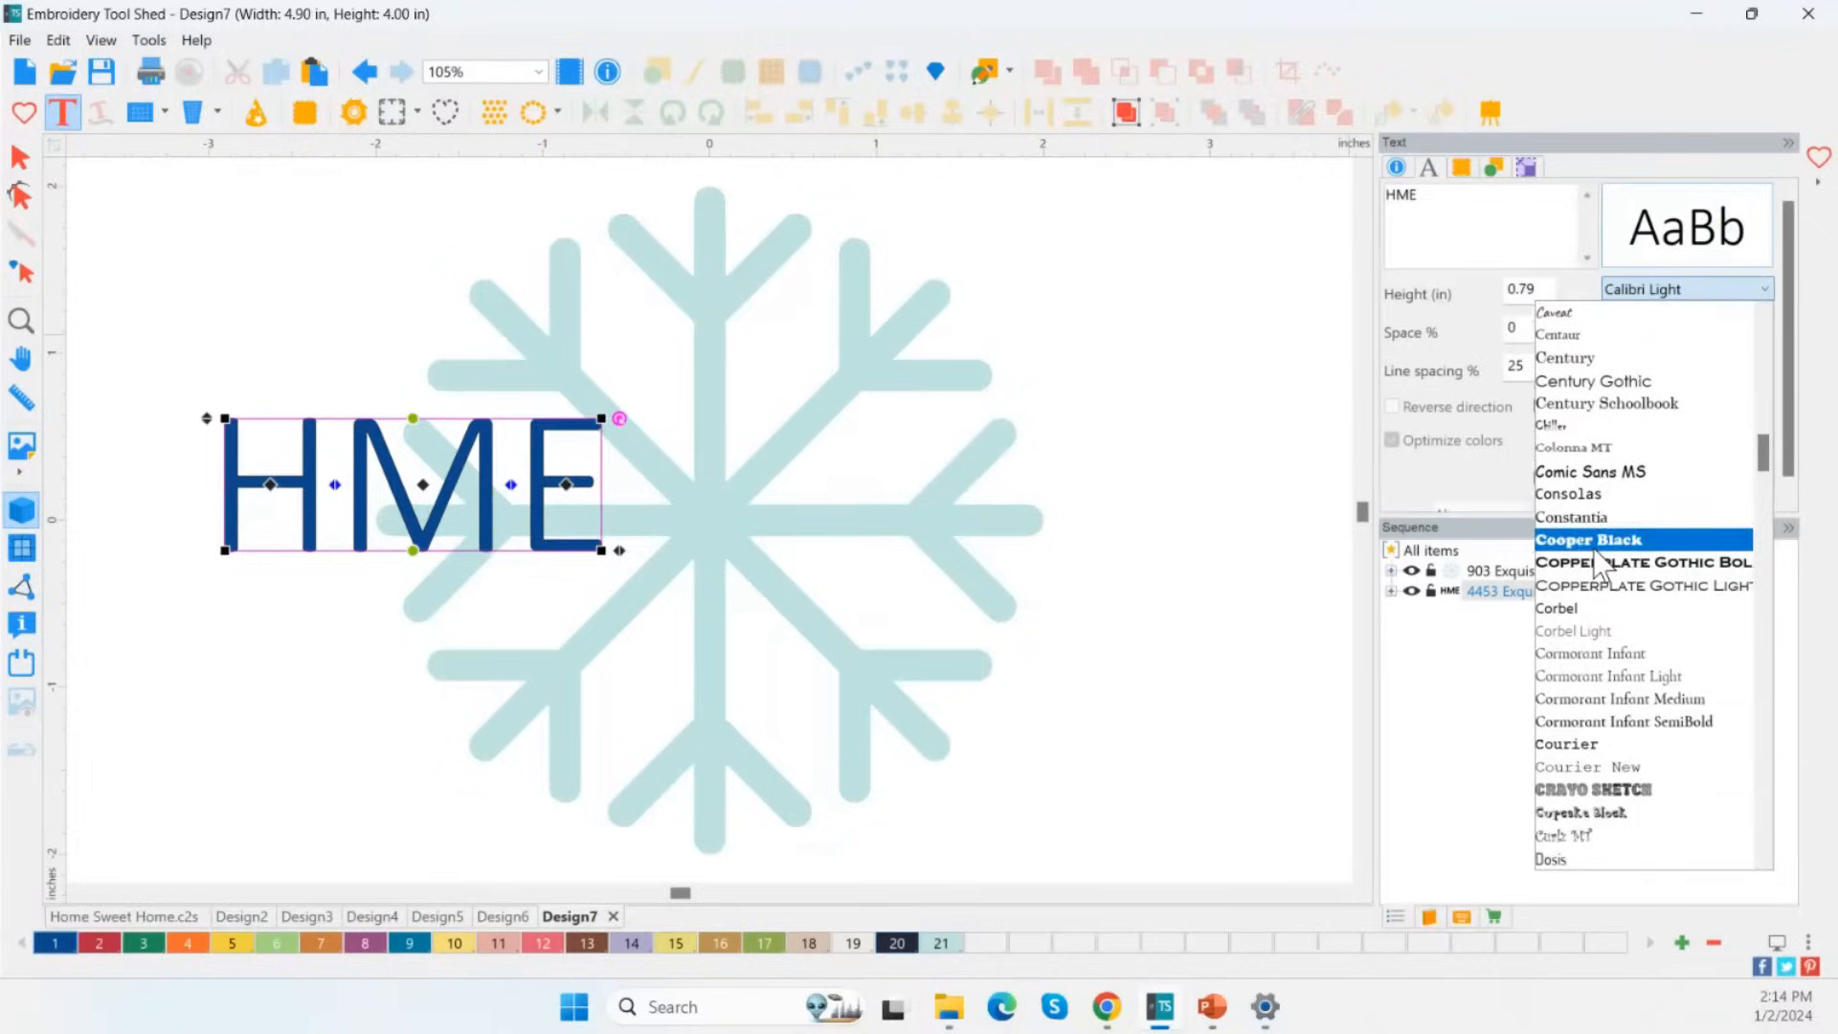
{"action": "left_click", "coordinate": [1598, 540]}
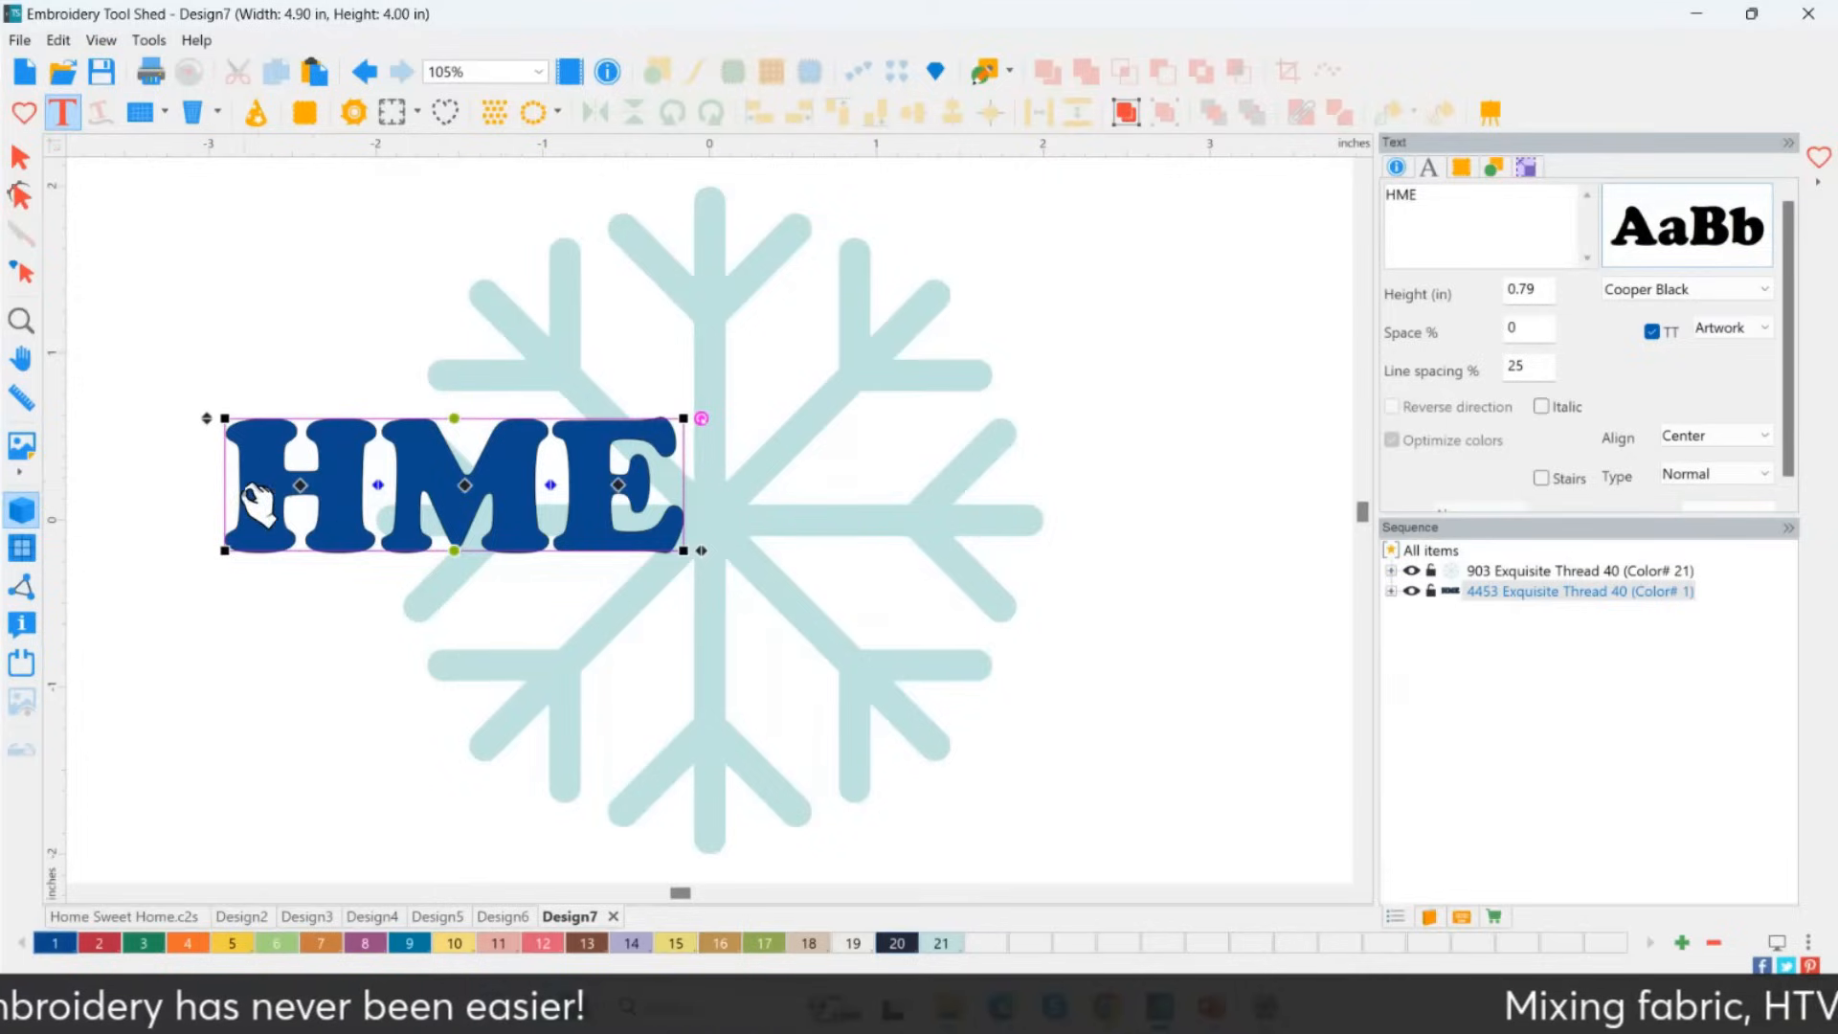
Enlarge the HME text to about 3.02 in high and position it across the middle of the snowflake.
{"action": "left_click_drag", "start_coordinate": [201, 424], "coordinate": [128, 284]}
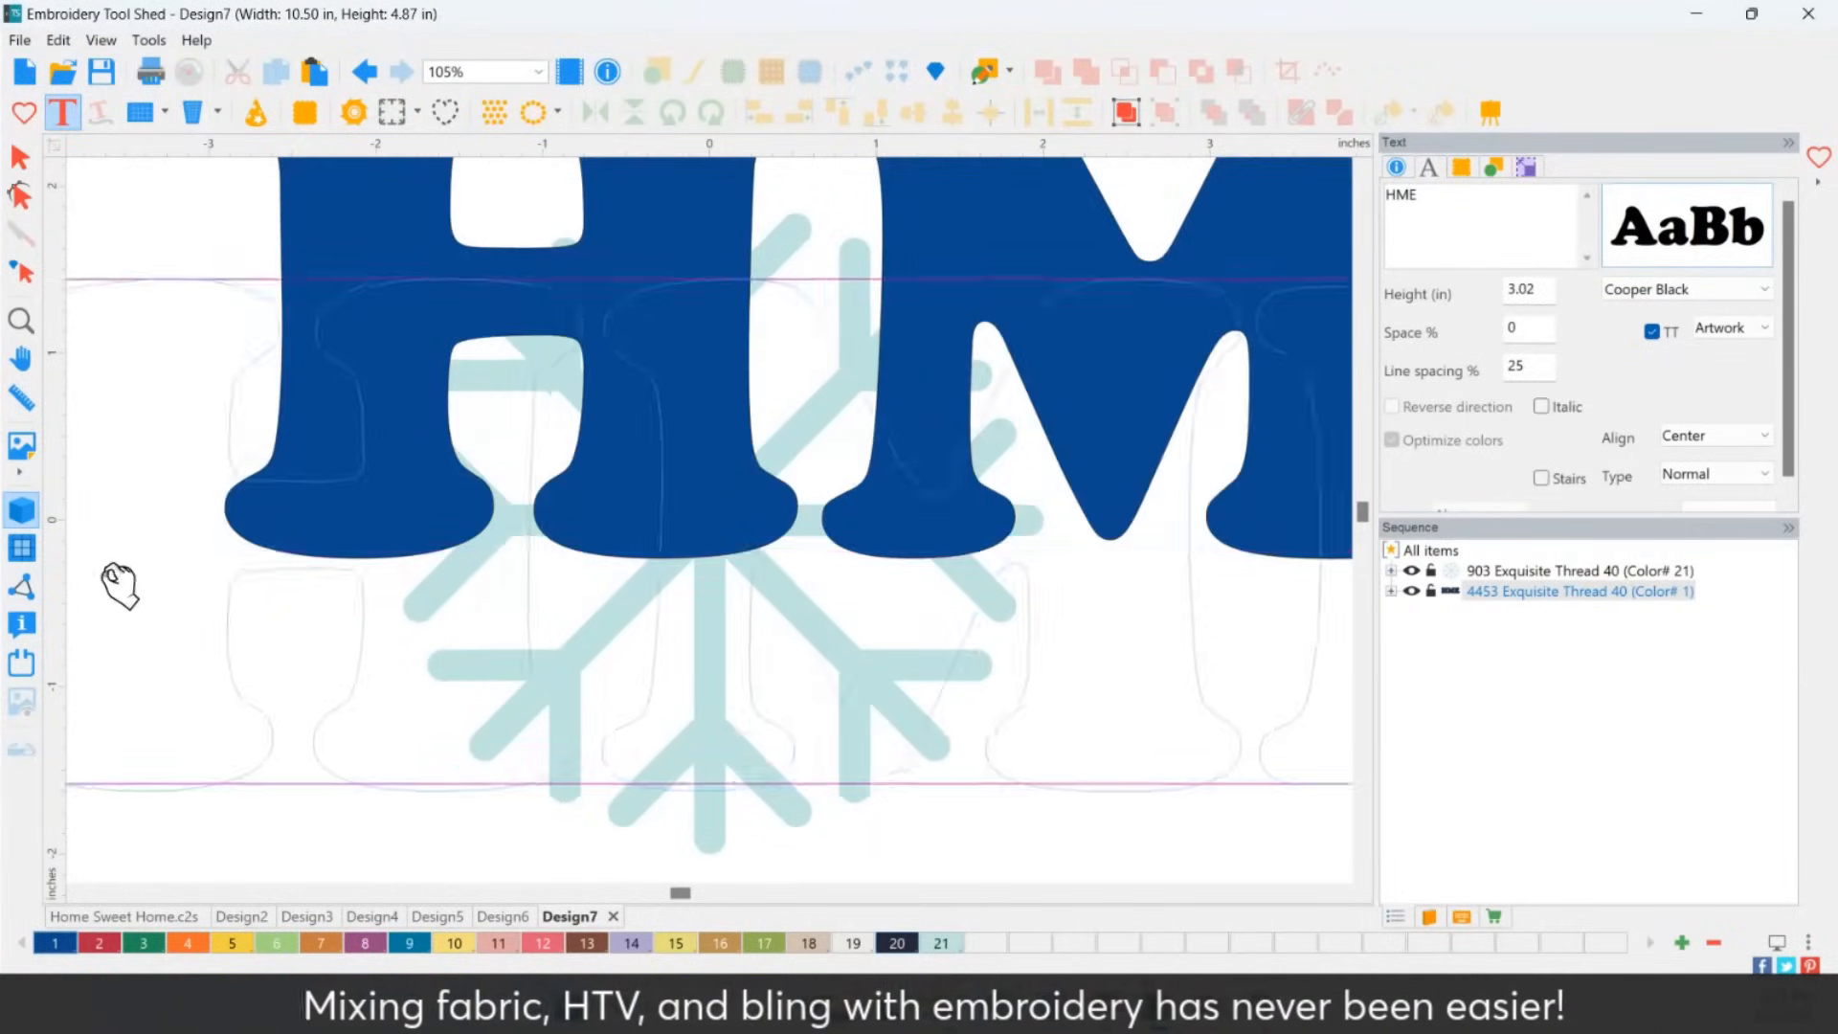
{"action": "left_click_drag", "start_coordinate": [119, 586], "coordinate": [31, 551]}
{"action": "scroll", "coordinate": [688, 592], "scroll_direction": "down", "scroll_amount": 2}
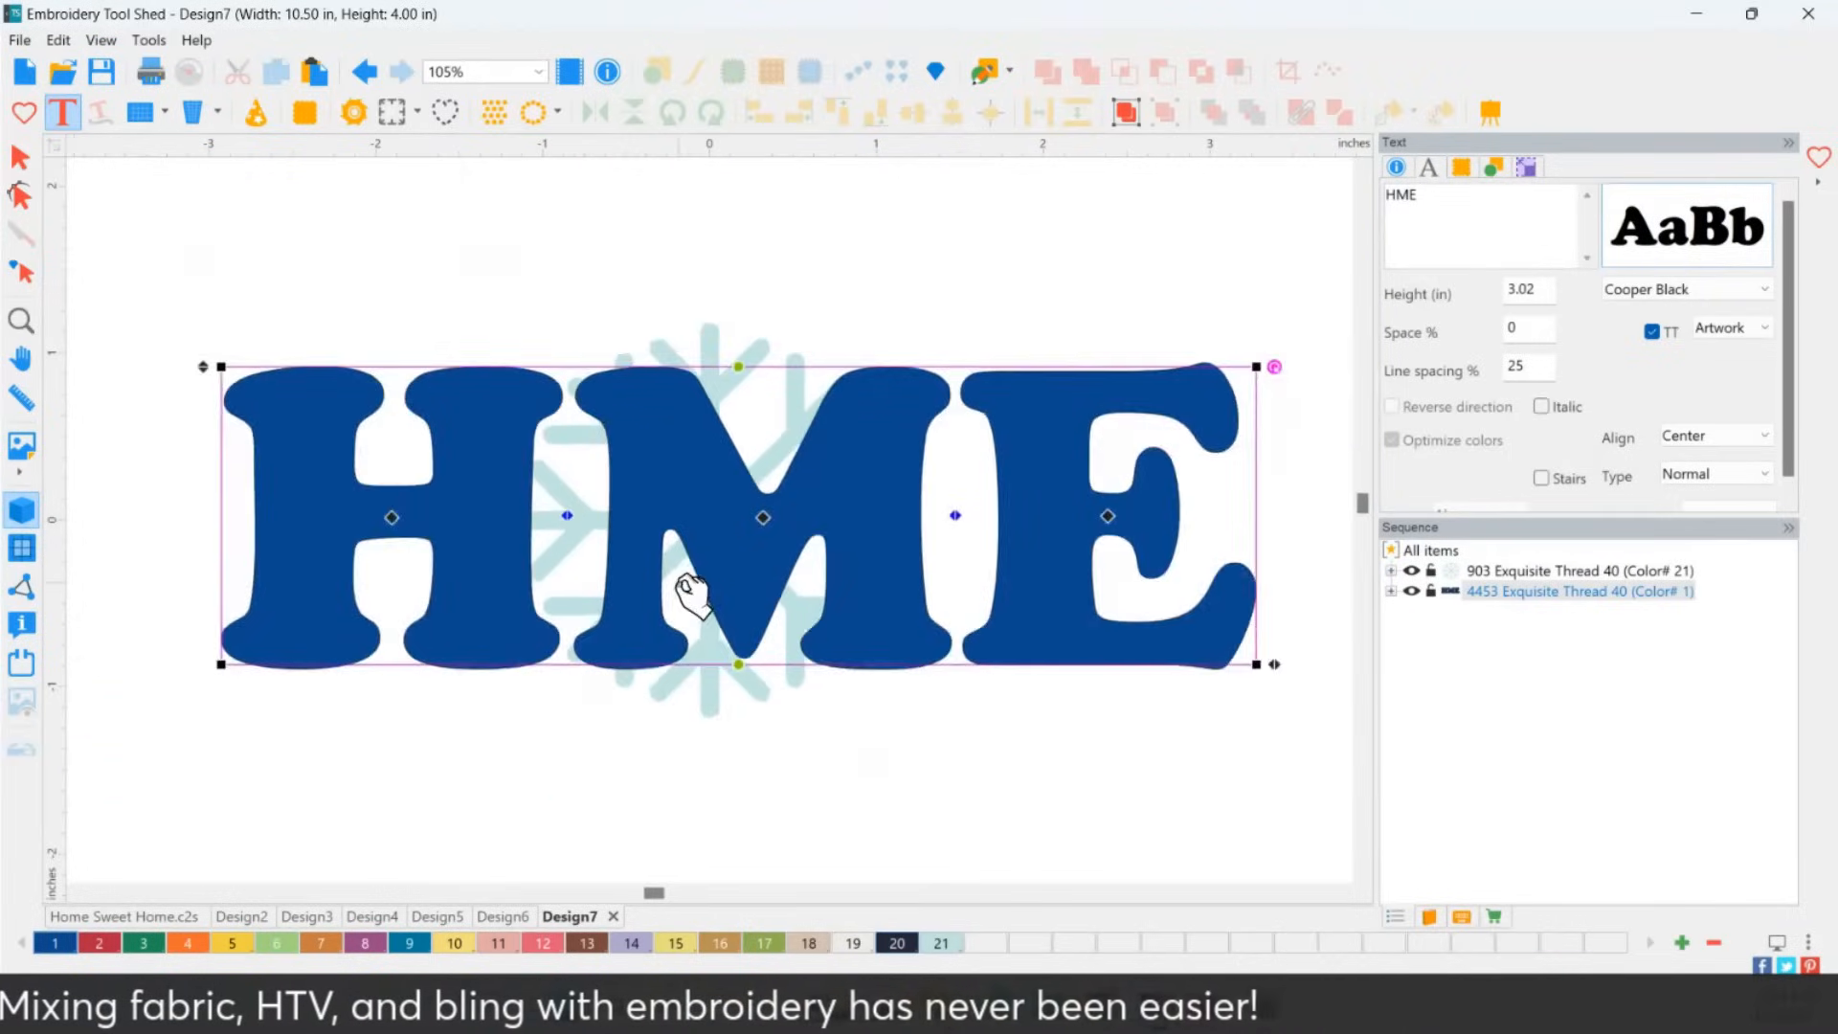
{"action": "scroll", "coordinate": [687, 593], "scroll_direction": "down", "scroll_amount": 2}
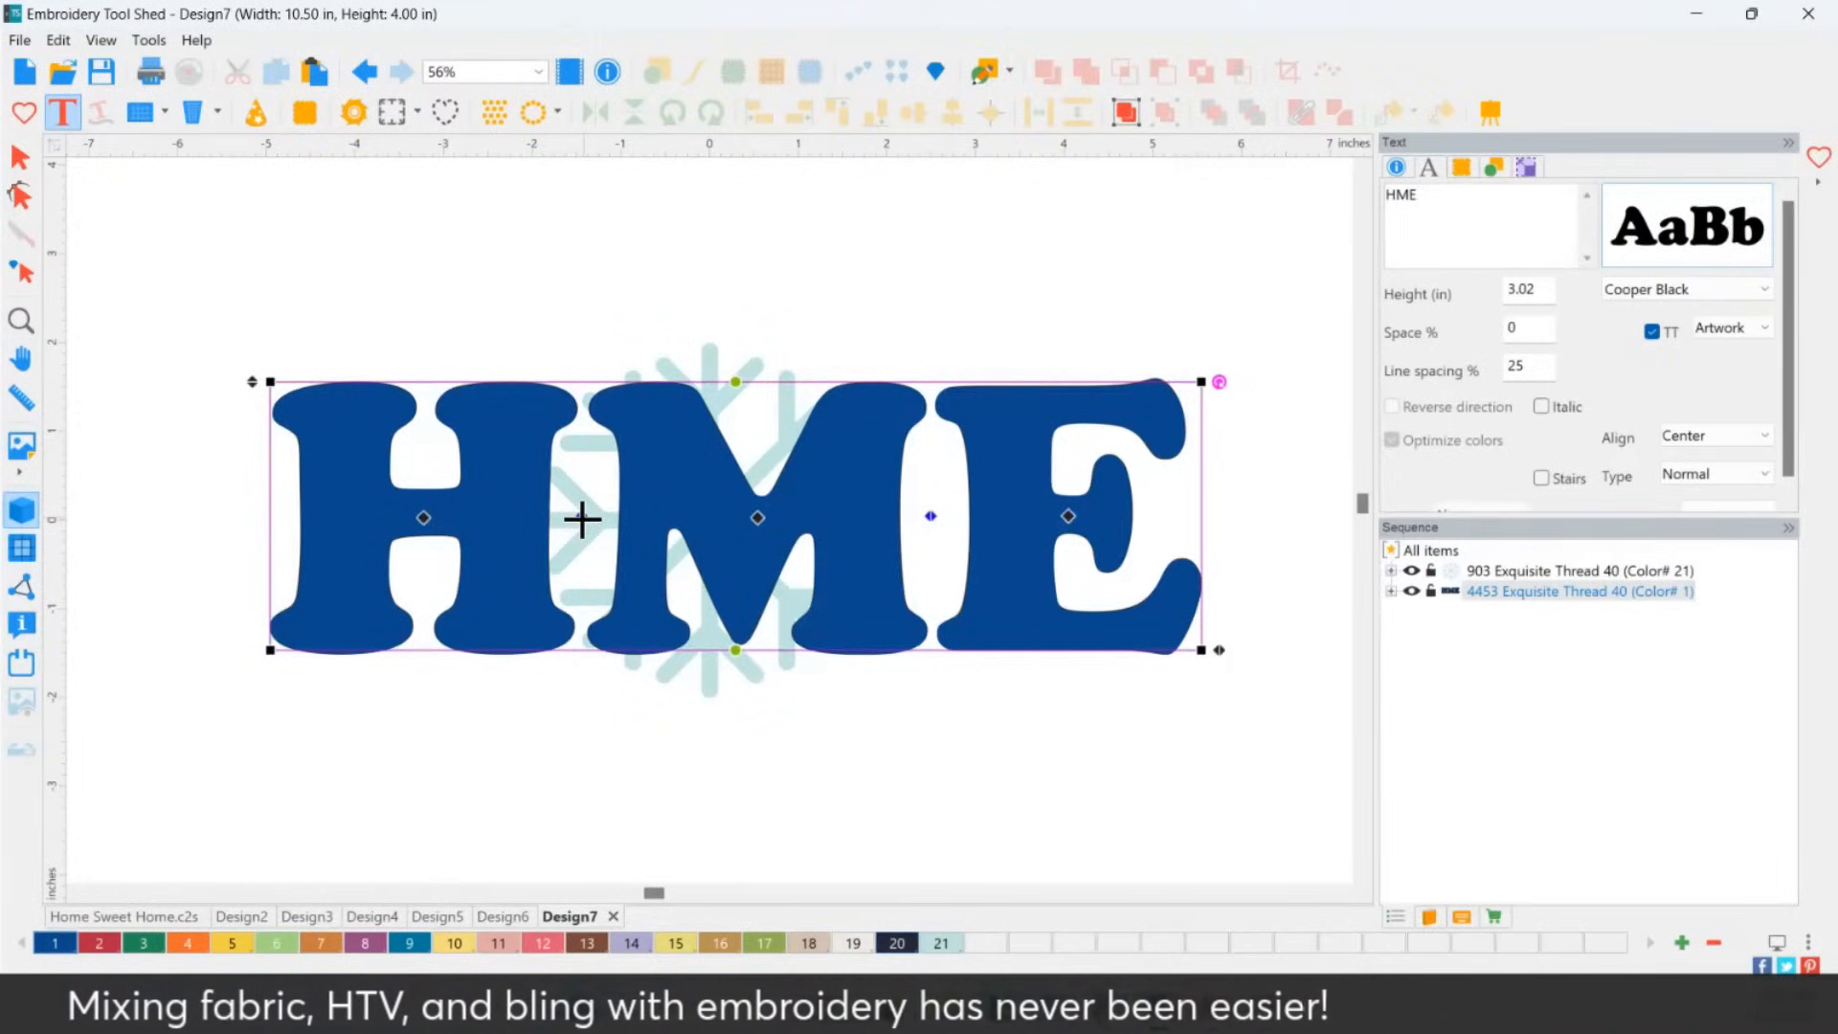
Widen the gap between the H and the M so the snowflake fits between them as the letter O.
{"action": "left_click_drag", "start_coordinate": [645, 517], "coordinate": [786, 521]}
{"action": "left_click_drag", "start_coordinate": [537, 525], "coordinate": [464, 533]}
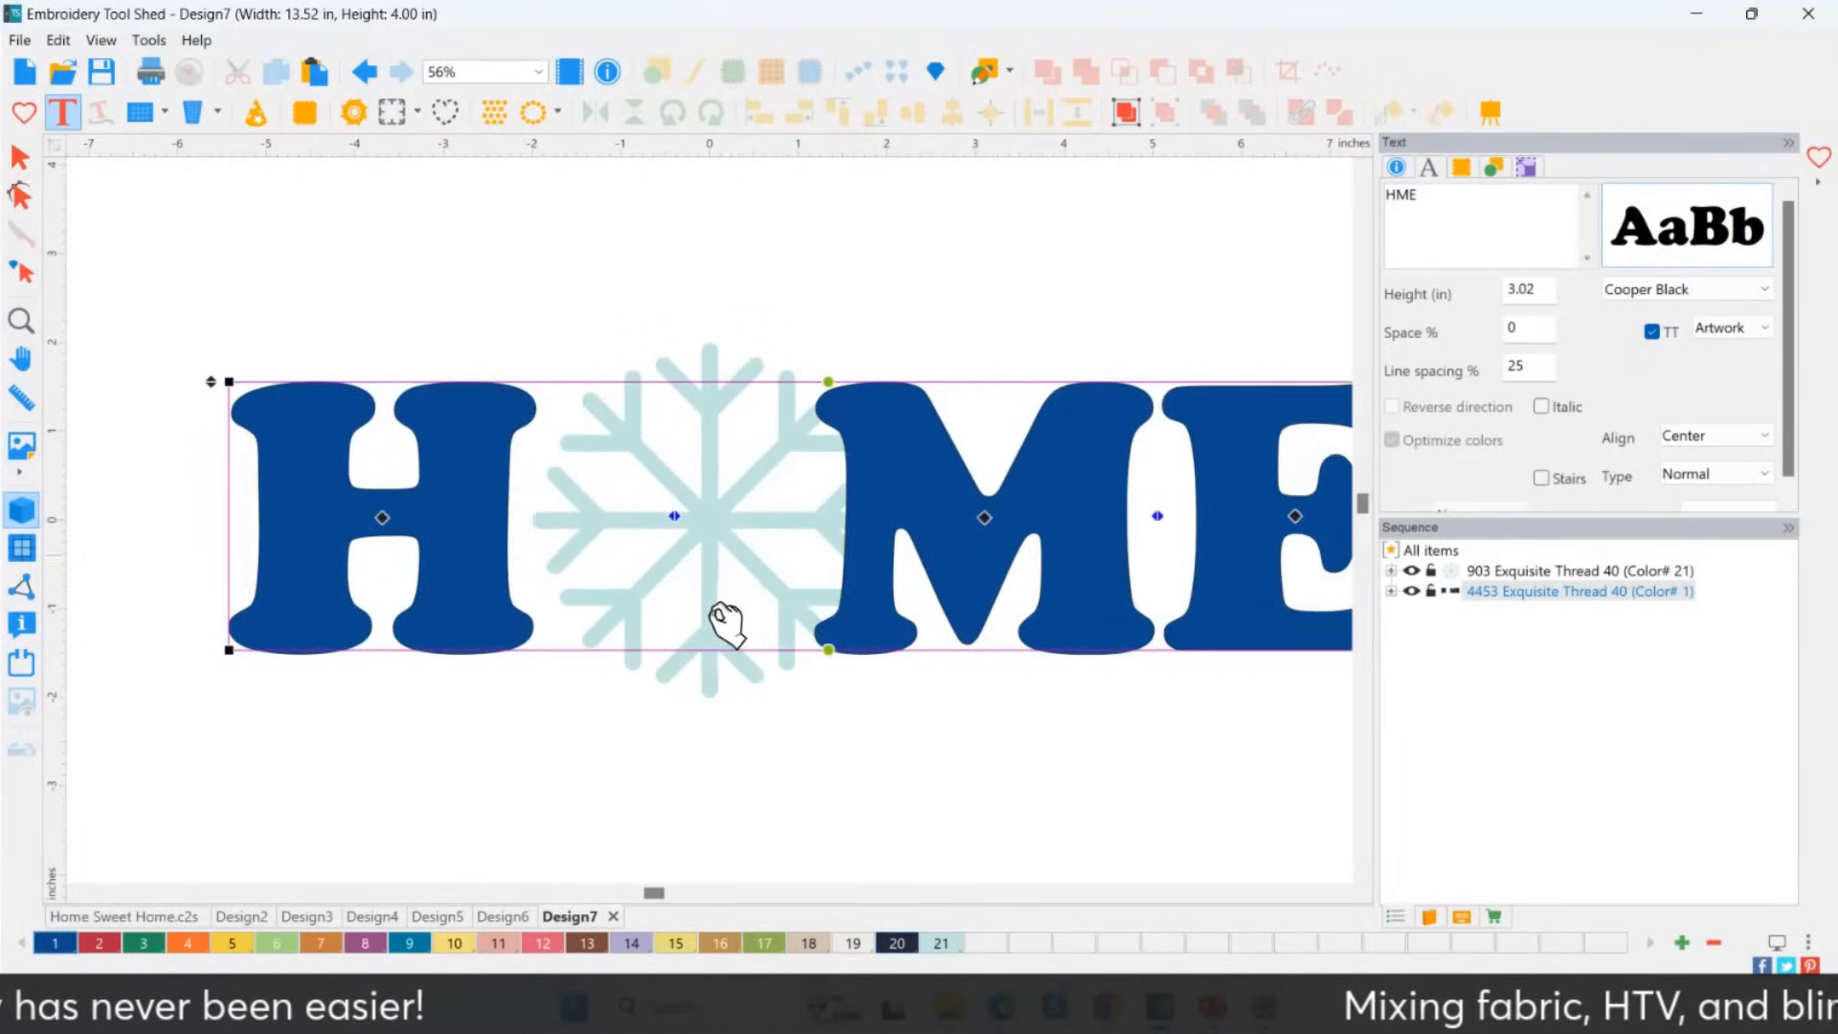
{"action": "left_click_drag", "start_coordinate": [675, 518], "coordinate": [756, 521]}
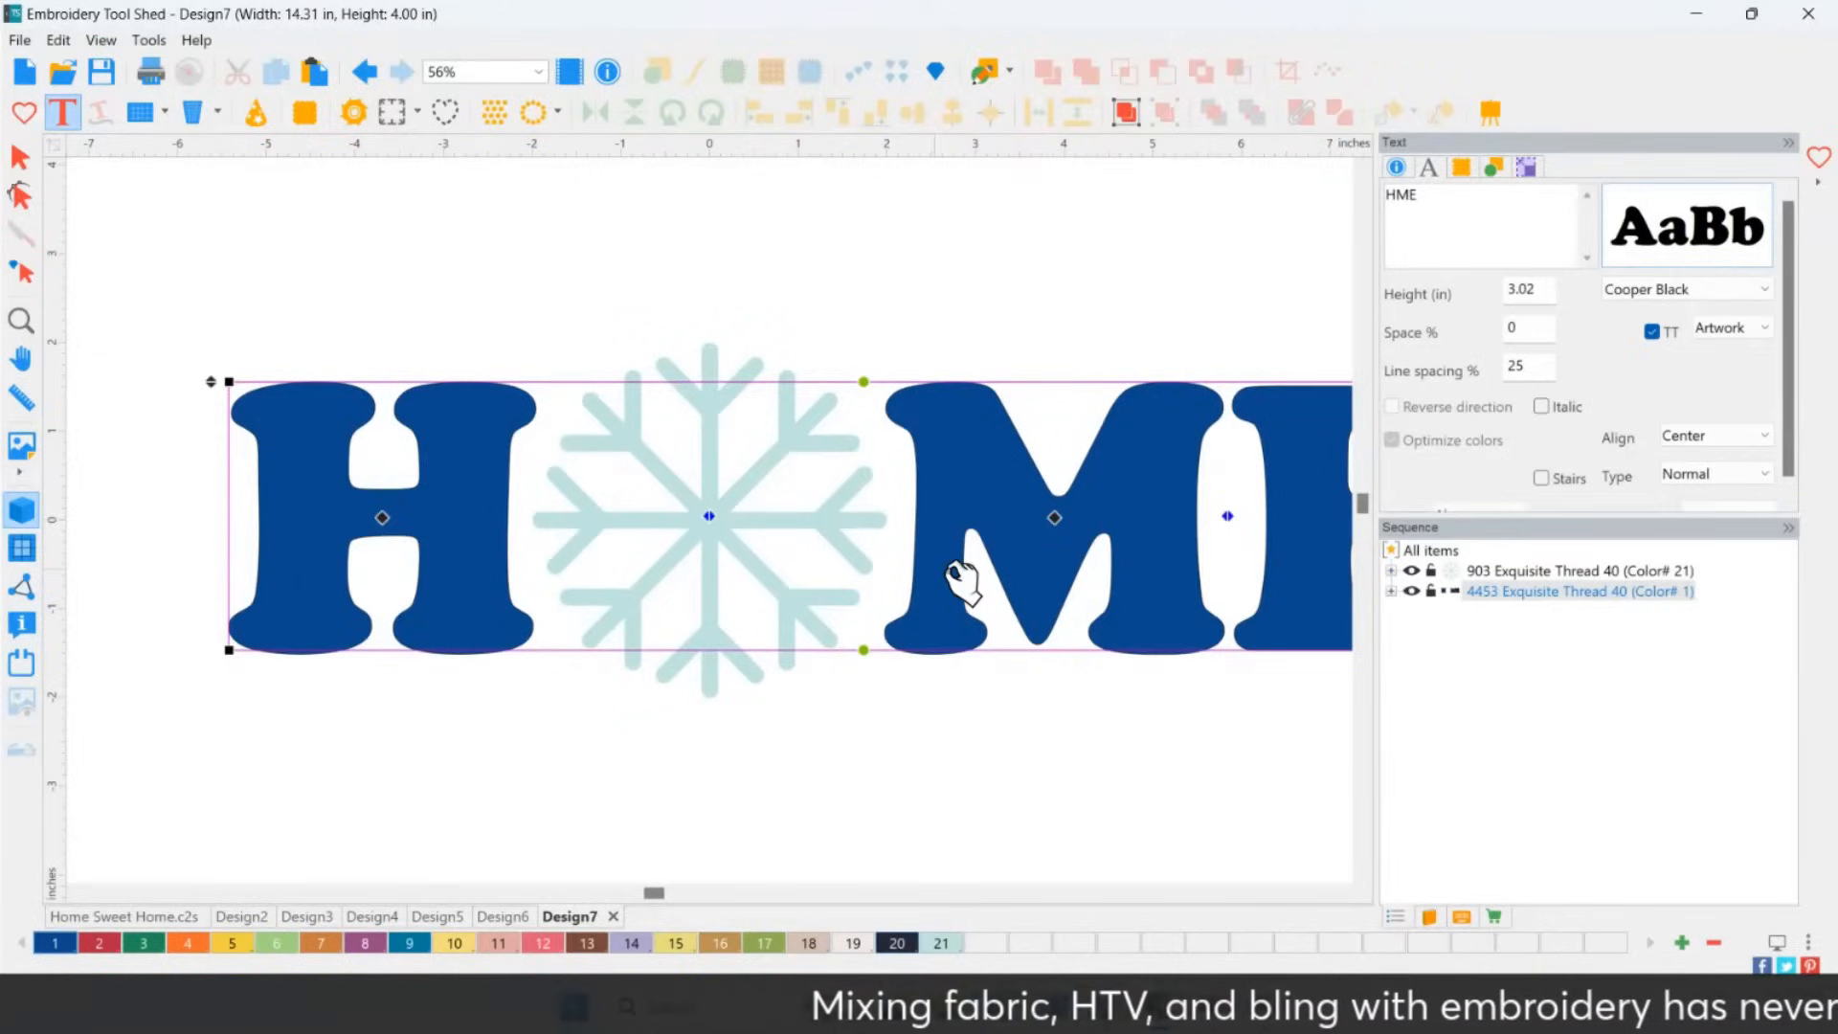
{"action": "double_click", "coordinate": [23, 320]}
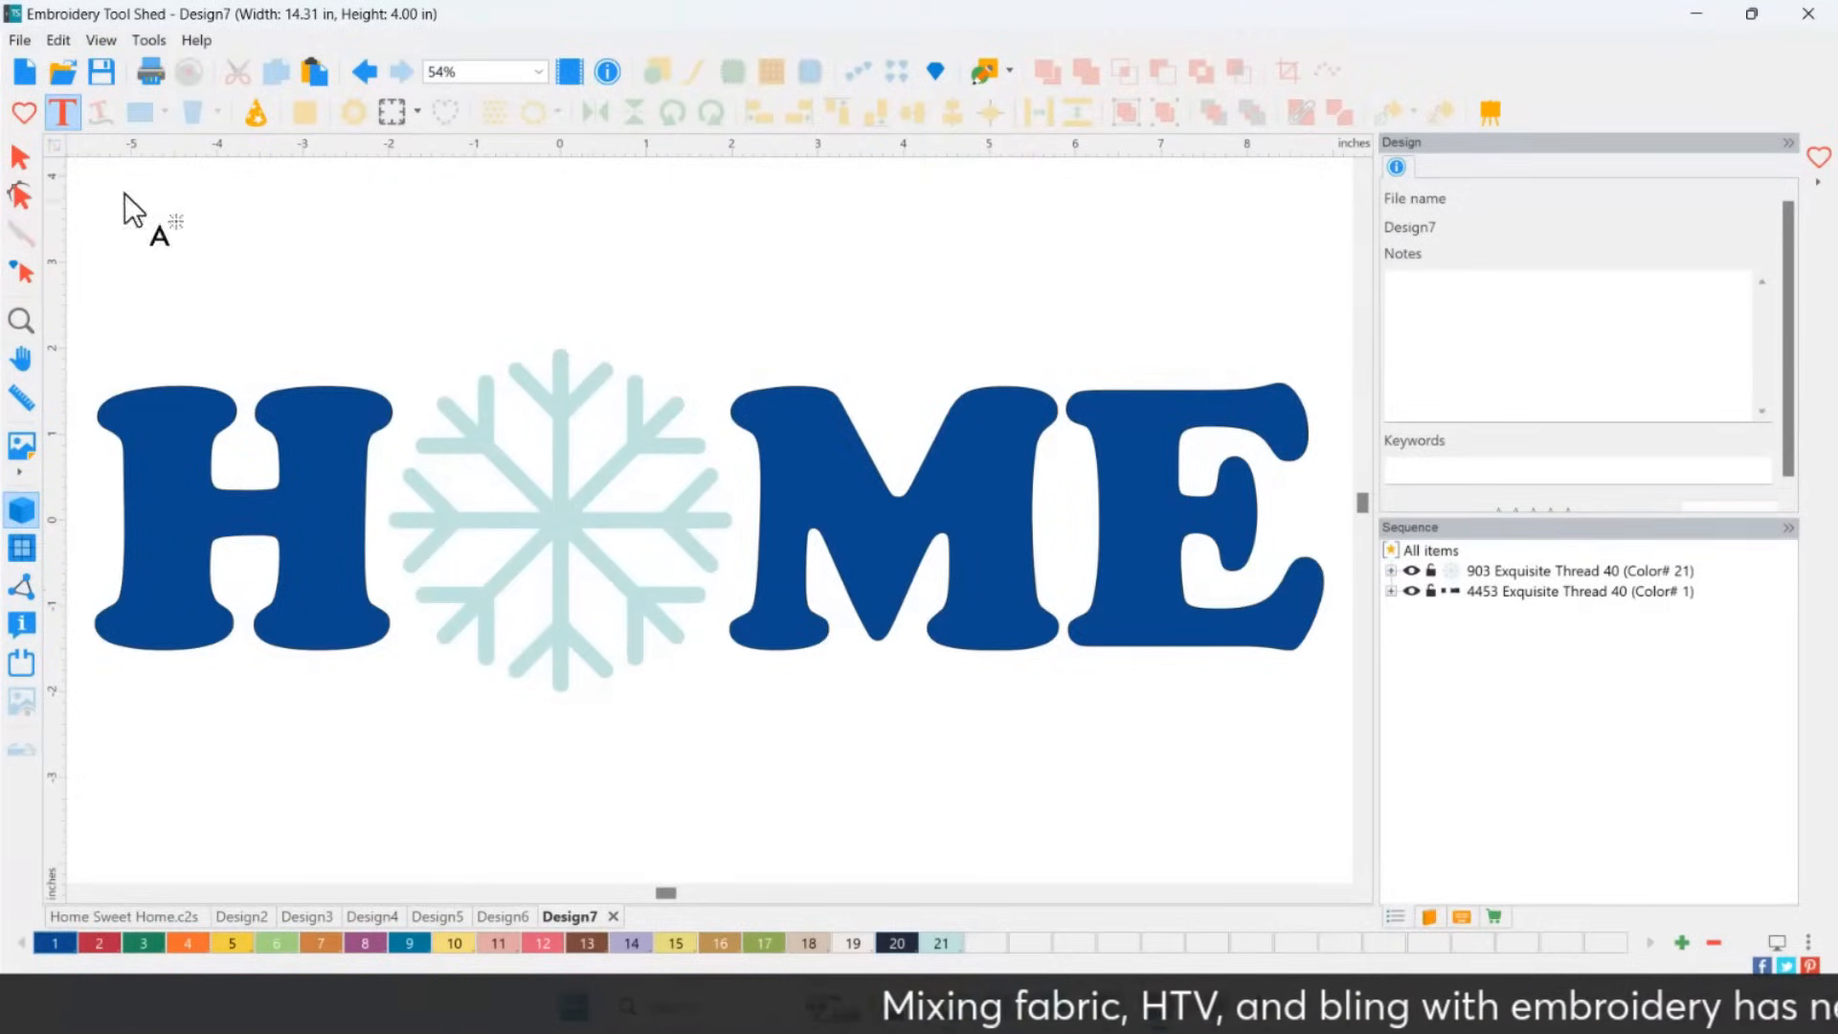
Try to lay out the whole HOME design for cutting on 12x12 in media.
{"action": "left_click", "coordinate": [338, 504]}
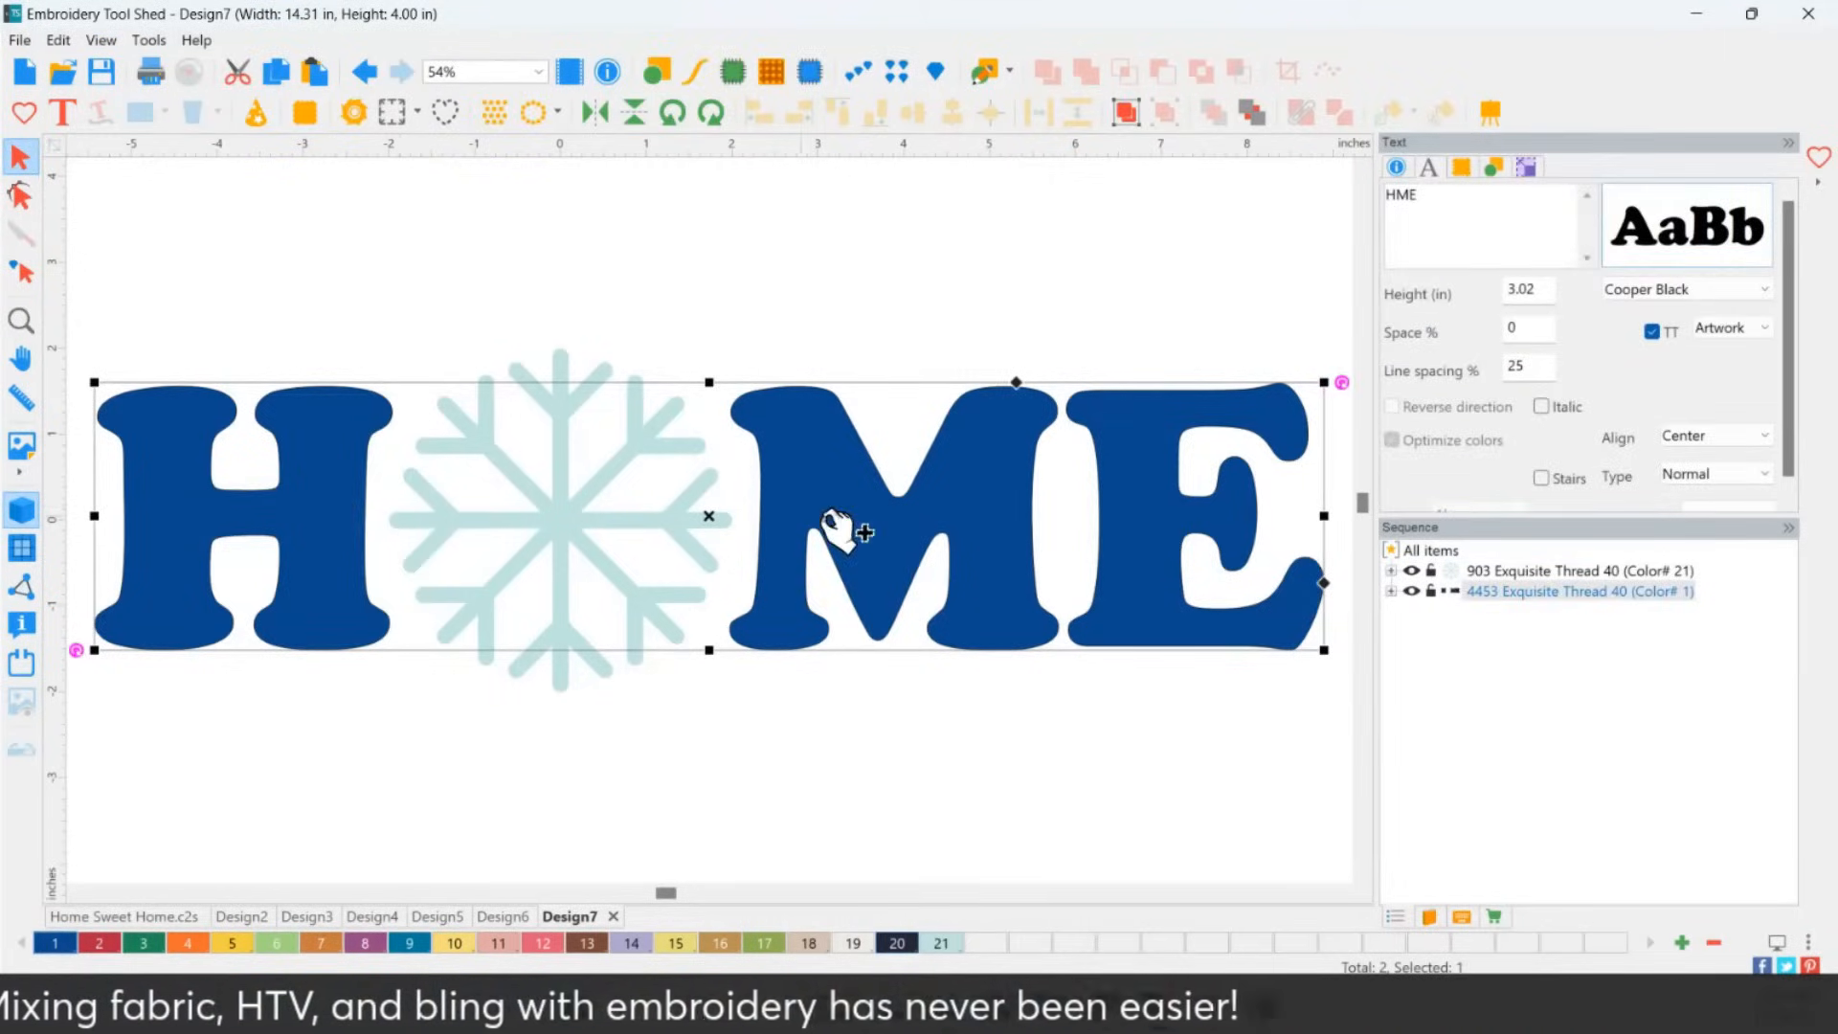
{"action": "key", "text": "ctrl+a"}
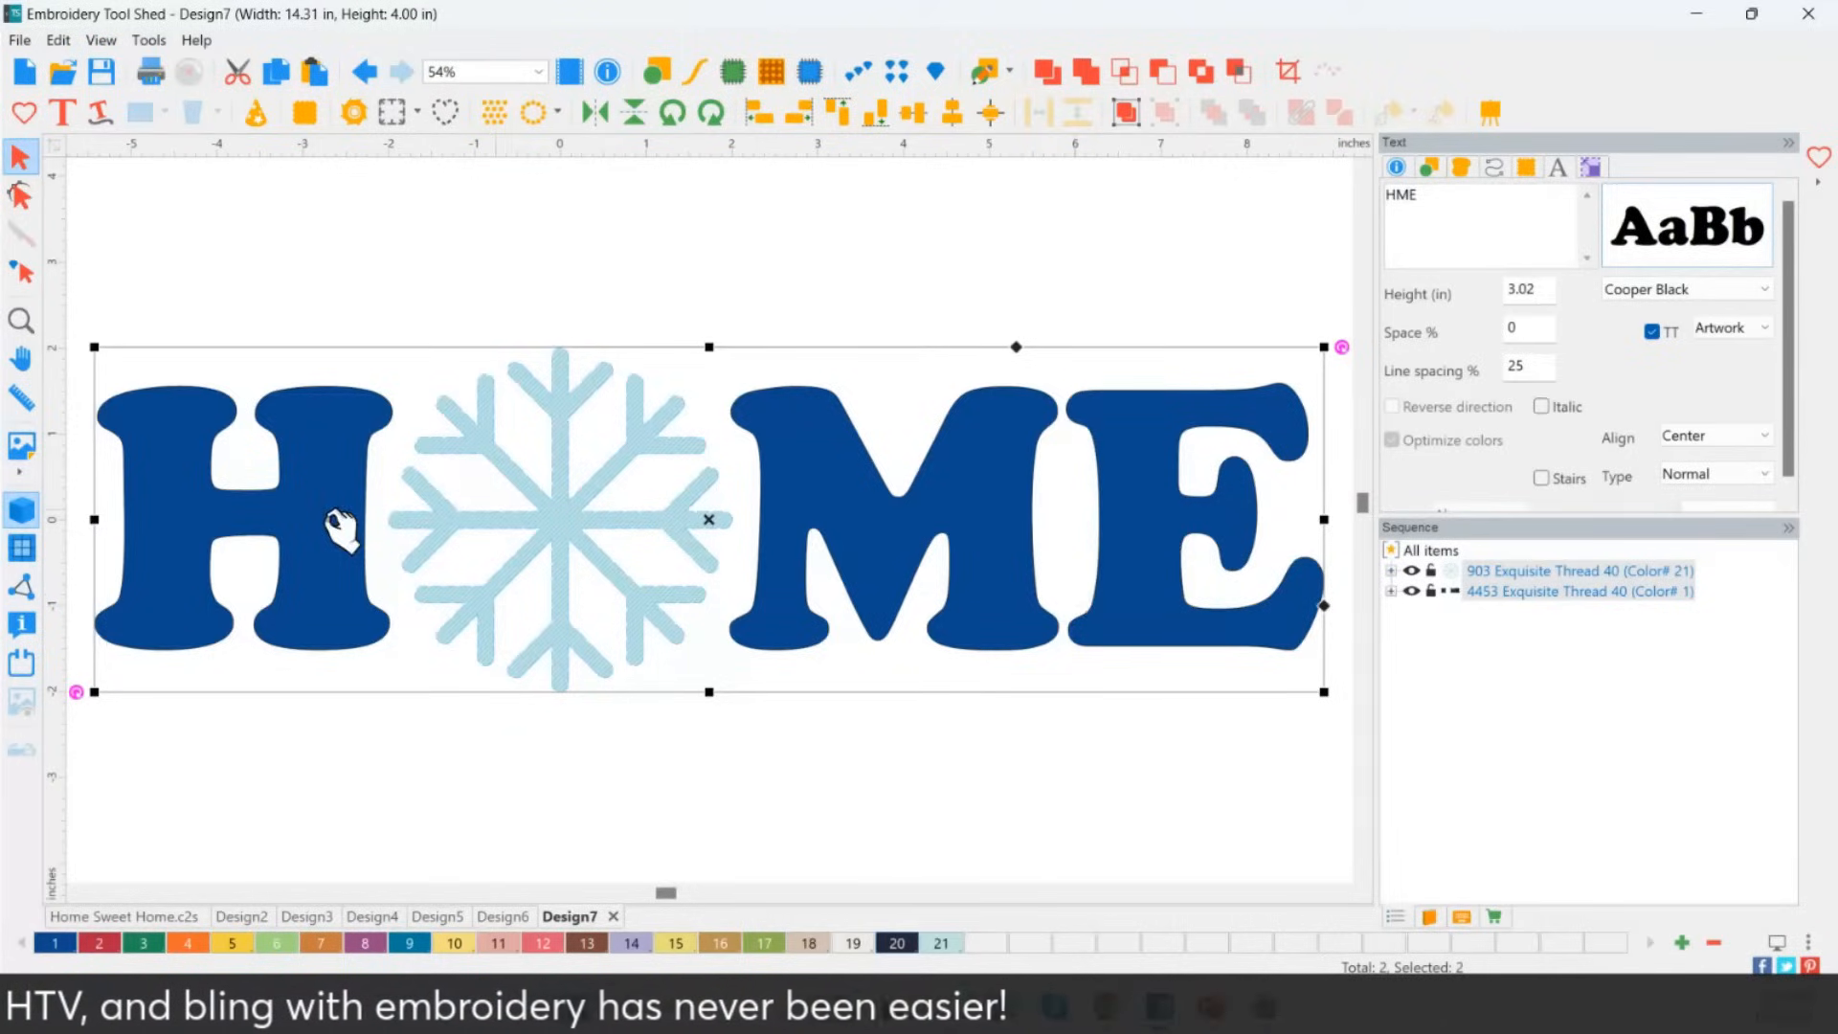
{"action": "left_click", "coordinate": [355, 113]}
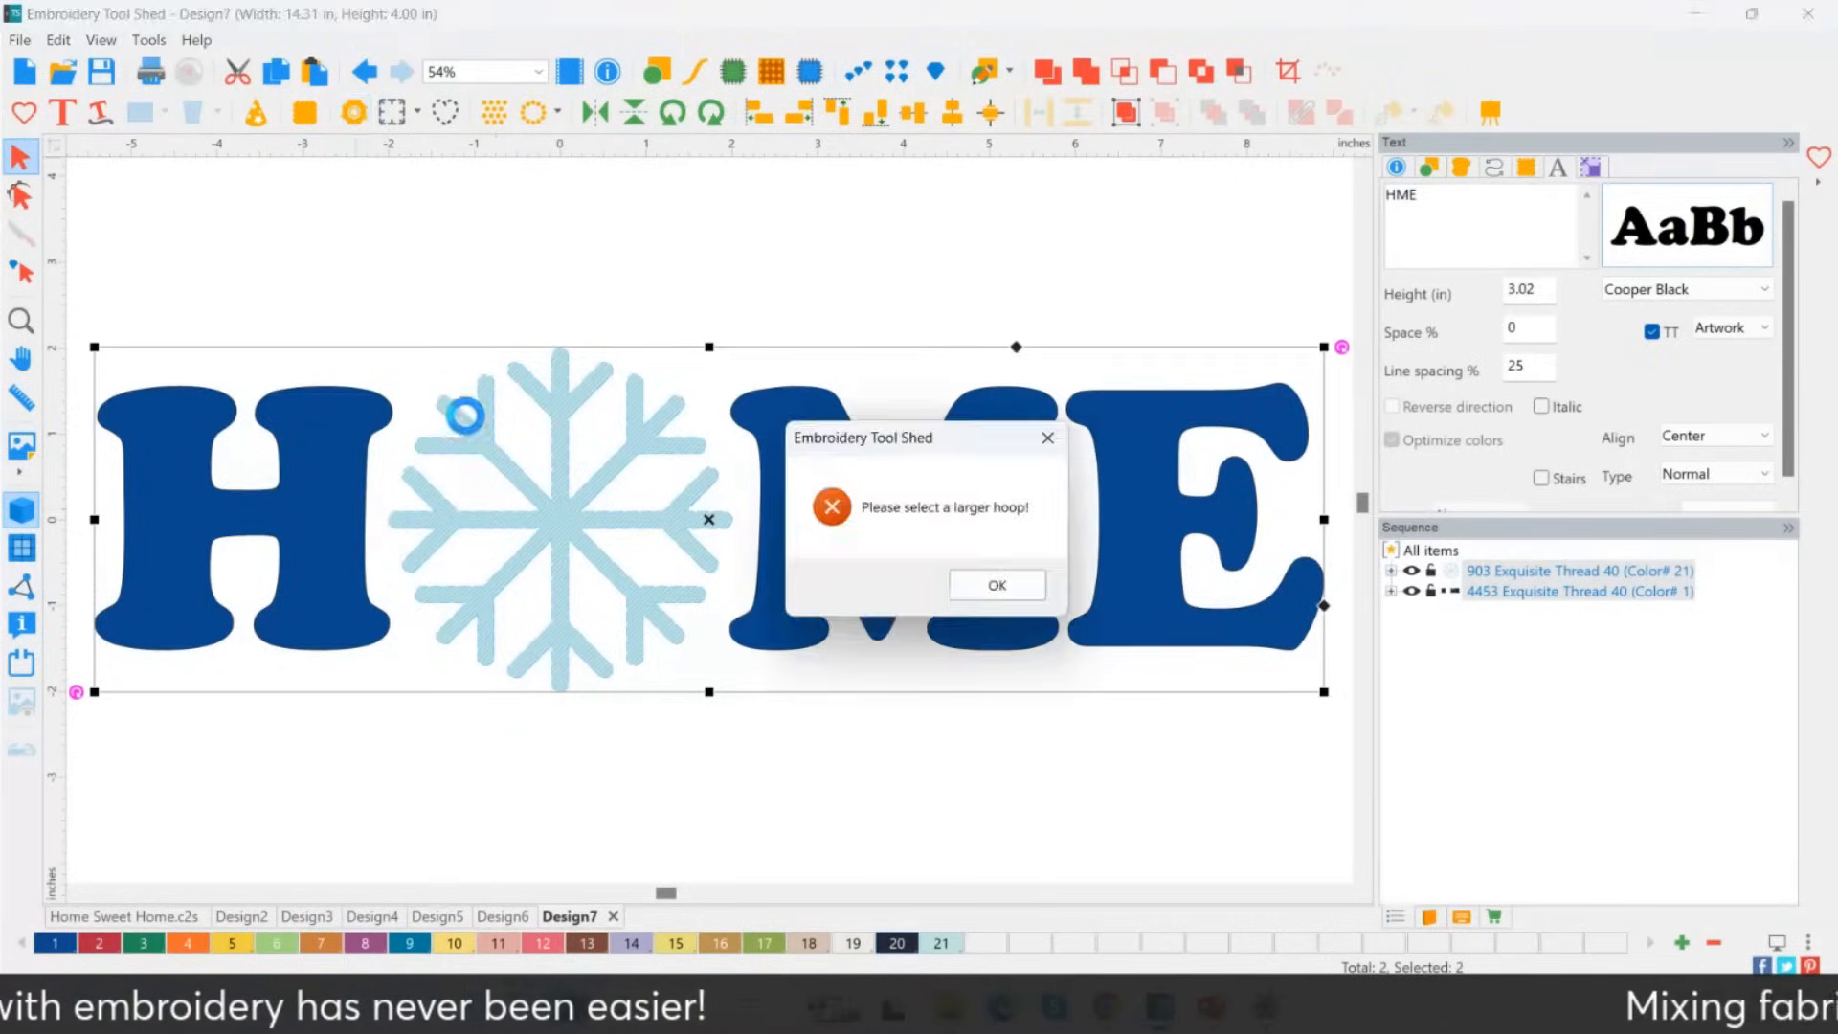
{"action": "left_click", "coordinate": [972, 580]}
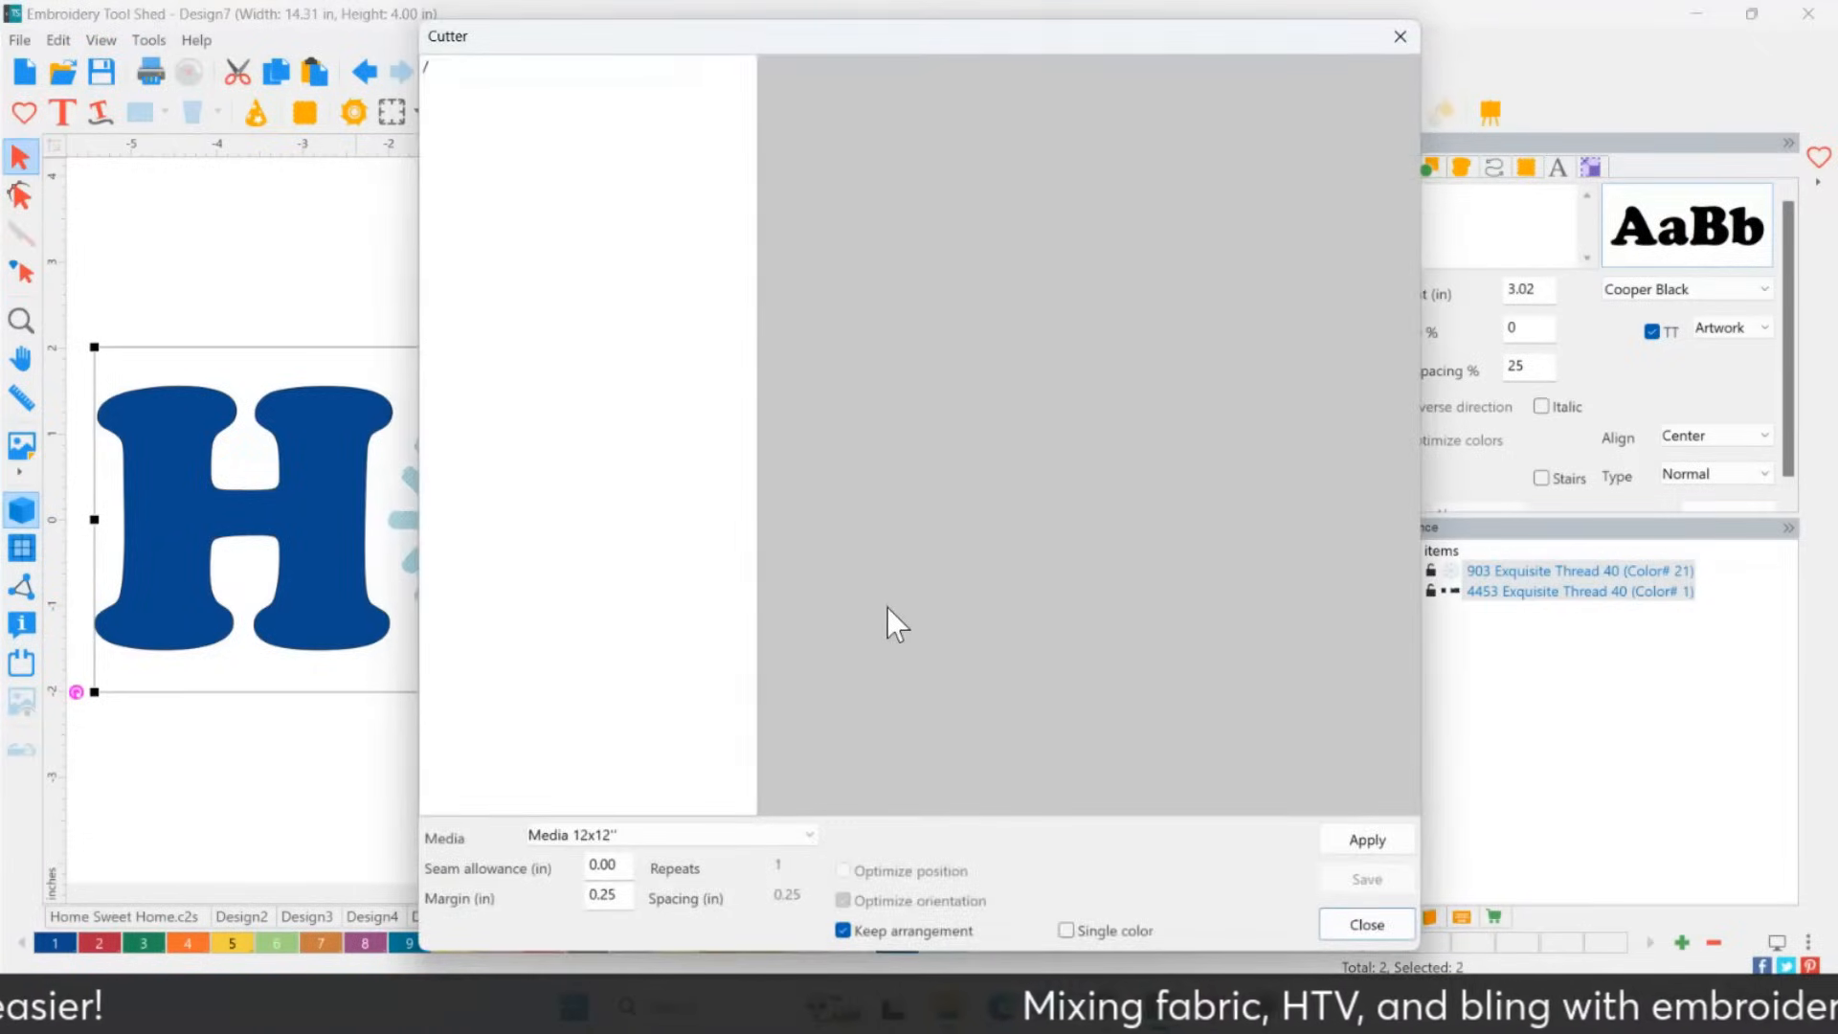
{"action": "key", "text": "Escape"}
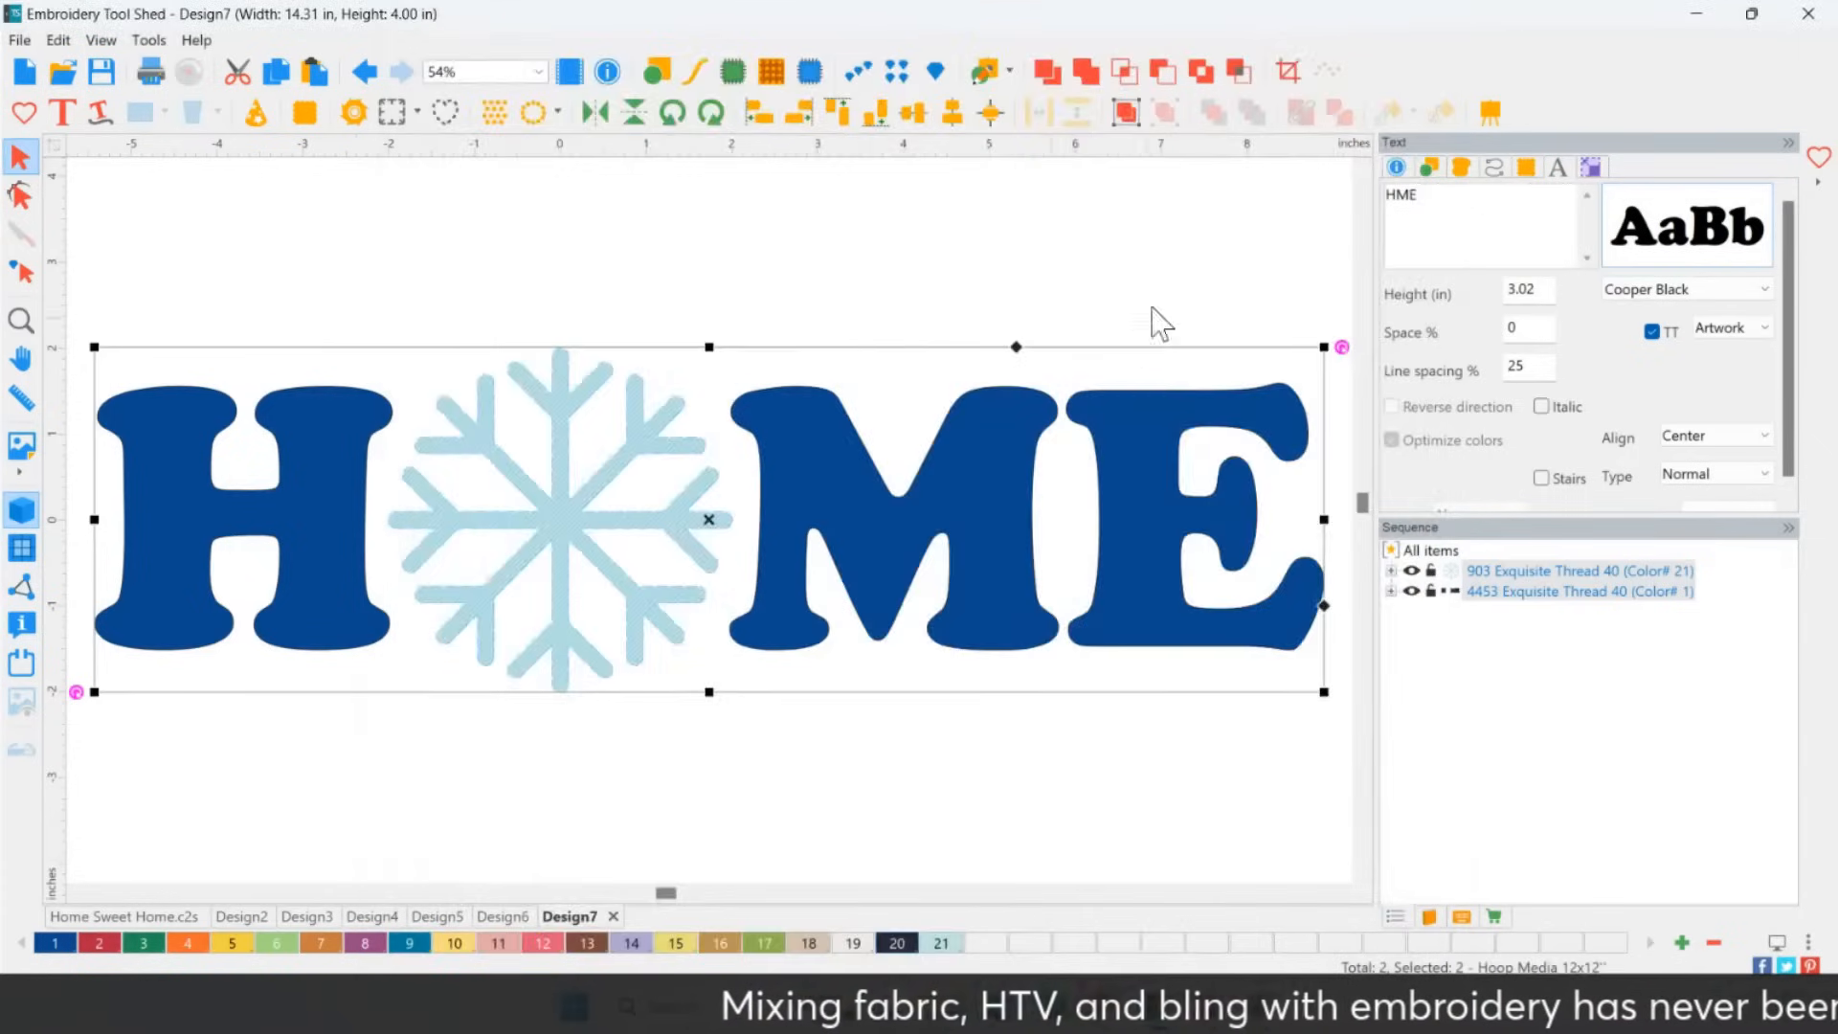
Check the overall size of the HOME design and rotate its text and snowflake together 90 degrees clockwise.
{"action": "left_click", "coordinate": [1590, 168]}
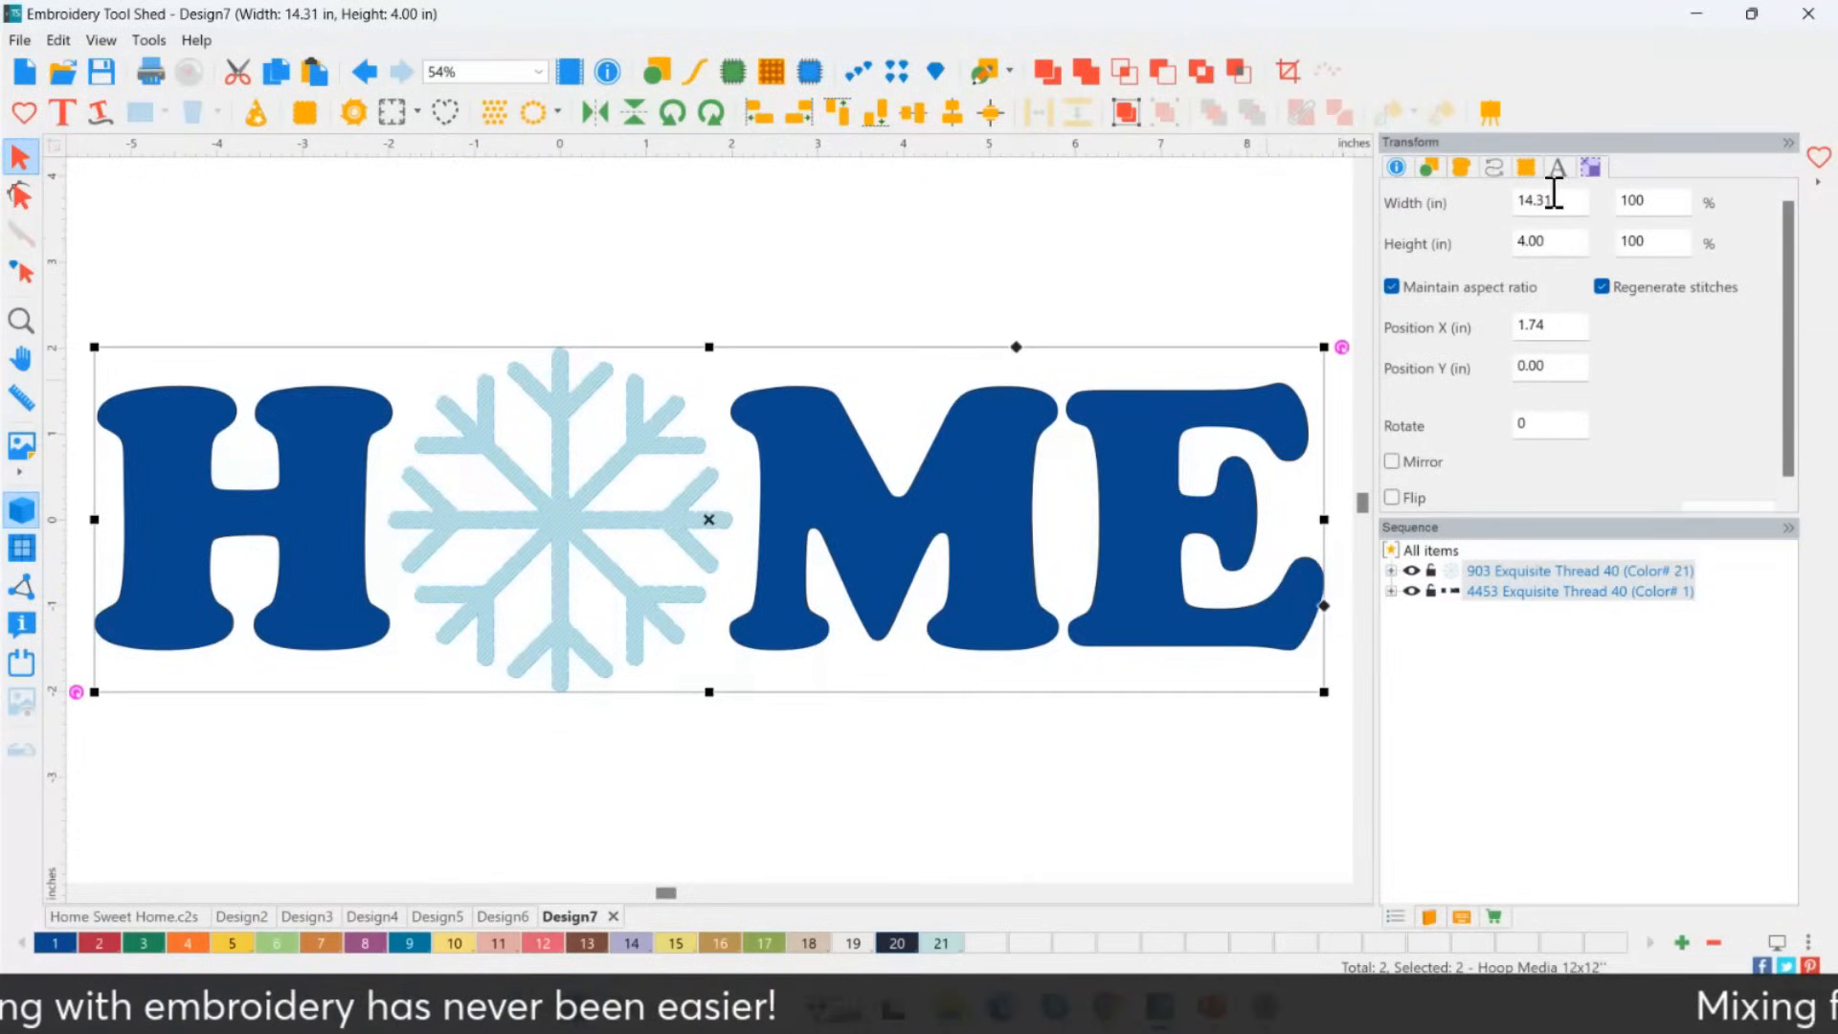
{"action": "left_click", "coordinate": [732, 283]}
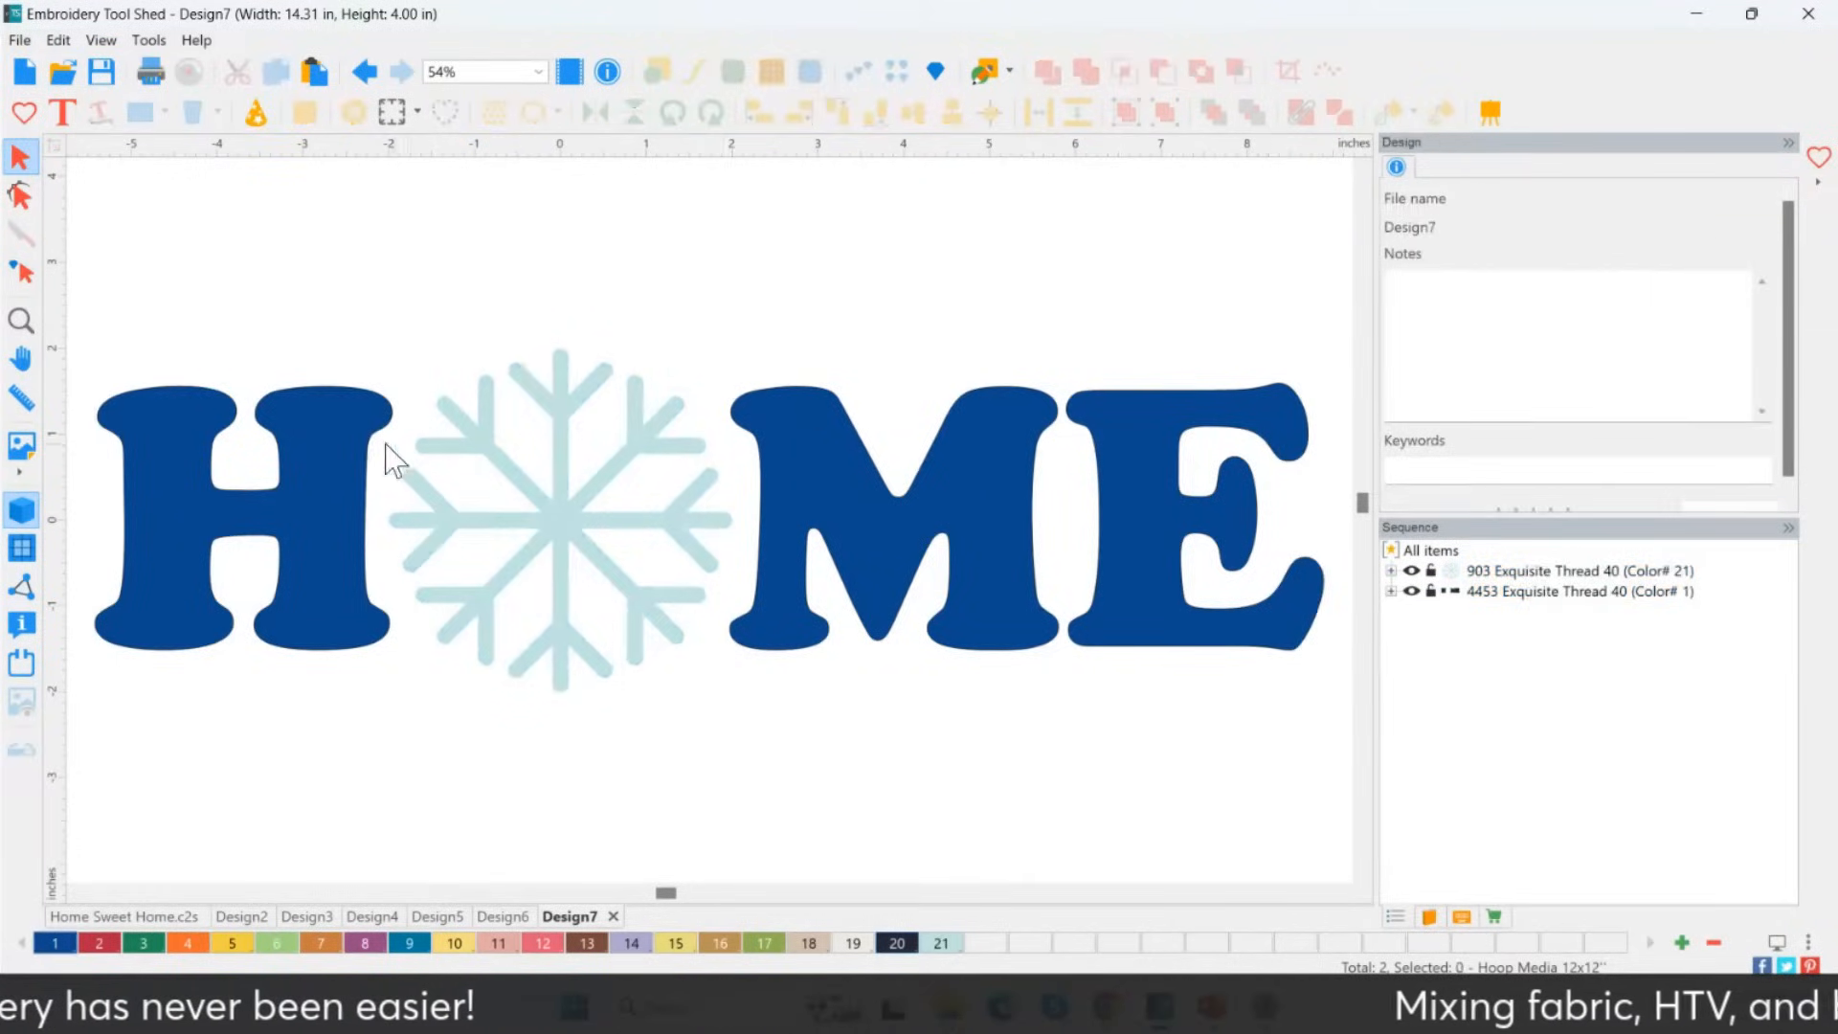
{"action": "left_click", "coordinate": [357, 438]}
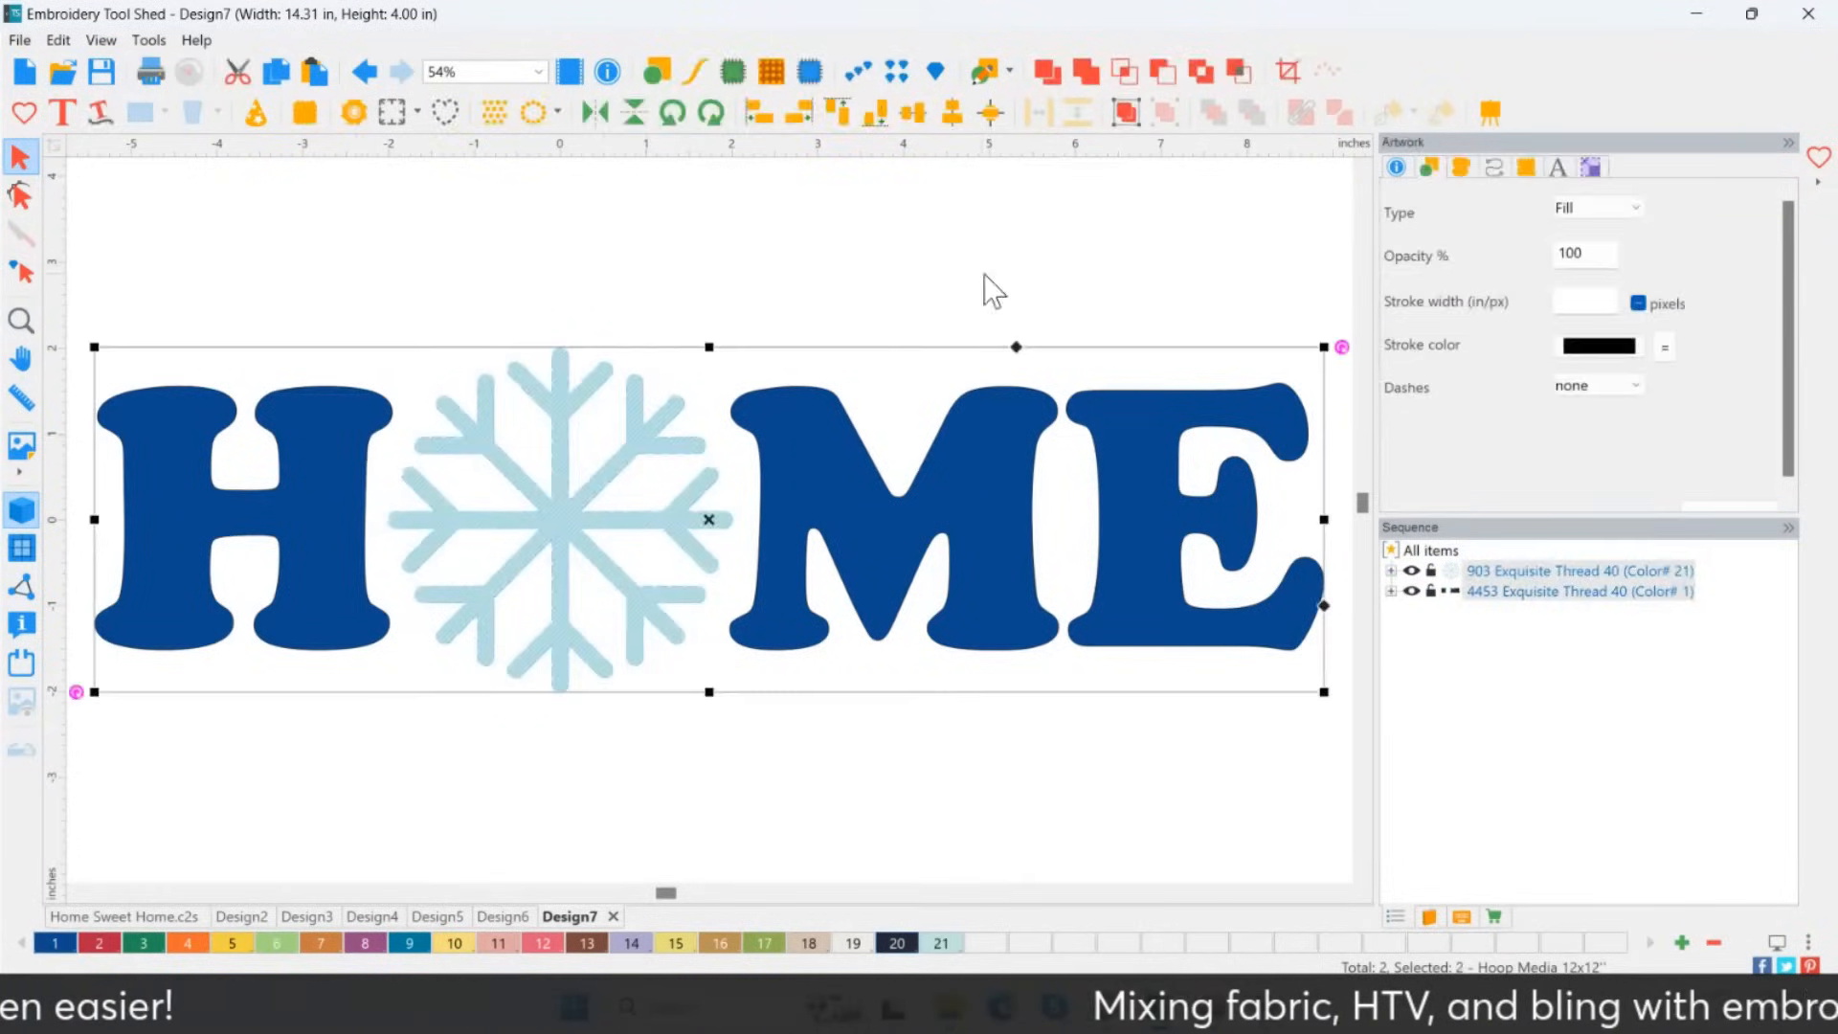
{"action": "left_click", "coordinate": [675, 113]}
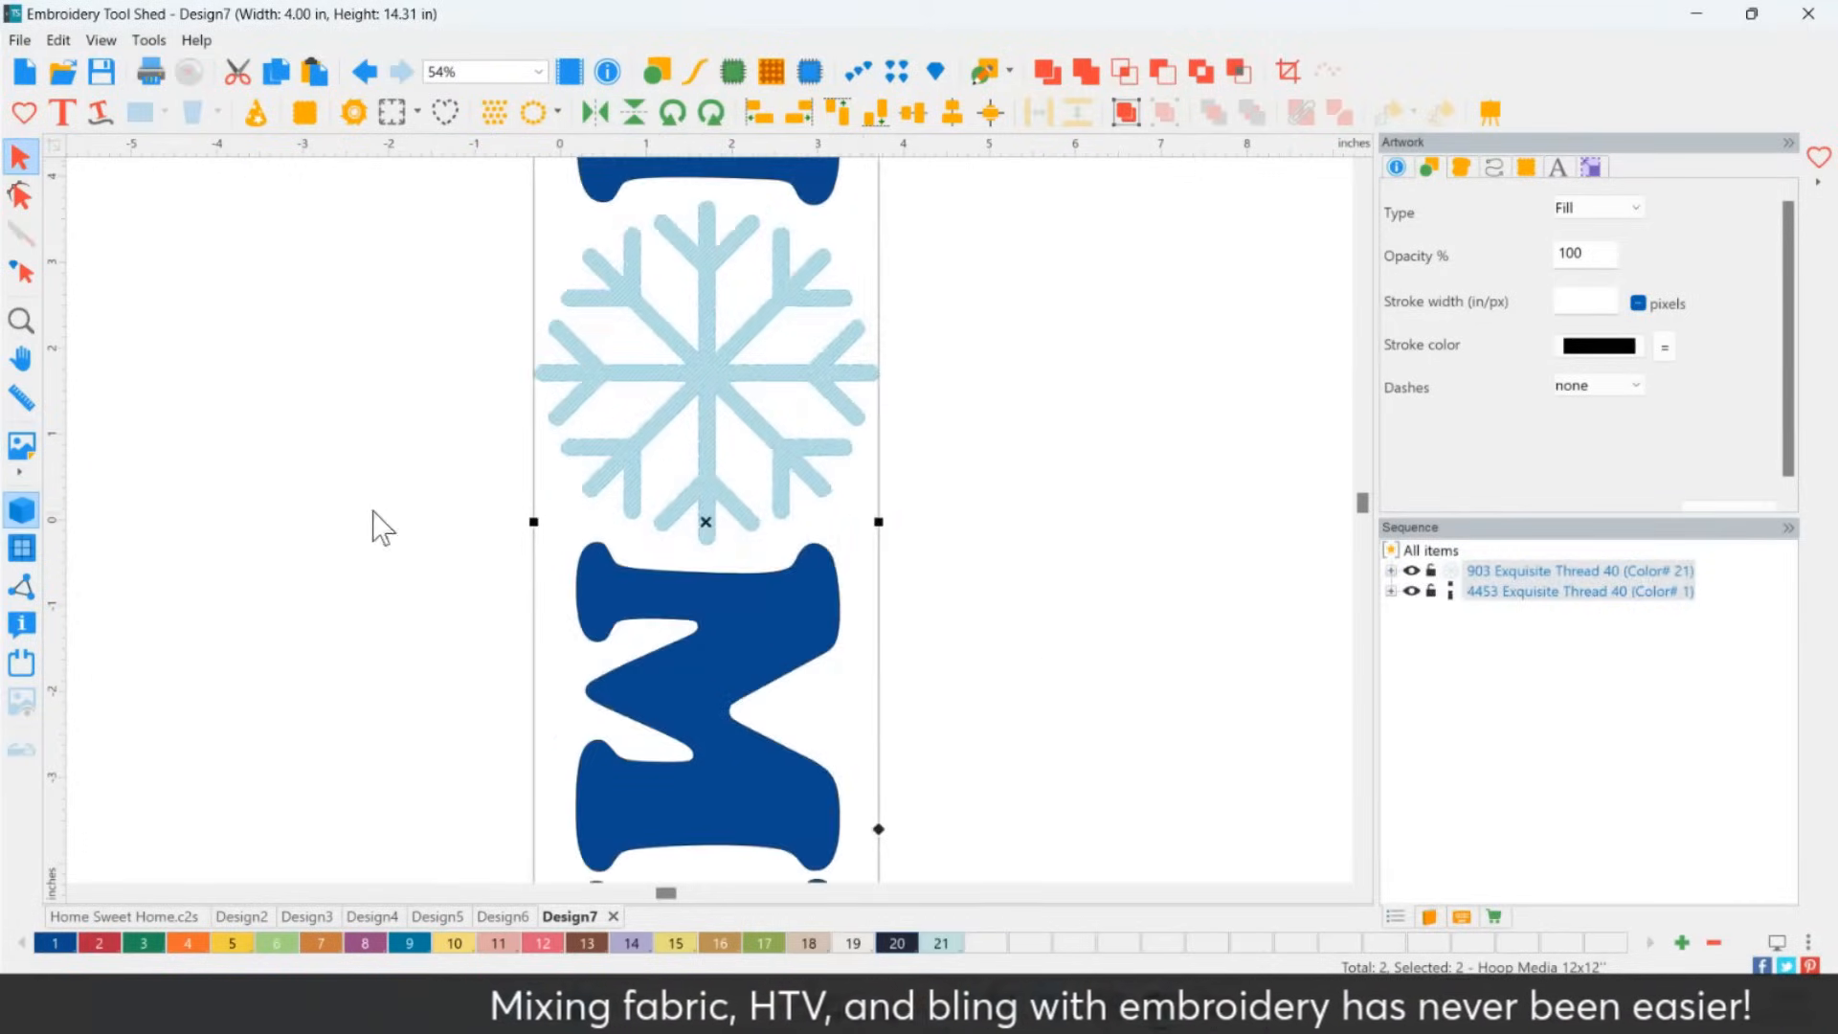
Lay out the HOME design for cutting on 12x24 in media and preview the Celtic Blue and Retro Mint frames.
{"action": "left_click", "coordinate": [340, 113]}
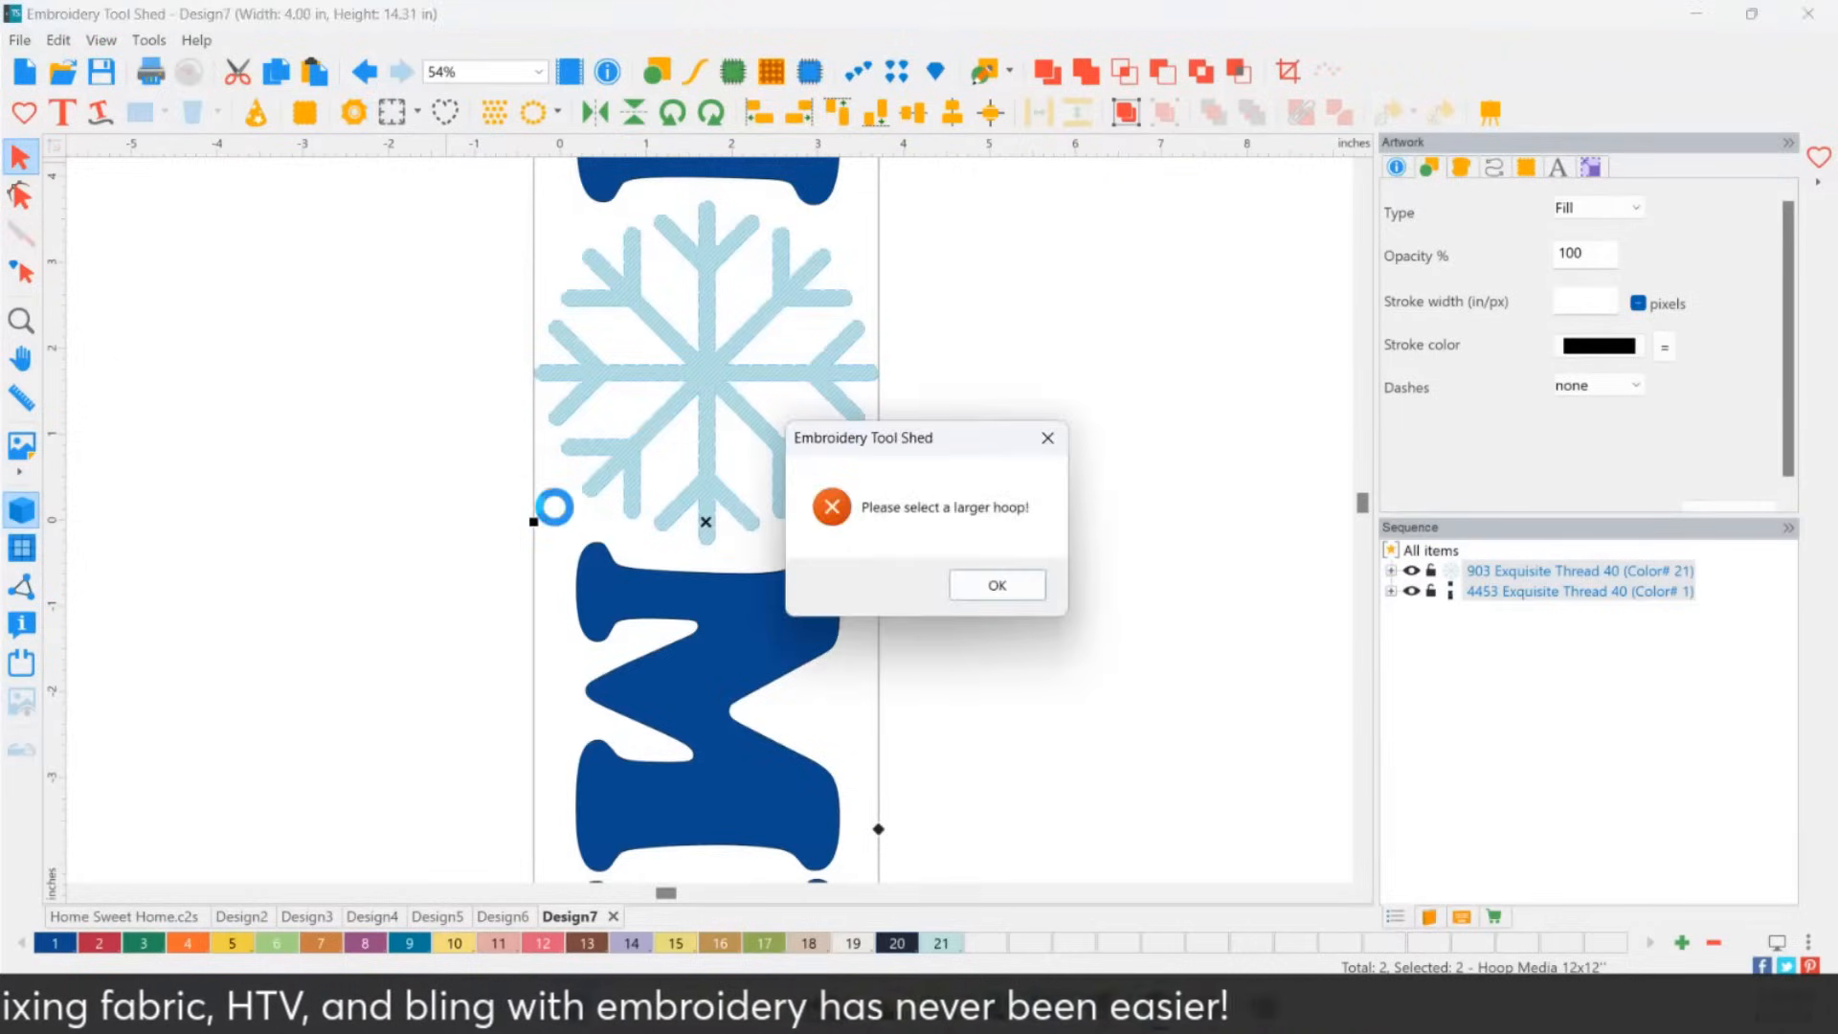
{"action": "left_click", "coordinate": [993, 586]}
{"action": "left_click", "coordinate": [688, 836]}
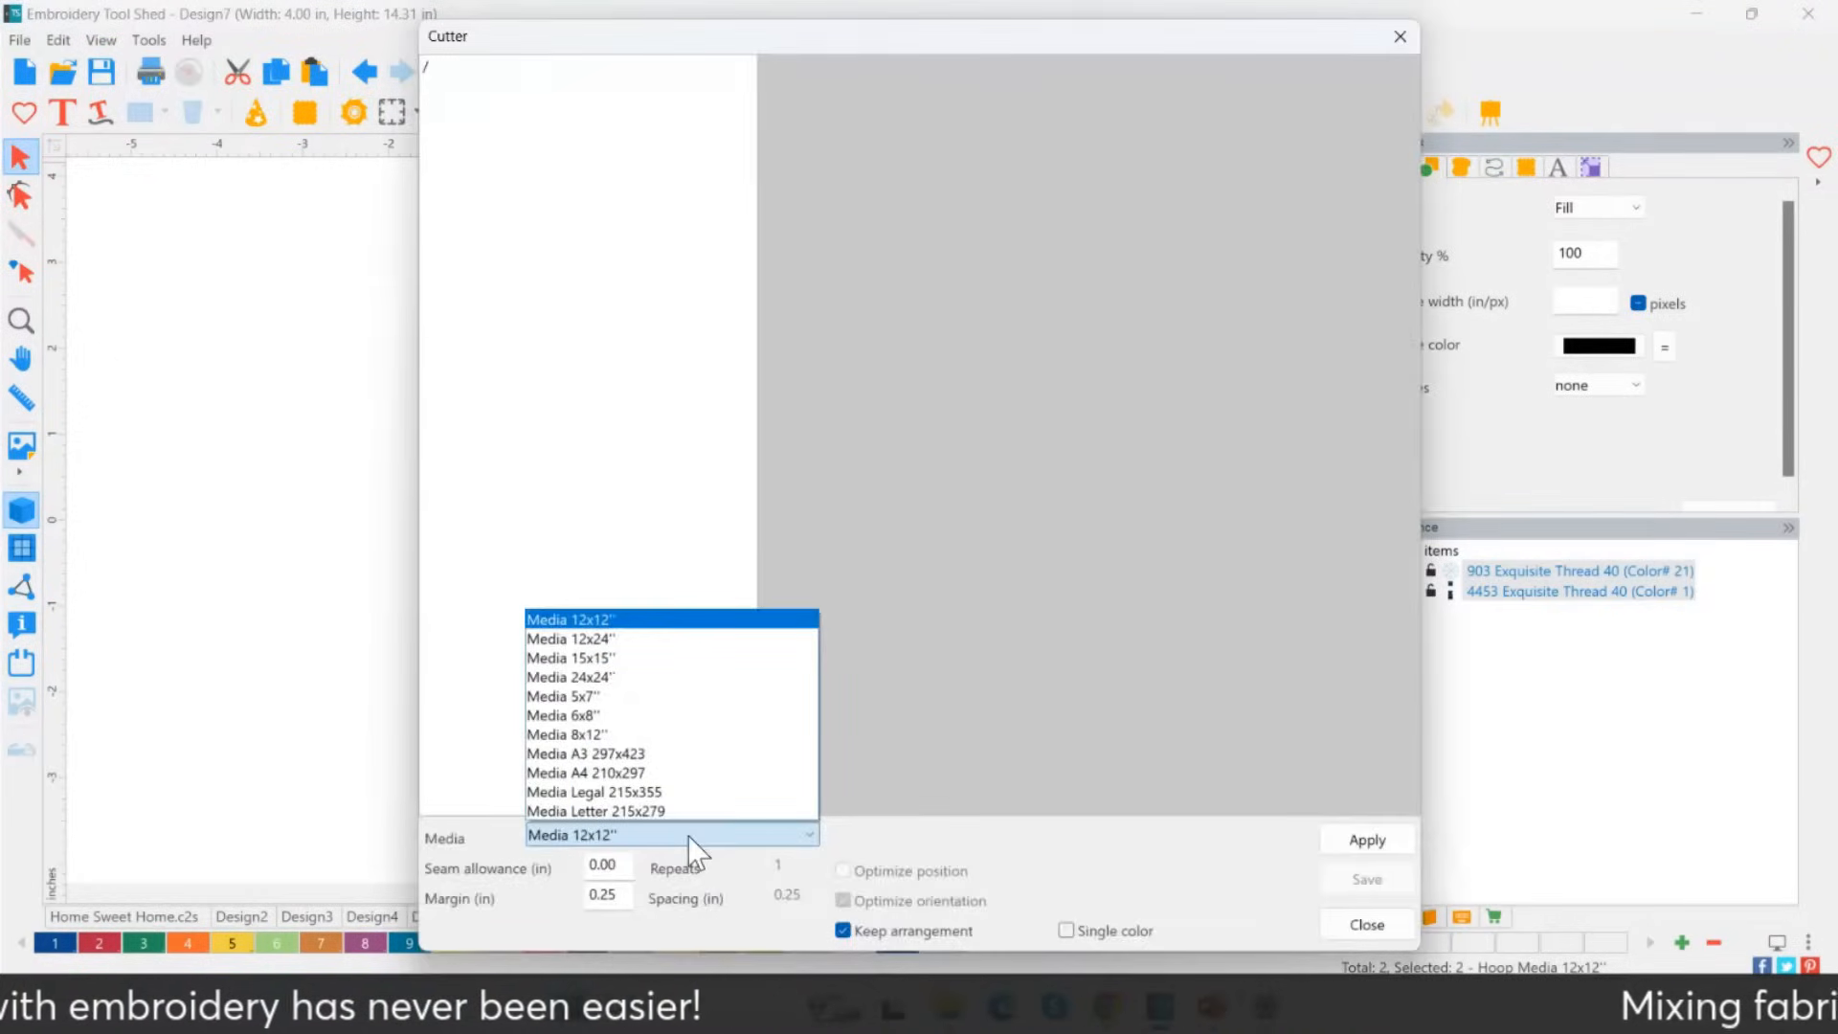
{"action": "left_click", "coordinate": [628, 639]}
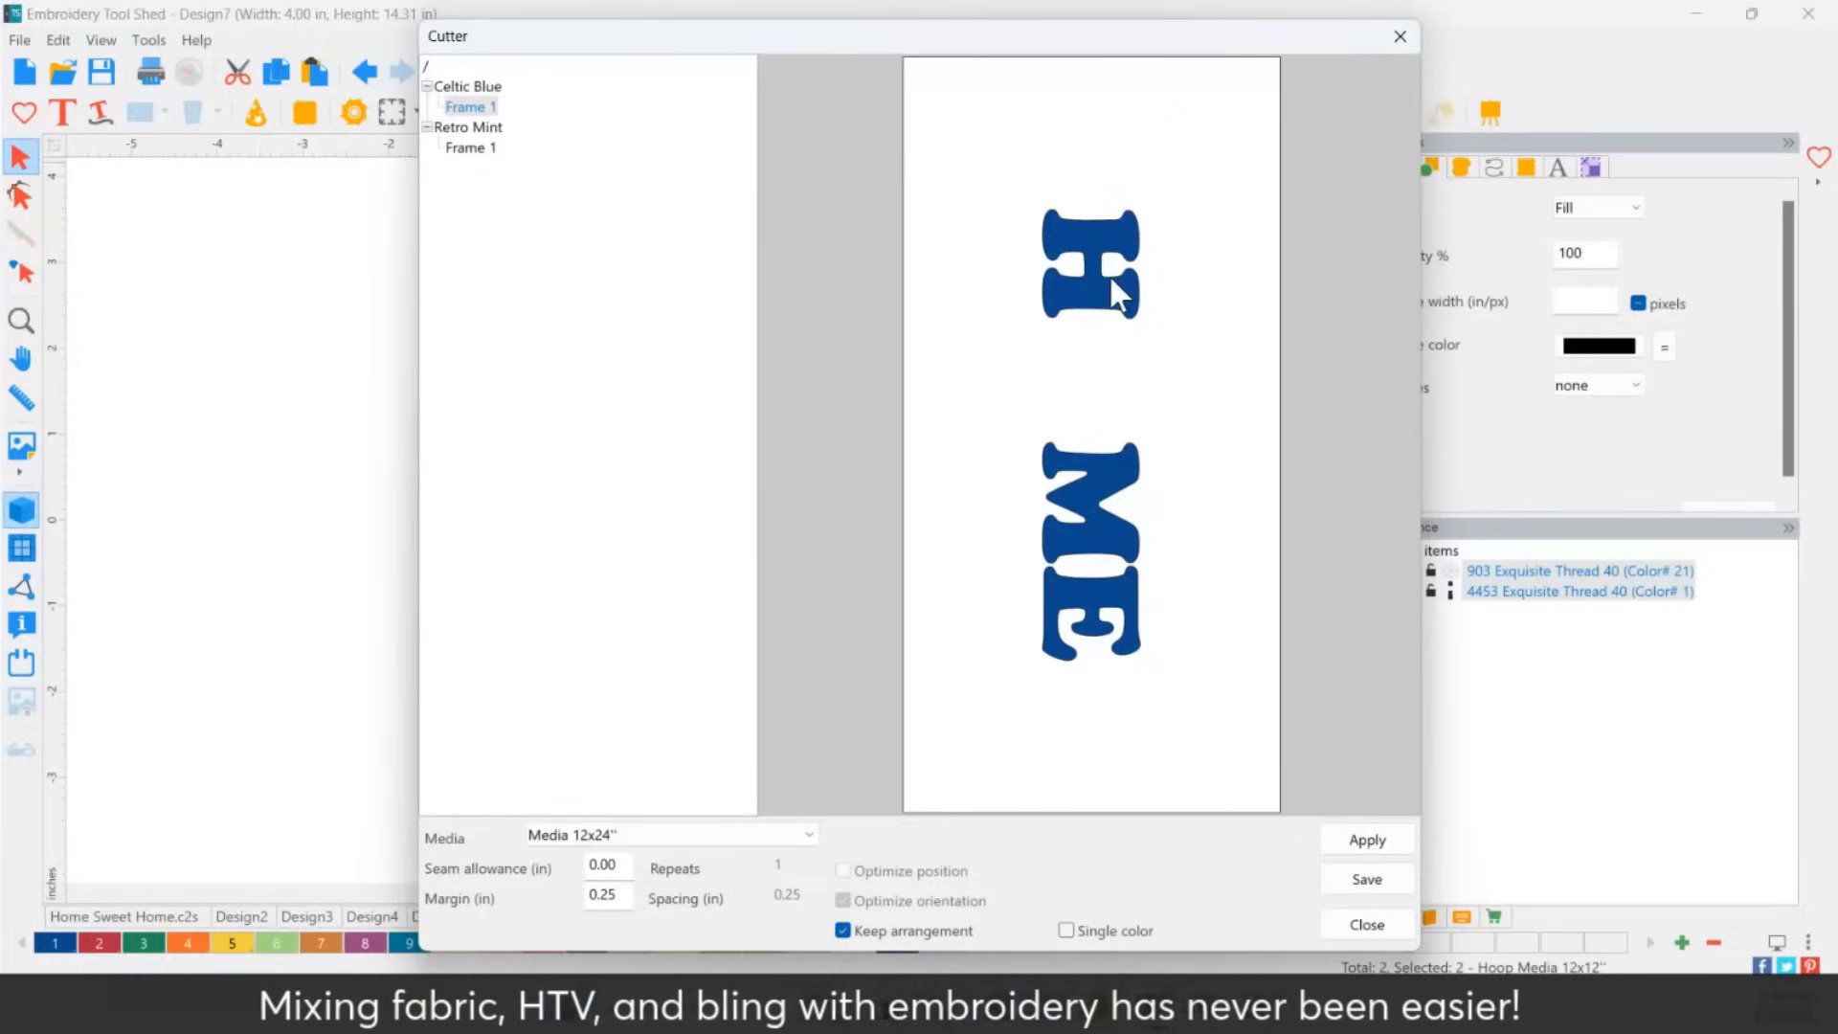
{"action": "left_click", "coordinate": [470, 147]}
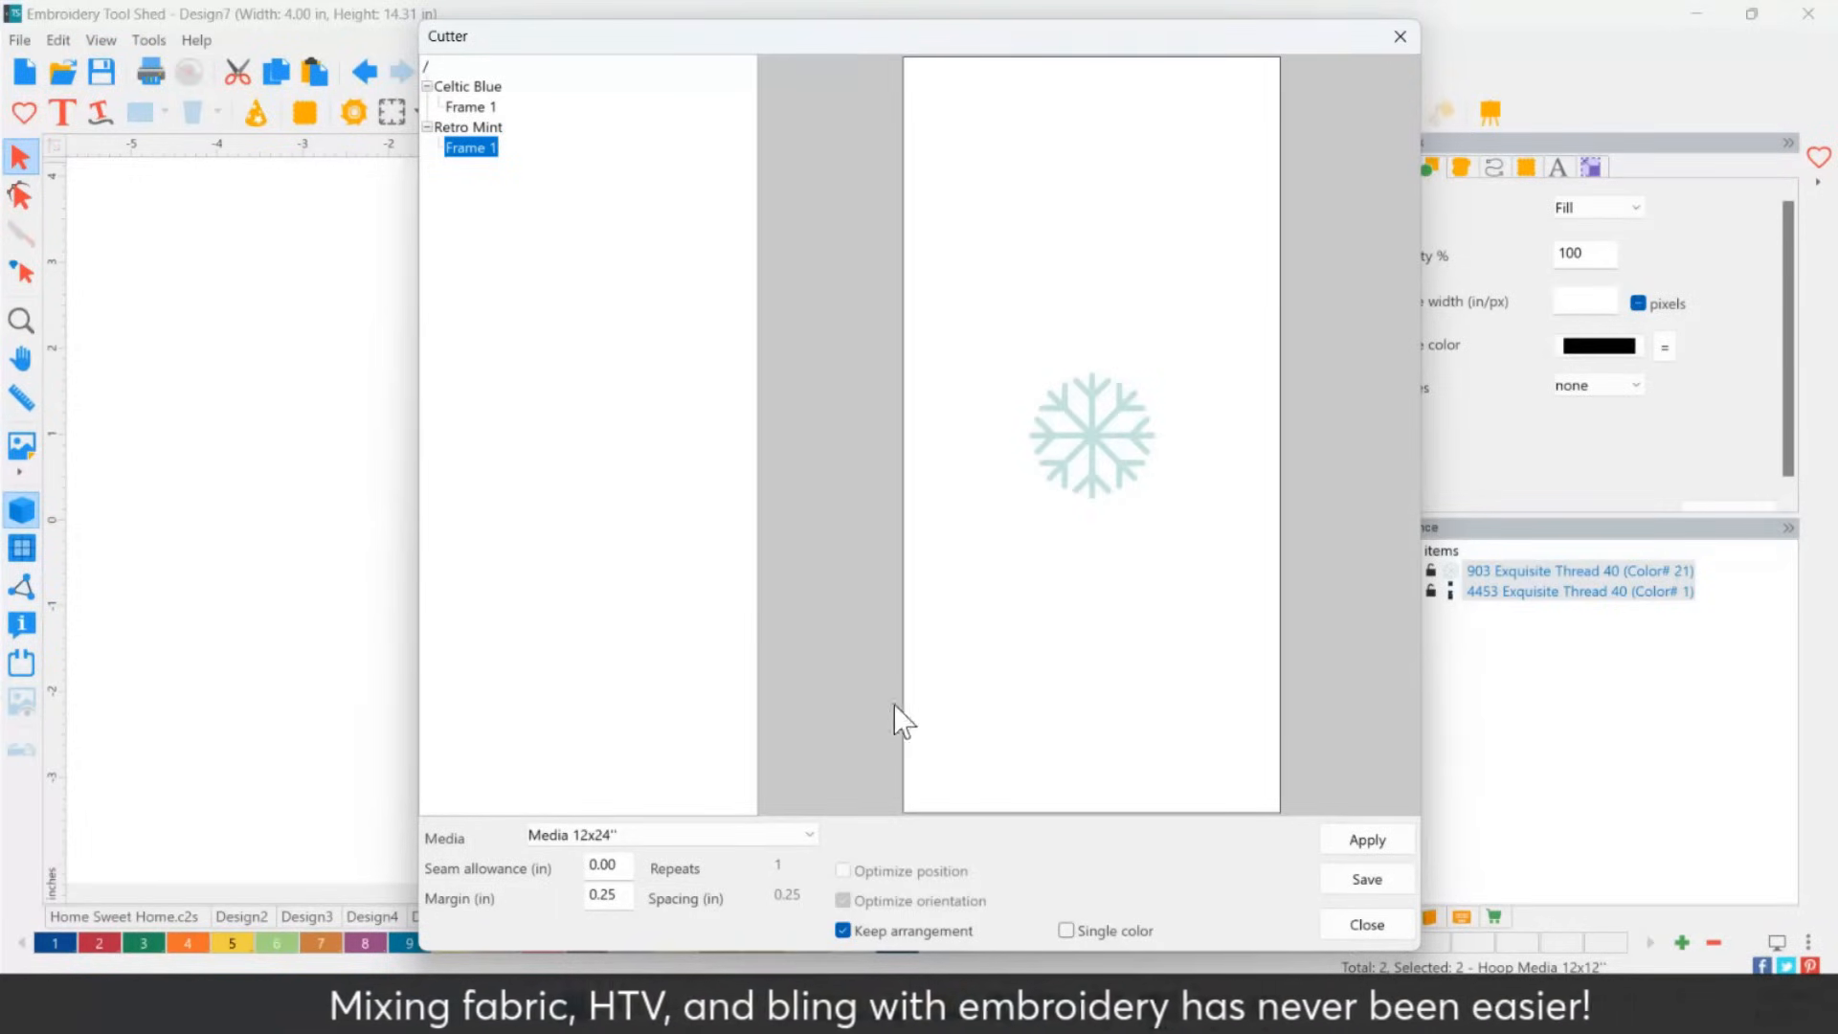
Save the cutting layout to the Desktop as HOME in Scalable Vector Graphics (SVG) format.
{"action": "left_click", "coordinate": [1355, 879]}
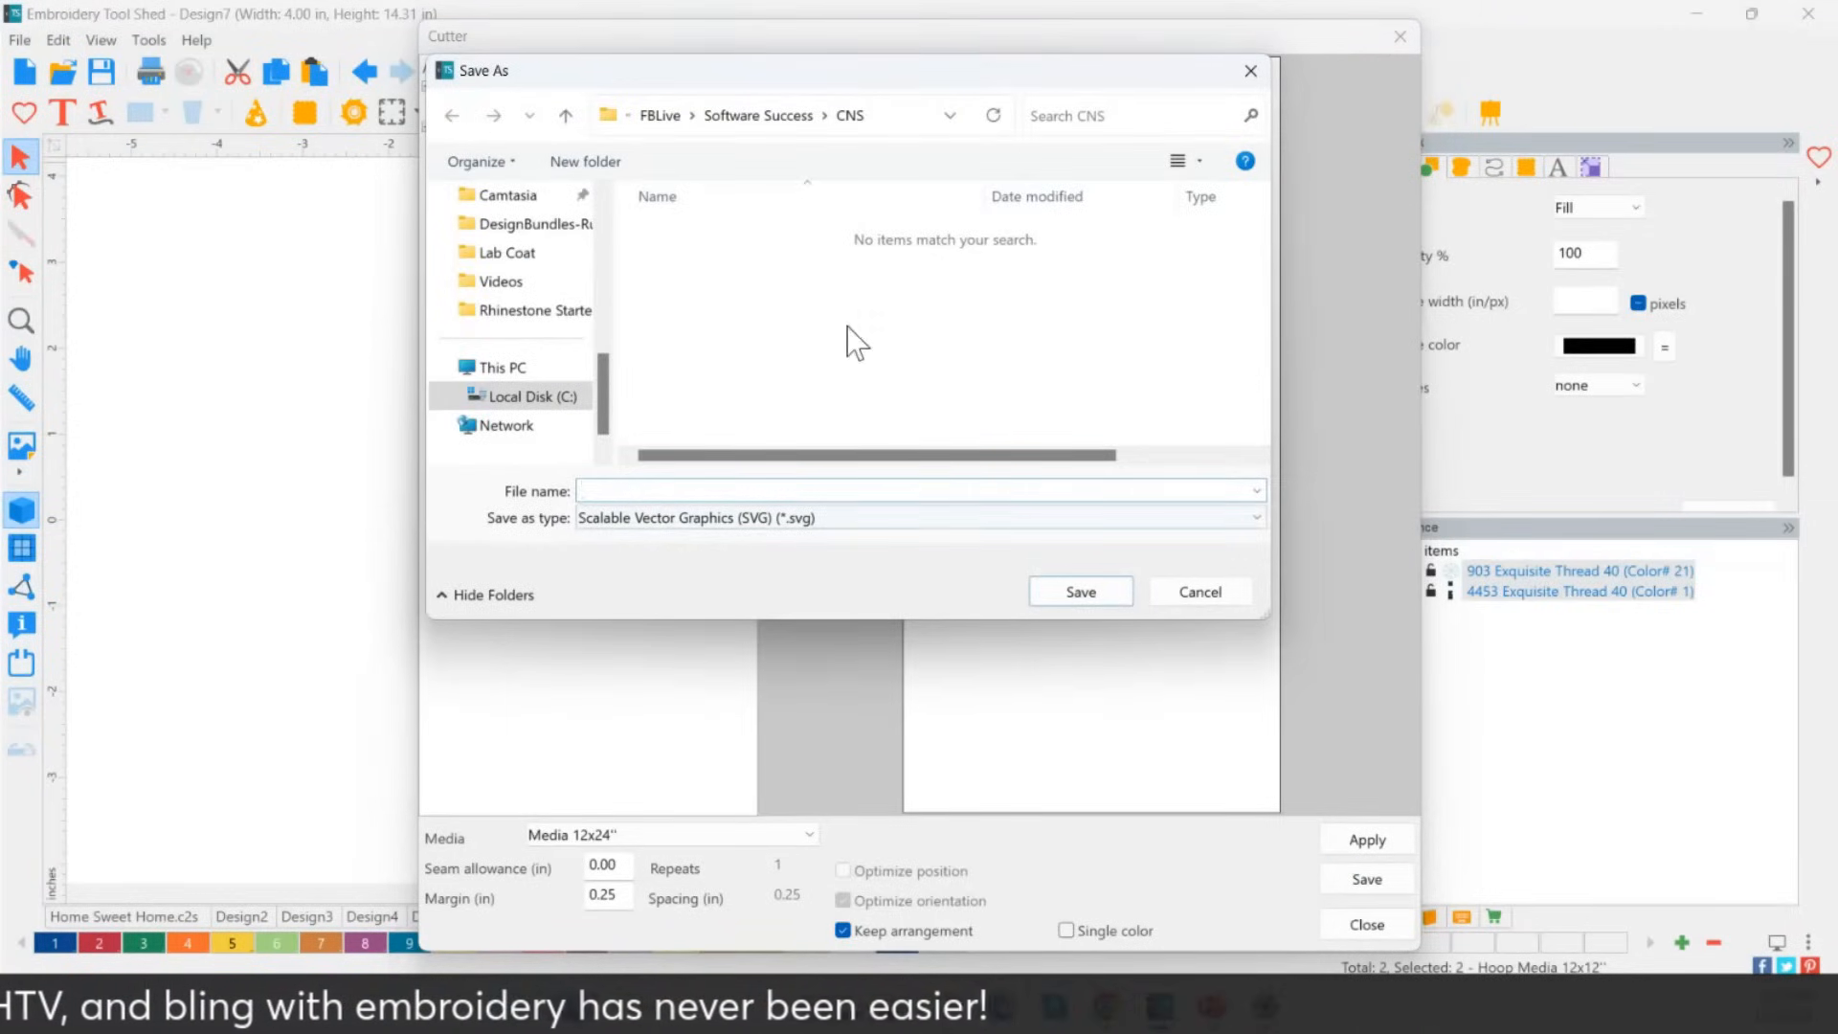
{"action": "left_click_drag", "start_coordinate": [604, 372], "coordinate": [596, 196]}
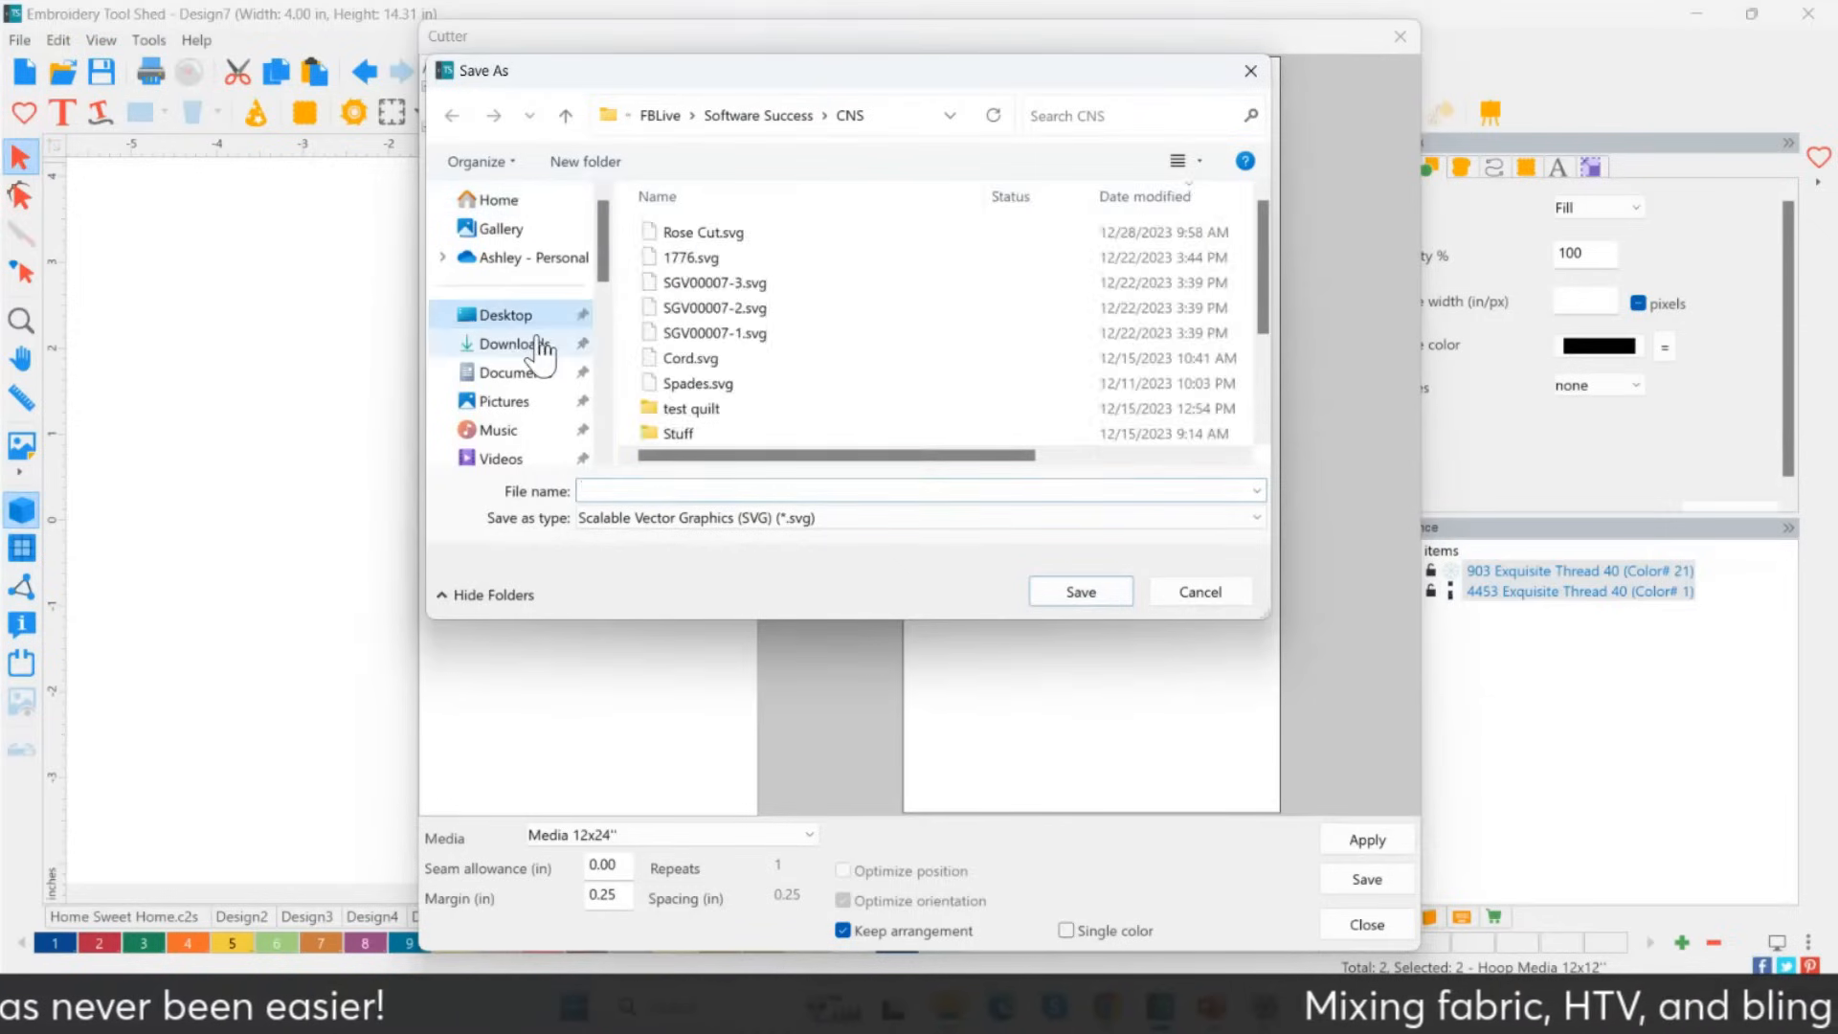
{"action": "left_click", "coordinate": [756, 489]}
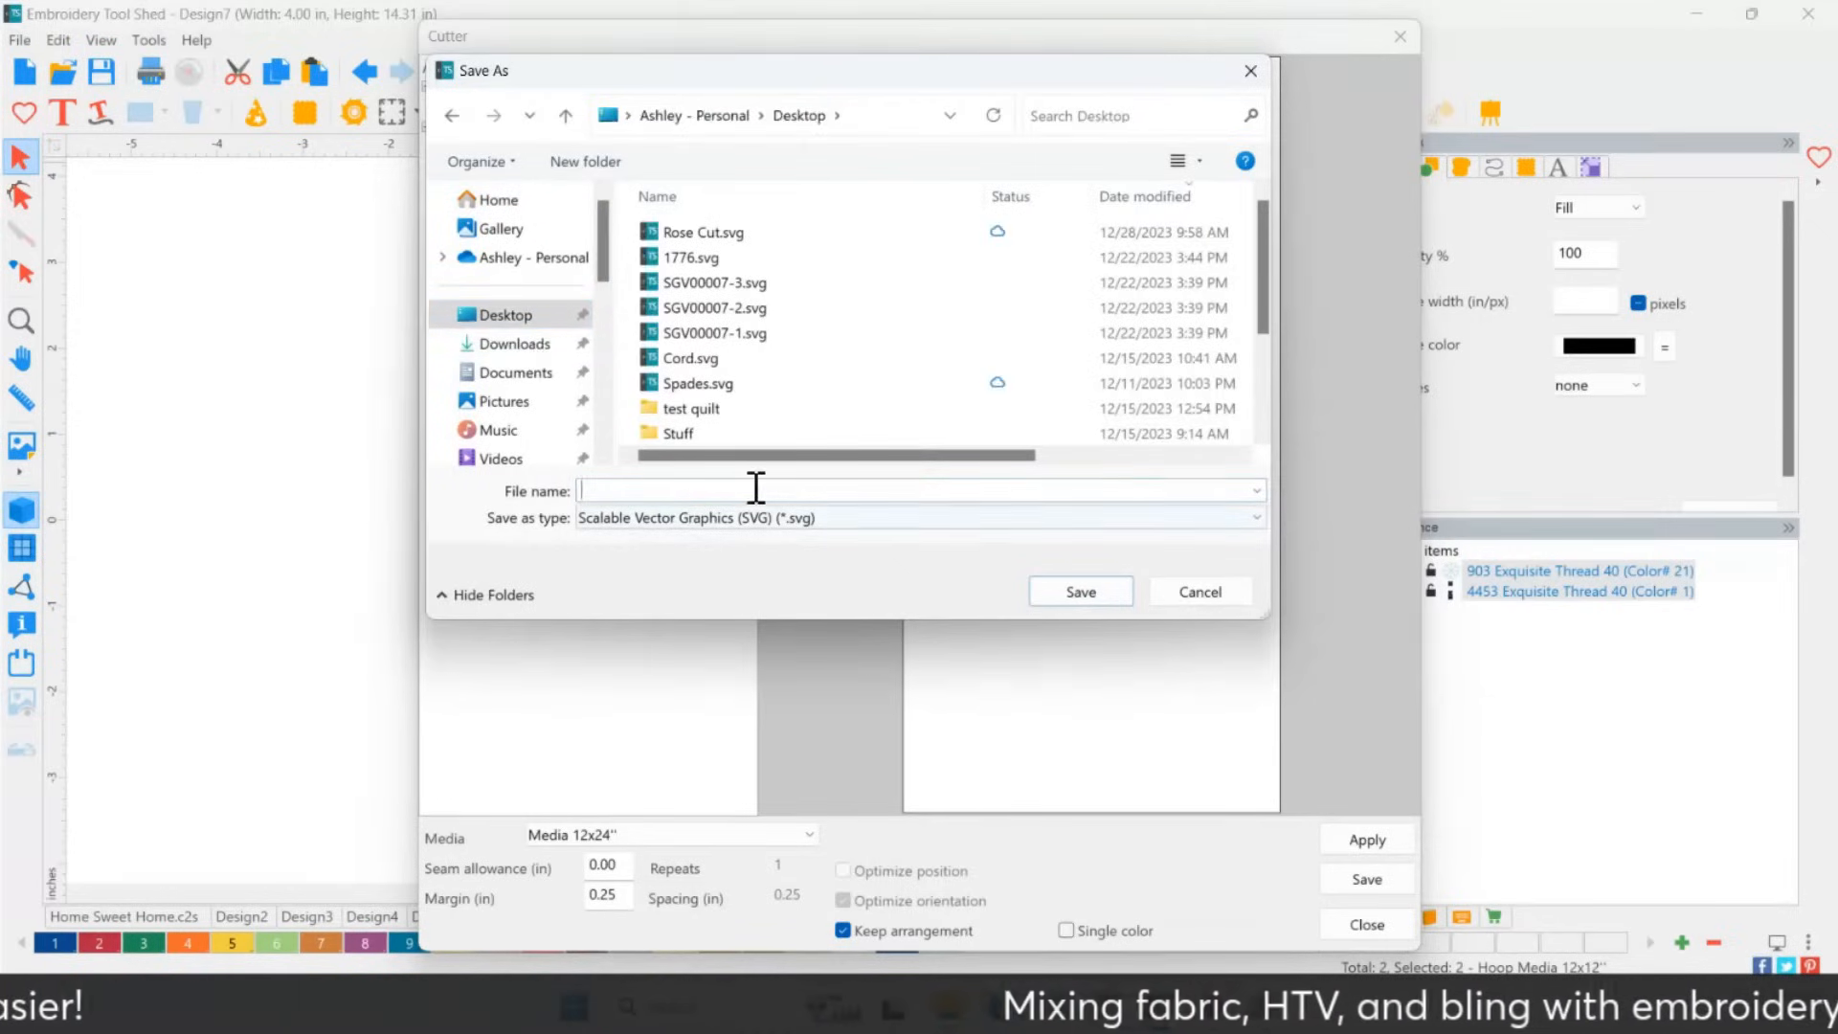
{"action": "type", "text": "HOME"}
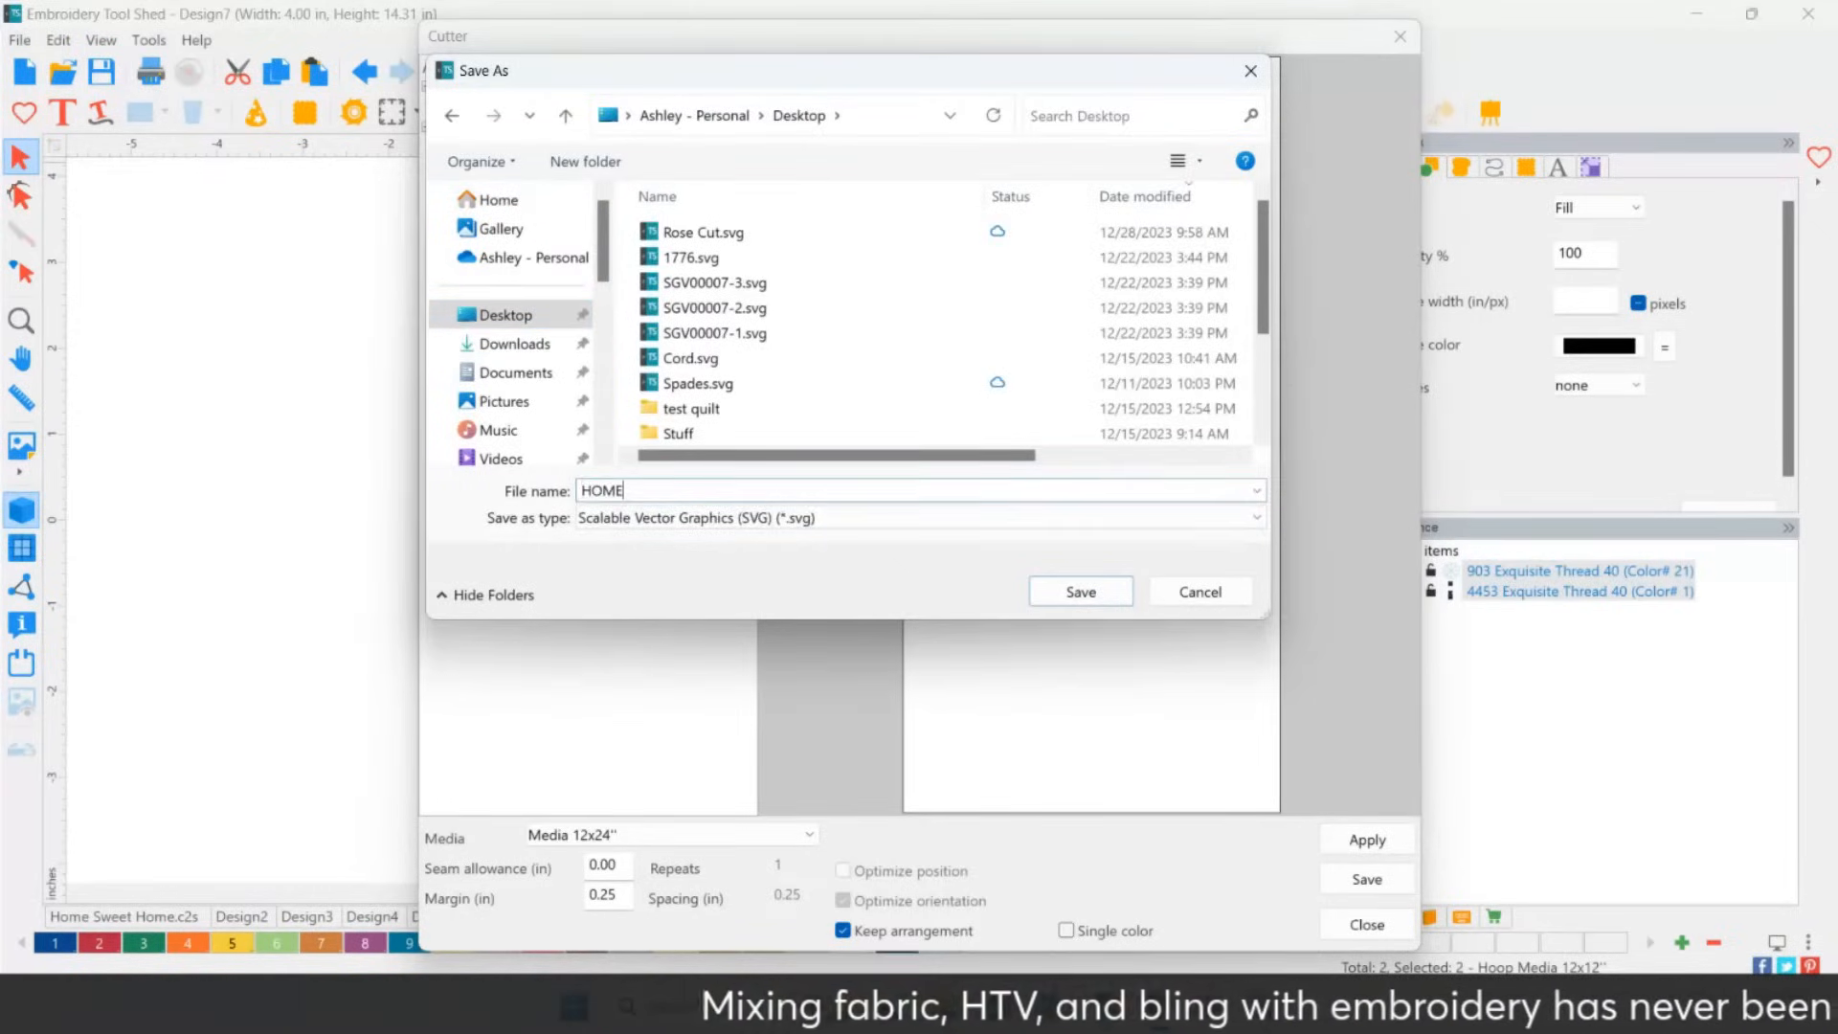
{"action": "left_click", "coordinate": [836, 522]}
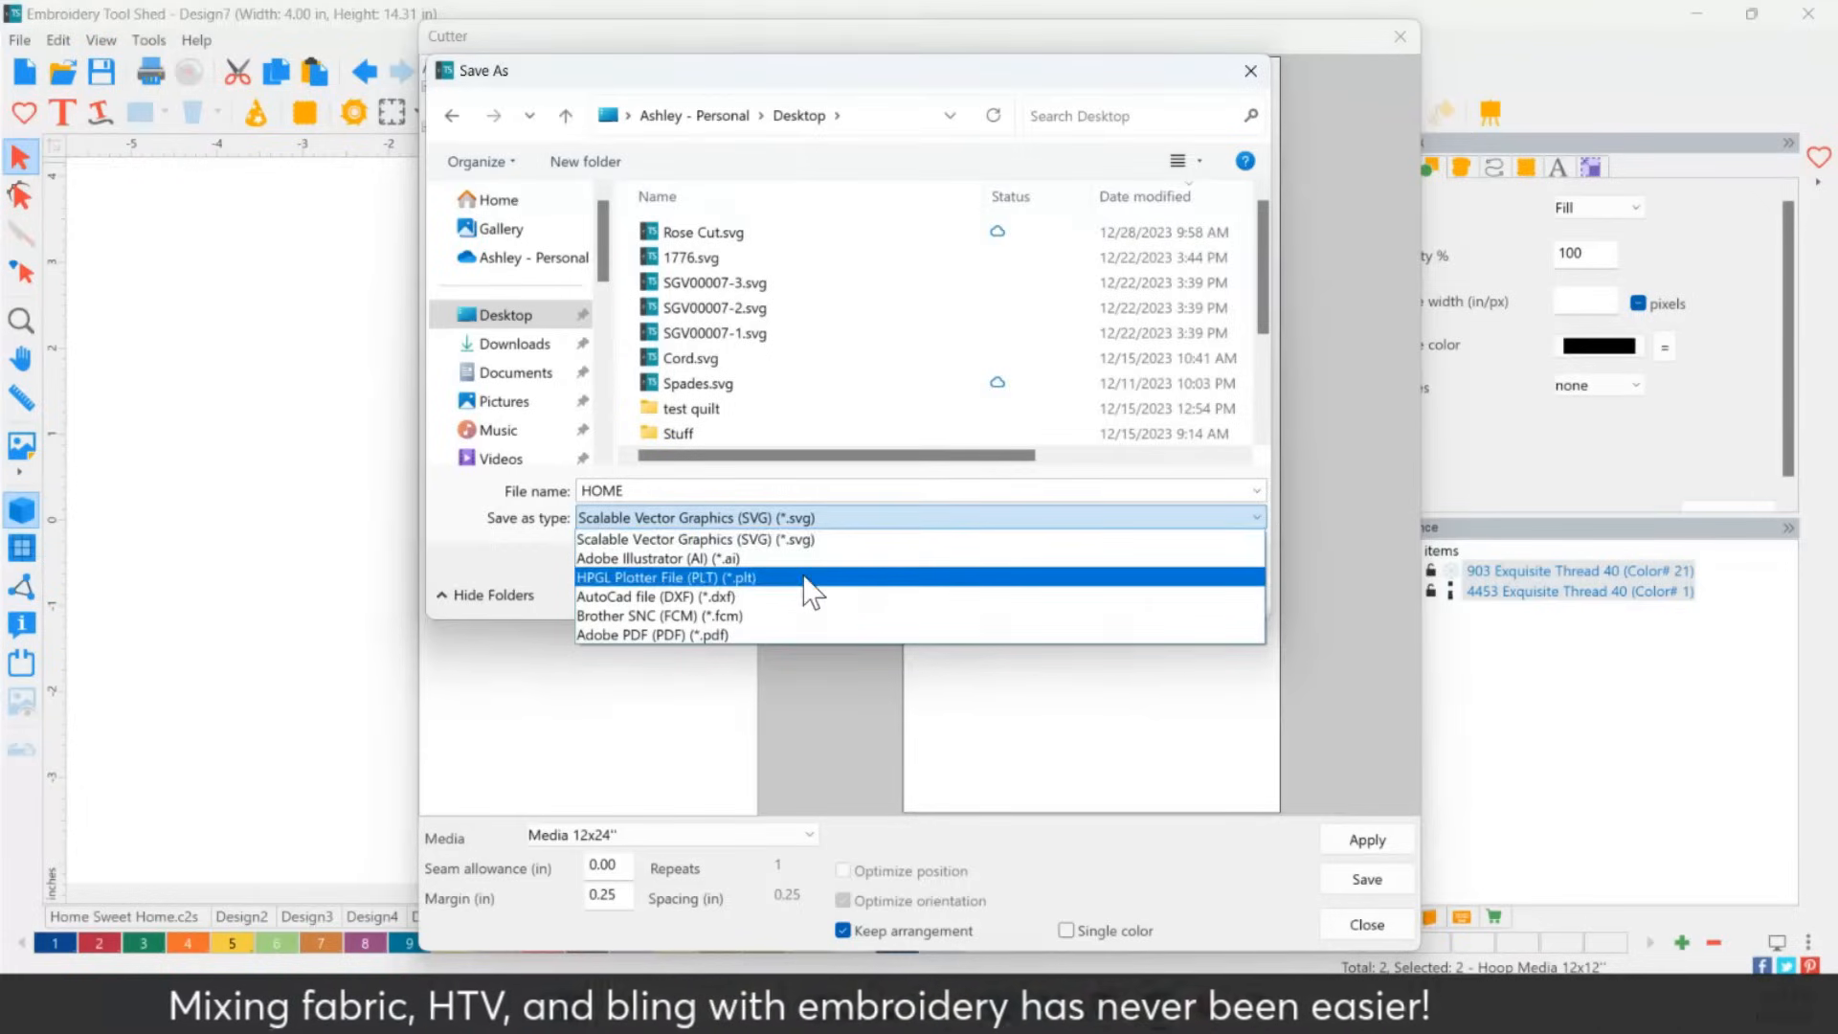
{"action": "left_click", "coordinate": [794, 518]}
{"action": "scroll", "coordinate": [794, 518], "scroll_direction": "down", "scroll_amount": 5}
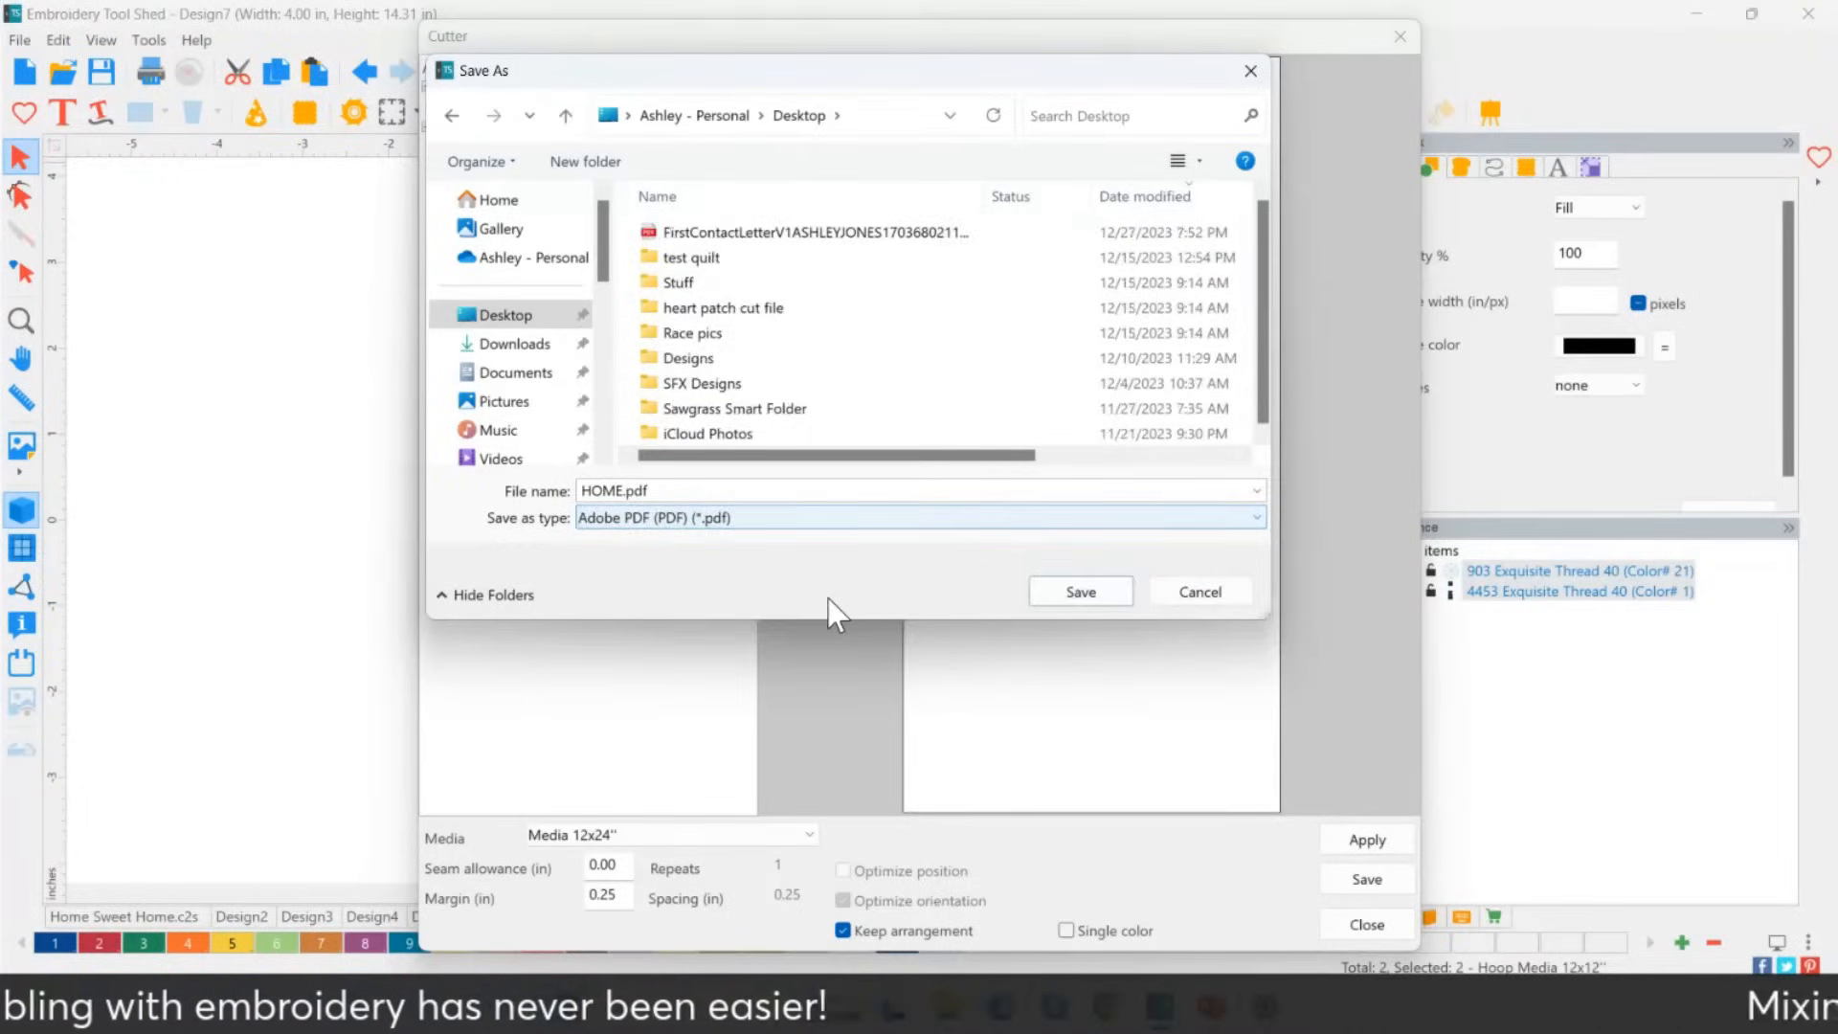
{"action": "left_click", "coordinate": [766, 518]}
{"action": "left_click", "coordinate": [766, 539]}
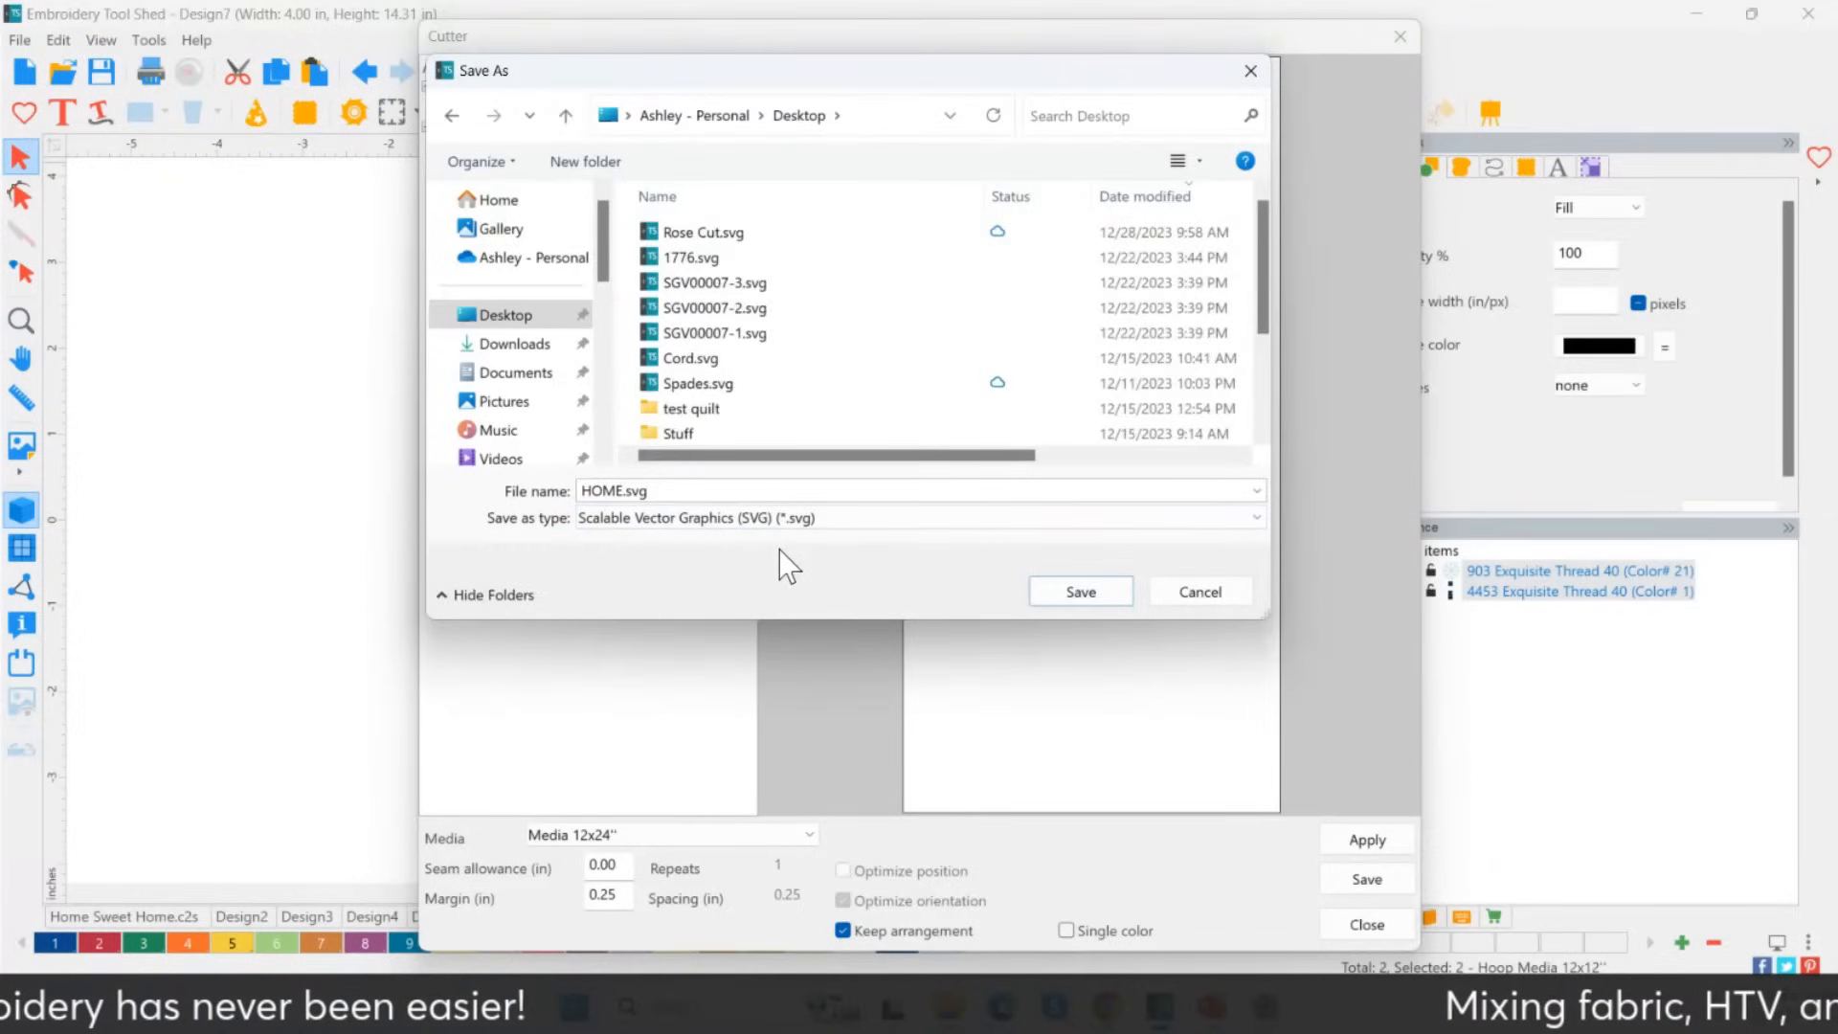
{"action": "left_click", "coordinate": [1082, 594]}
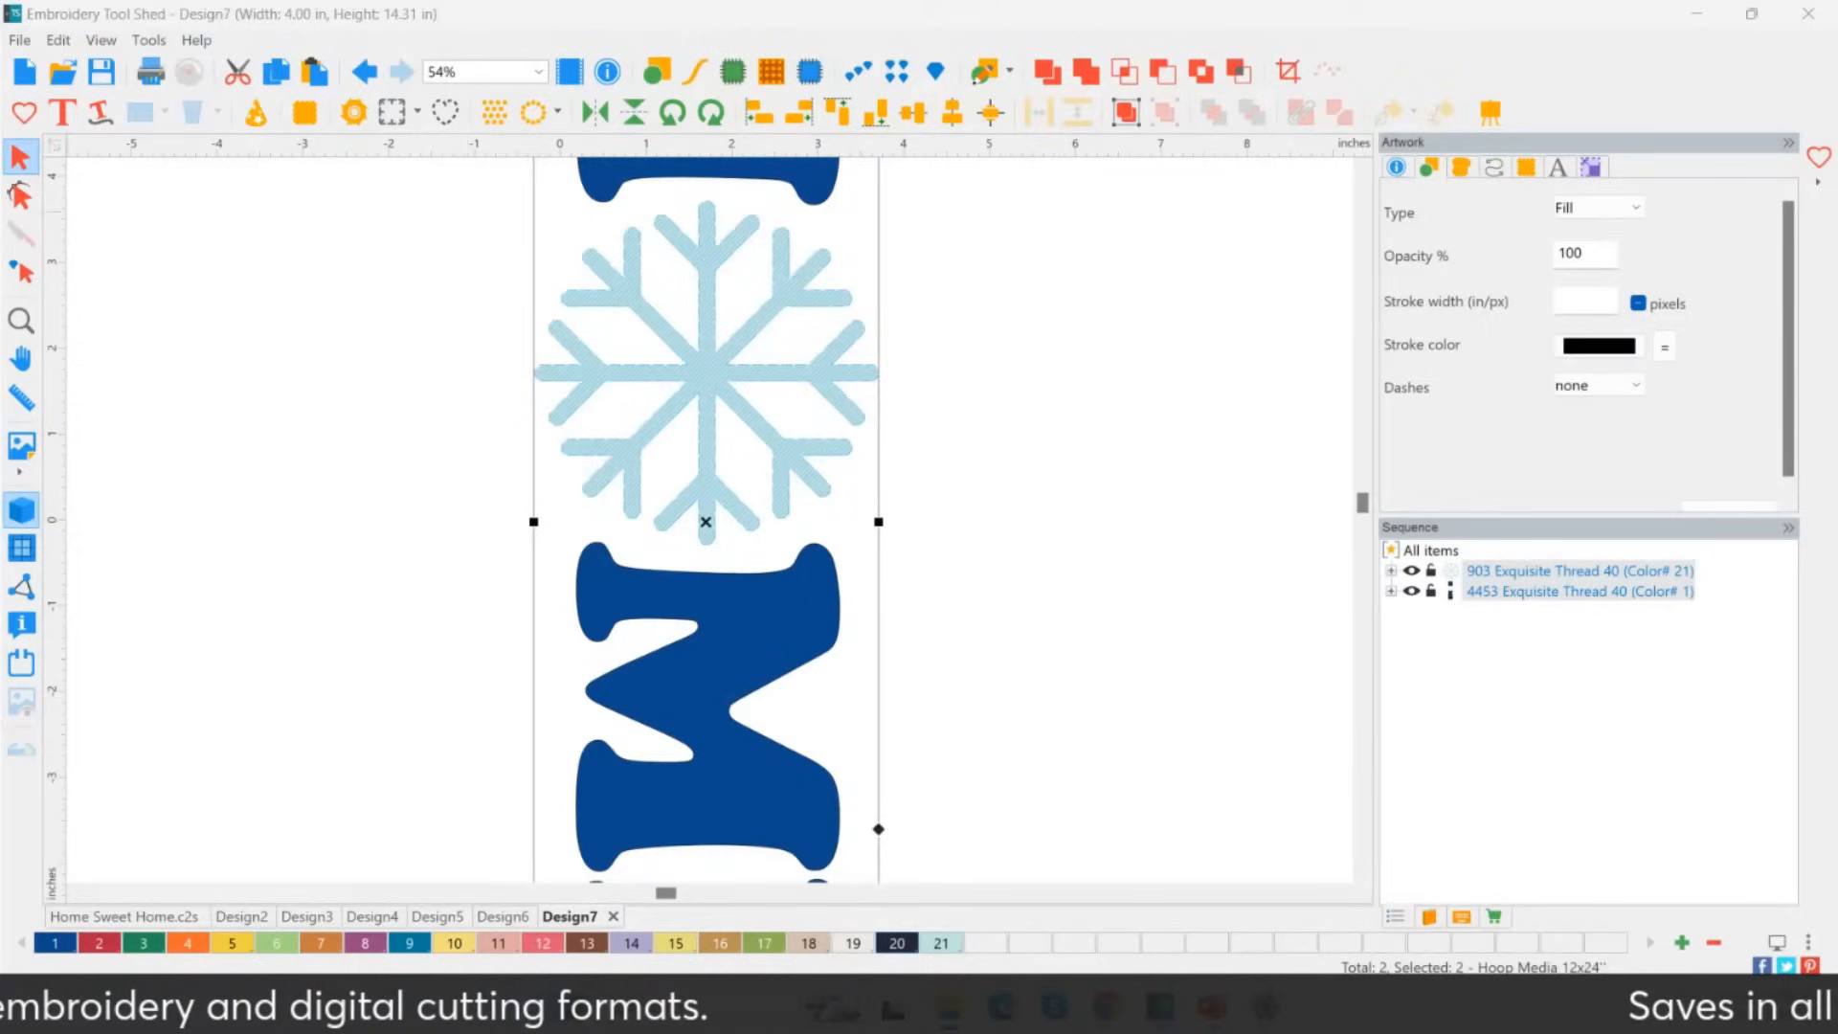
Try mirroring the whole HOME design horizontally, and undo the mirroring.
{"action": "left_click_drag", "start_coordinate": [0, 226], "coordinate": [864, 151]}
{"action": "left_click", "coordinate": [549, 440]}
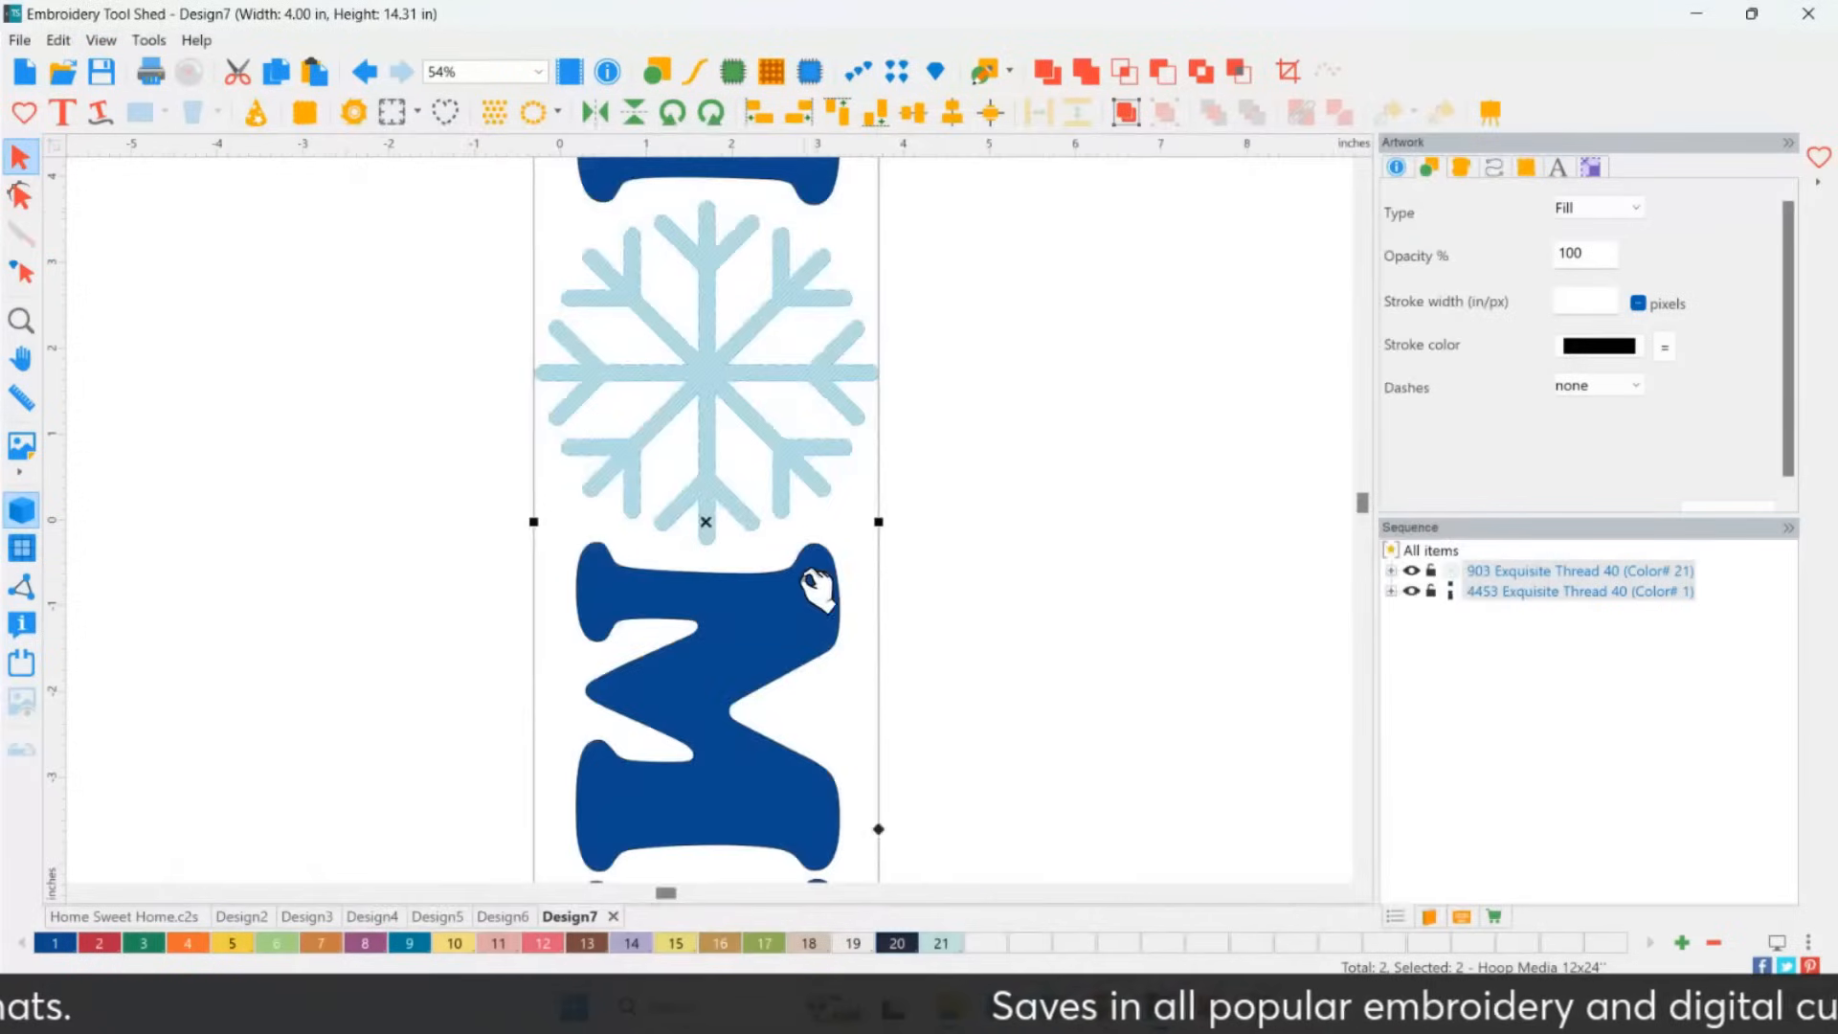
{"action": "left_click", "coordinate": [25, 324]}
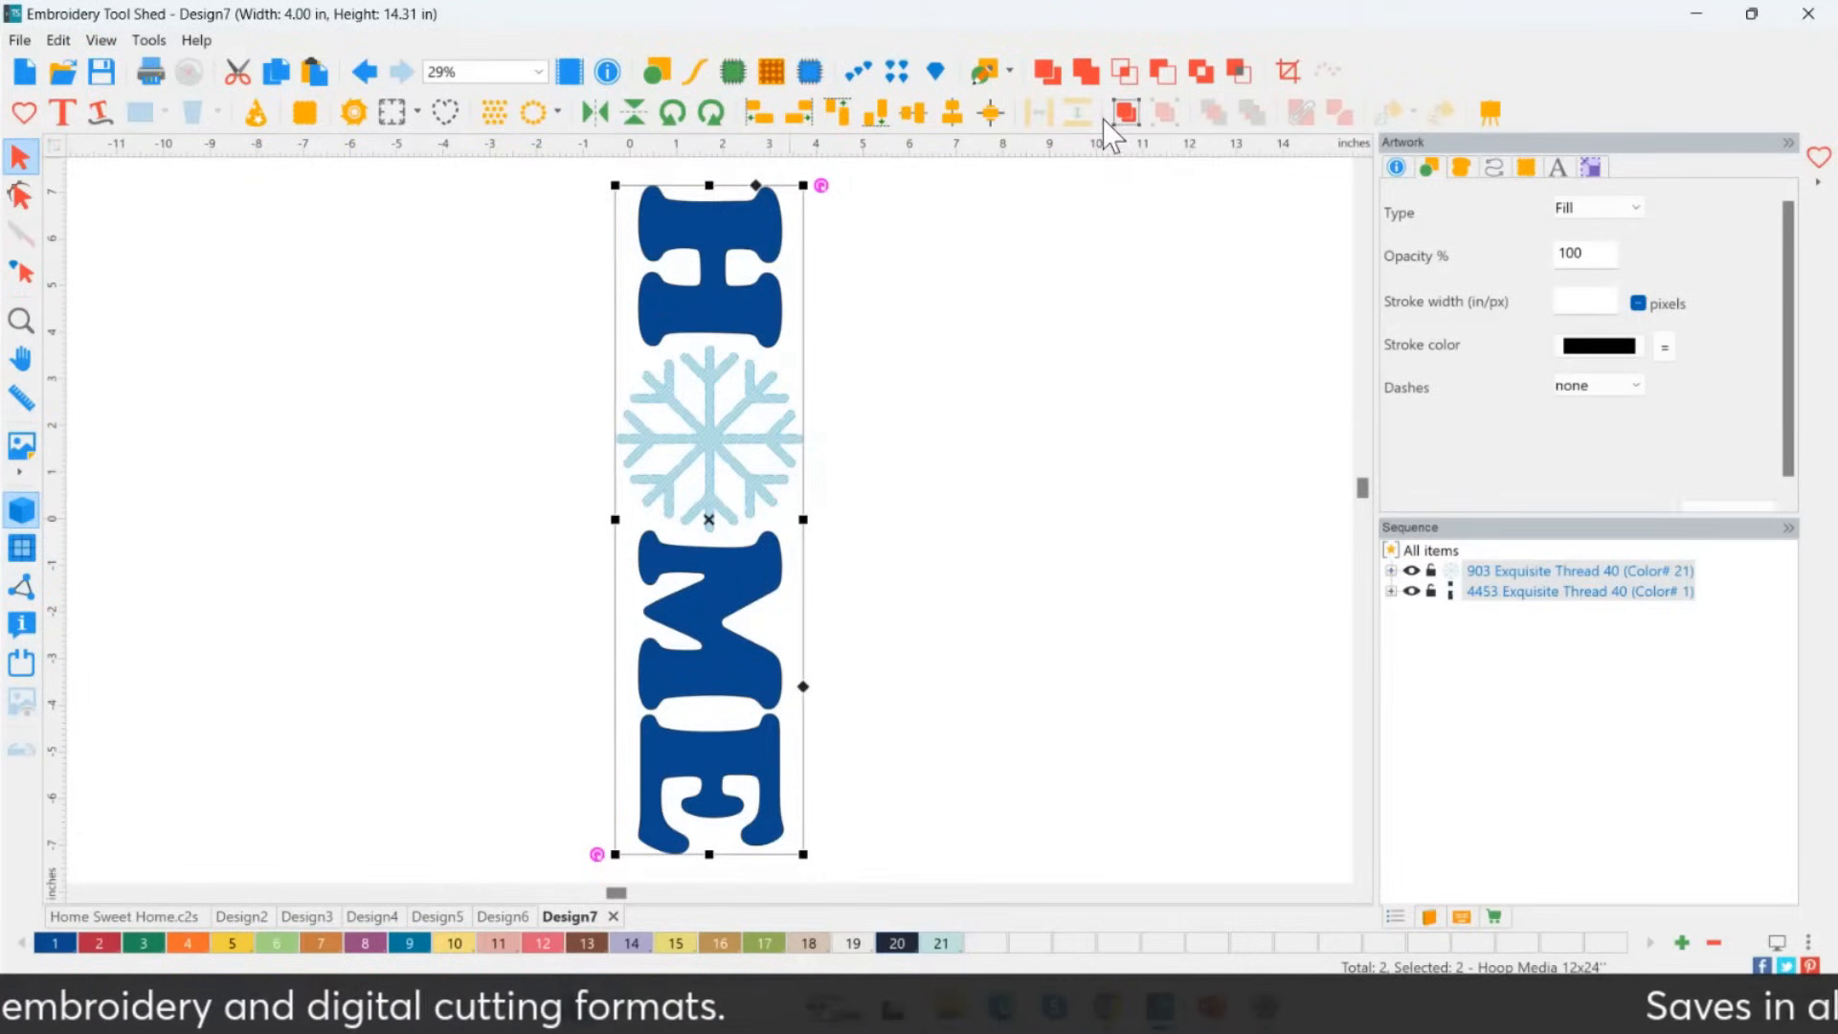
{"action": "left_click", "coordinate": [592, 113]}
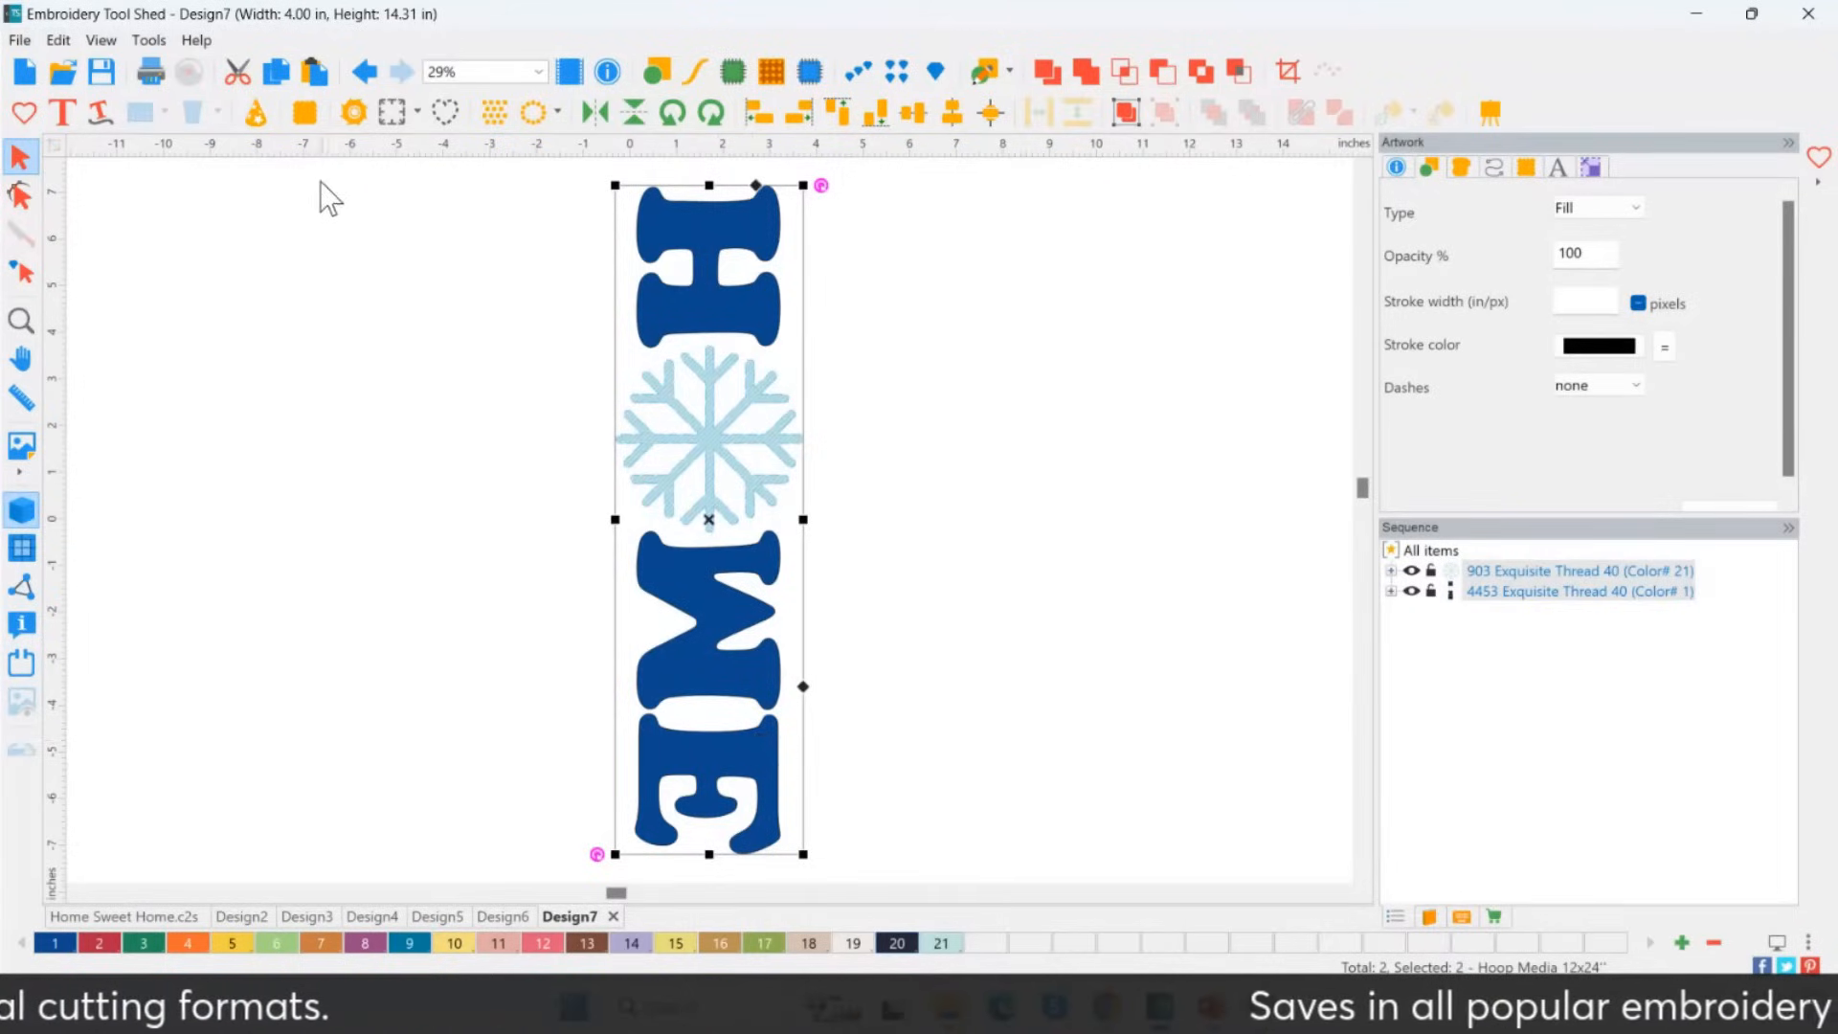
{"action": "left_click", "coordinate": [351, 112]}
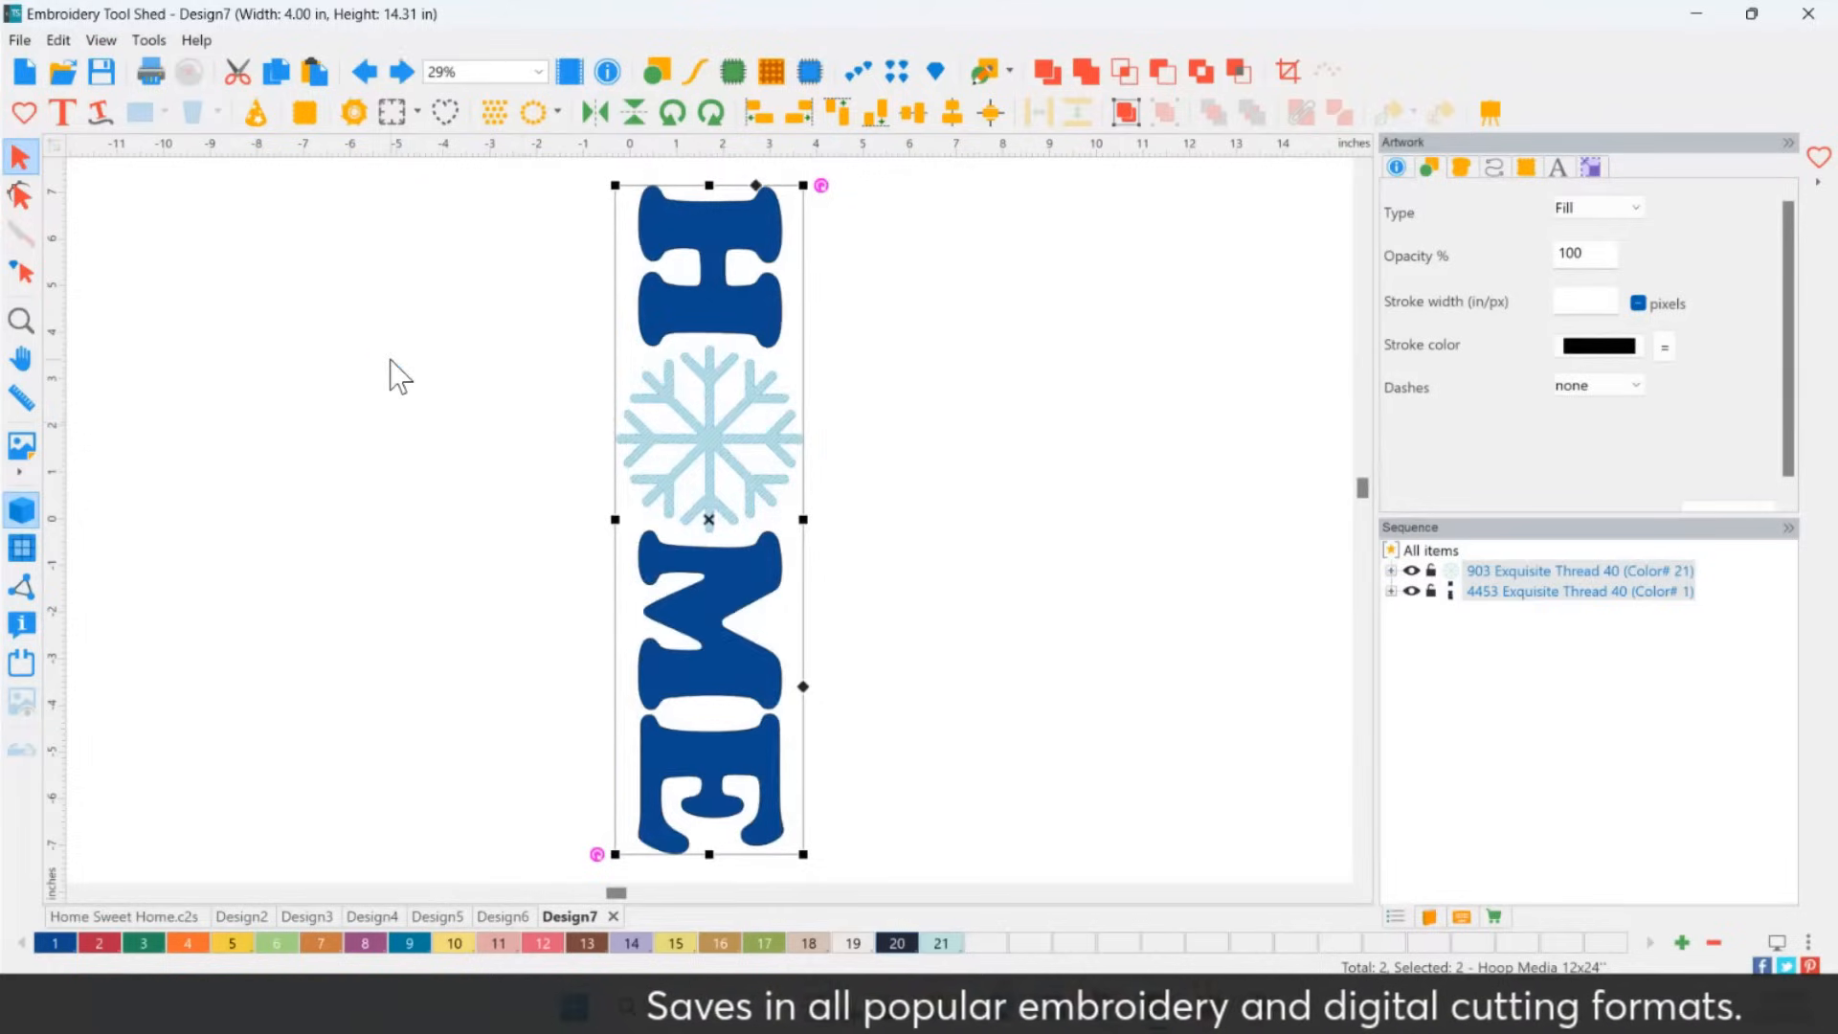
Rotate the whole HOME design 90 degrees counterclockwise so it reads horizontally, and clear the selection.
{"action": "left_click", "coordinate": [673, 112]}
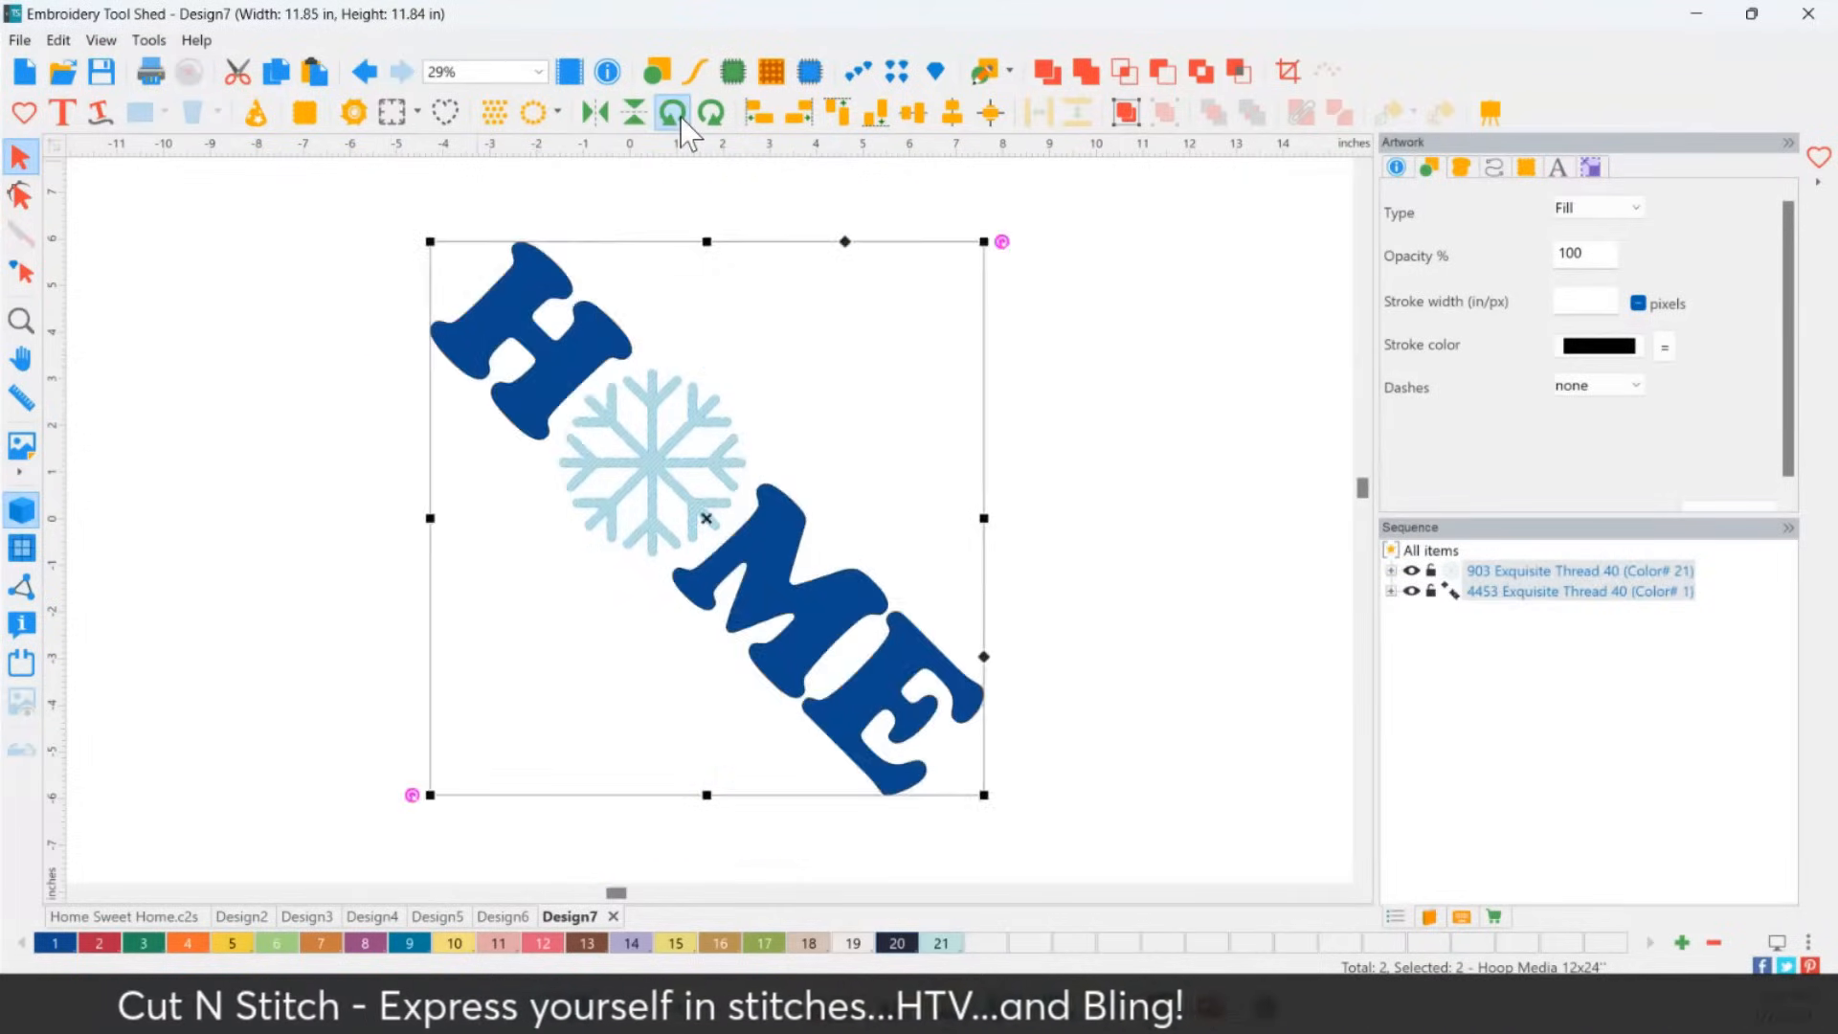
{"action": "left_click", "coordinate": [675, 114]}
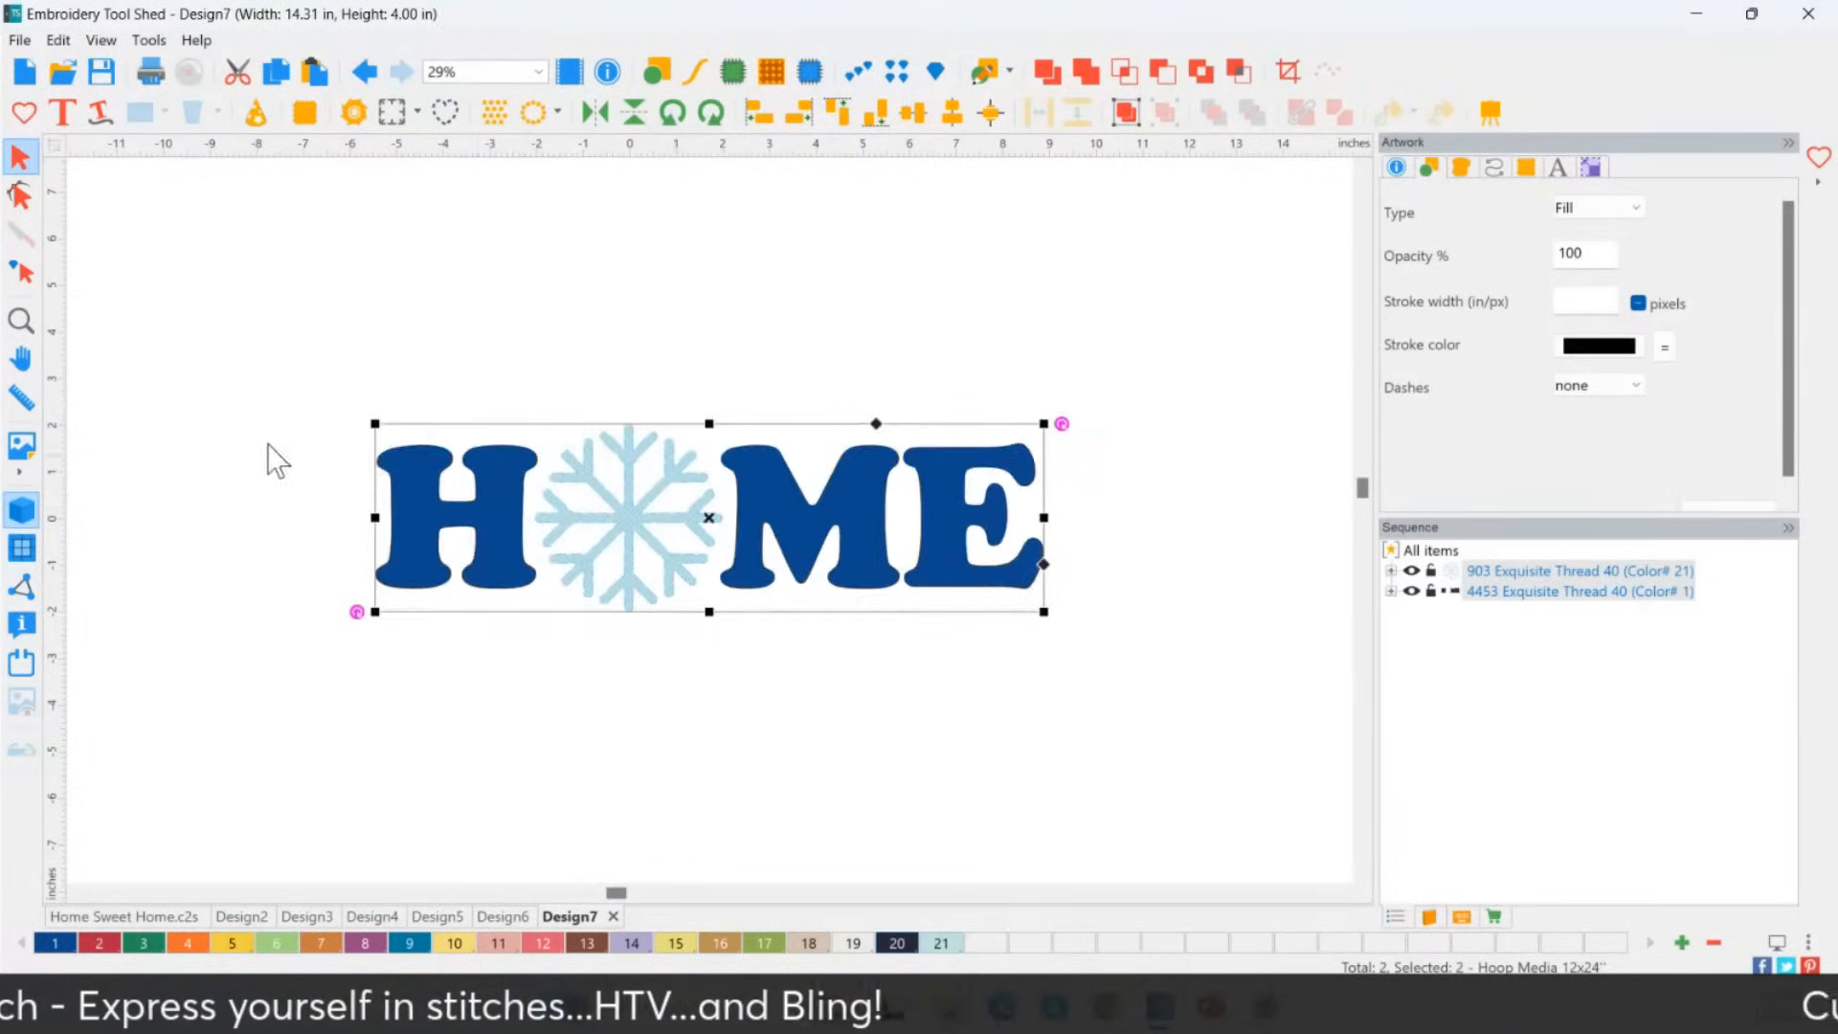
{"action": "left_click", "coordinate": [21, 321]}
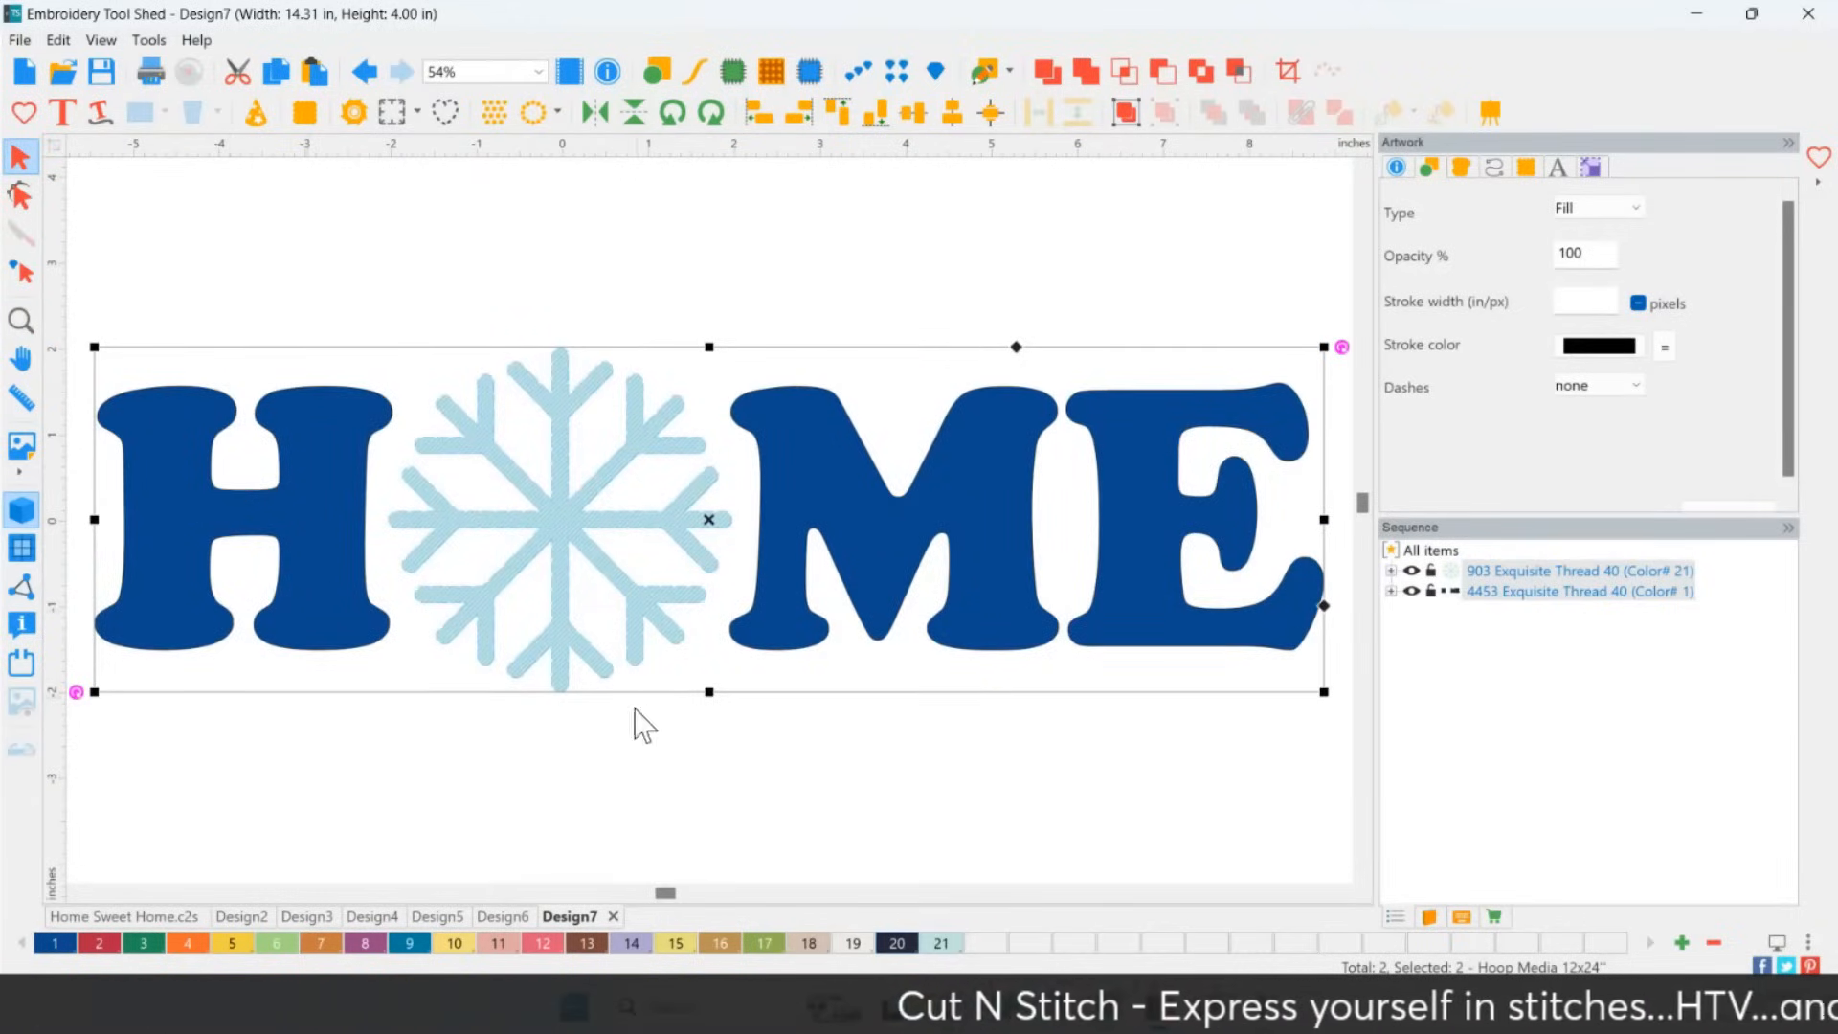
{"action": "left_click", "coordinate": [621, 730]}
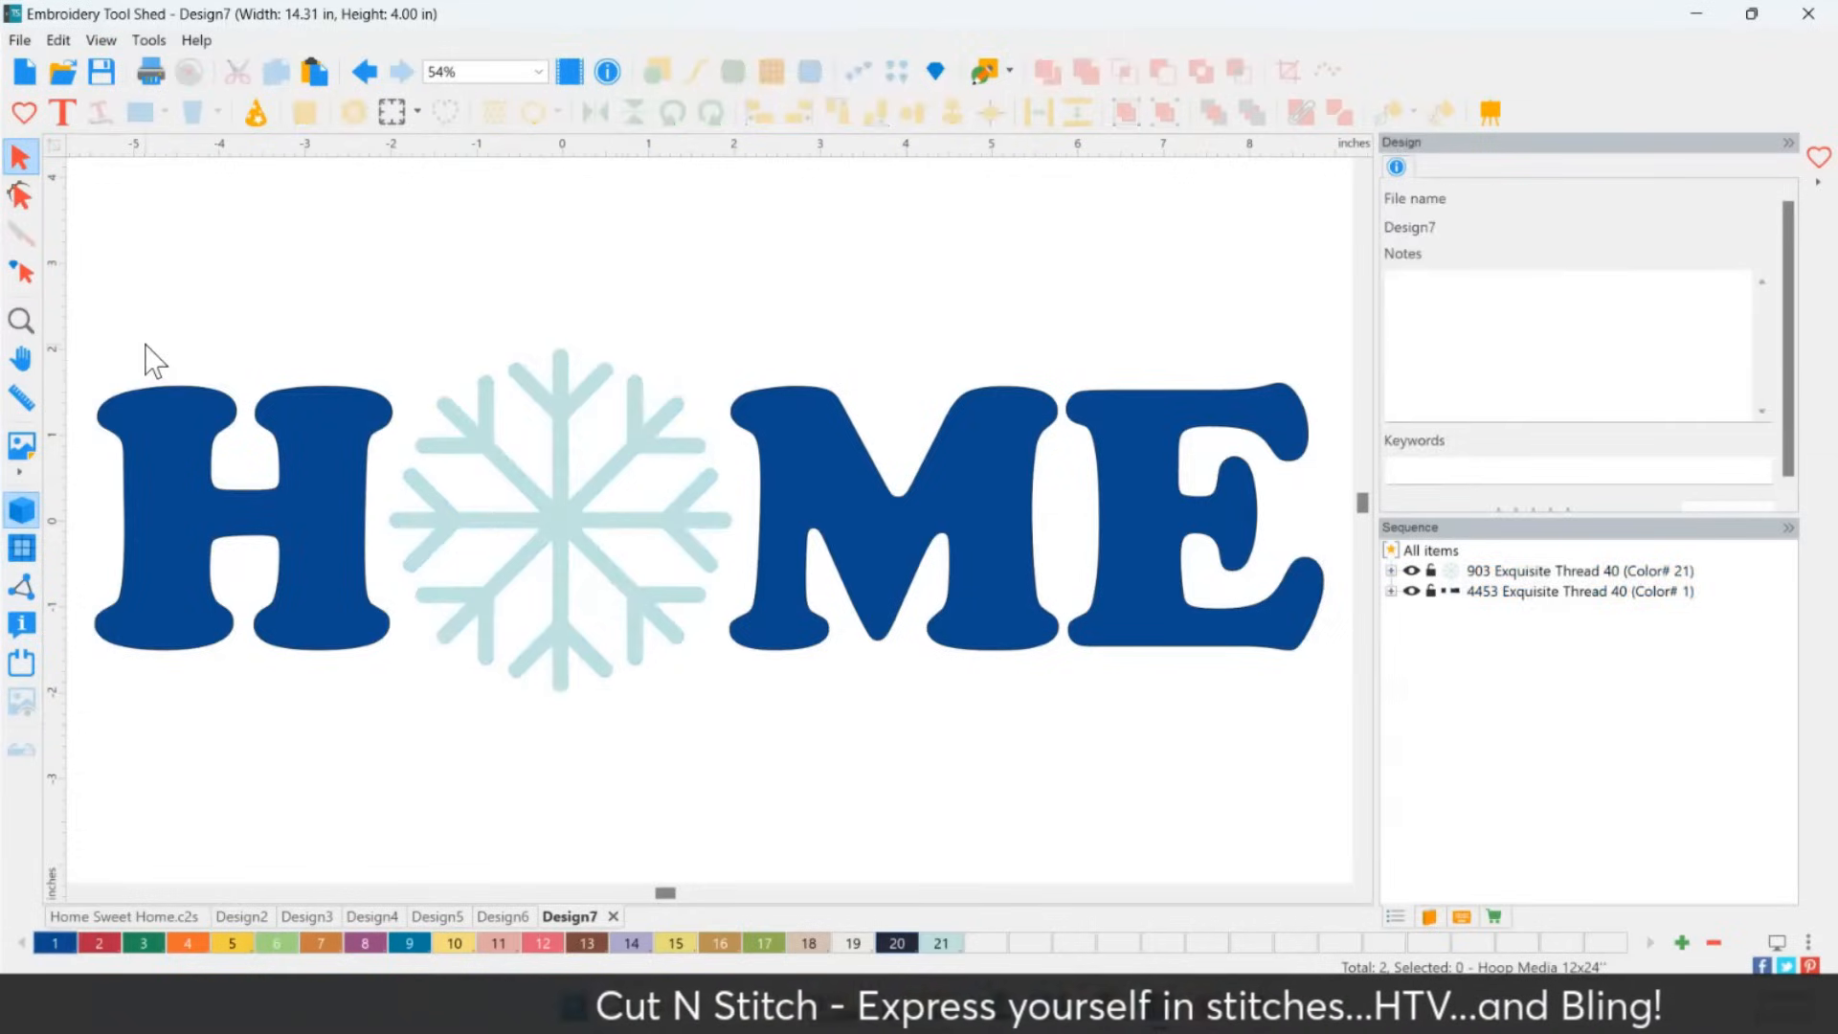
Convert the HME letters and the snowflake together from artwork to standard applique.
{"action": "left_click_drag", "start_coordinate": [76, 259], "coordinate": [1340, 786]}
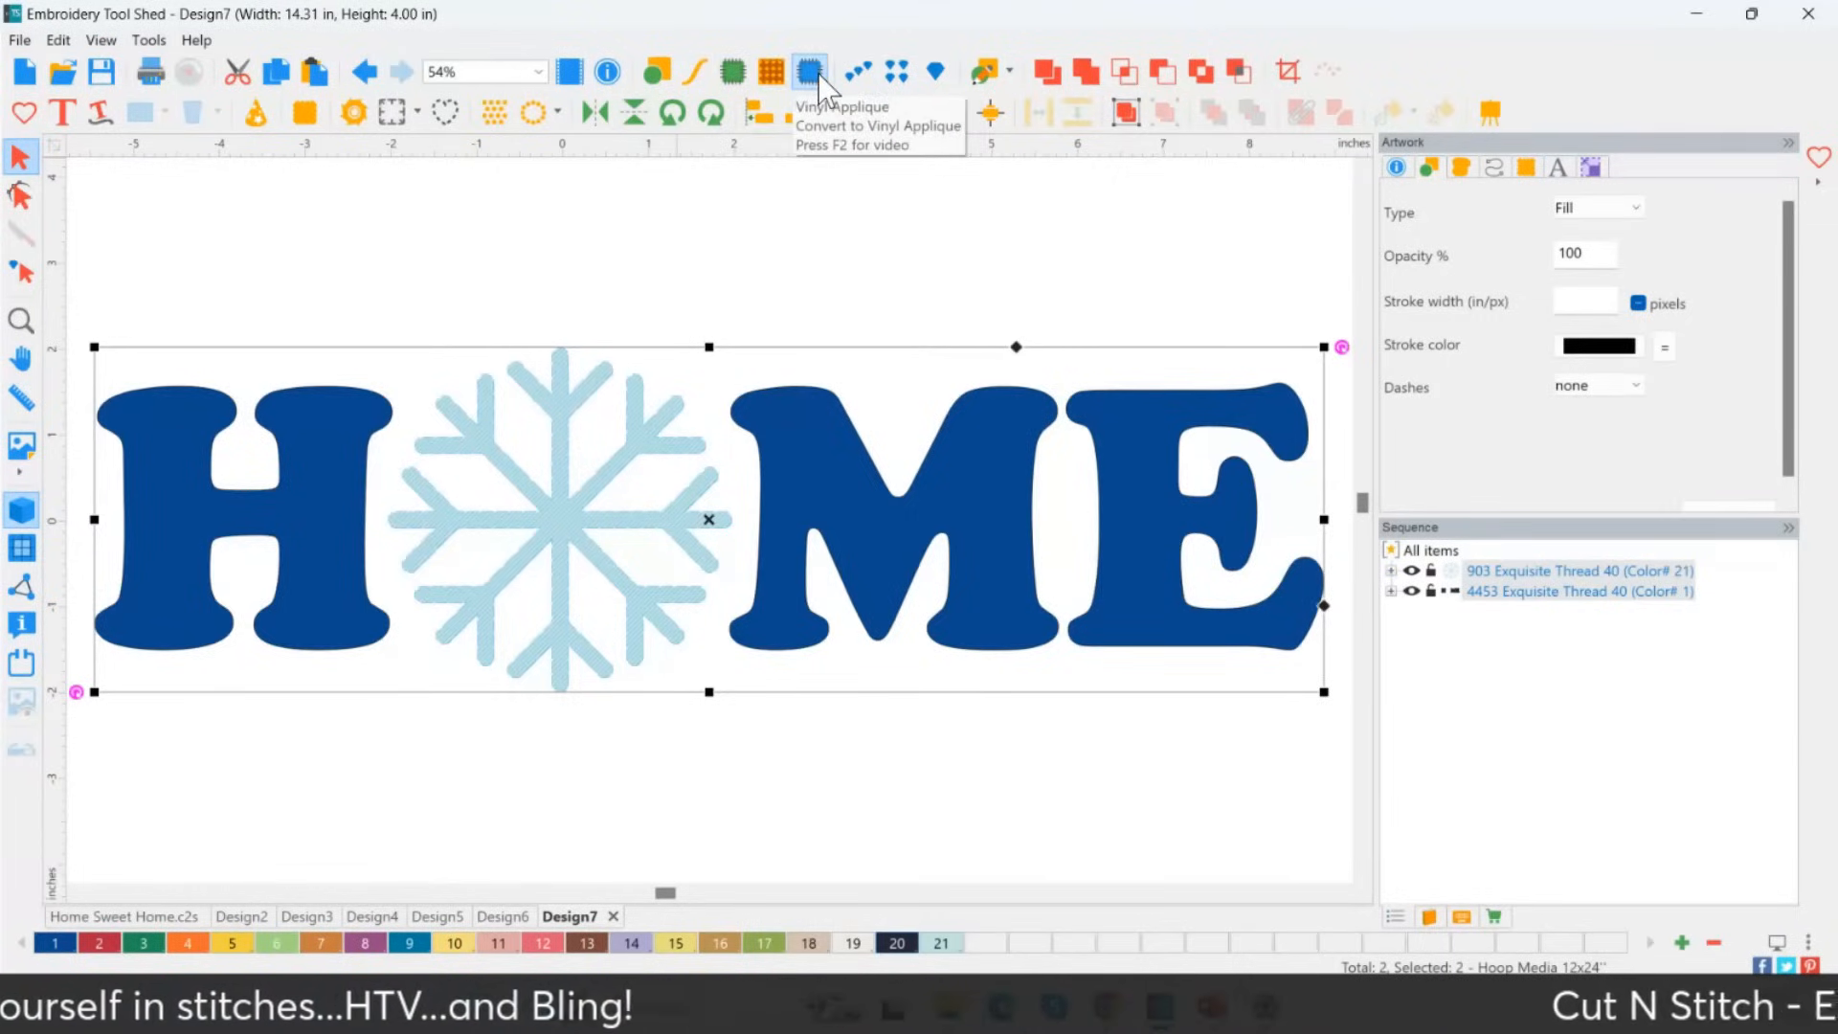
{"action": "left_click", "coordinate": [735, 71]}
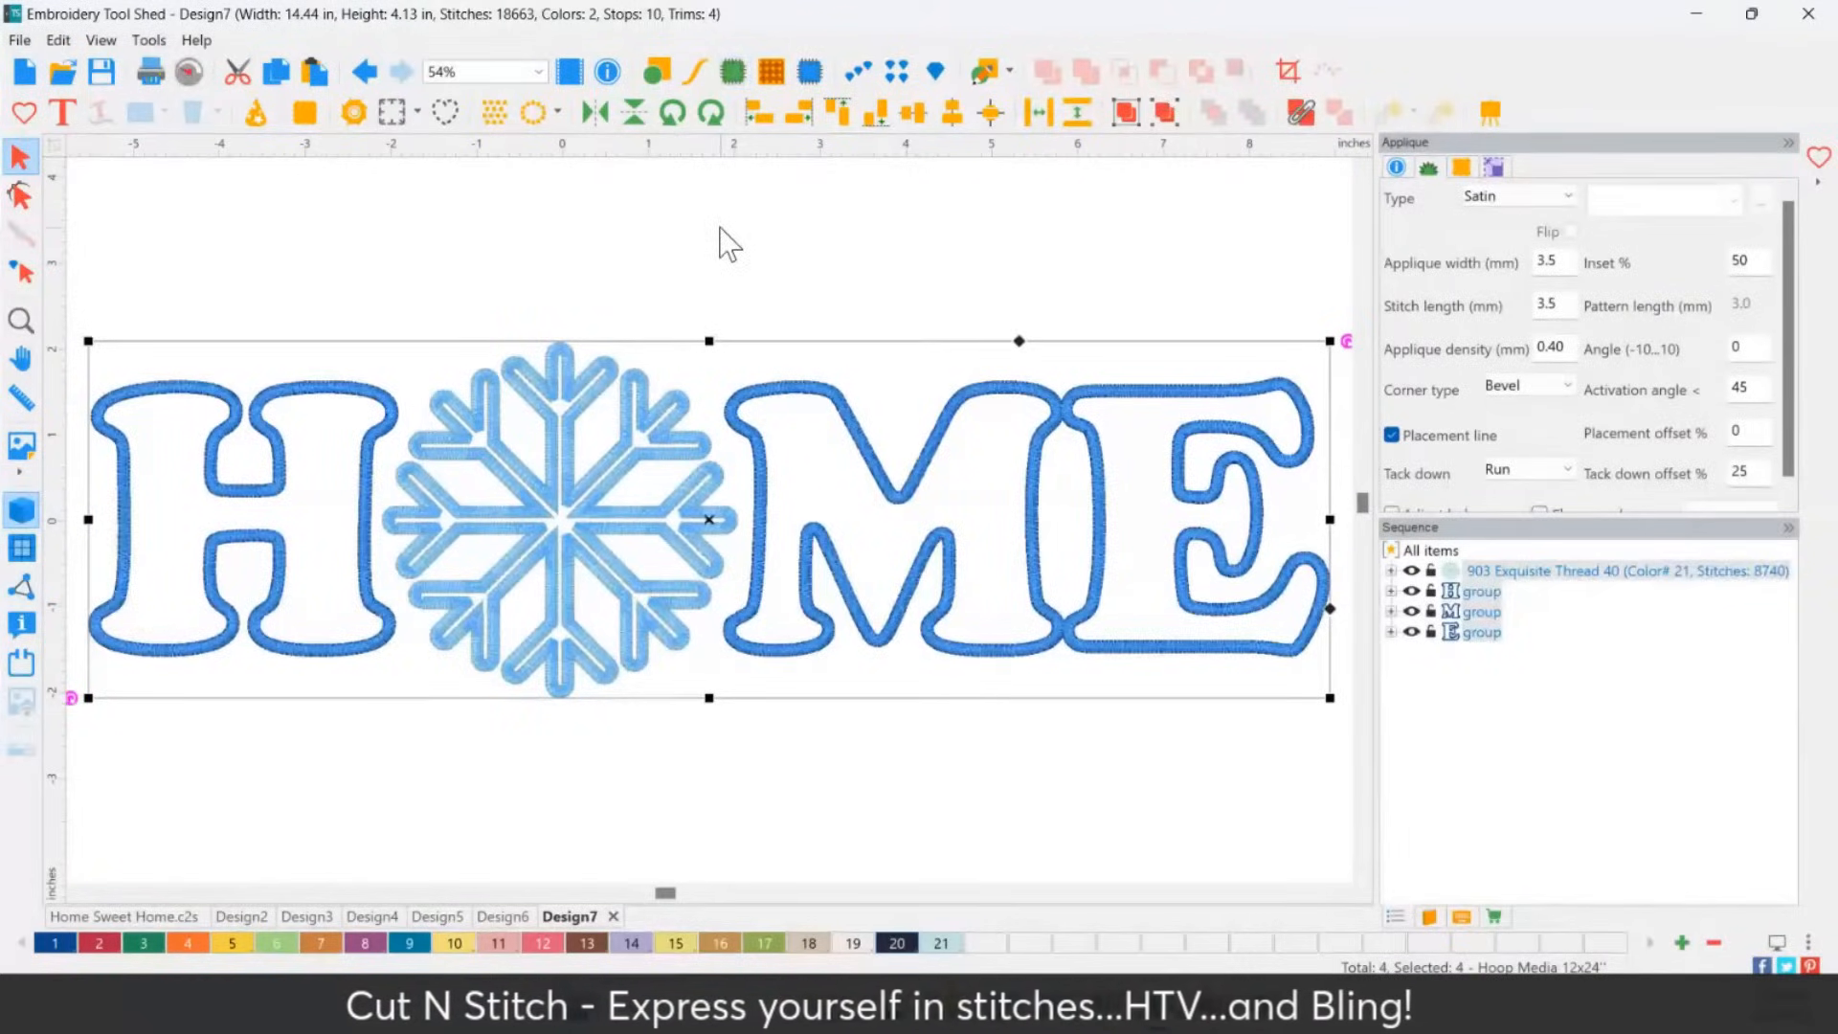
{"action": "left_click", "coordinate": [720, 228]}
Run the stitch simulation of the applique design through to its last stitch.
{"action": "left_click", "coordinate": [189, 72]}
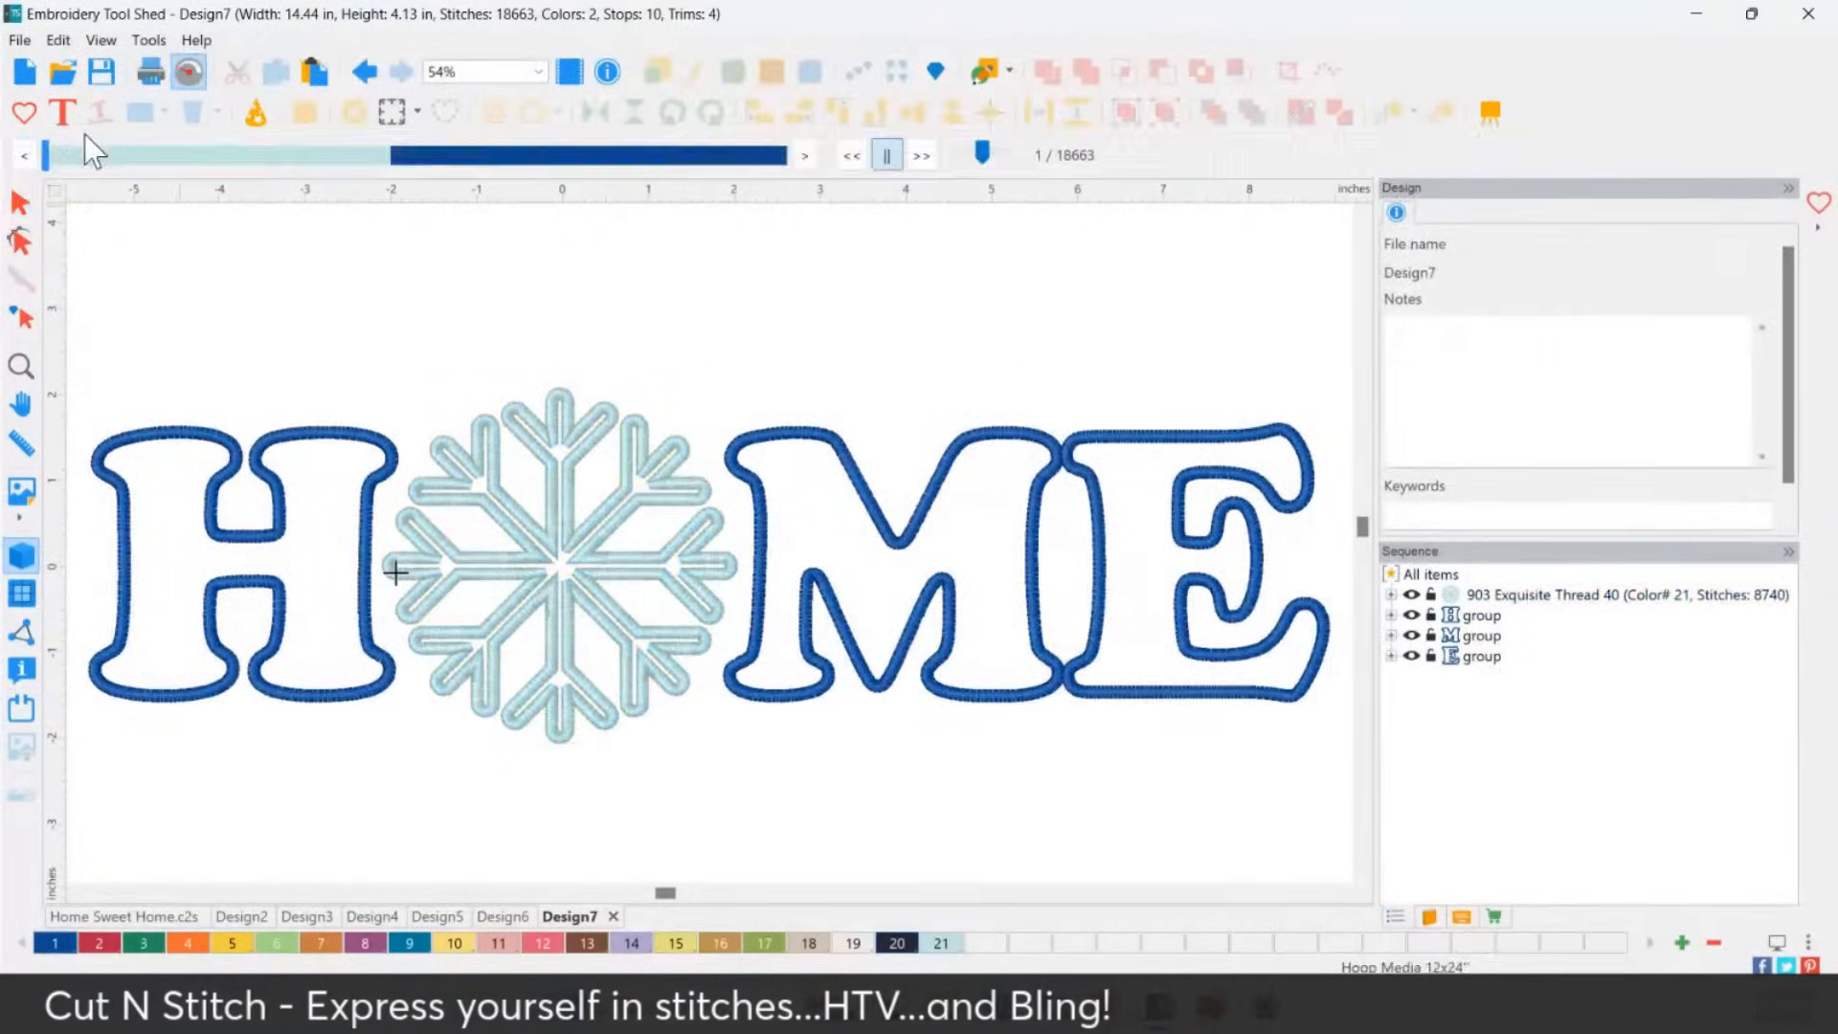
{"action": "left_click_drag", "start_coordinate": [46, 158], "coordinate": [1076, 256]}
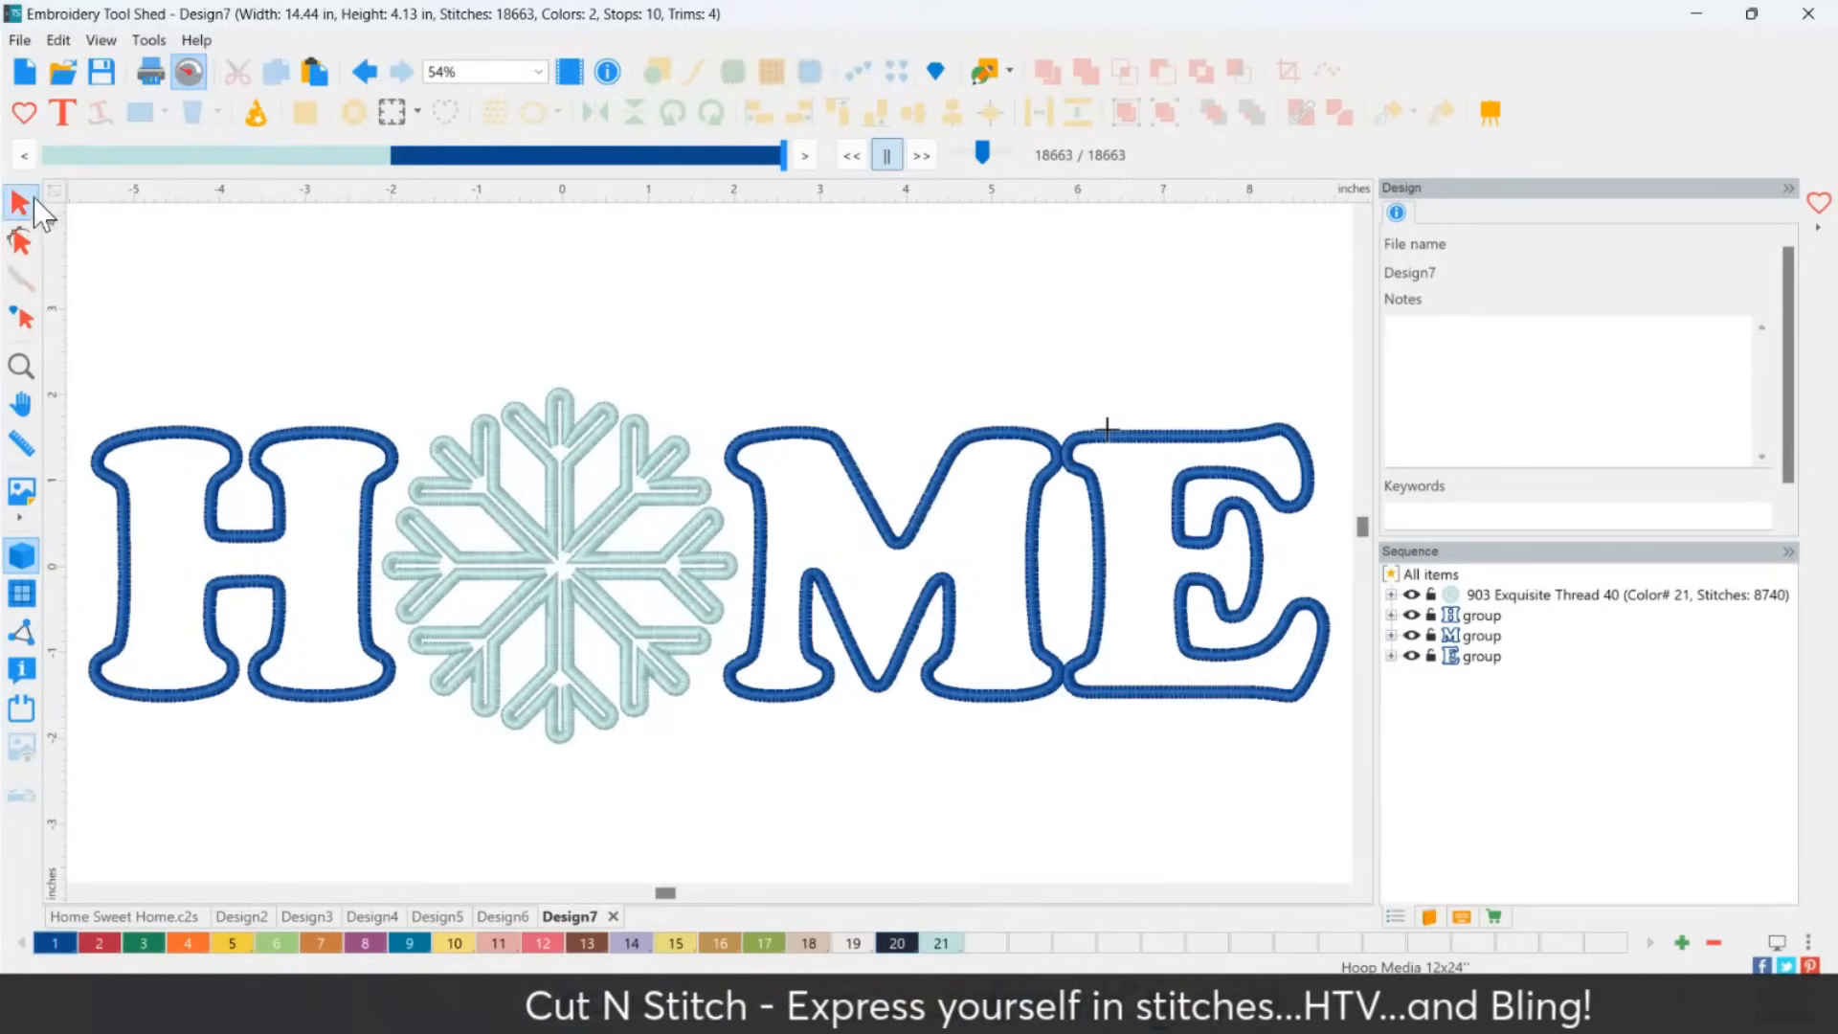
{"action": "left_click", "coordinate": [29, 205]}
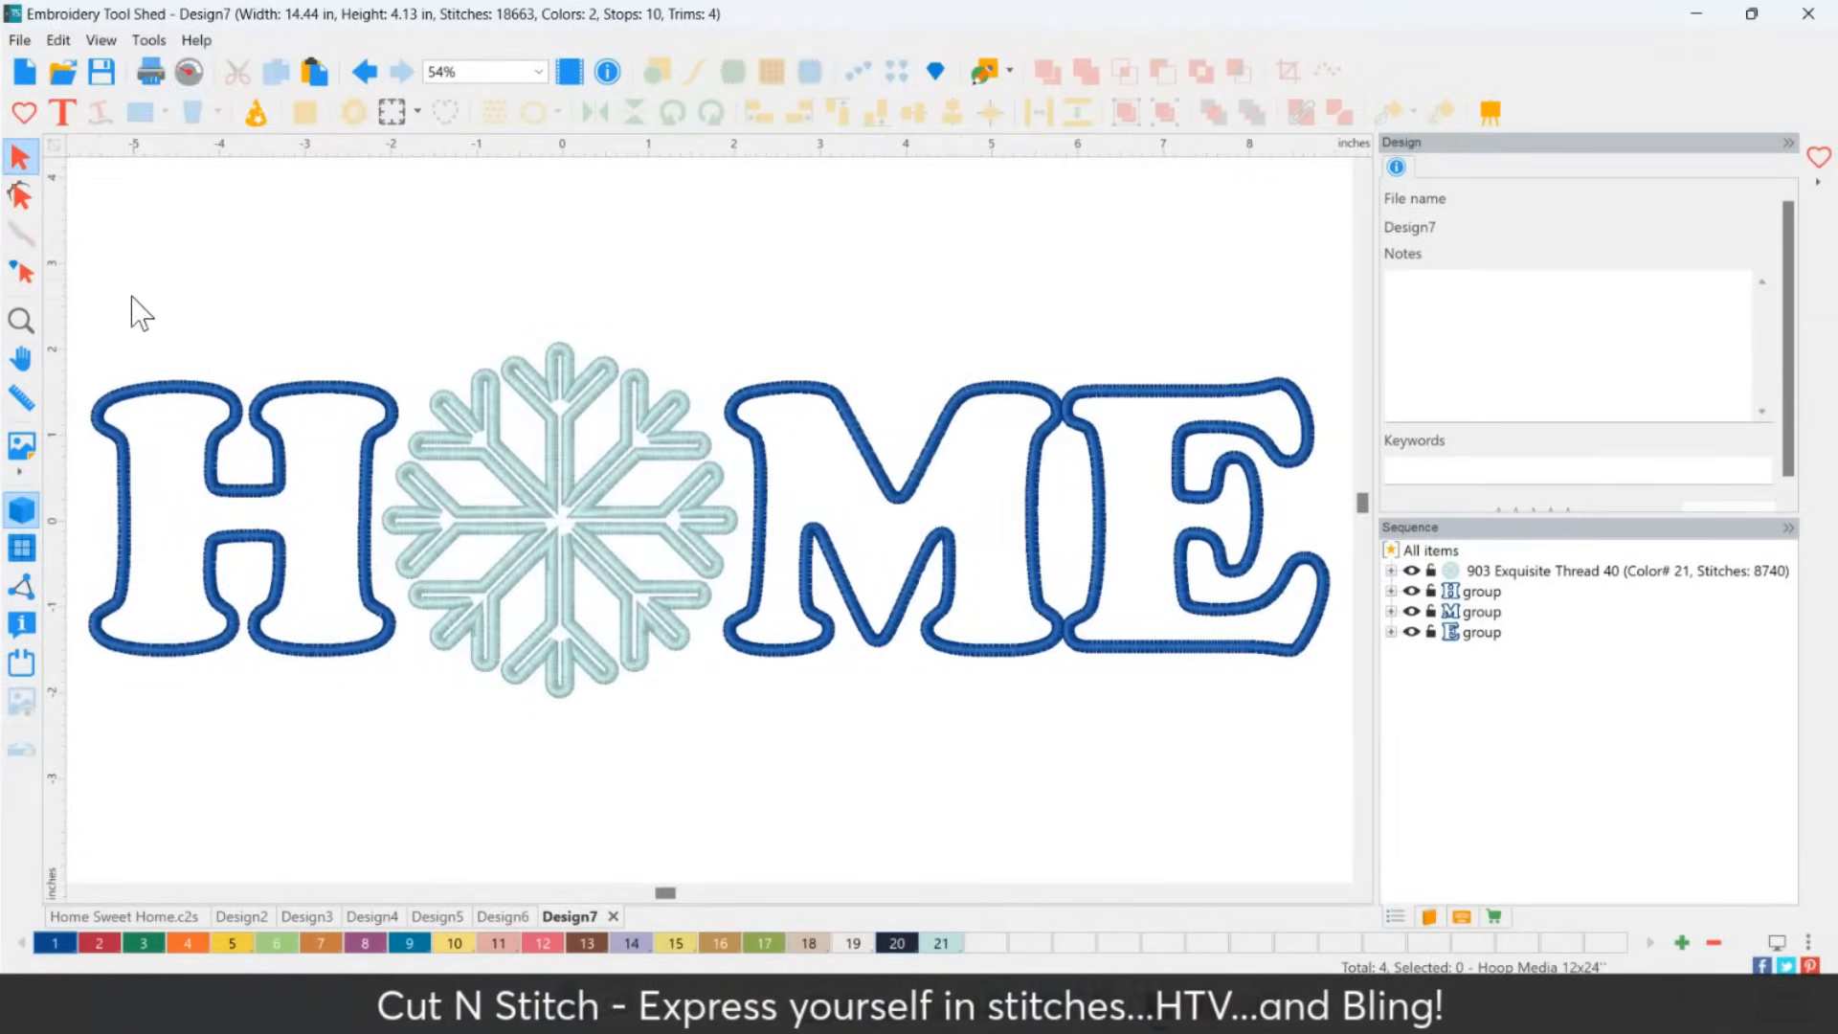
Convert only the snowflake from applique back to artwork and set its artwork type to Fill.
{"action": "left_click", "coordinate": [523, 475]}
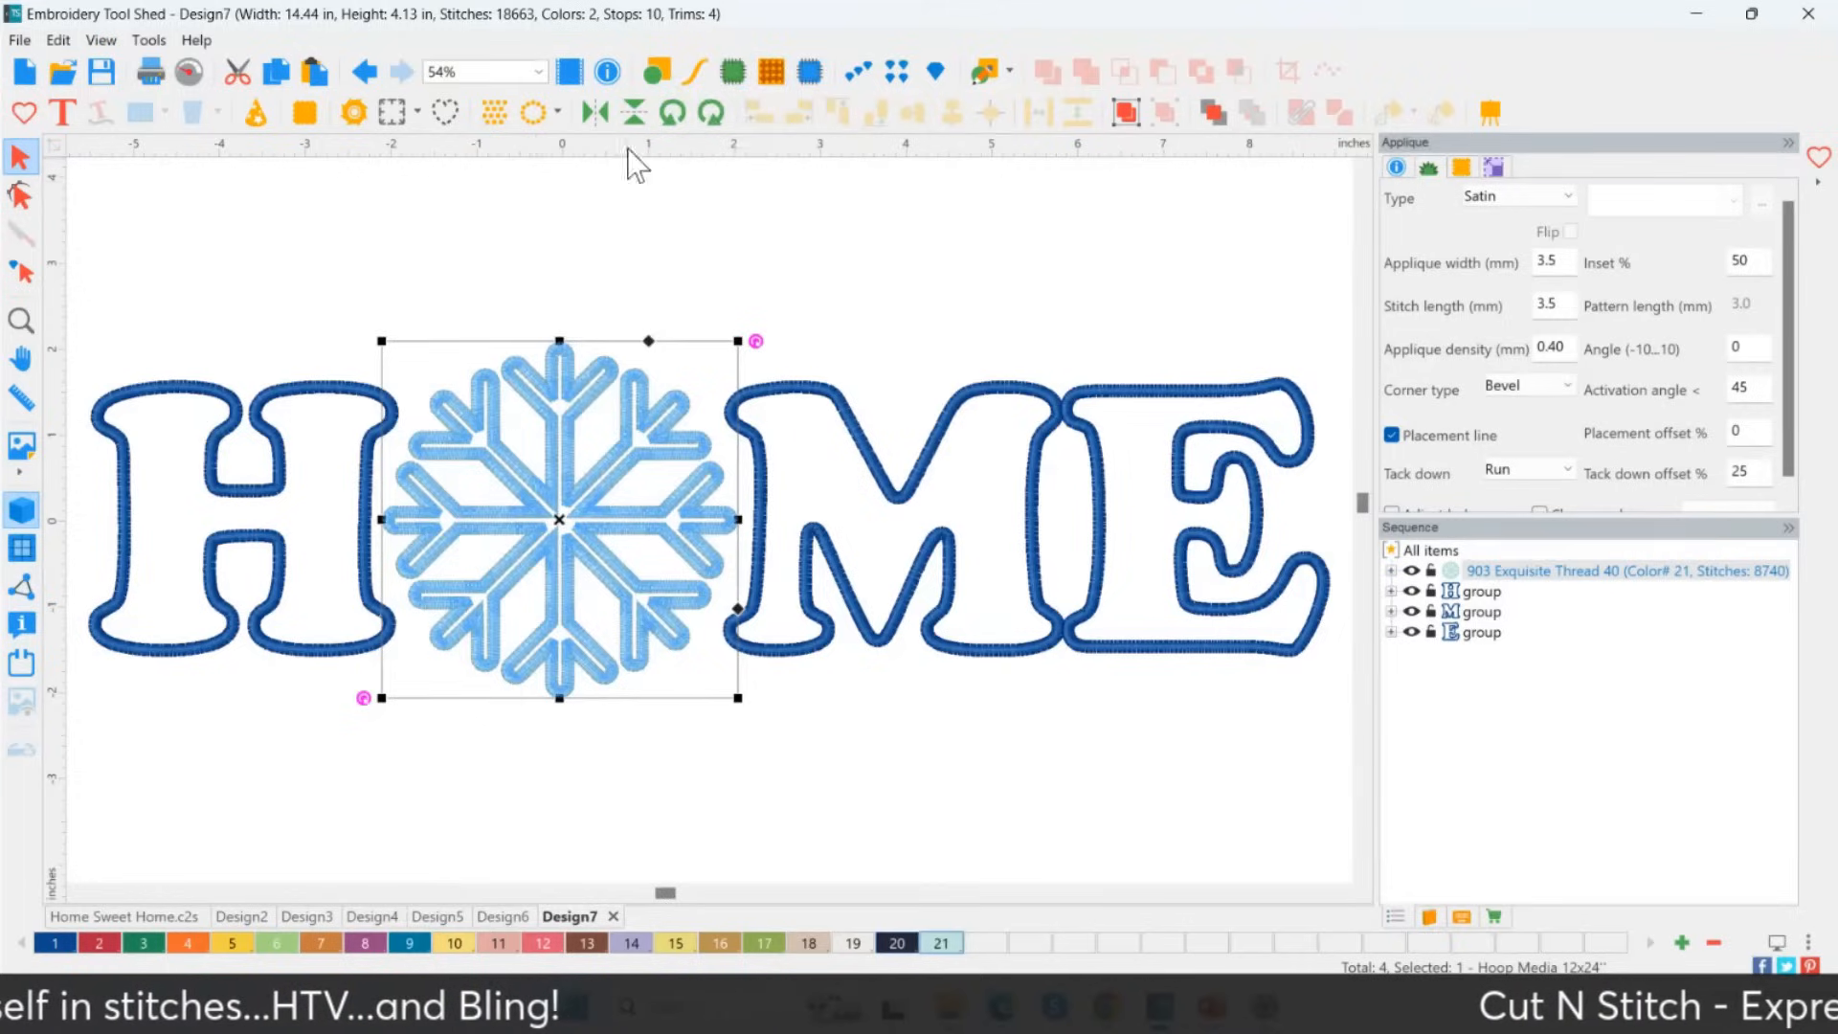
{"action": "left_click", "coordinate": [659, 72]}
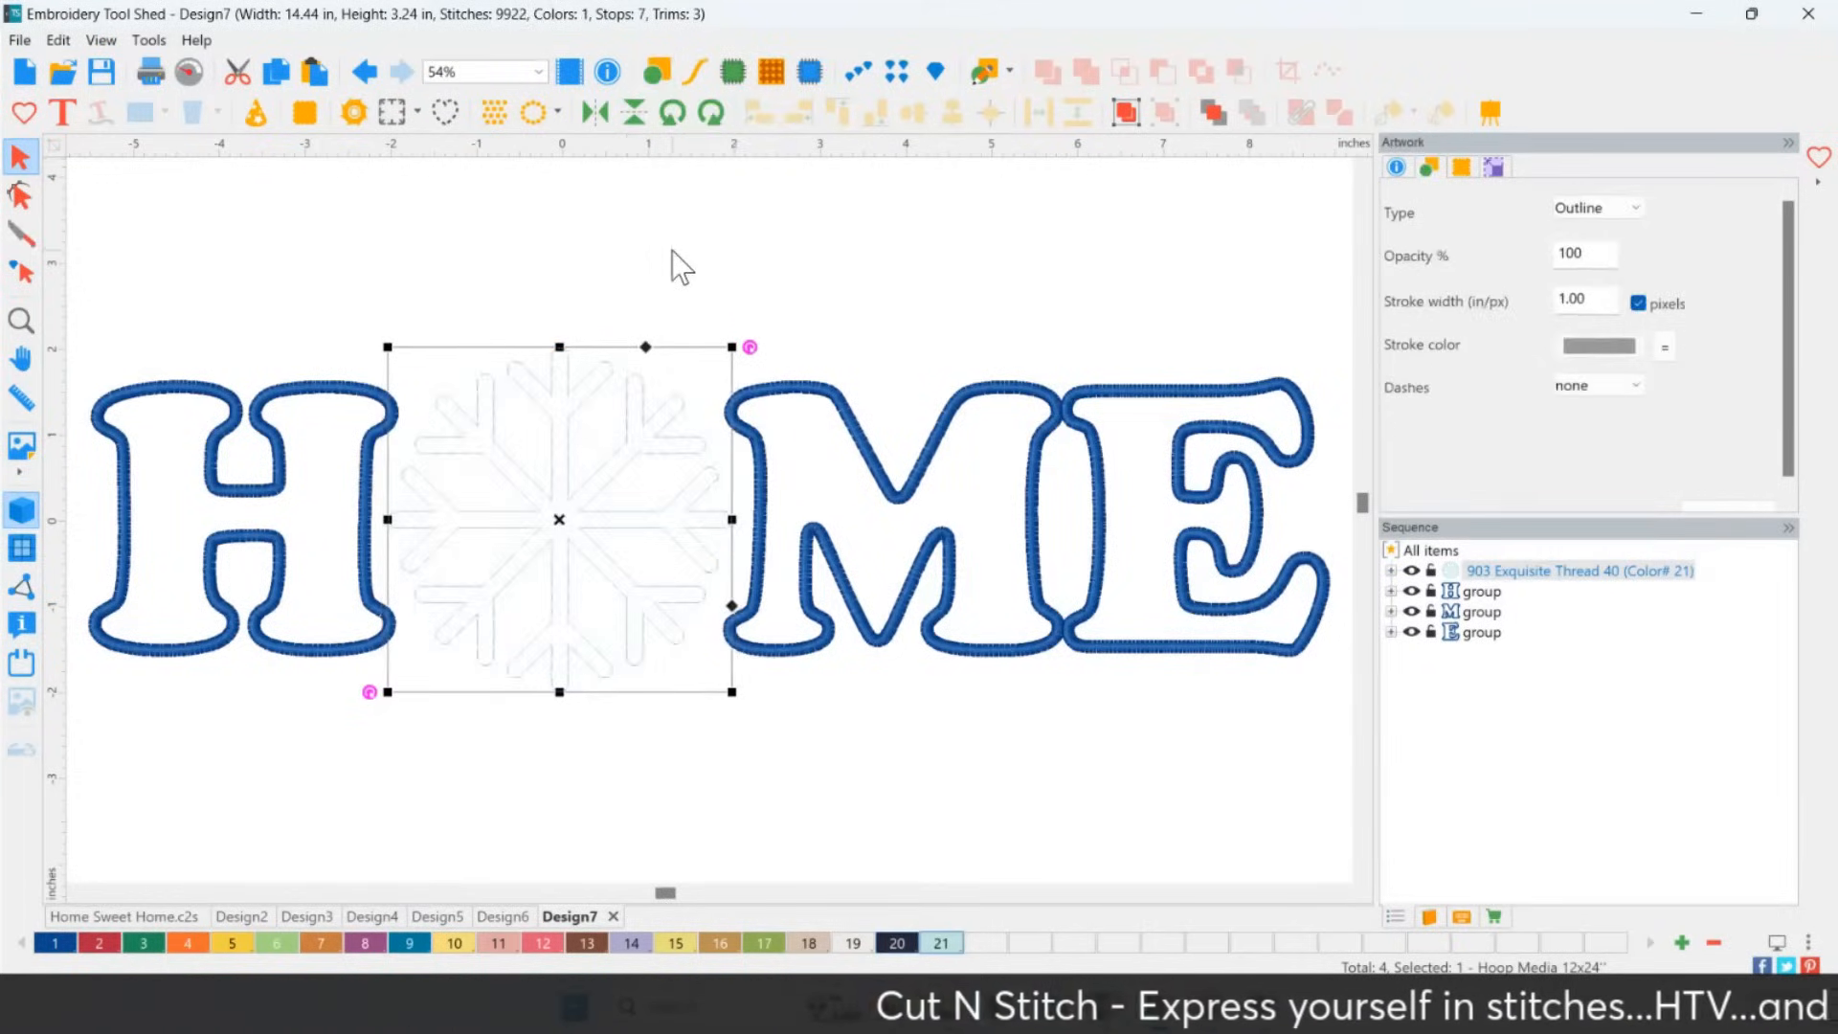
{"action": "left_click", "coordinate": [1579, 207]}
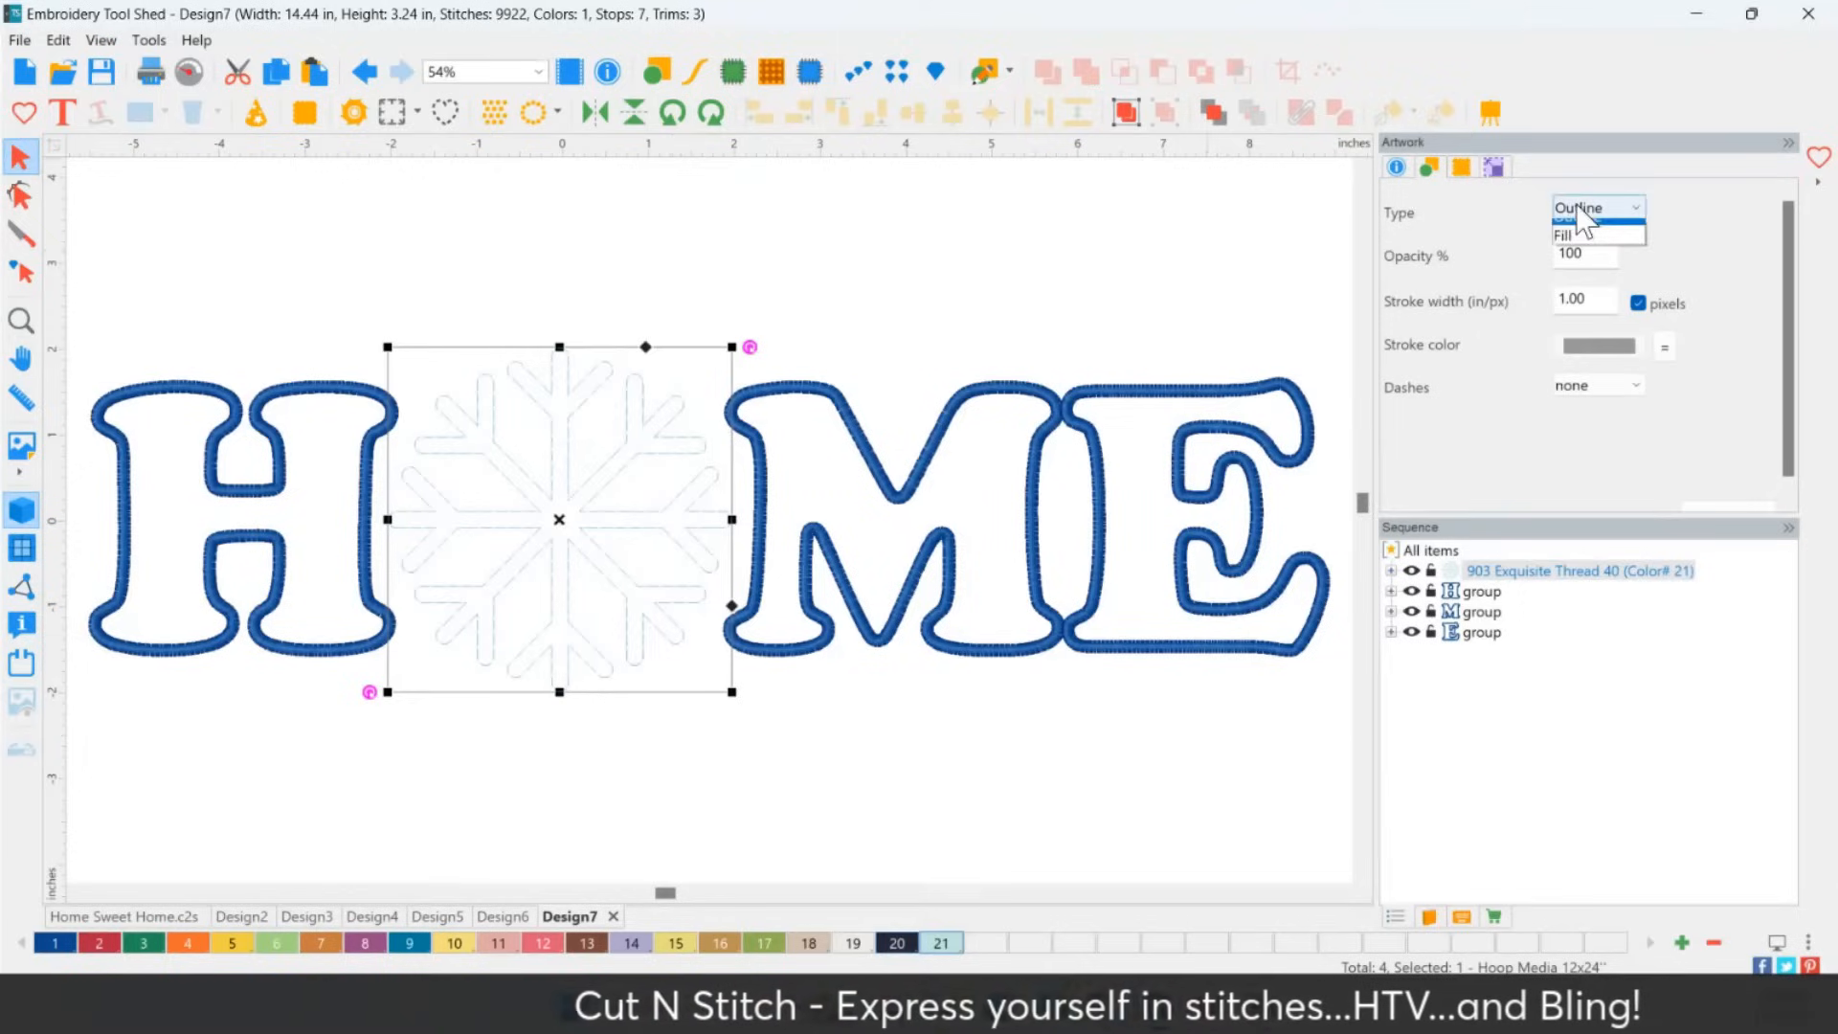
{"action": "left_click", "coordinate": [1589, 235]}
{"action": "left_click", "coordinate": [1724, 509]}
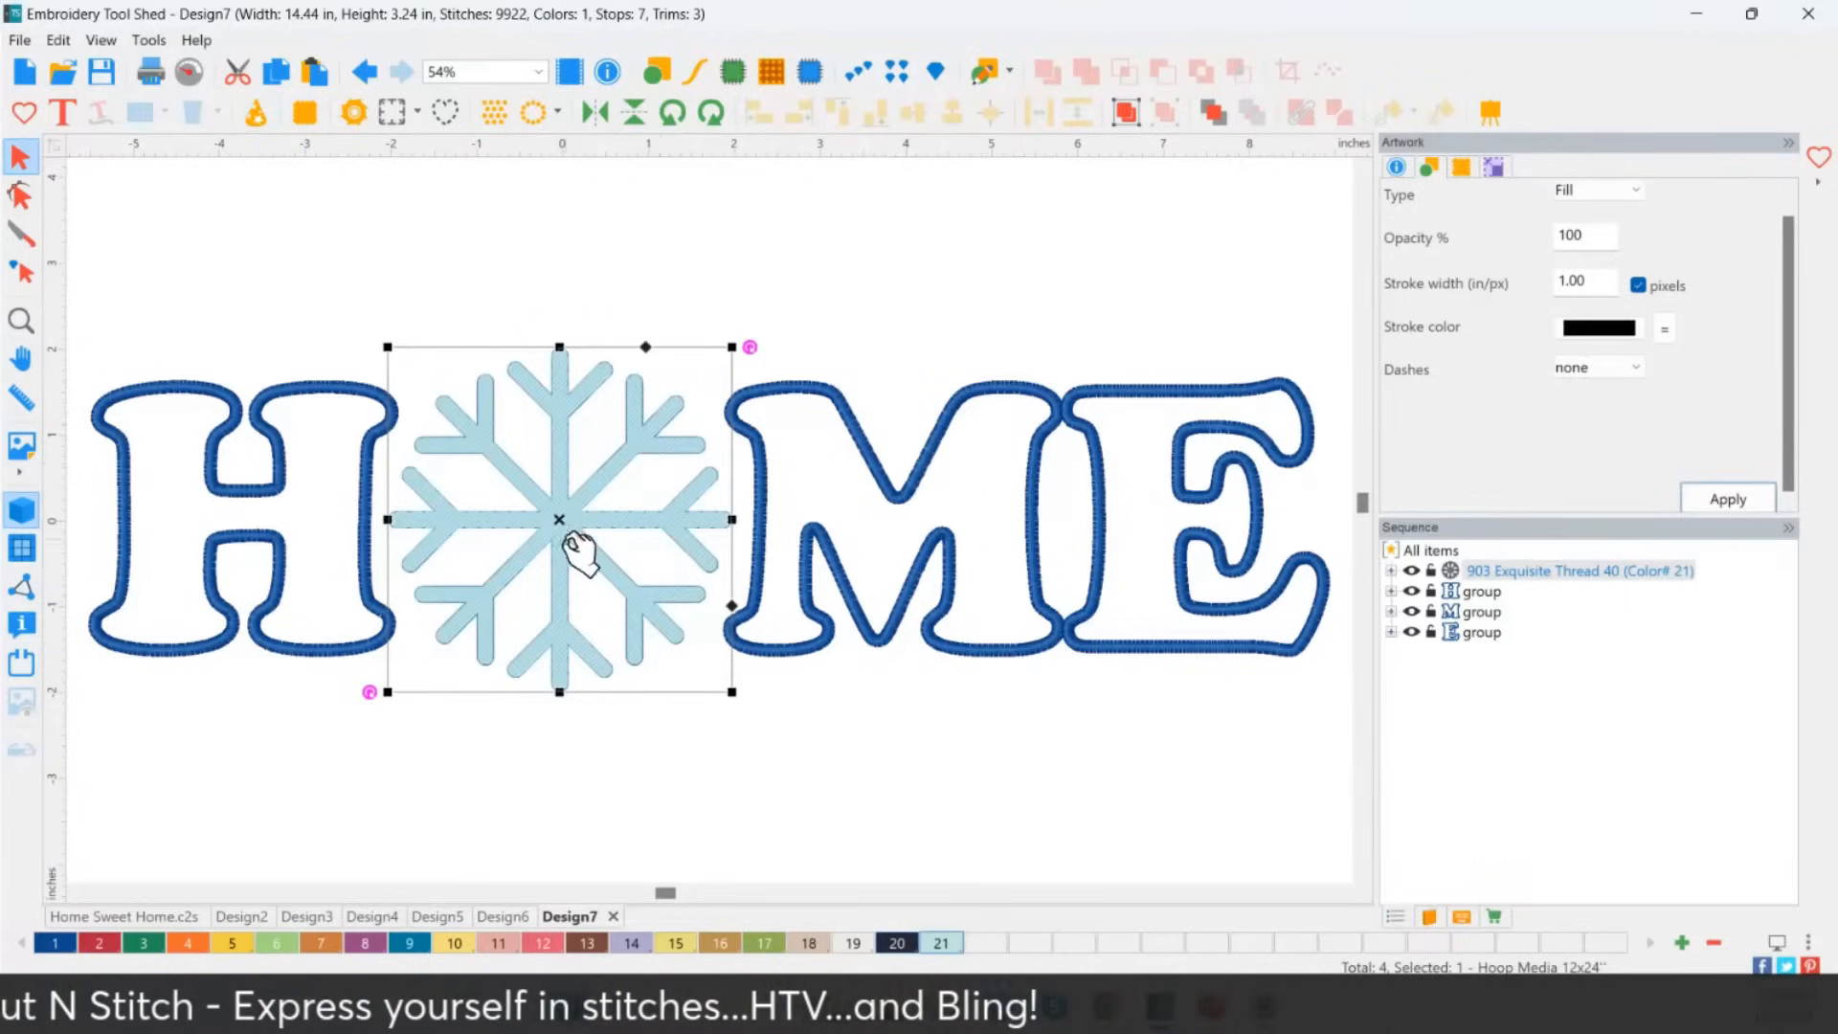
Auto digitize the filled snowflake artwork into embroidery stitches.
{"action": "left_click", "coordinate": [260, 113]}
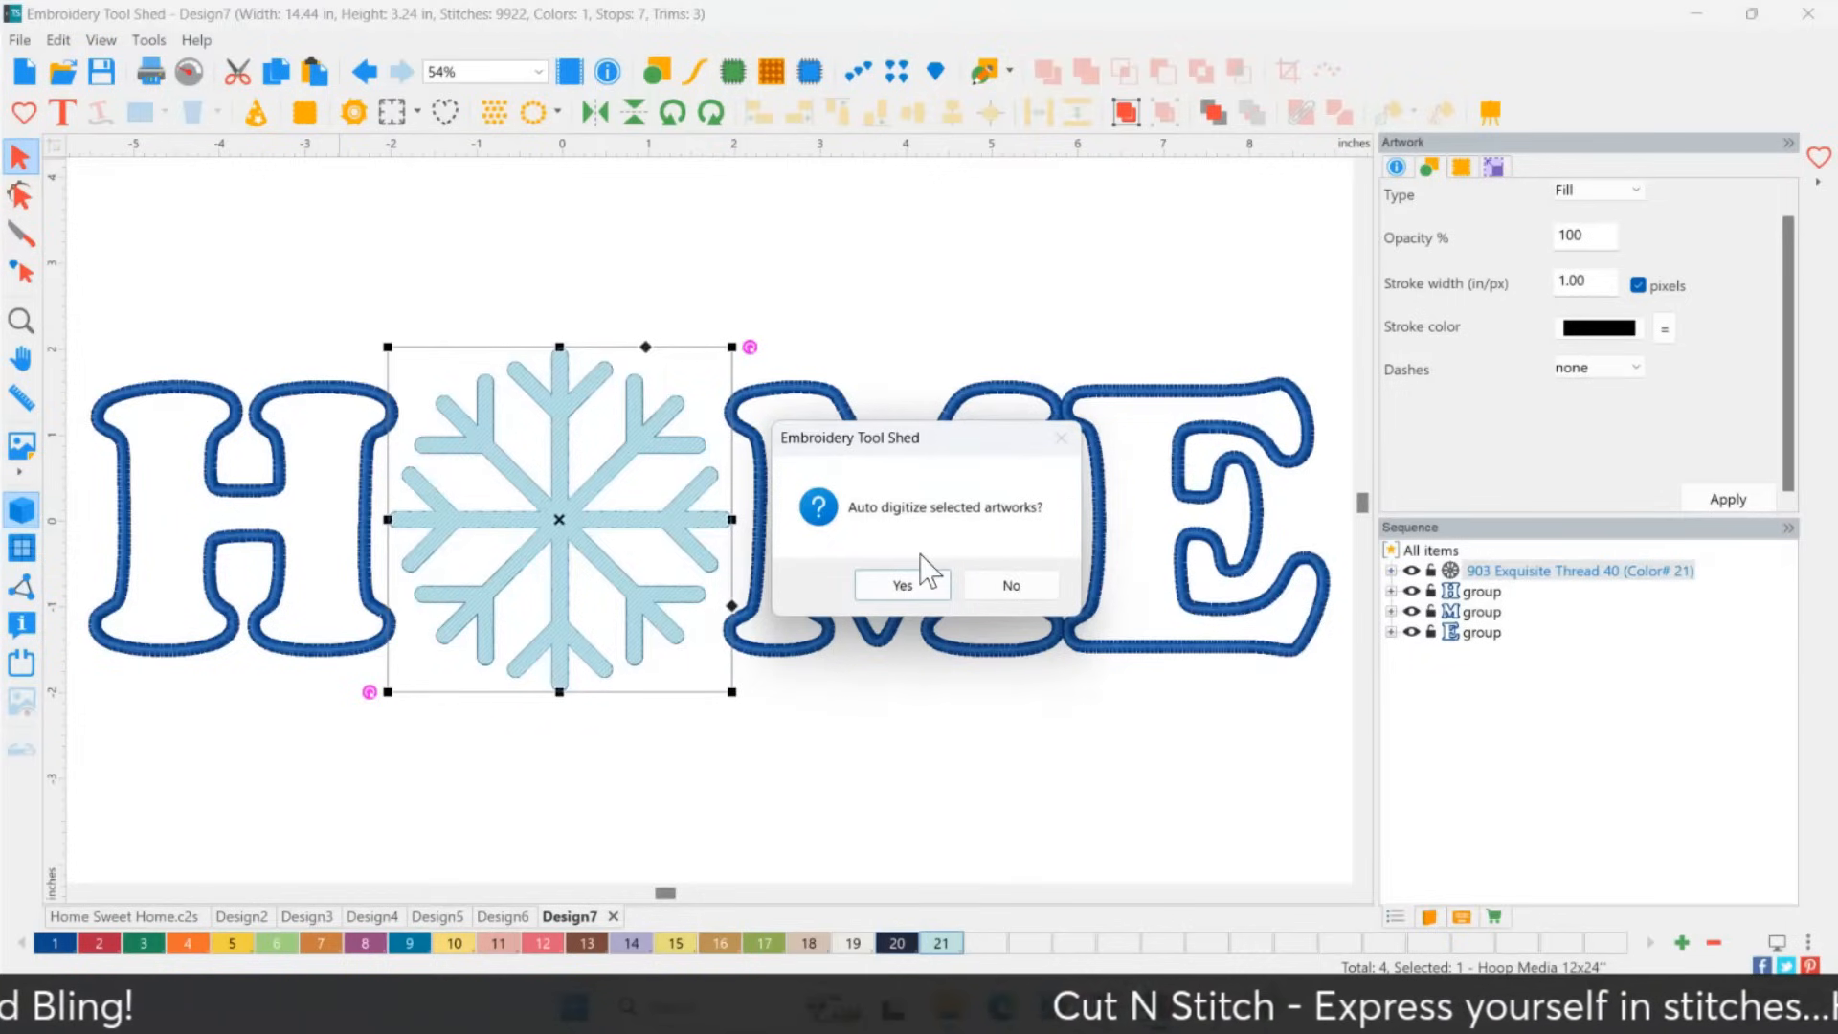
{"action": "left_click", "coordinate": [876, 577]}
{"action": "left_click", "coordinate": [727, 766]}
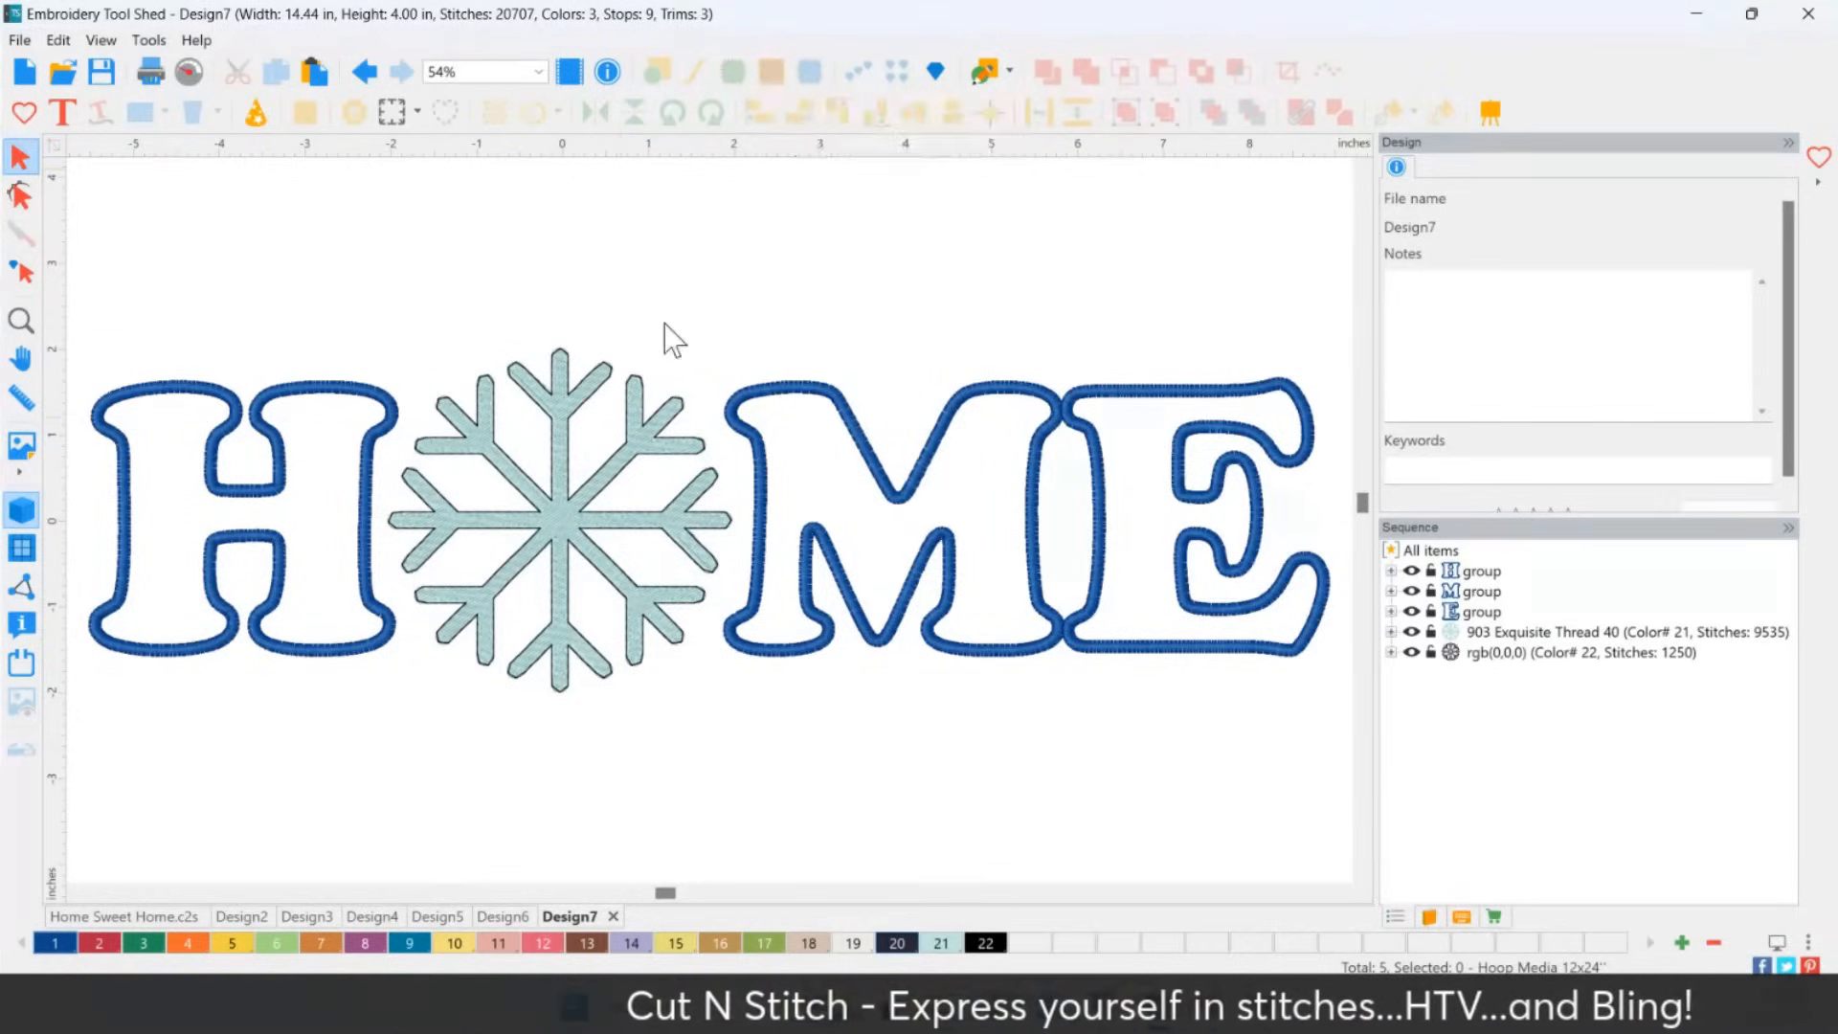
Convert the H, M and E letters to run stitches and return them to standard applique.
{"action": "left_click", "coordinate": [572, 427]}
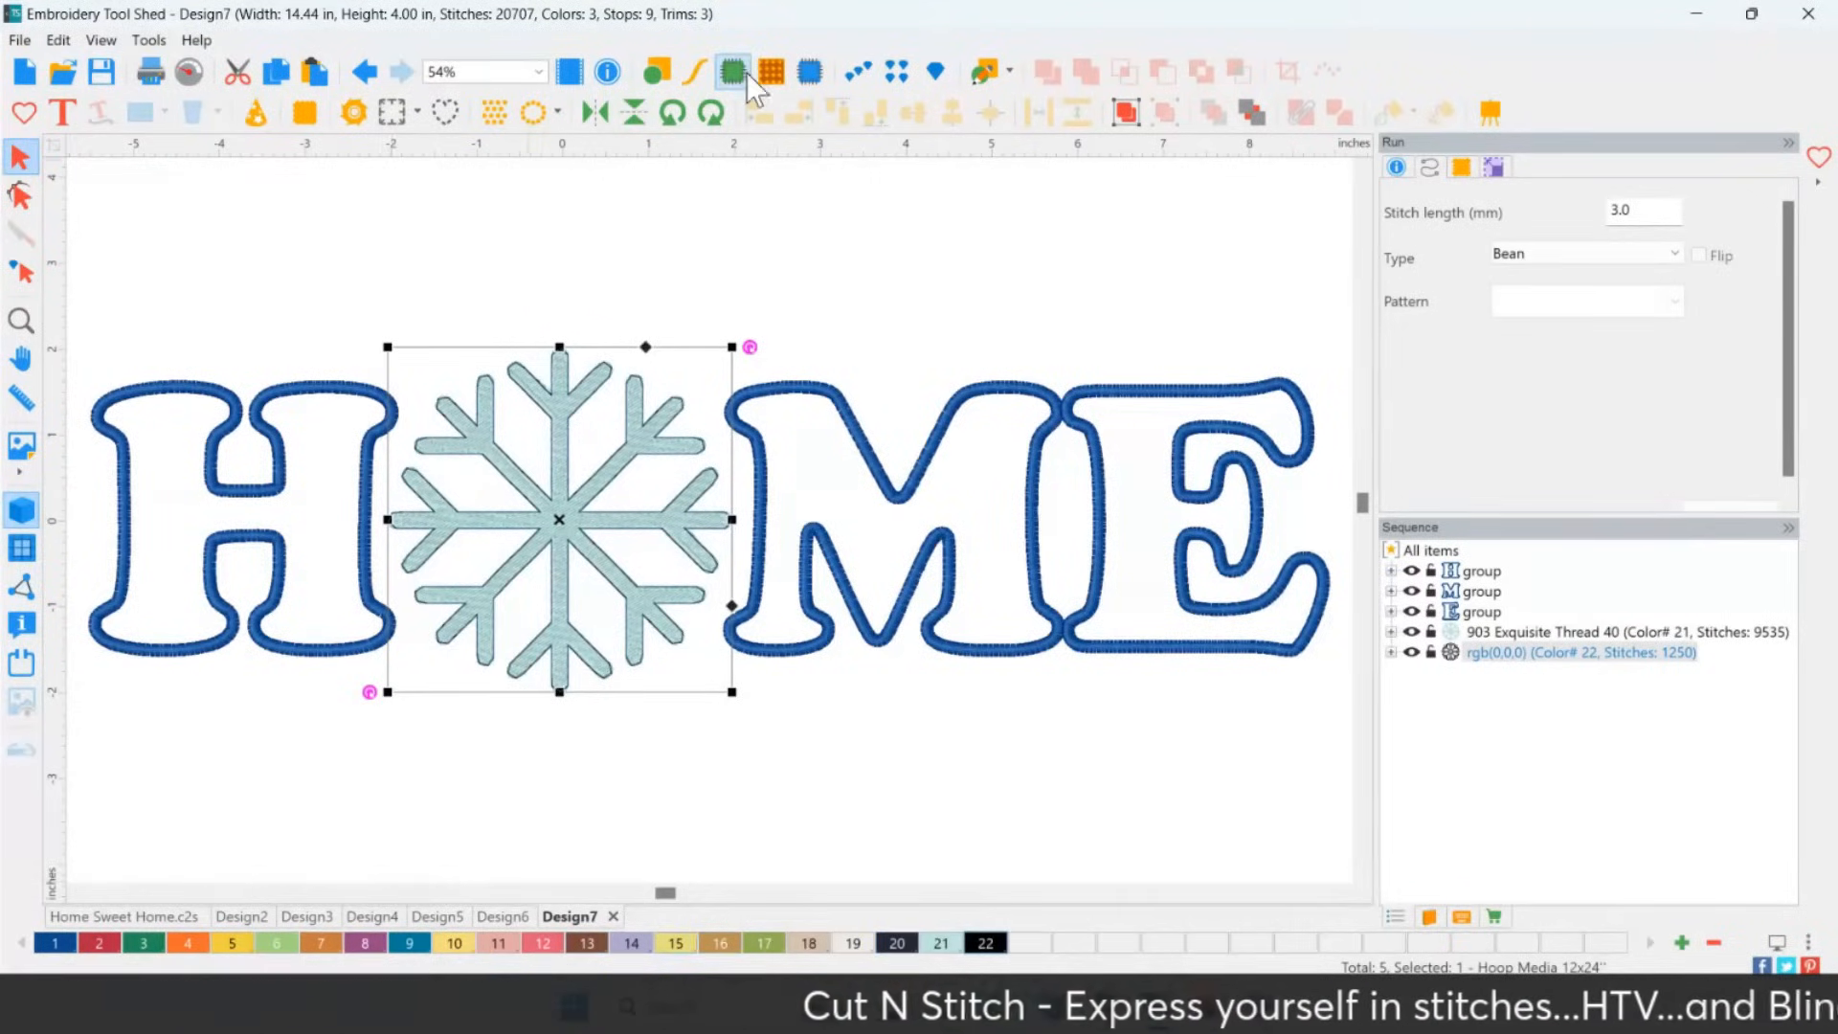
{"action": "key", "text": "ctrl+a"}
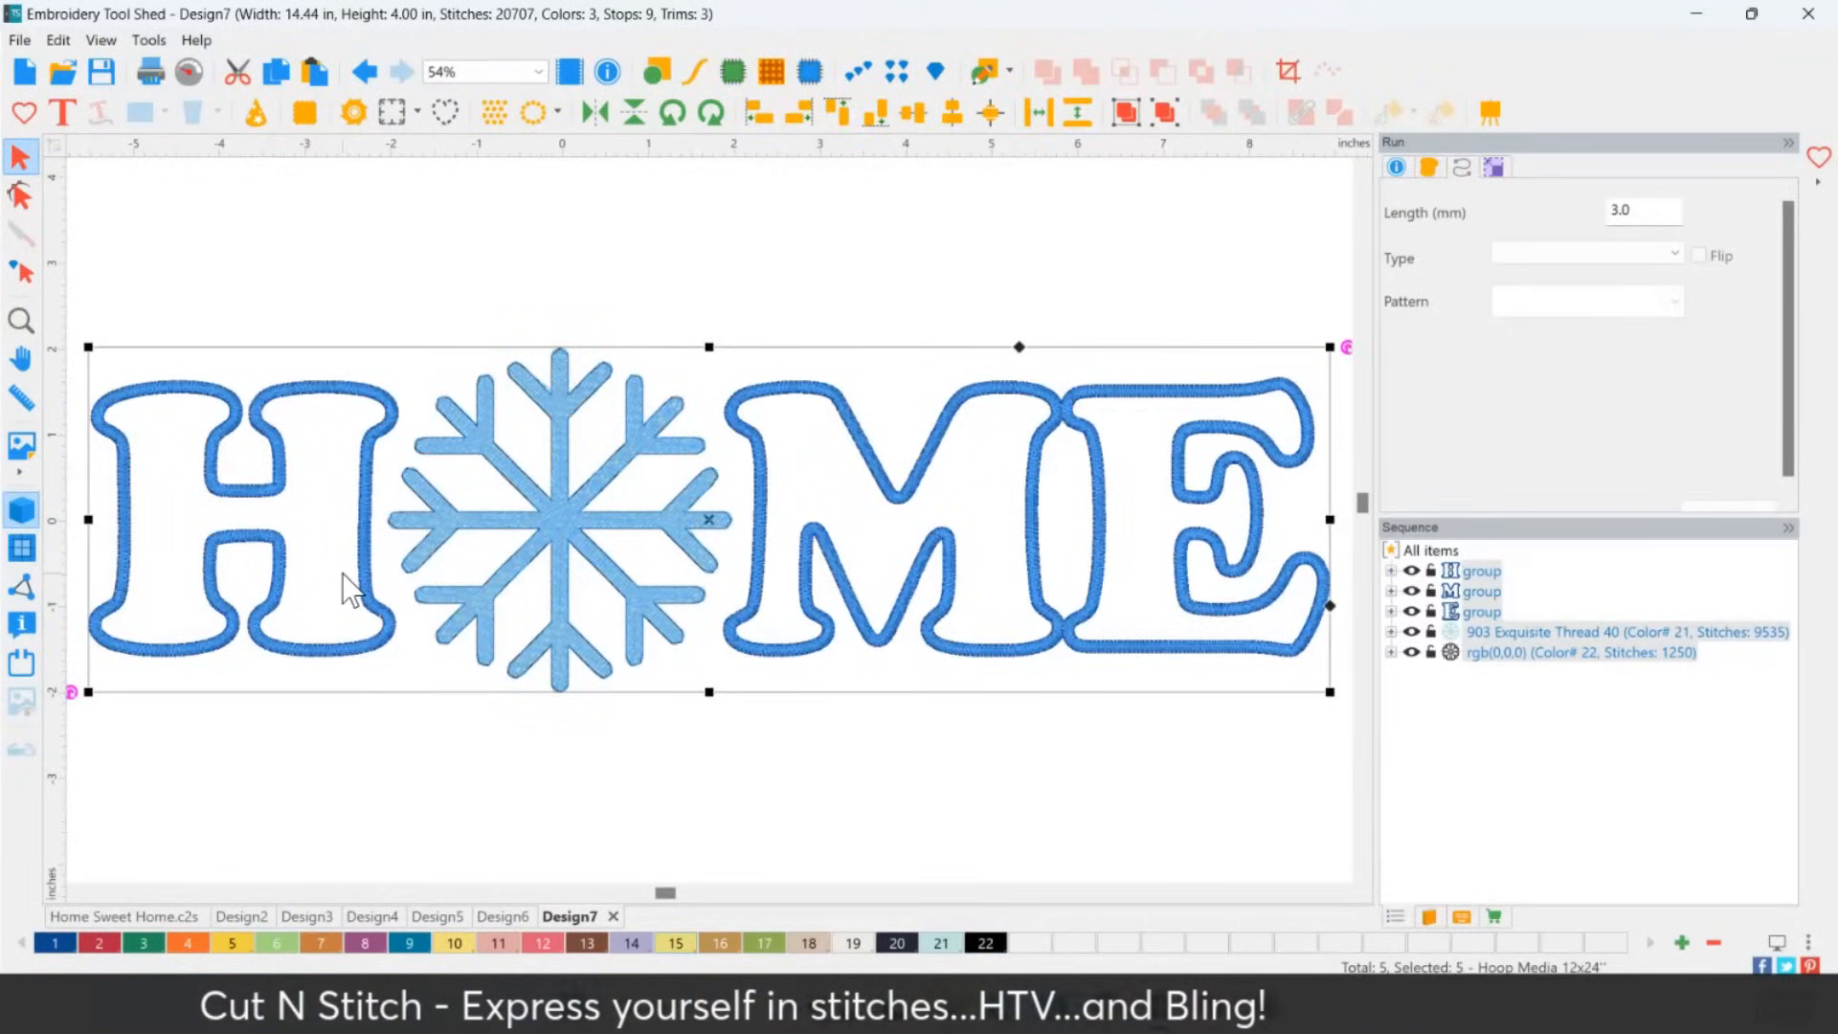
{"action": "left_click", "coordinate": [455, 398]}
{"action": "left_click", "coordinate": [372, 437]}
{"action": "left_click", "coordinate": [814, 412], "text": "shift"}
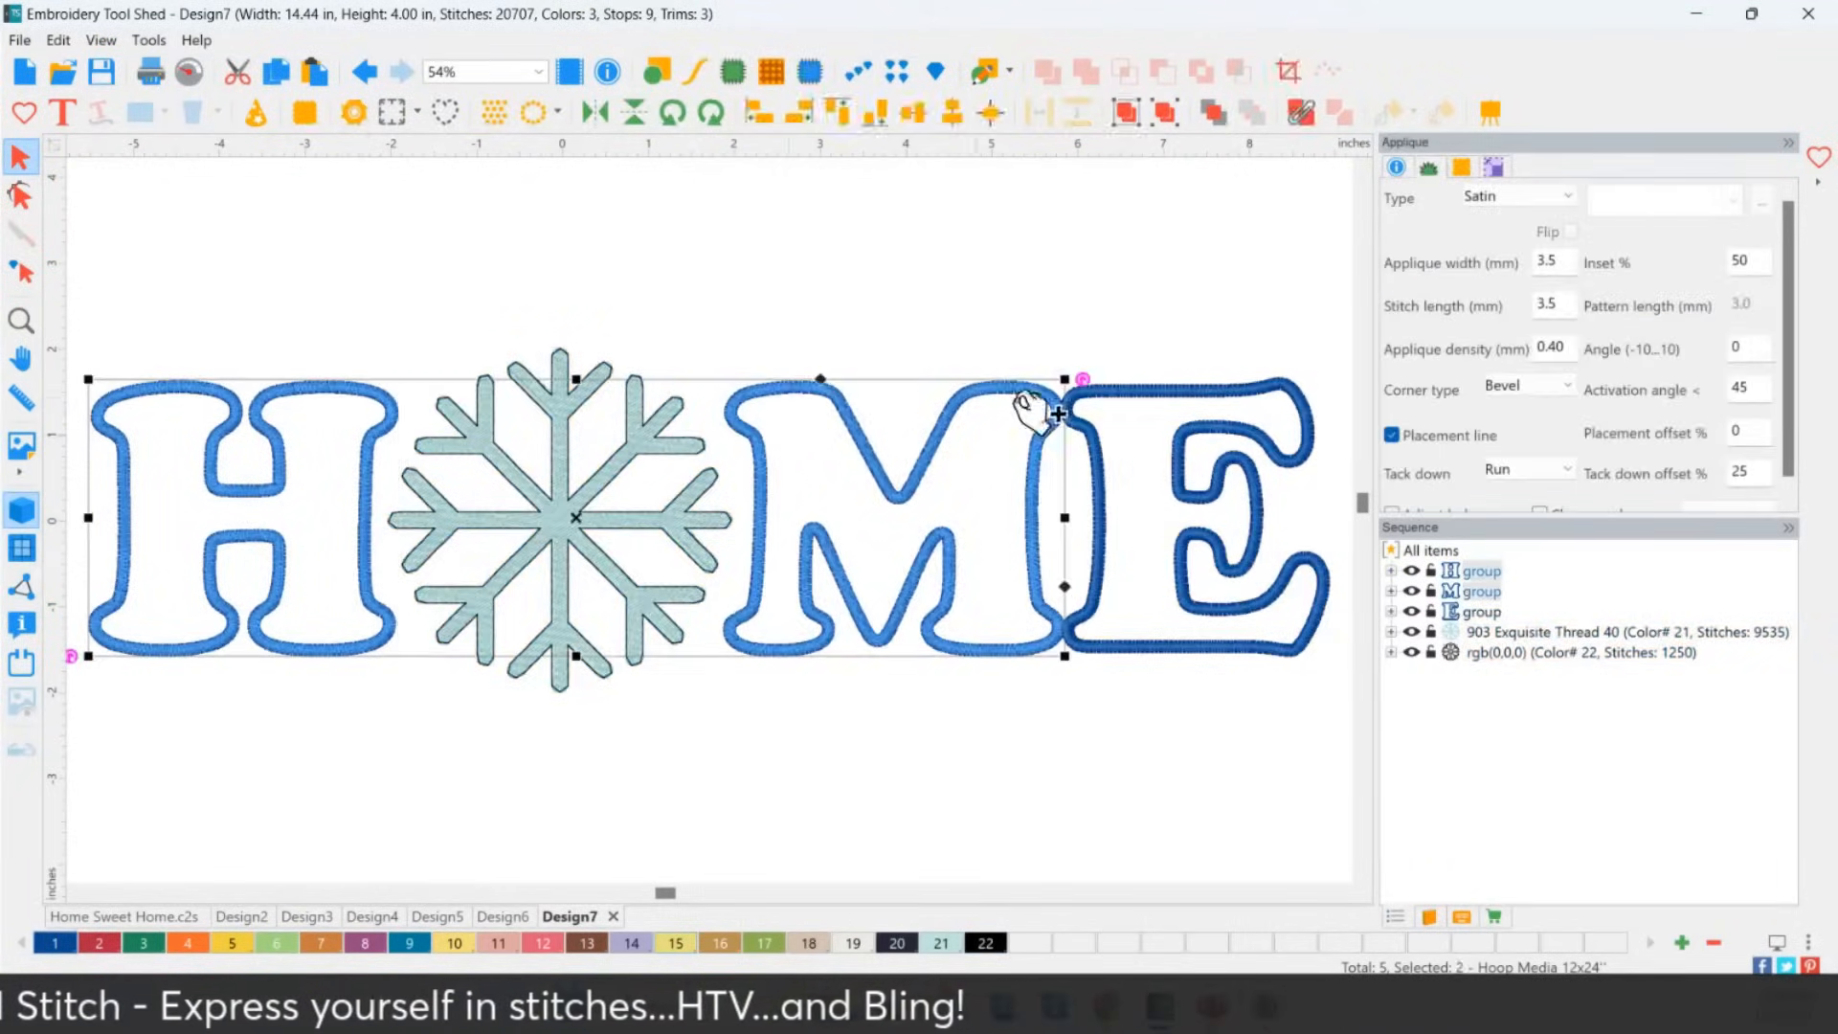
{"action": "left_click", "coordinate": [1112, 389], "text": "shift"}
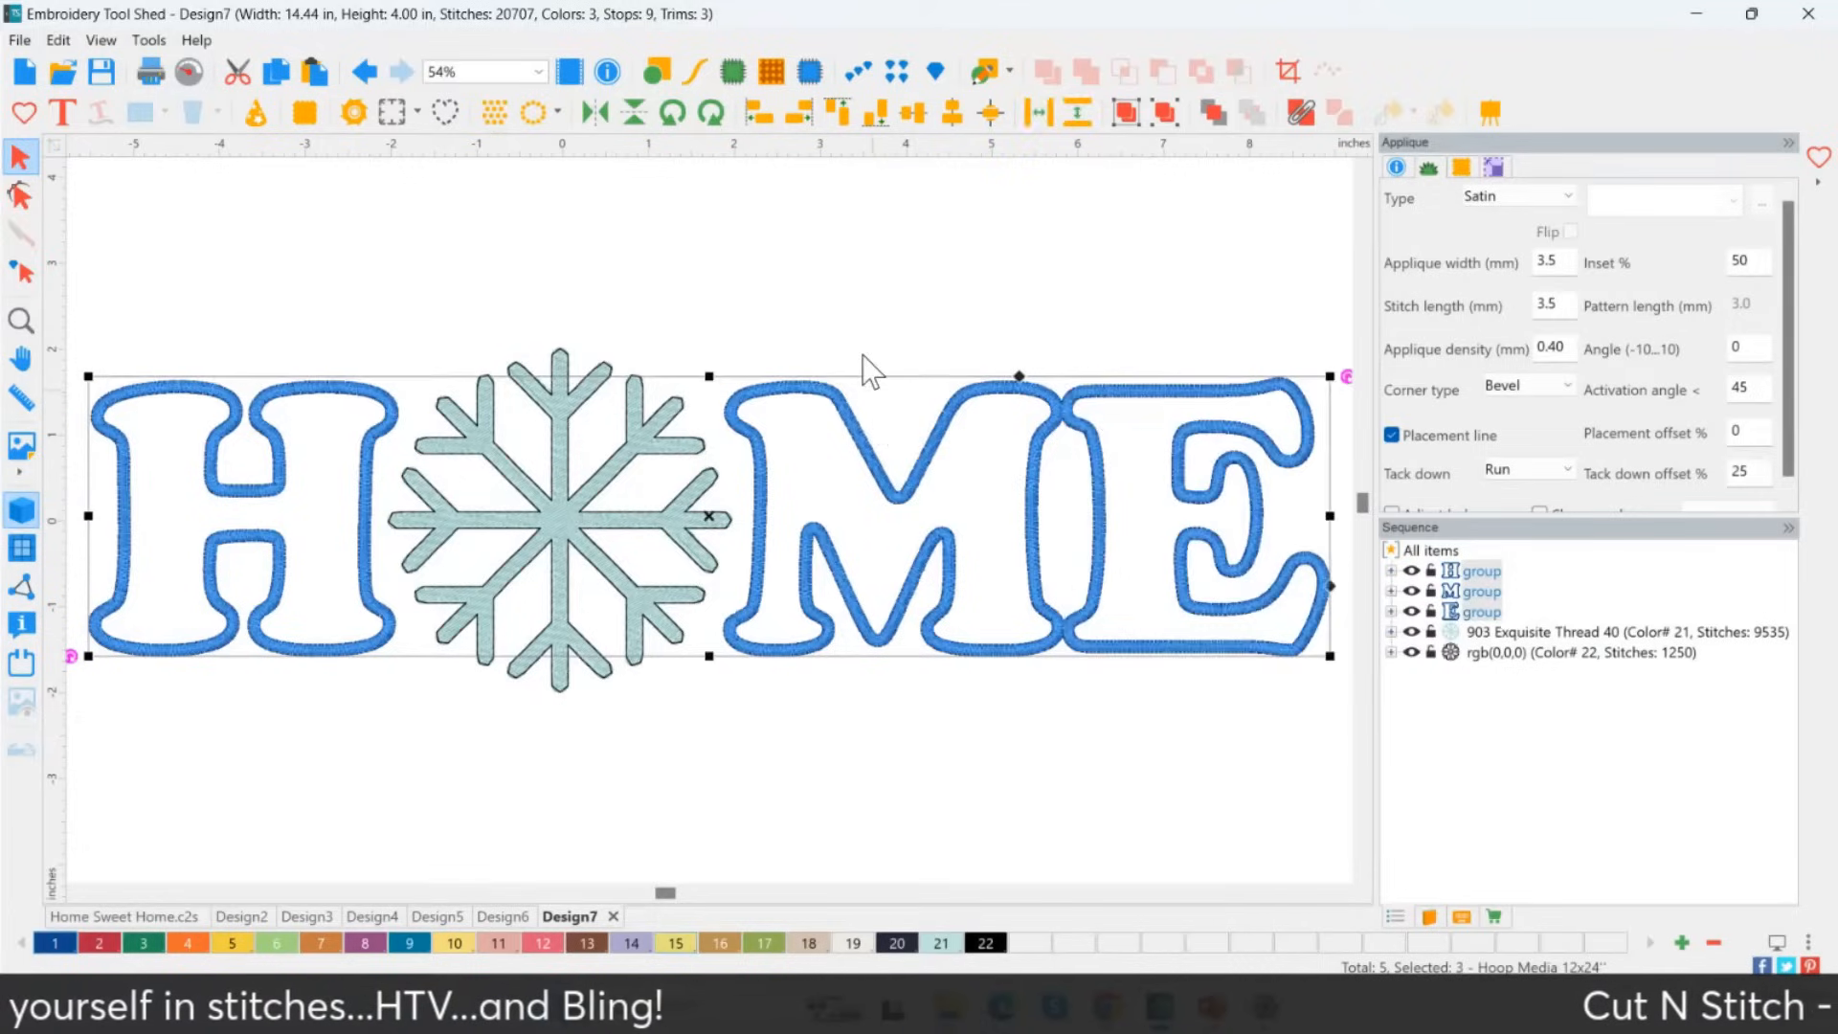
{"action": "left_click", "coordinate": [689, 68]}
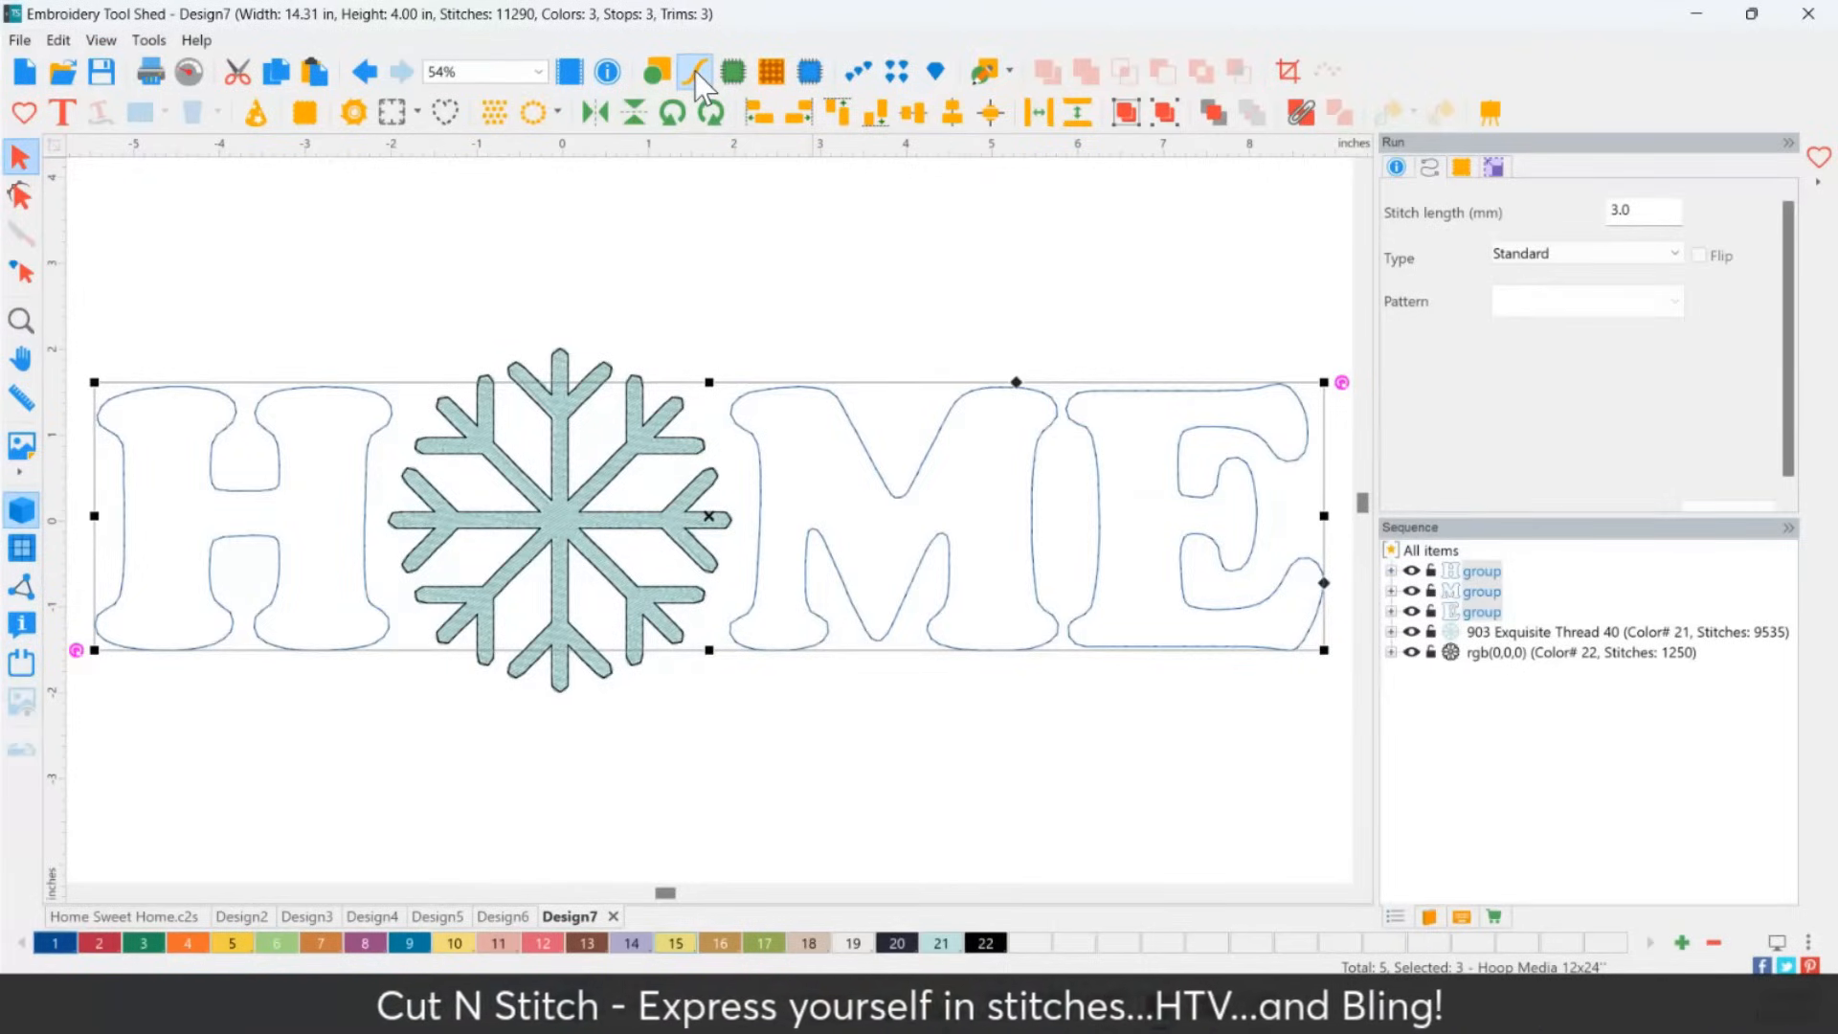
{"action": "left_click", "coordinate": [739, 79]}
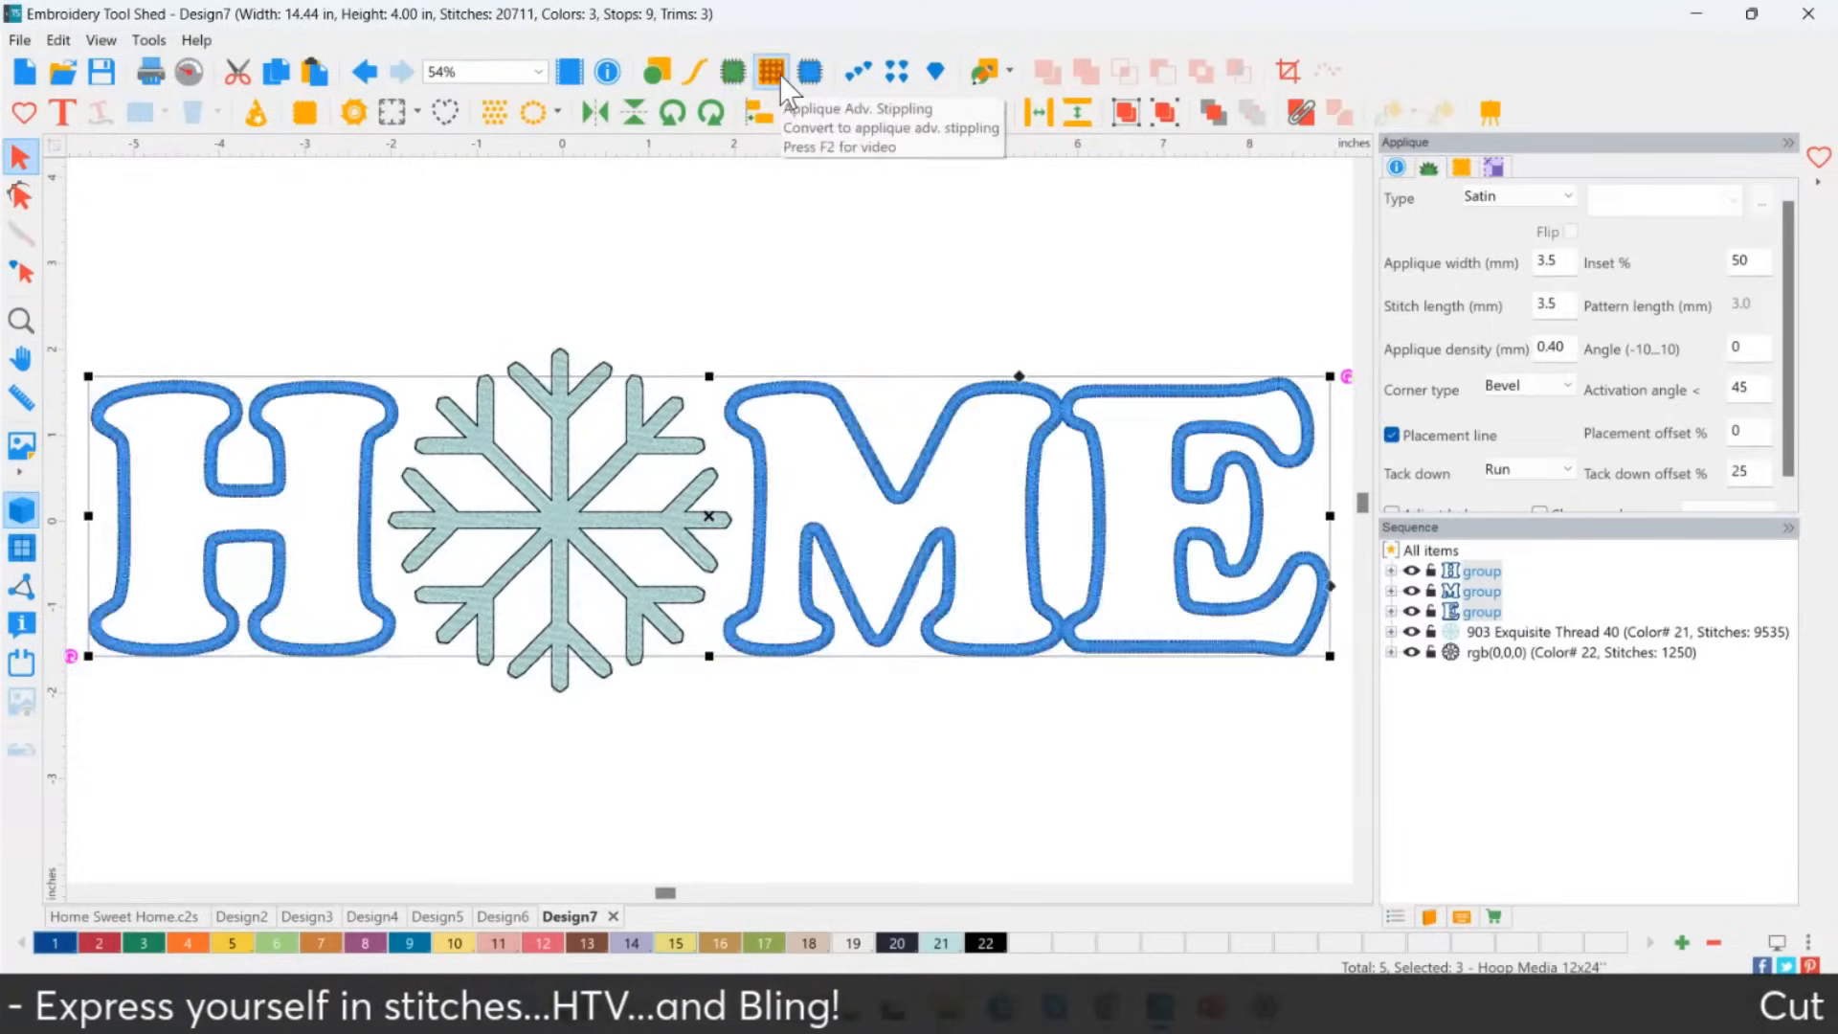
Convert the H, M and E letters to applique advanced stippling with the arrows pattern.
{"action": "left_click", "coordinate": [780, 72]}
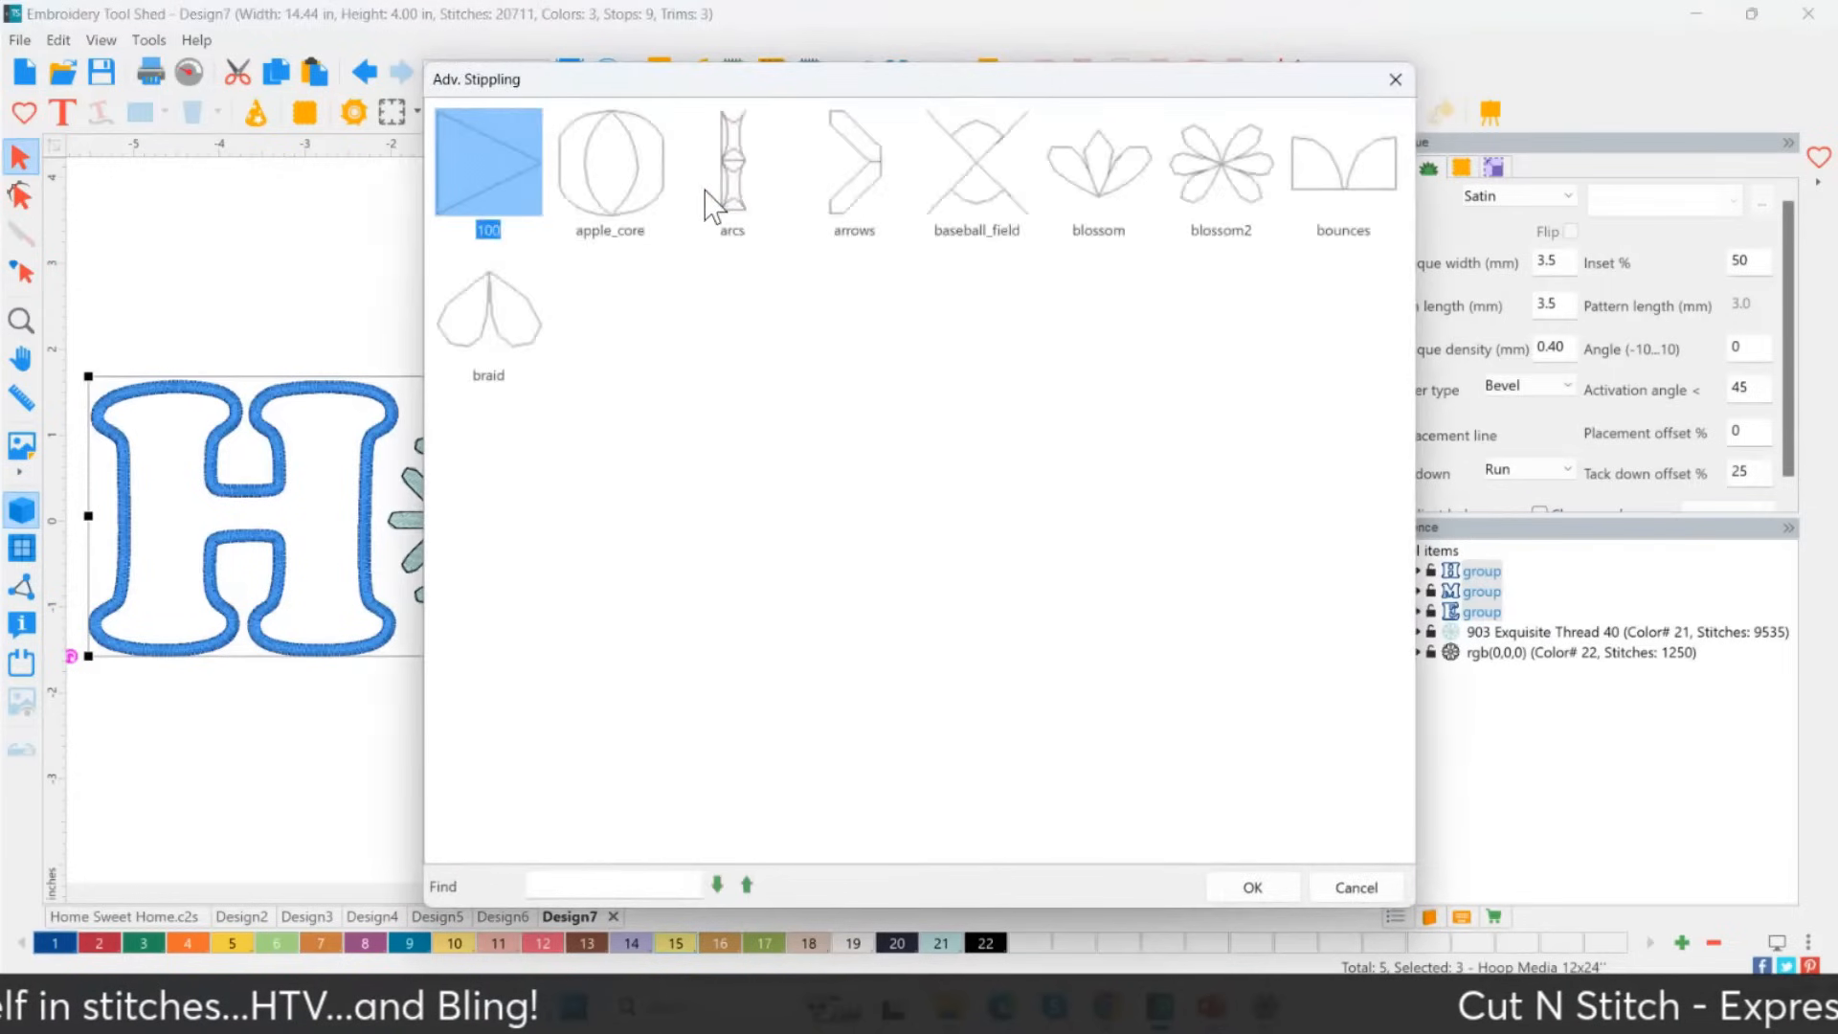
{"action": "left_click", "coordinate": [647, 182]}
{"action": "left_click", "coordinate": [854, 163]}
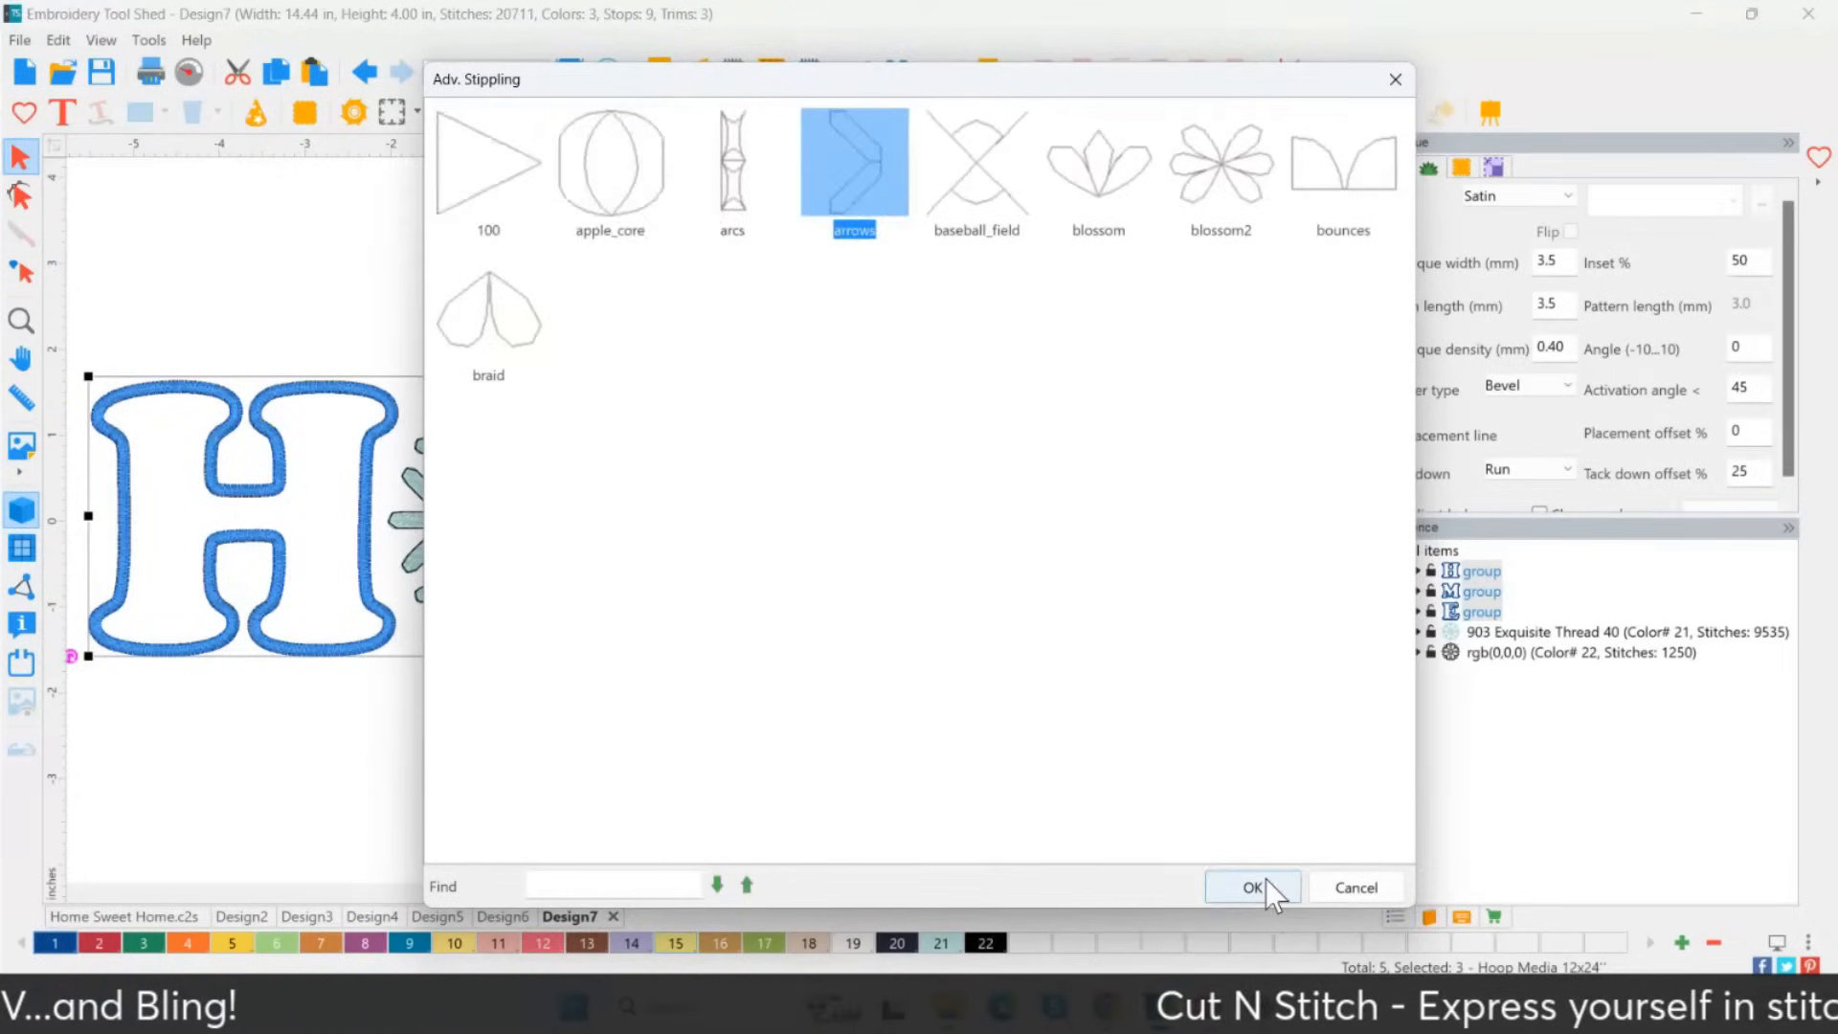
{"action": "left_click", "coordinate": [1252, 886]}
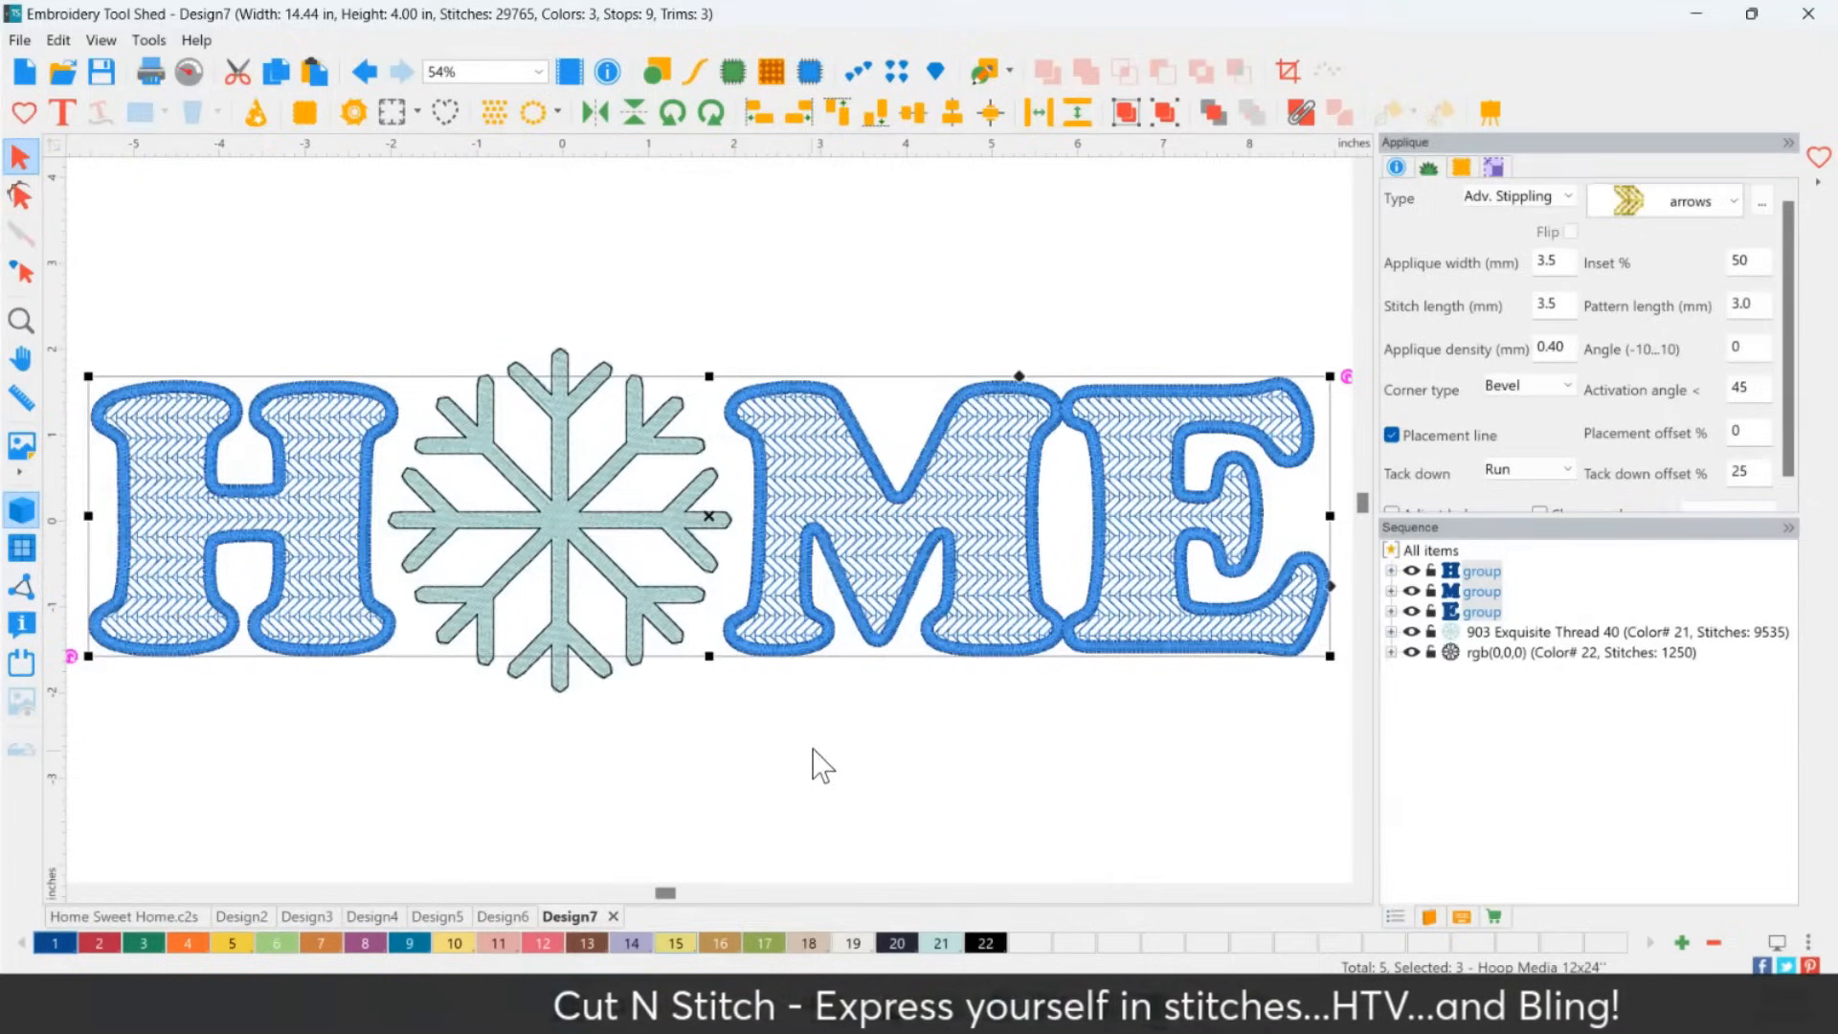
Convert the H, M and E letters to vinyl applique and inspect the H's stitching up close.
{"action": "left_click", "coordinate": [811, 75]}
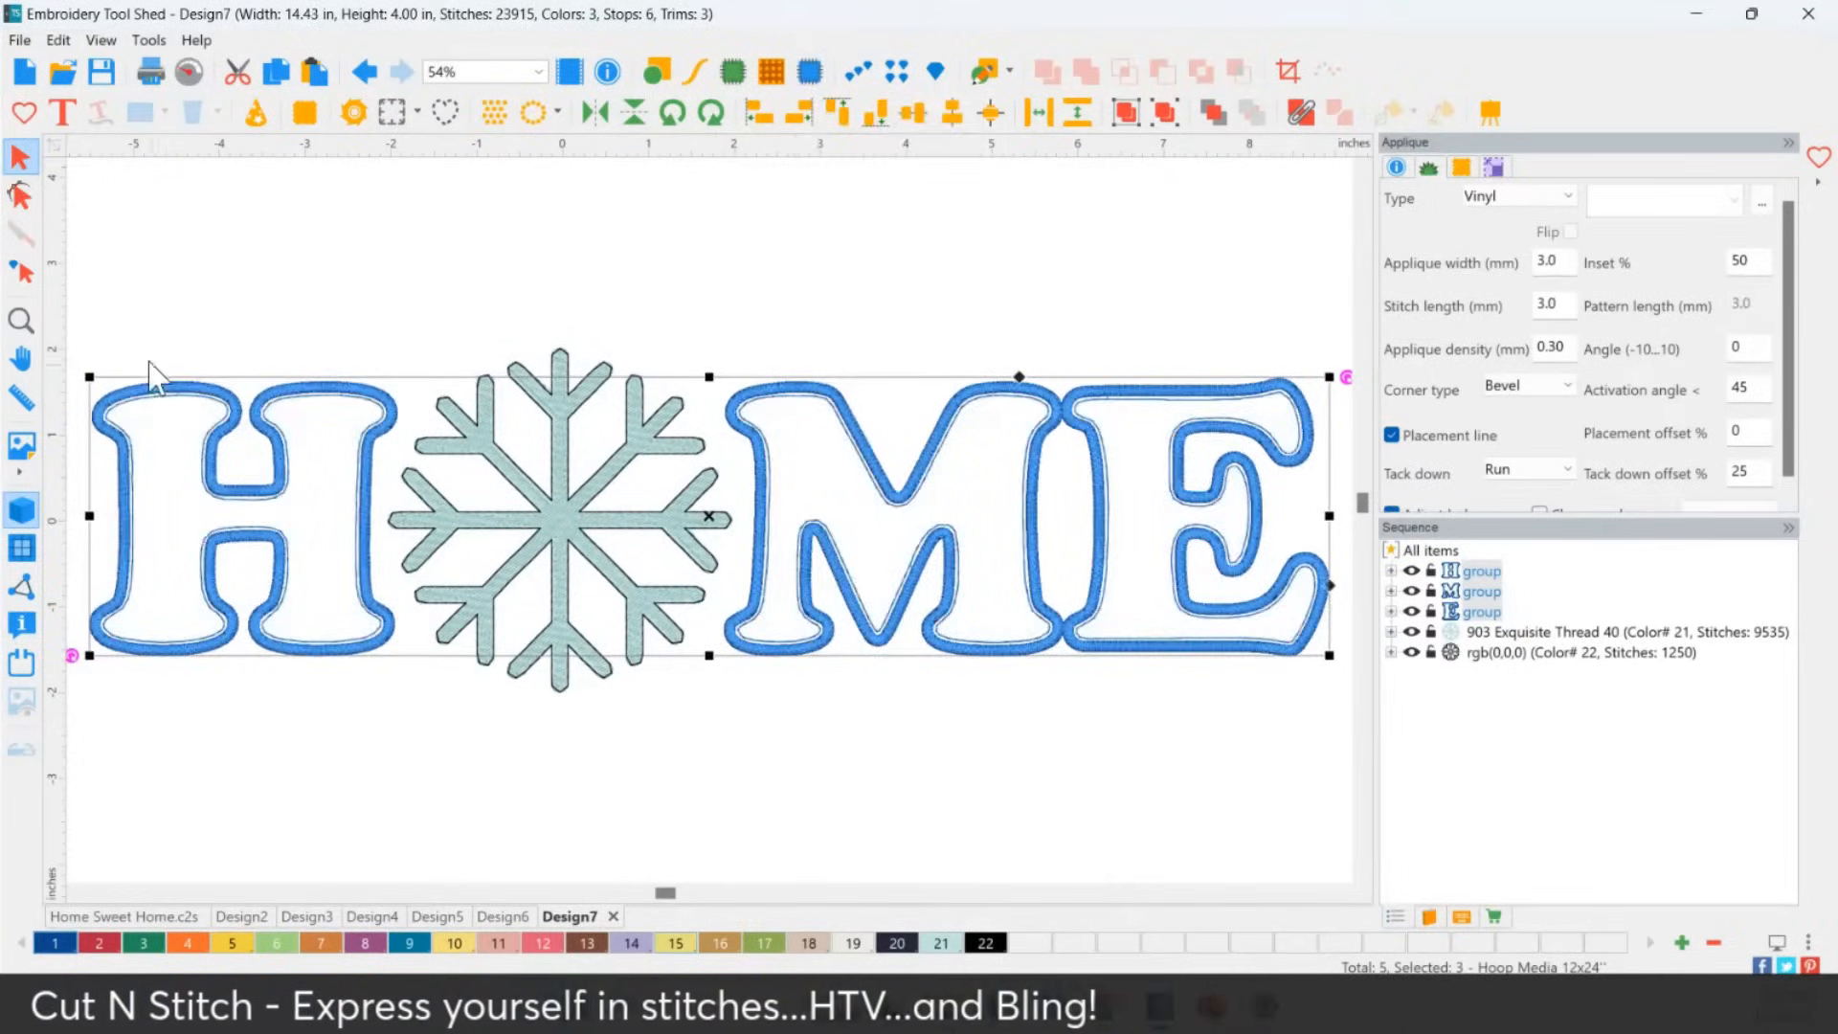
{"action": "left_click", "coordinate": [21, 320]}
{"action": "left_click_drag", "start_coordinate": [212, 357], "coordinate": [407, 560]}
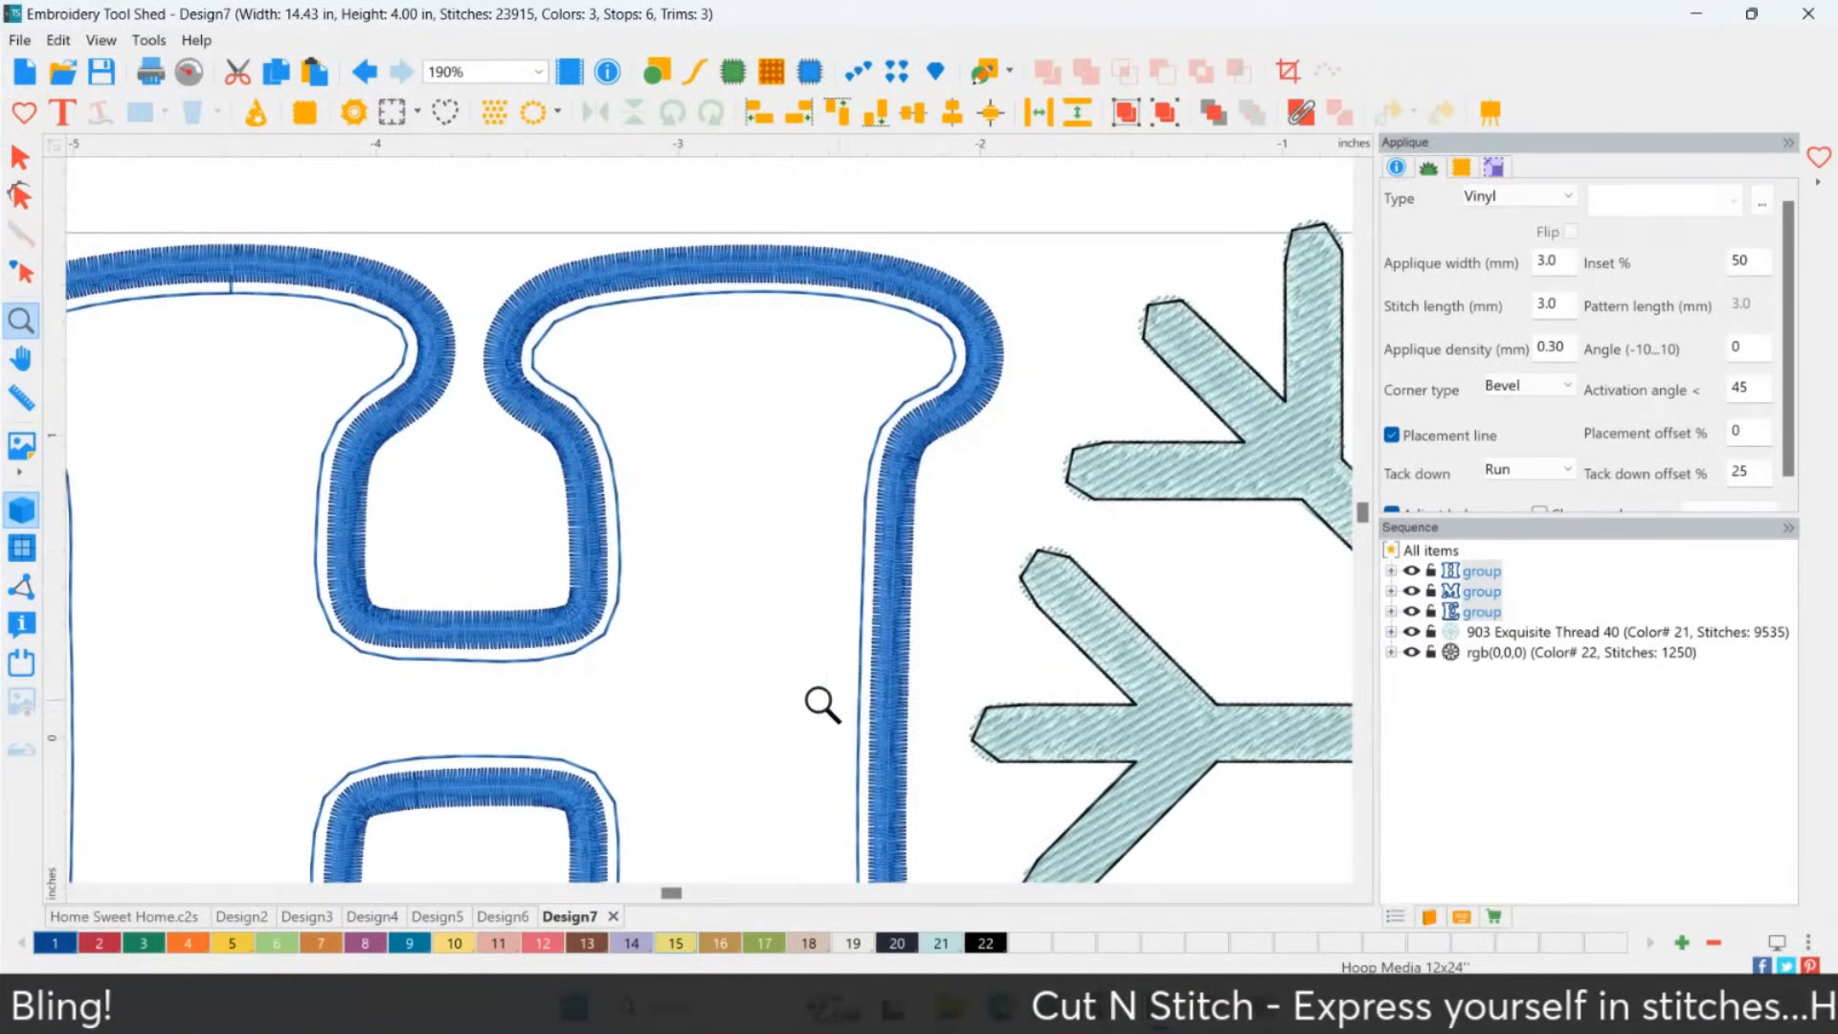
{"action": "key", "text": "Escape"}
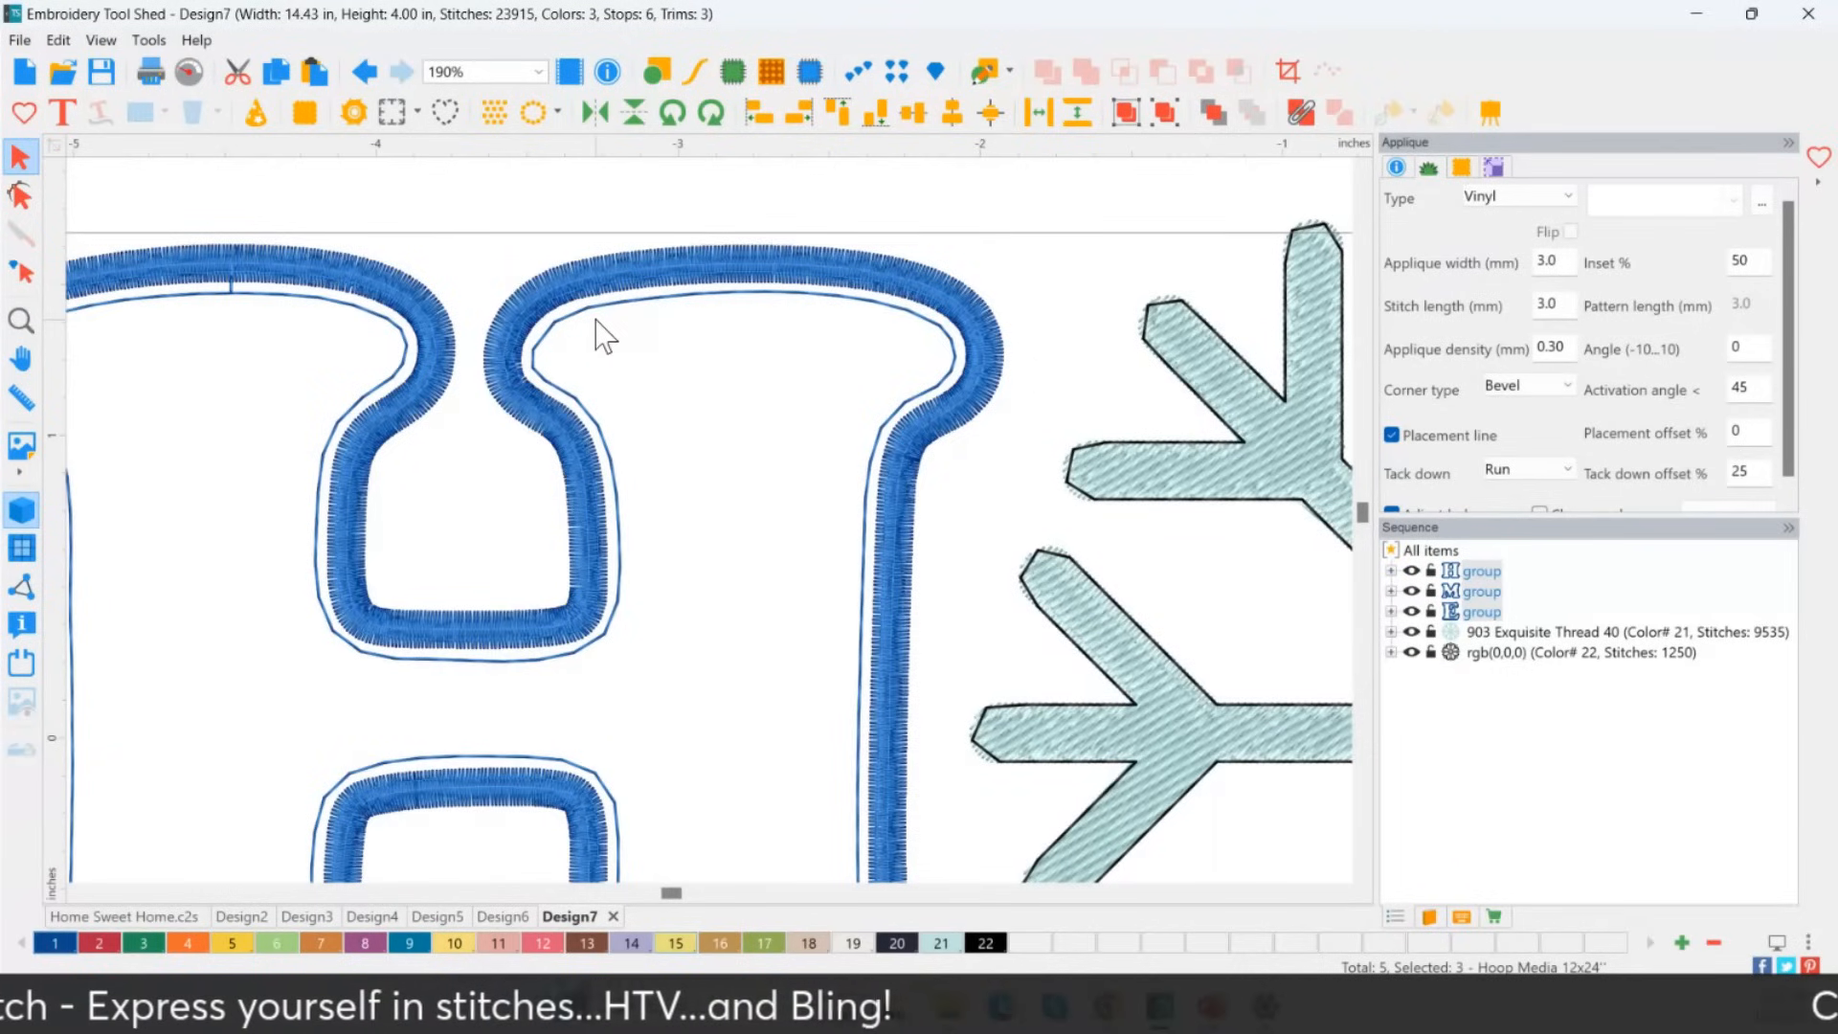
{"action": "double_click", "coordinate": [31, 324]}
{"action": "left_click", "coordinate": [346, 318]}
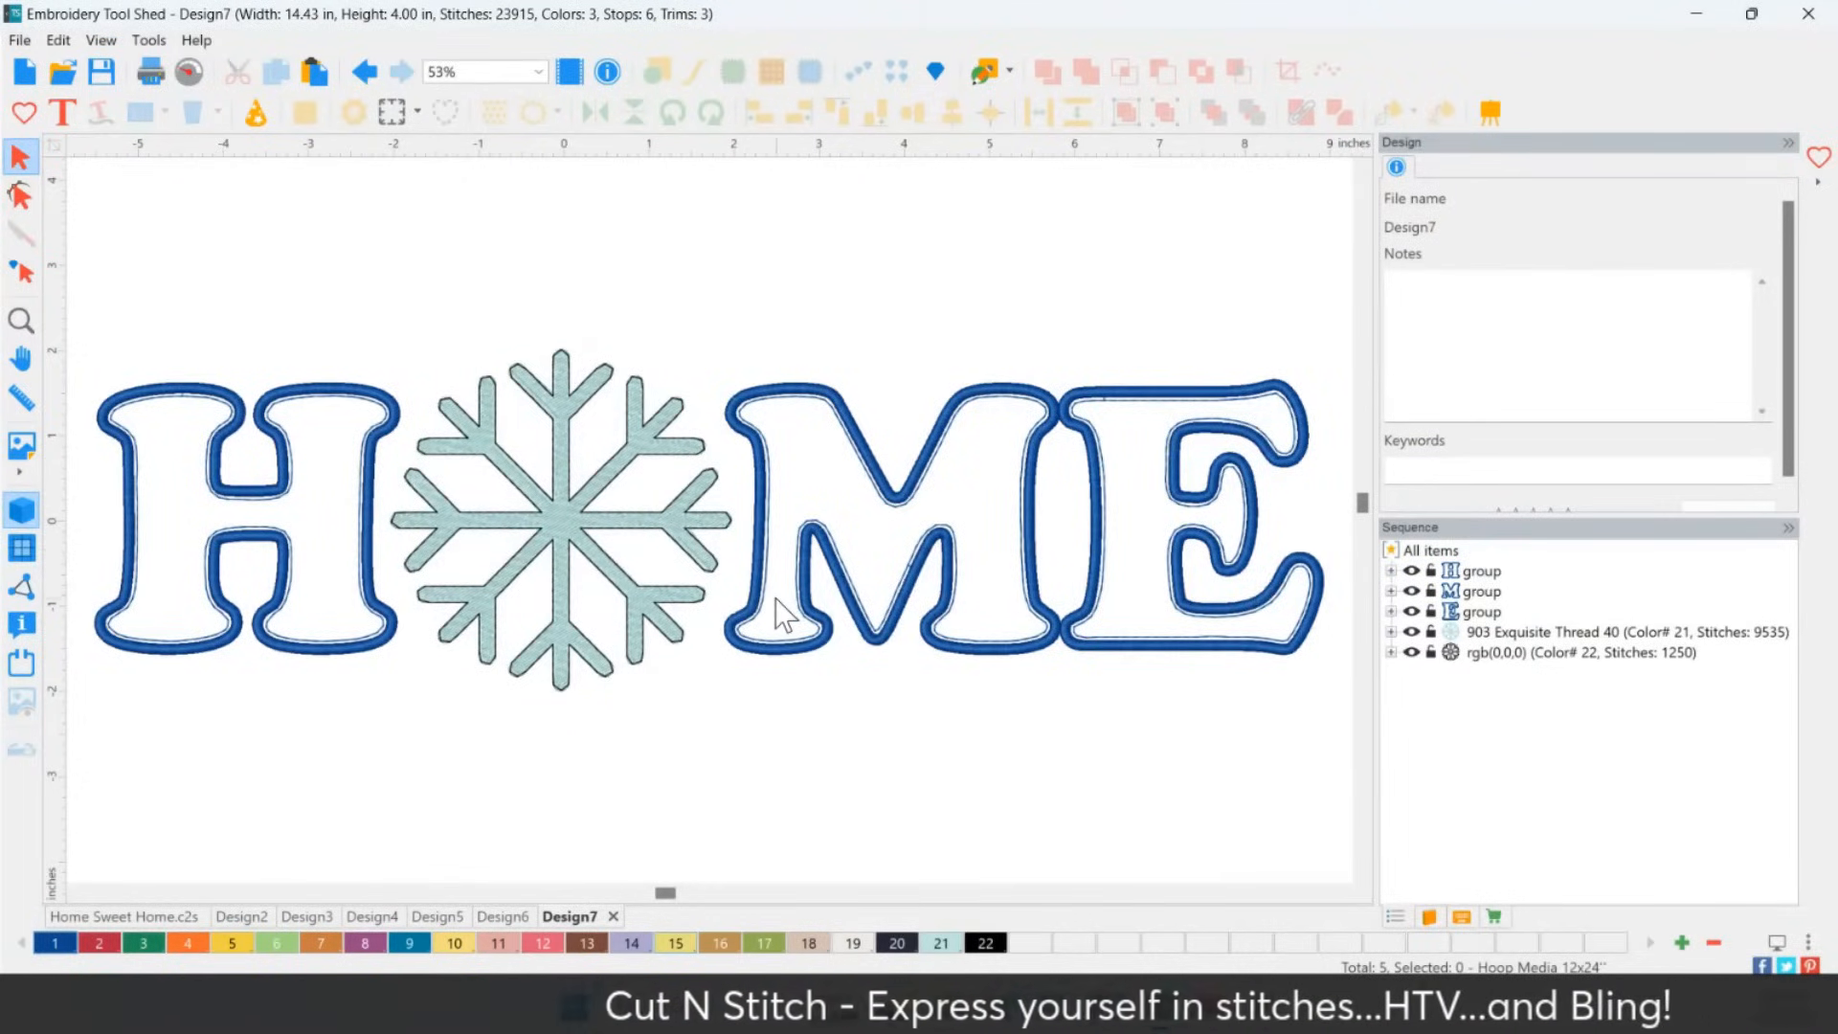
Convert the whole design, letters and snowflake, to bling outlines and replace these with bling fill.
{"action": "left_click", "coordinate": [376, 496]}
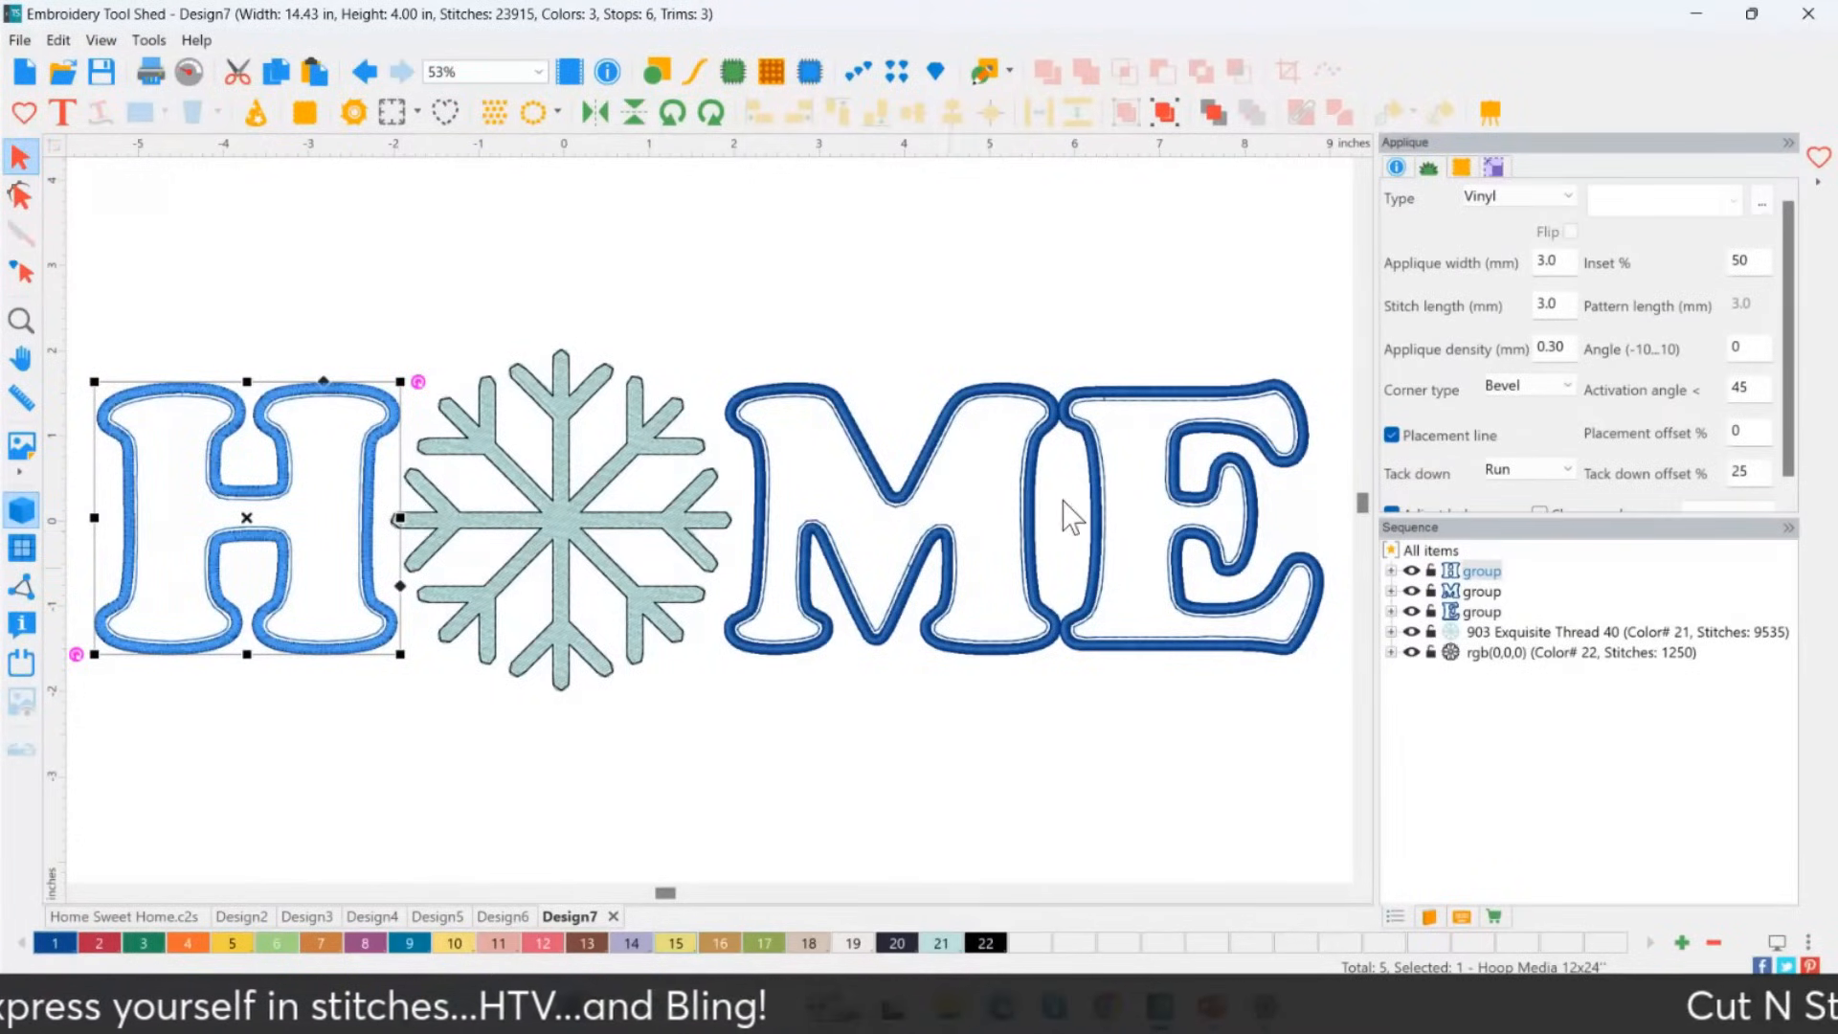
{"action": "key", "text": "ctrl+a"}
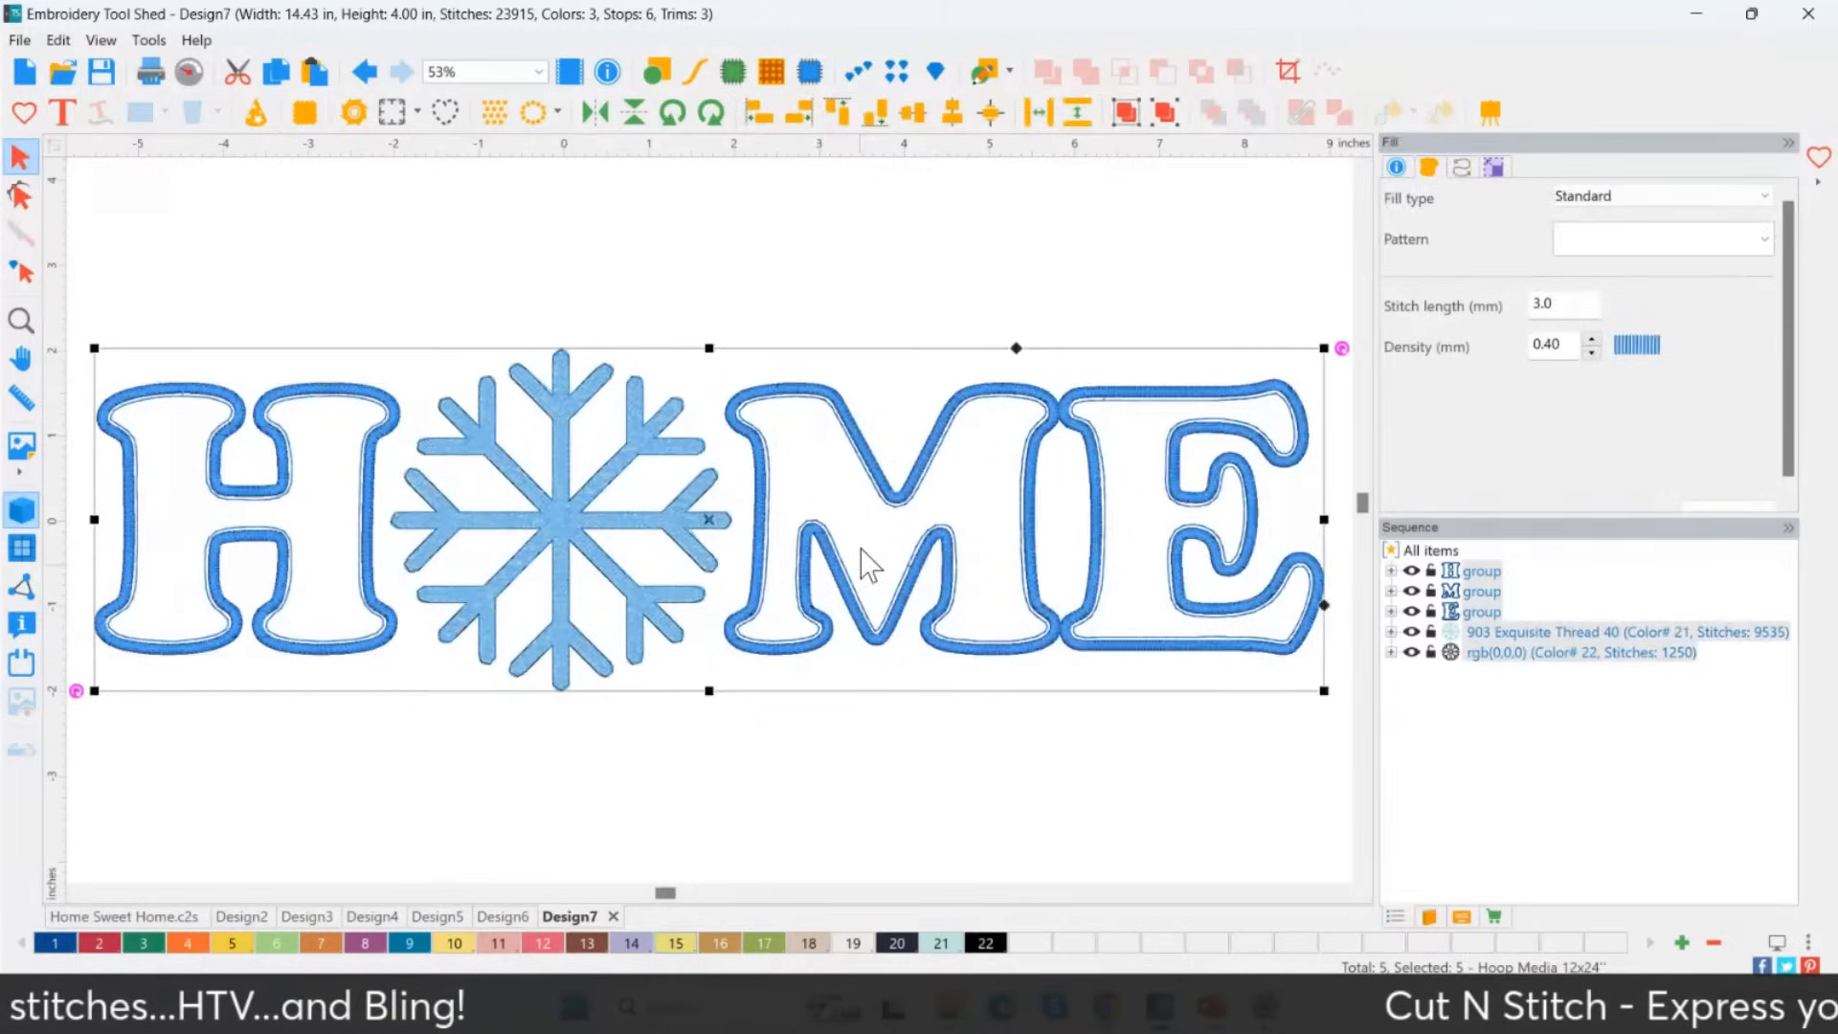
{"action": "left_click", "coordinate": [856, 73]}
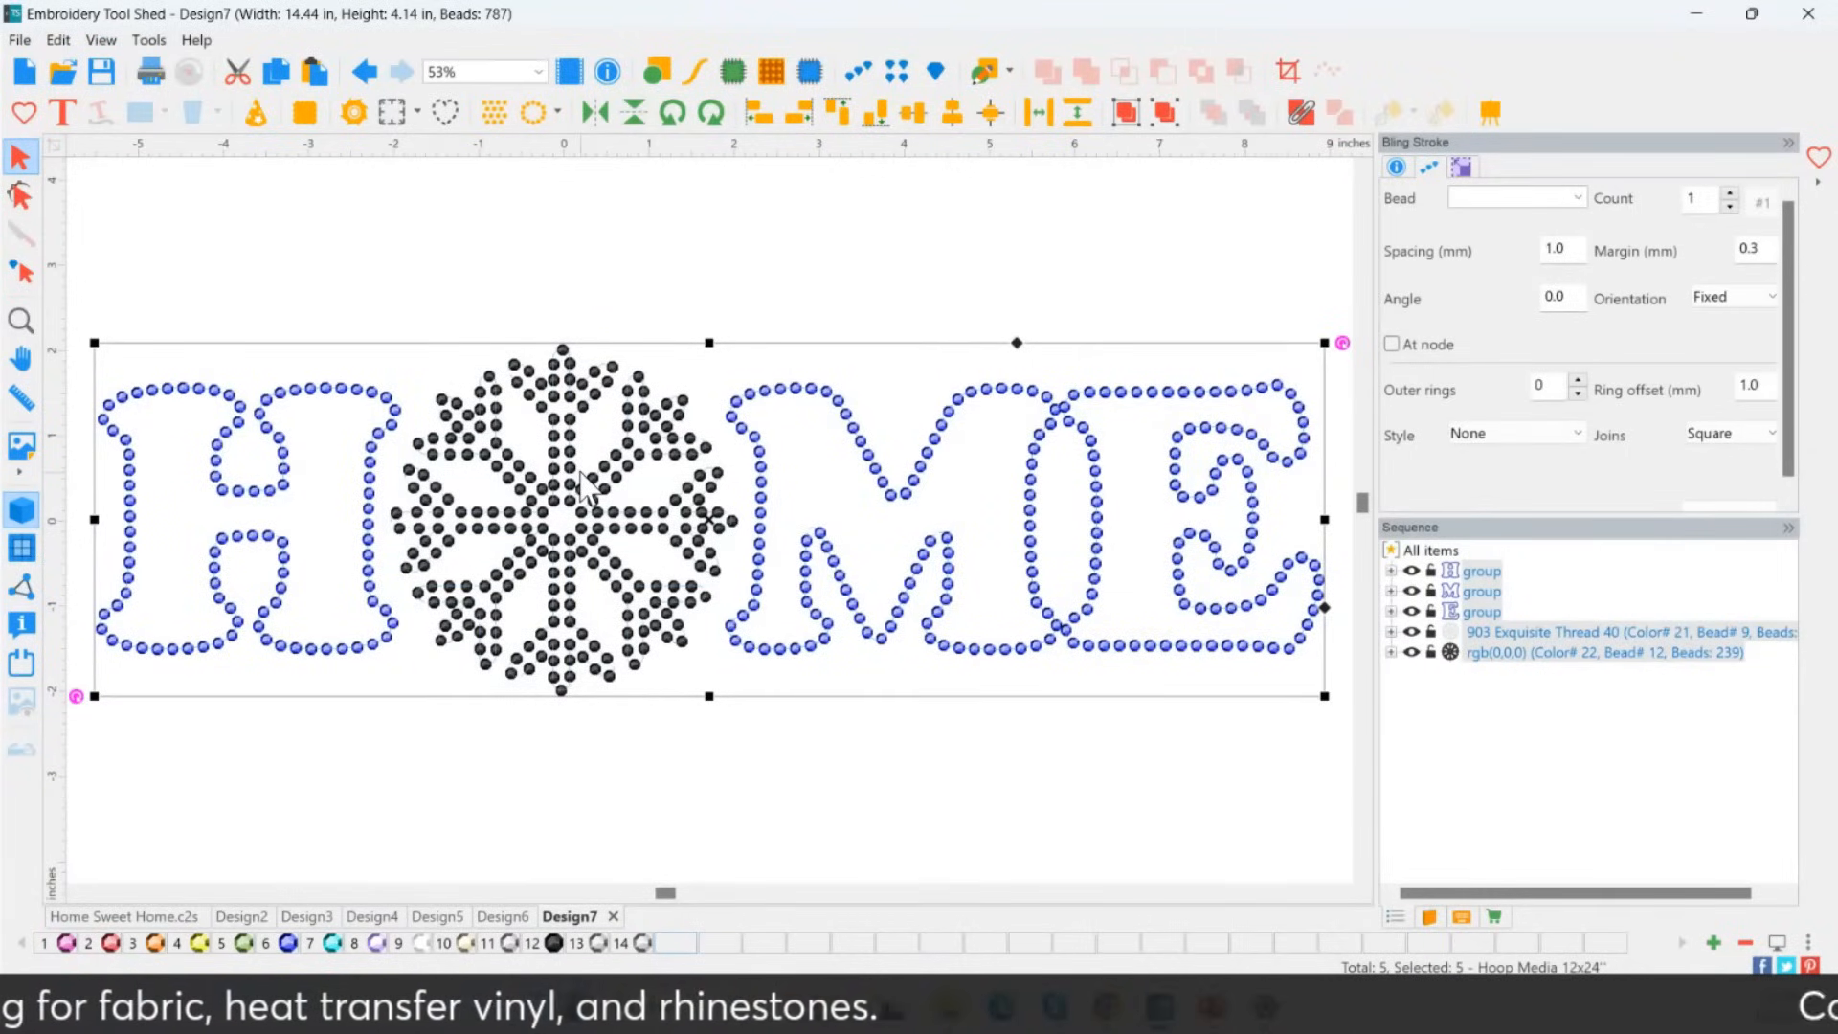
{"action": "left_click", "coordinate": [896, 71]}
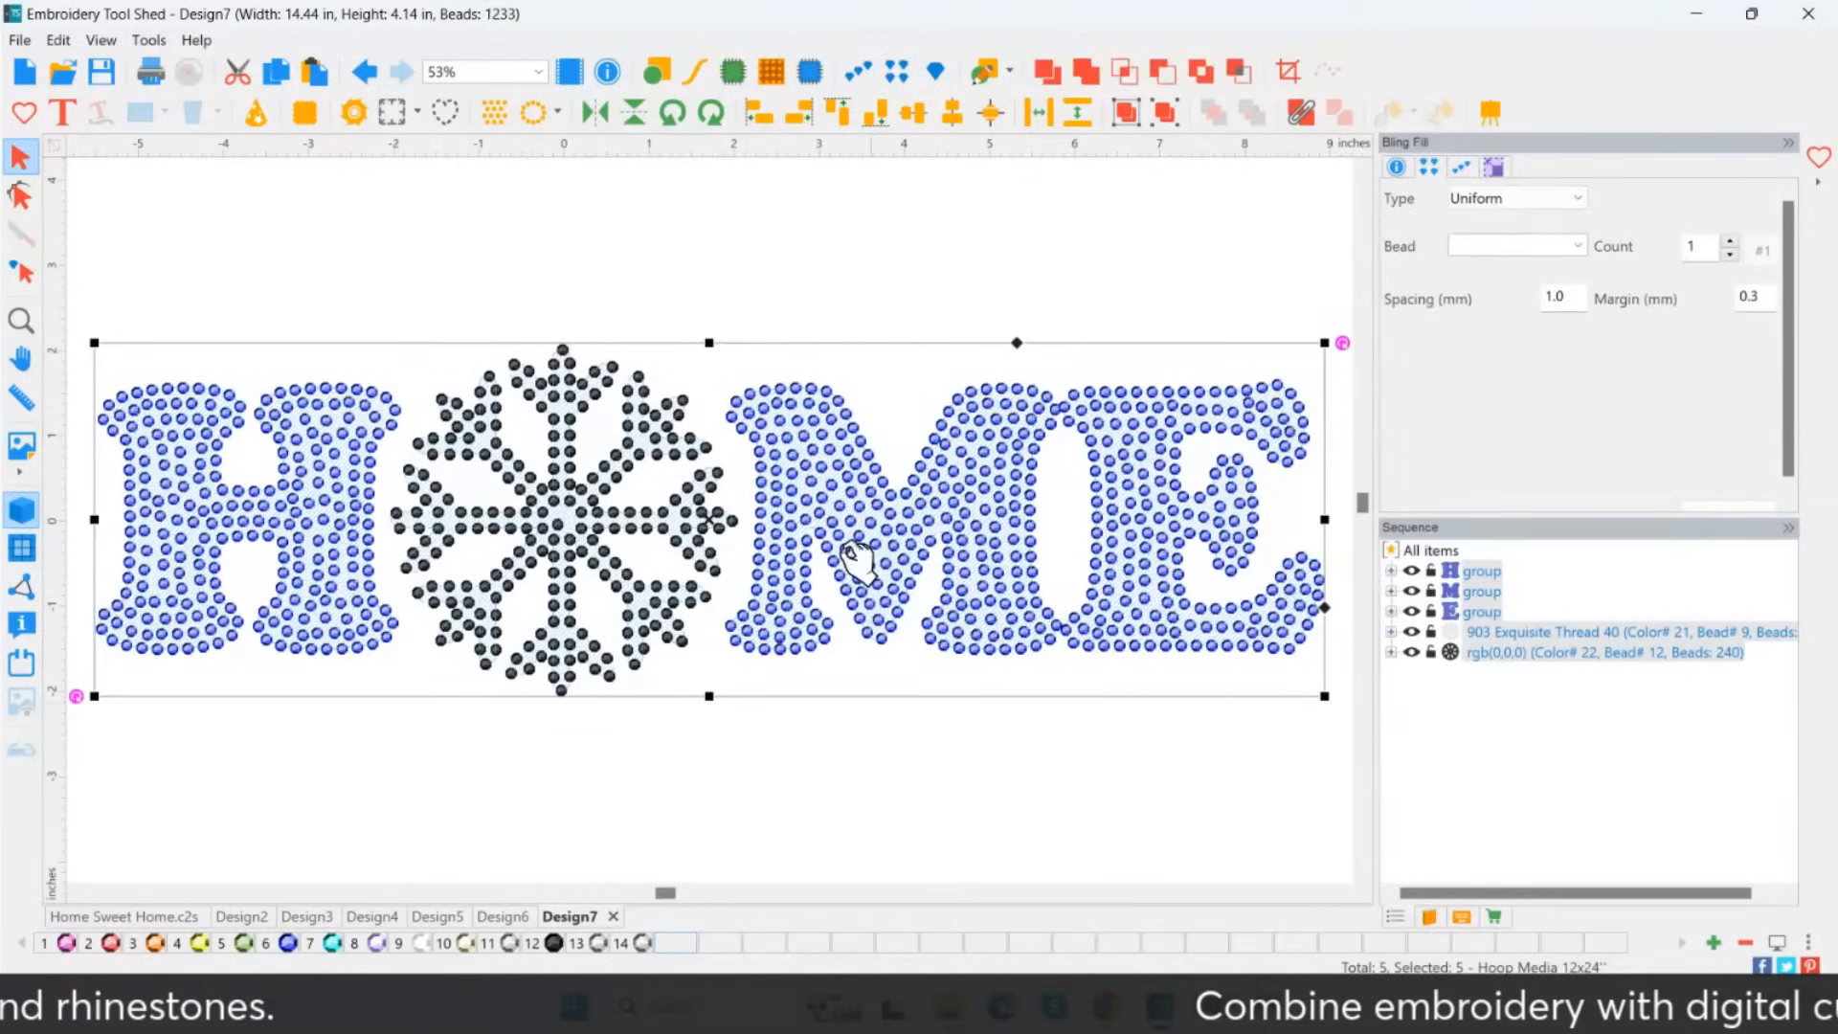
{"action": "left_click", "coordinate": [829, 735]}
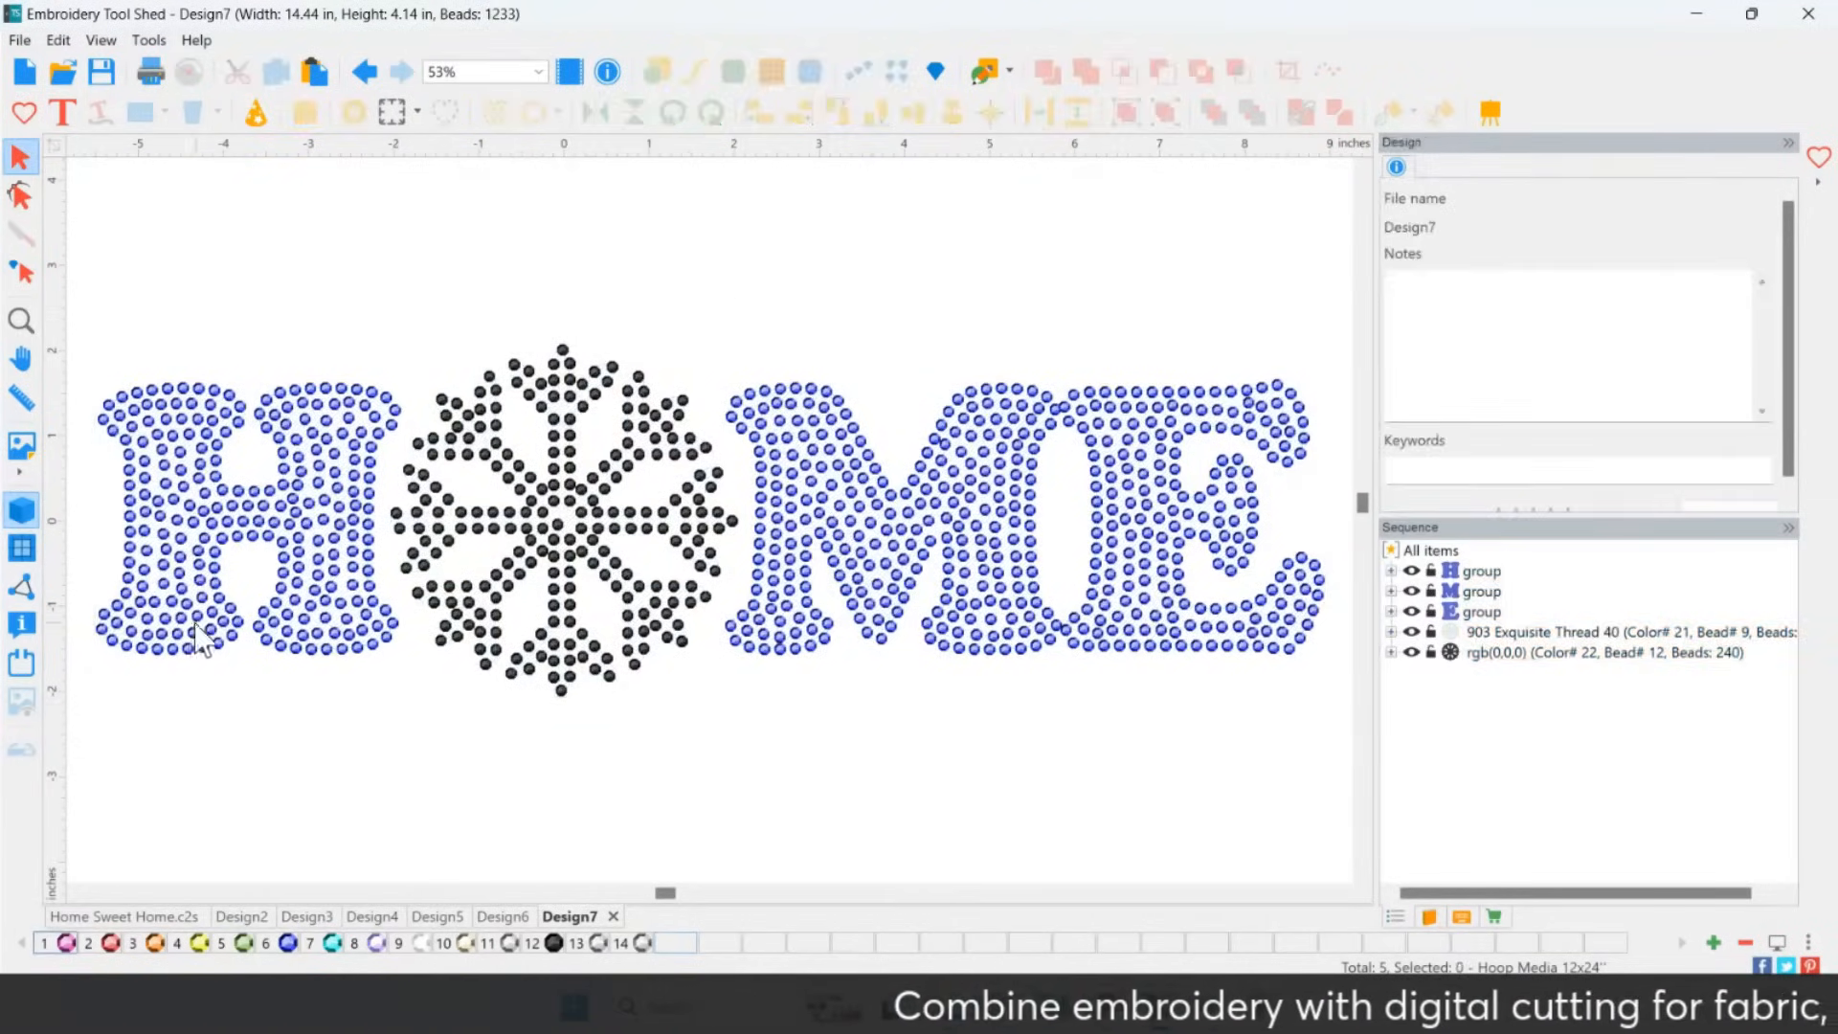
Move the black bead at the snowflake's center out to its upper arms and delete it.
{"action": "left_click", "coordinate": [565, 541]}
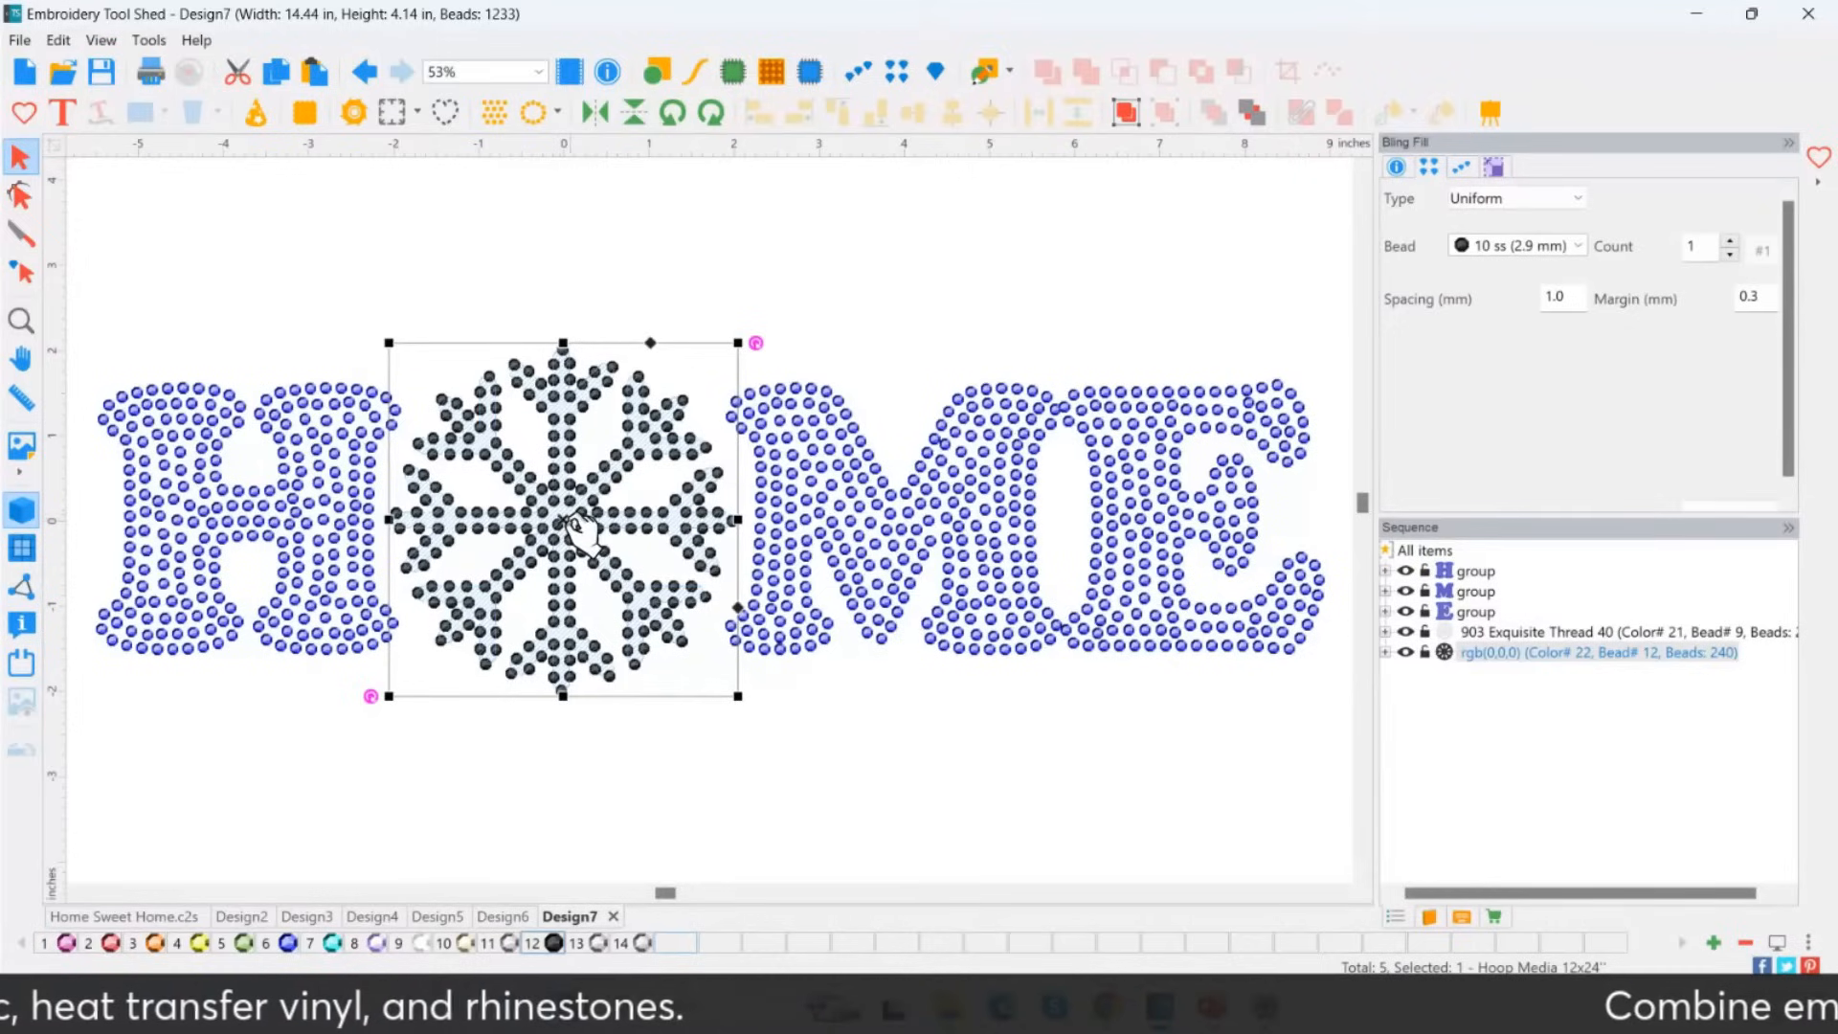
{"action": "key", "text": "Escape"}
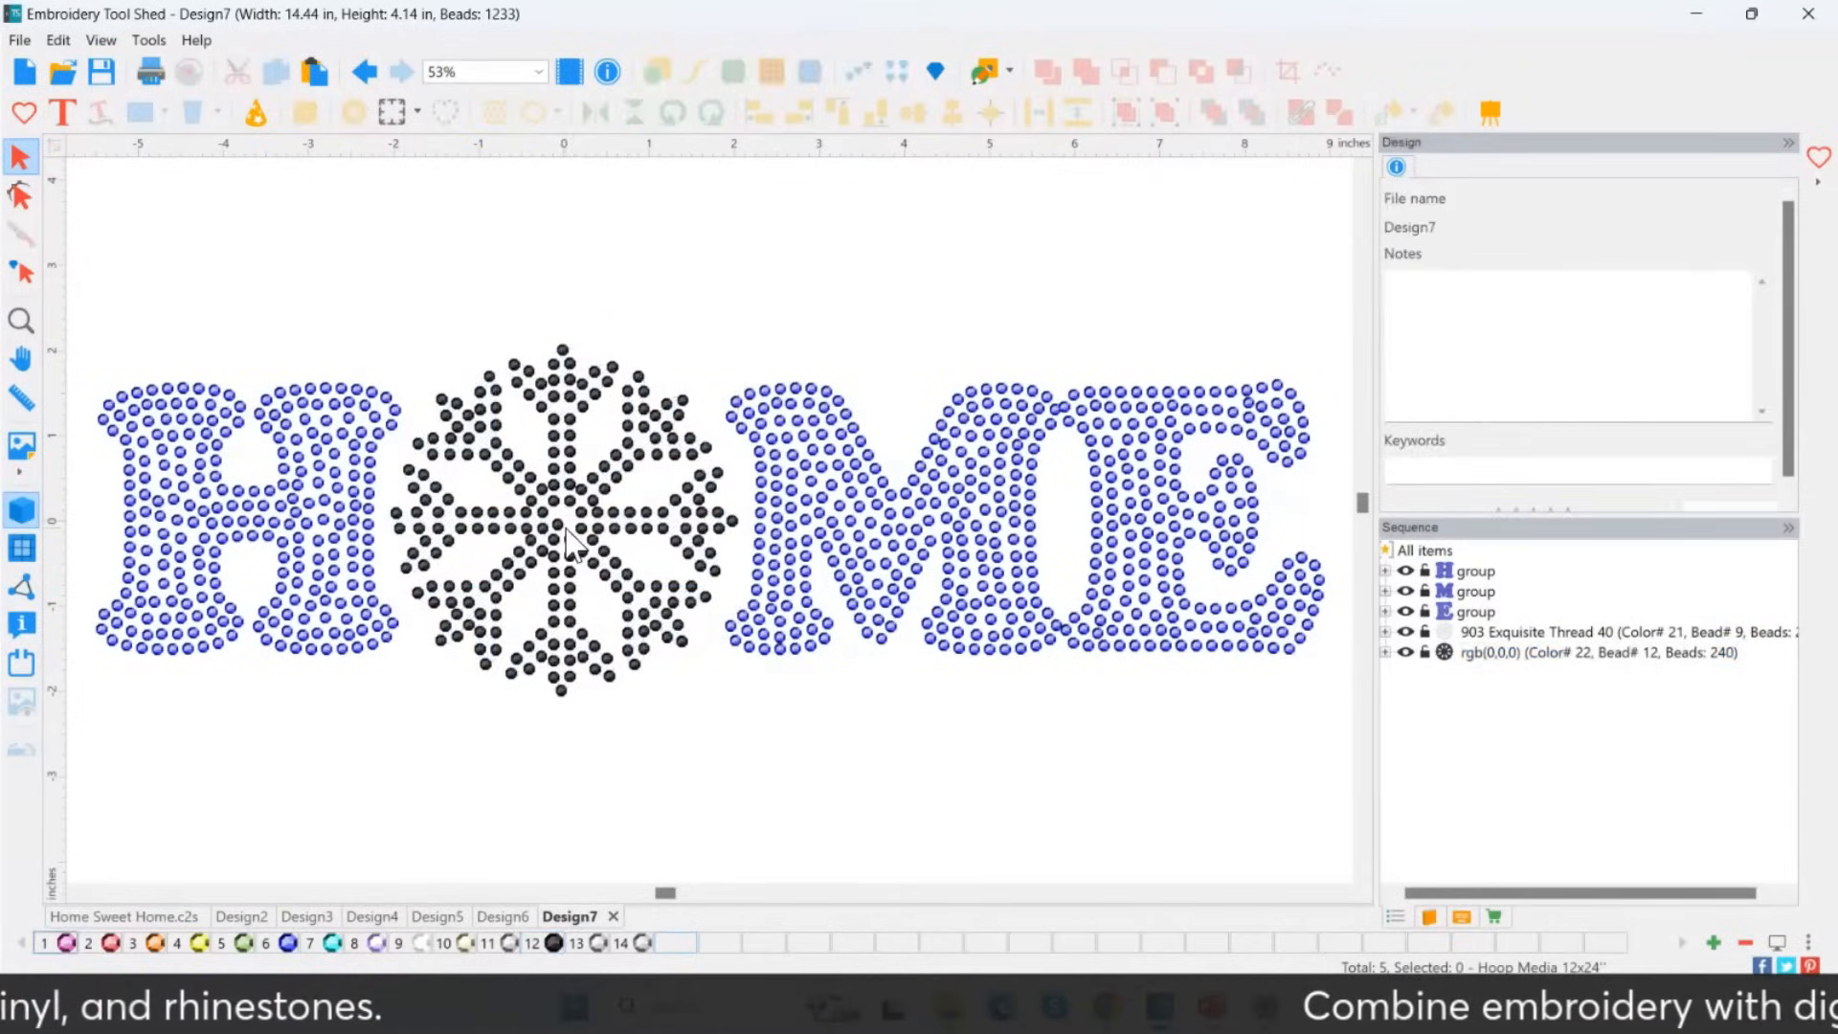
{"action": "left_click", "coordinate": [503, 490]}
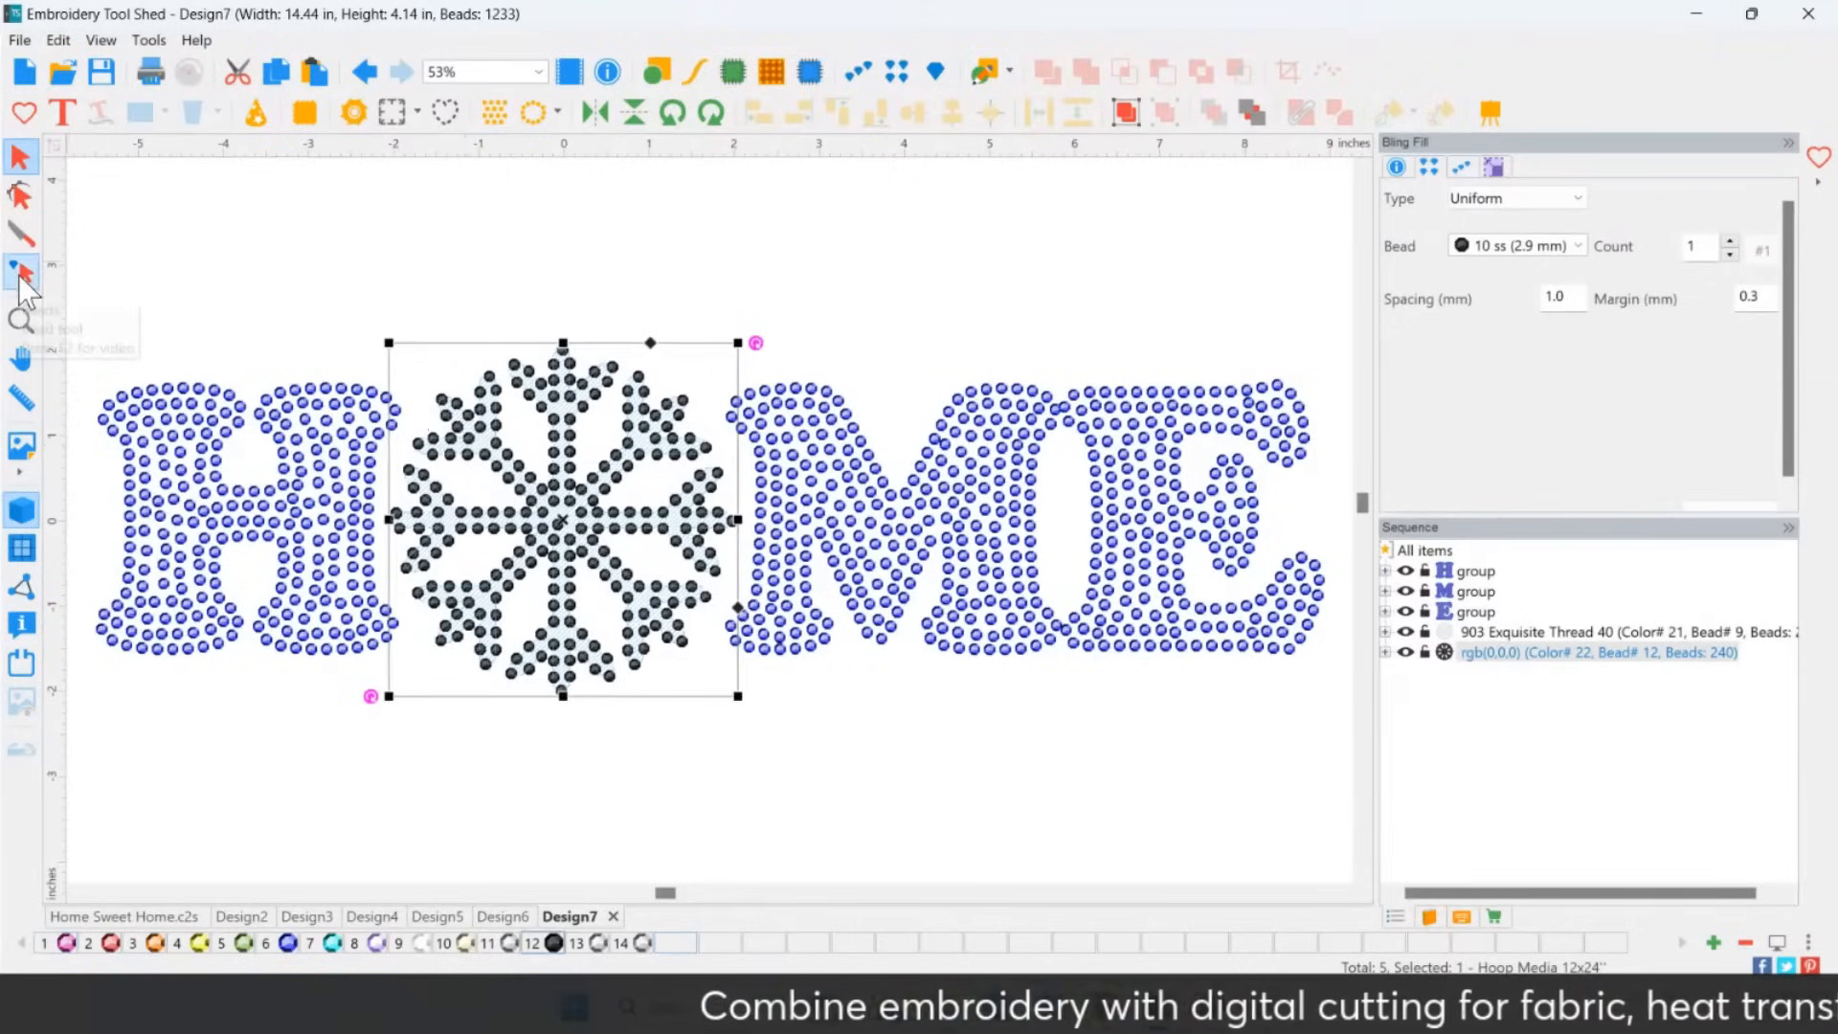
{"action": "left_click", "coordinate": [21, 273]}
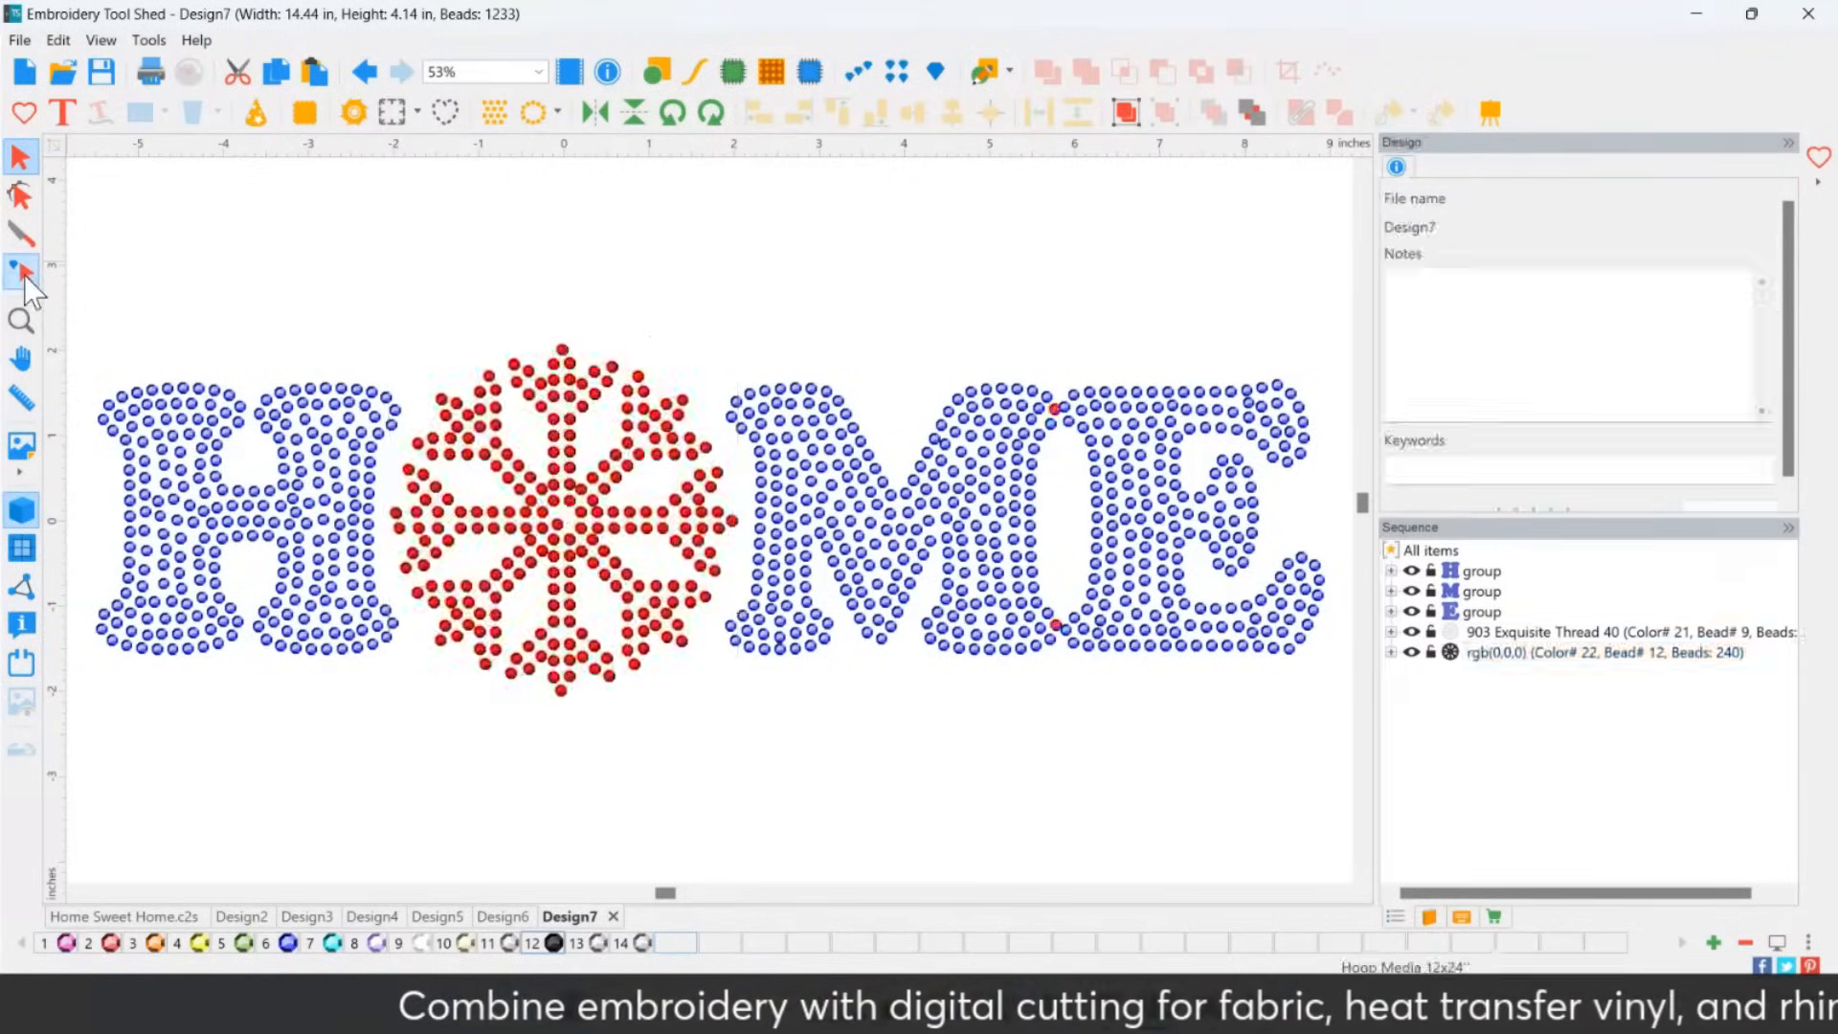
{"action": "left_click", "coordinate": [557, 525]}
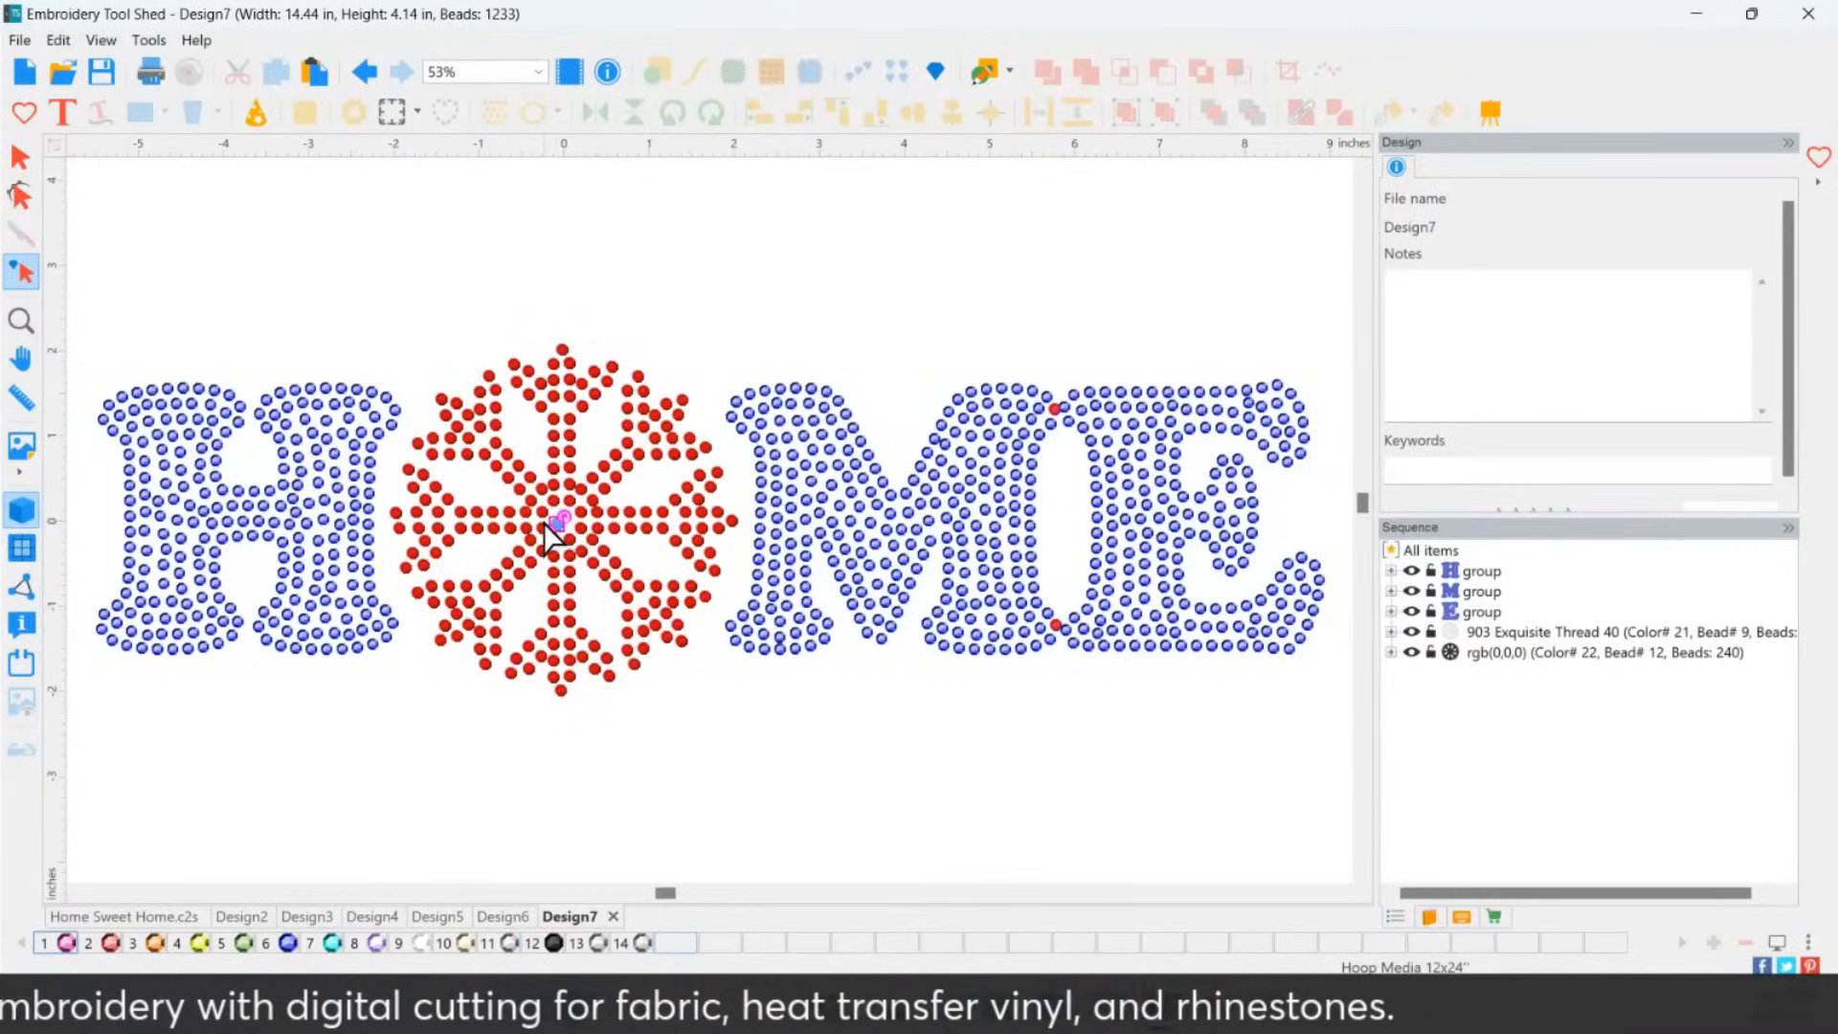
{"action": "left_click", "coordinate": [24, 314]}
{"action": "left_click_drag", "start_coordinate": [477, 438], "coordinate": [656, 624]}
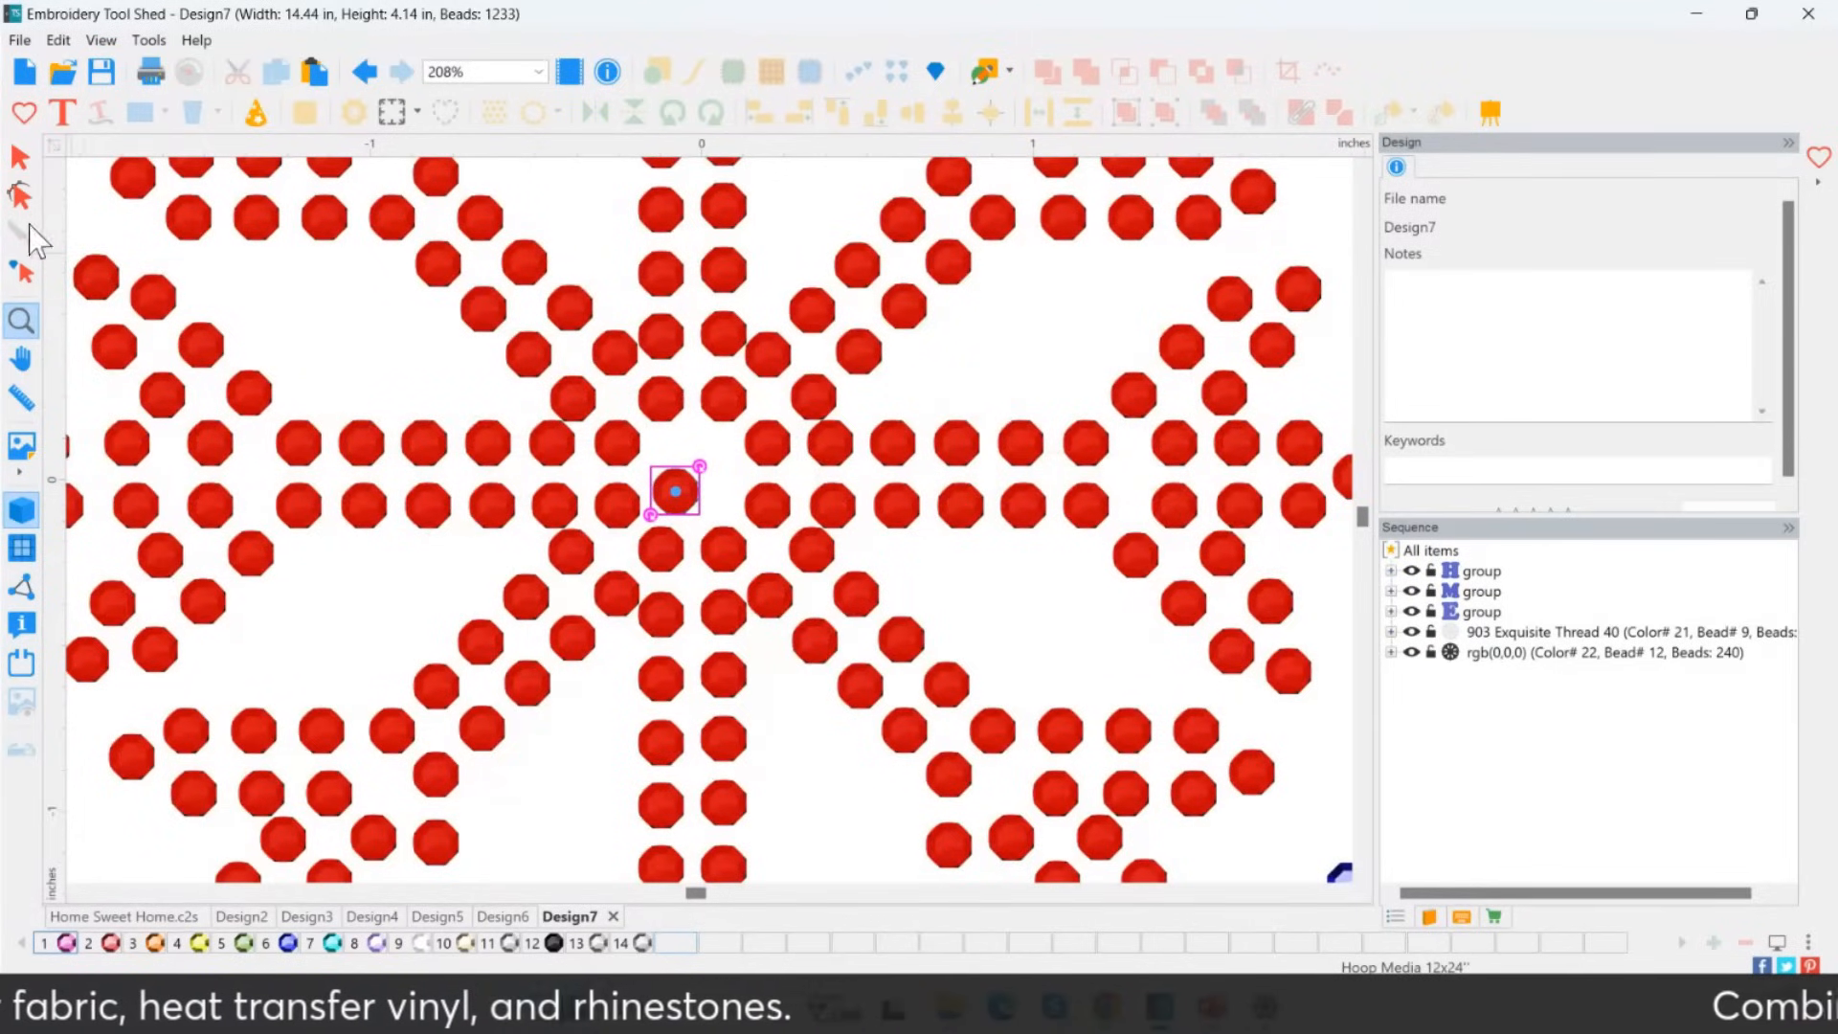
{"action": "left_click", "coordinate": [21, 272]}
{"action": "left_click_drag", "start_coordinate": [670, 491], "coordinate": [819, 244]}
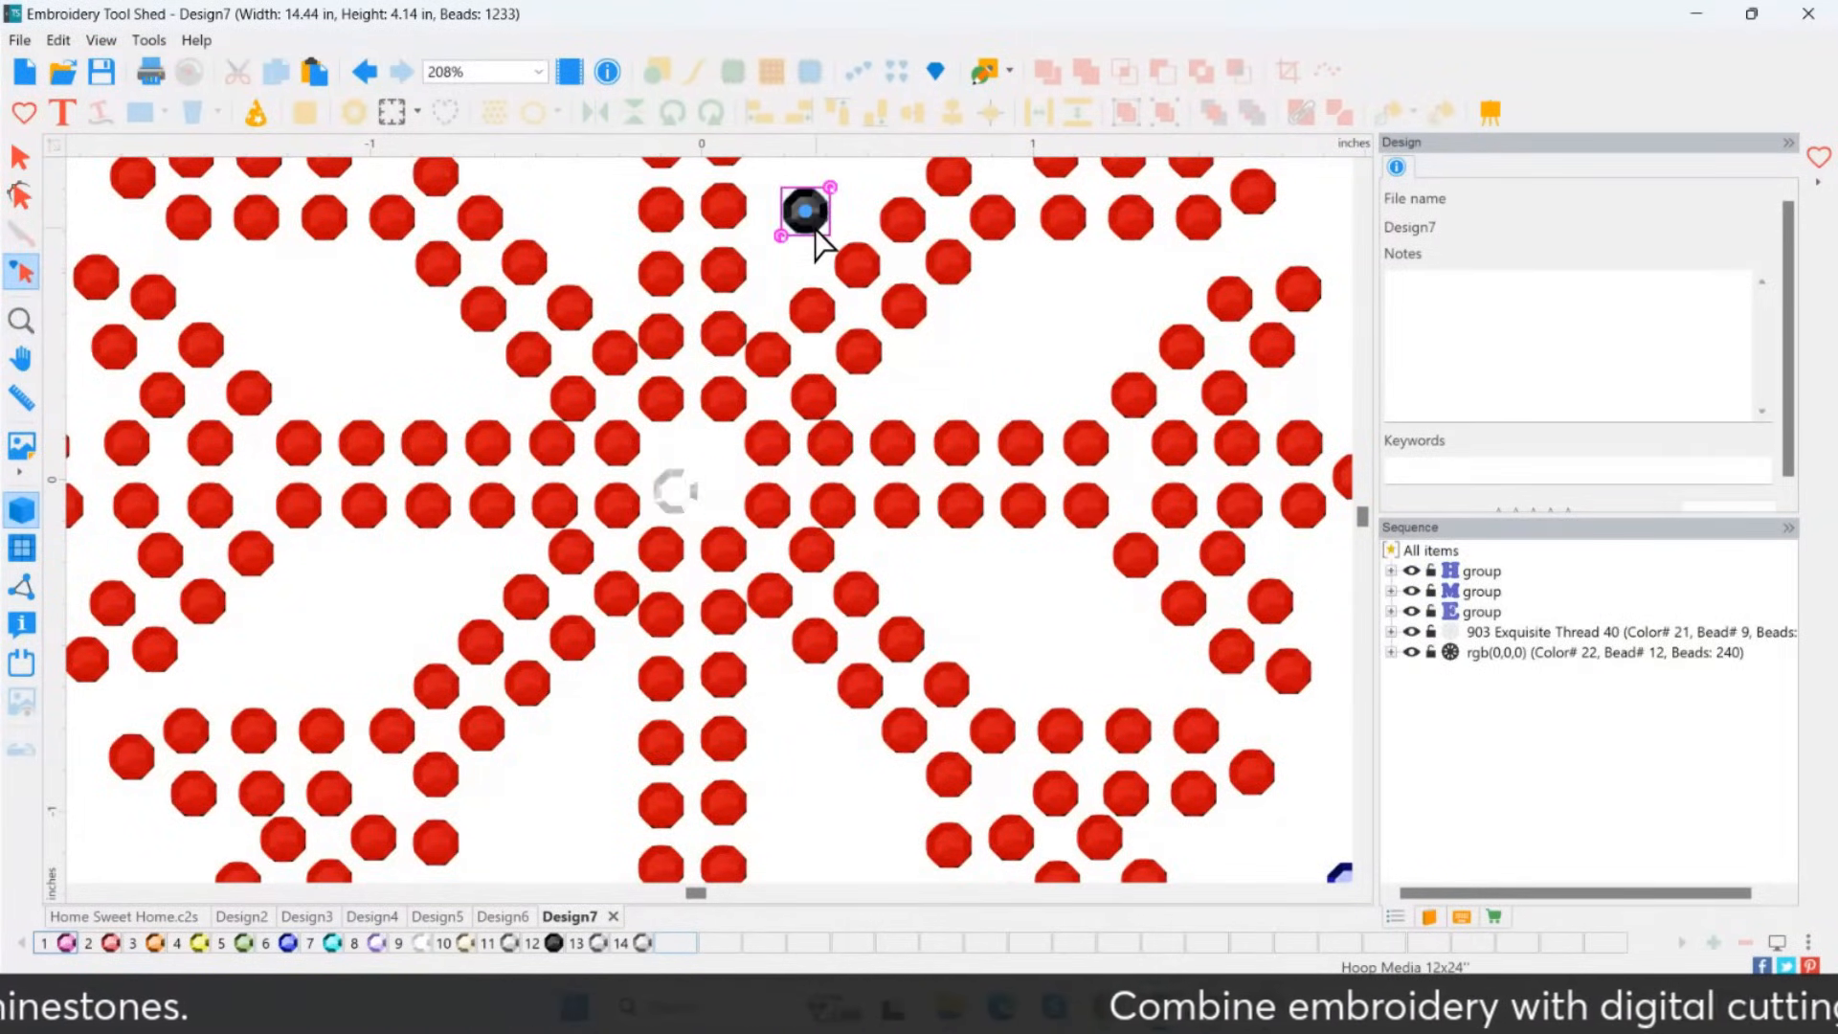
{"action": "key", "text": "Delete"}
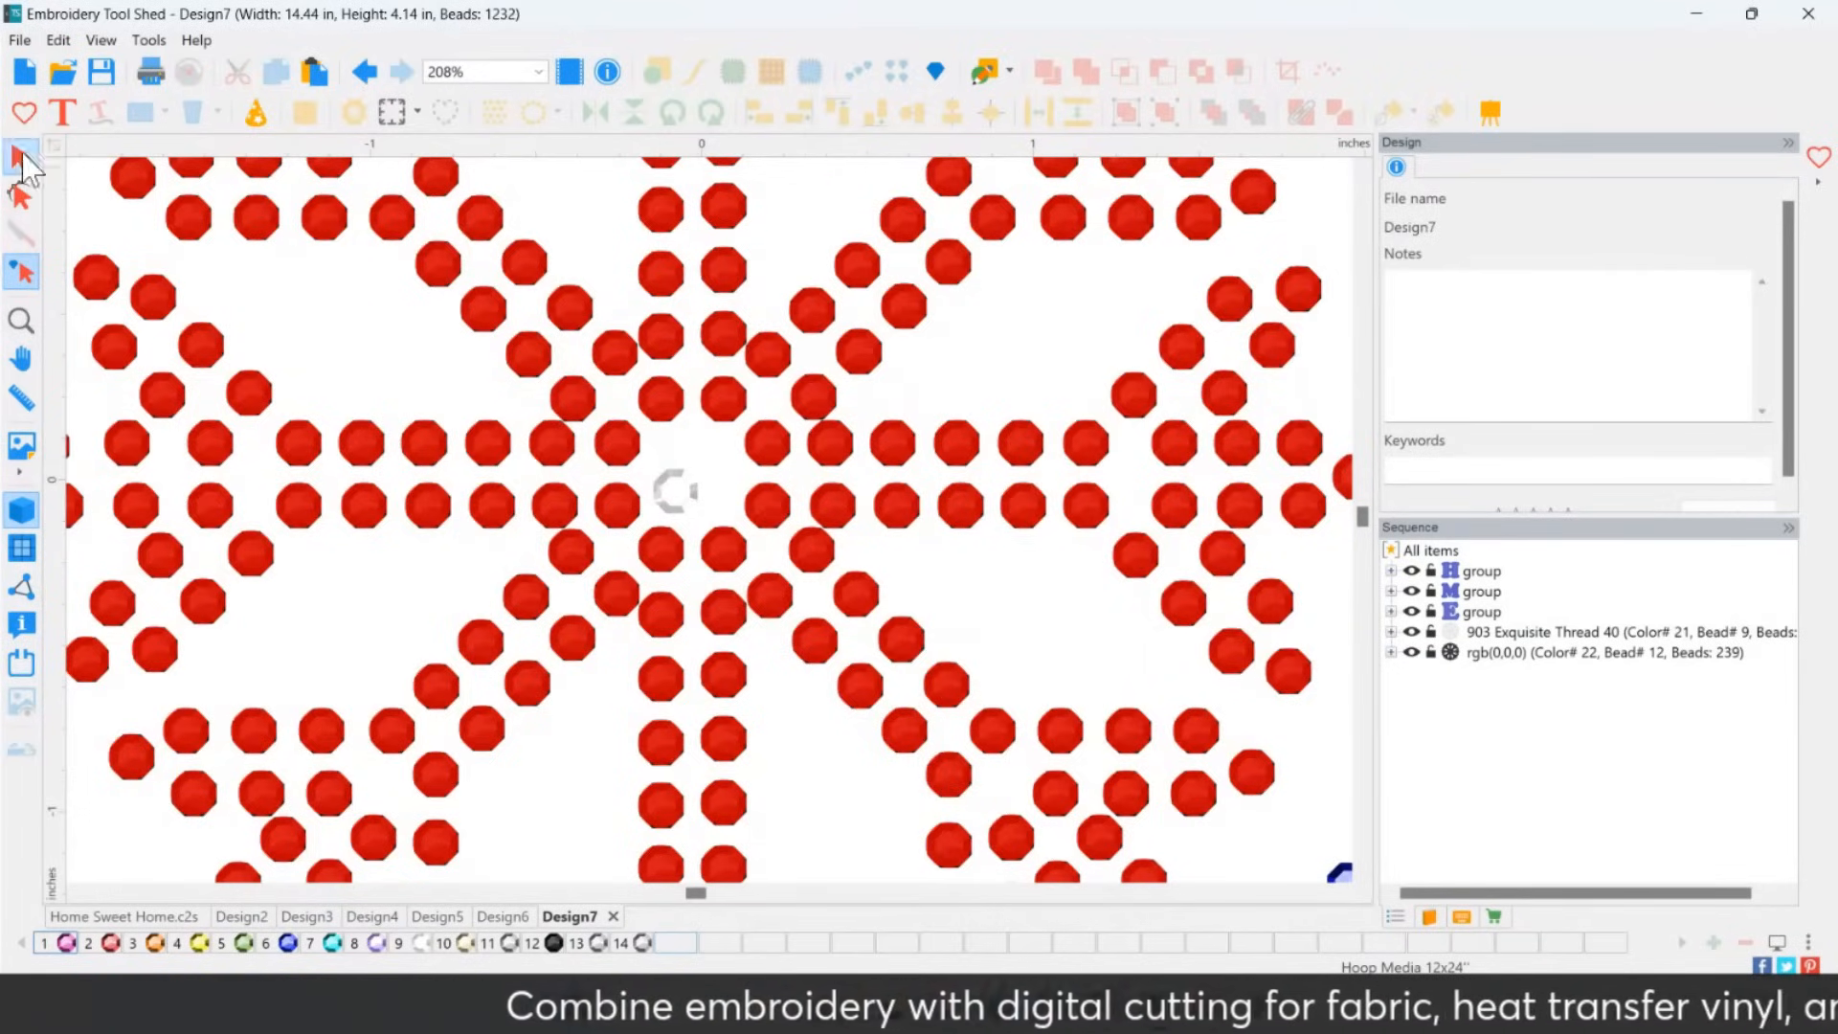
Delete the remaining clear bead at the snowflake's center and leave bead editing.
{"action": "left_click", "coordinate": [20, 157]}
{"action": "left_click", "coordinate": [687, 496]}
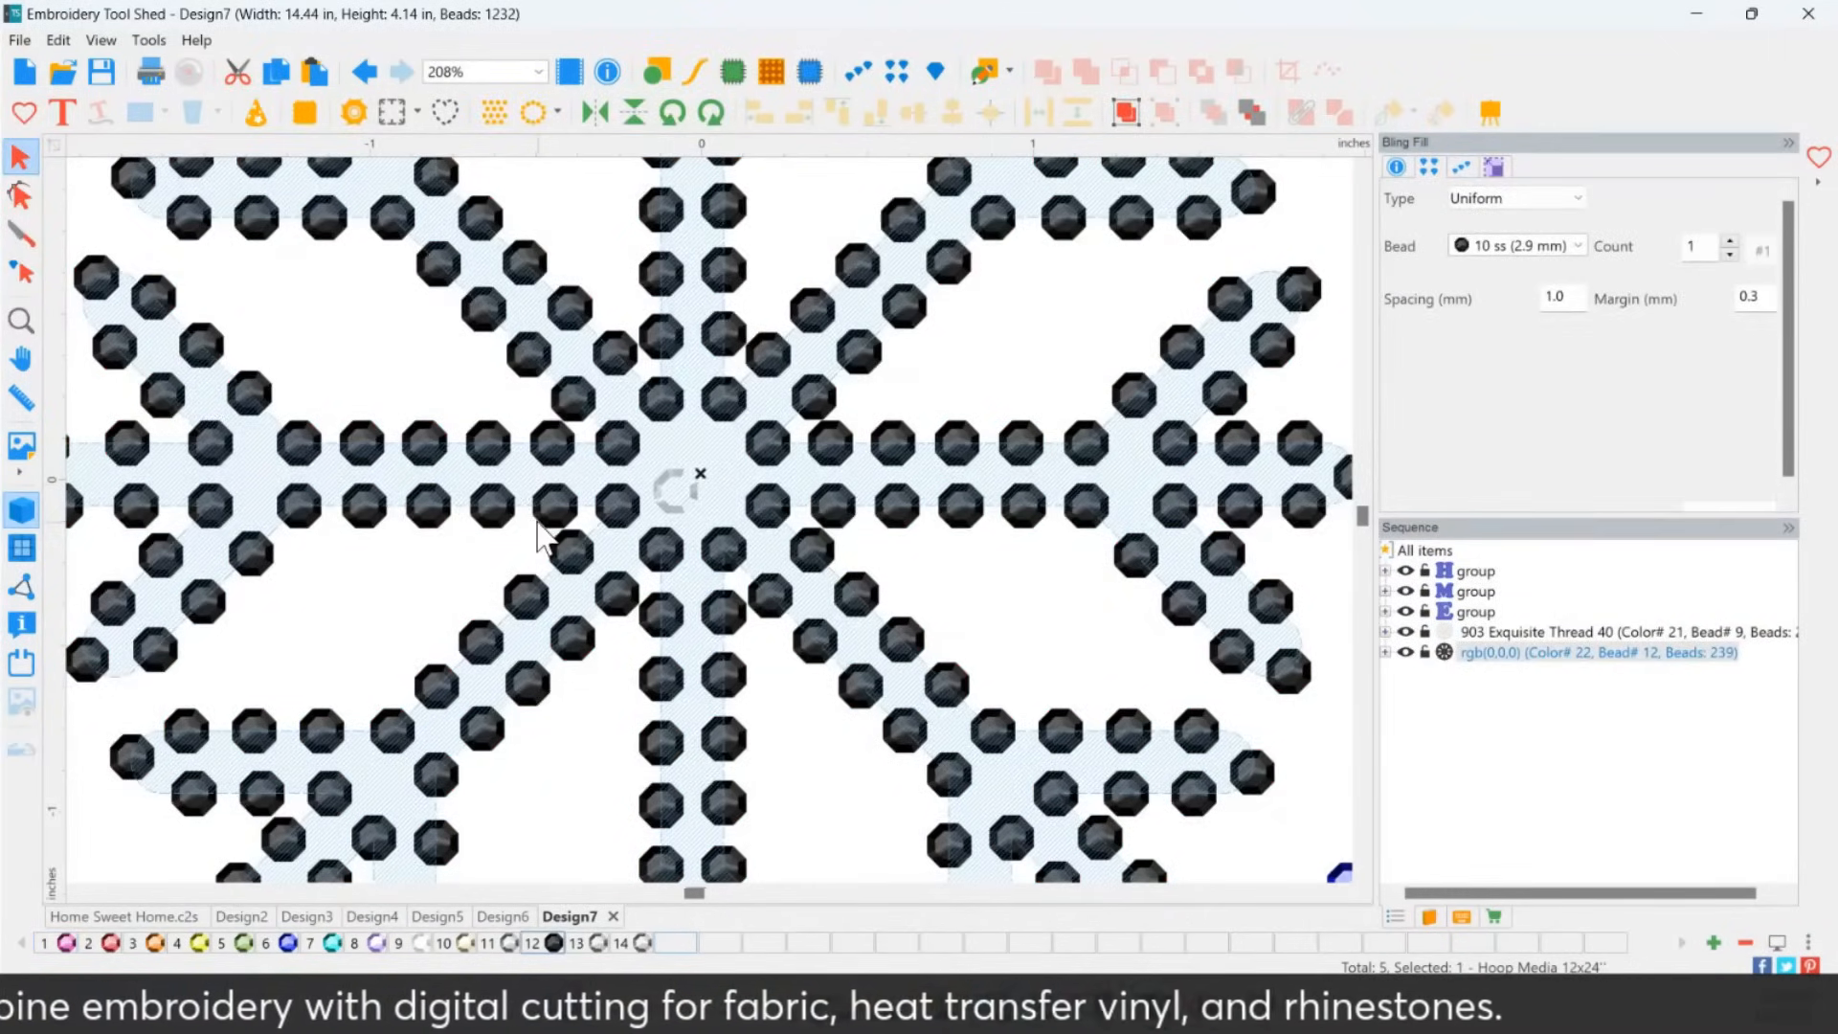
{"action": "scroll", "coordinate": [546, 526], "scroll_direction": "down", "scroll_amount": 1}
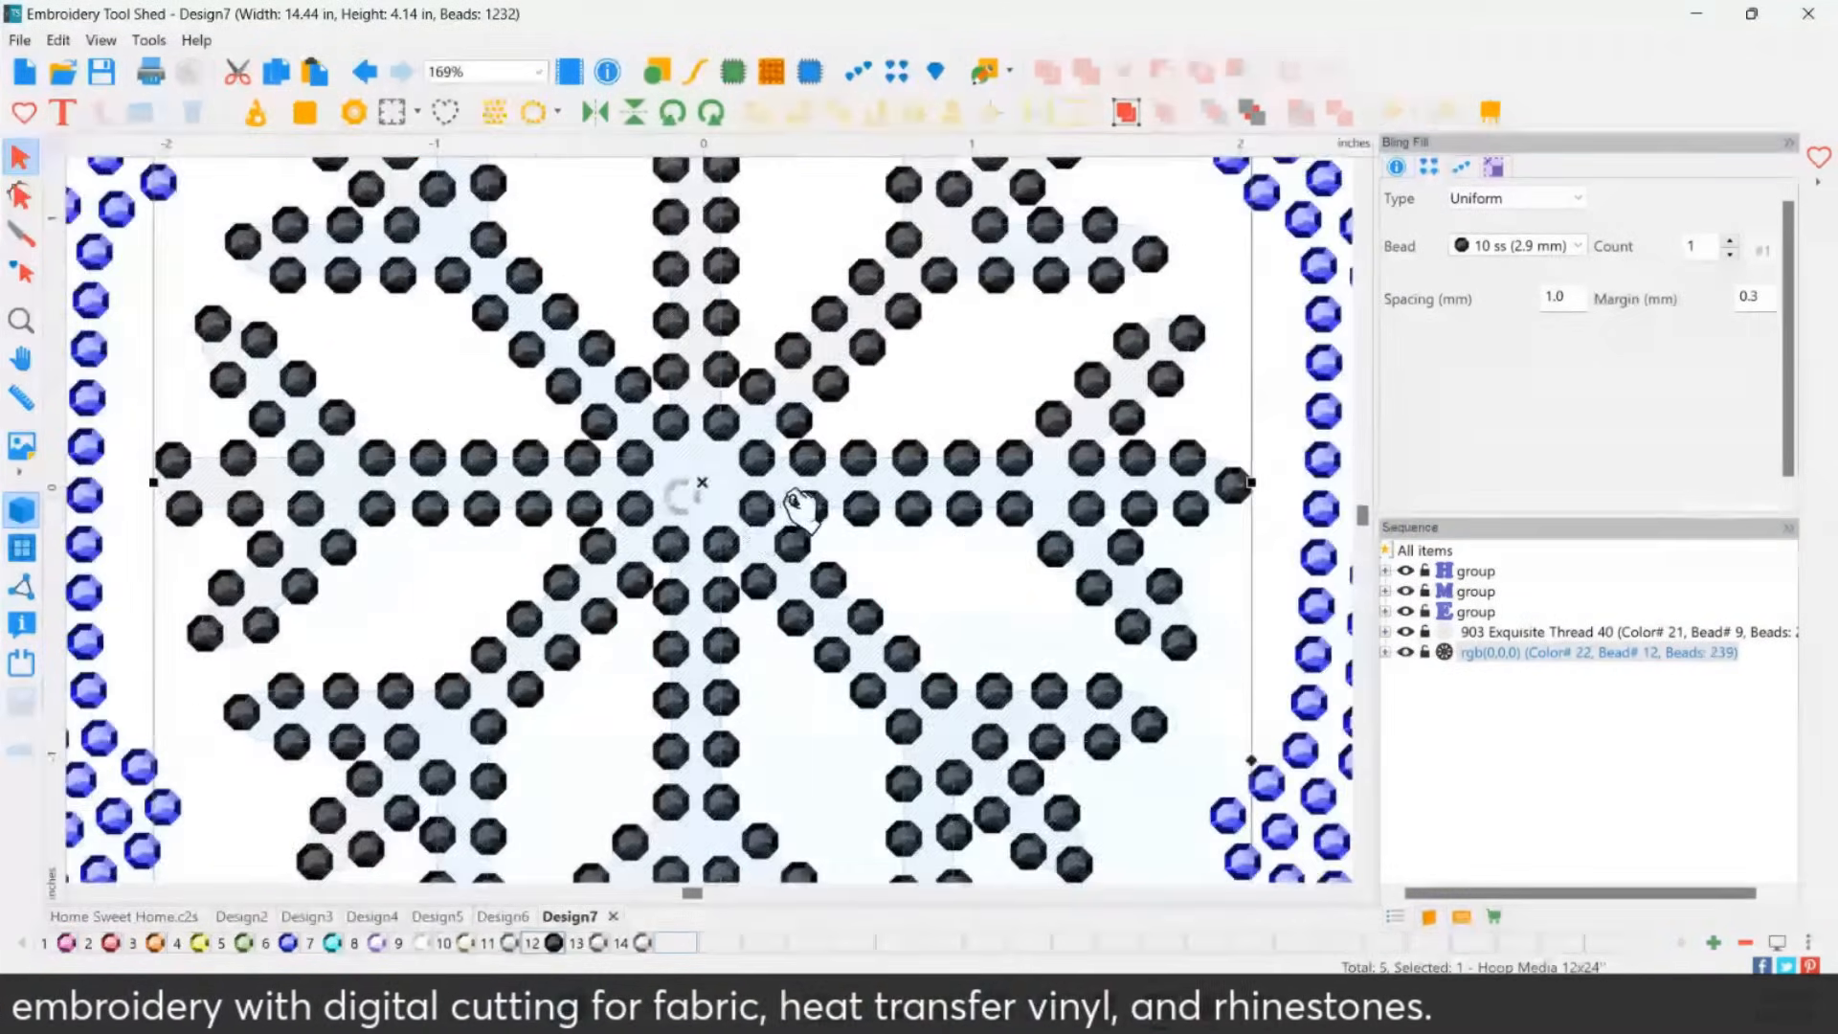
{"action": "left_click", "coordinate": [21, 273]}
{"action": "left_click", "coordinate": [679, 505]}
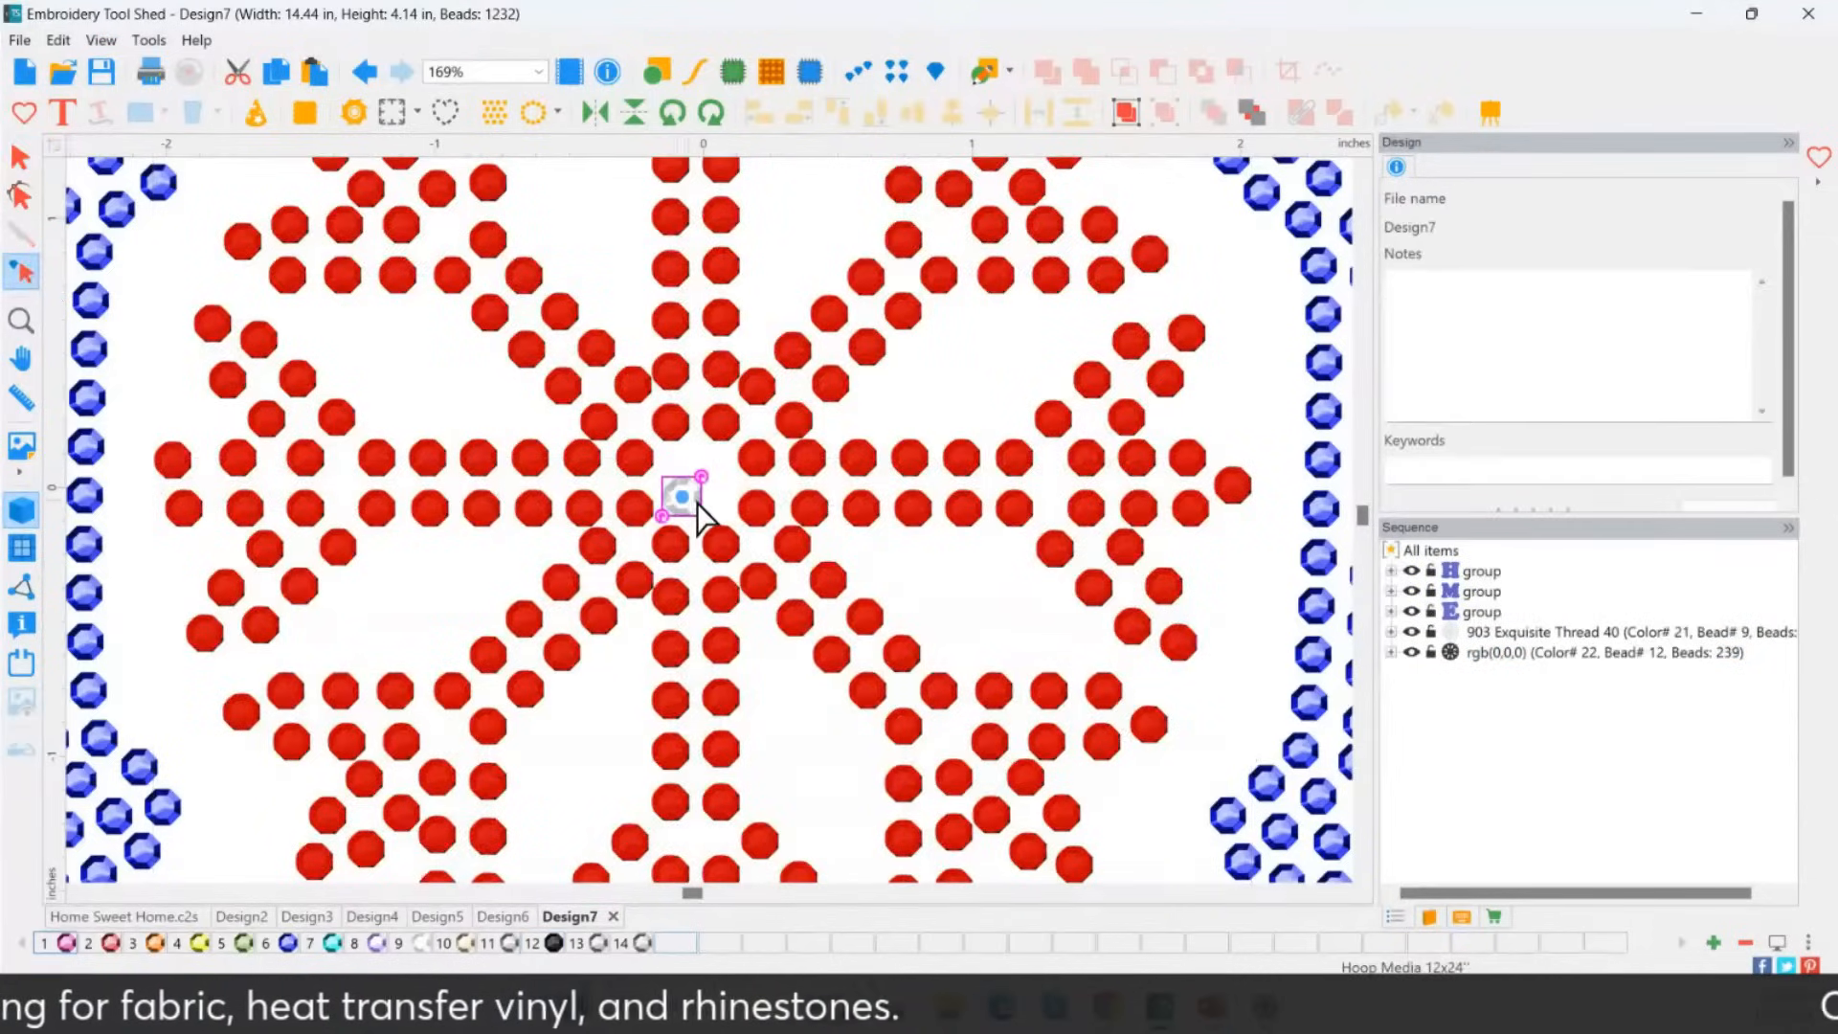
{"action": "key", "text": "Delete"}
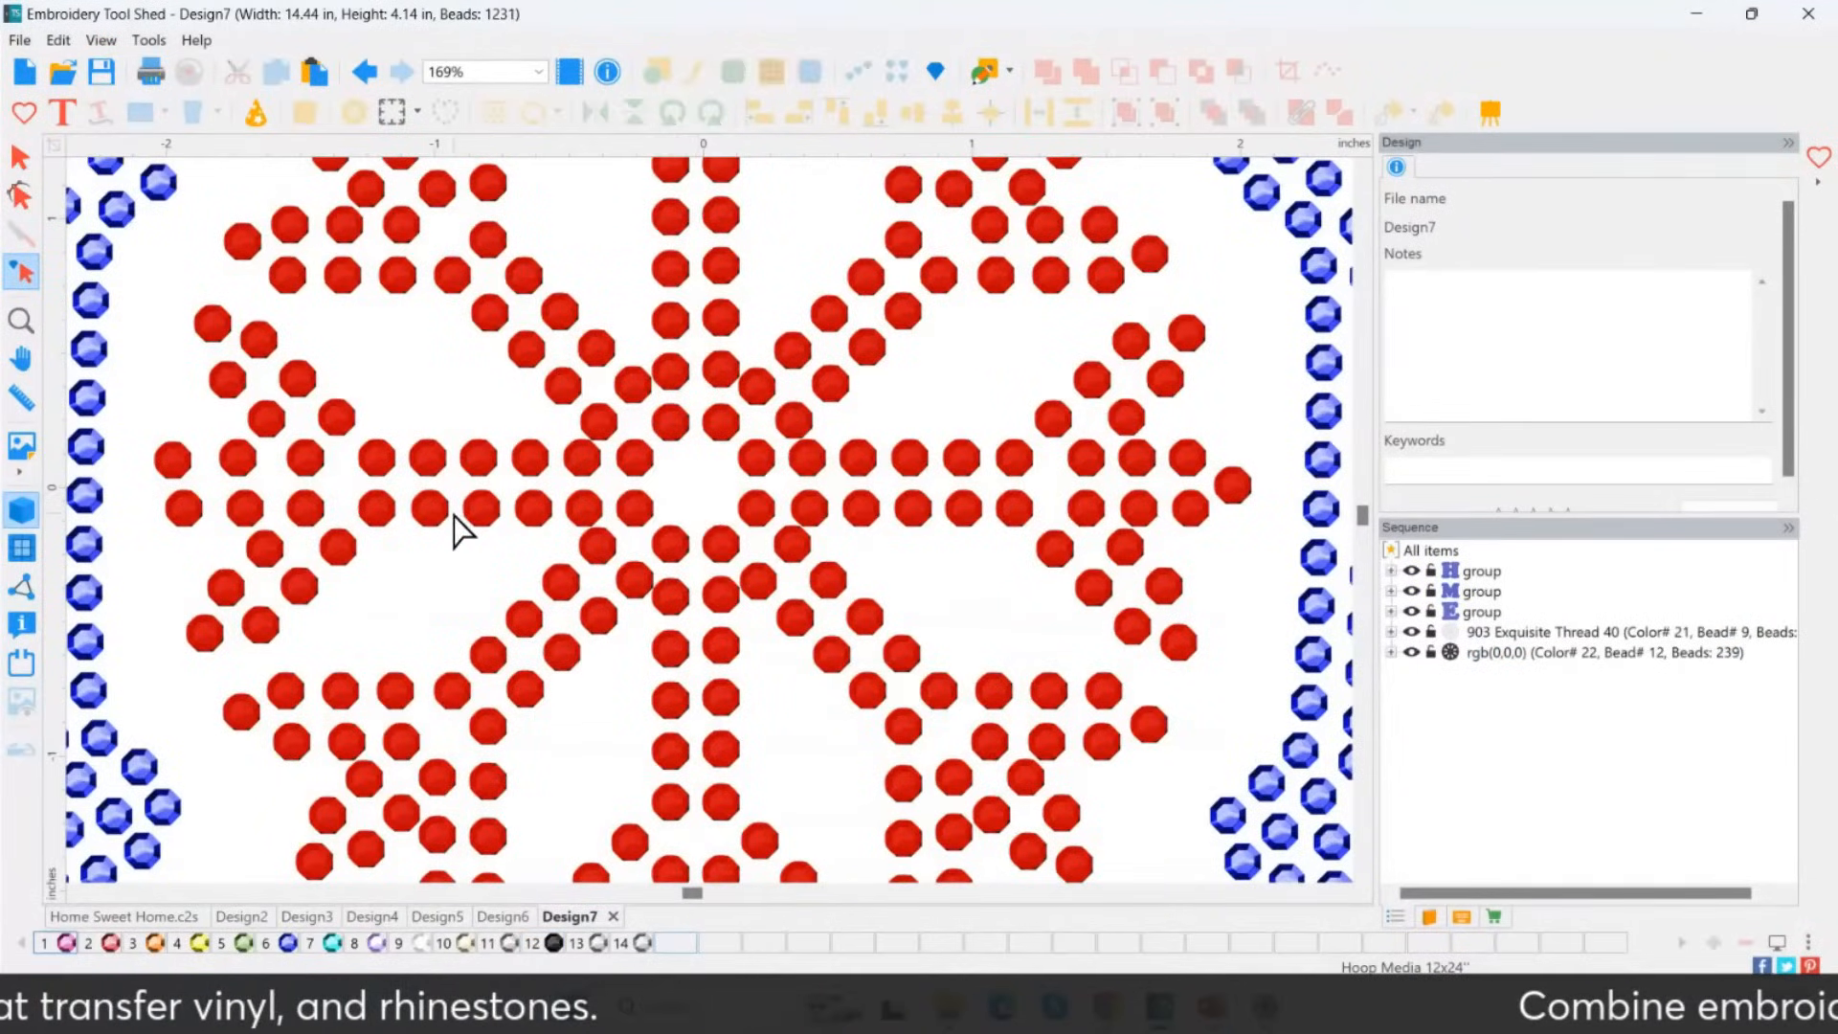
{"action": "left_click", "coordinate": [20, 323]}
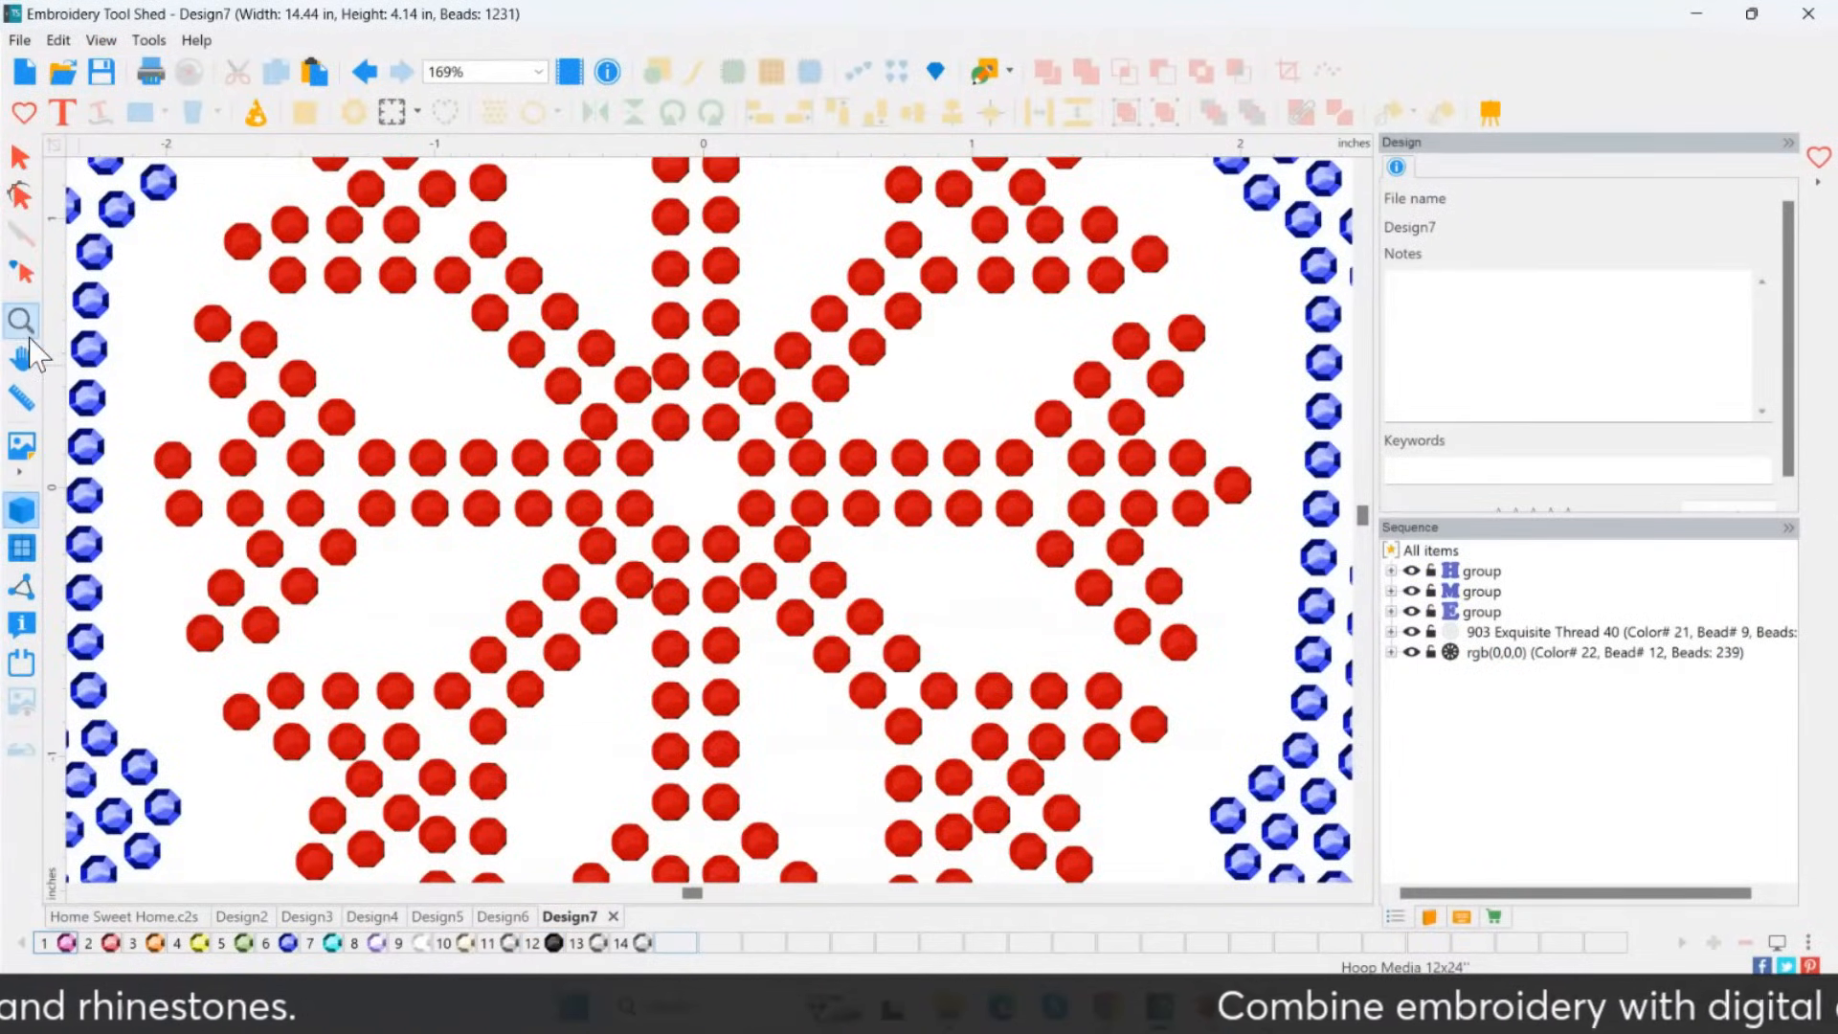
{"action": "right_click", "coordinate": [251, 469]}
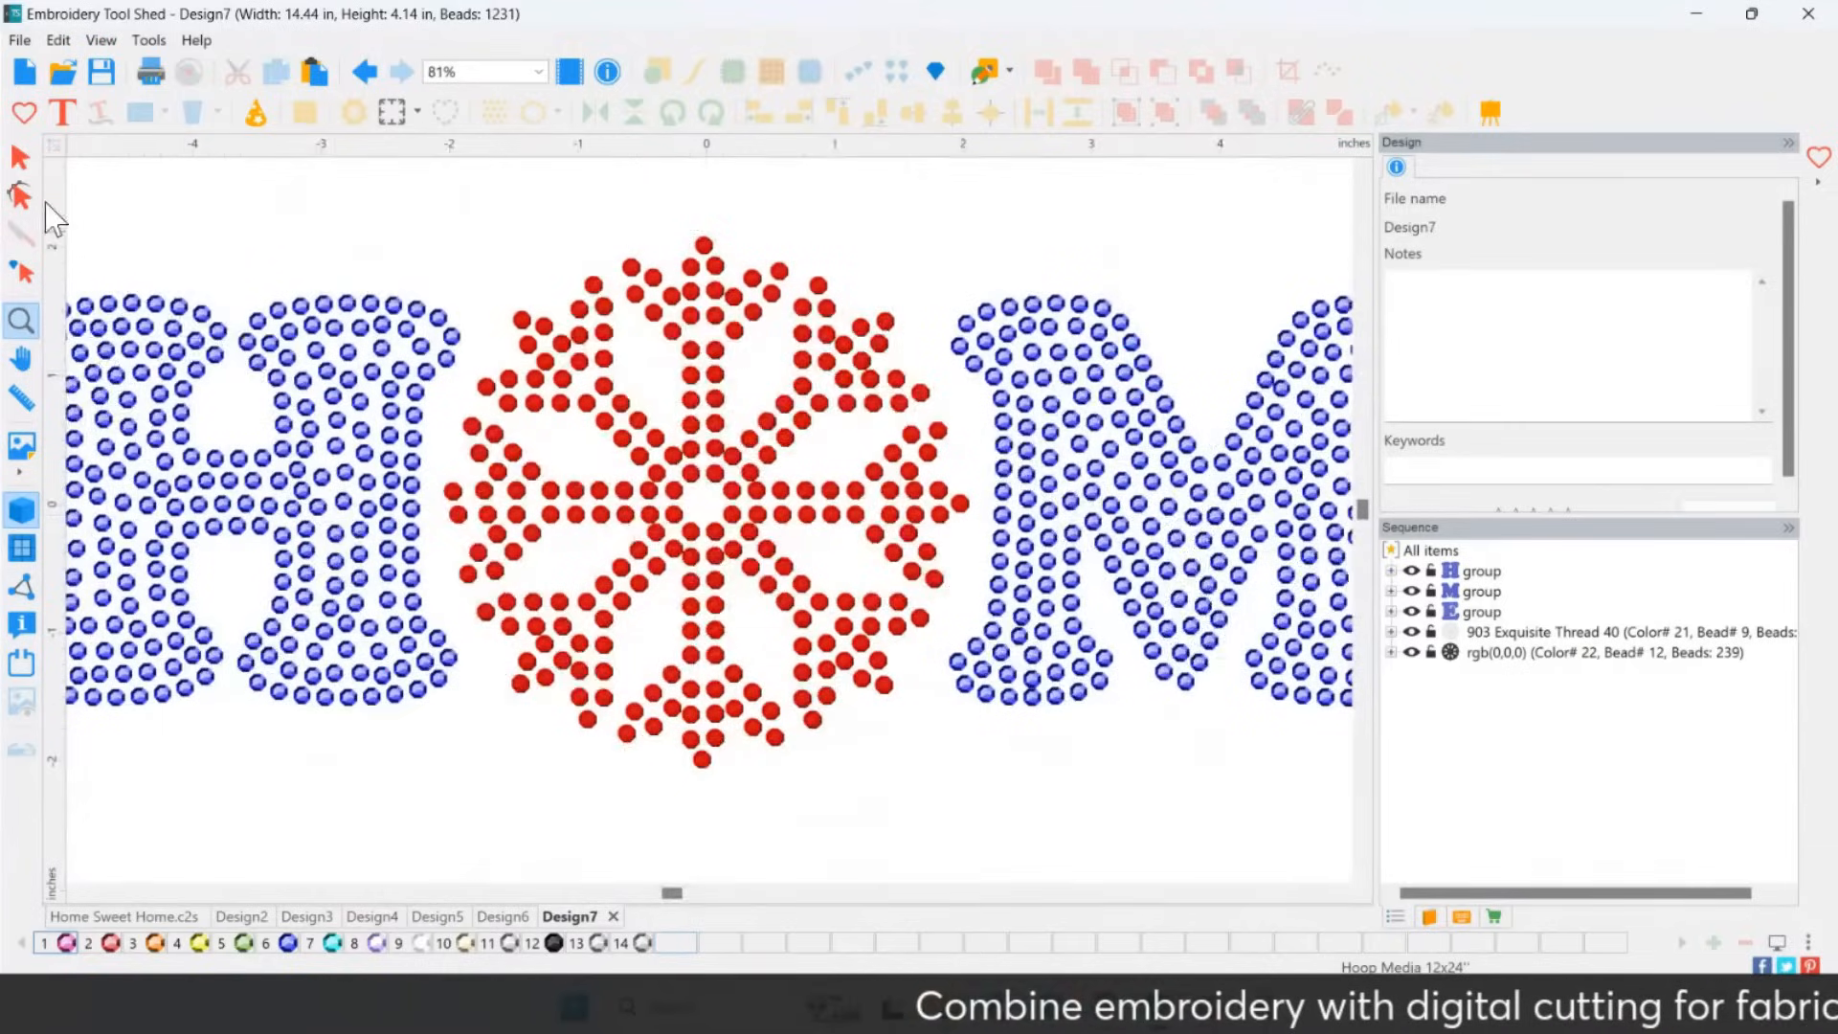
{"action": "left_click", "coordinate": [21, 156]}
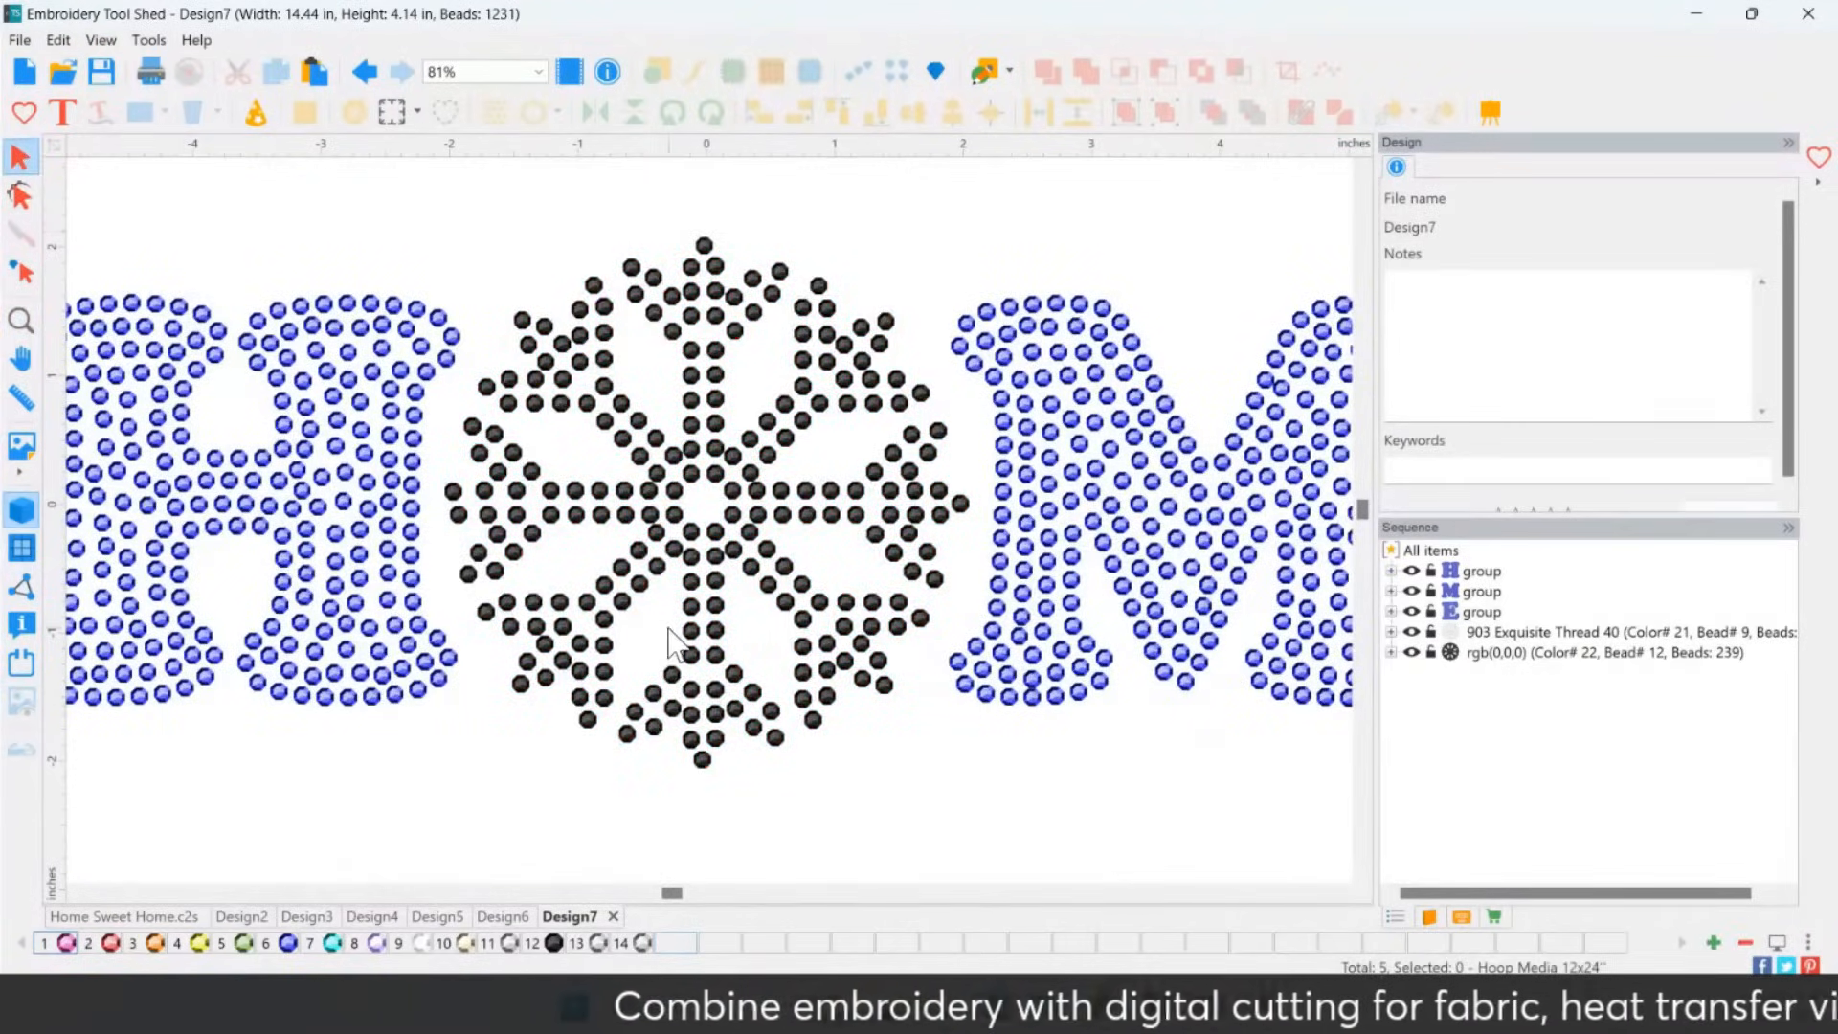
{"action": "scroll", "coordinate": [657, 772], "scroll_direction": "down", "scroll_amount": 2}
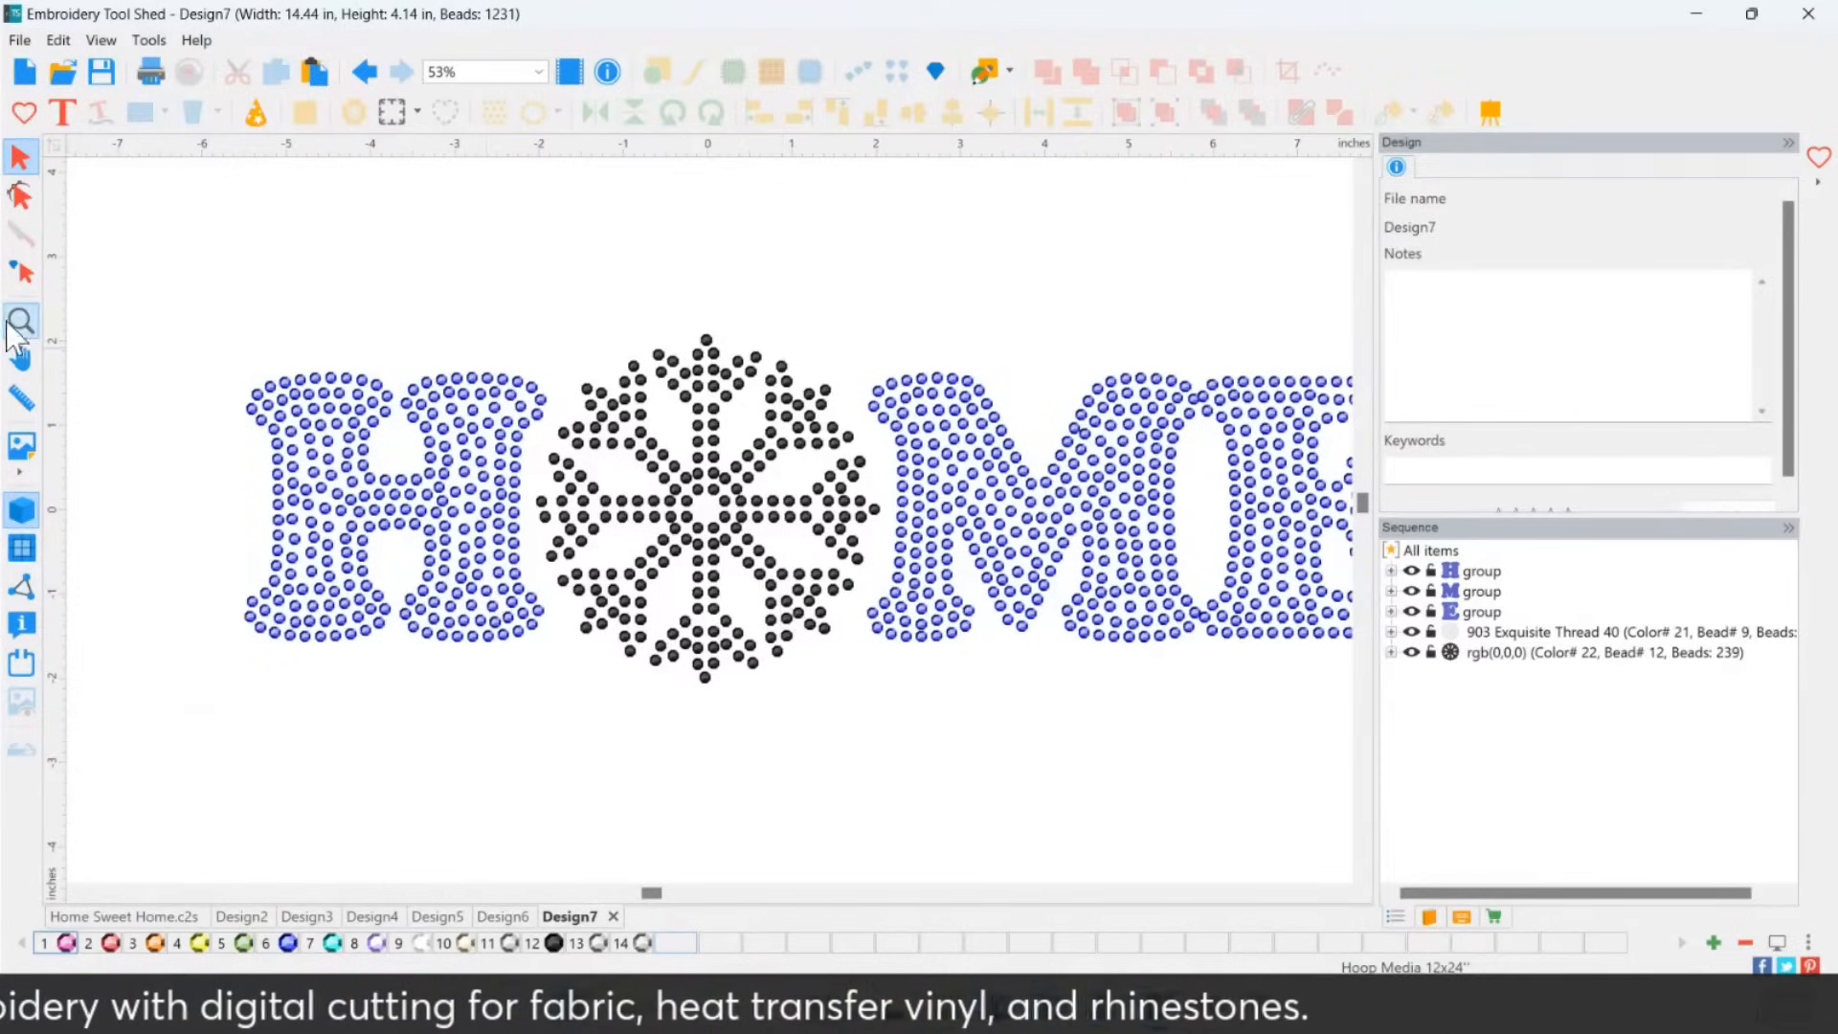
{"action": "scroll", "coordinate": [409, 574], "scroll_direction": "right", "scroll_amount": 2}
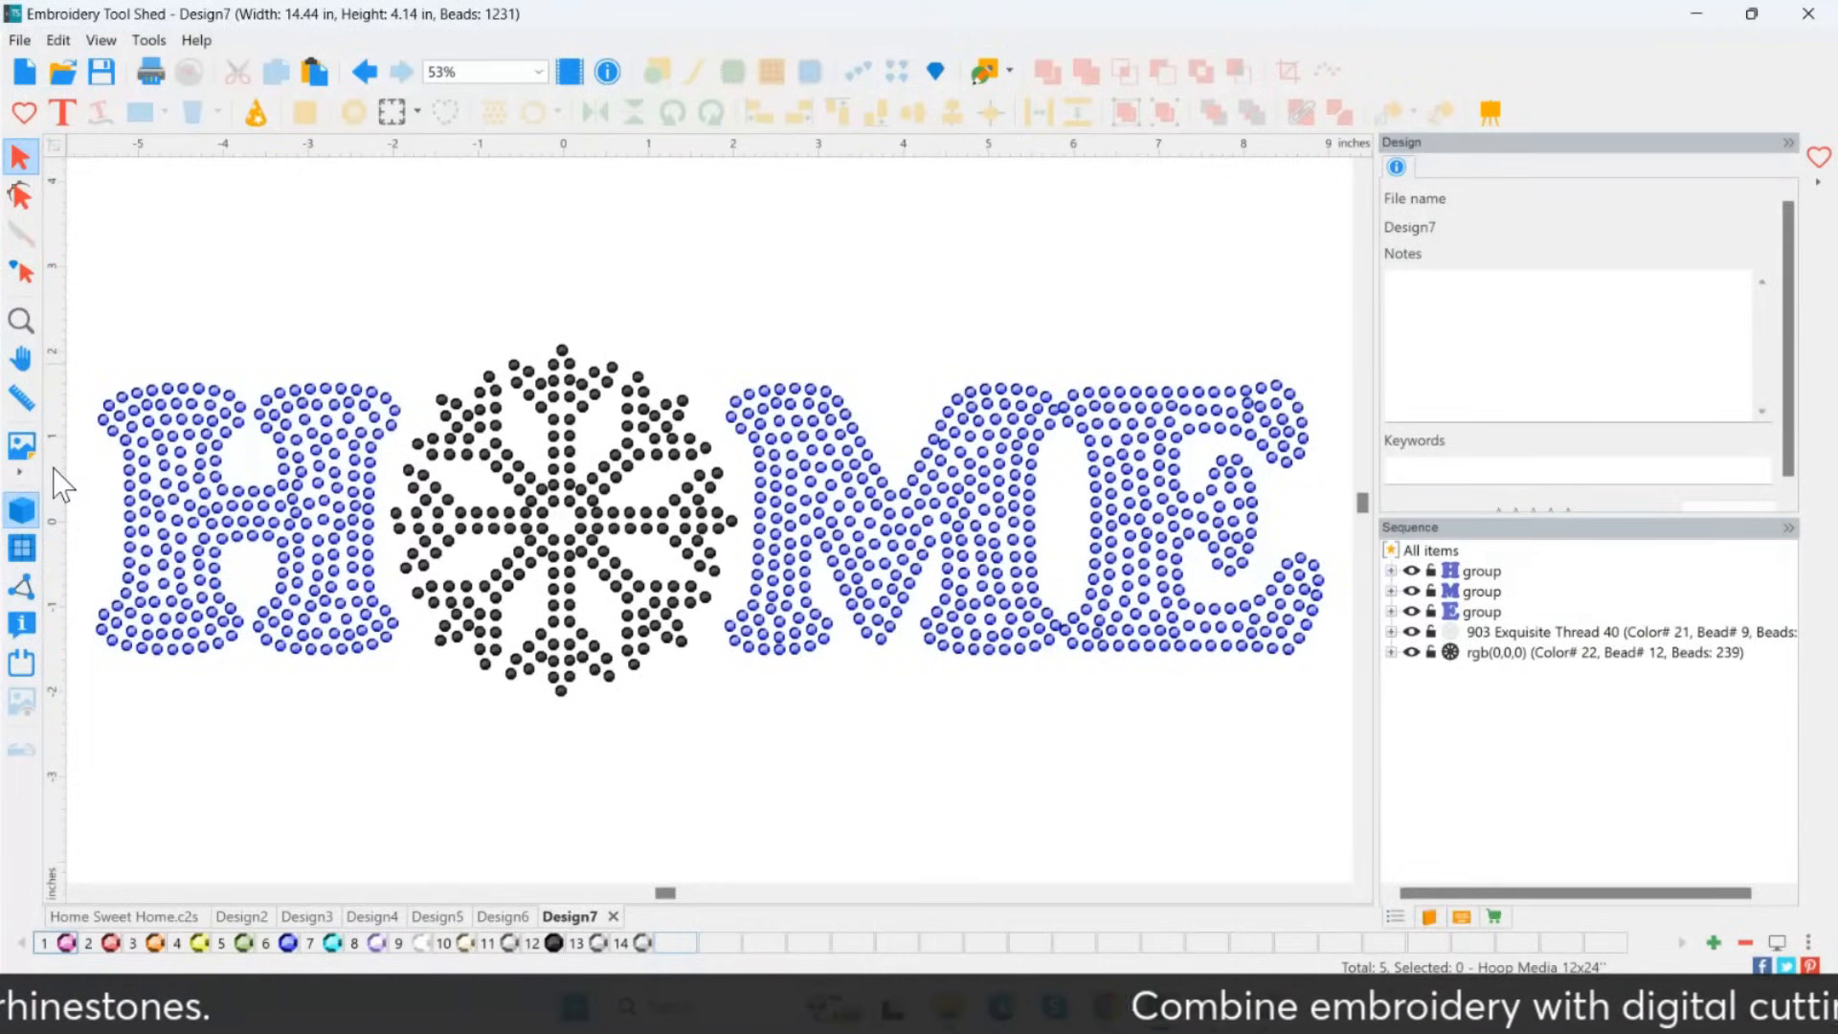
Turn off the 3D view and browse the bead options available for the H's bling fill.
{"action": "left_click", "coordinate": [23, 511]}
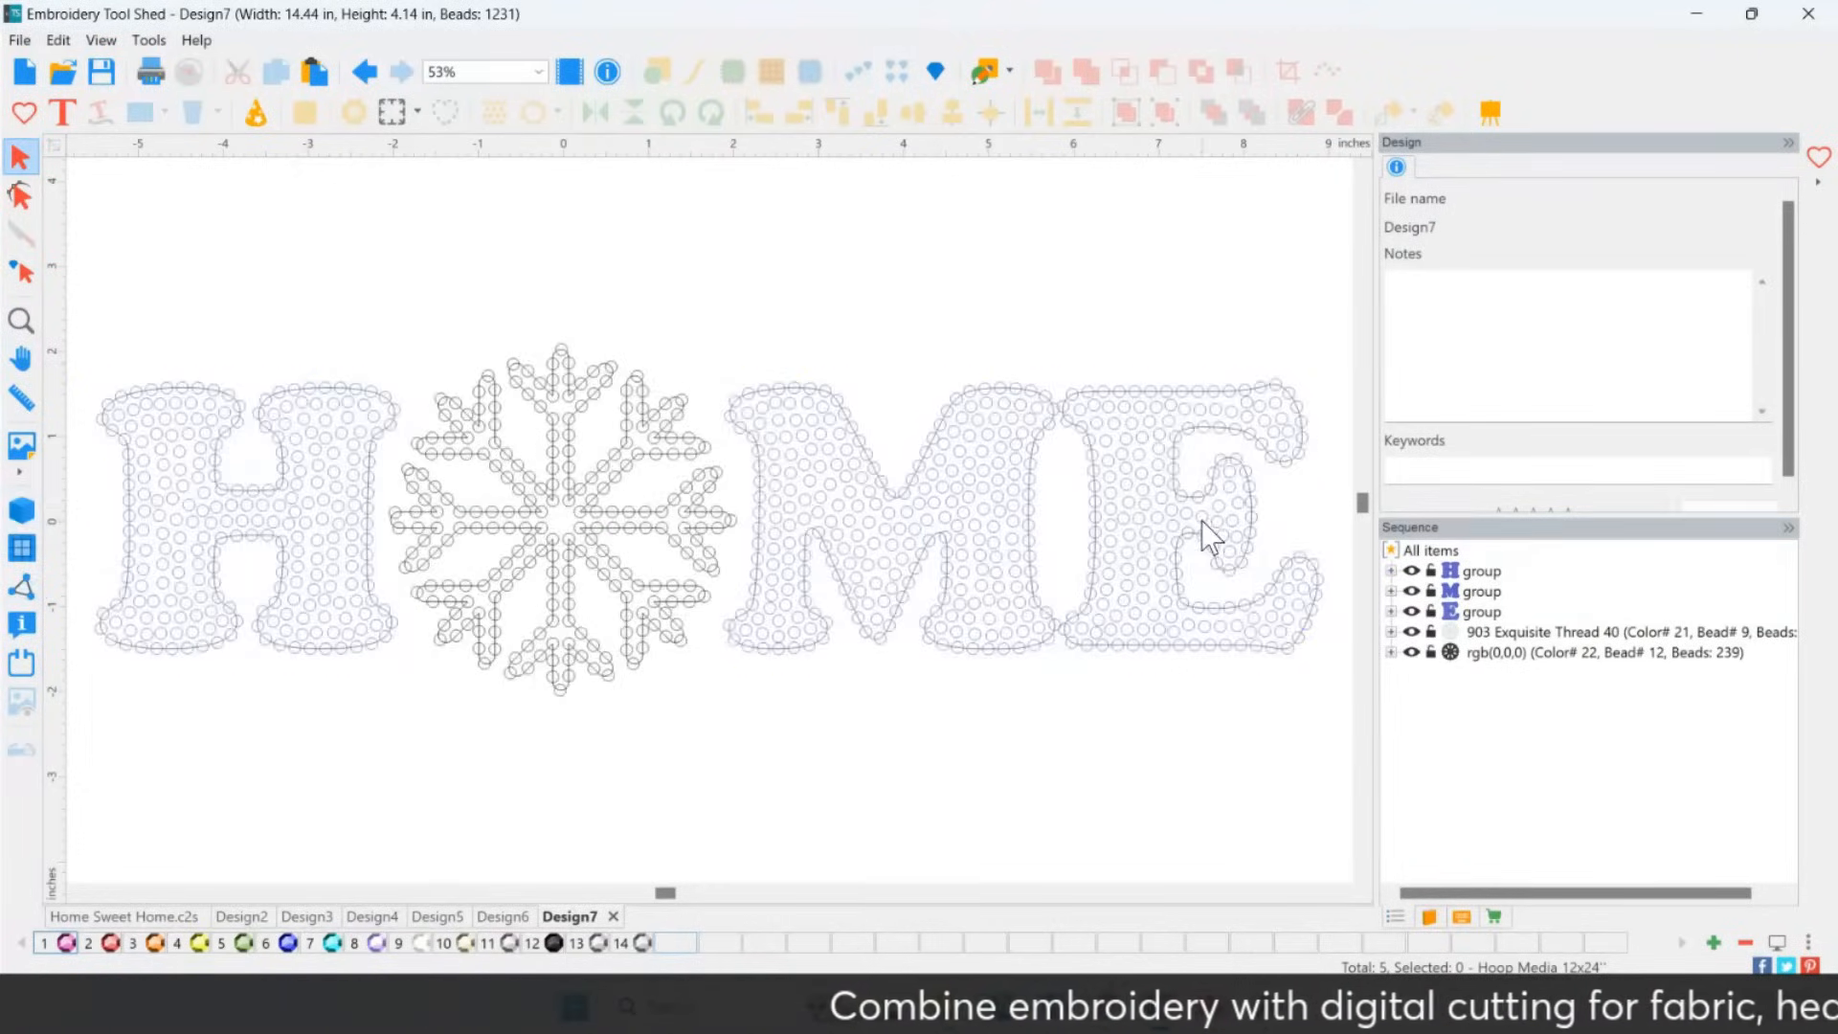
{"action": "left_click", "coordinate": [175, 526]}
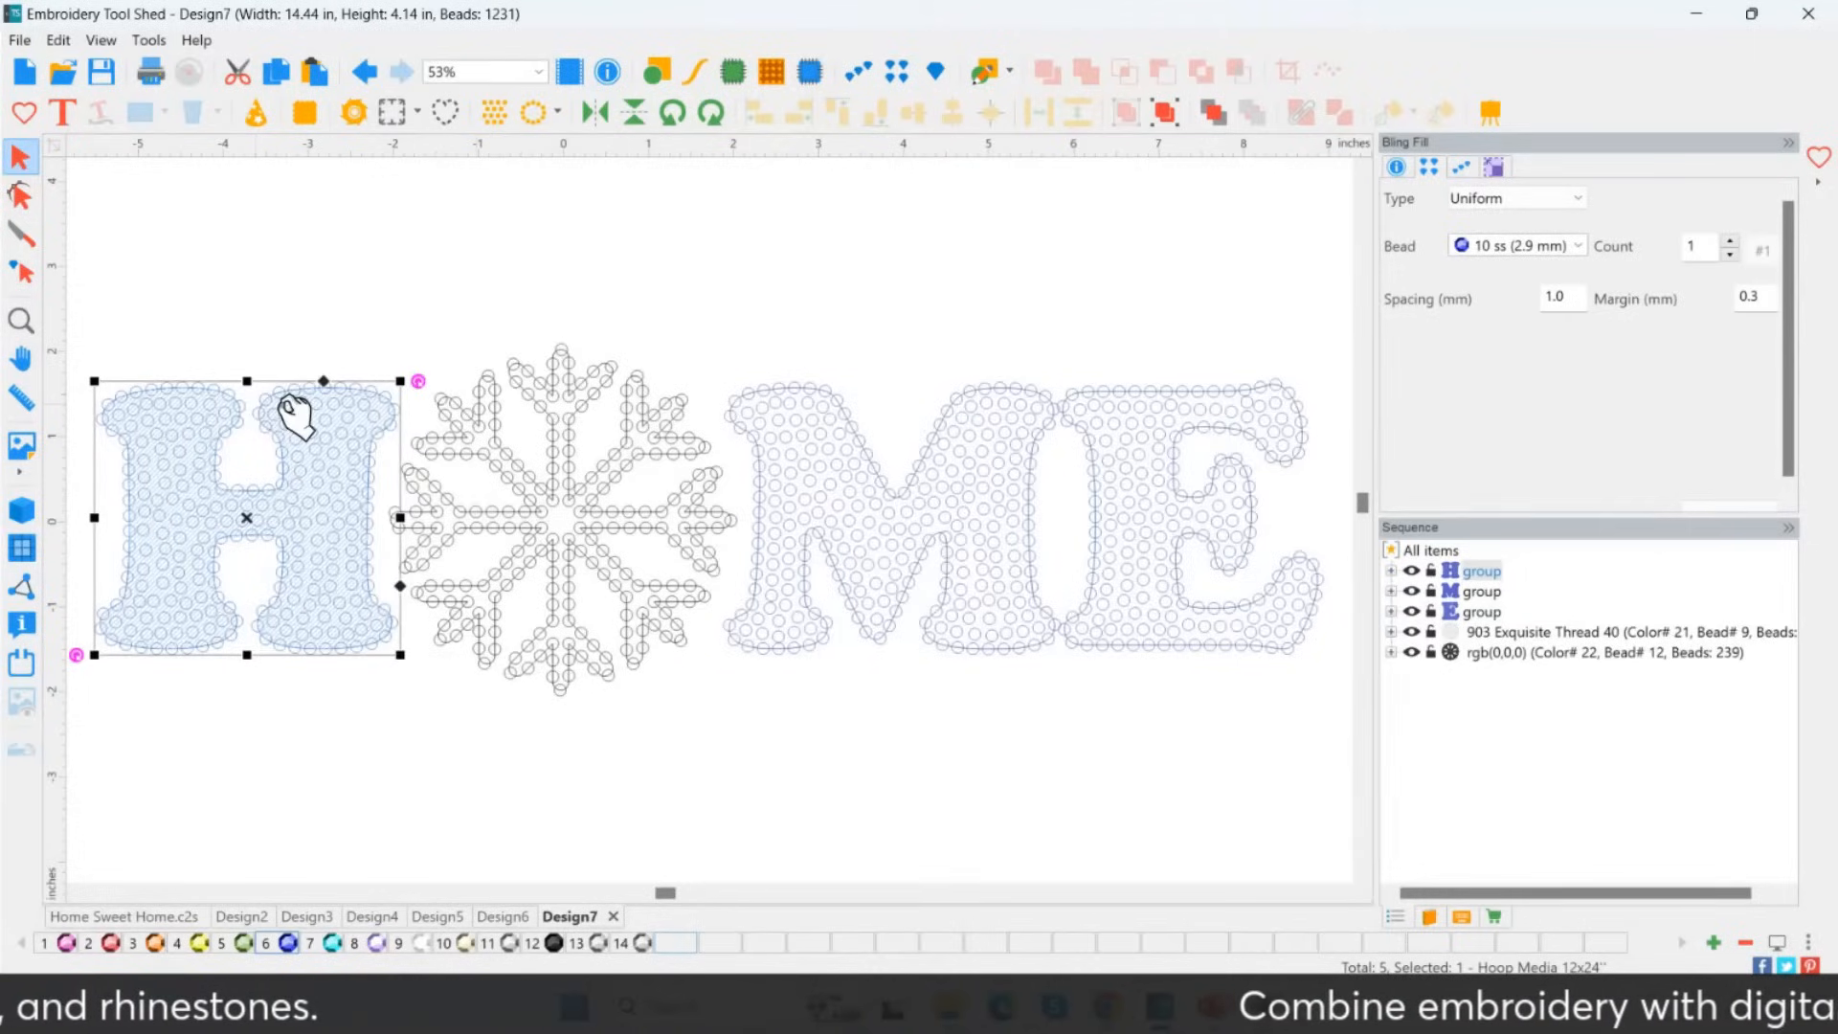
{"action": "left_click", "coordinate": [1578, 246]}
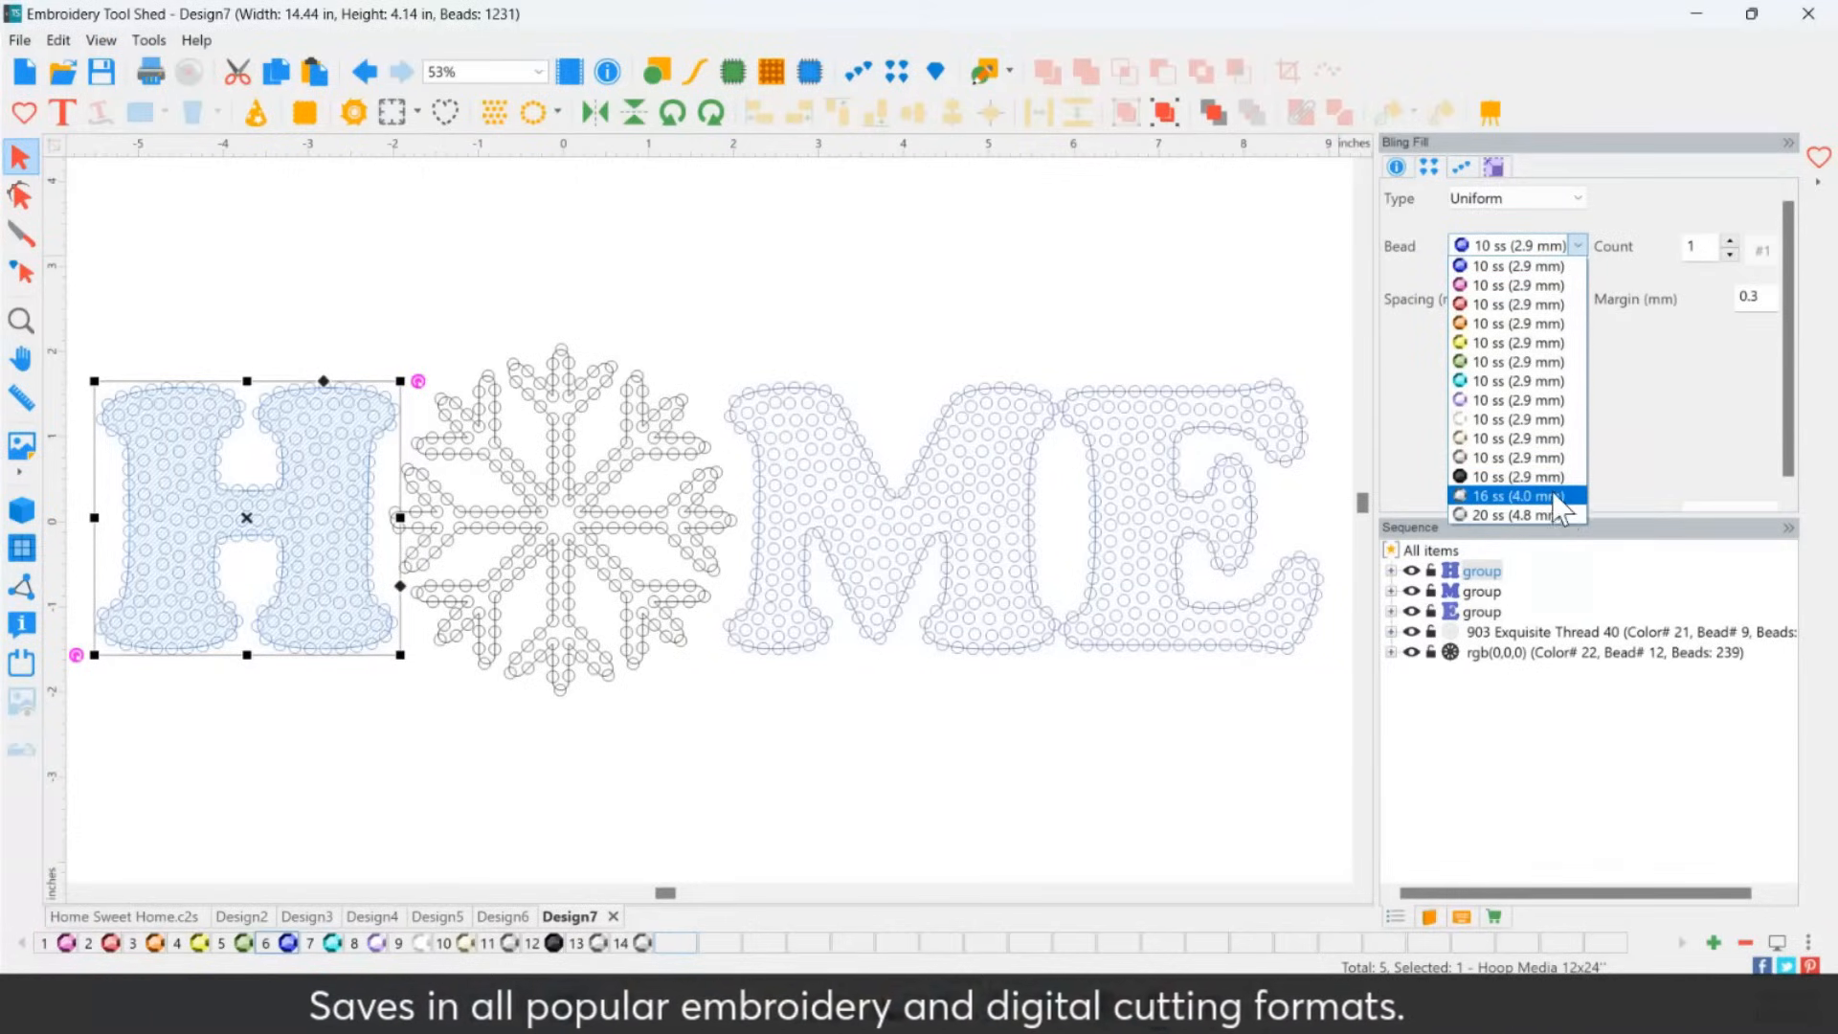
{"action": "left_click", "coordinate": [216, 556]}
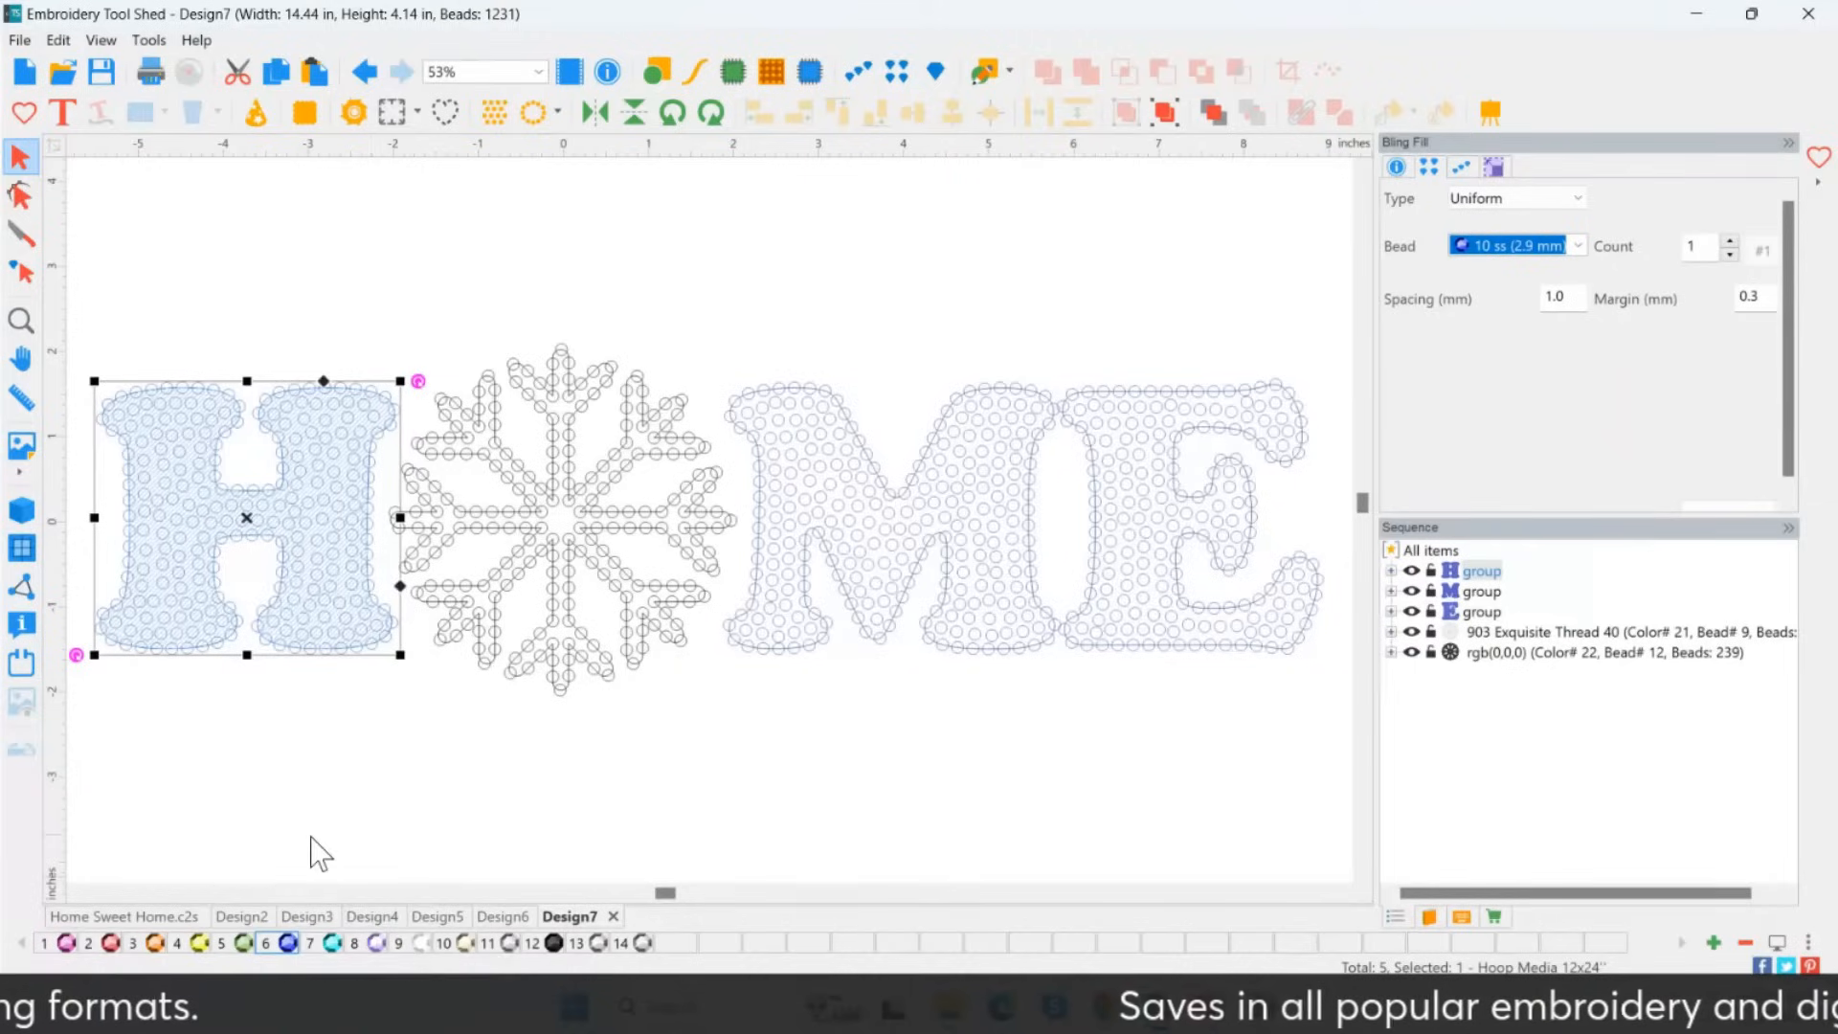
Set the Cobalt rhinestone's size in the bead palette to 12 ss (3.2 mm).
{"action": "left_click", "coordinate": [288, 946]}
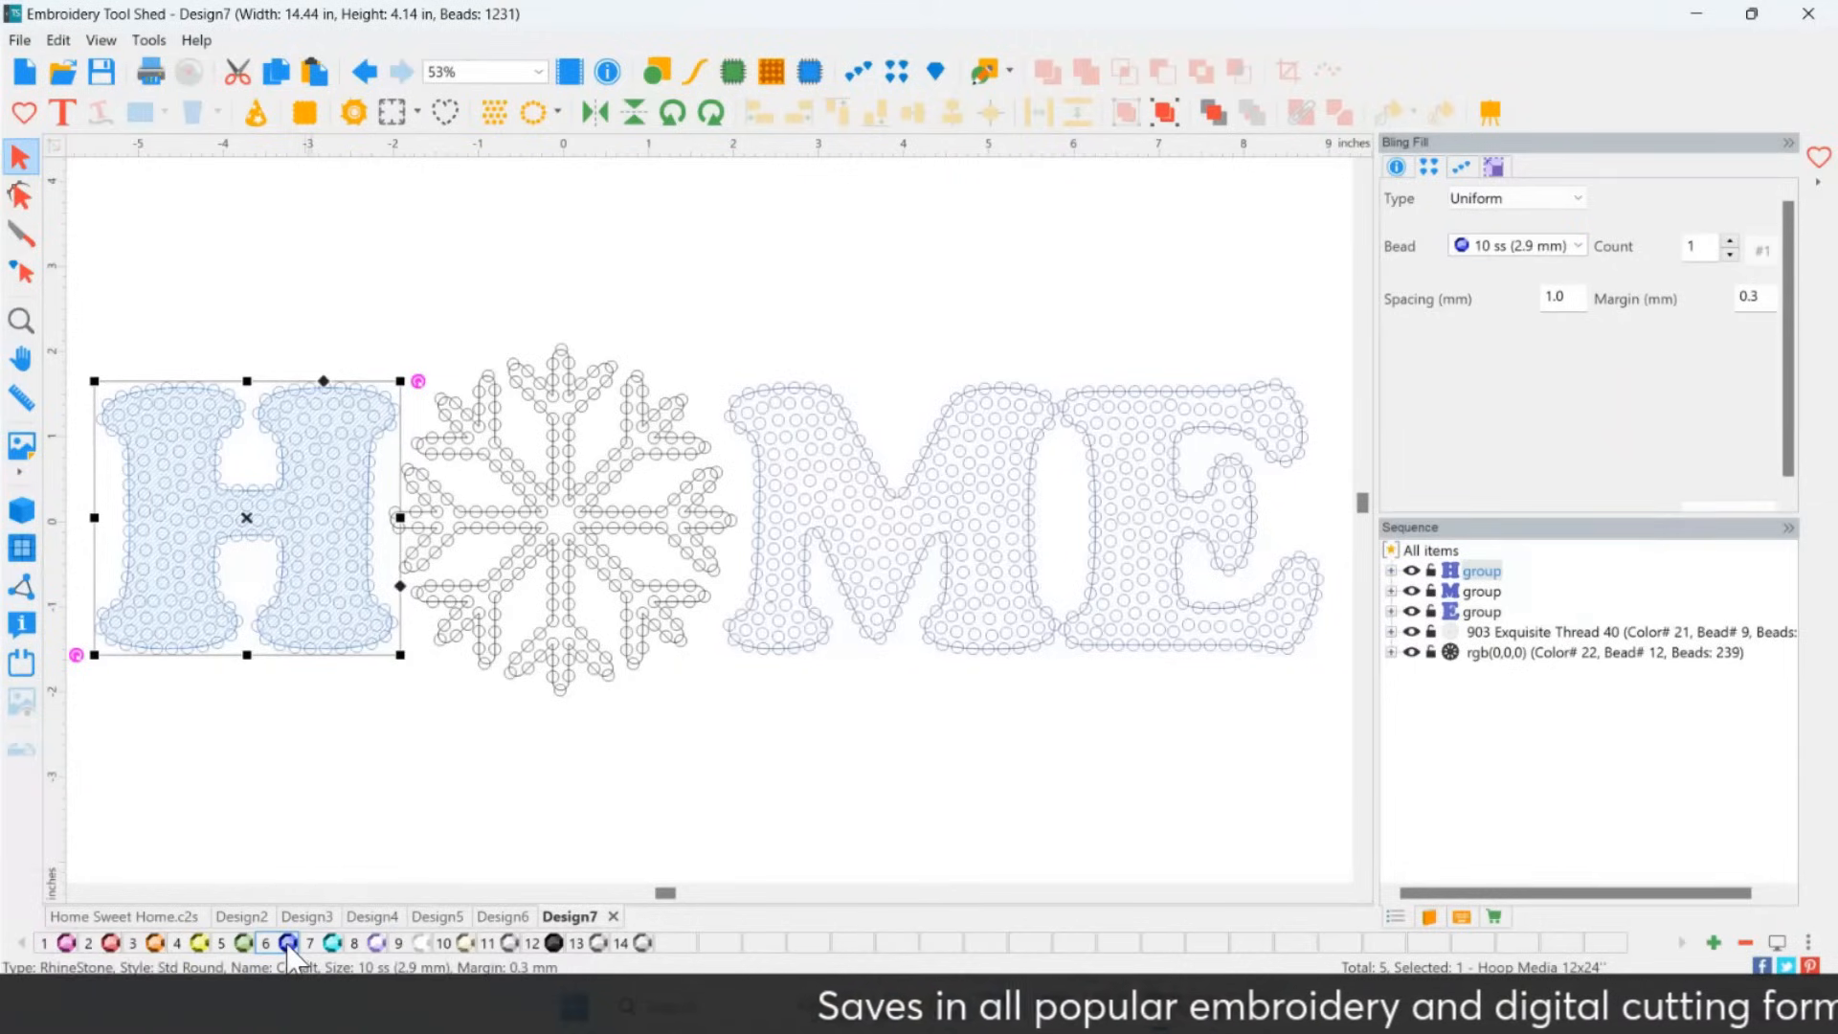
{"action": "double_click", "coordinate": [288, 945]}
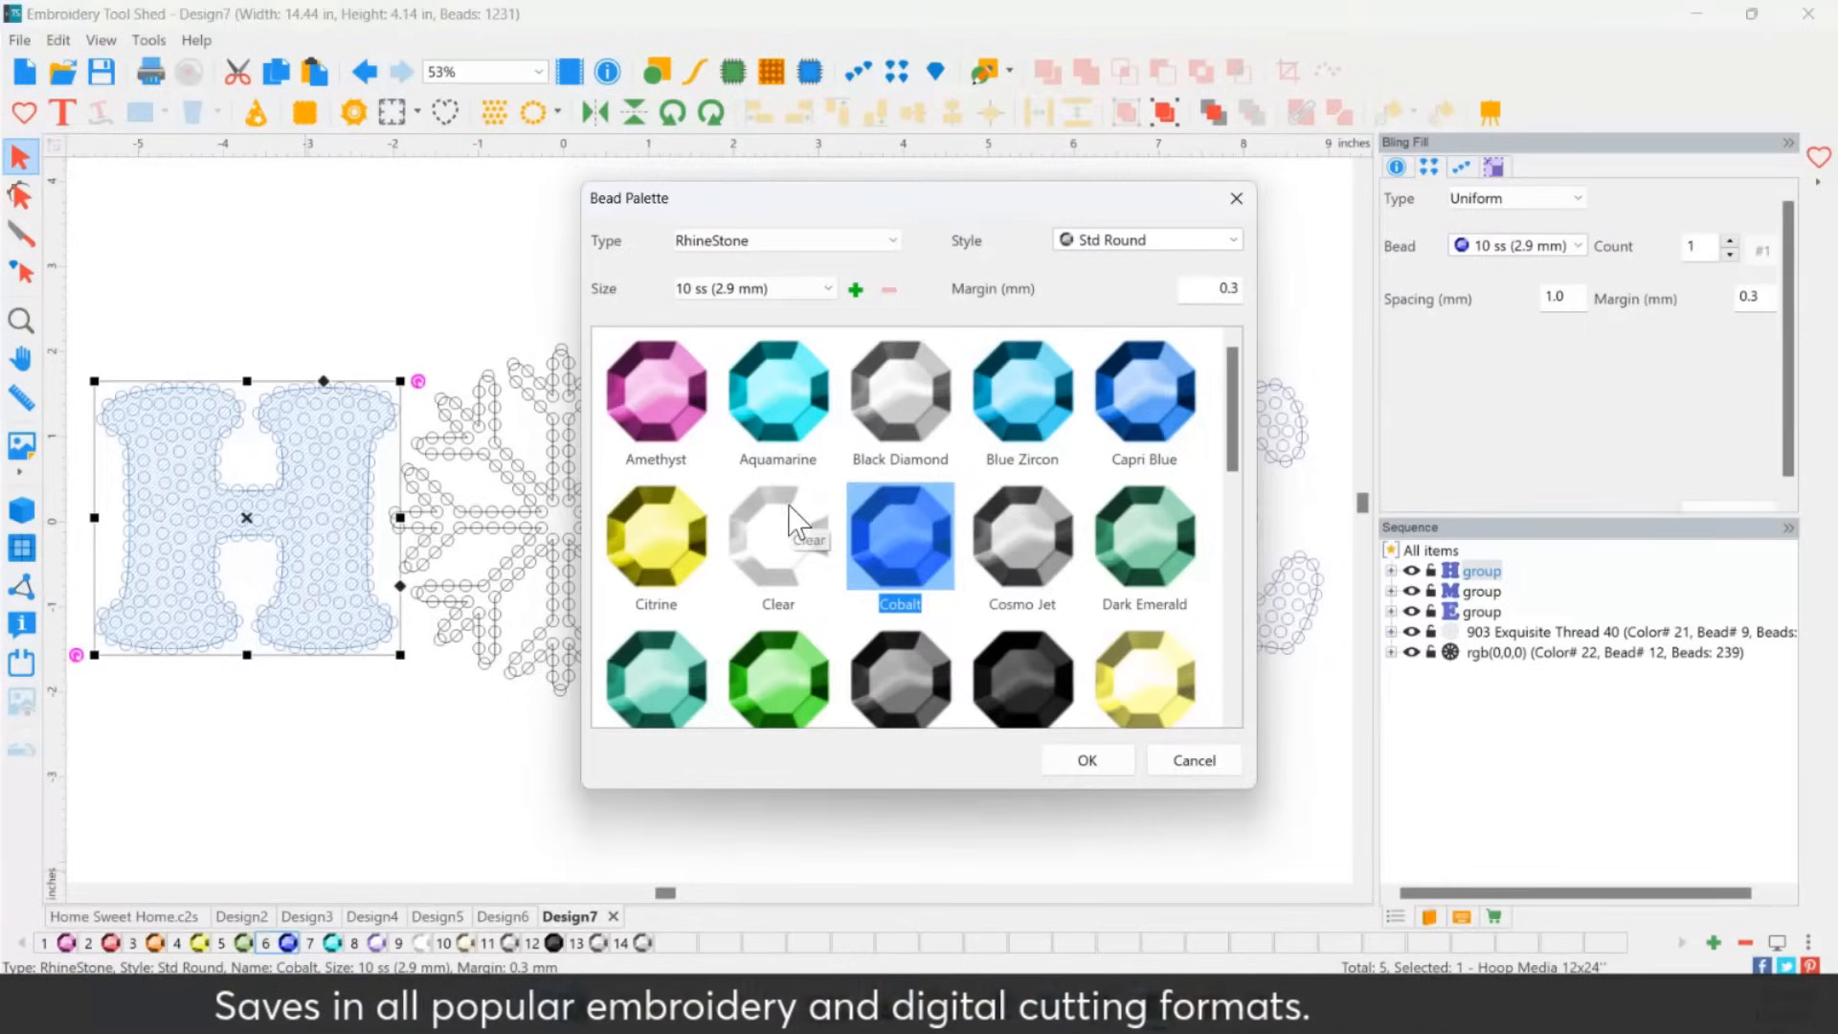
{"action": "left_click", "coordinate": [788, 288]}
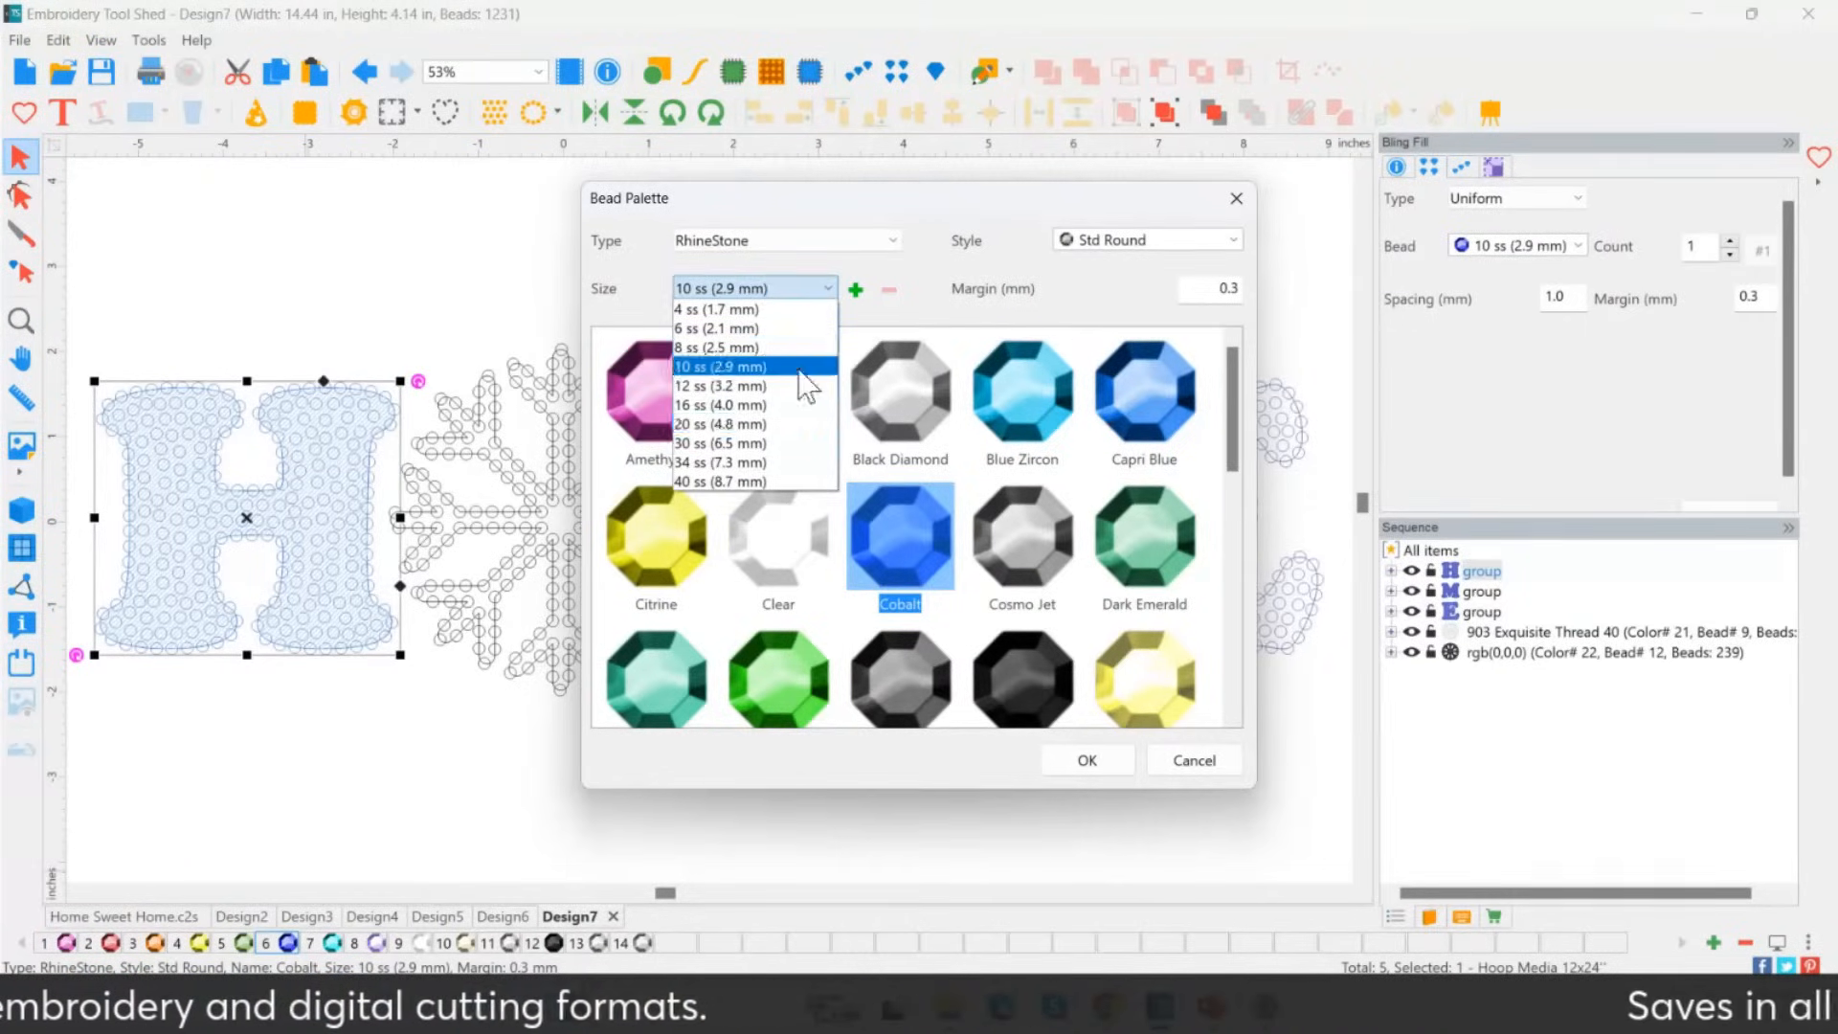
{"action": "left_click", "coordinate": [766, 348]}
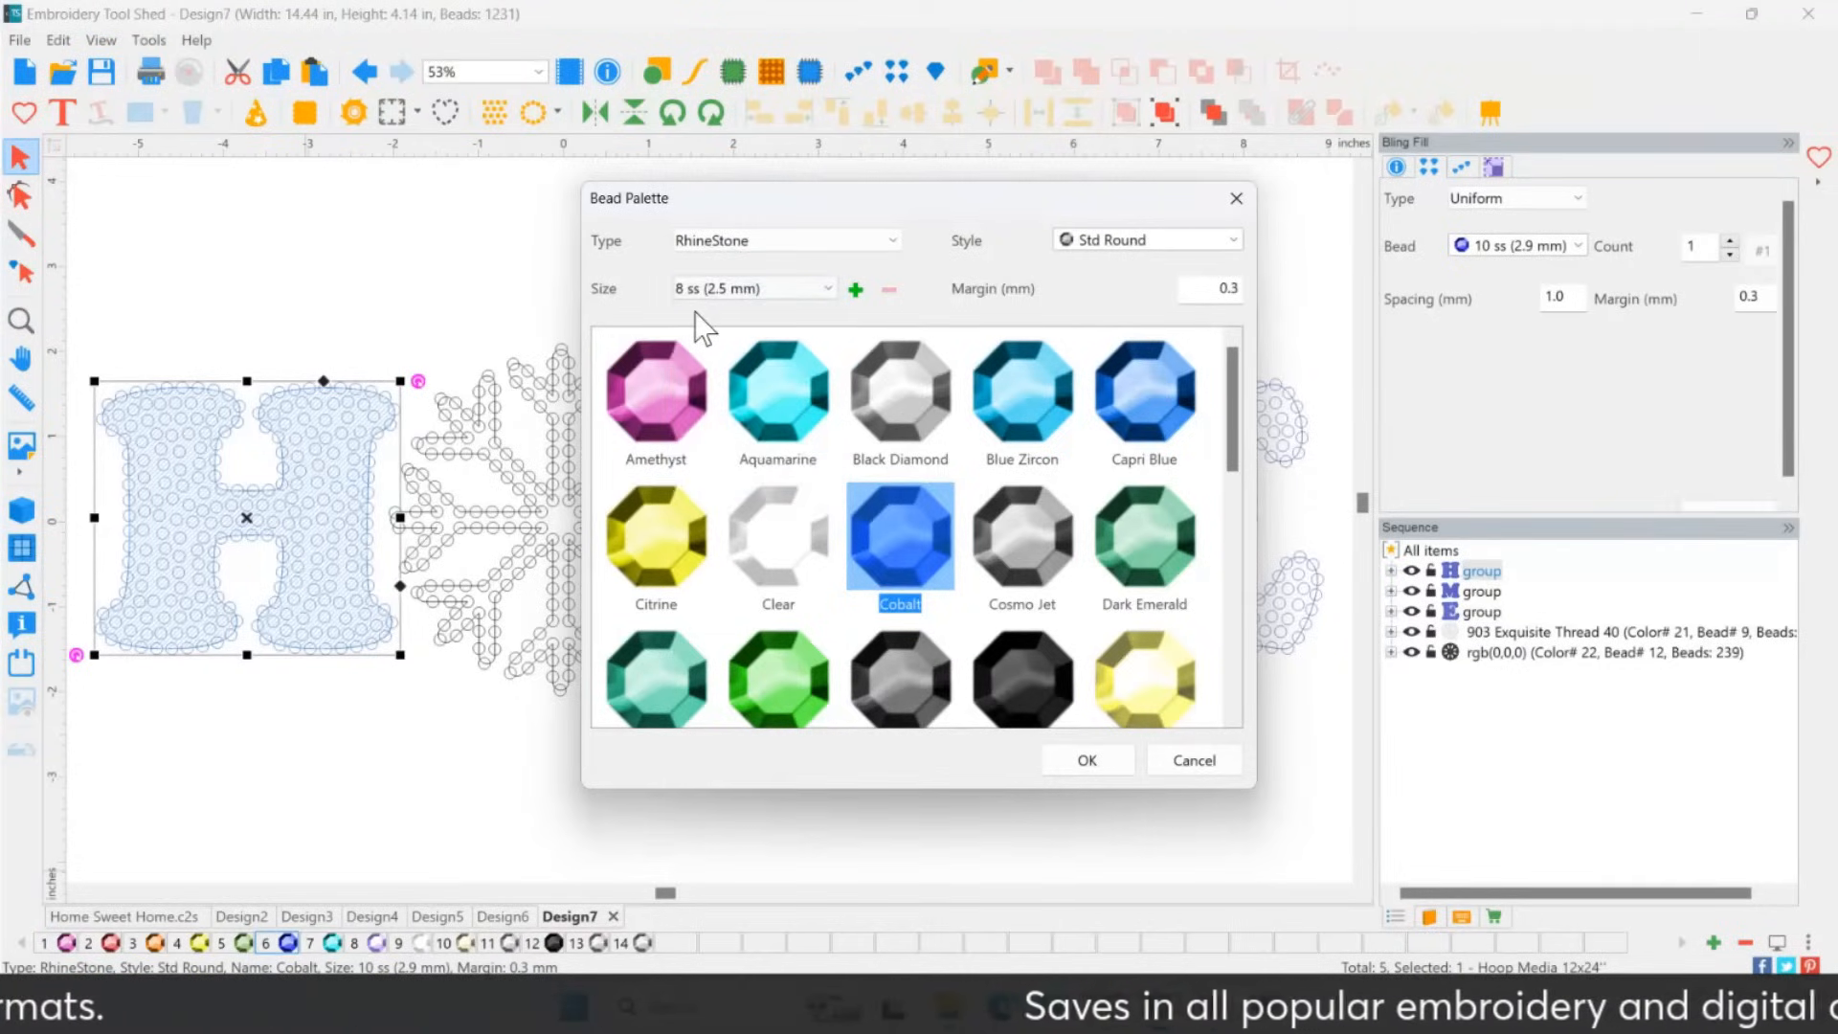
{"action": "left_click", "coordinate": [751, 289]}
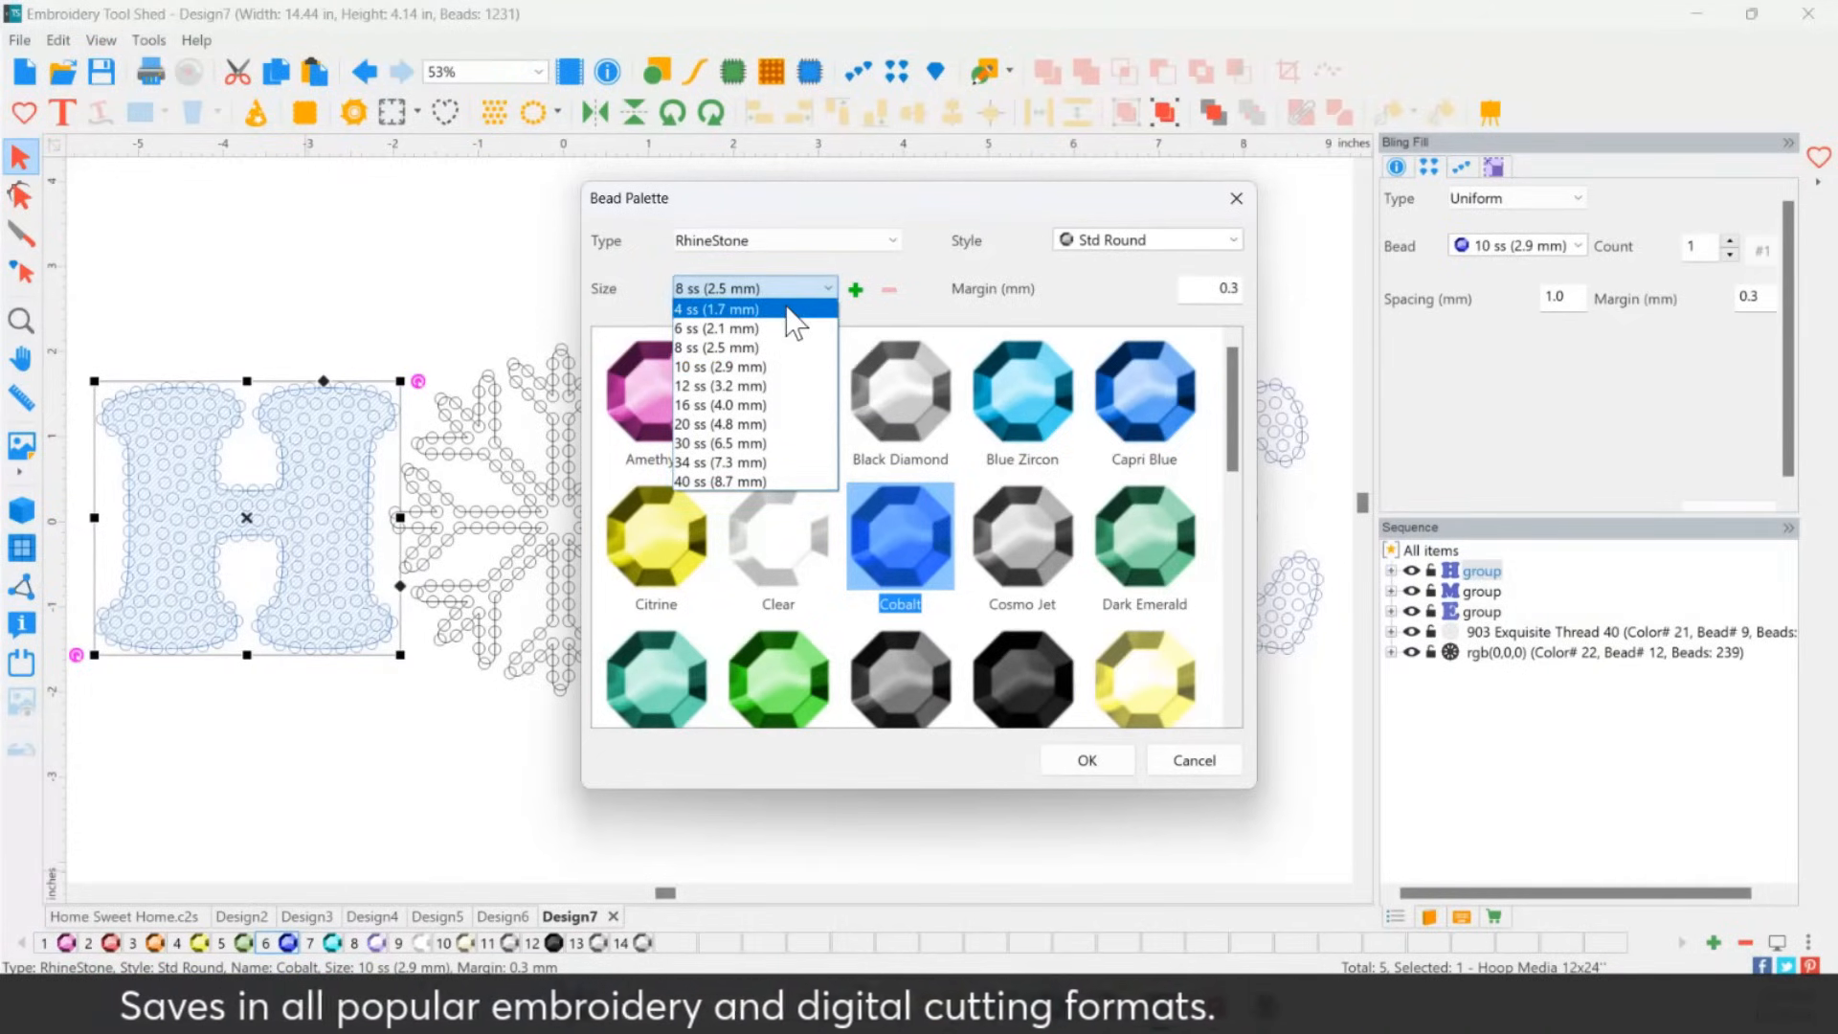
{"action": "left_click", "coordinate": [728, 385]}
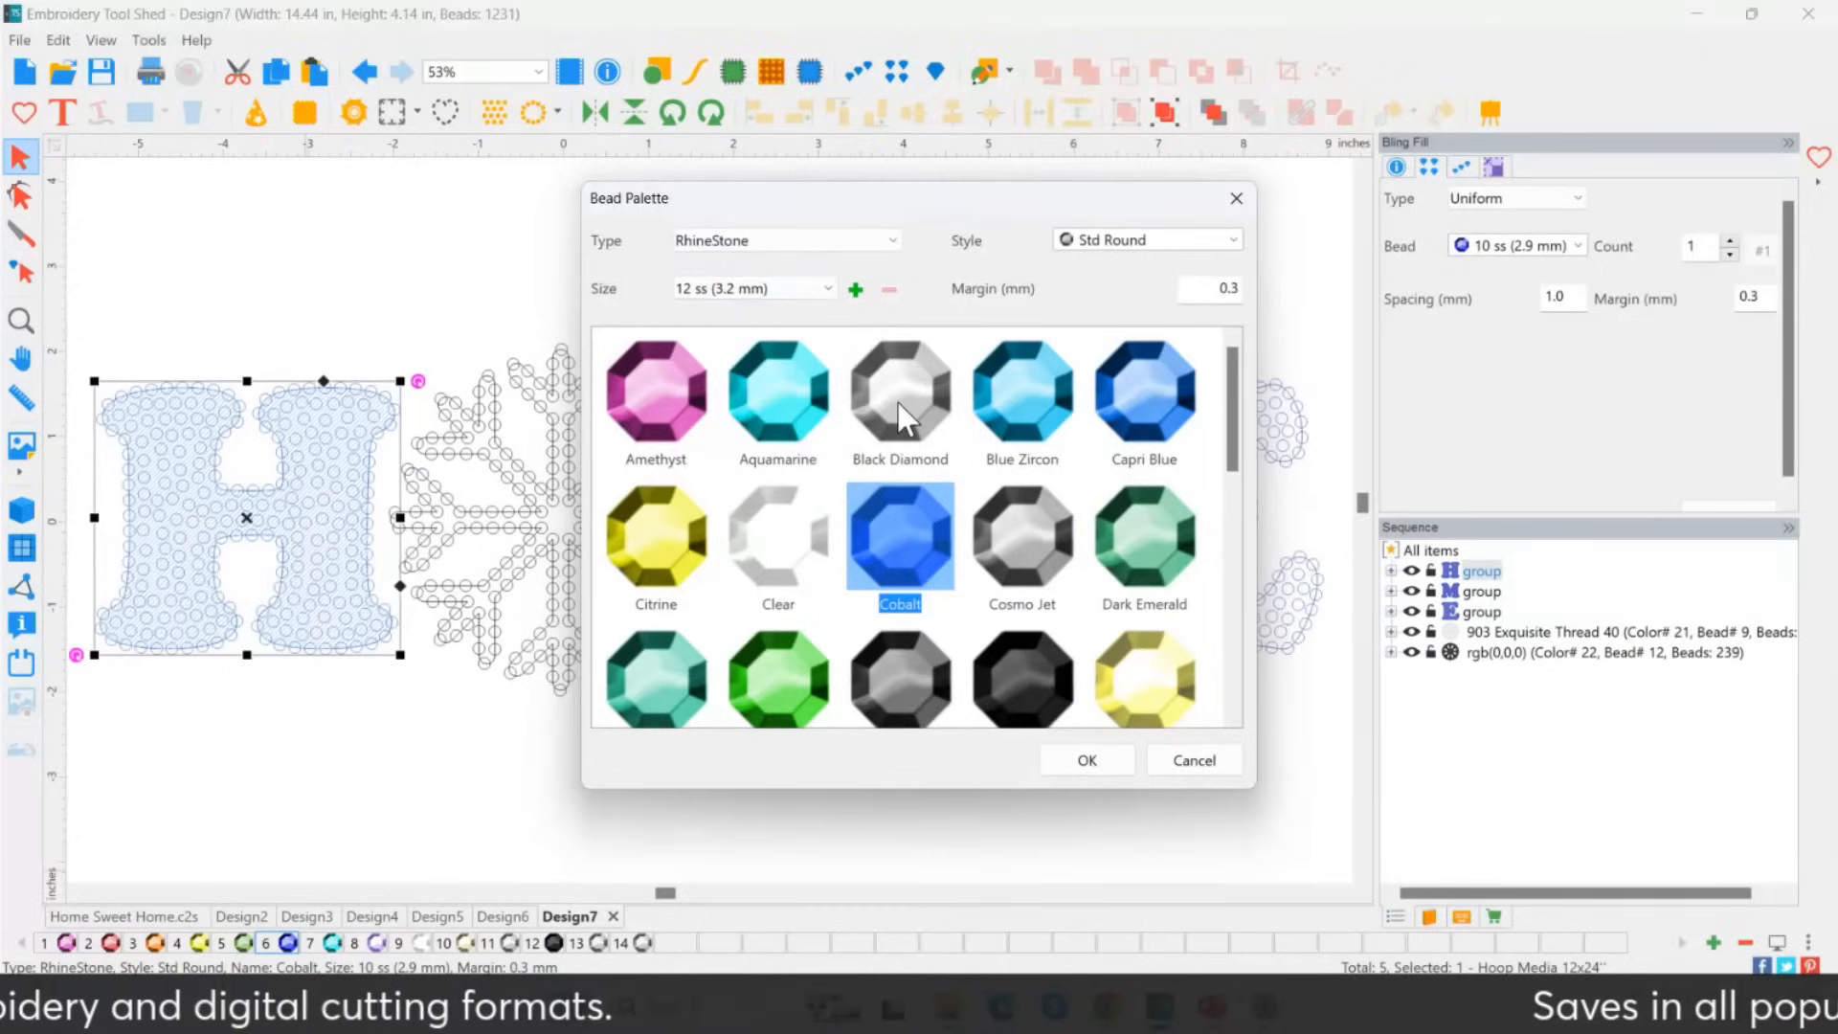
{"action": "left_click", "coordinate": [1112, 756]}
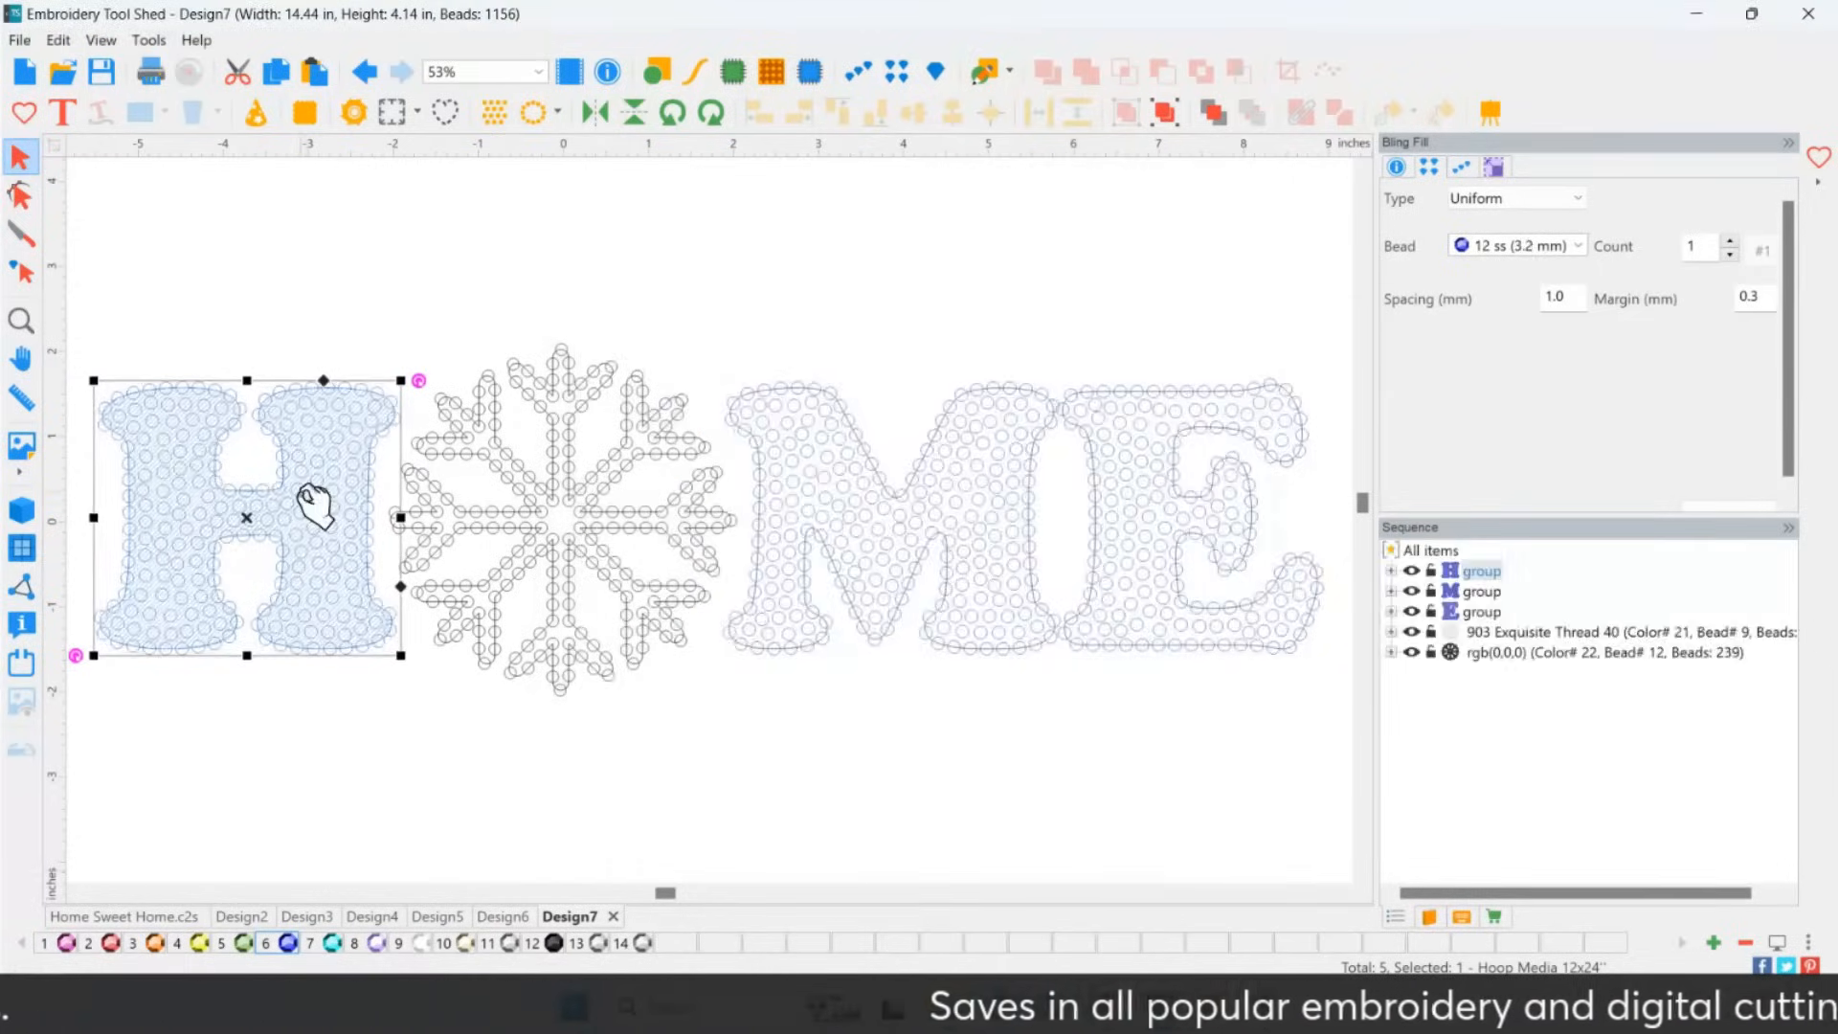
Set the Cobalt rhinestone's size to 20 ss (4.8 mm) and show the design in 3D again.
{"action": "double_click", "coordinate": [288, 944]}
{"action": "left_click", "coordinate": [741, 291]}
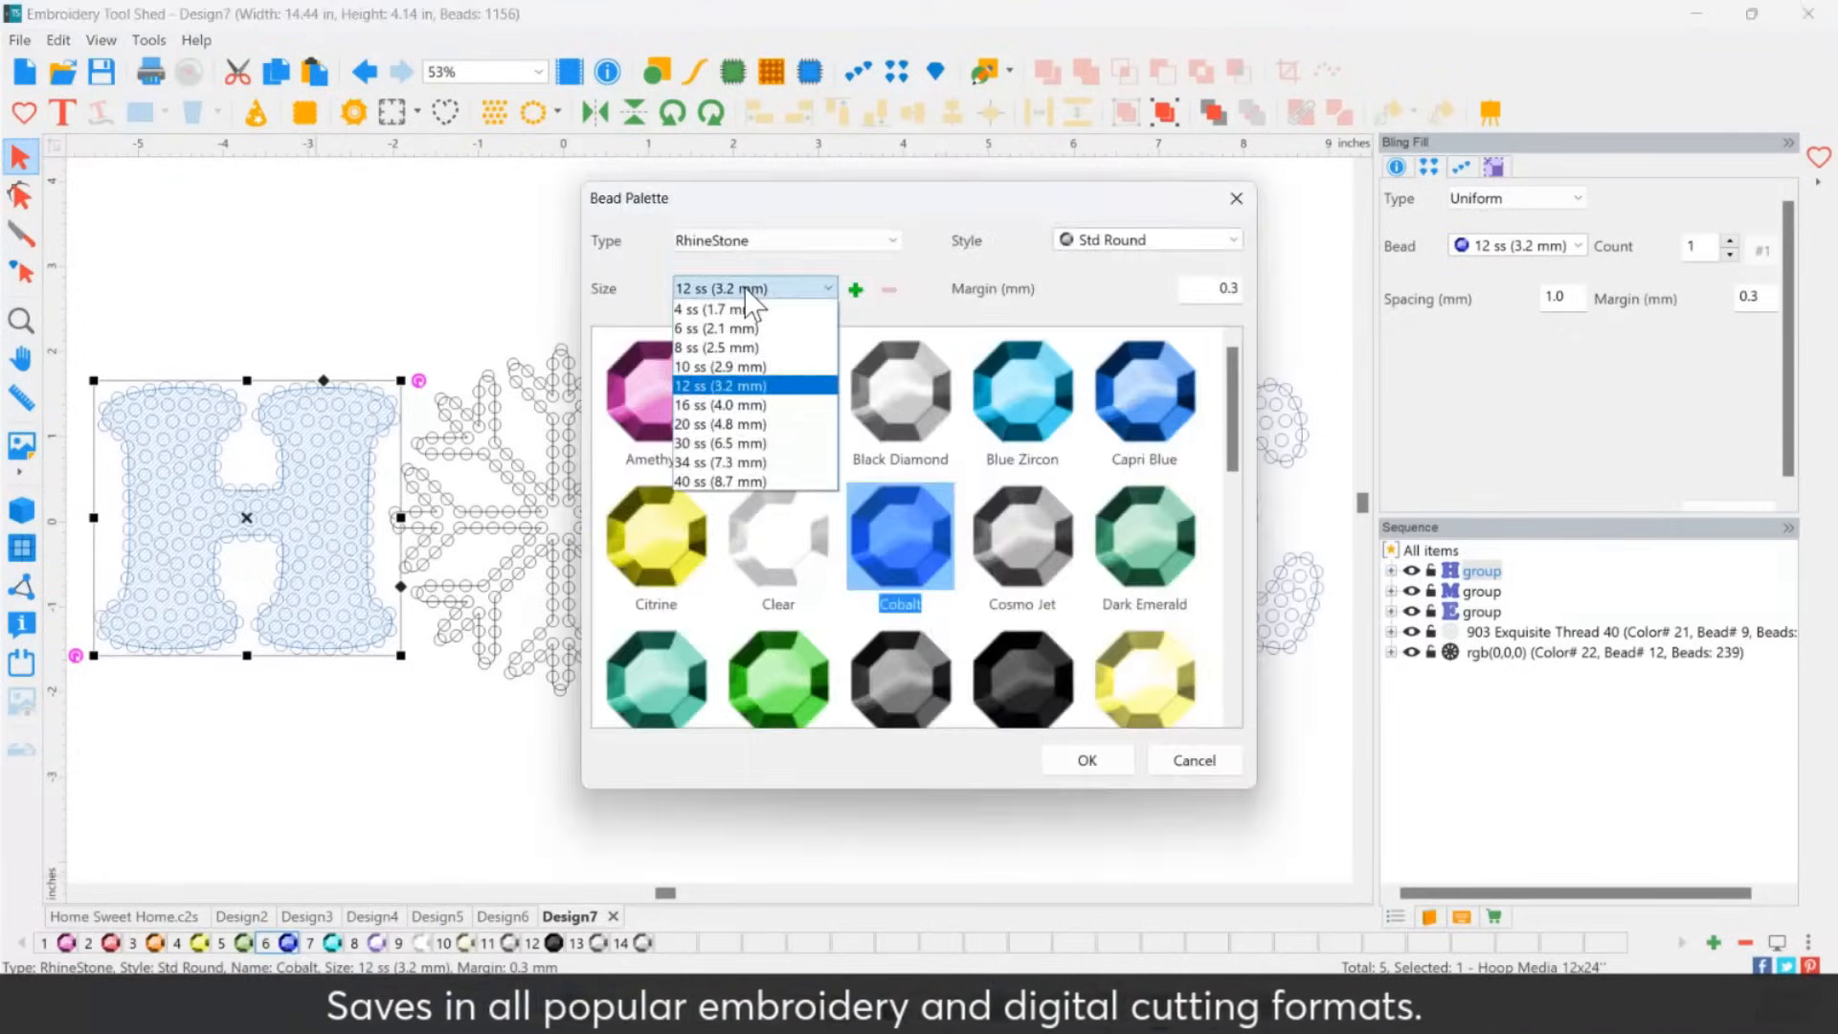
{"action": "left_click", "coordinate": [723, 425]}
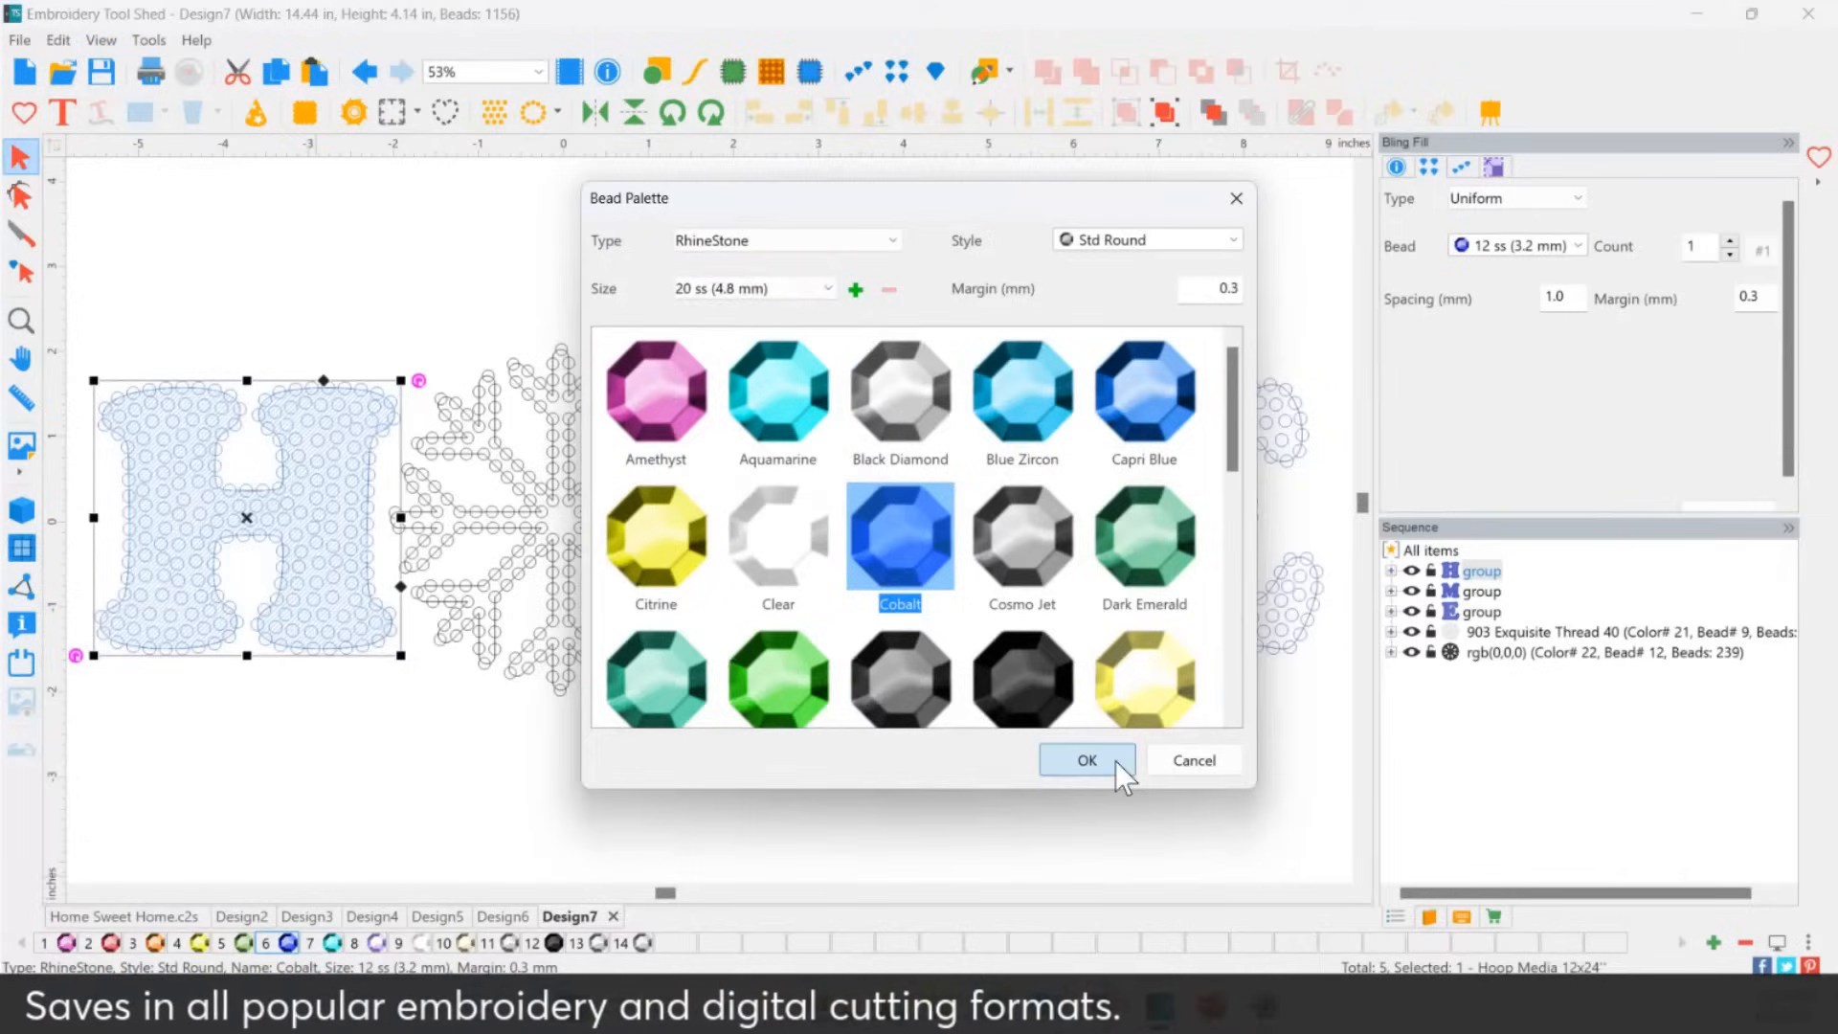
{"action": "left_click", "coordinate": [1117, 763]}
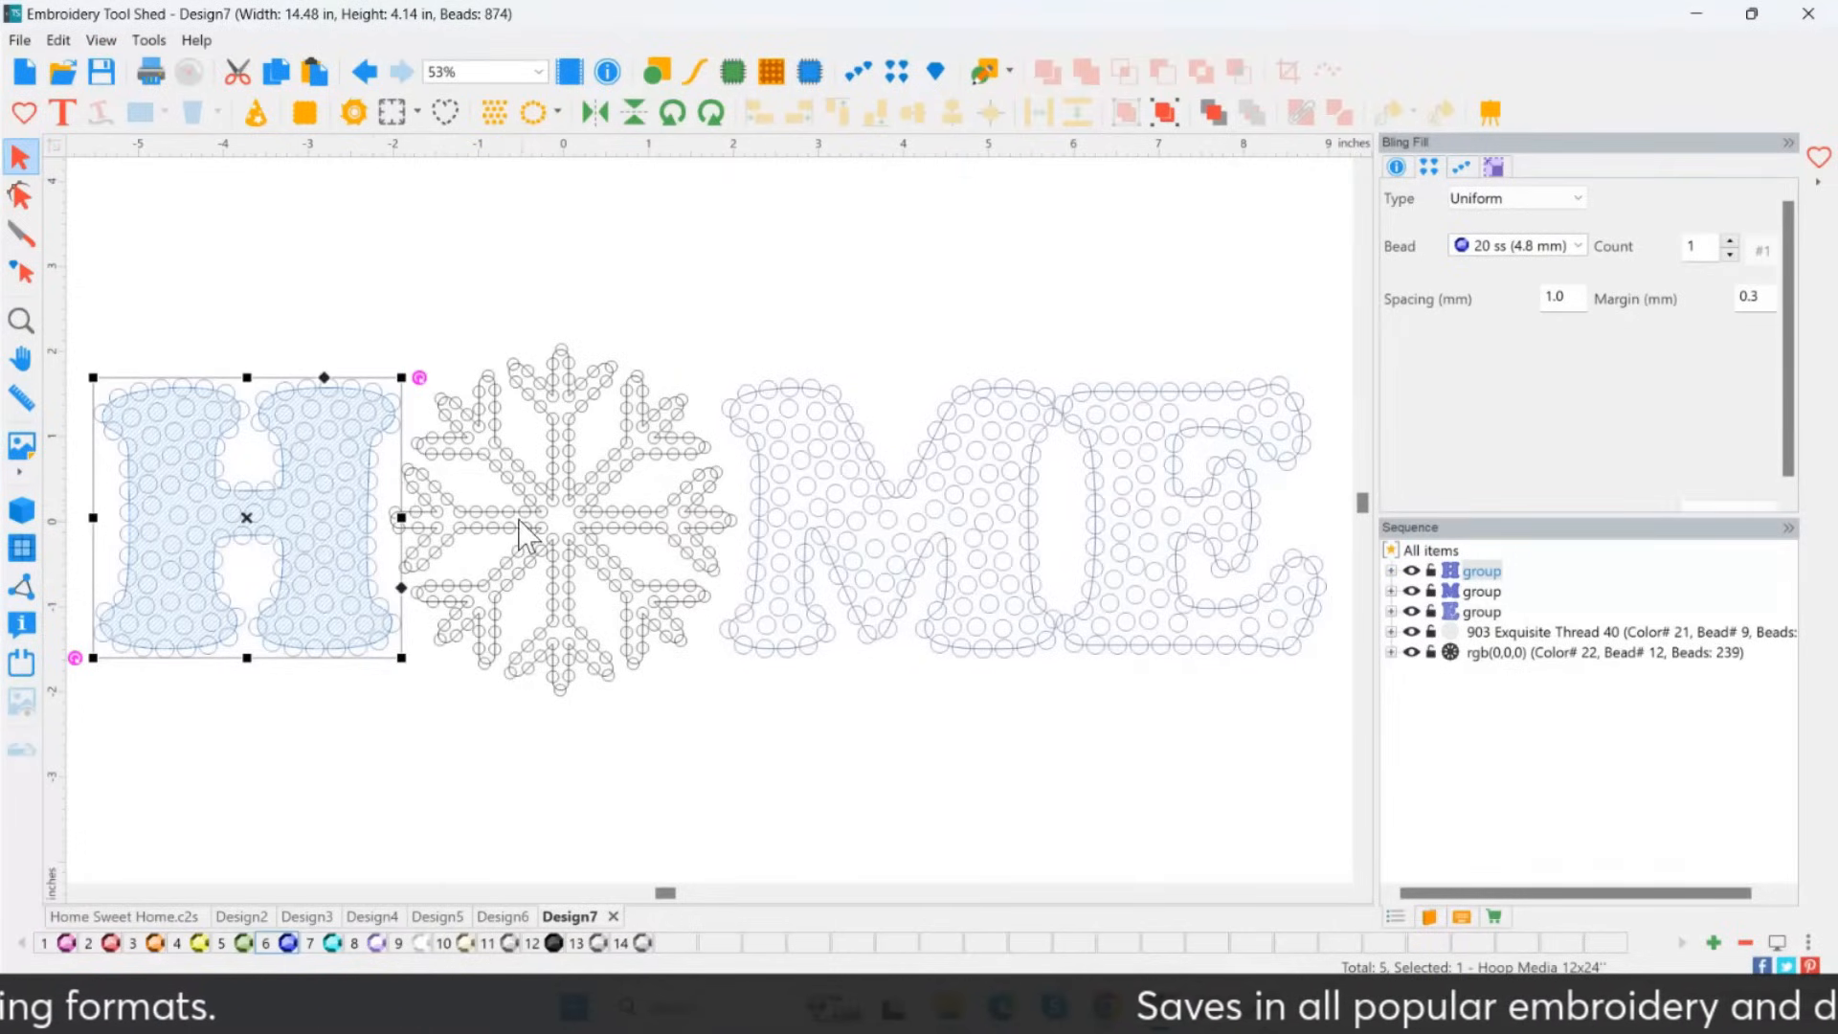
{"action": "left_click", "coordinate": [31, 509]}
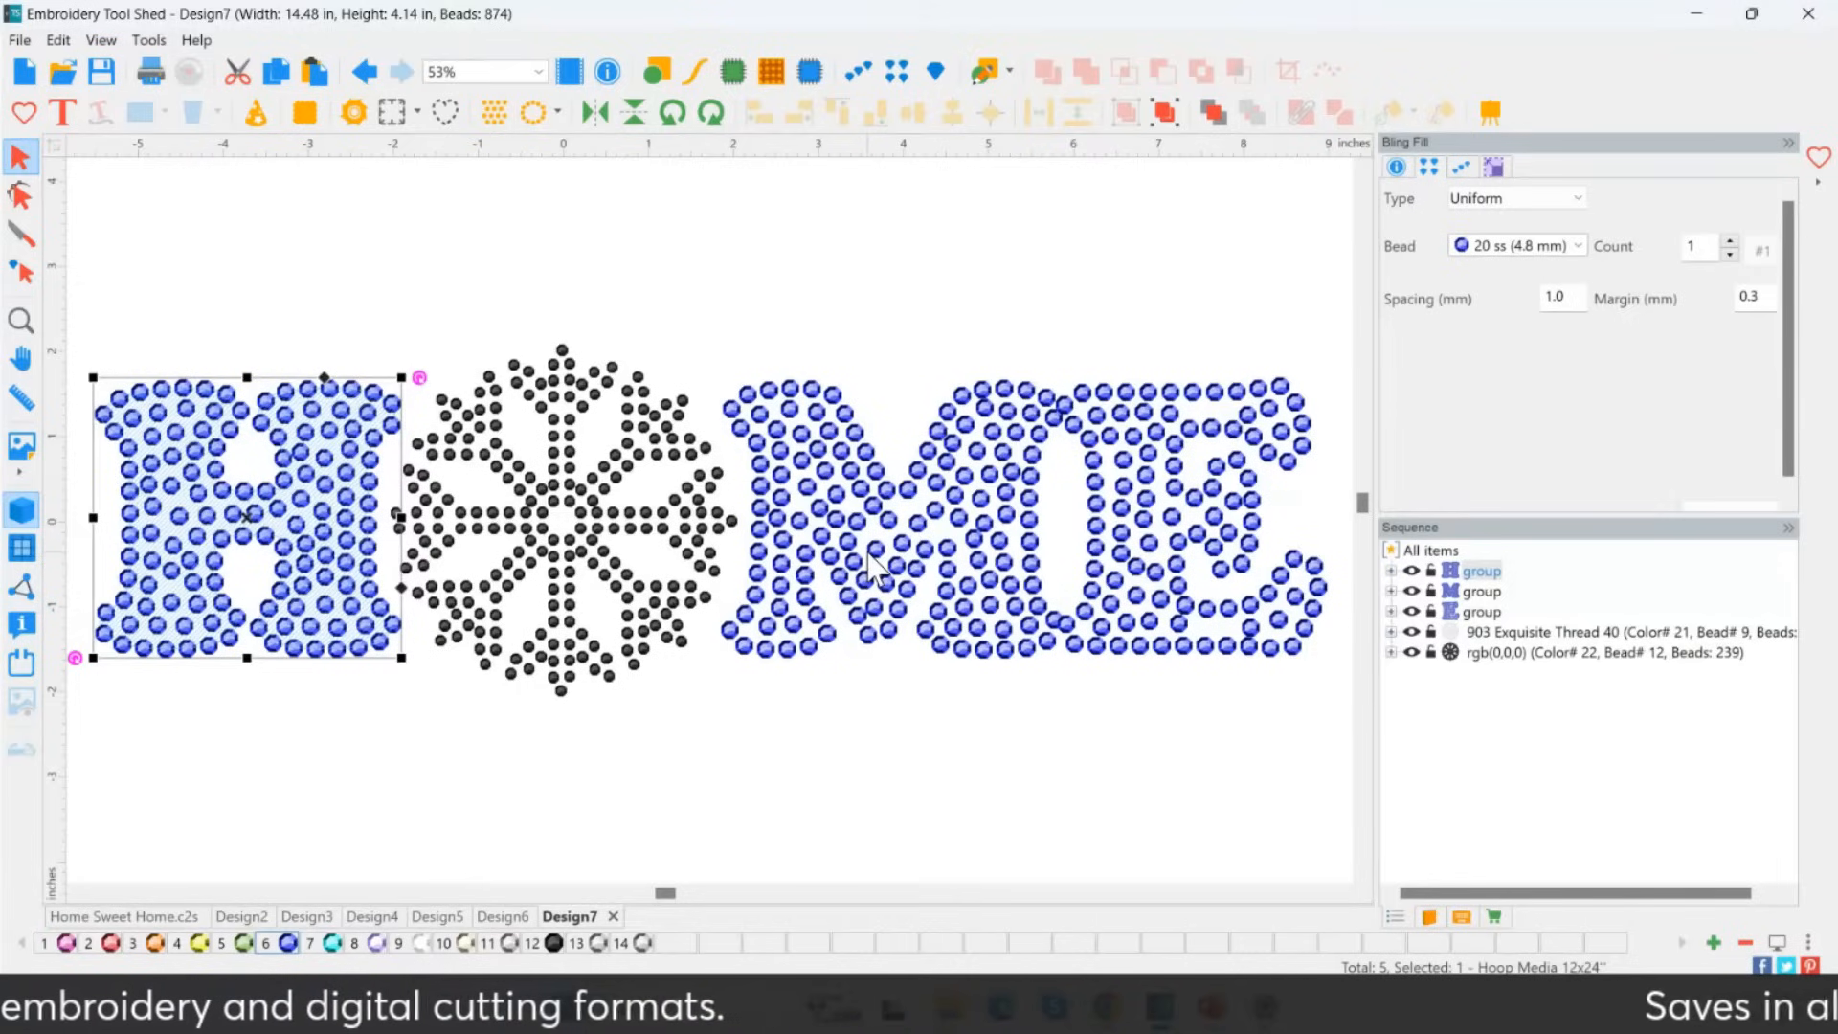
Check the design for overlapping beads and delete the snowflake's black bling fill, keeping the clear one.
{"action": "left_click", "coordinate": [23, 273]}
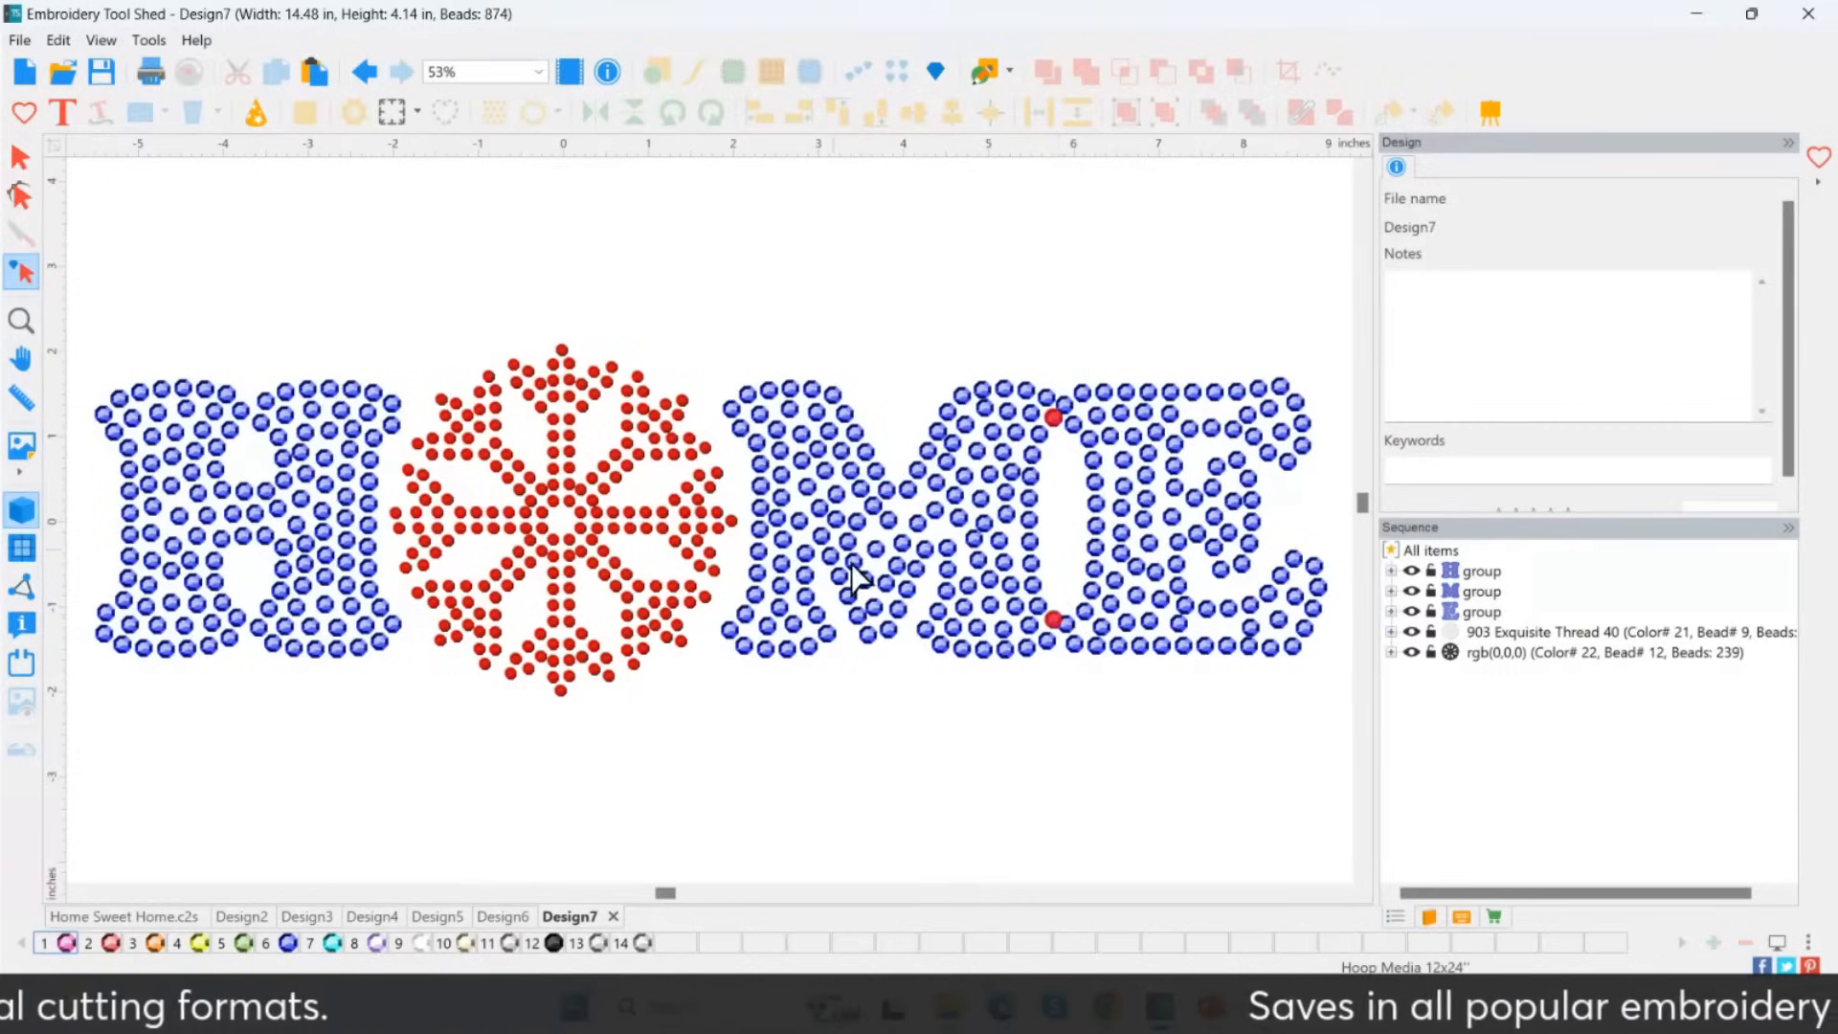
{"action": "left_click", "coordinate": [1627, 652]}
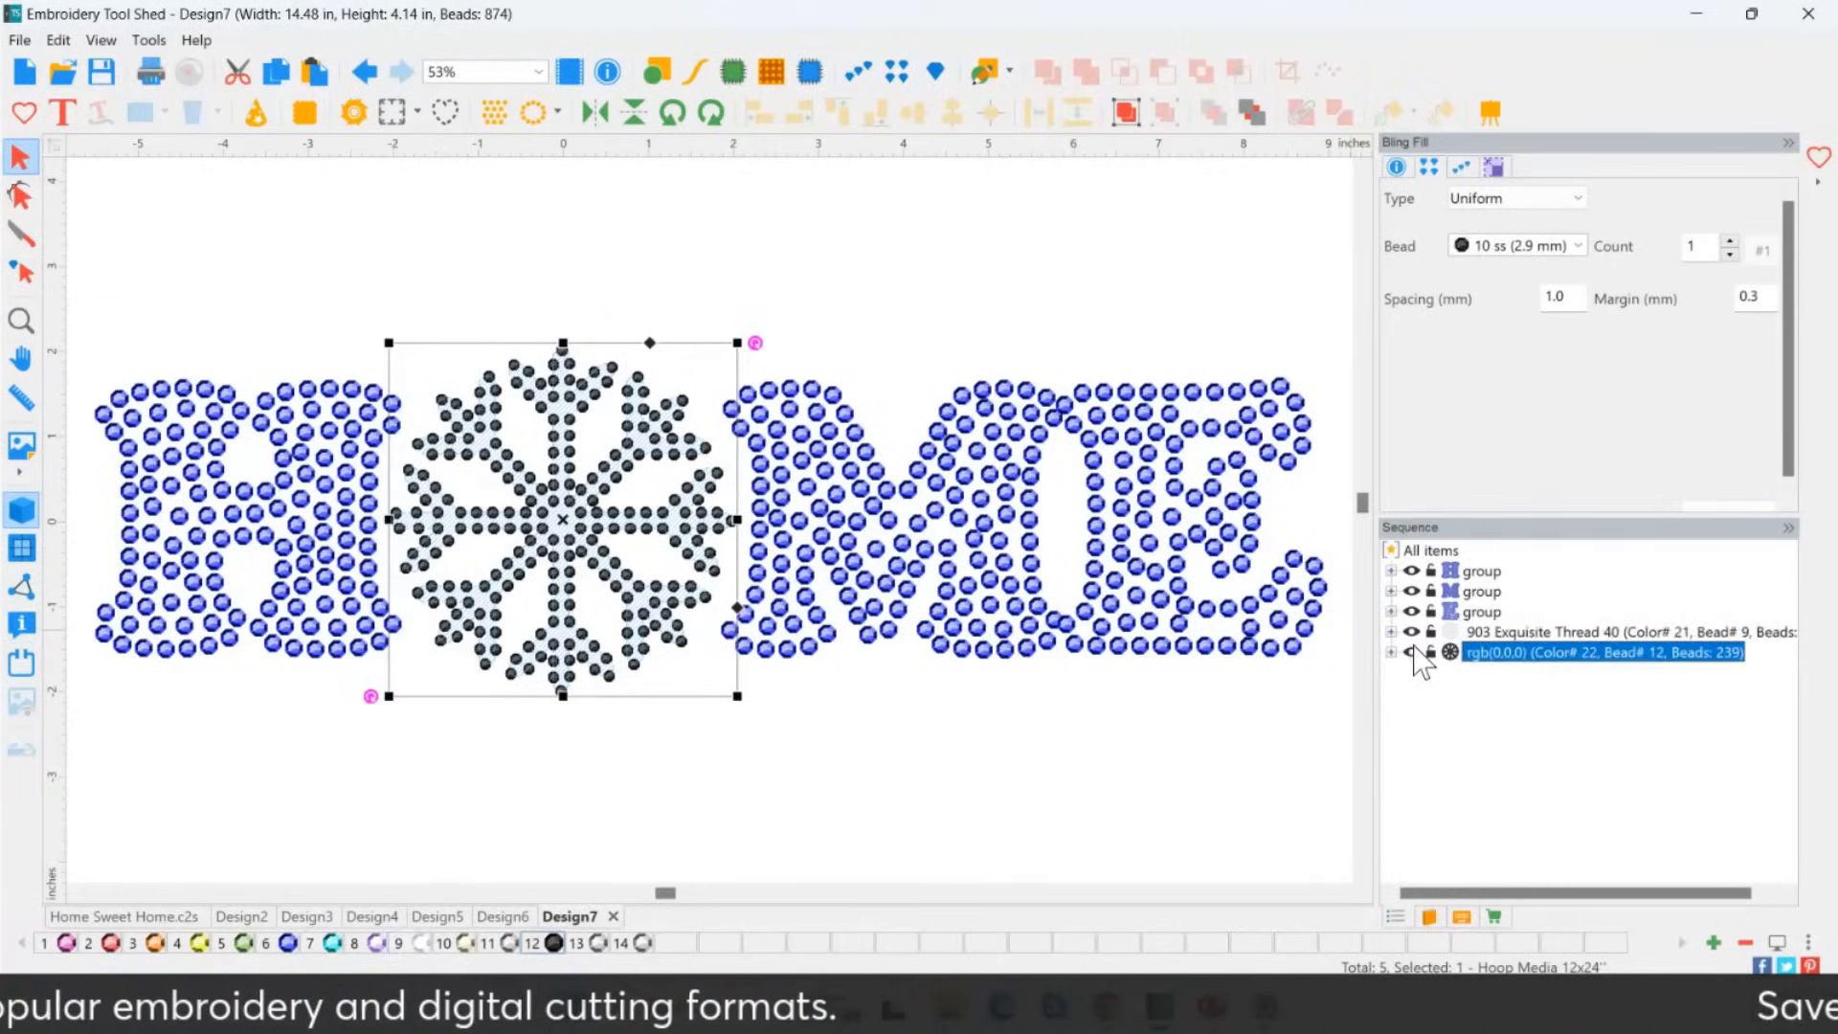
{"action": "left_click", "coordinate": [1391, 652]}
{"action": "left_click", "coordinate": [1436, 672]}
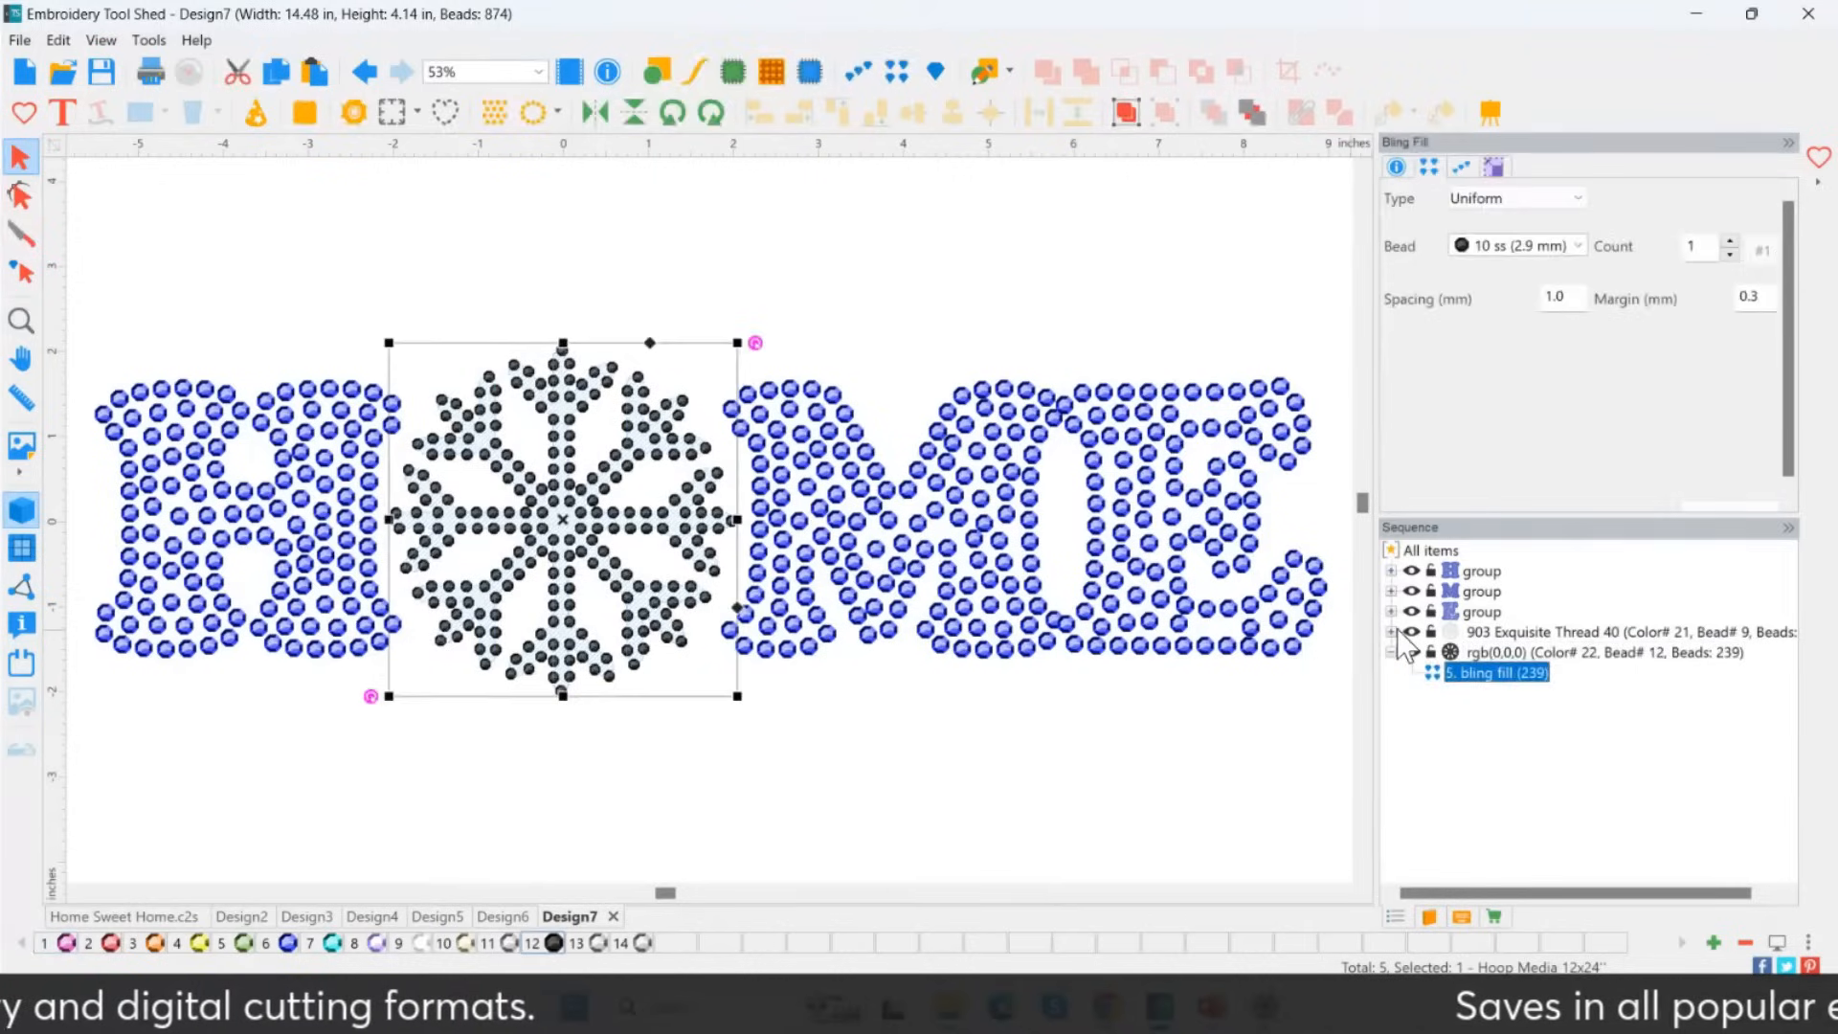
{"action": "left_click", "coordinate": [1391, 632]}
{"action": "left_click", "coordinate": [1499, 652]}
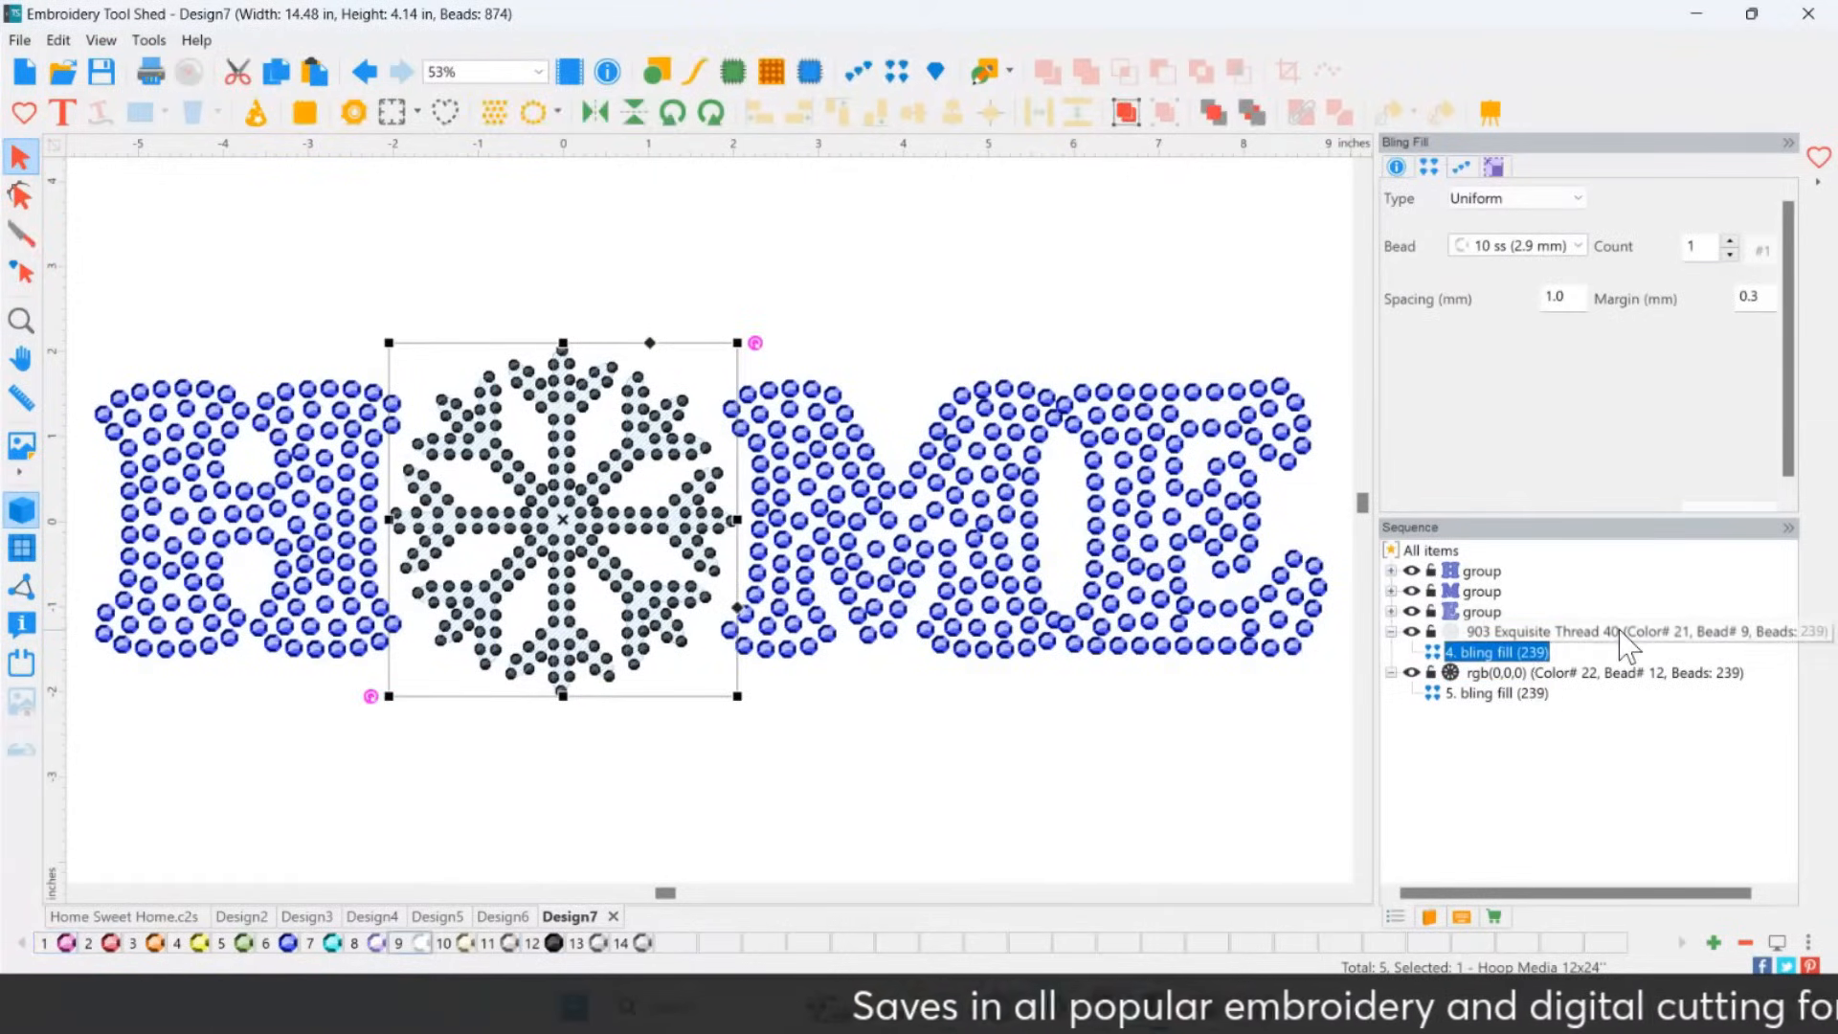
{"action": "left_click", "coordinate": [1553, 674]}
{"action": "key", "text": "Delete"}
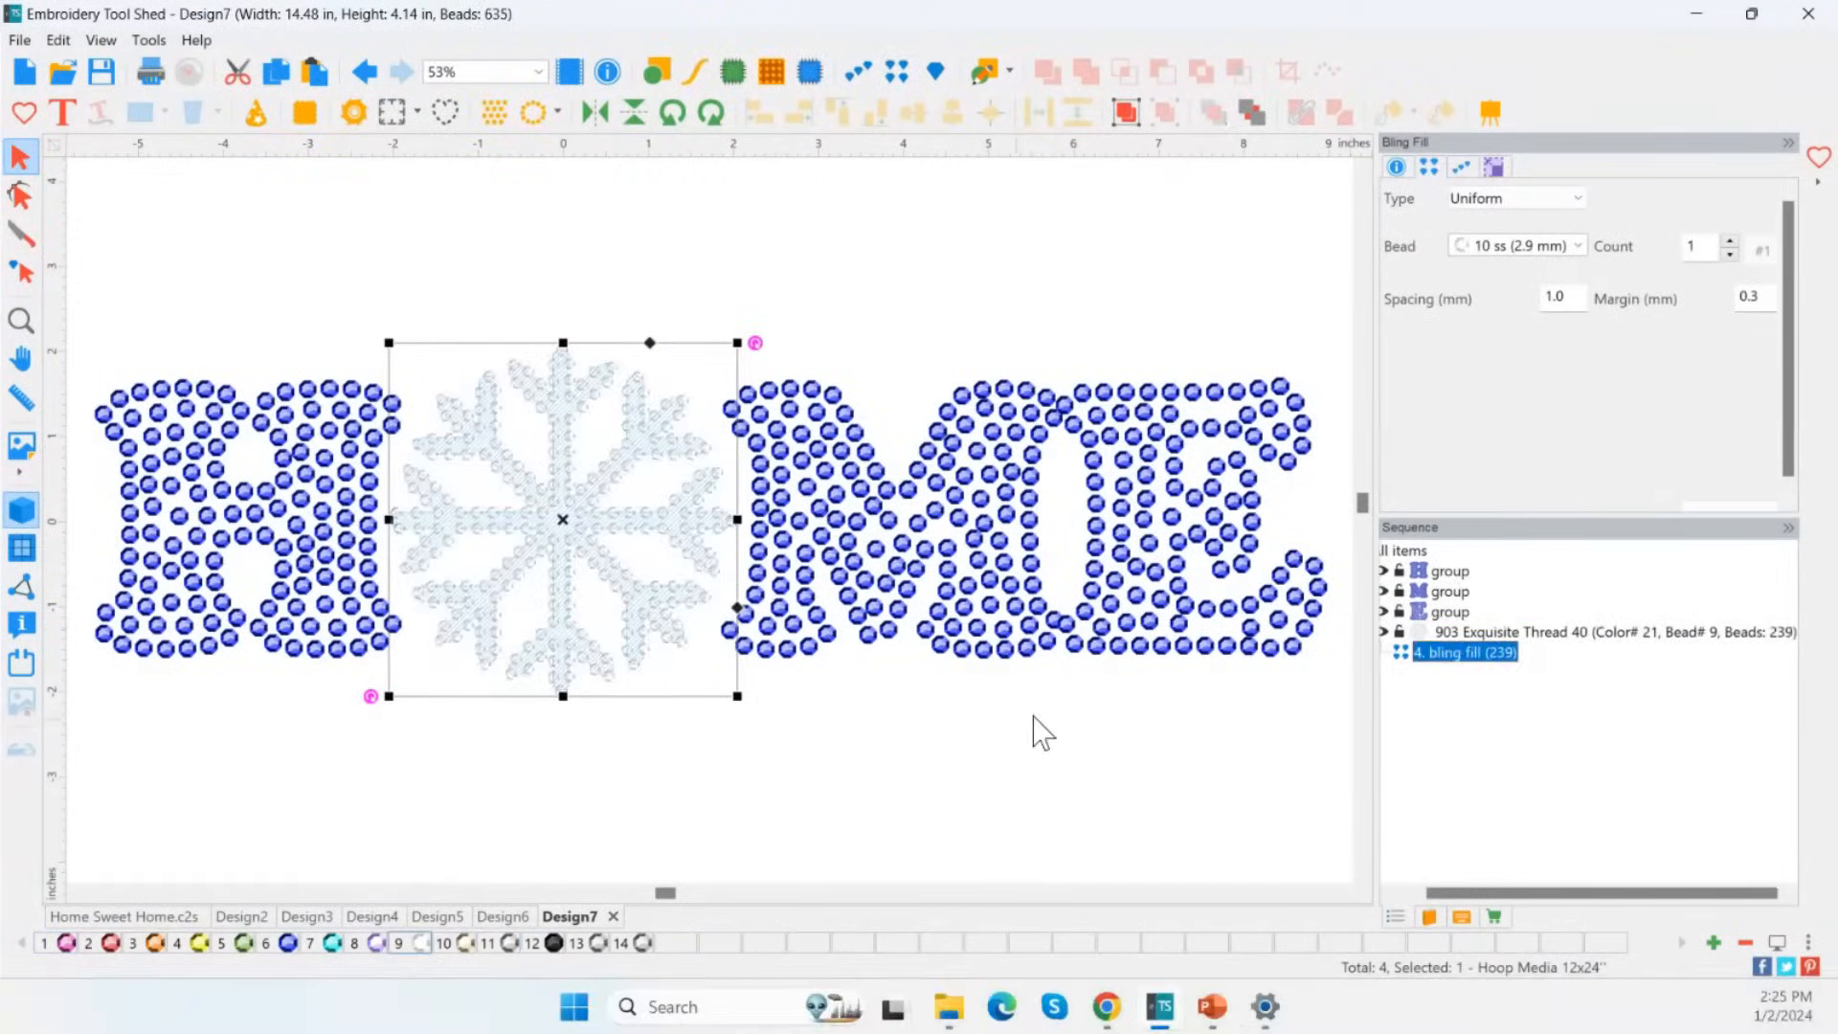
Move the E about 0.2 in away from the M, checking for overlapping beads before and after.
{"action": "left_click", "coordinate": [21, 273]}
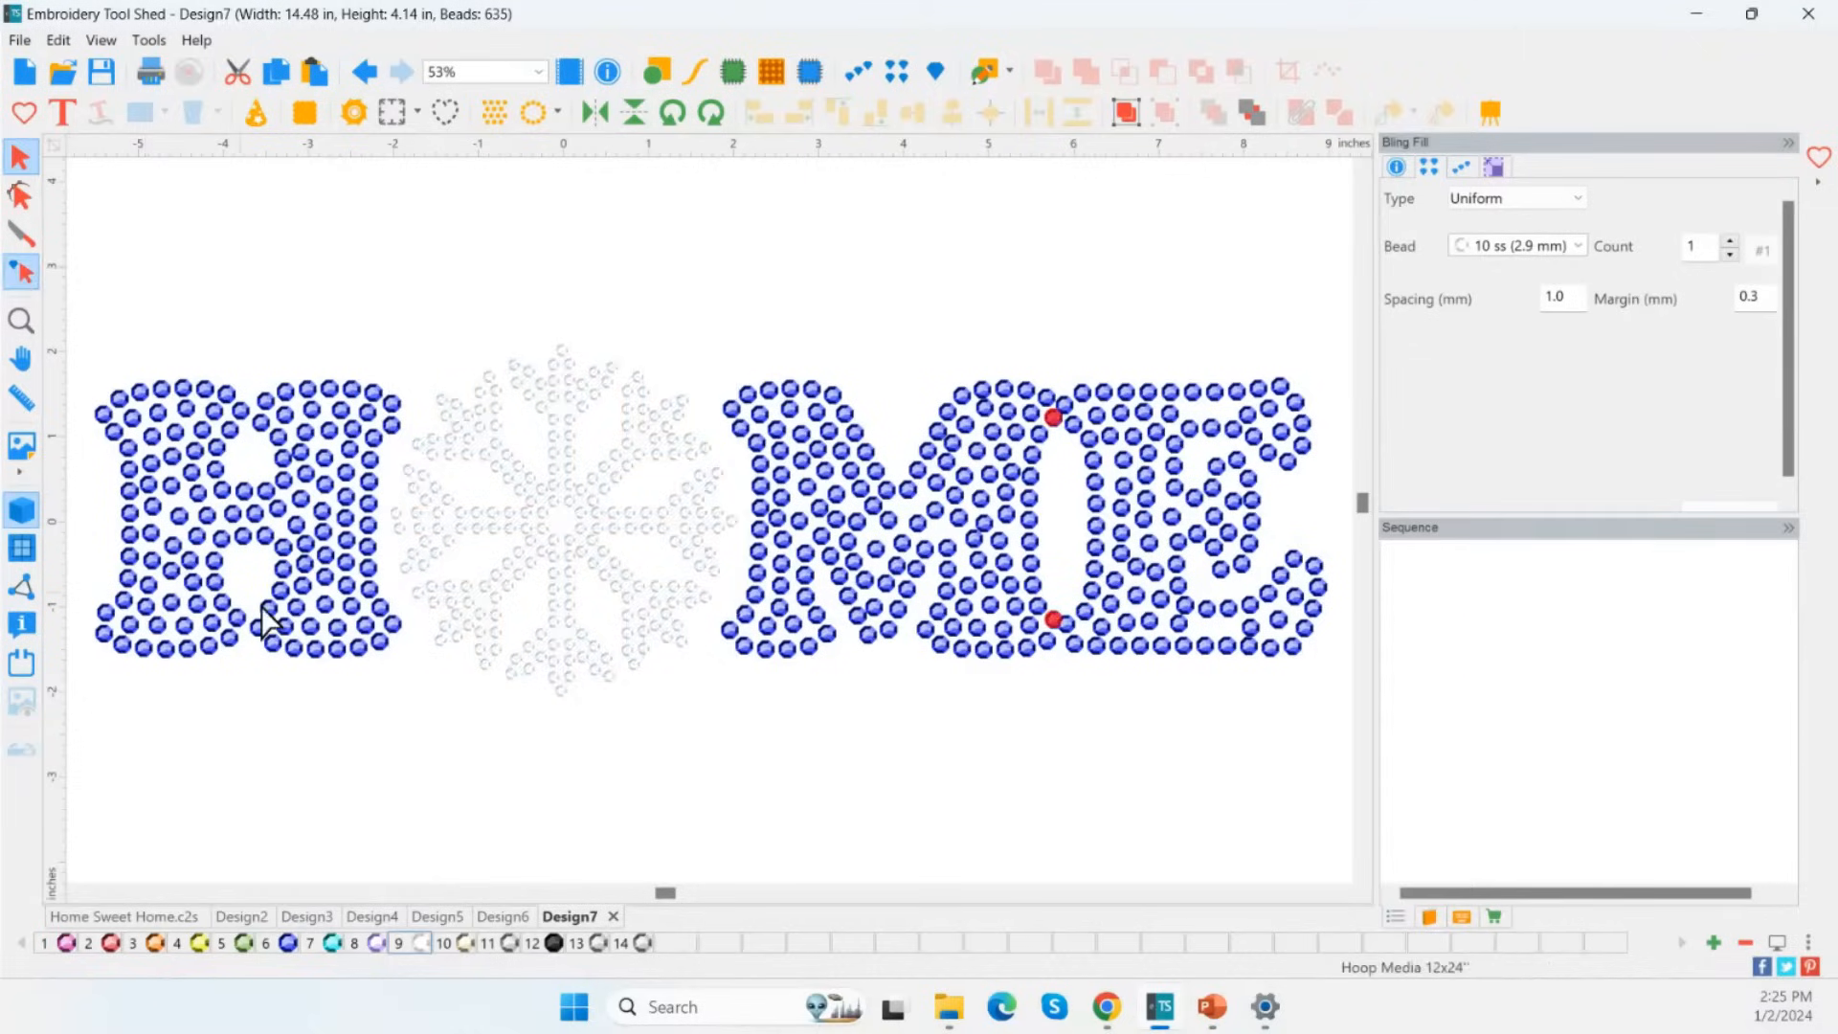
{"action": "left_click", "coordinate": [1066, 419]}
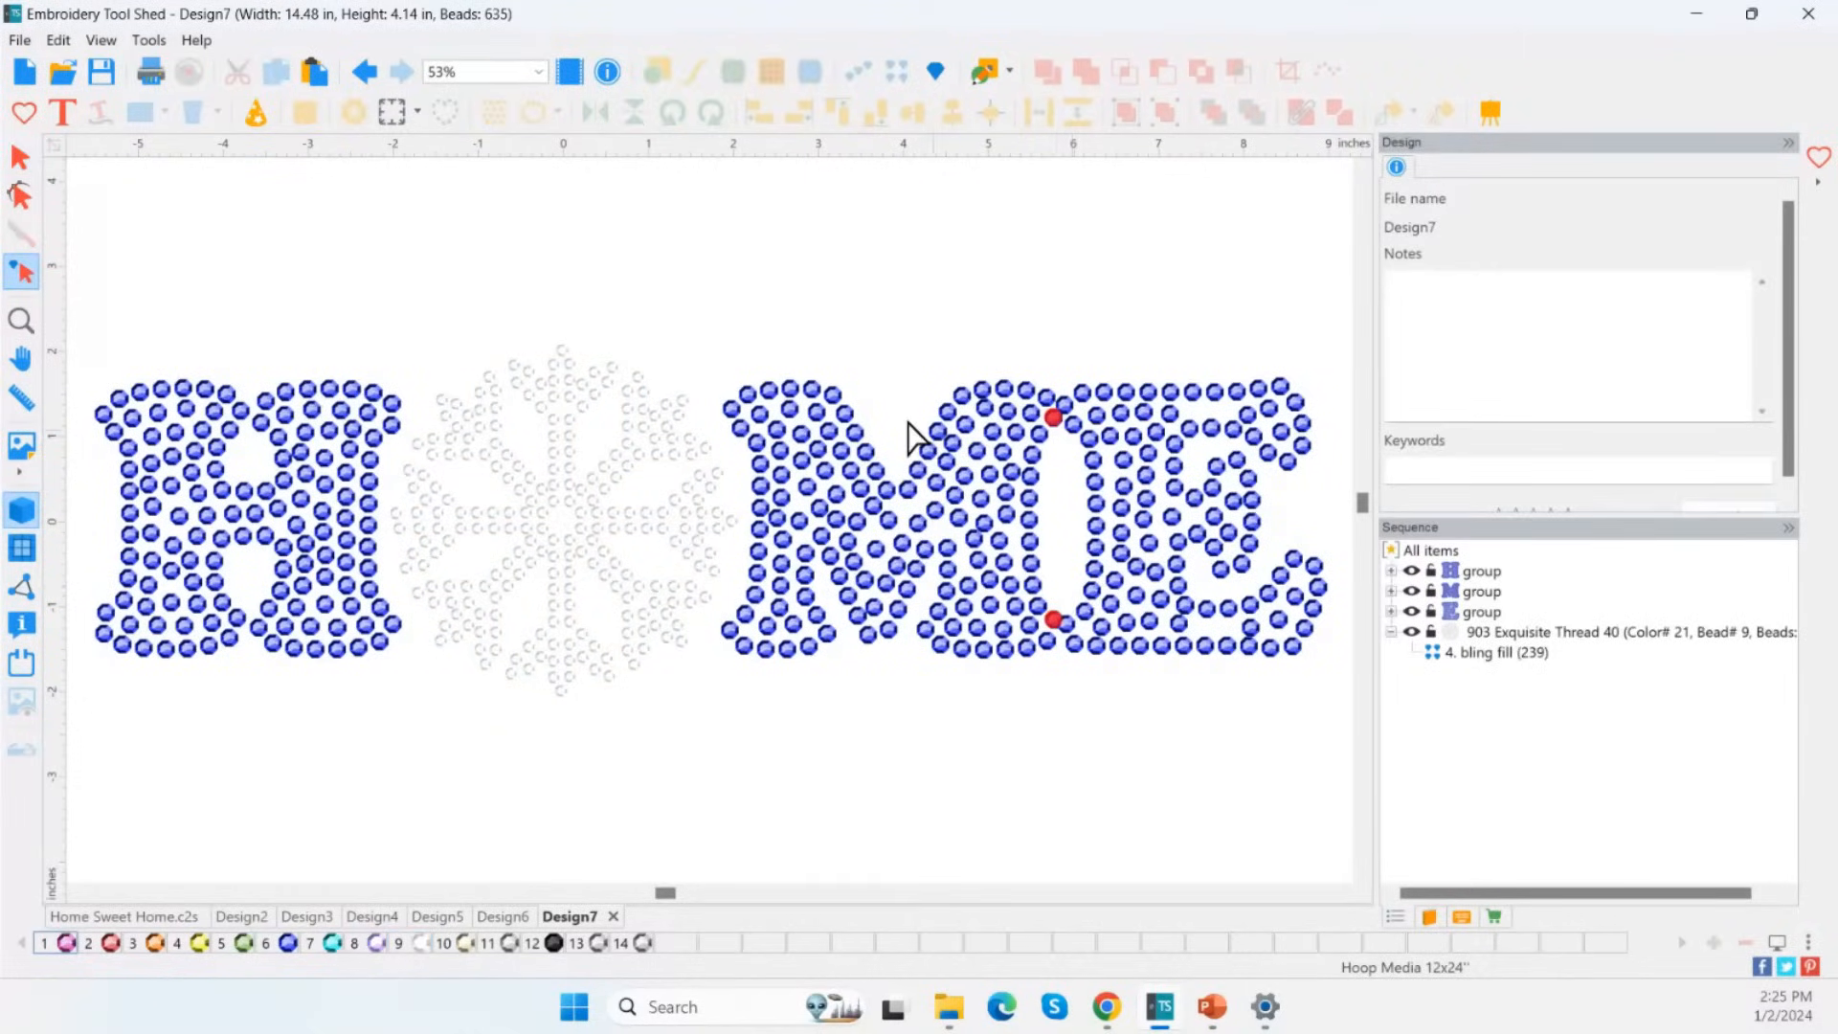
{"action": "left_click", "coordinate": [21, 158]}
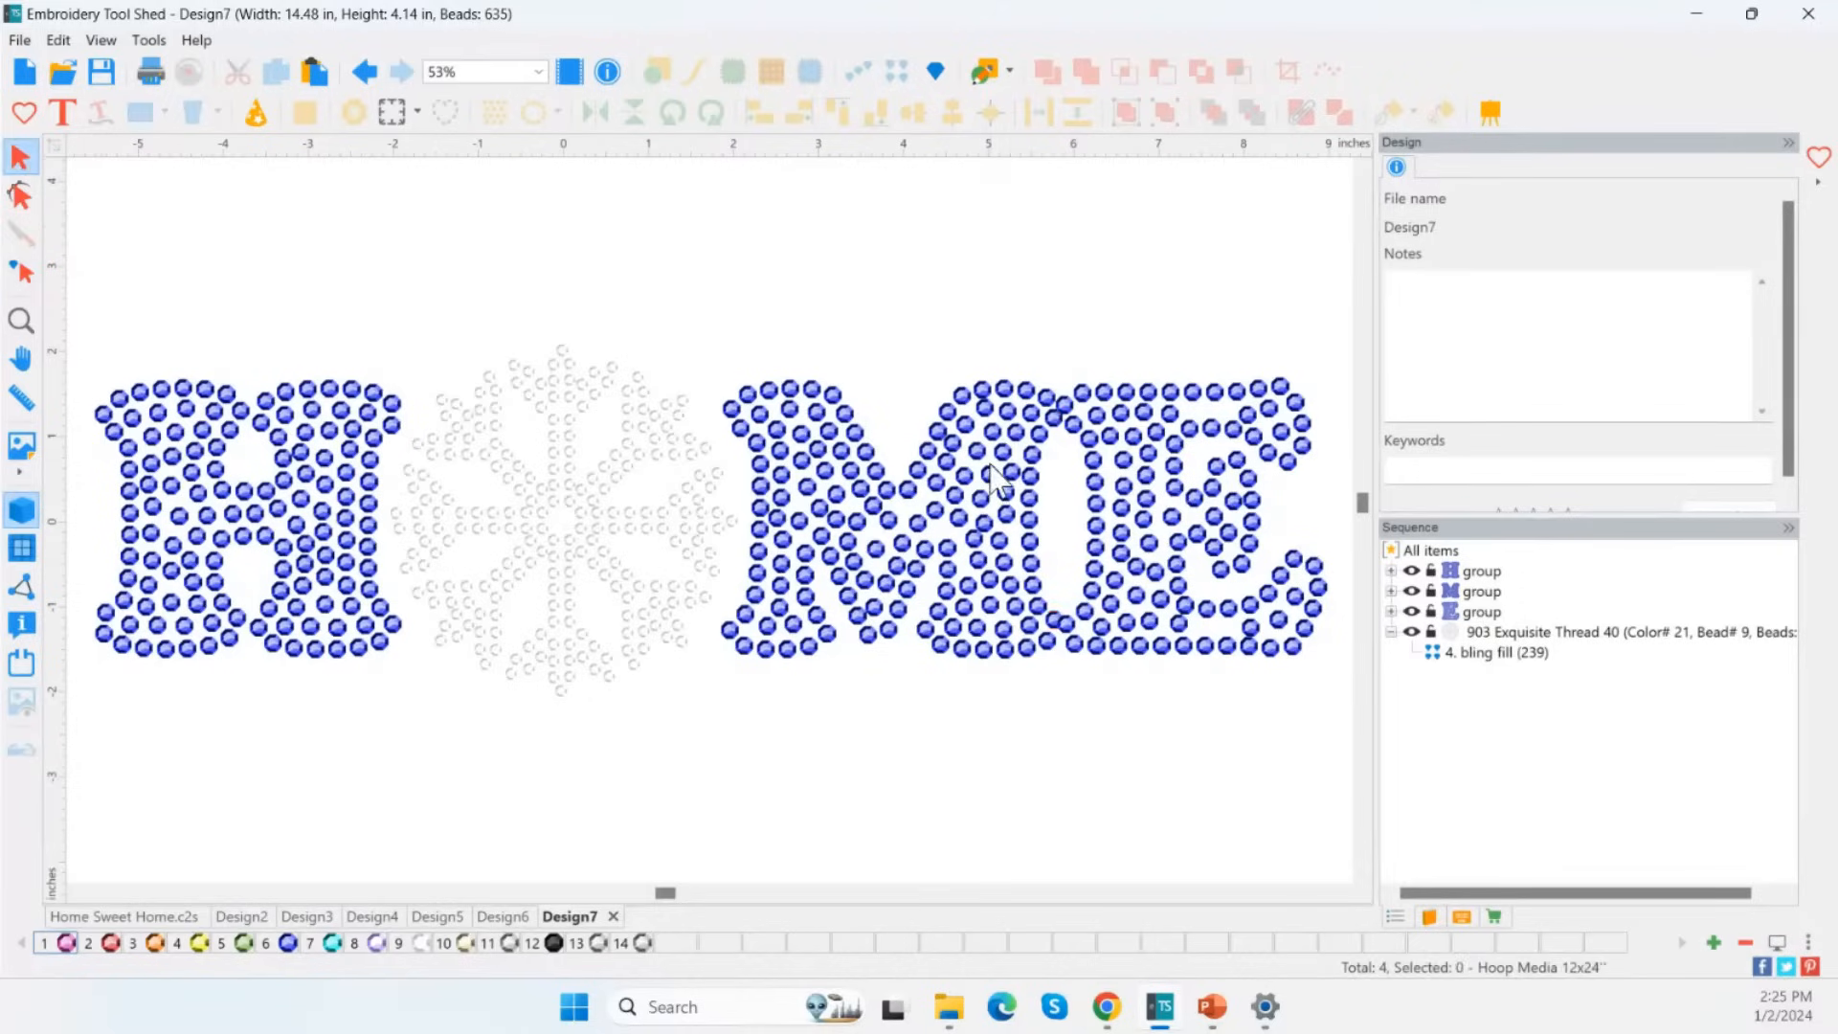
{"action": "left_click", "coordinate": [1168, 536]}
{"action": "left_click_drag", "start_coordinate": [1154, 525], "coordinate": [1170, 523]}
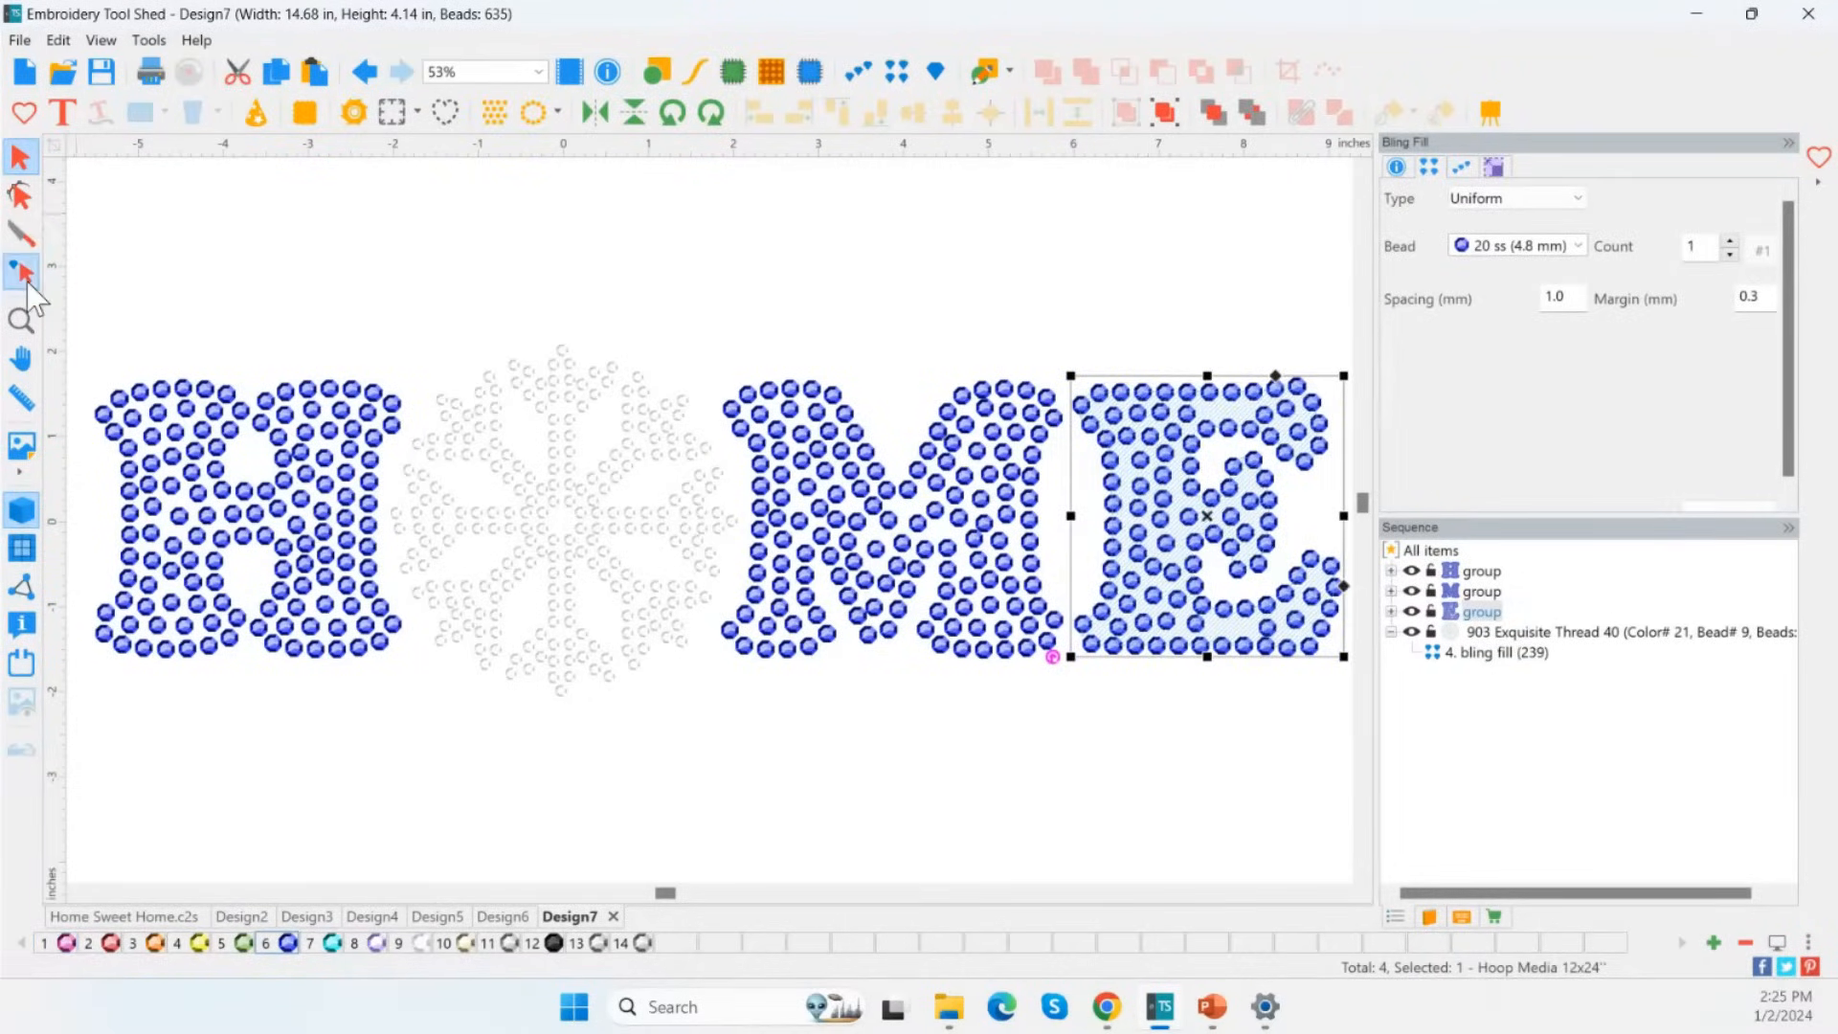
{"action": "left_click", "coordinate": [22, 275]}
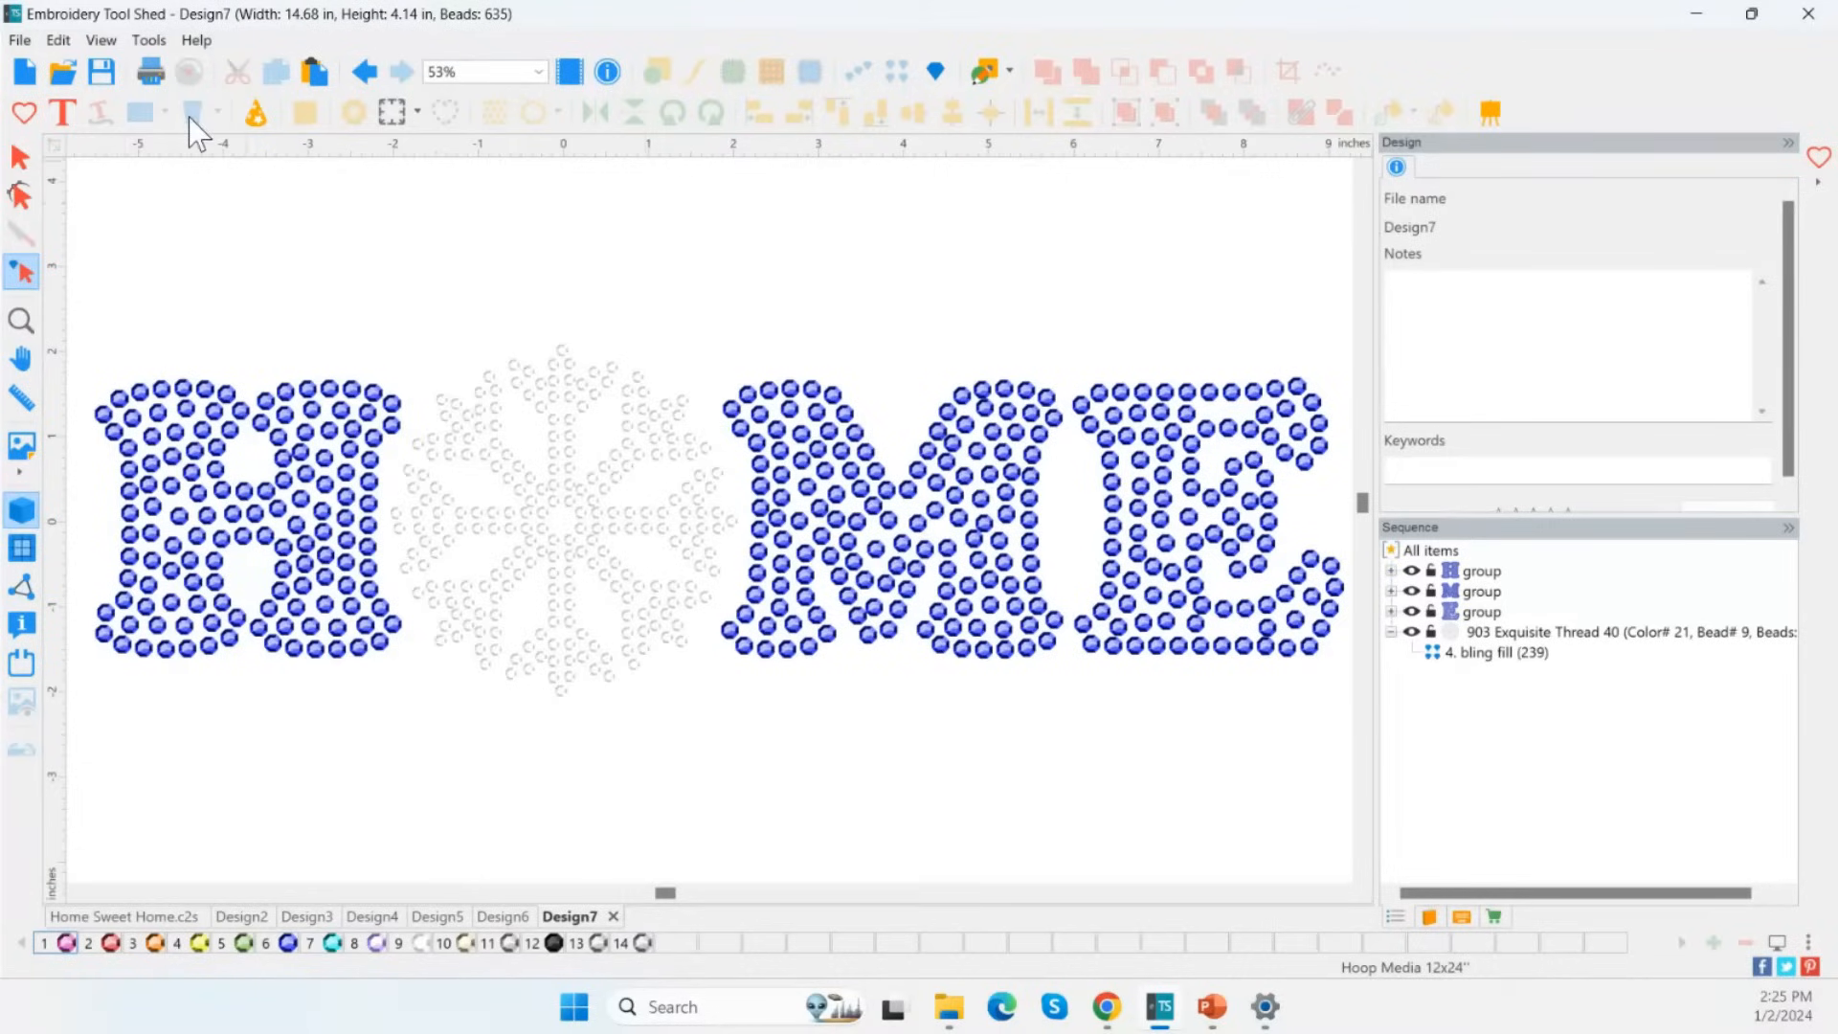
Start a bling export of the Cobalt and Clear rhinestones with SNC (FCM) as the file type.
{"action": "left_click", "coordinate": [20, 40]}
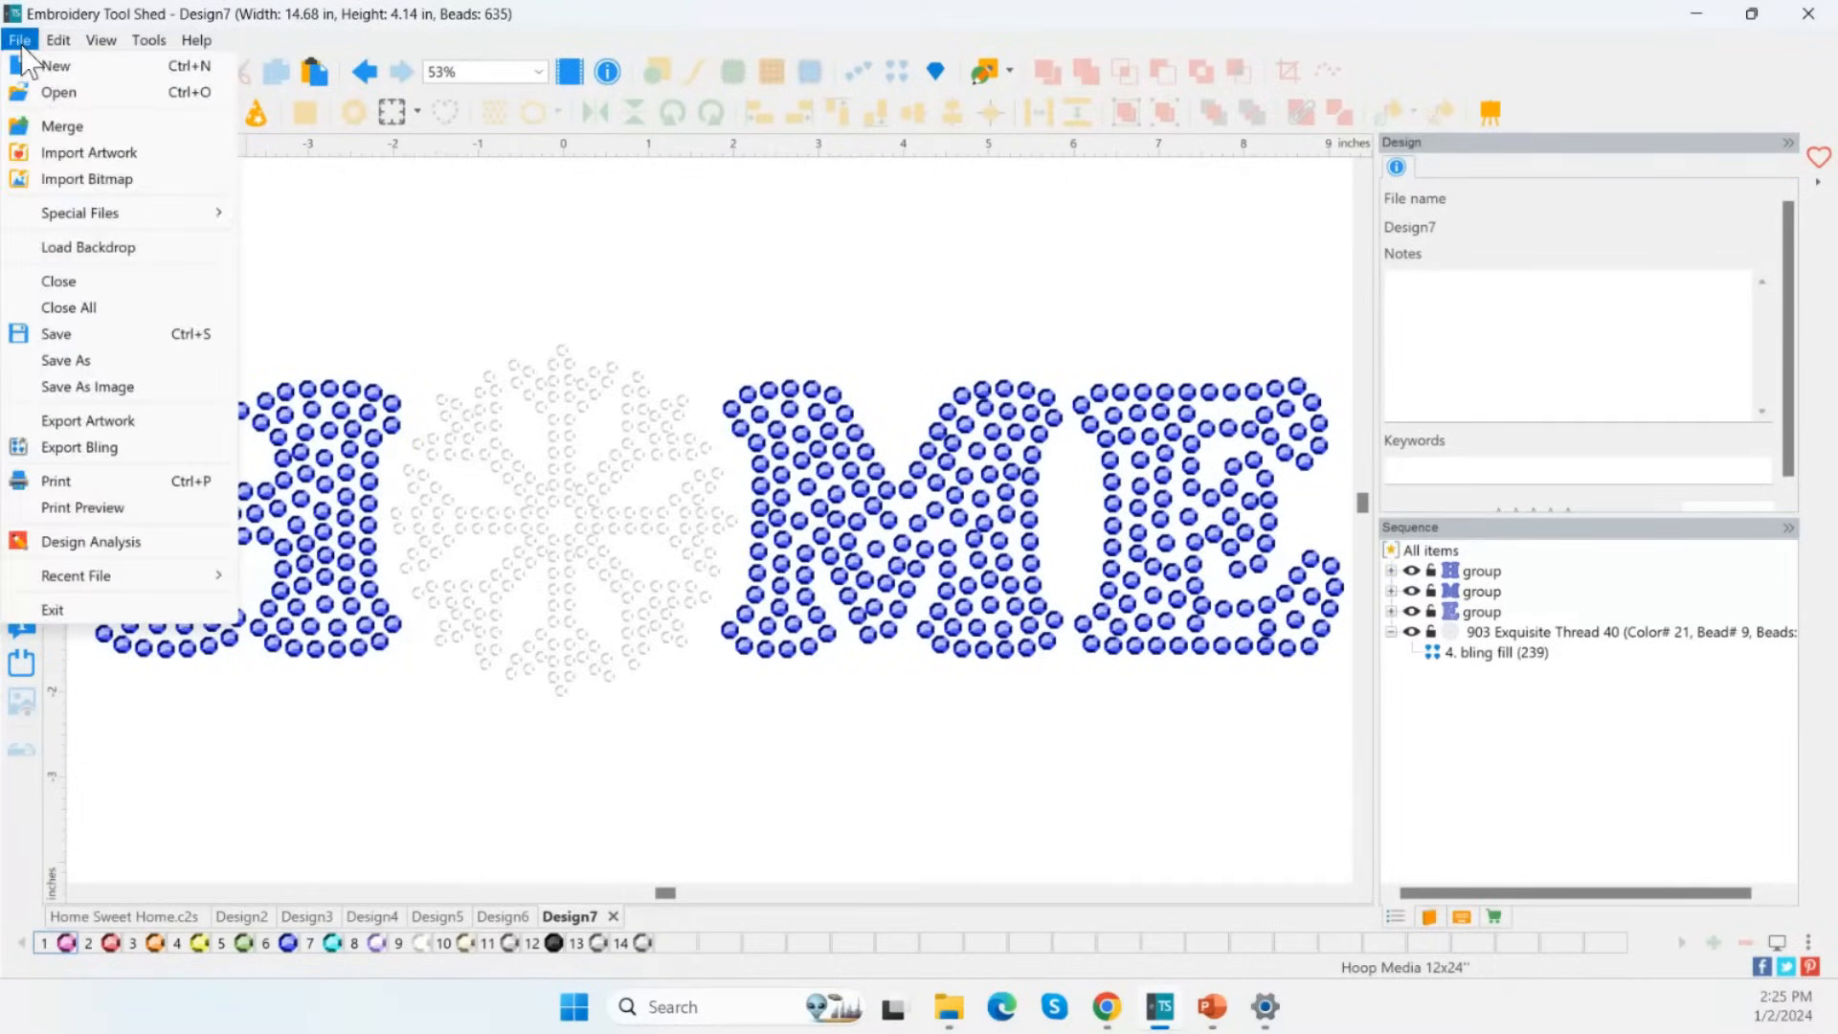
{"action": "left_click", "coordinate": [79, 447]}
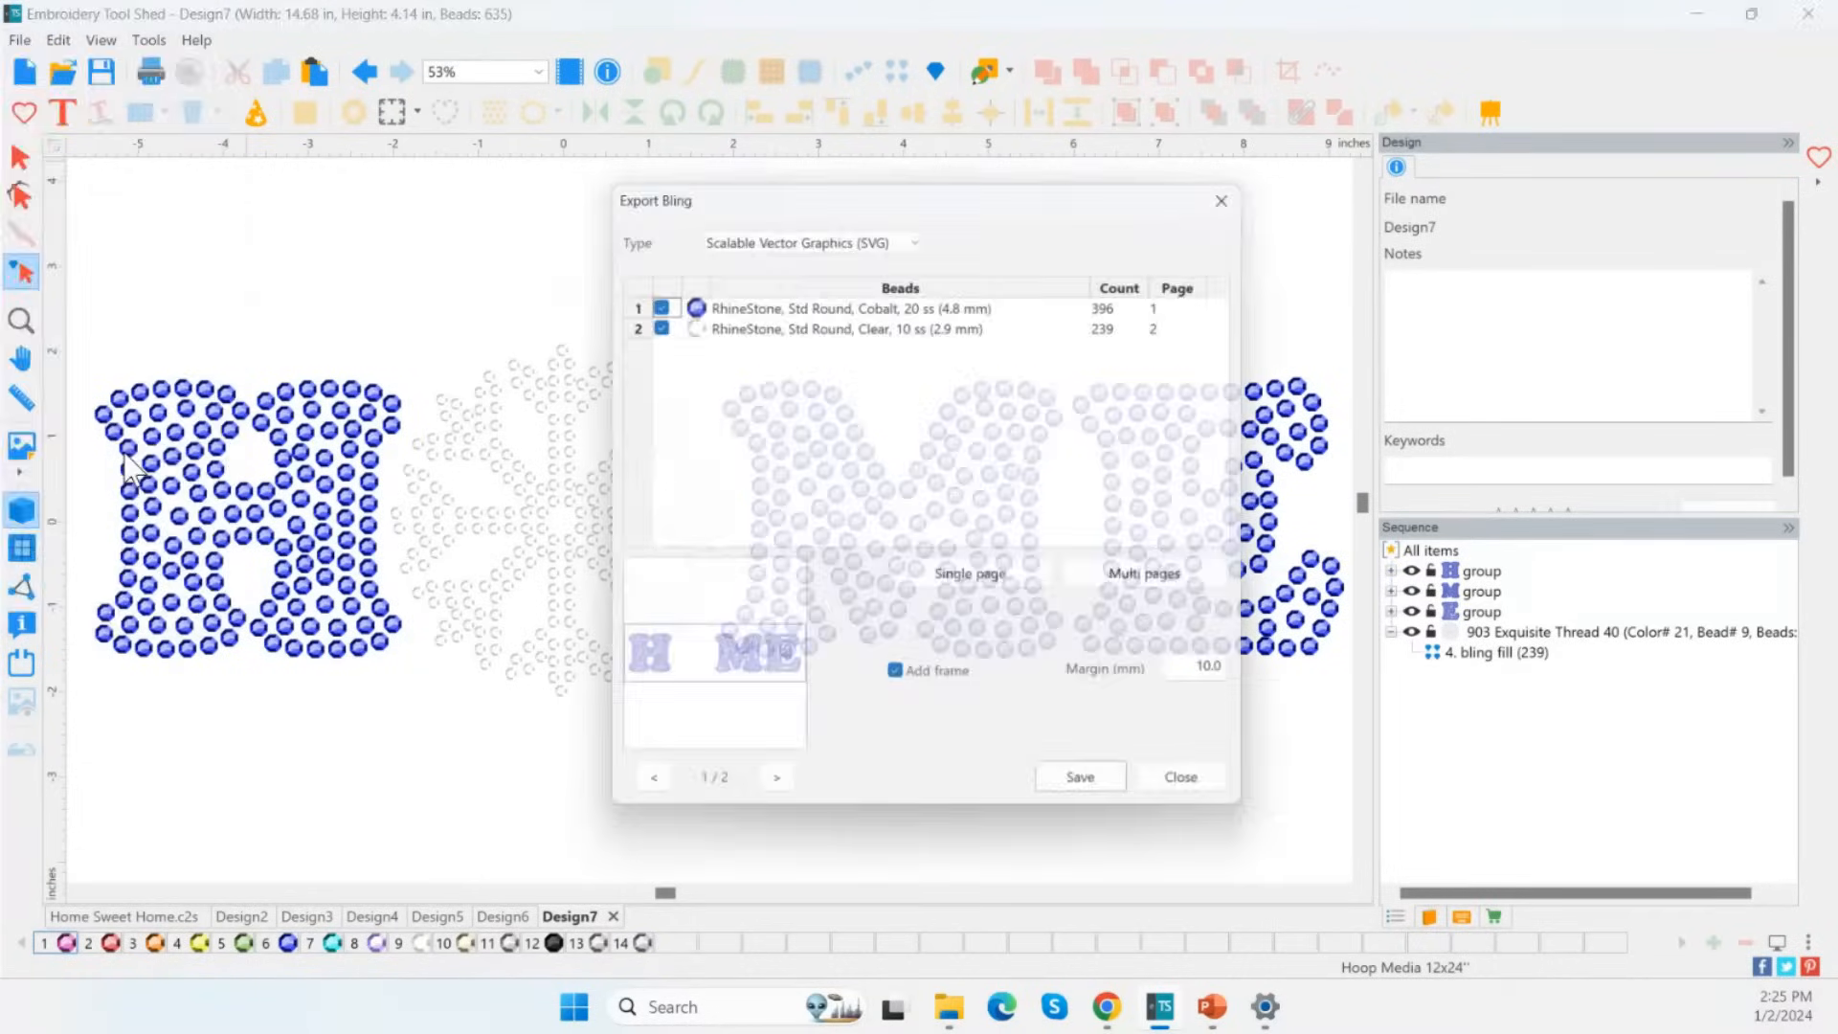
{"action": "left_click", "coordinate": [750, 289]}
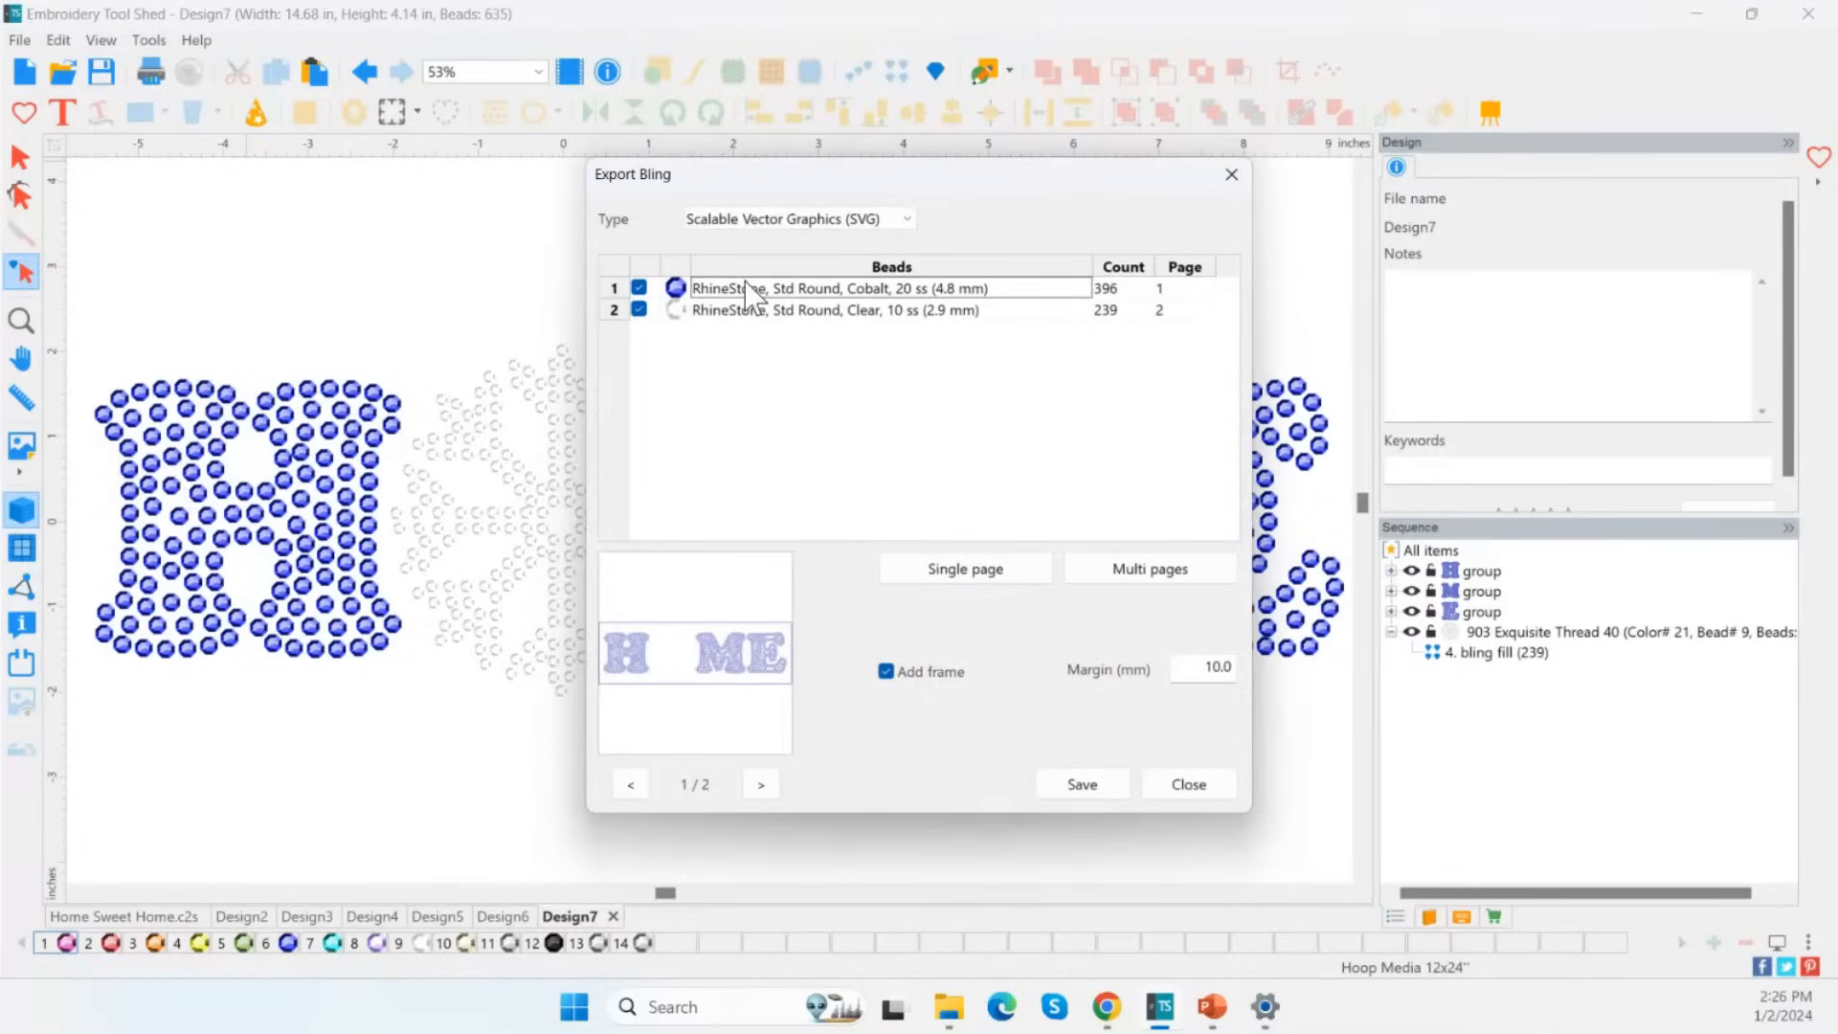
{"action": "left_click", "coordinate": [752, 311]}
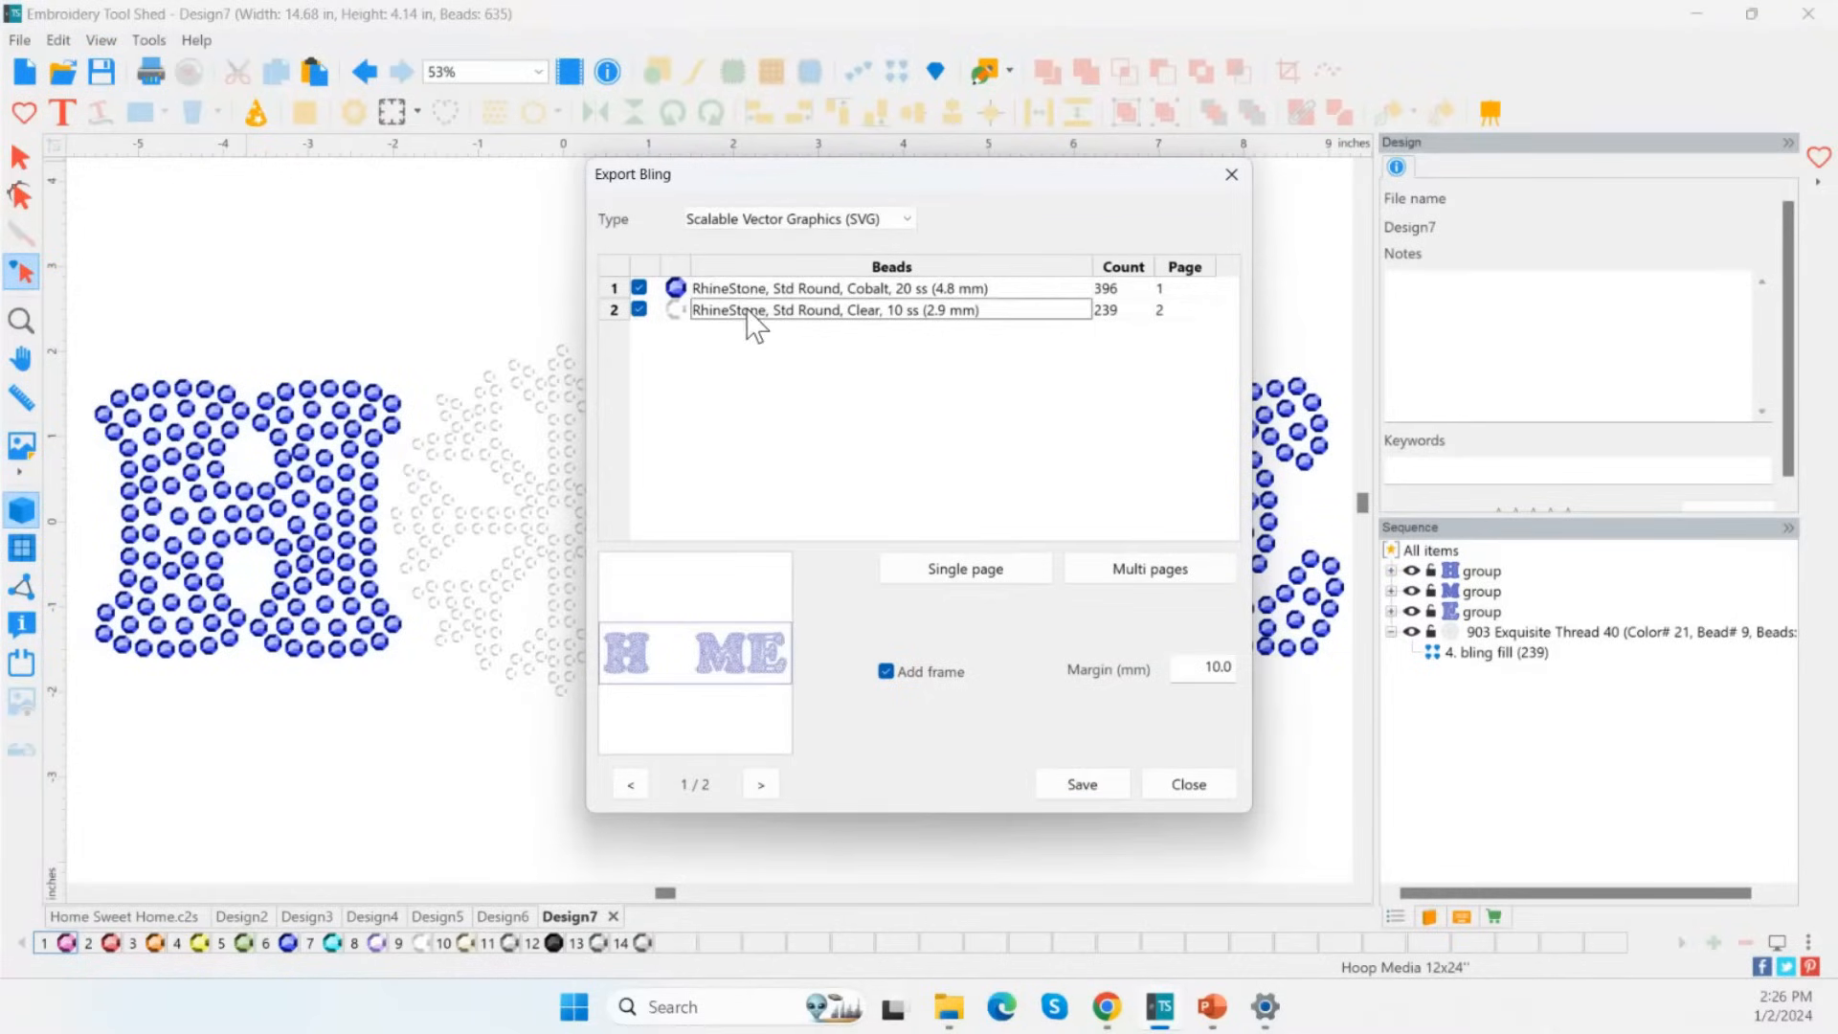
{"action": "left_click", "coordinate": [905, 220]}
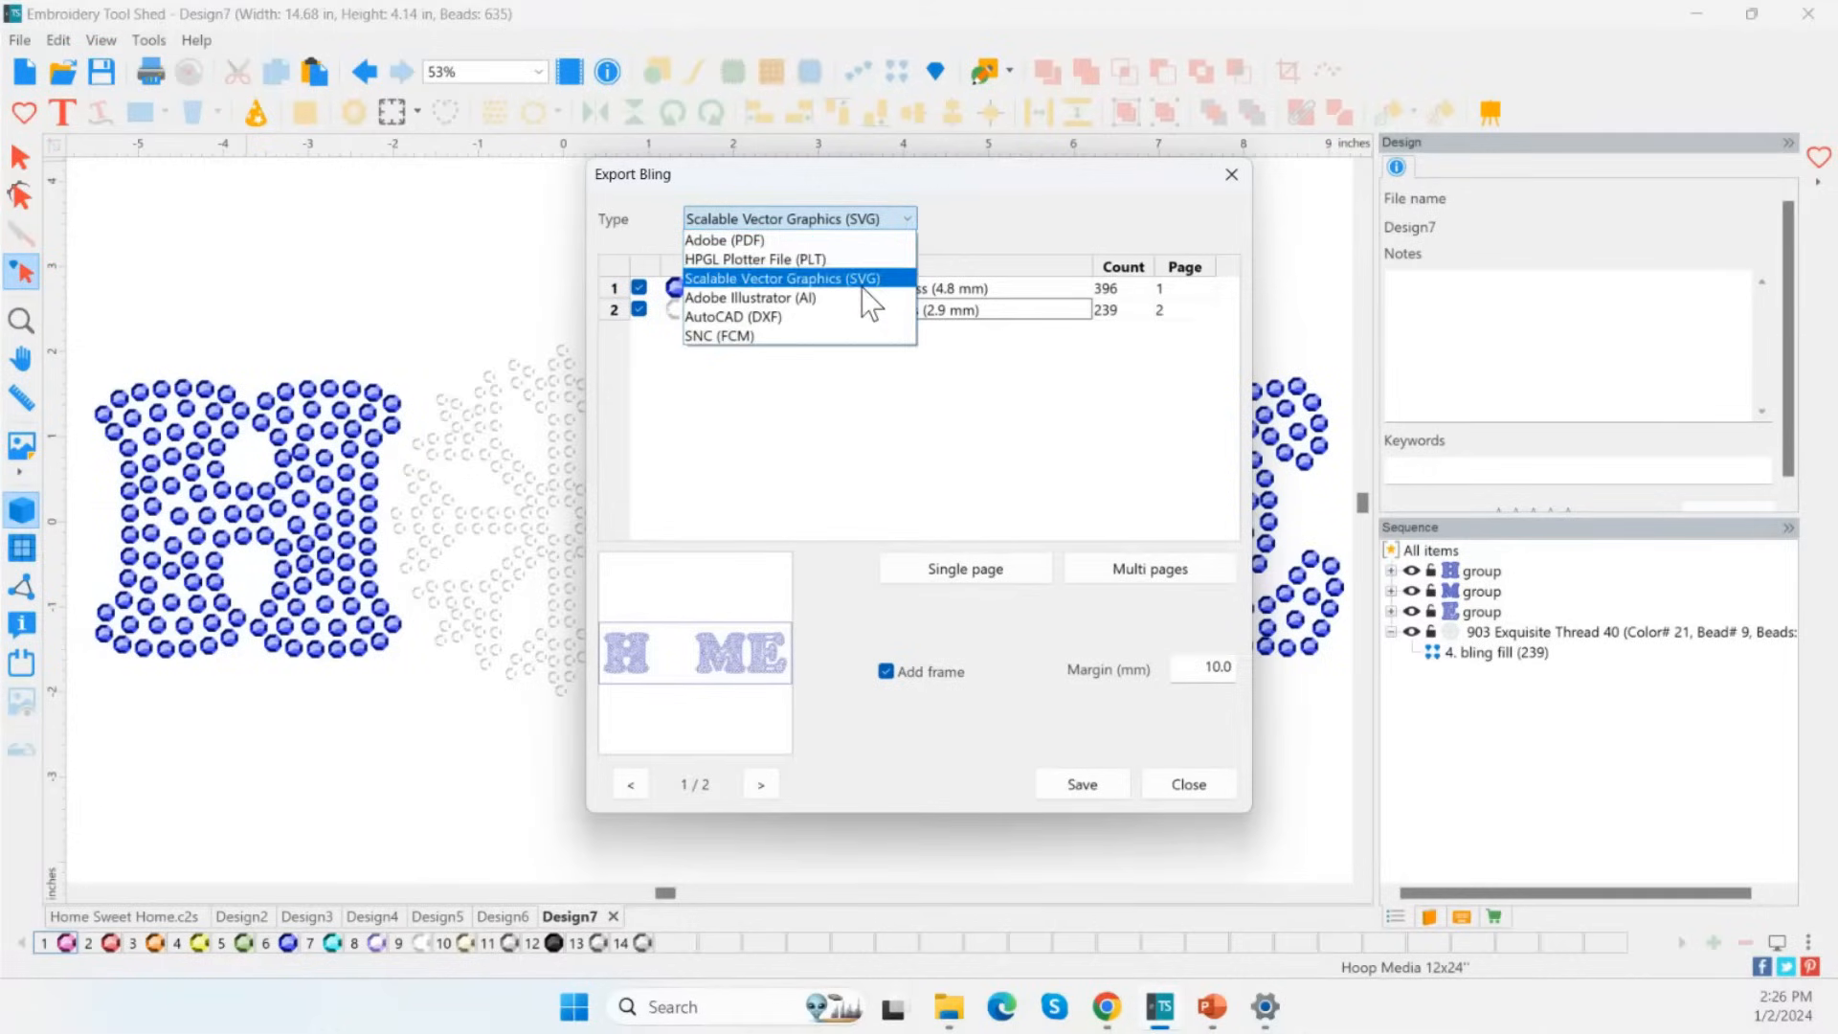
{"action": "left_click", "coordinate": [826, 336]}
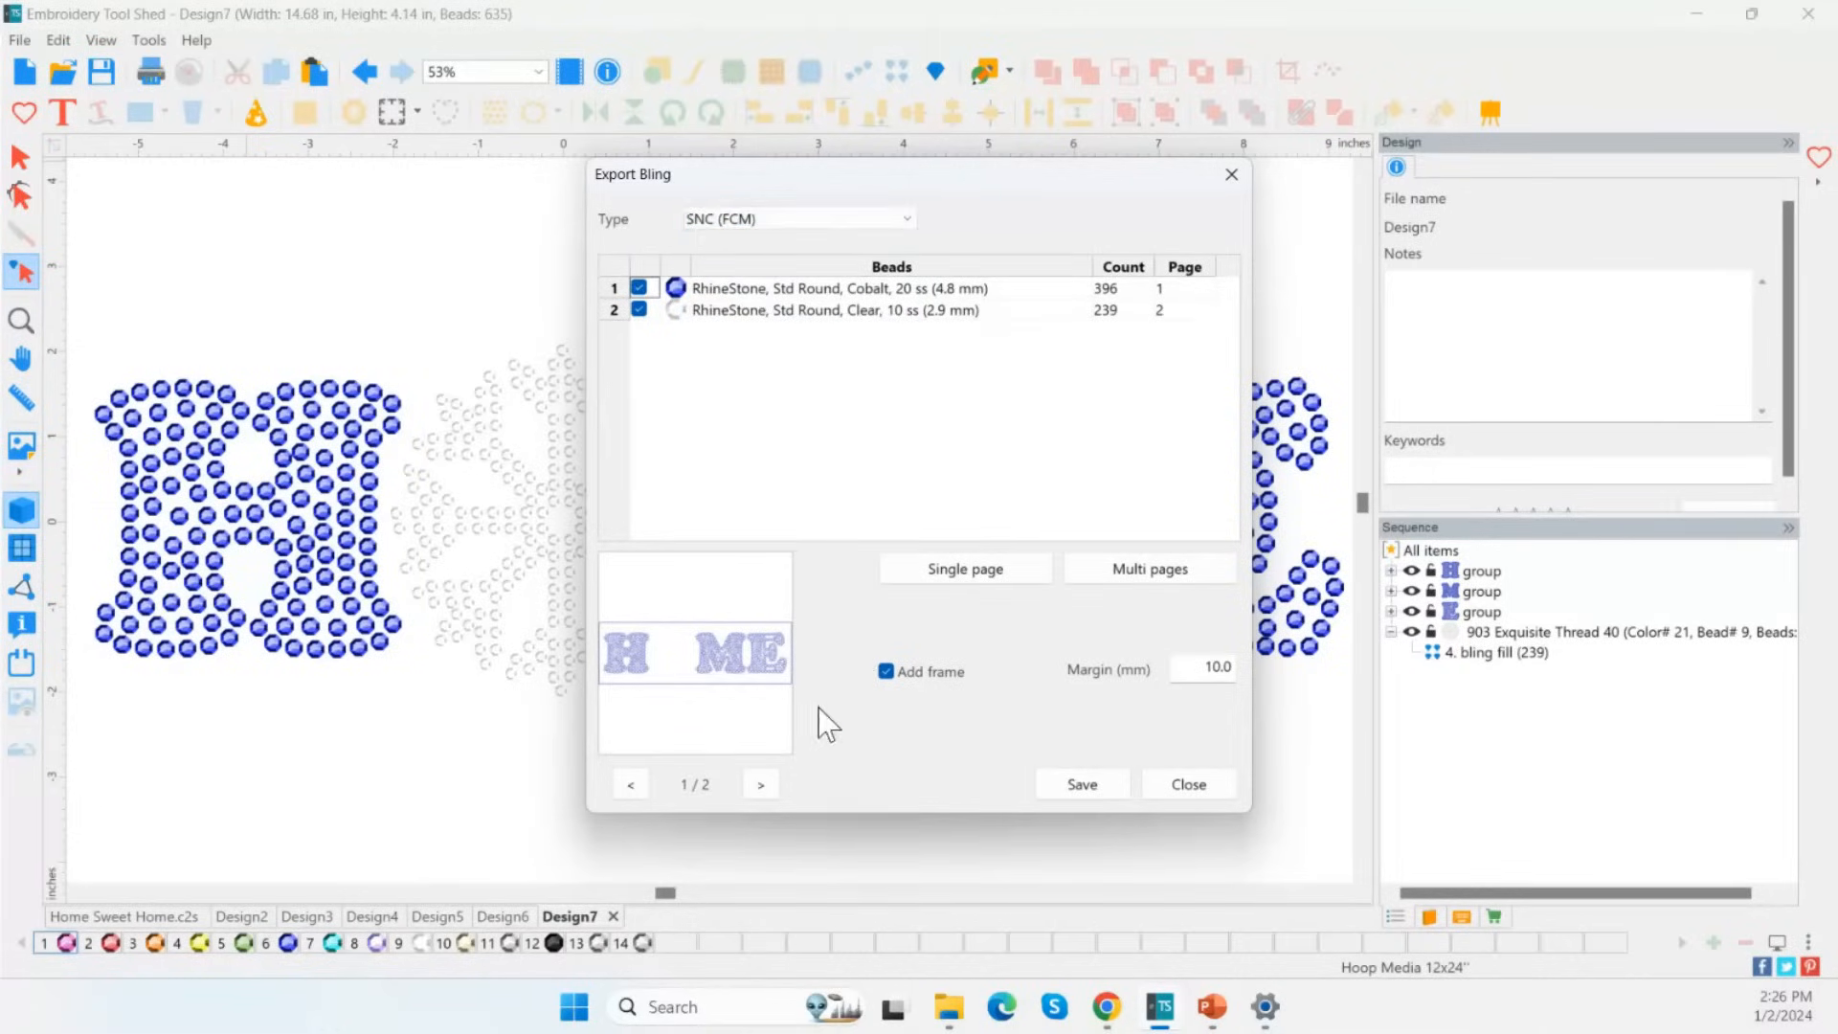
Compare single-page and multi-page output, then export the rhinestones as multiple framed pages to an SNC (FCM) file named Bling Home.
{"action": "left_click", "coordinate": [1030, 565]}
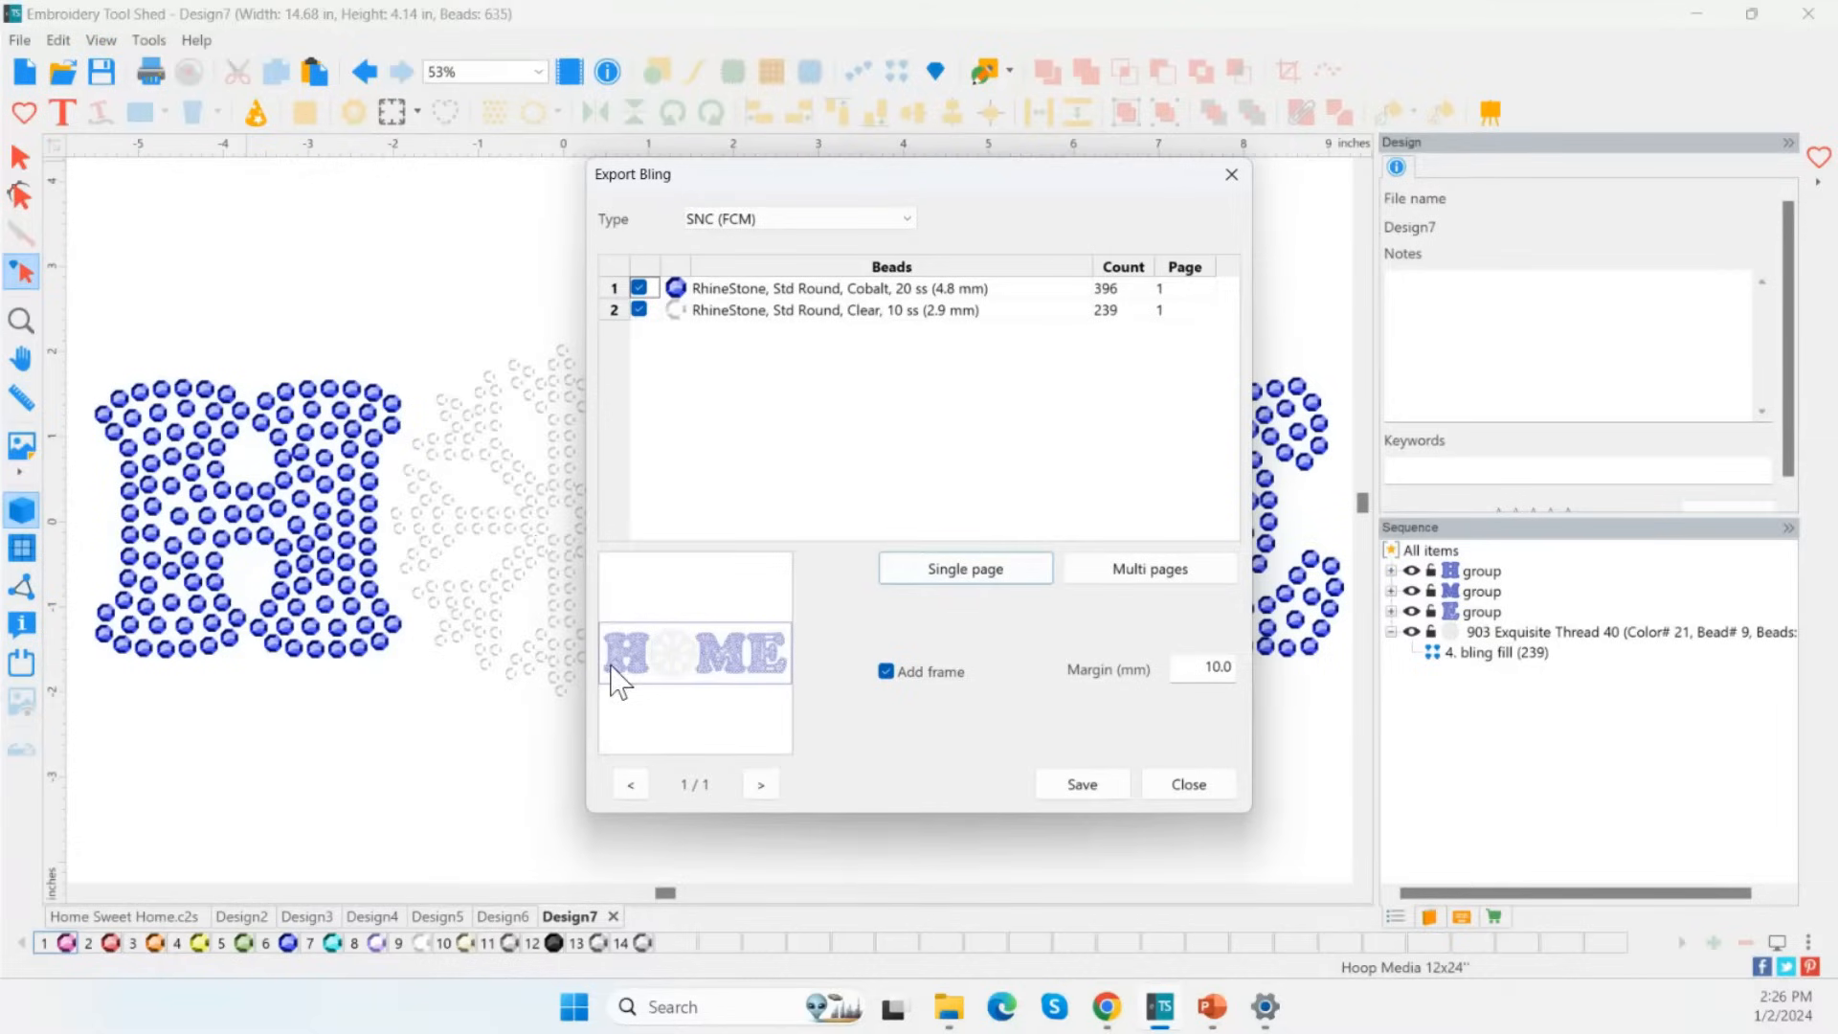
{"action": "left_click", "coordinate": [1130, 571]}
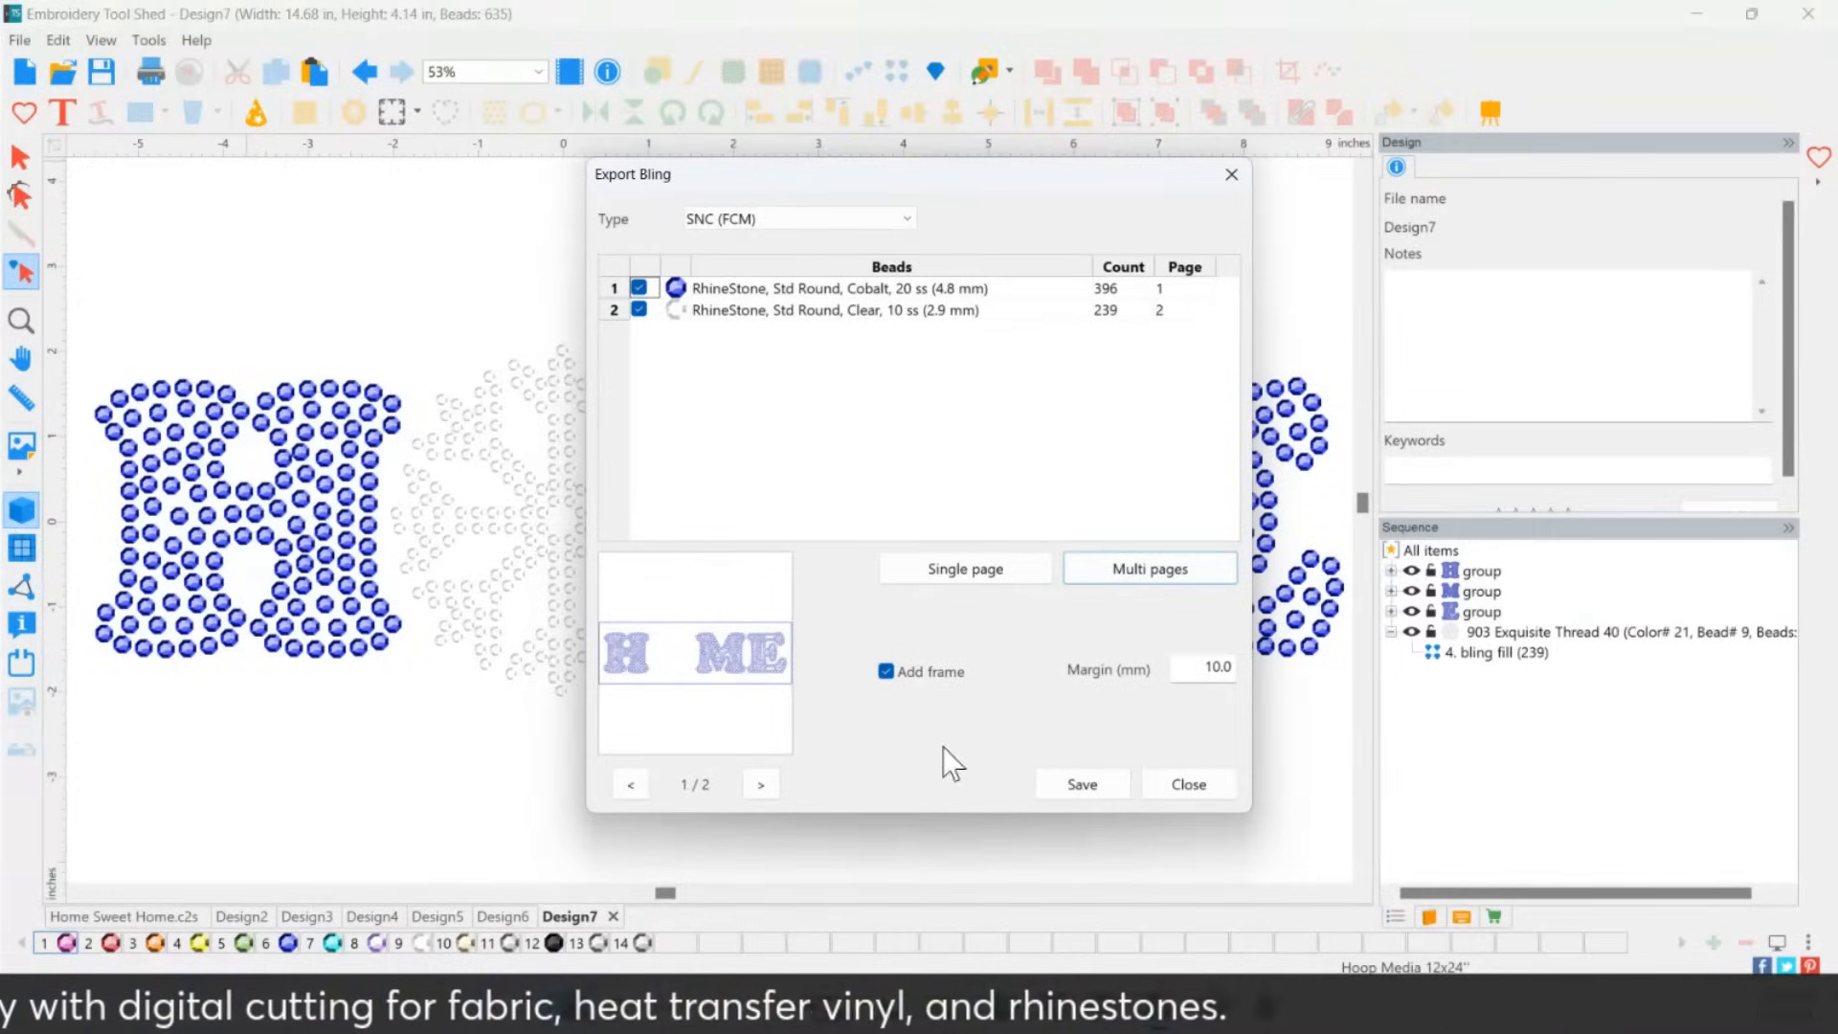
{"action": "left_click", "coordinate": [1082, 784]}
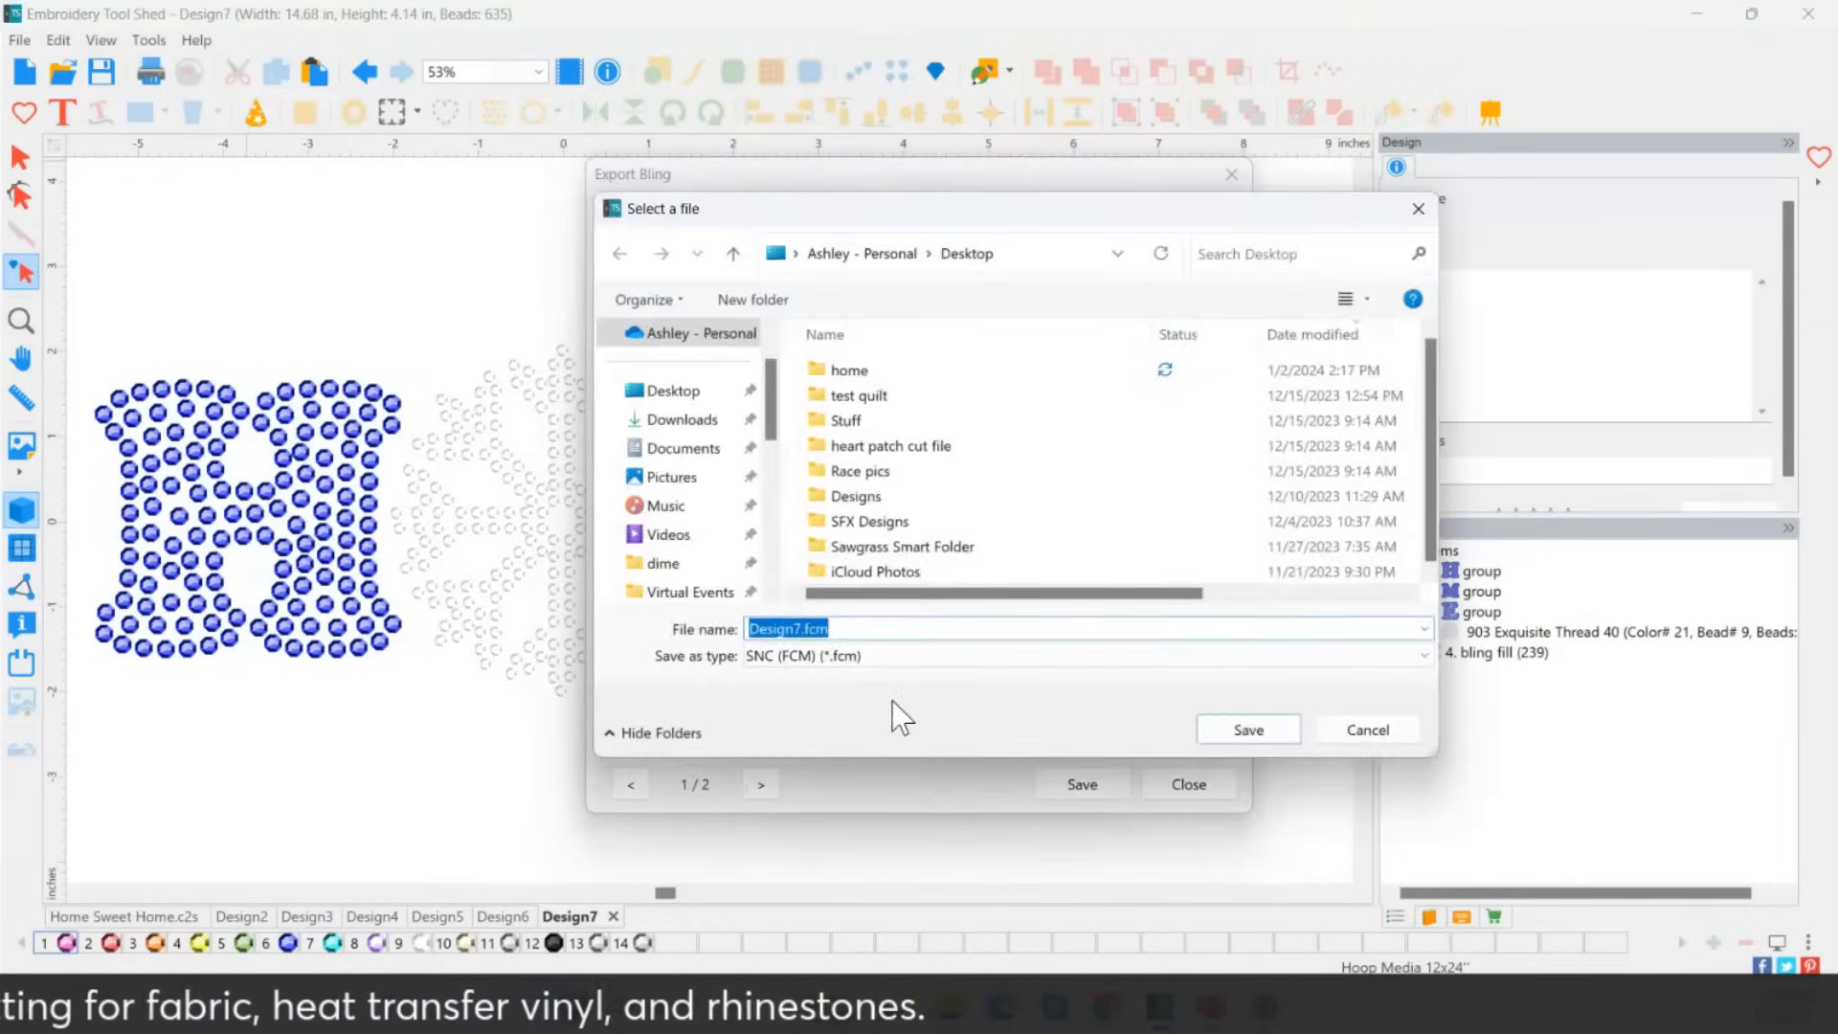
{"action": "left_click", "coordinate": [882, 628]}
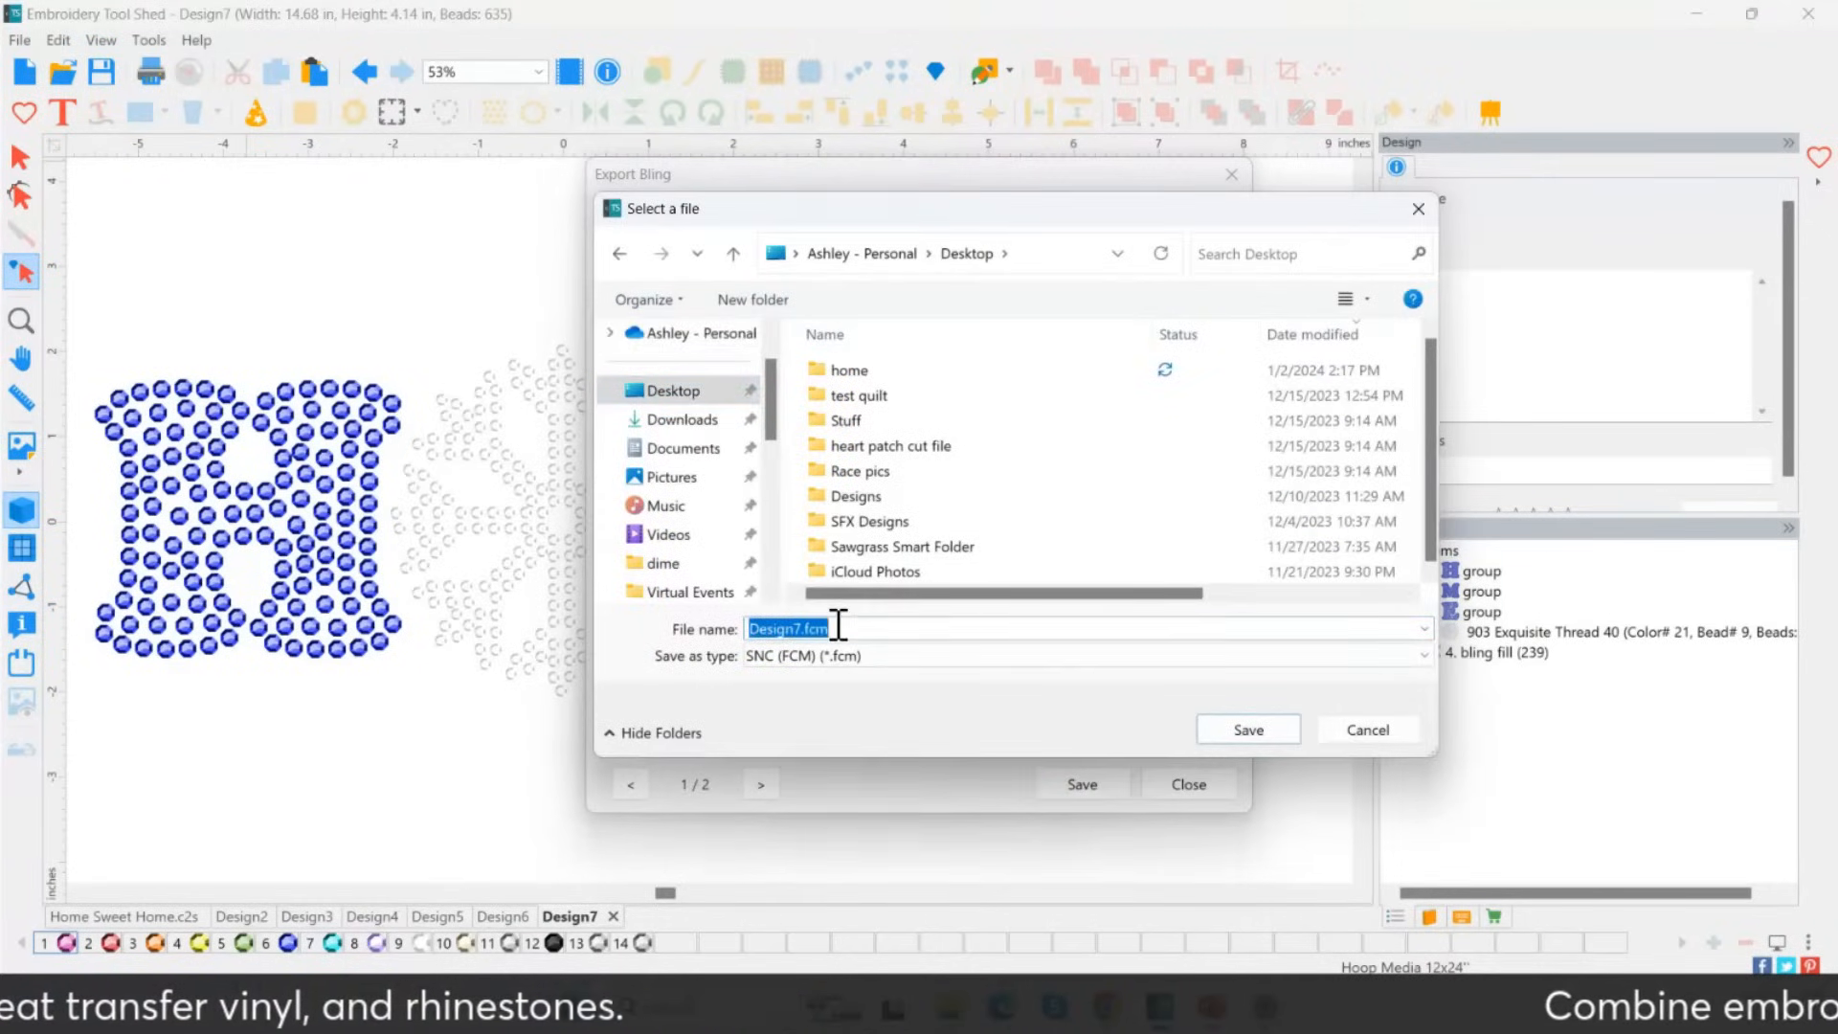
{"action": "type", "text": "R"}
{"action": "key", "text": "BackSpace"}
{"action": "type", "text": "Bli"}
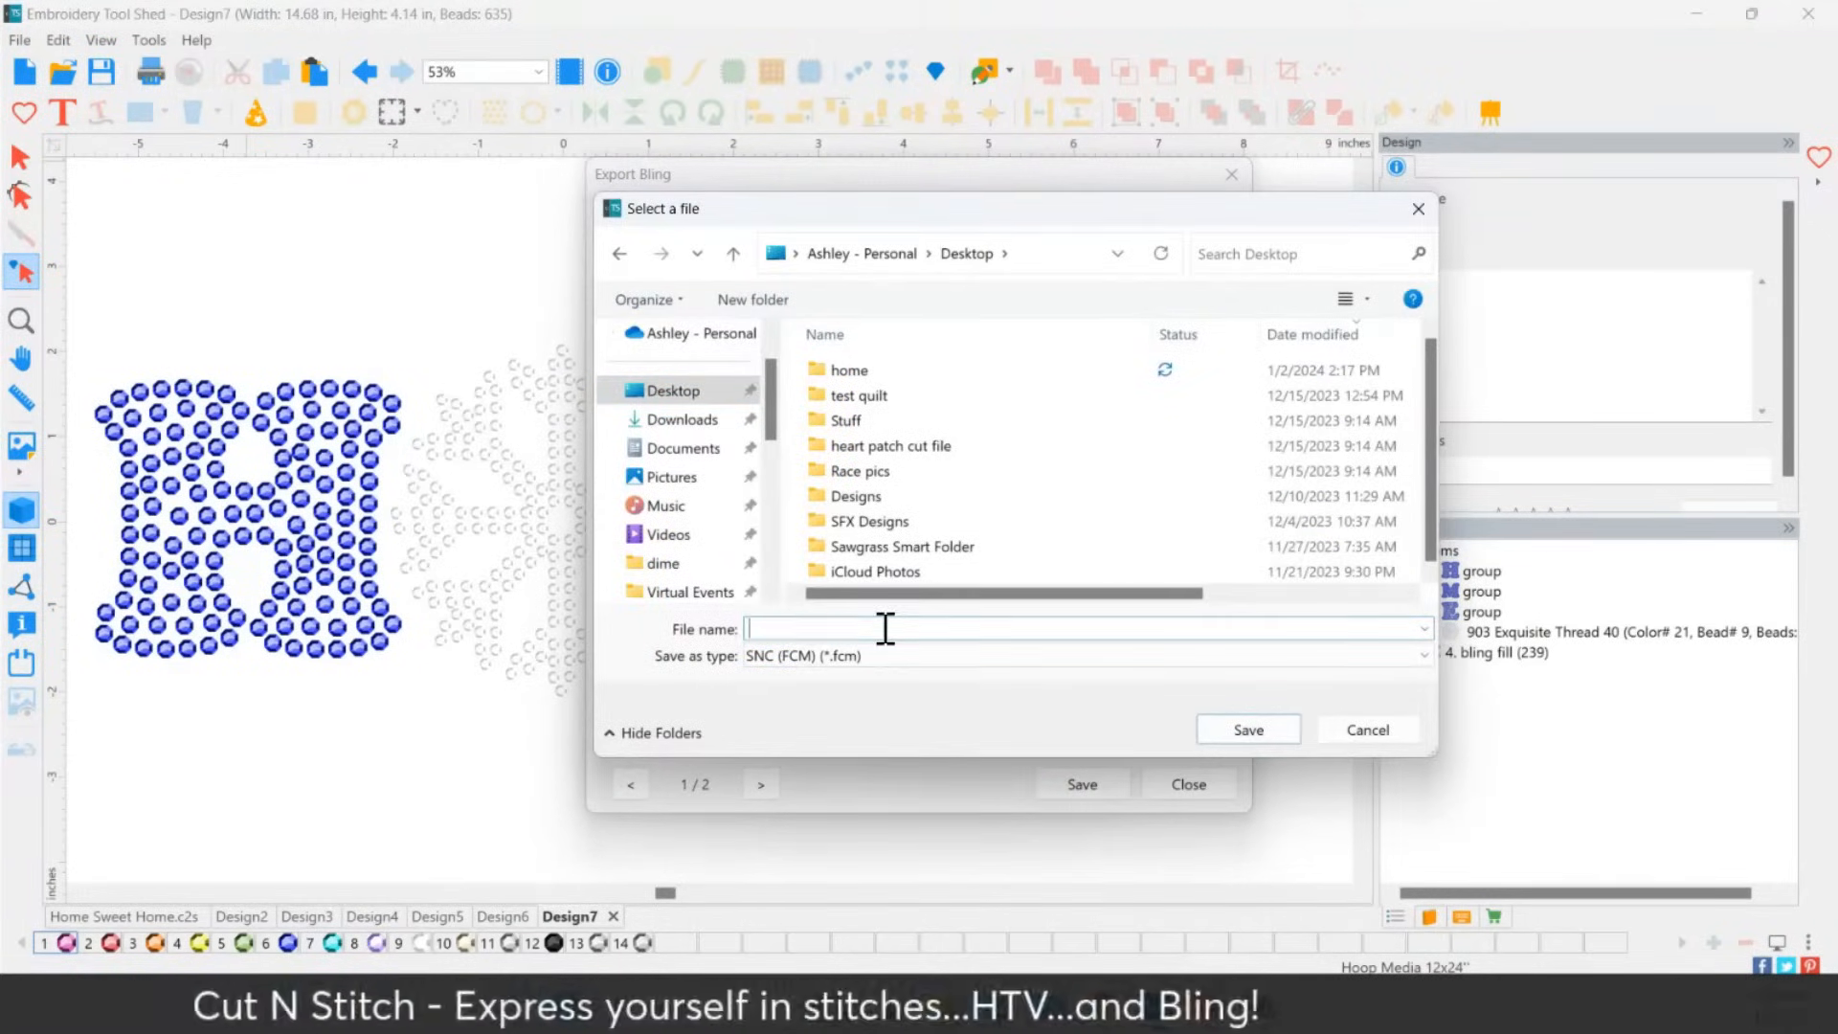
{"action": "type", "text": "ng Home"}
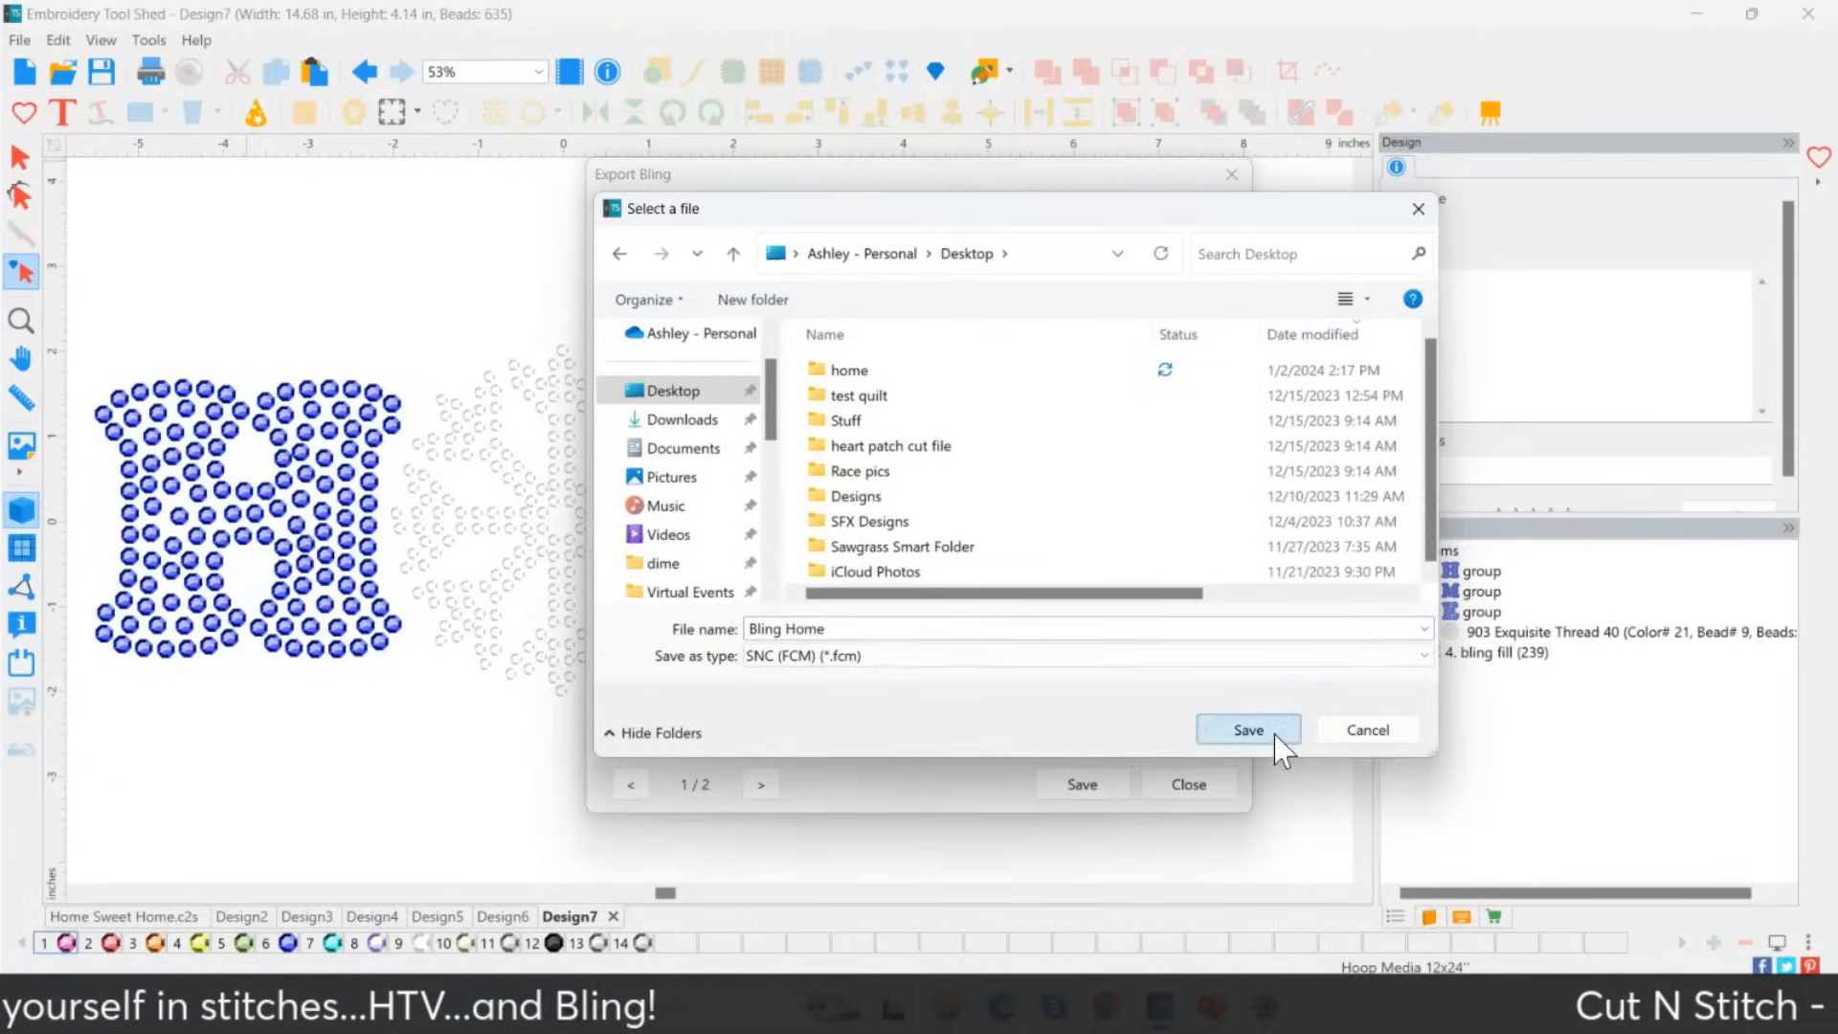
{"action": "left_click", "coordinate": [1248, 731]}
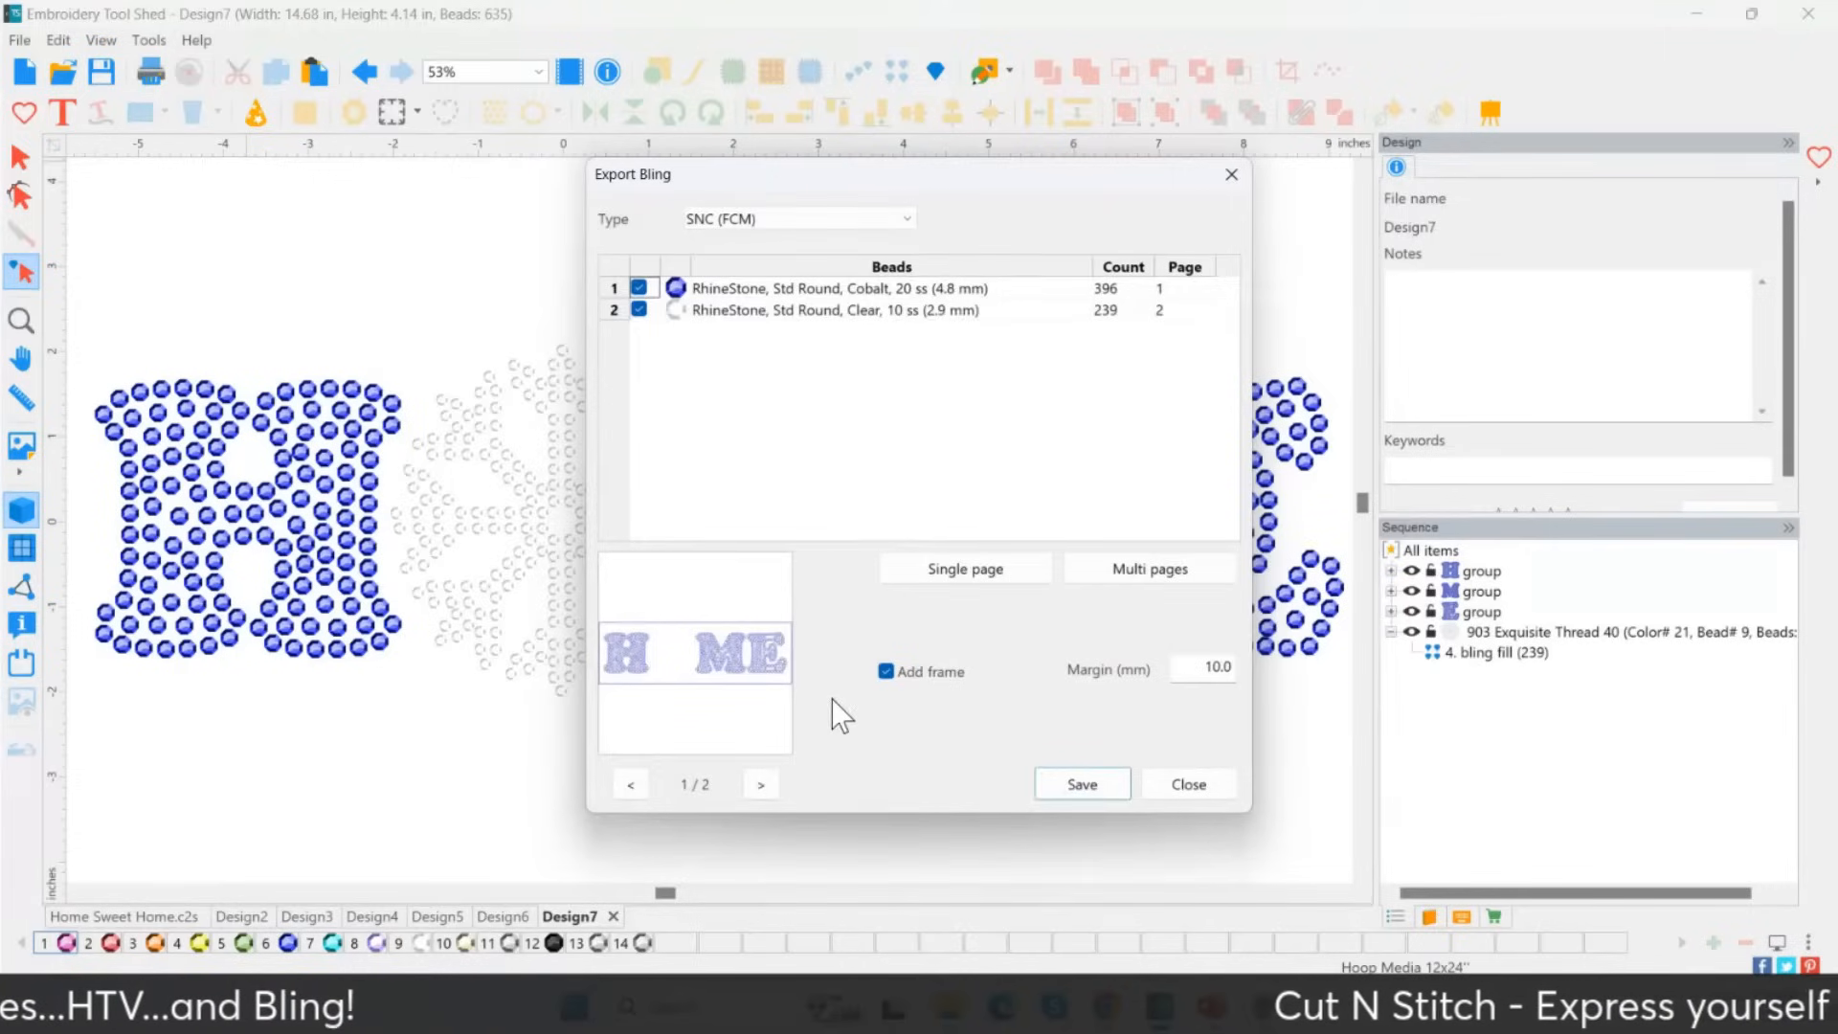
{"action": "left_click", "coordinate": [1162, 785]}
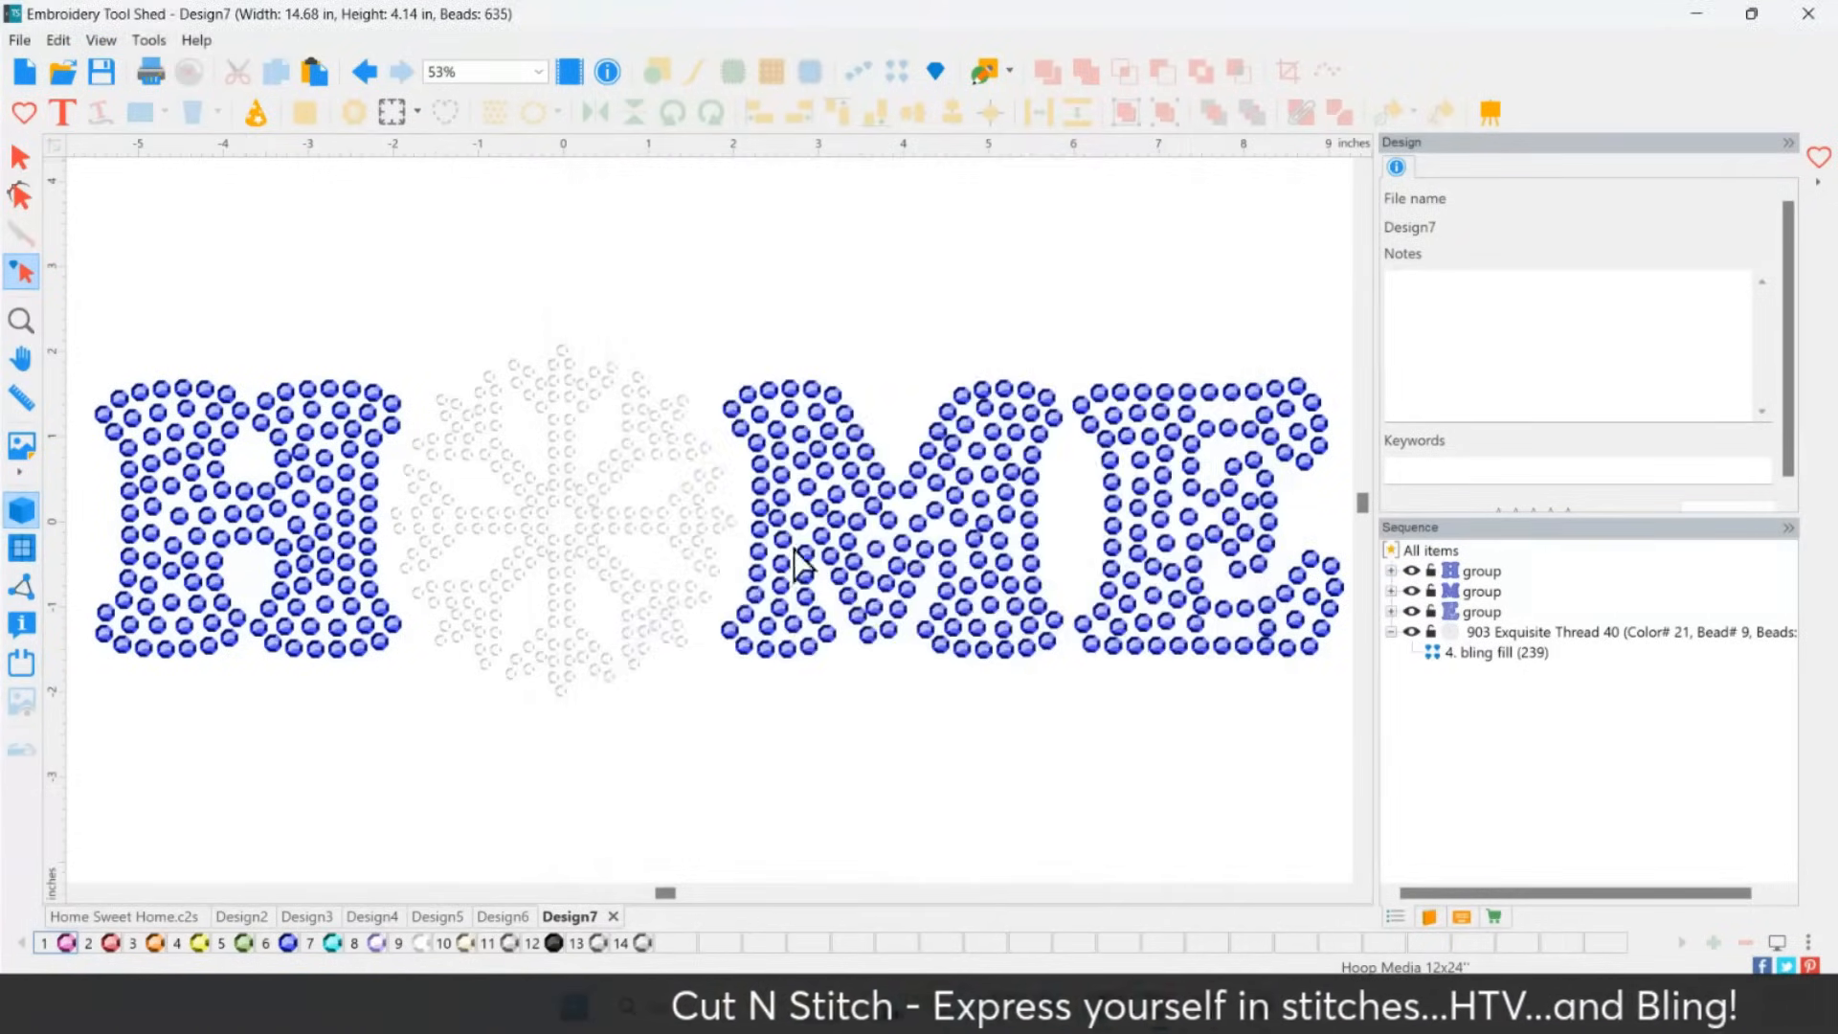
Open the exported Bling Home_1.fcm from the Desktop.
{"action": "left_click", "coordinate": [21, 40]}
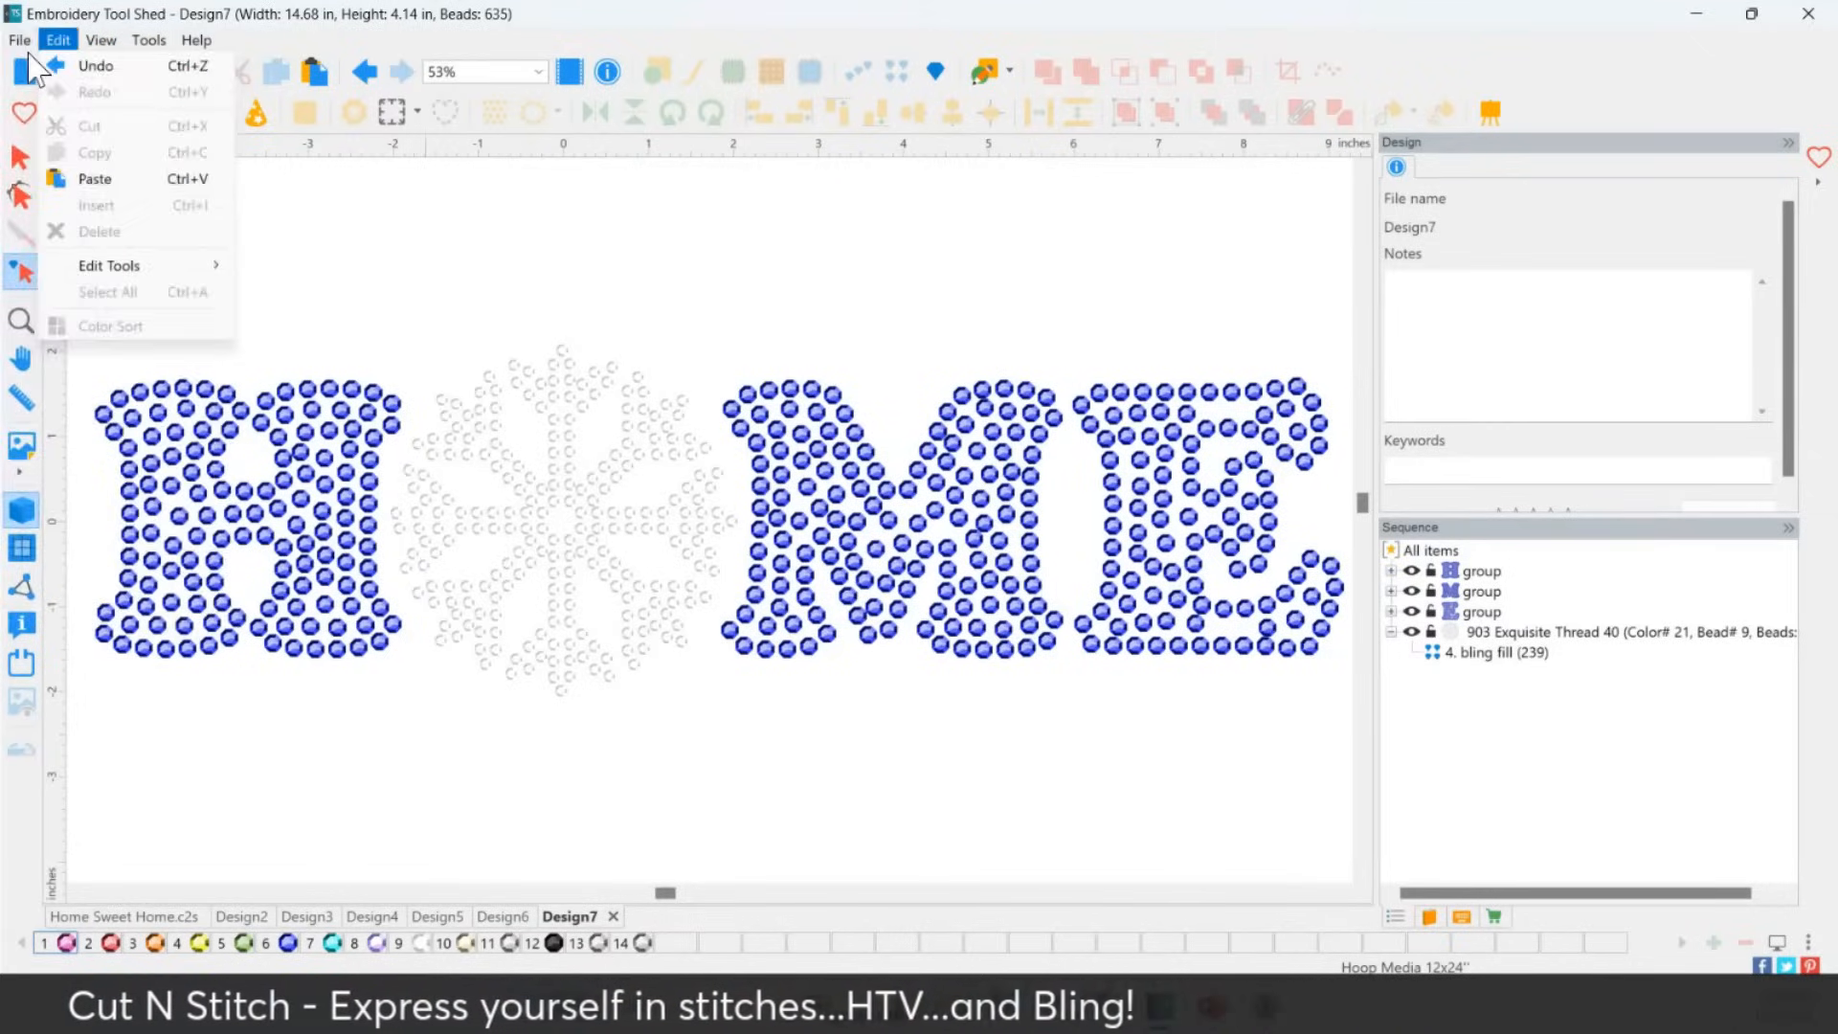
{"action": "left_click", "coordinate": [43, 92]}
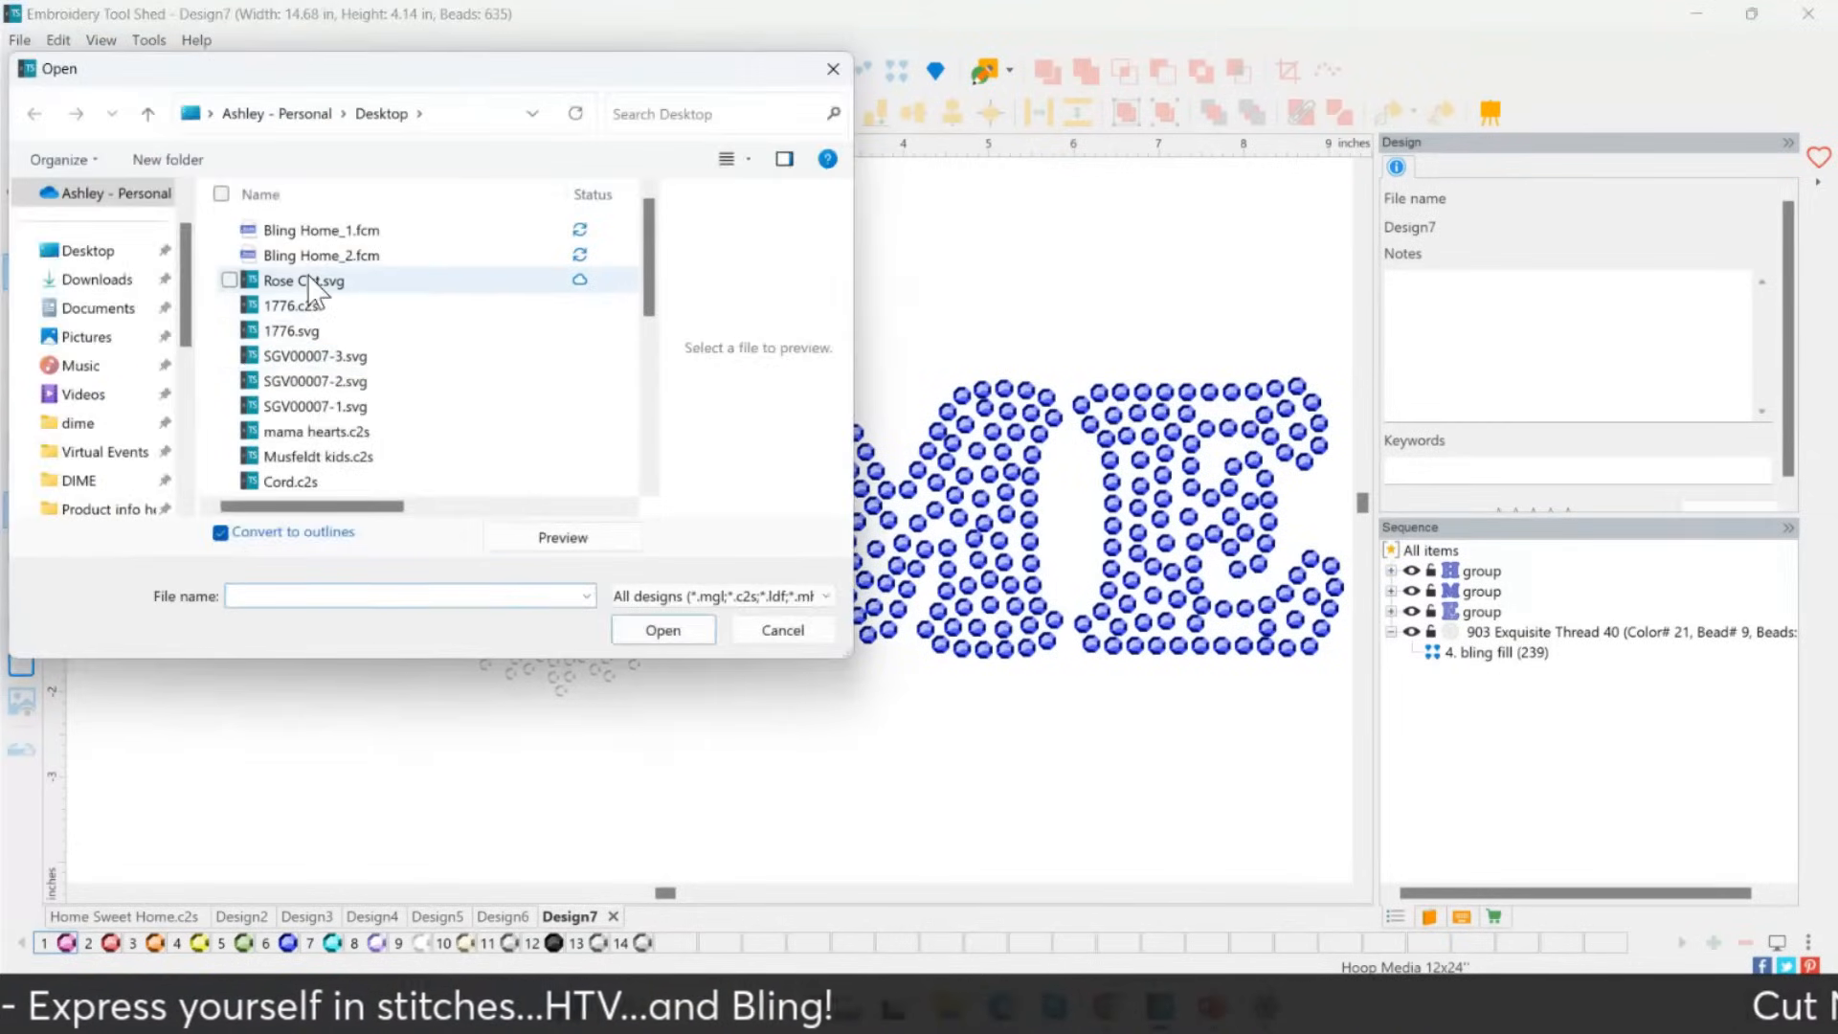
{"action": "left_click", "coordinate": [308, 233]}
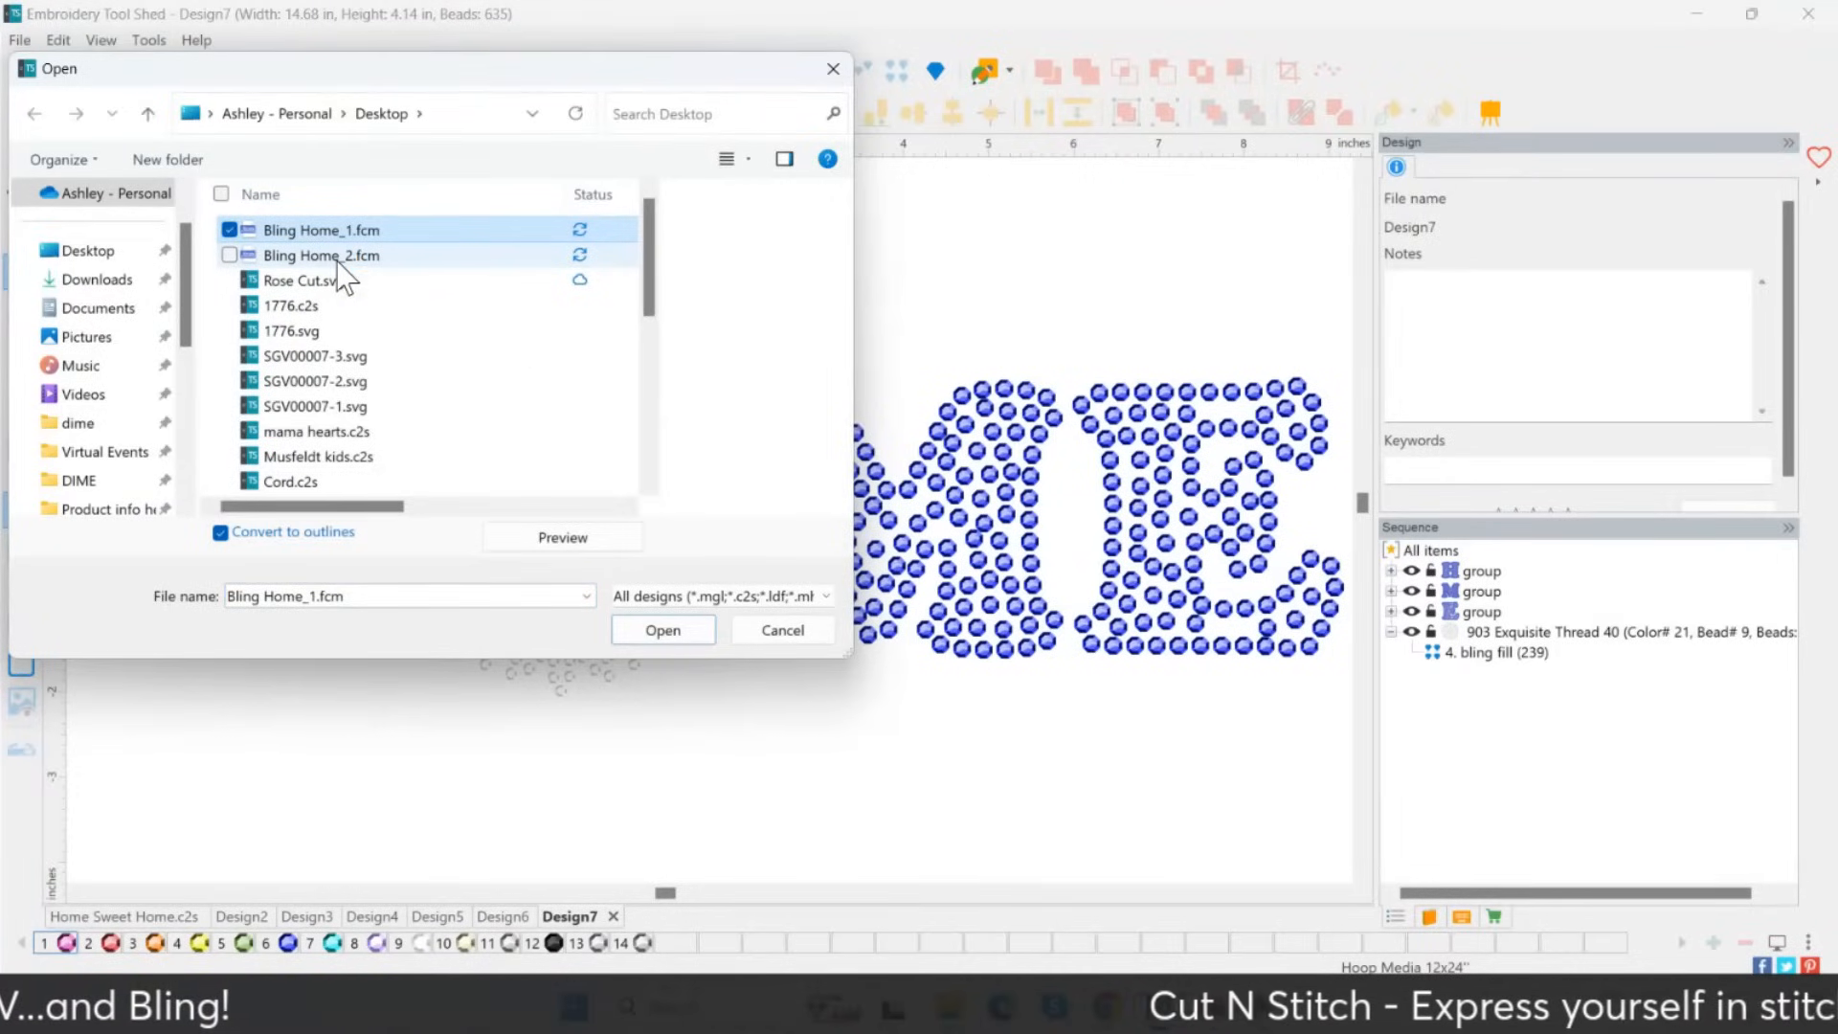
{"action": "left_click", "coordinate": [336, 258]}
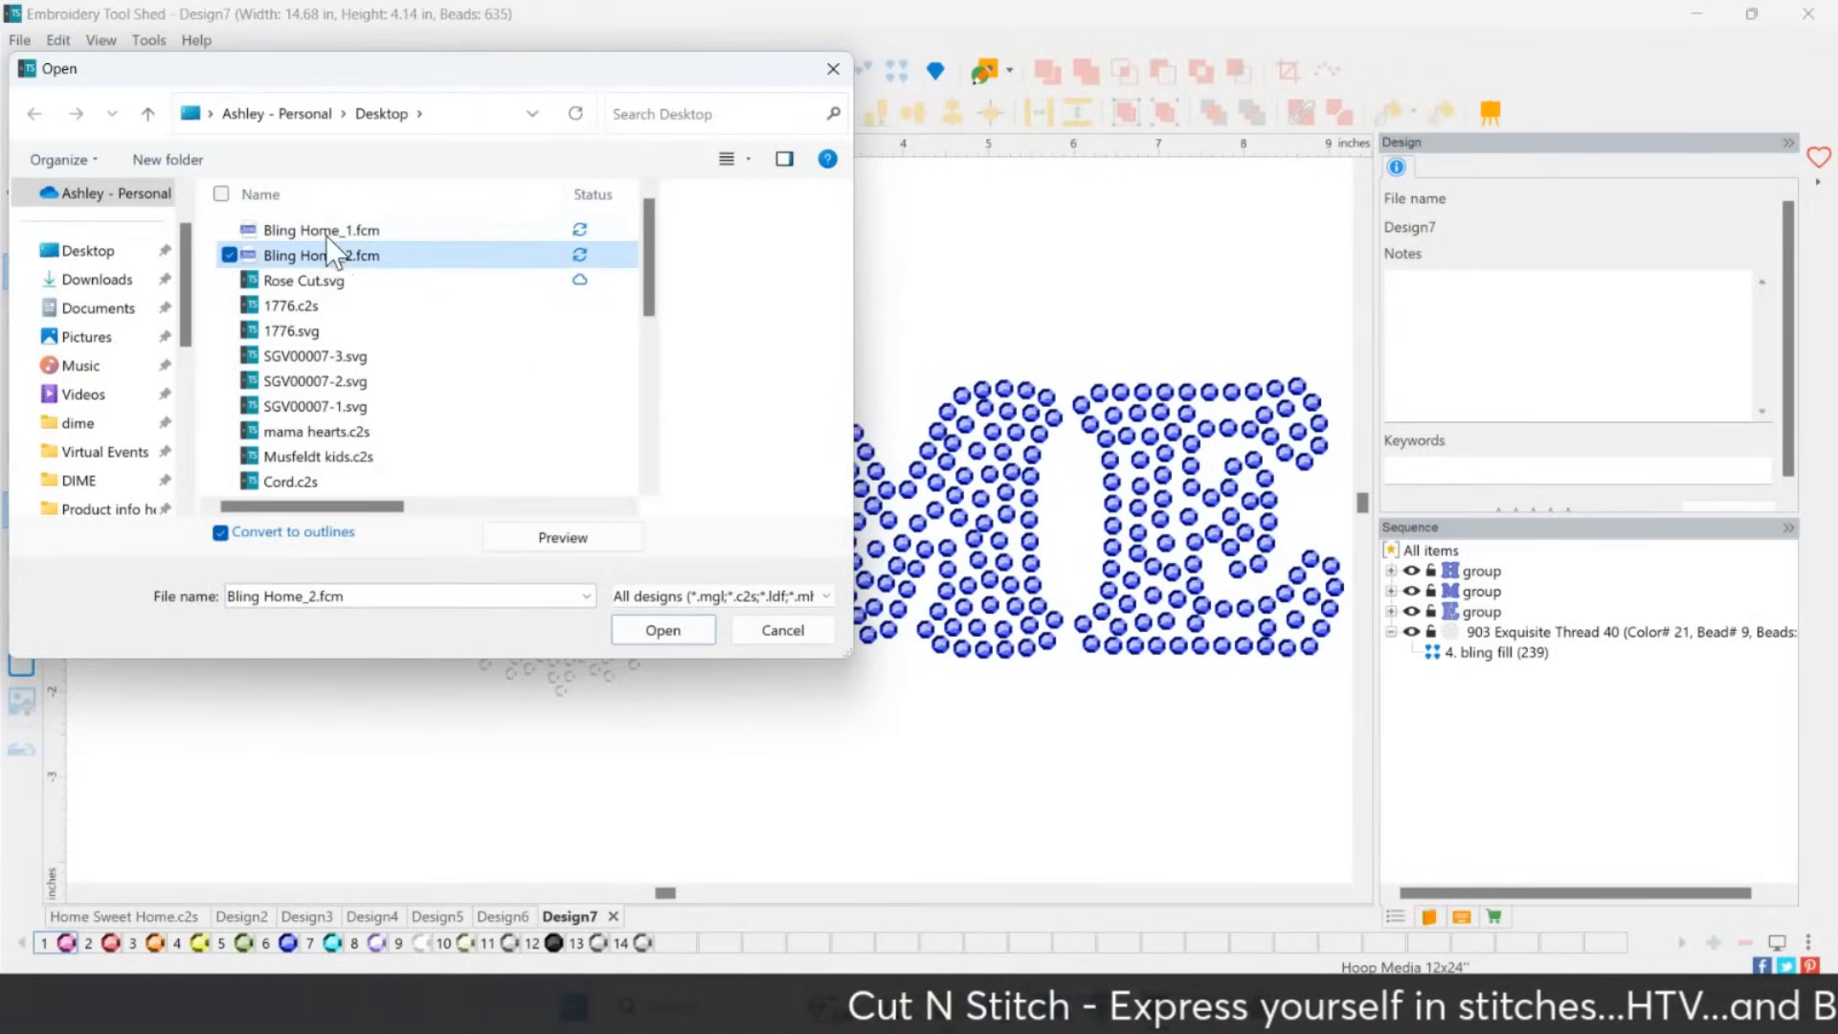
{"action": "left_click", "coordinate": [325, 231]}
{"action": "left_click", "coordinate": [663, 629]}
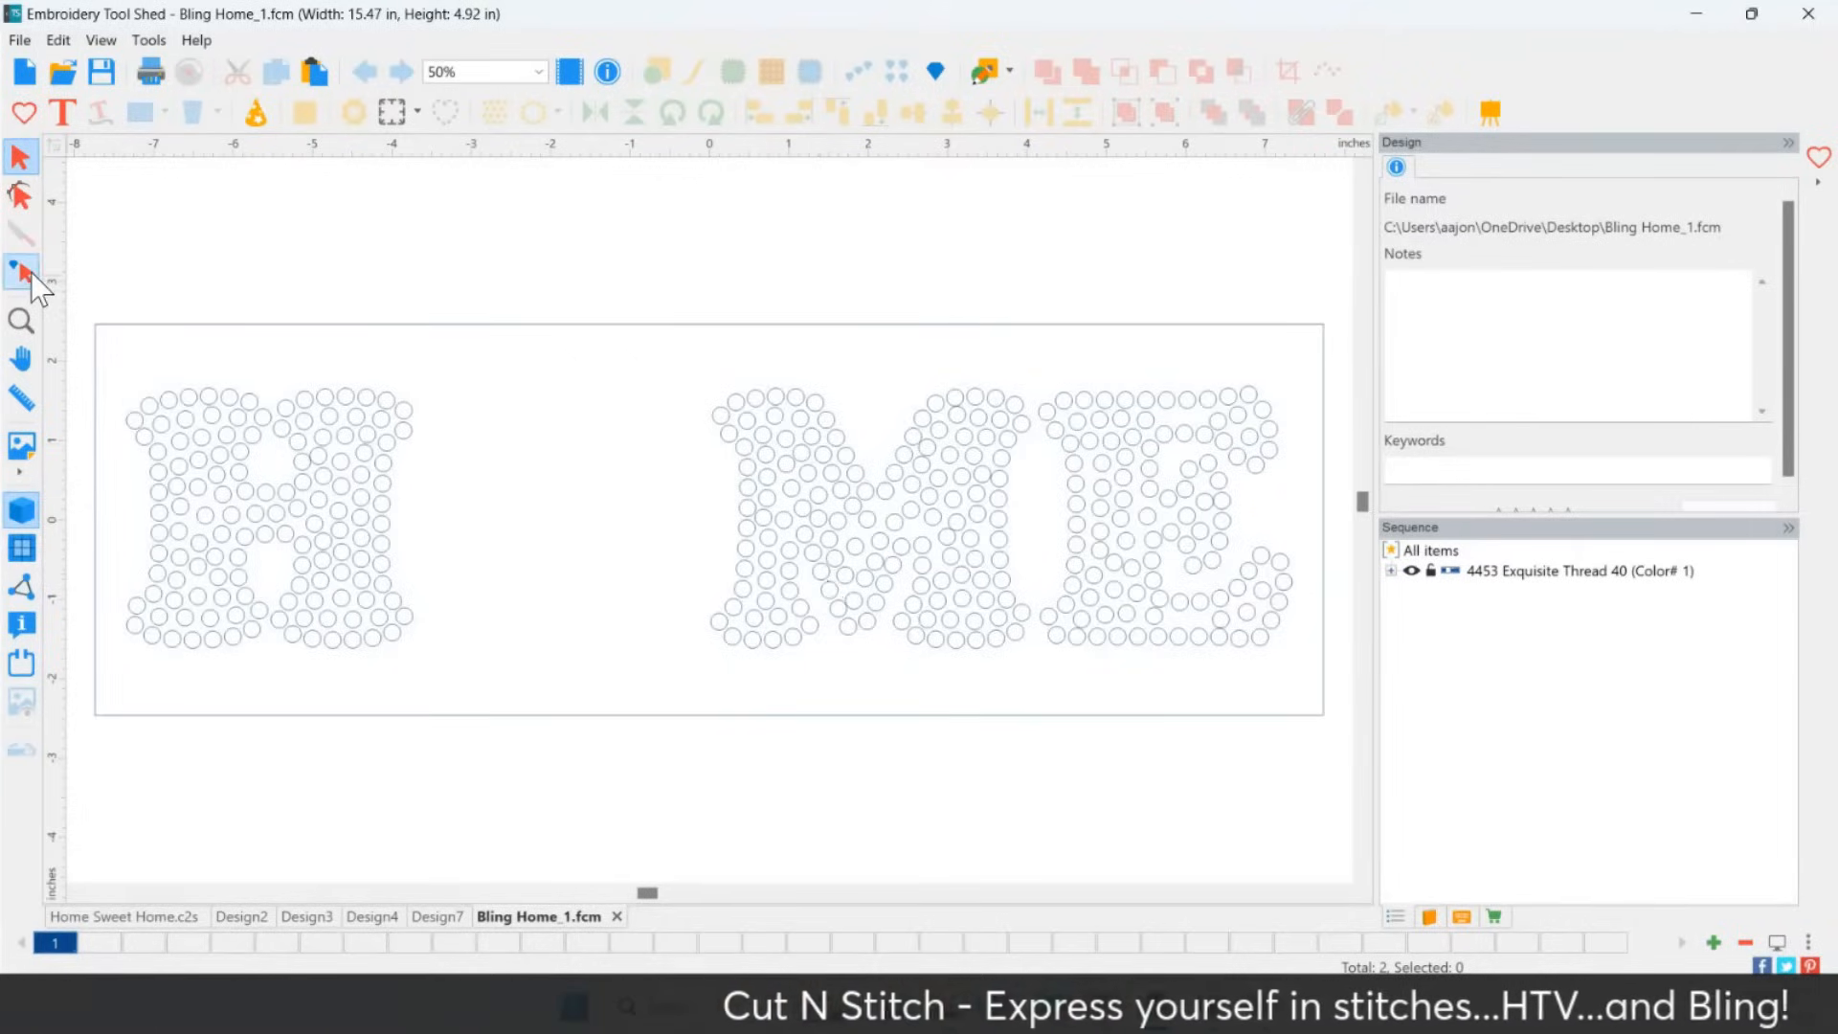
Open Bling Home_2.fcm and switch back to Bling Home_1.fcm to compare the two cut pages.
{"action": "left_click", "coordinate": [16, 43]}
{"action": "left_click", "coordinate": [77, 91]}
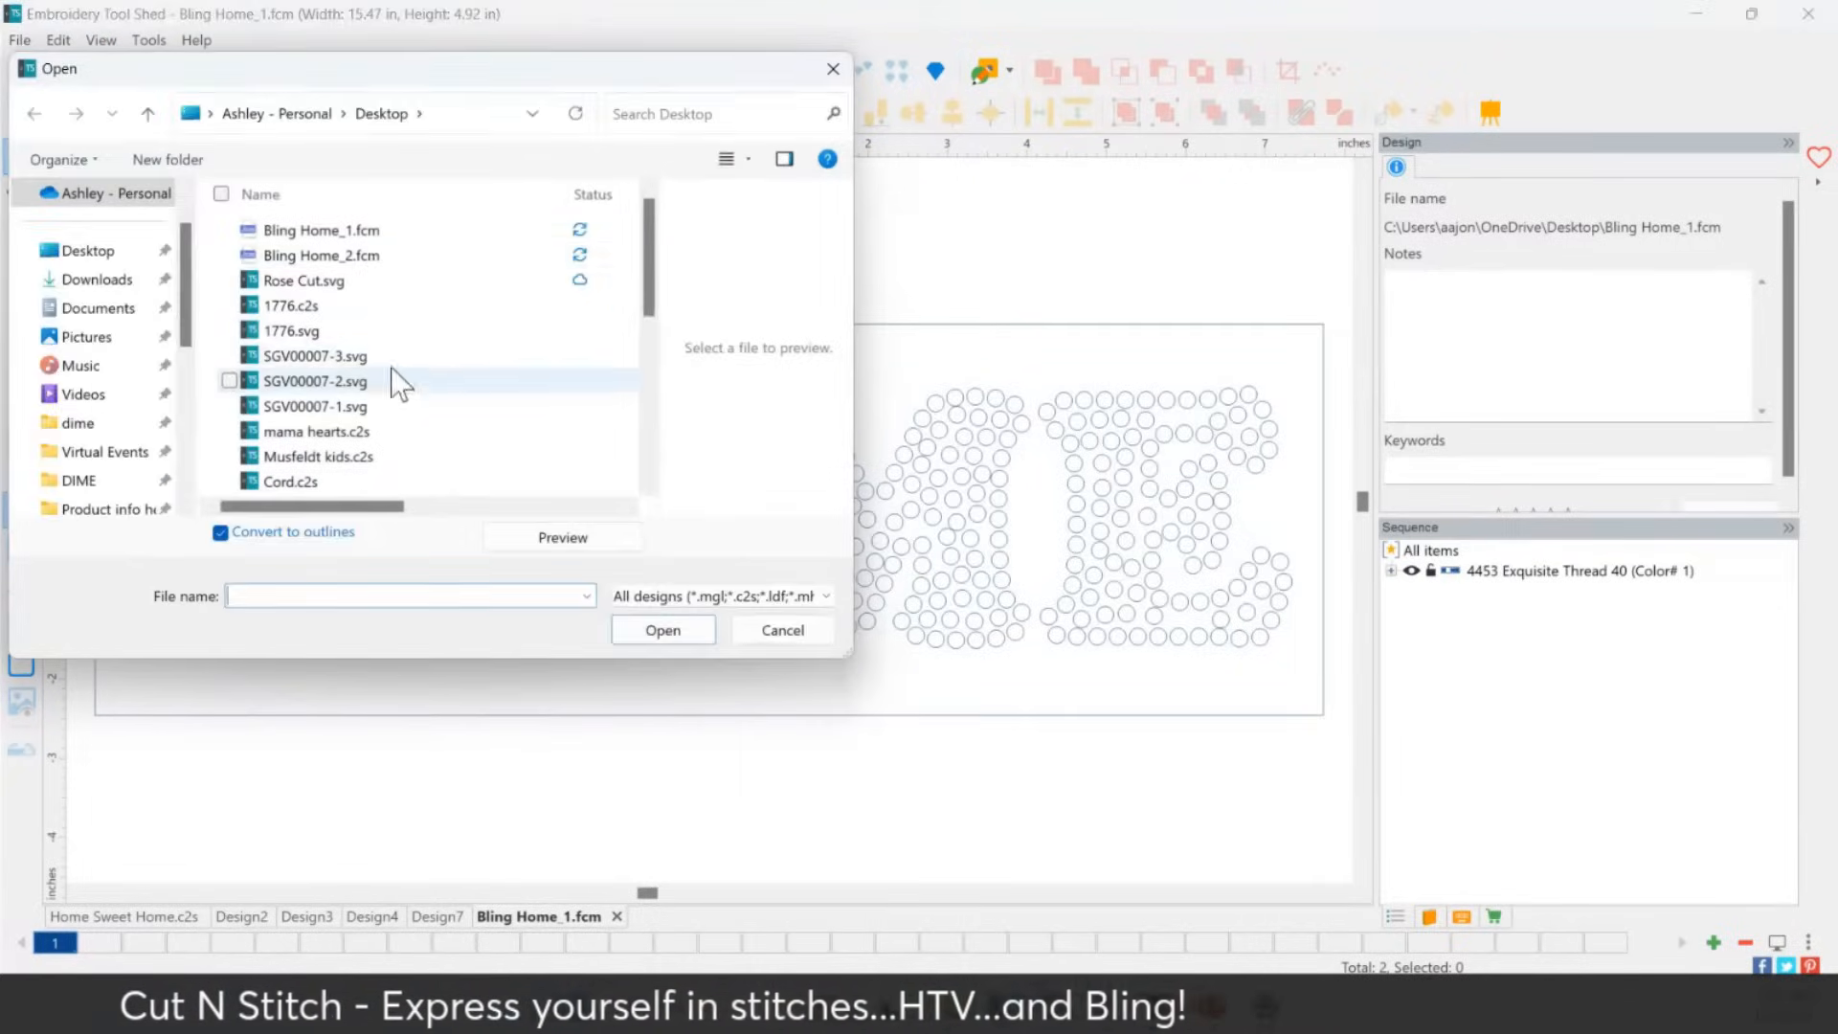
{"action": "double_click", "coordinate": [367, 266]}
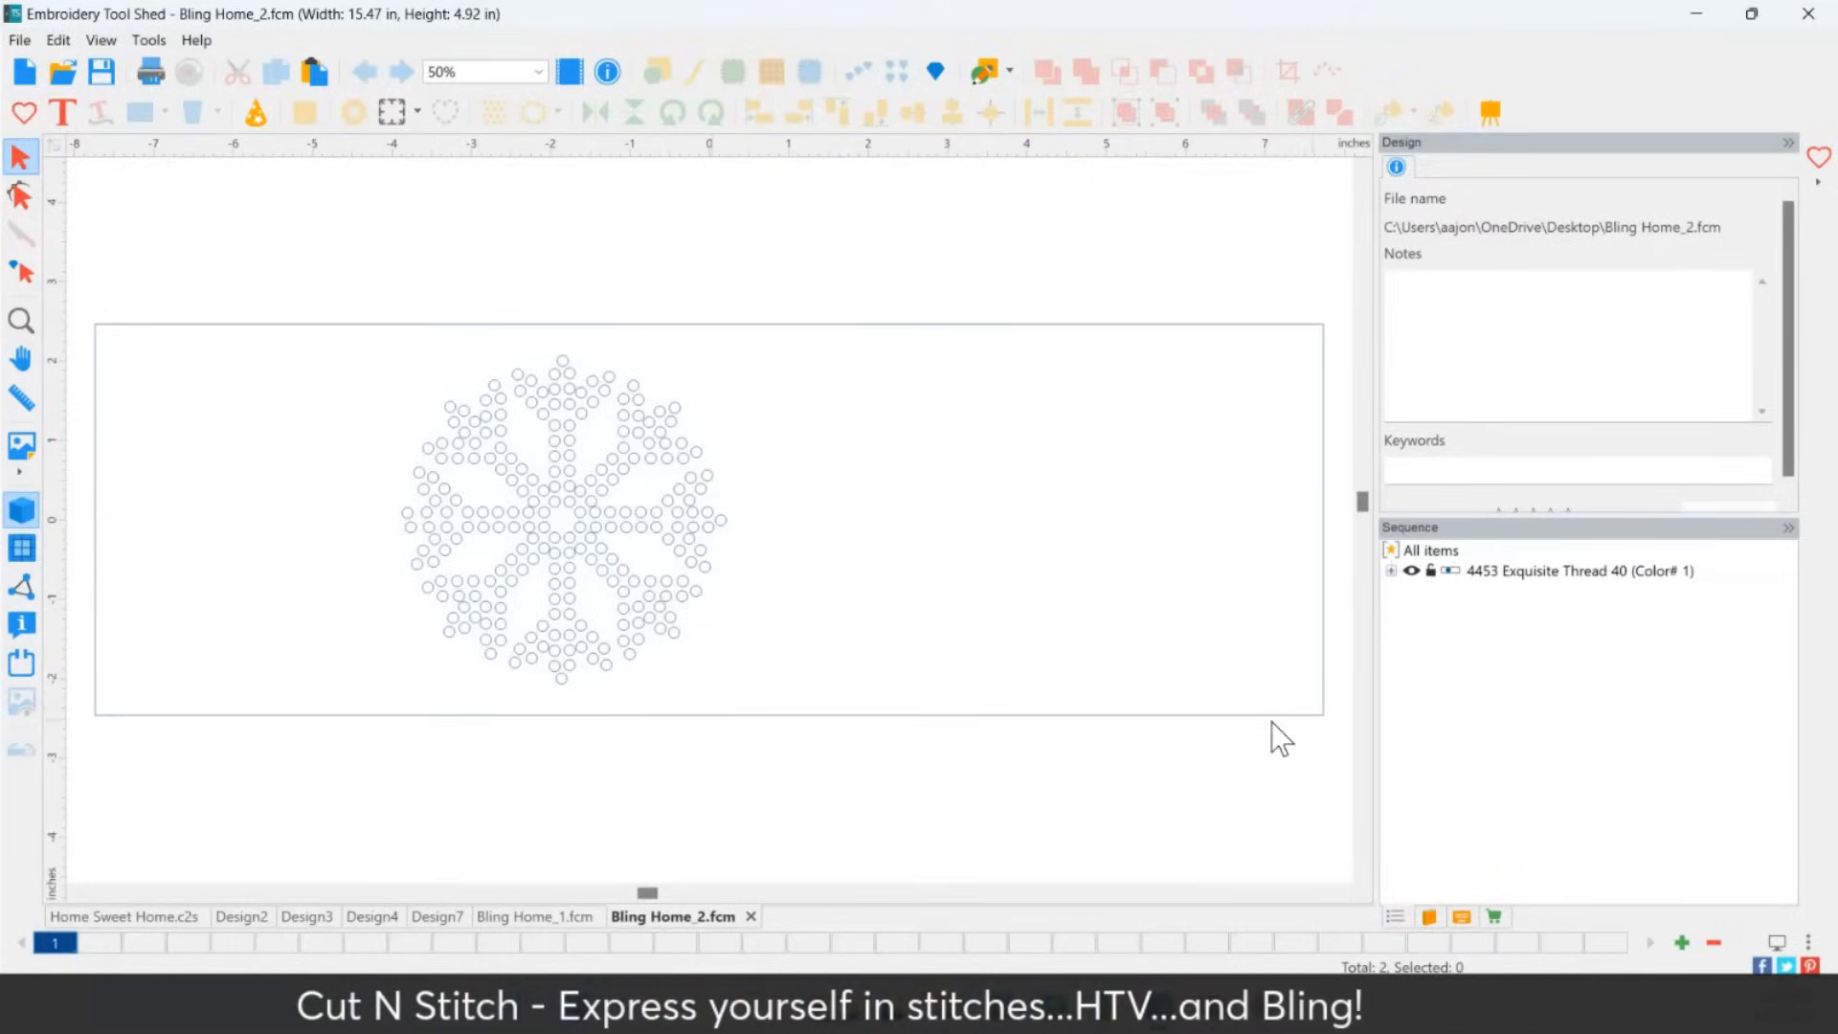
{"action": "scroll", "coordinate": [1271, 725], "scroll_direction": "down", "scroll_amount": 1}
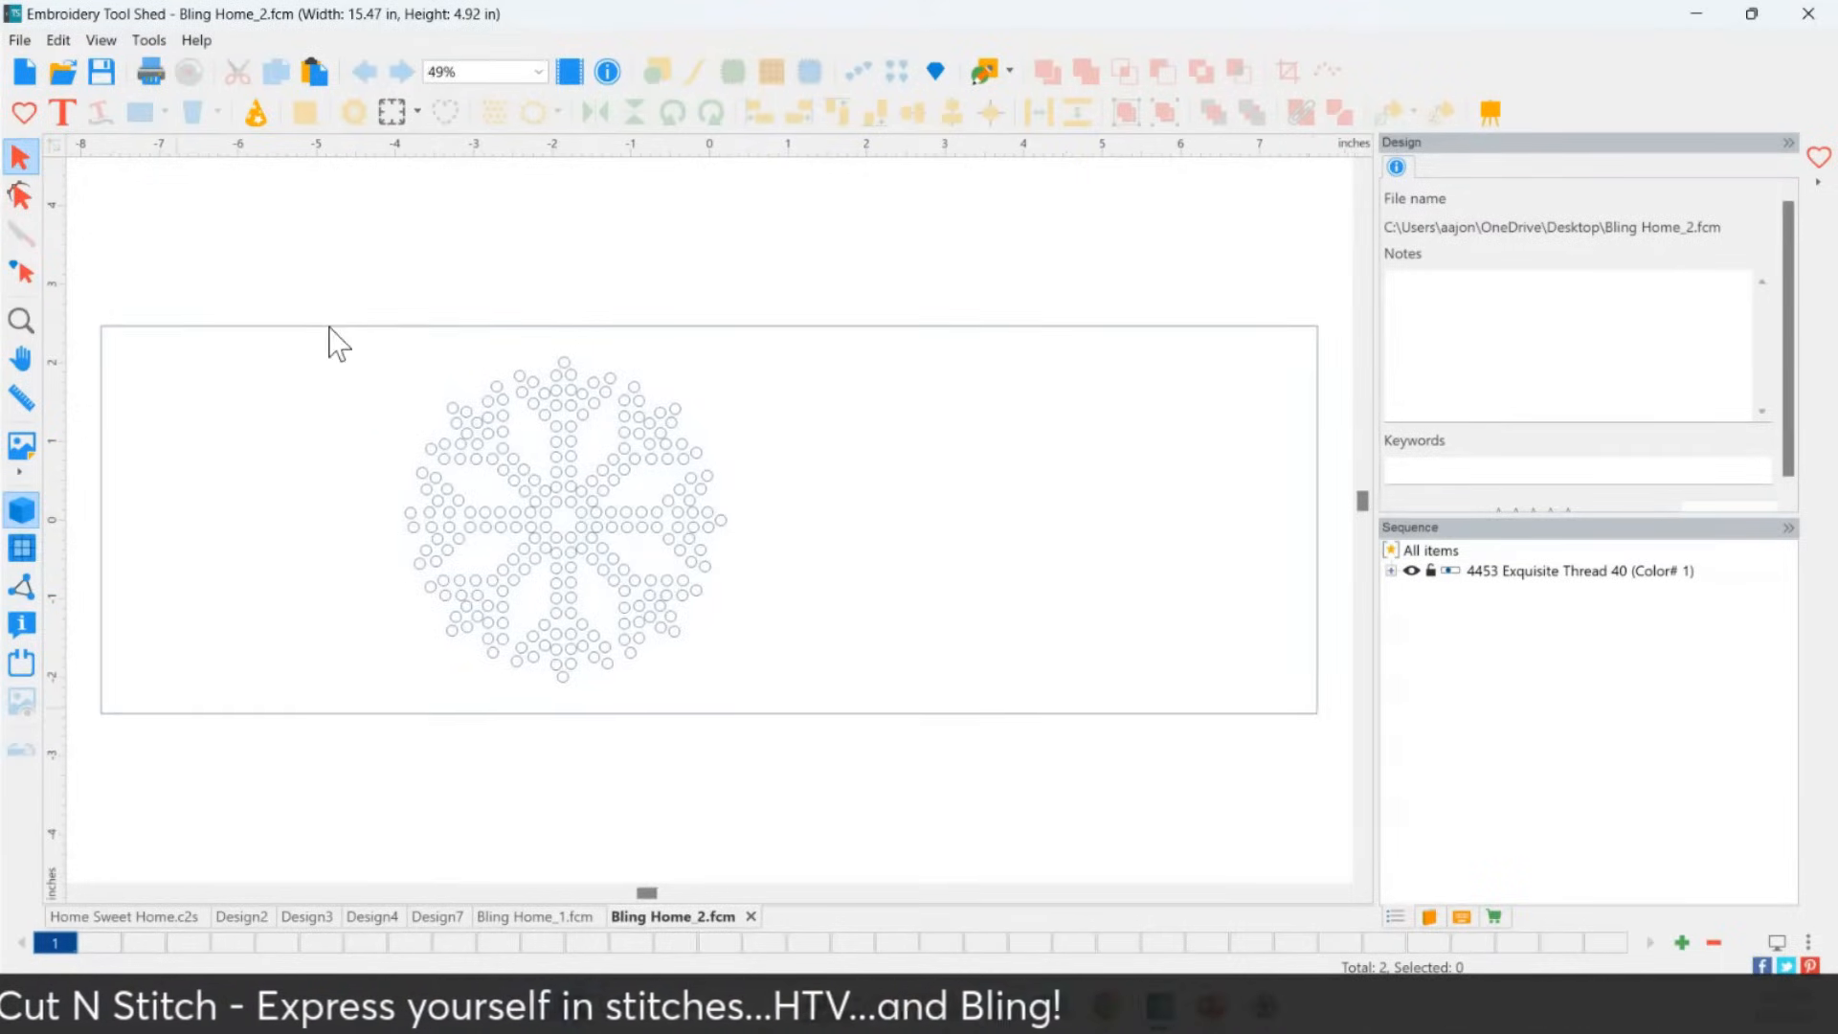
{"action": "left_click", "coordinate": [535, 916]}
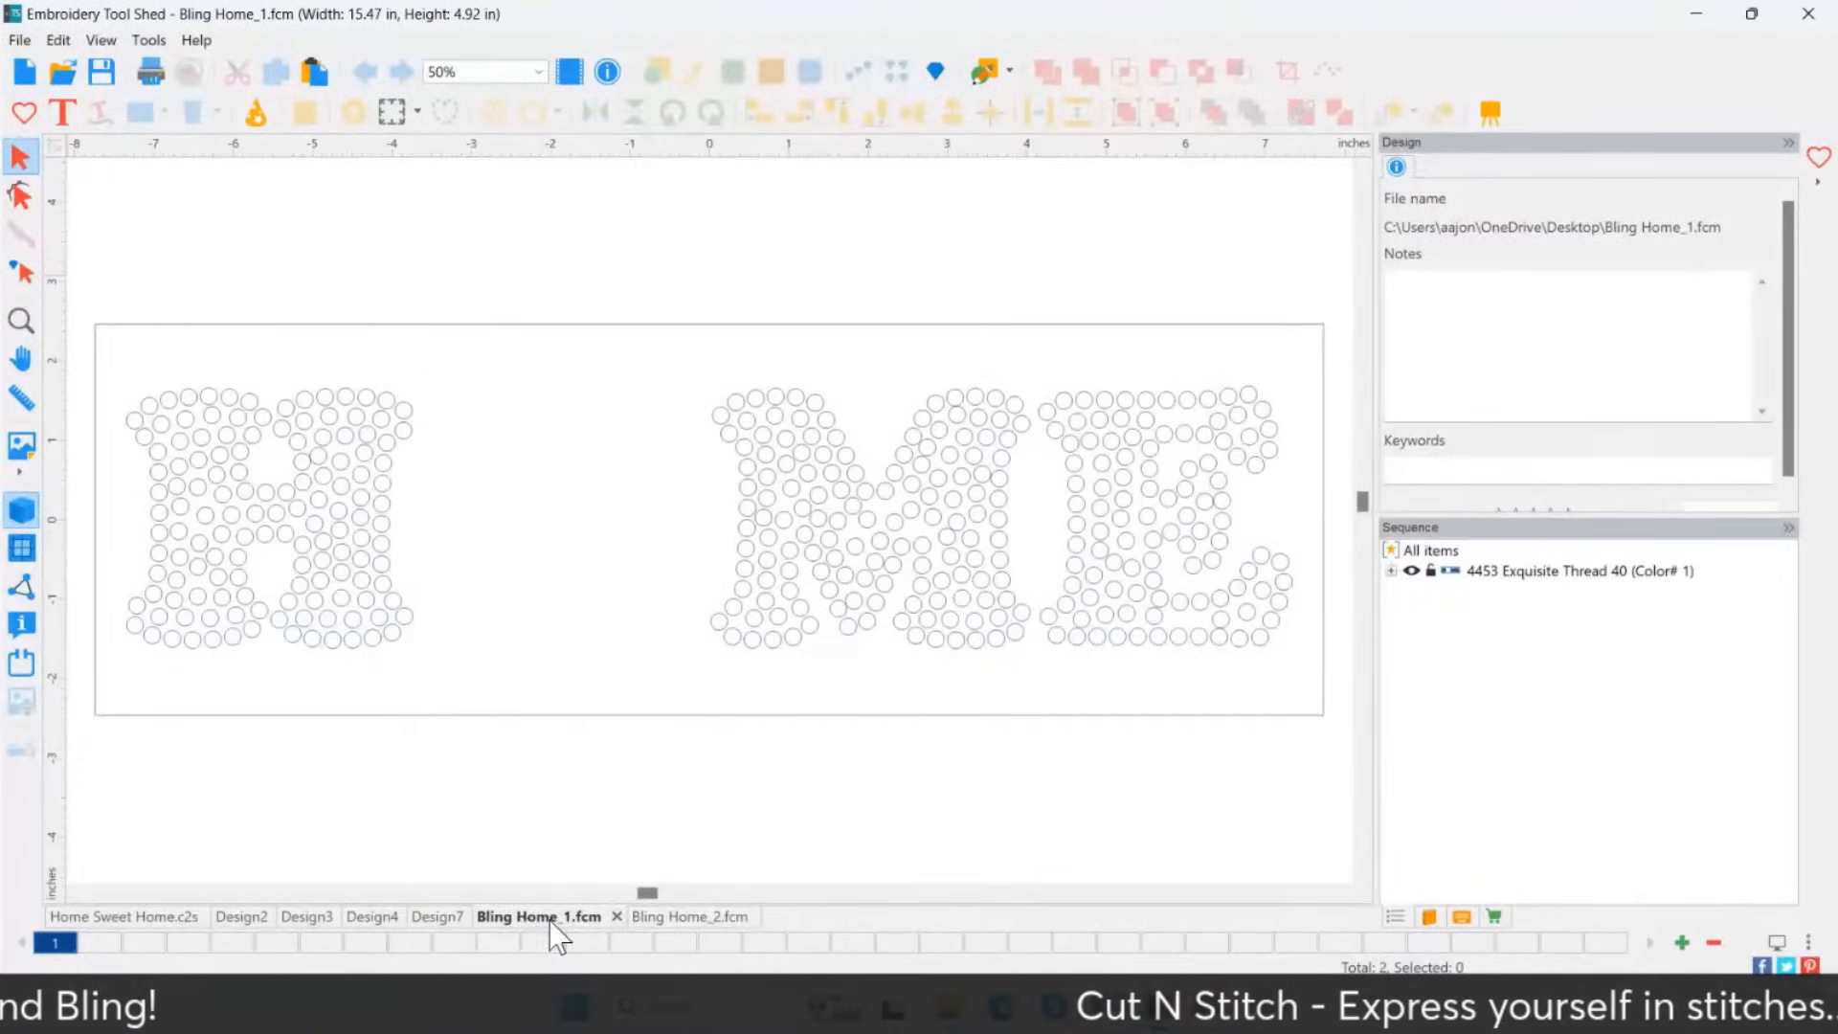
In Bling Home_2.fcm, narrow the frame around the snowflake to about 5.06 in wide, then delete the frame.
{"action": "left_click", "coordinate": [687, 916]}
{"action": "left_click", "coordinate": [1321, 541]}
{"action": "left_click_drag", "start_coordinate": [1323, 536], "coordinate": [771, 537]}
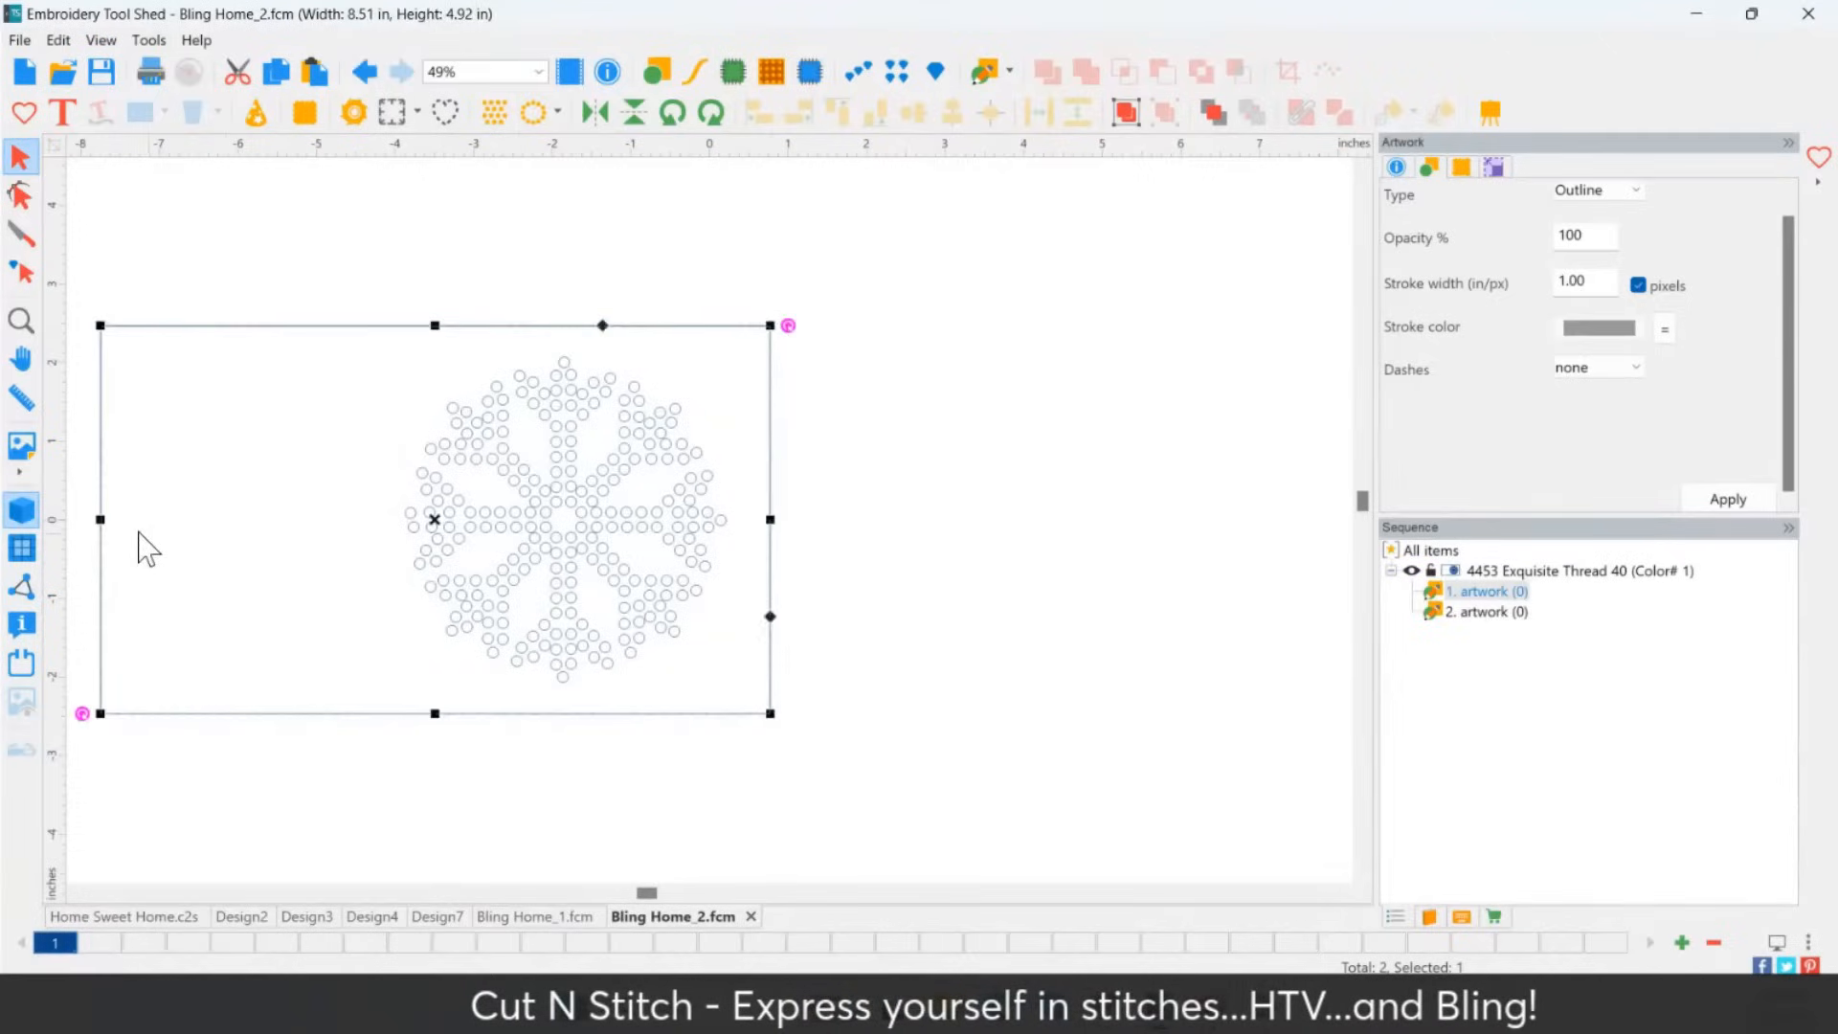
{"action": "left_click_drag", "start_coordinate": [100, 519], "coordinate": [371, 519]}
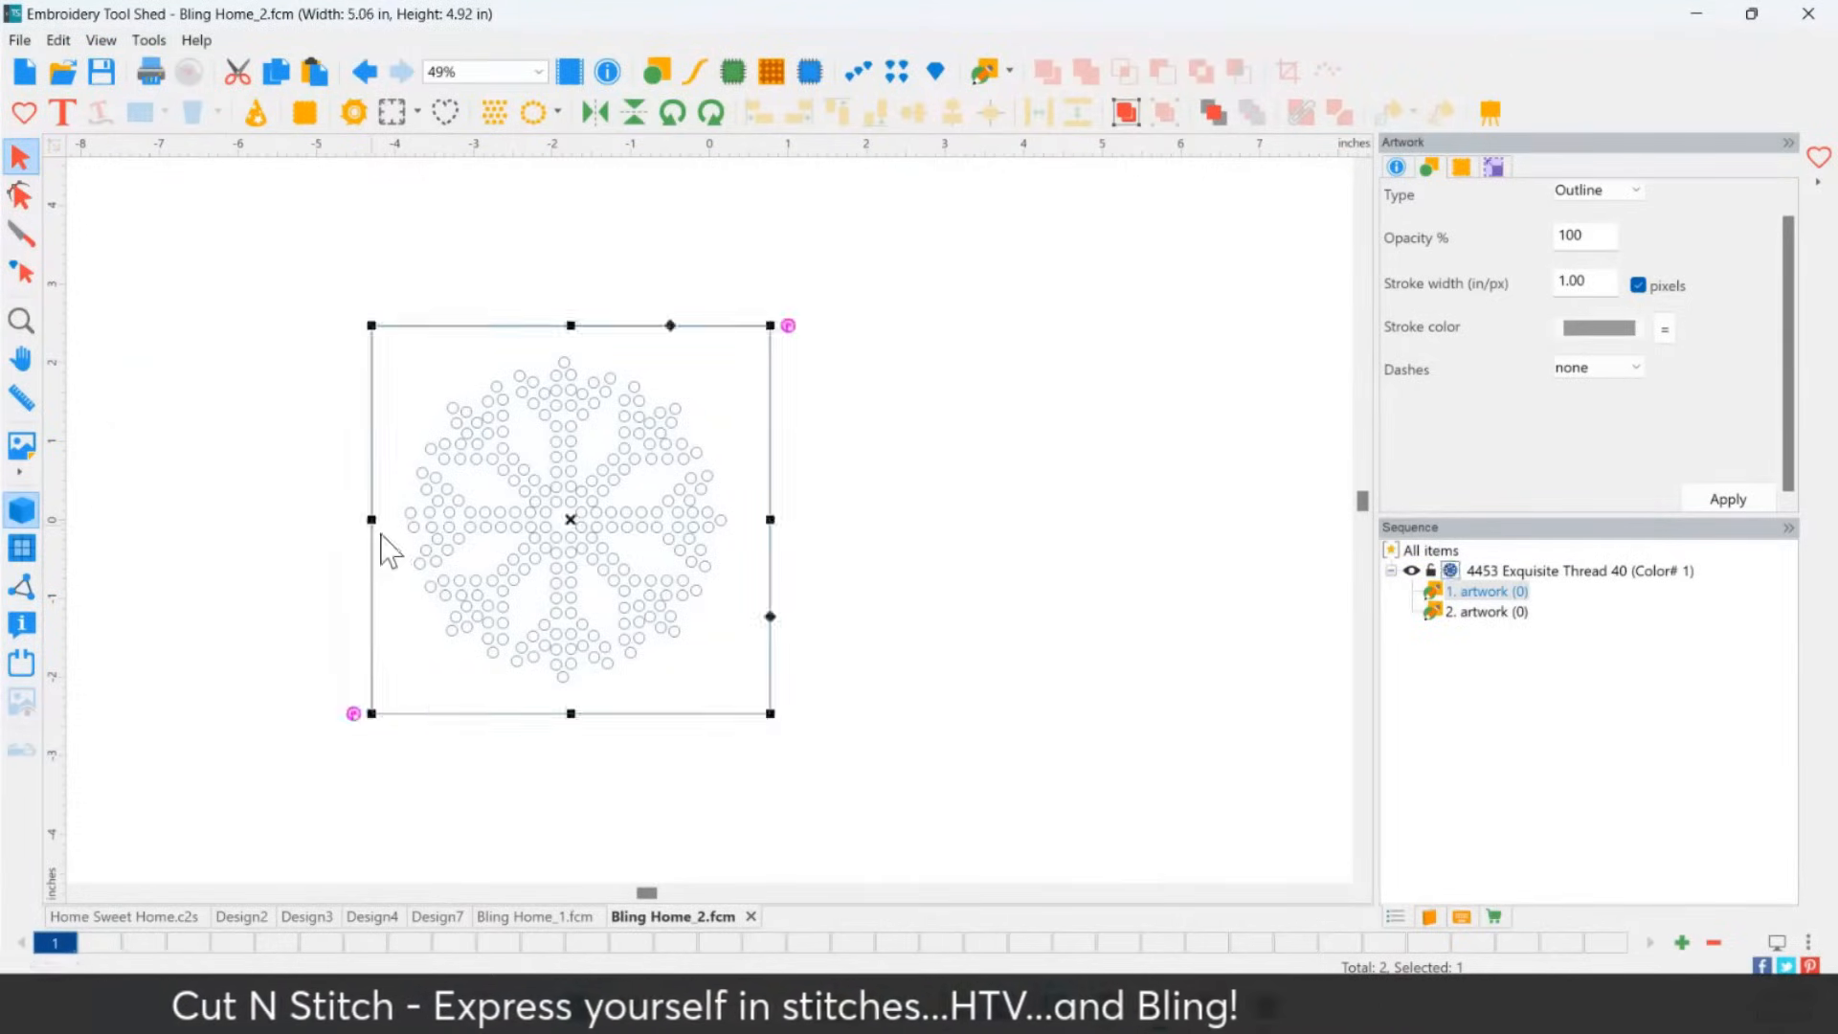
{"action": "key", "text": "Delete"}
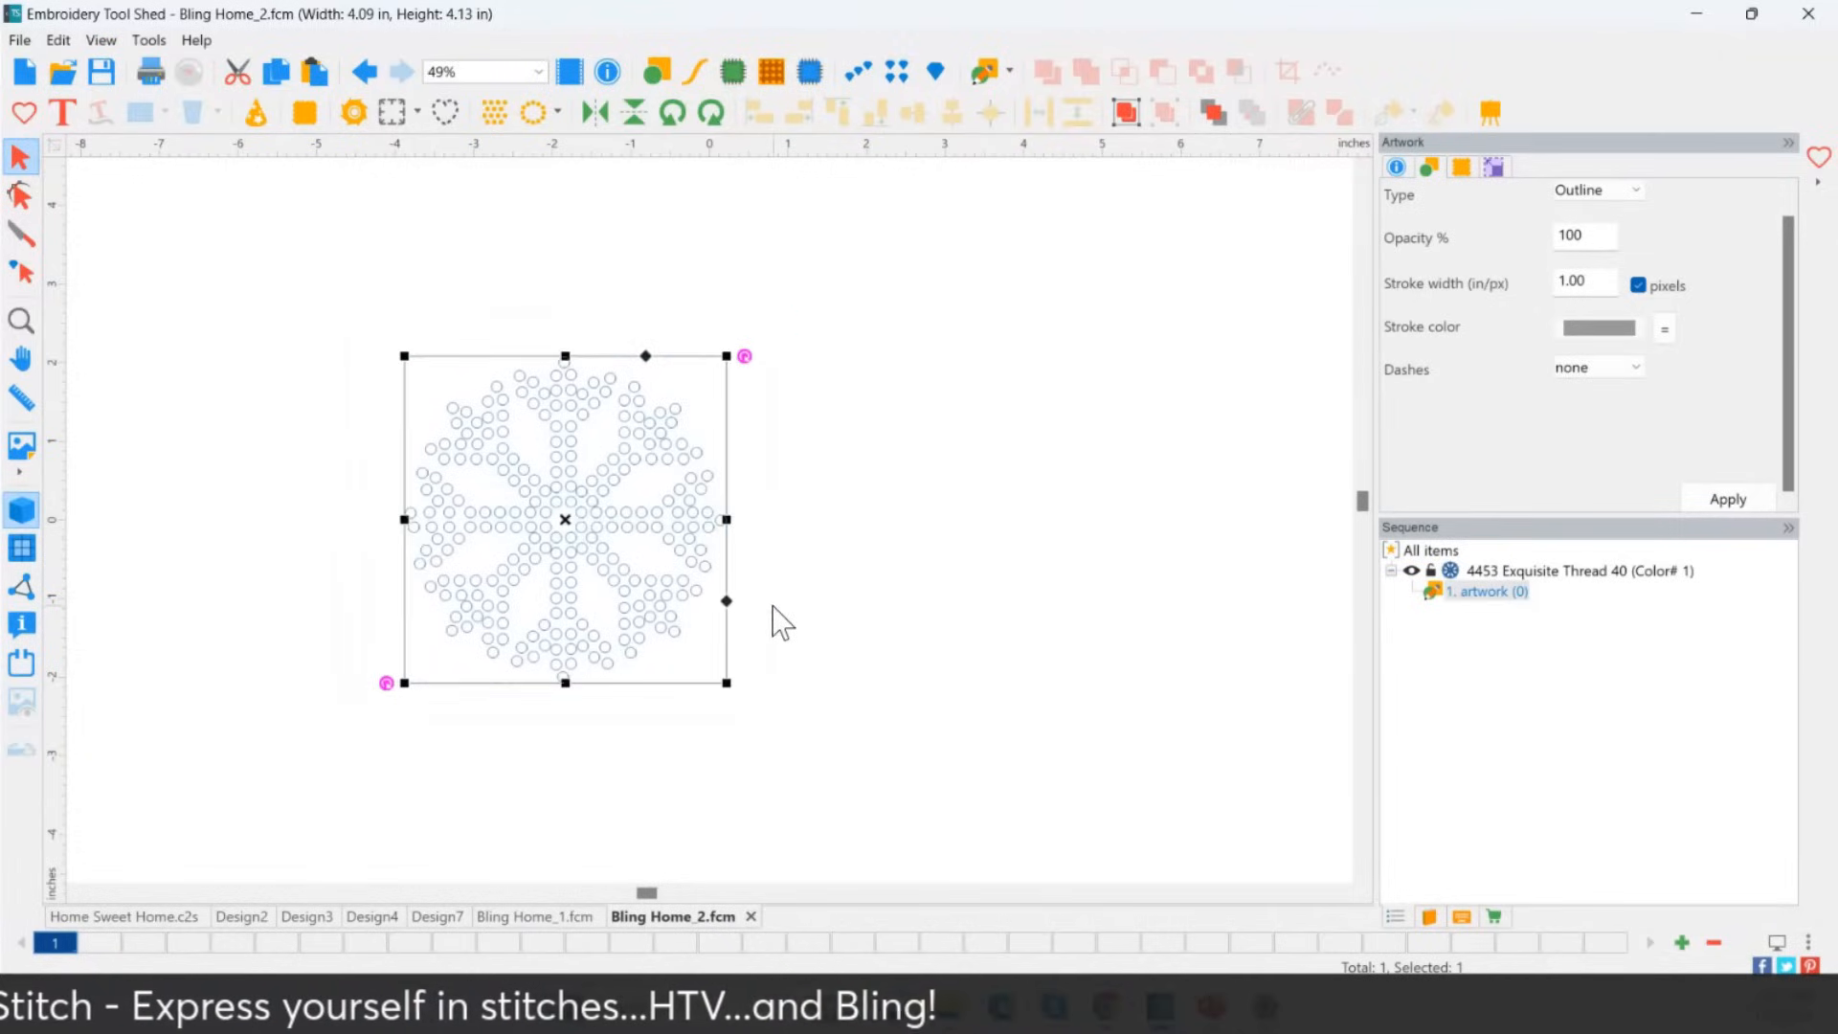
{"action": "left_click", "coordinate": [944, 497]}
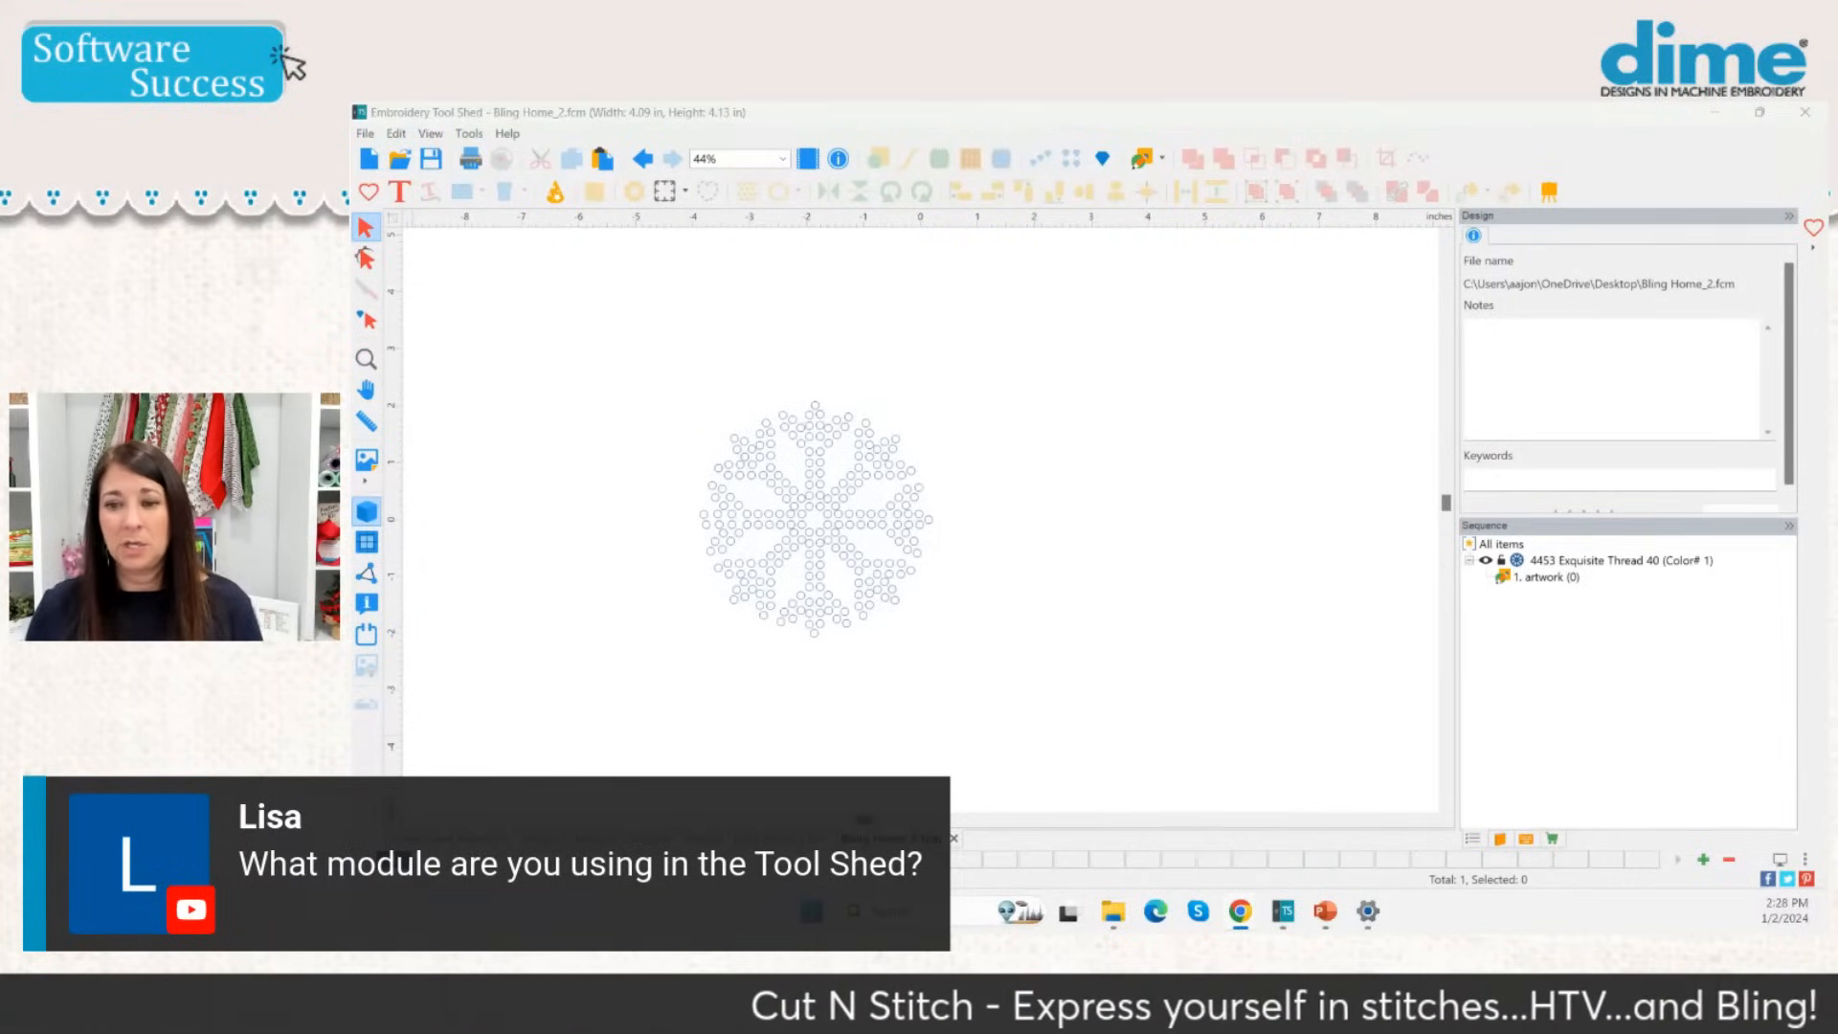
Switch to the presentation slide that compares the HOME design versions.
{"action": "key", "text": "alt+Tab"}
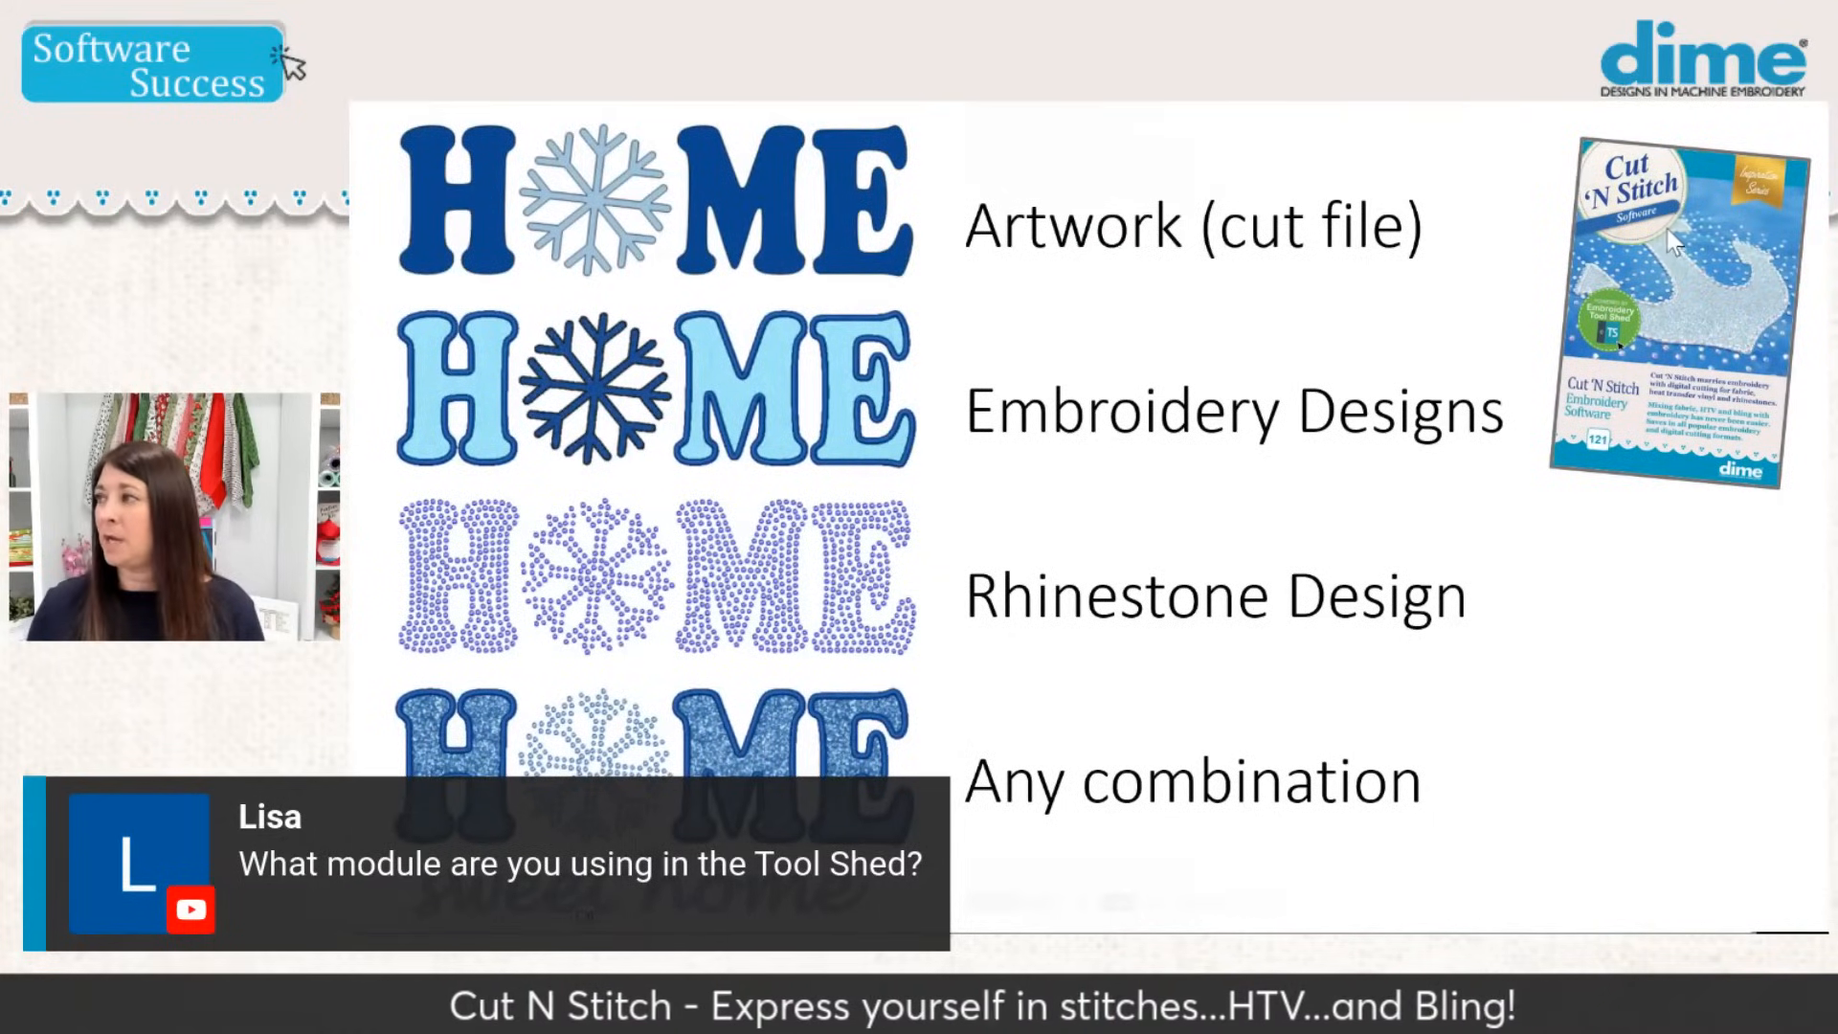
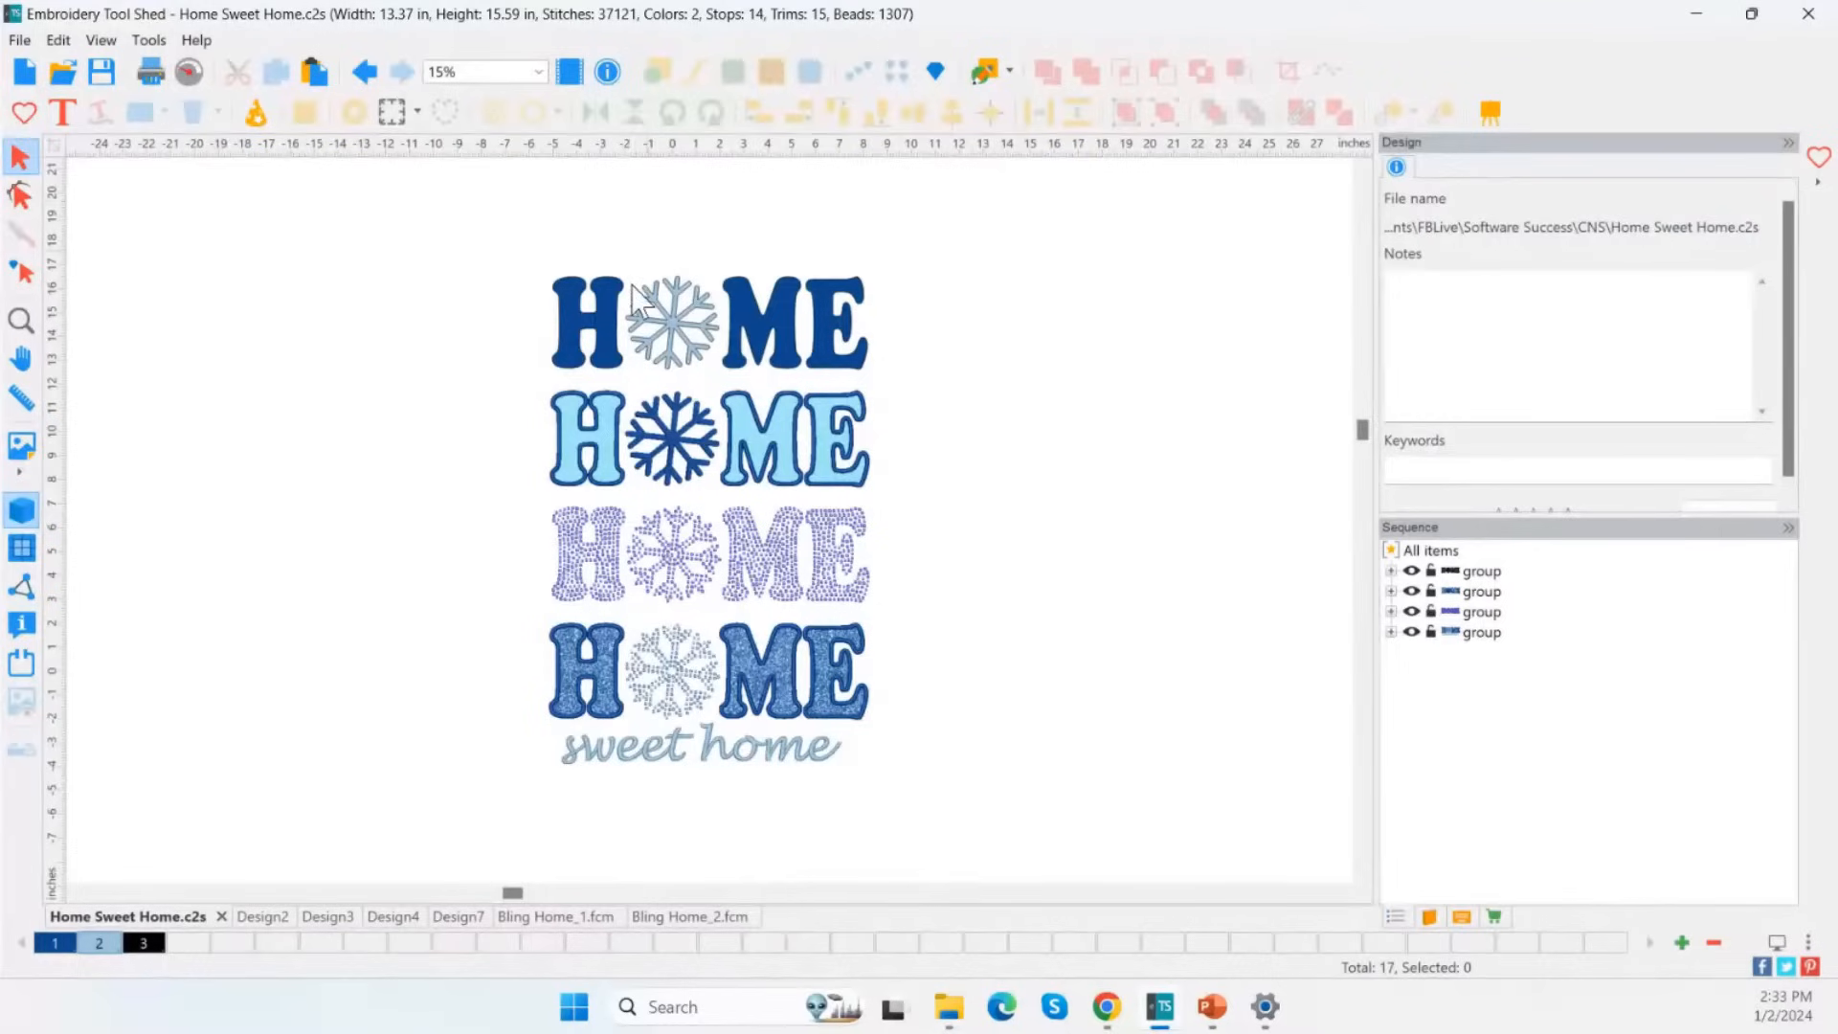
Copy the uppermost HOME artwork group from Home Sweet Home.c2s into a new design.
{"action": "left_click", "coordinate": [630, 285]}
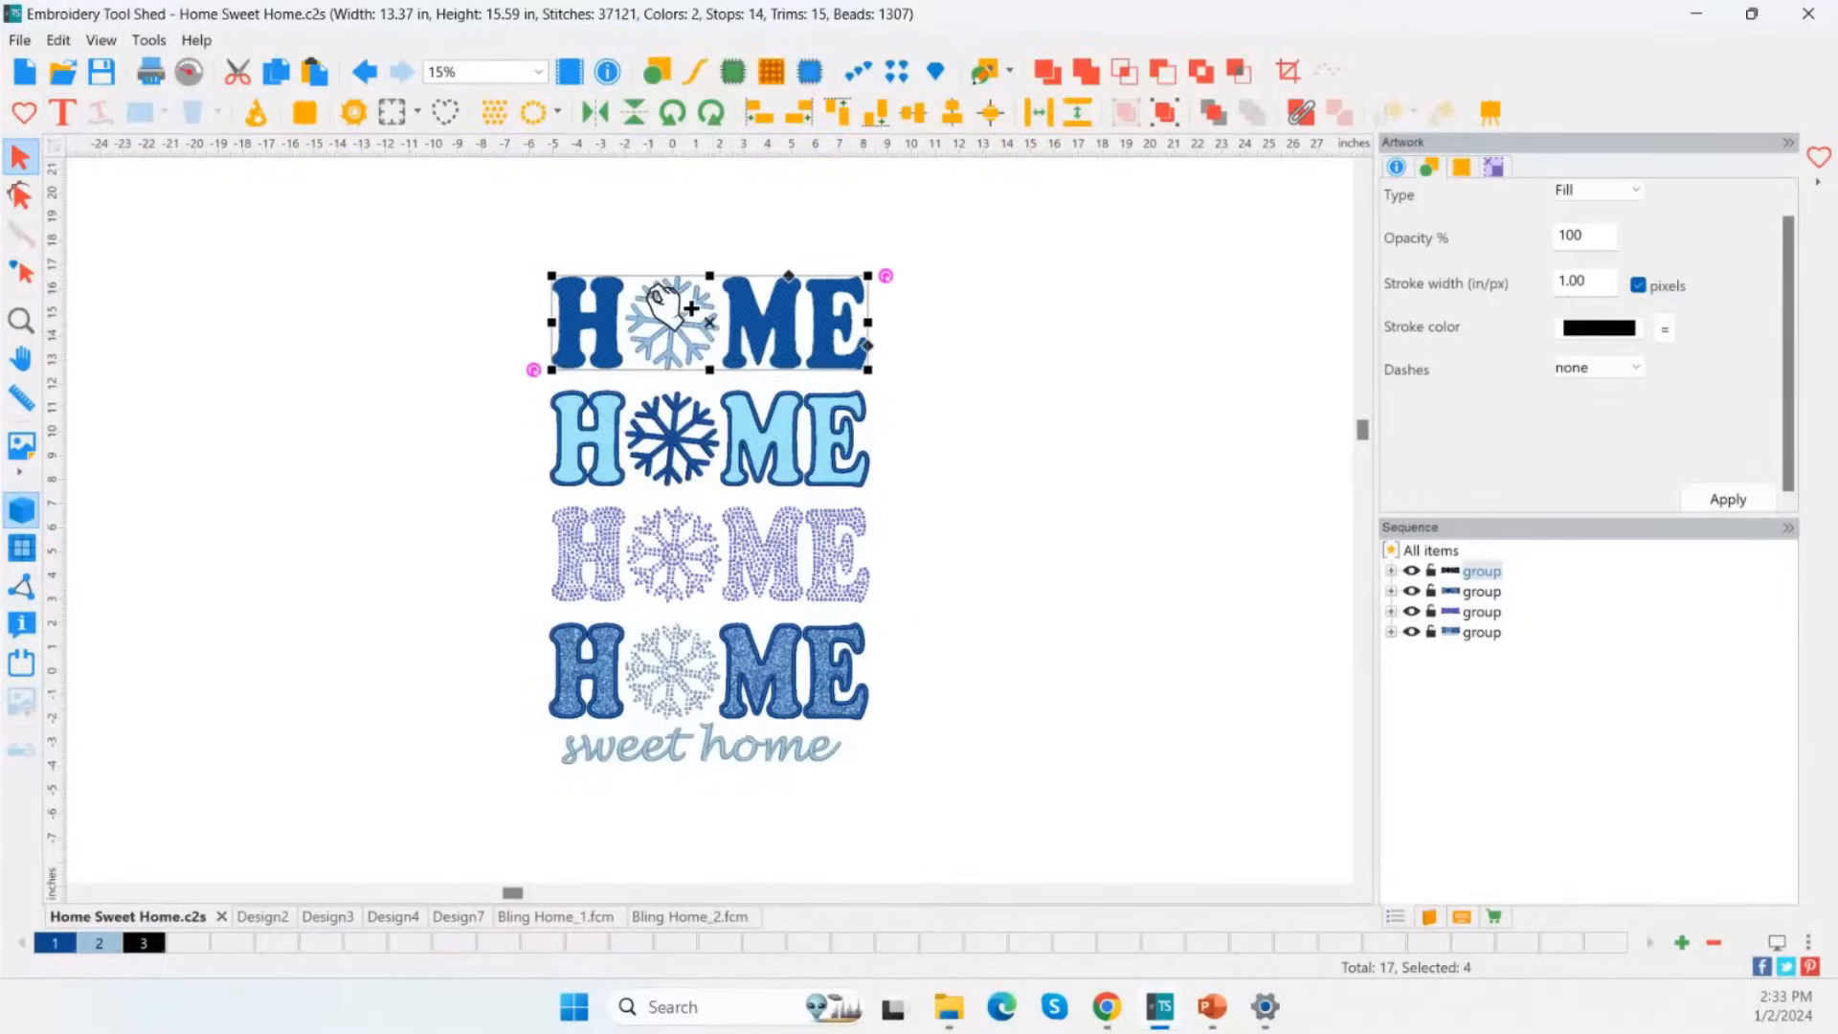
{"action": "left_click", "coordinate": [283, 69]}
{"action": "left_click", "coordinate": [24, 72]}
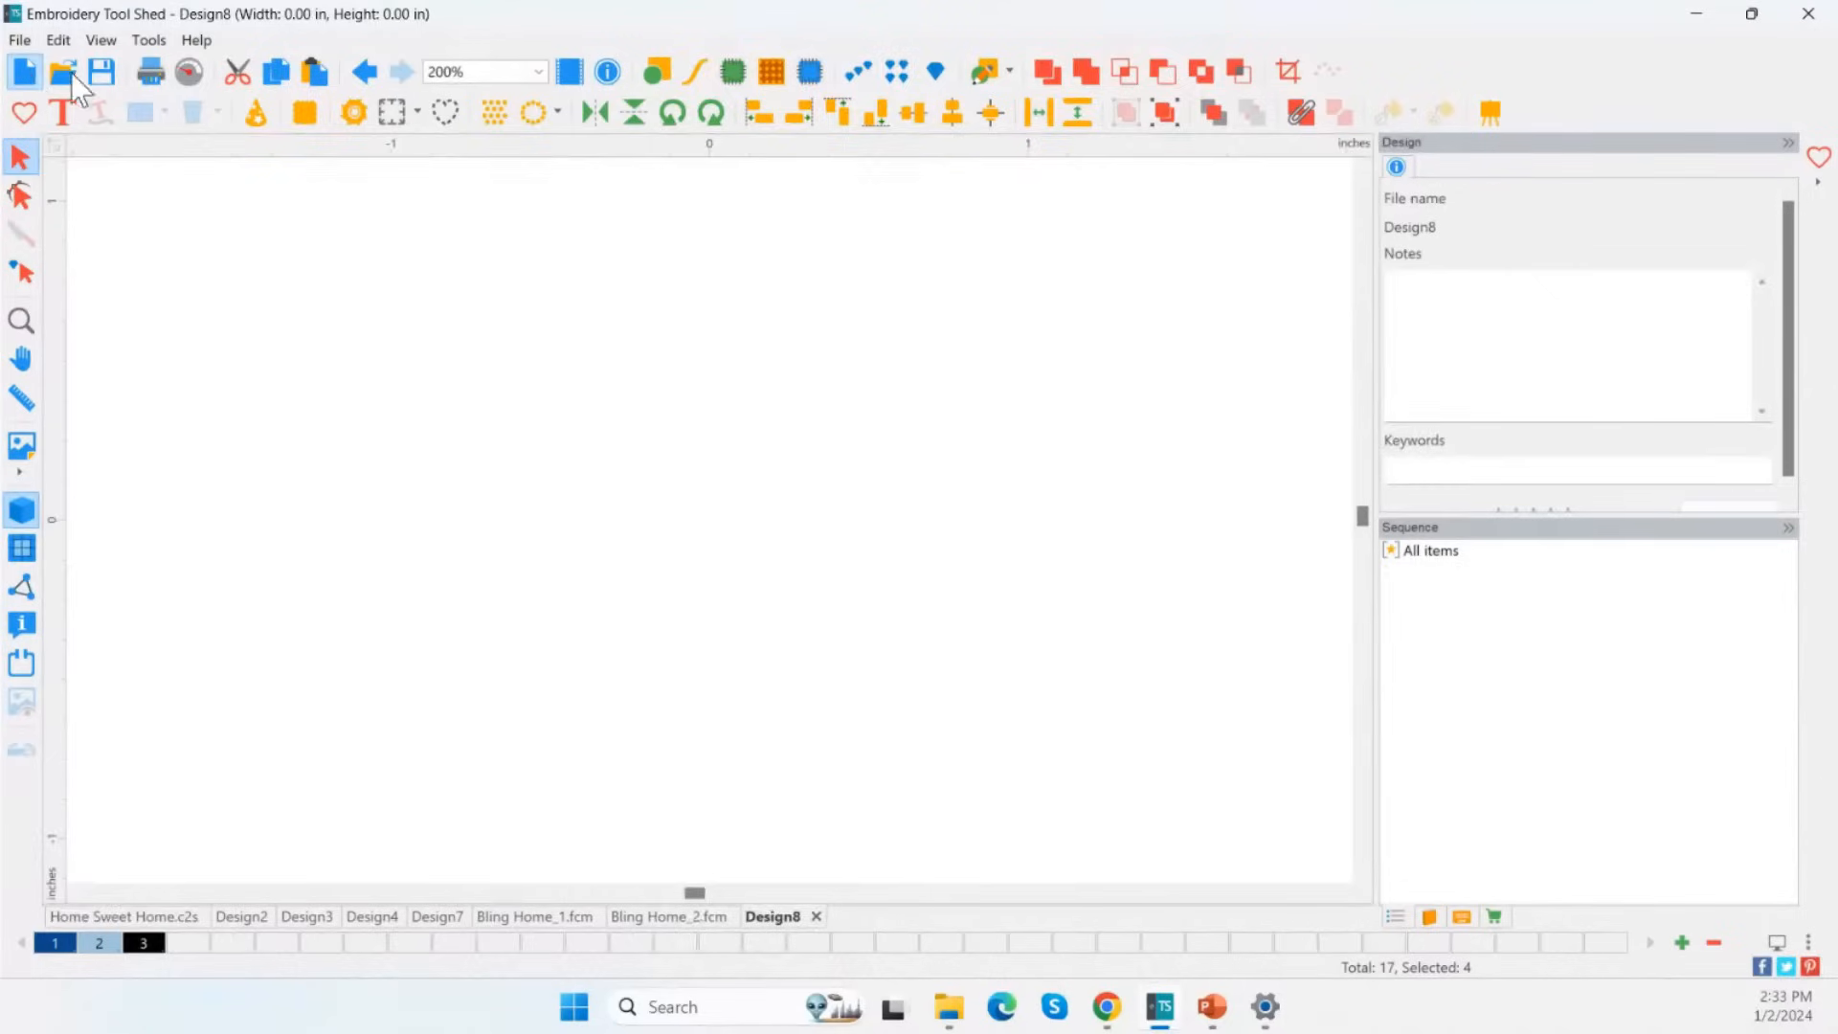
{"action": "left_click", "coordinate": [323, 71]}
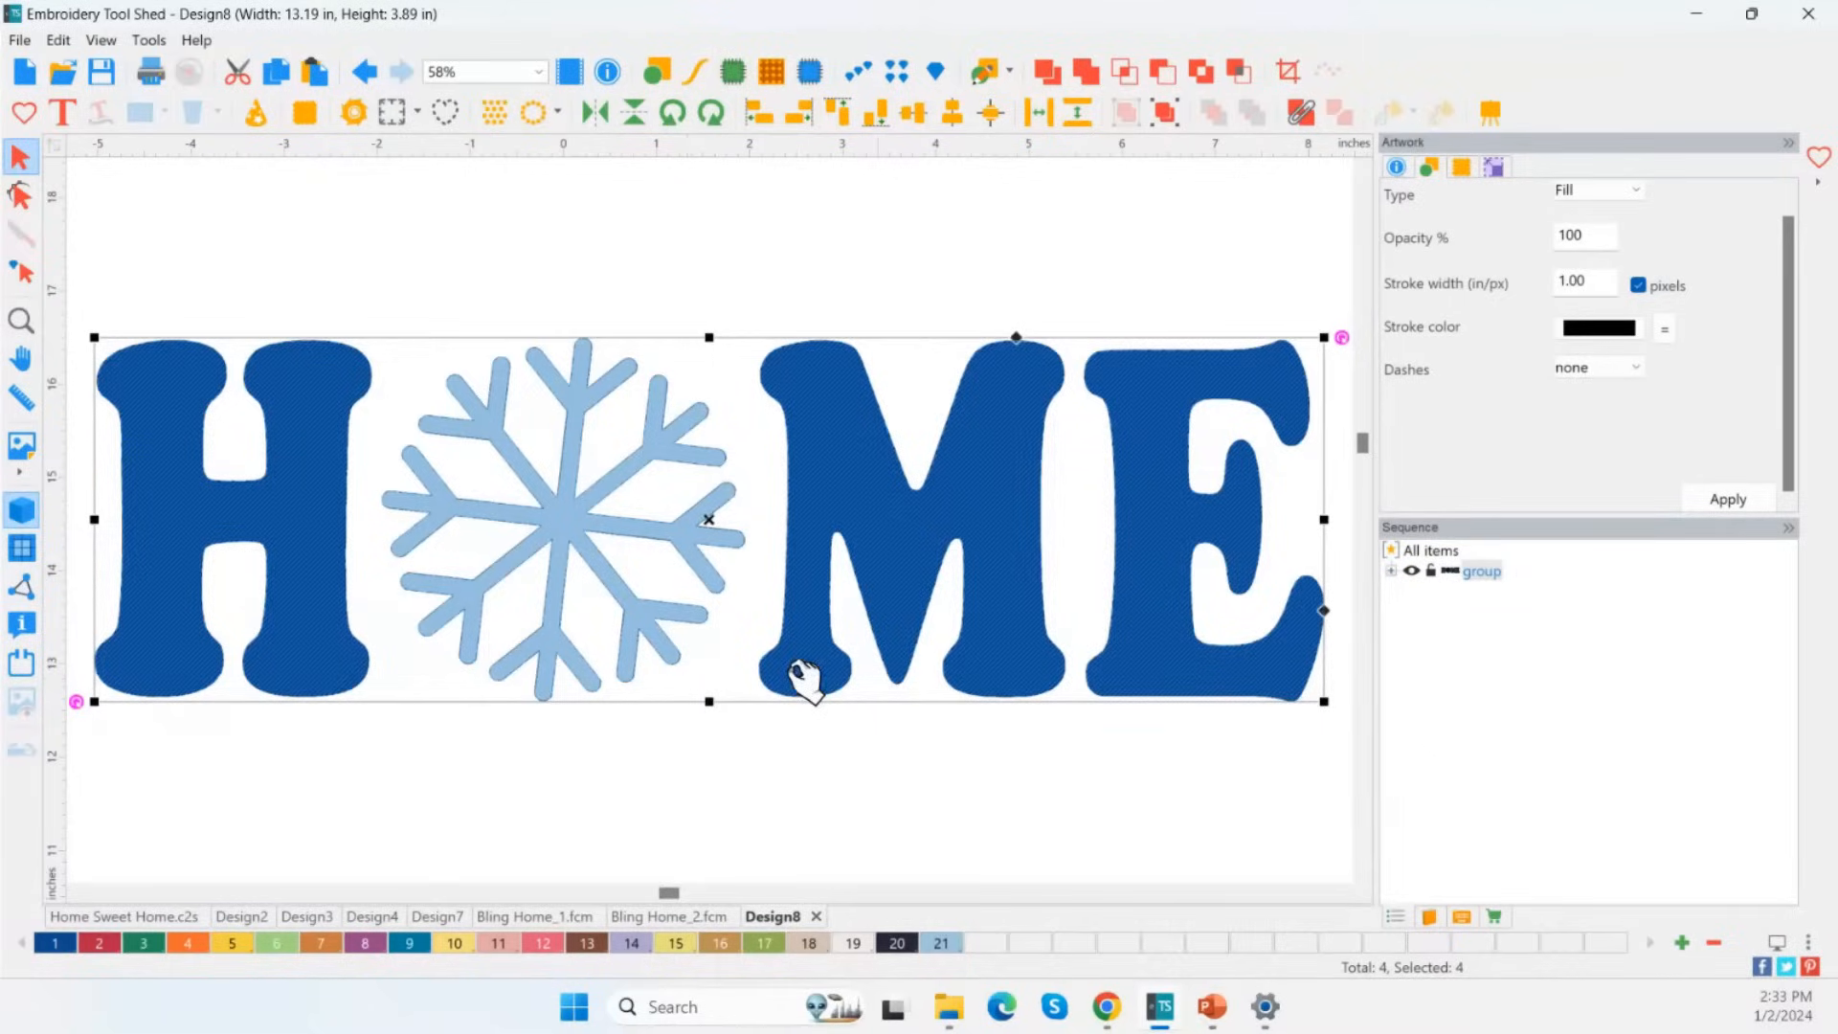
Ungroup the HOME artwork, delete the letters so only the snowflake is left, and rotate it slightly to straighten it.
{"action": "left_click", "coordinate": [571, 601]}
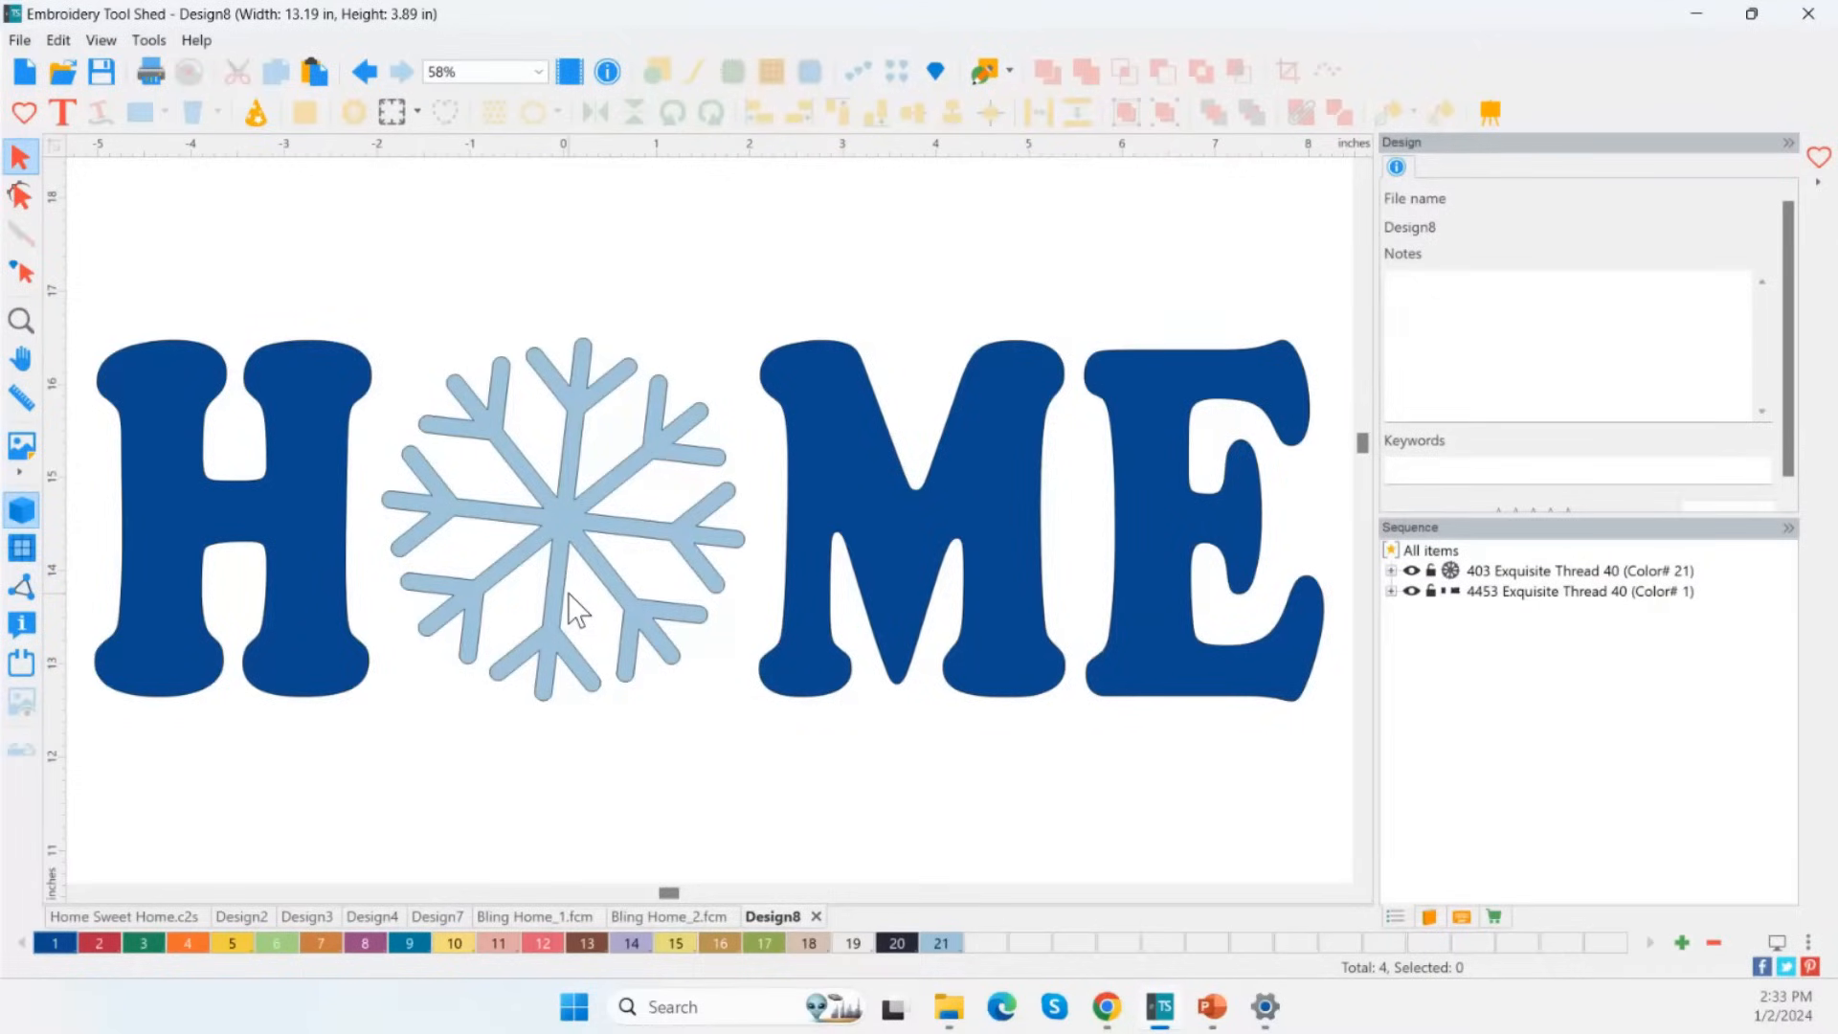
{"action": "left_click", "coordinate": [572, 608]}
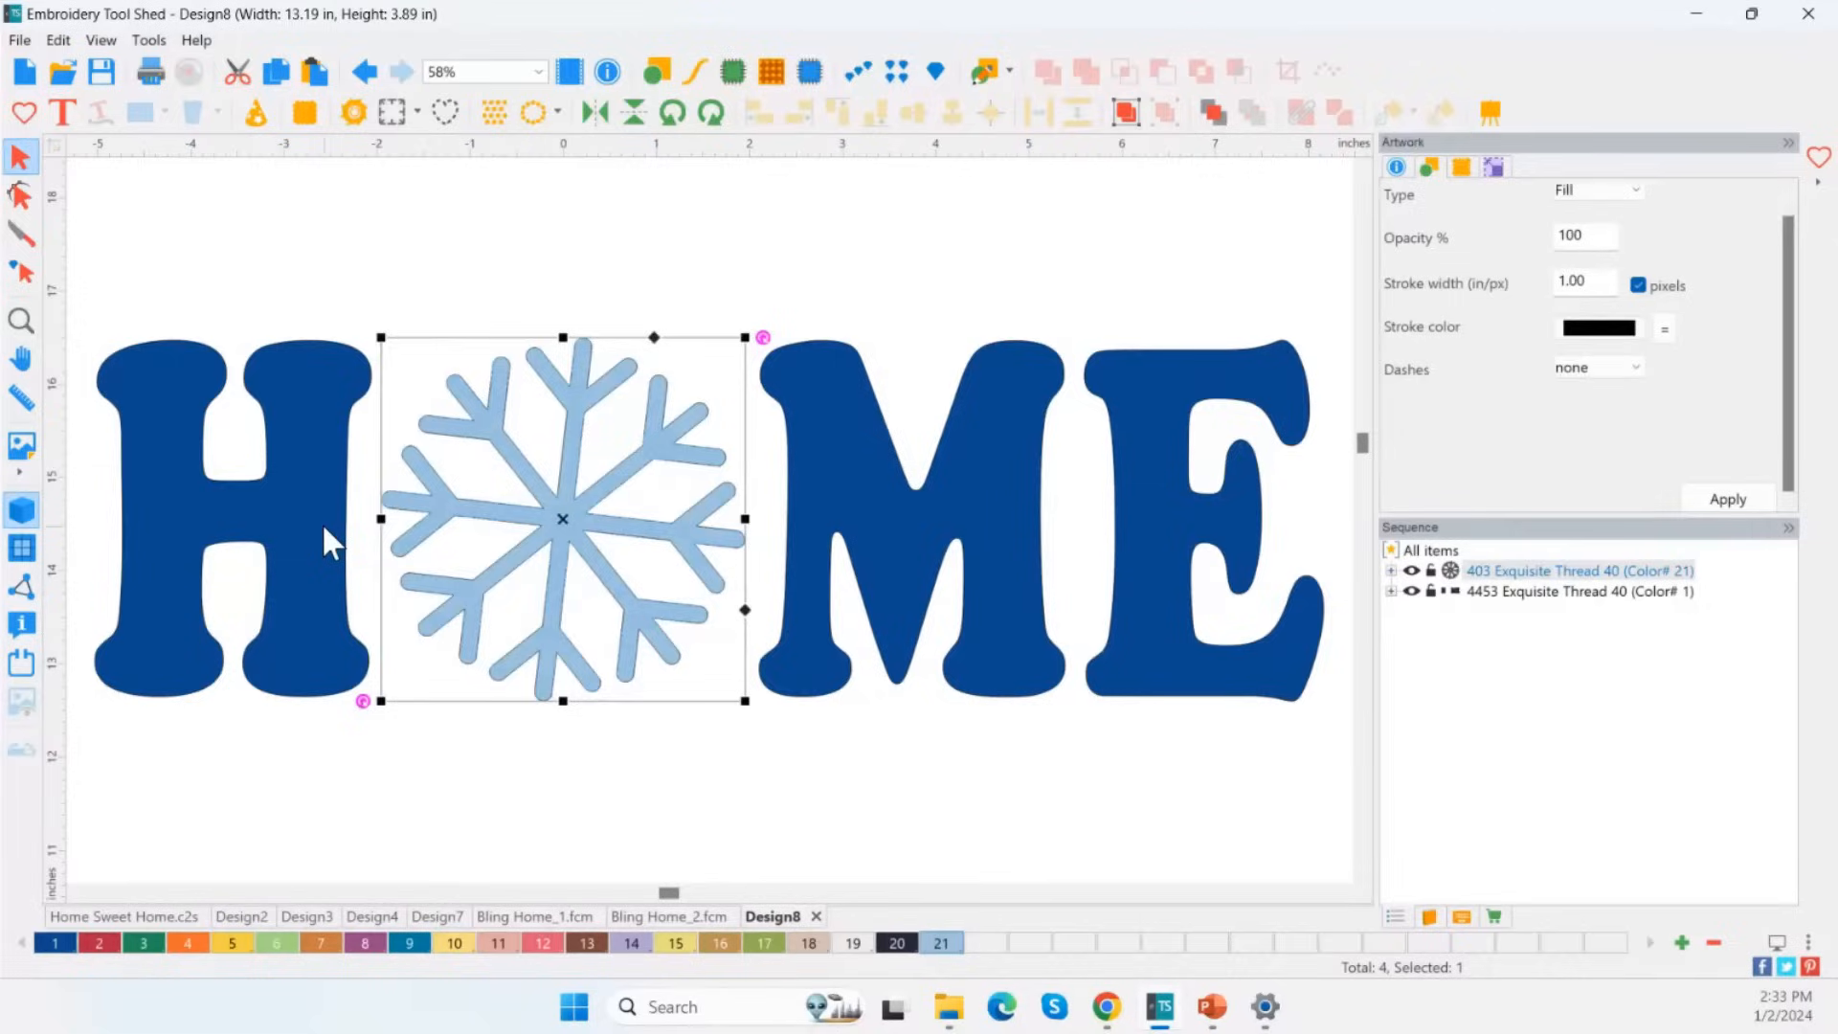
{"action": "key", "text": "ctrl+z"}
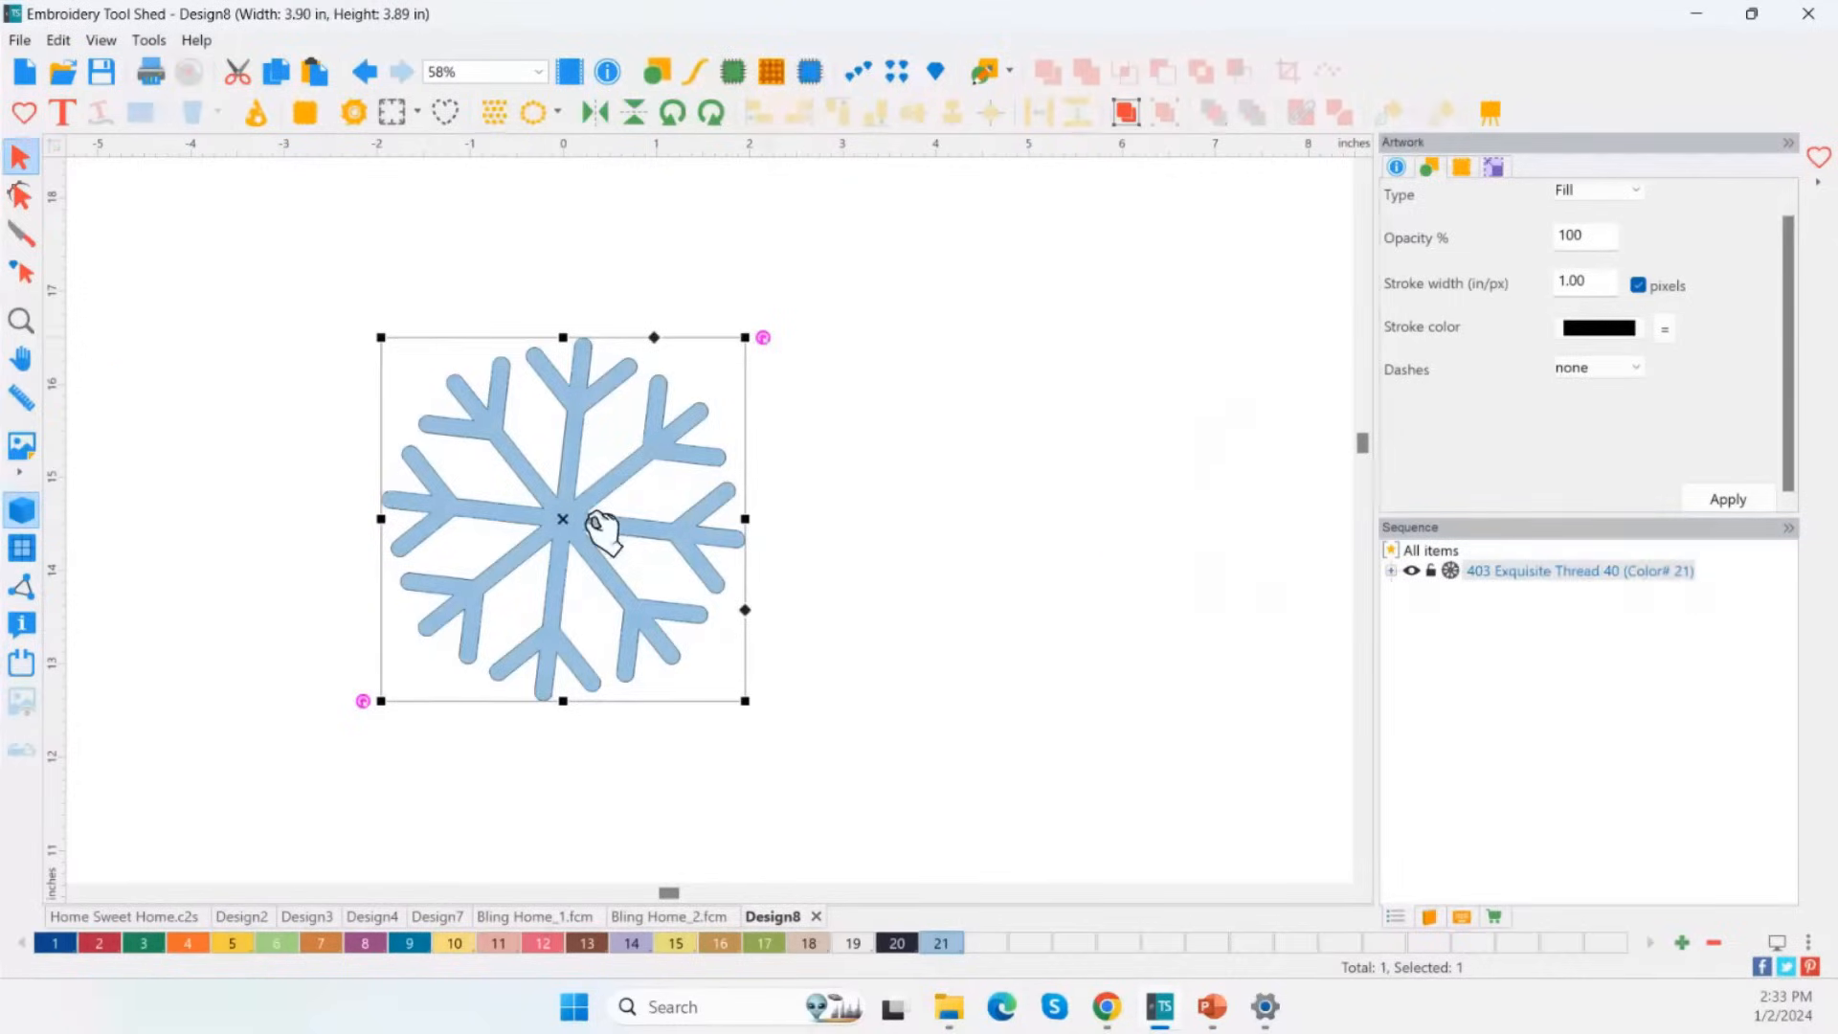
{"action": "left_click_drag", "start_coordinate": [764, 337], "coordinate": [761, 326]}
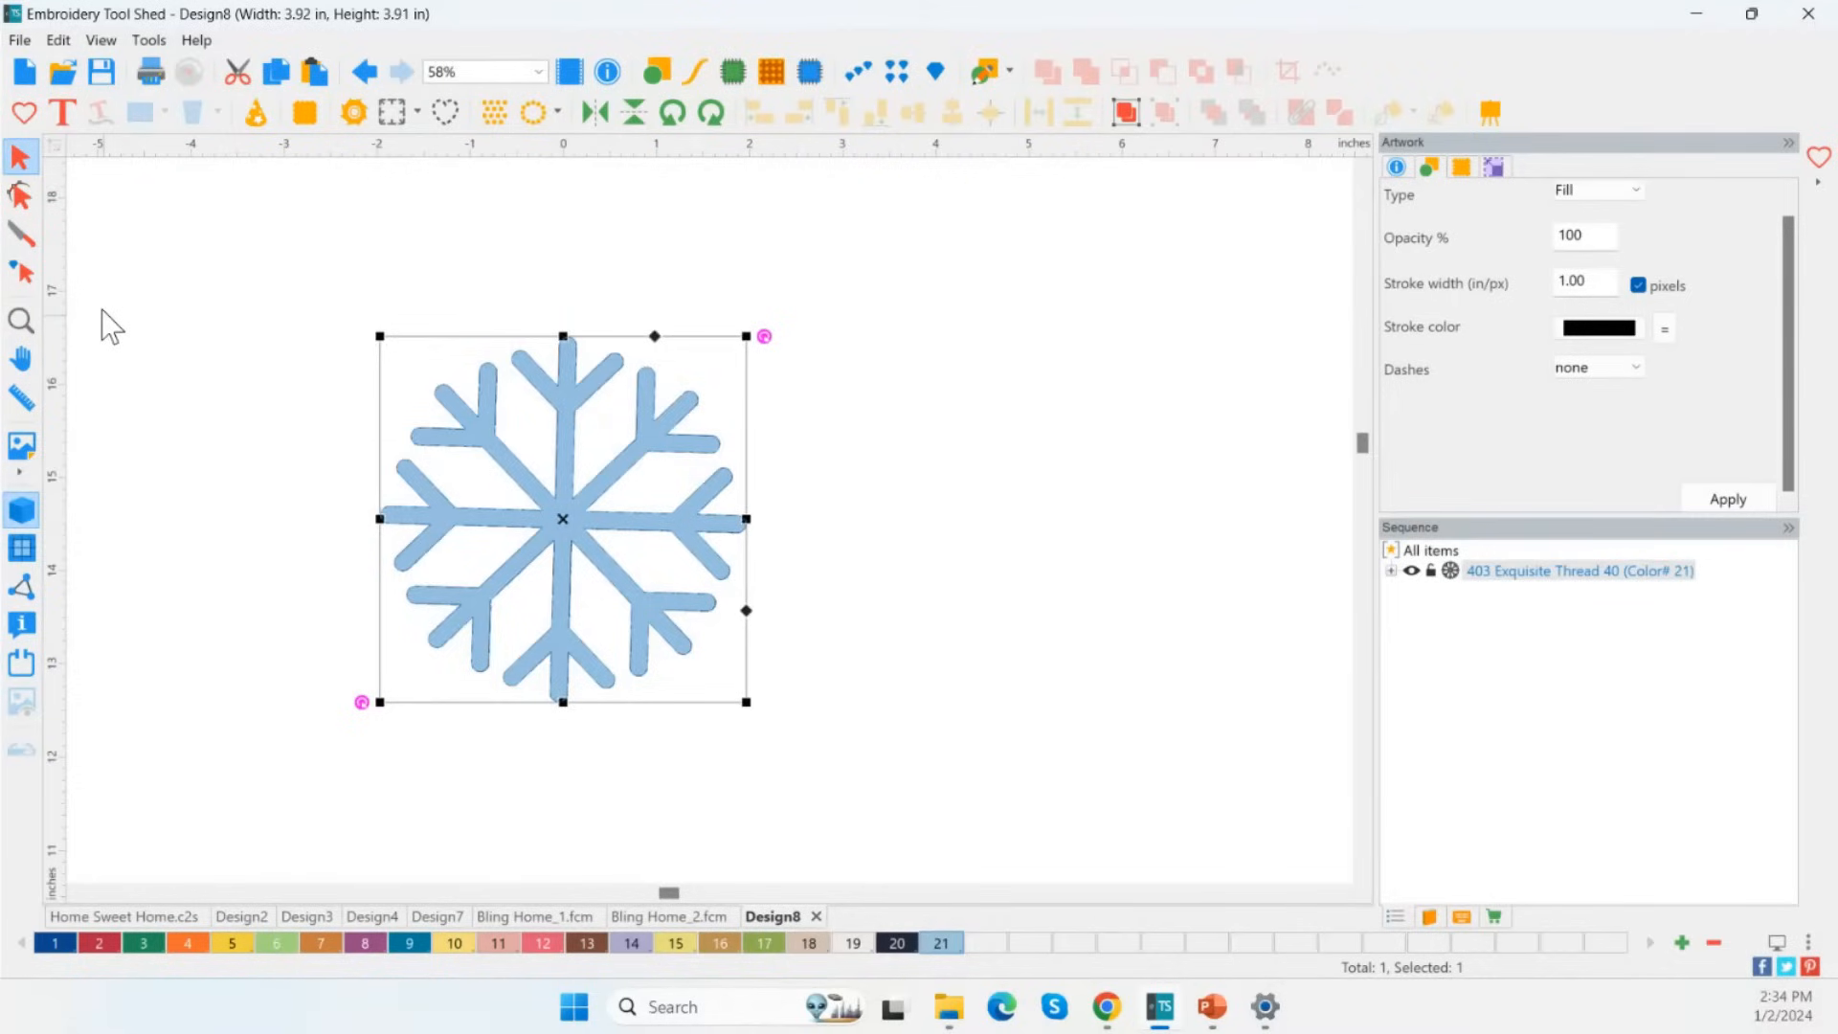
Slice the snowflake from its leftmost to its rightmost tip and break it apart into upper and lower artwork halves.
{"action": "left_click", "coordinate": [22, 233]}
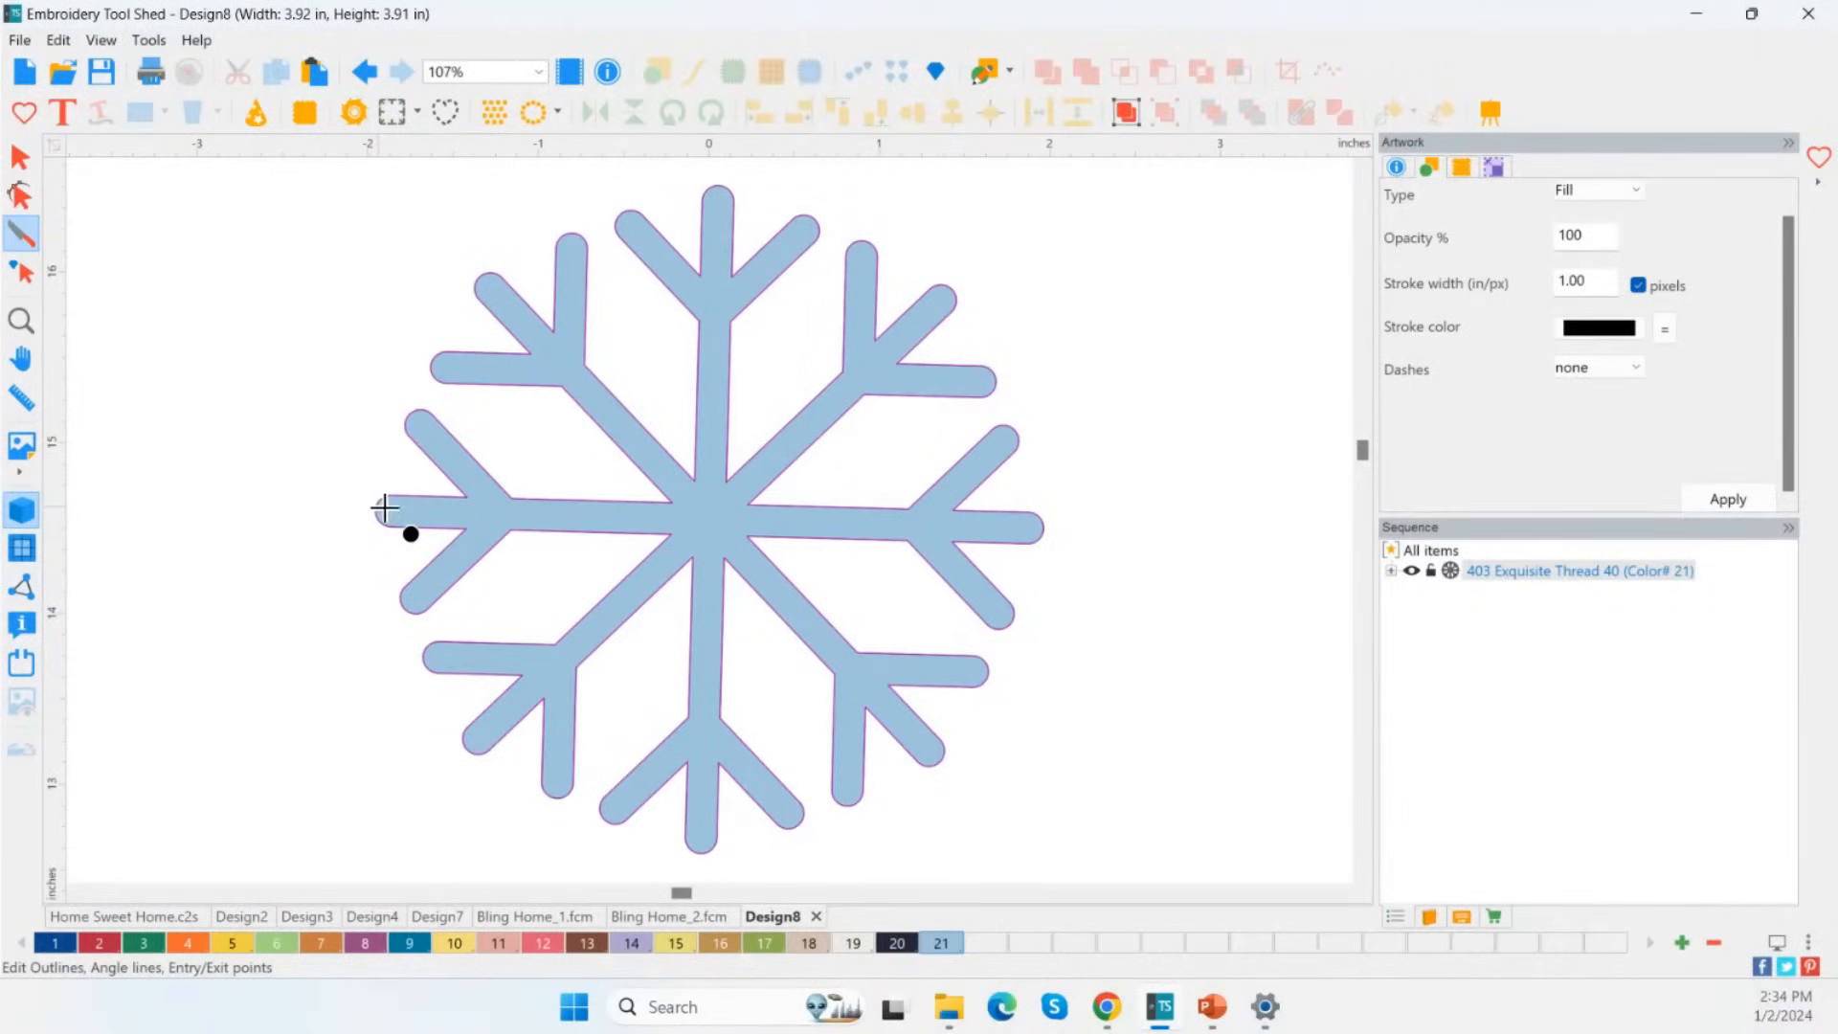
{"action": "left_click", "coordinate": [379, 508]}
{"action": "left_click", "coordinate": [1046, 524]}
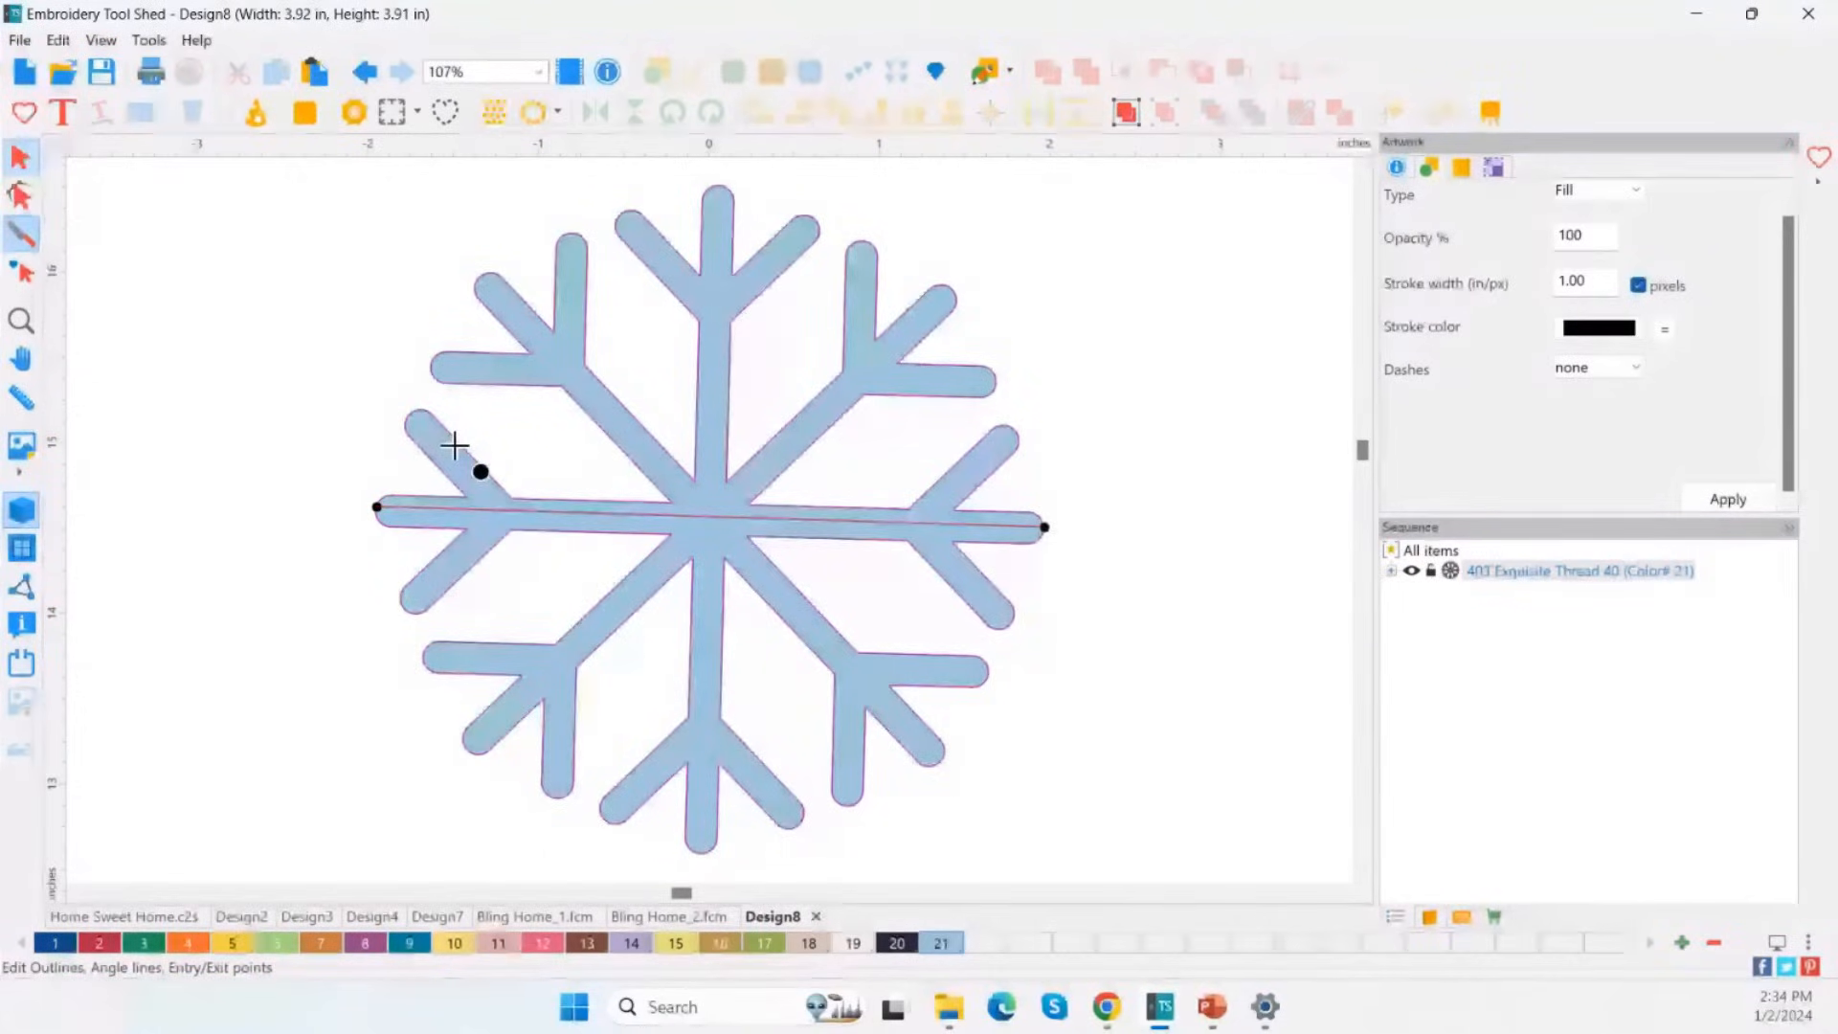
{"action": "left_click", "coordinate": [19, 157]}
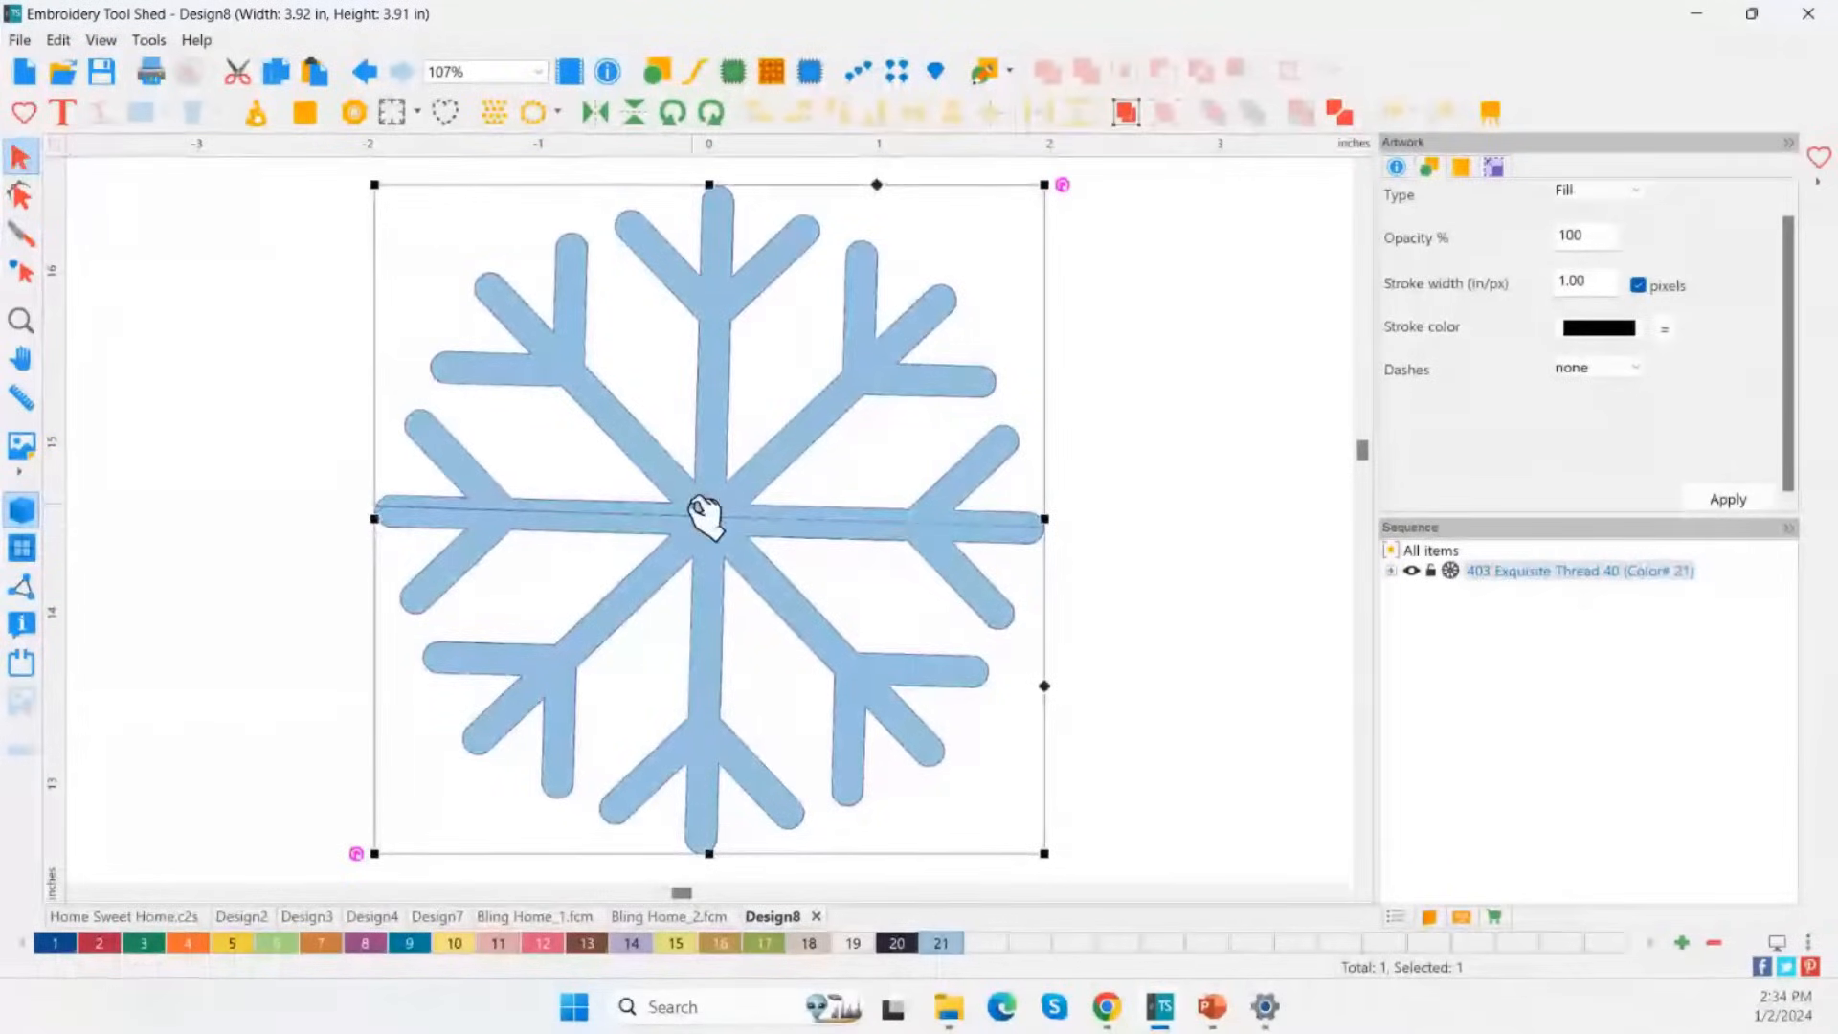
{"action": "left_click", "coordinate": [1342, 115]}
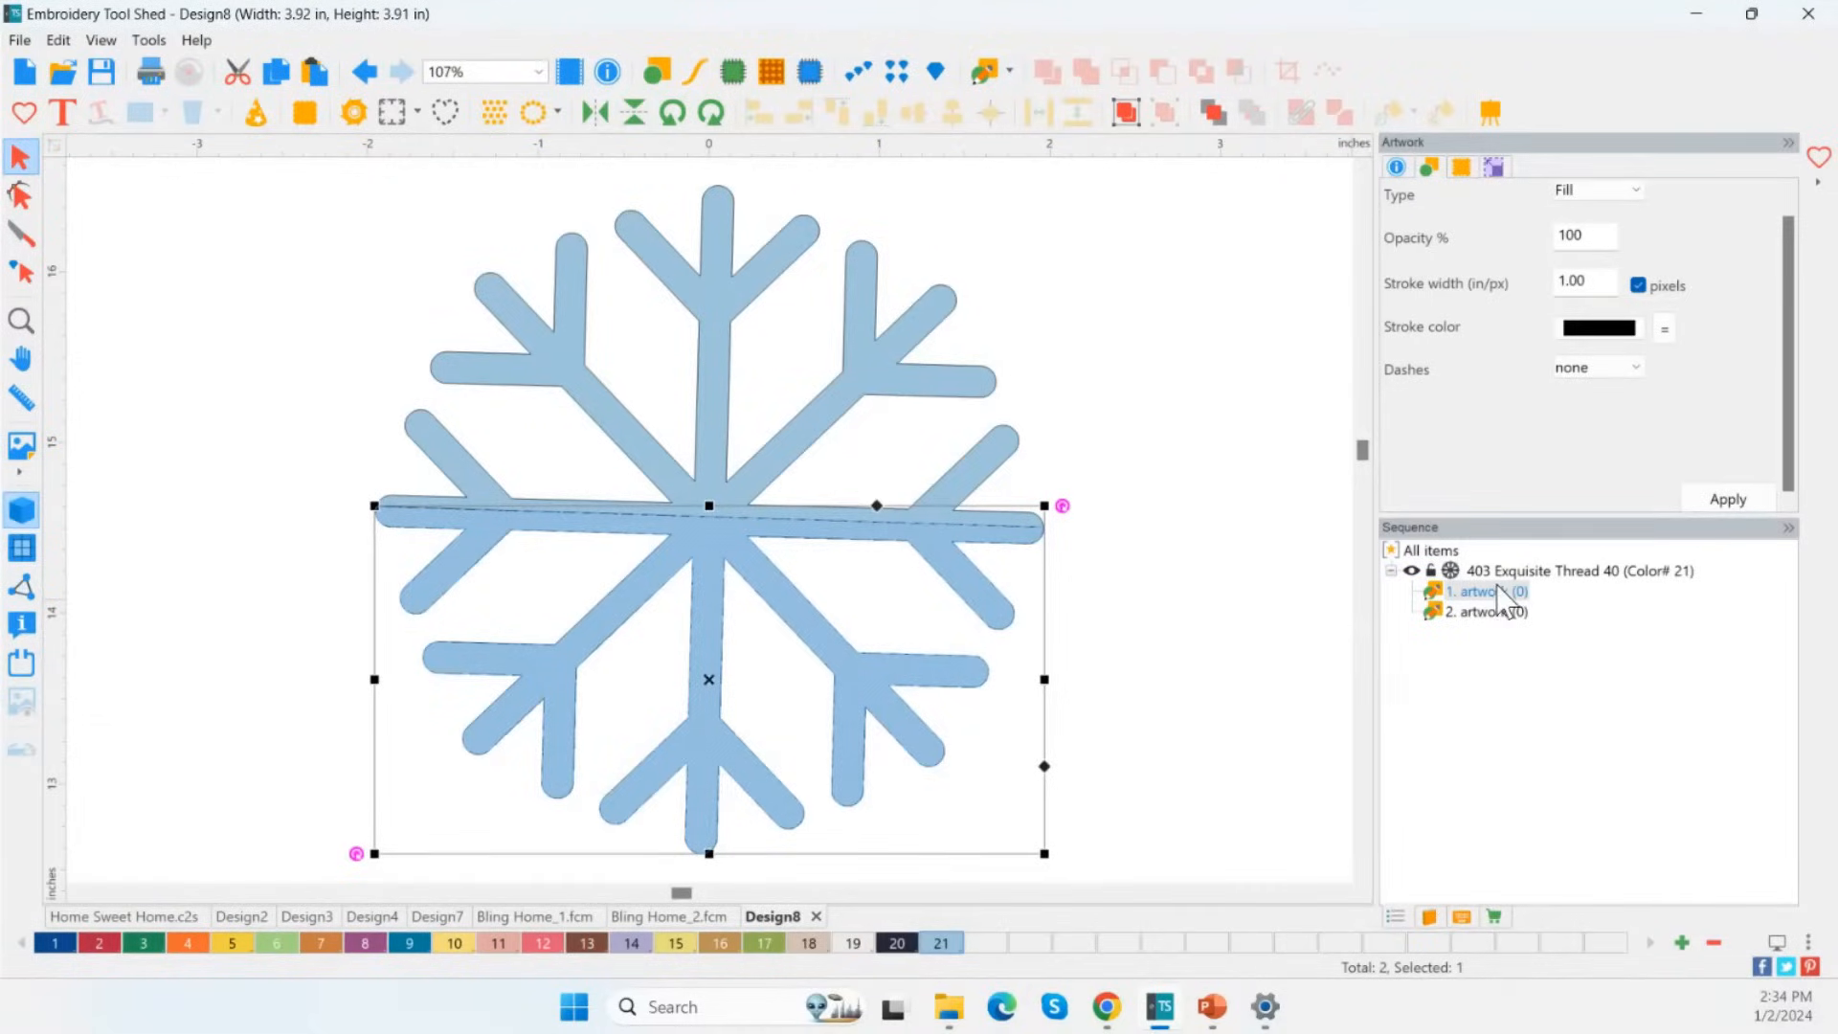
{"action": "left_click", "coordinate": [1145, 509]}
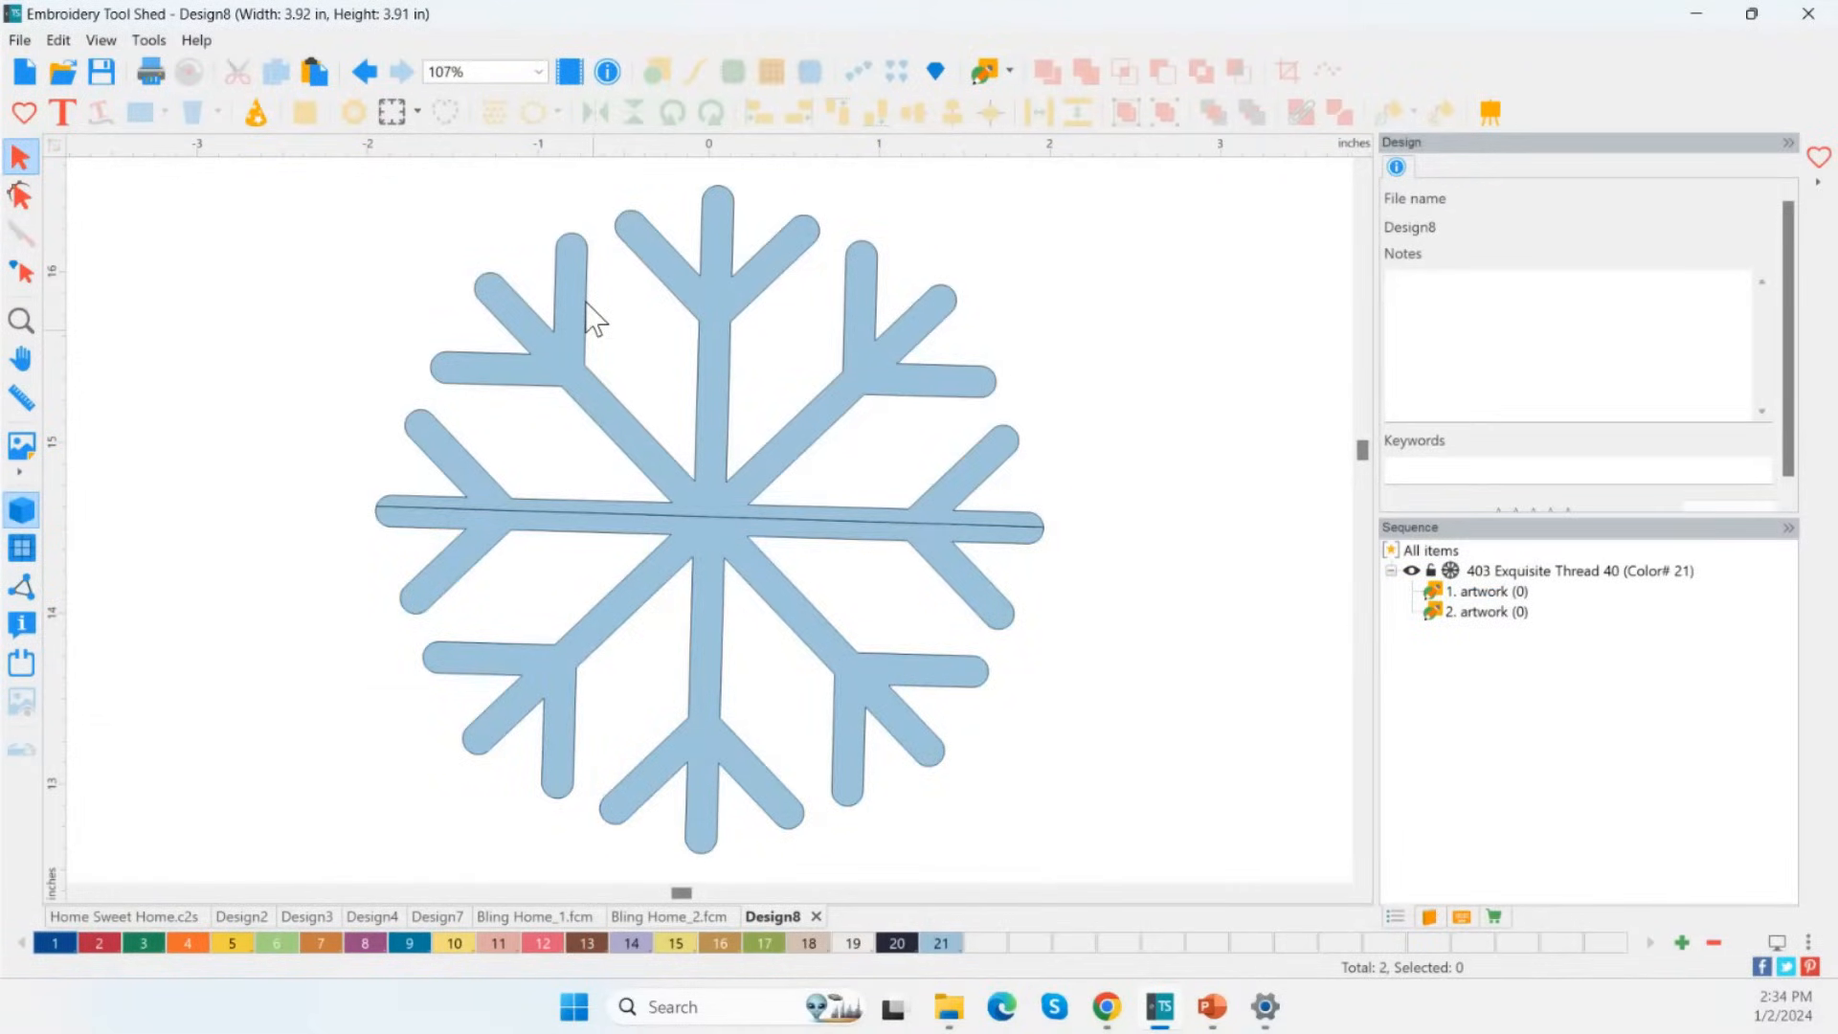
Undo the last break-apart, select the single sliced snowflake artwork in the sequence and break it apart into two halves again.
{"action": "left_click", "coordinate": [364, 72]}
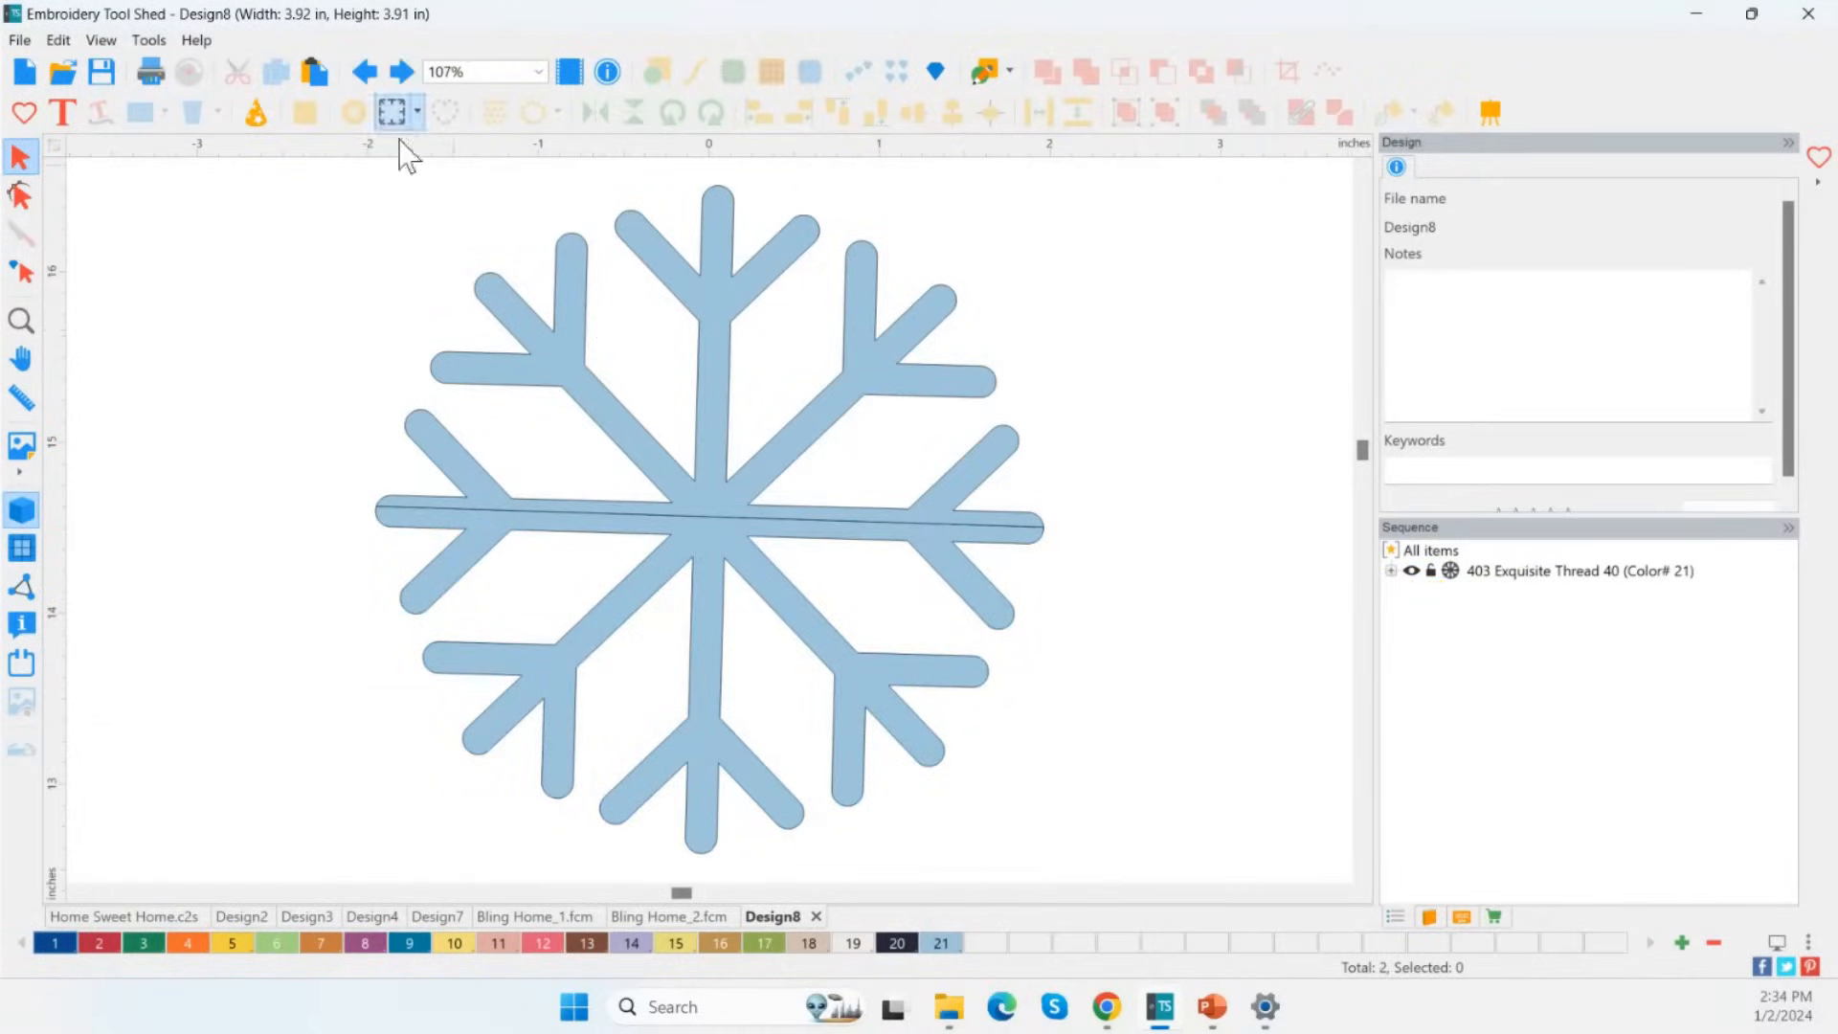
{"action": "left_click", "coordinate": [1546, 572]}
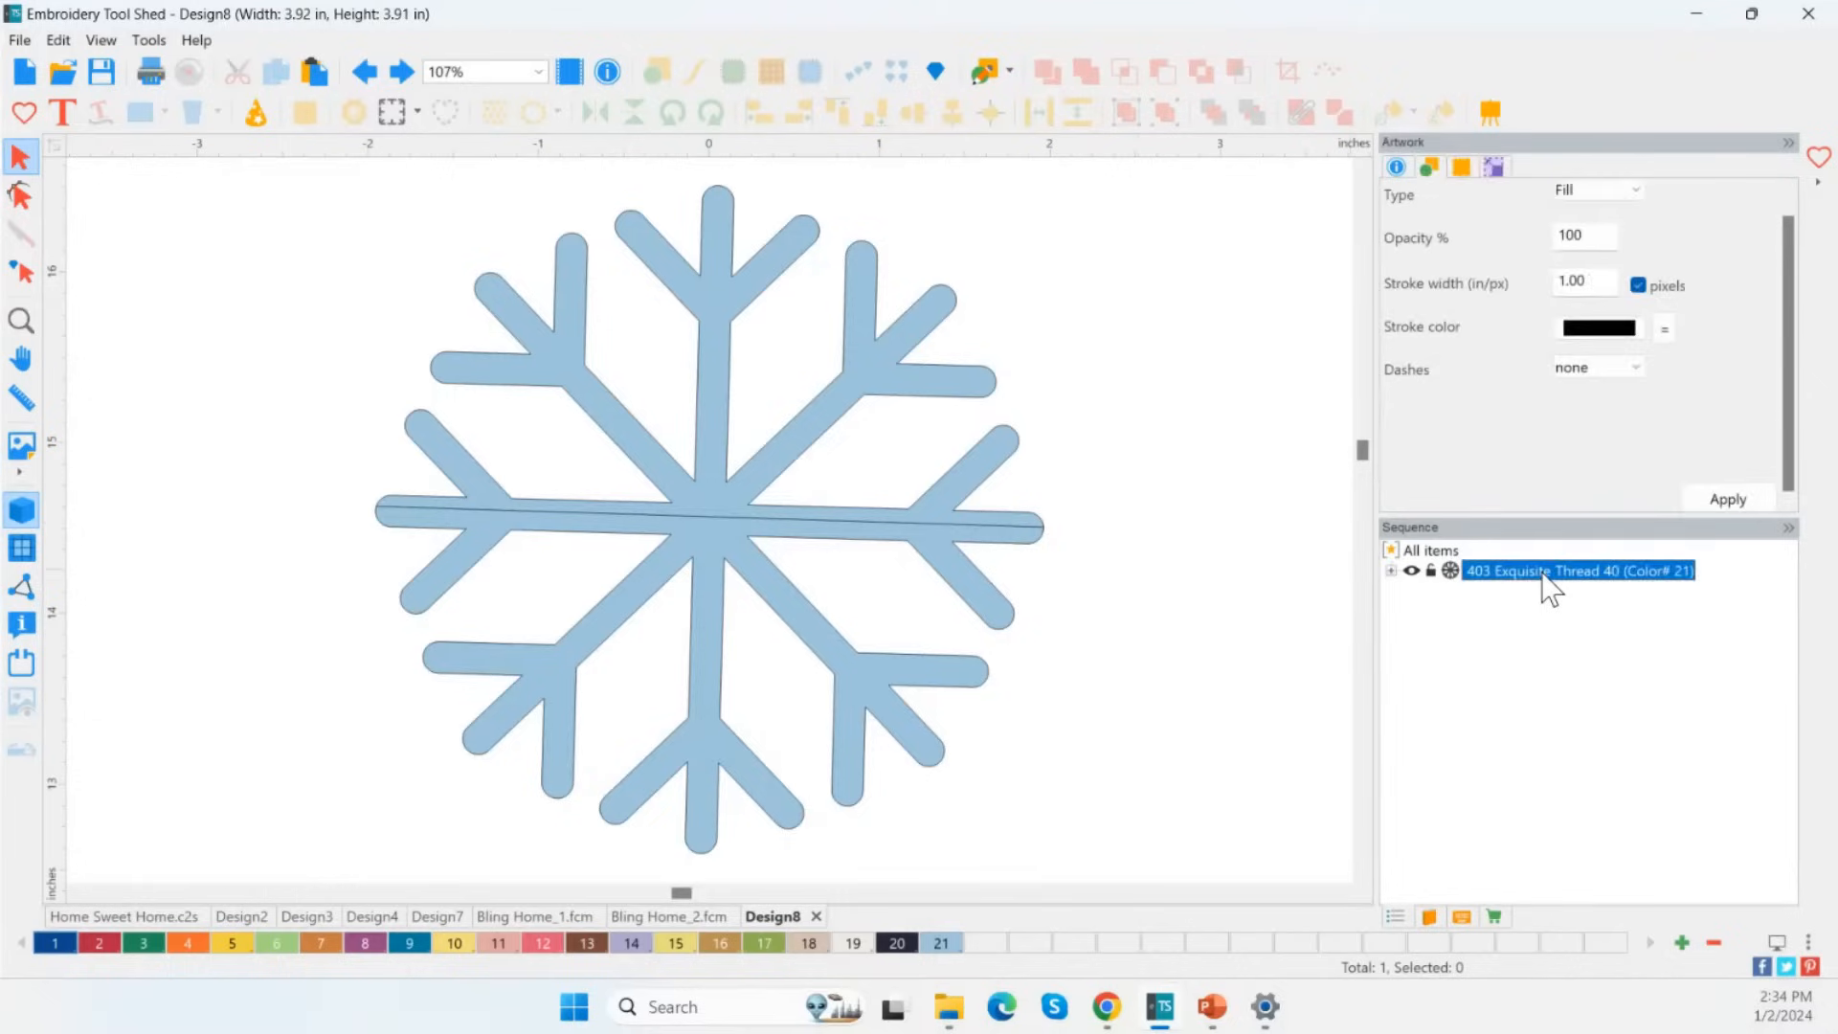
{"action": "left_click", "coordinate": [1391, 571]}
{"action": "left_click", "coordinate": [1472, 592]}
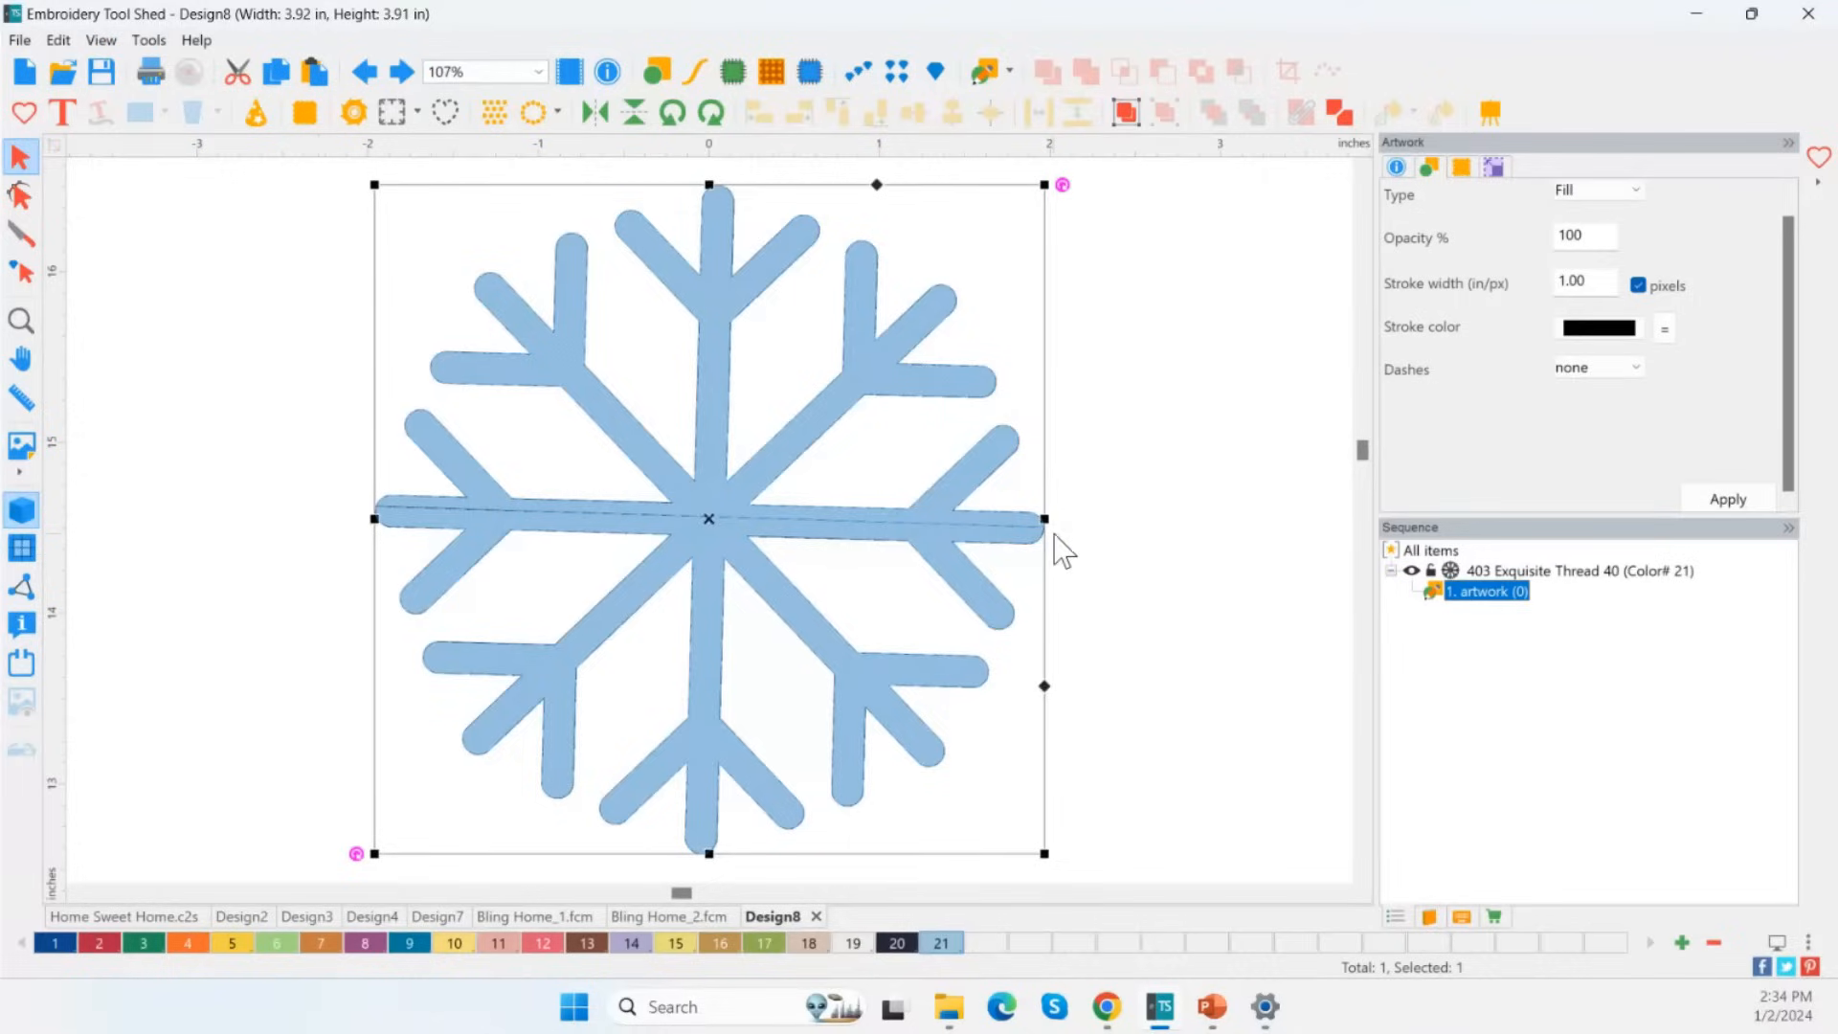
{"action": "left_click", "coordinate": [1339, 112]}
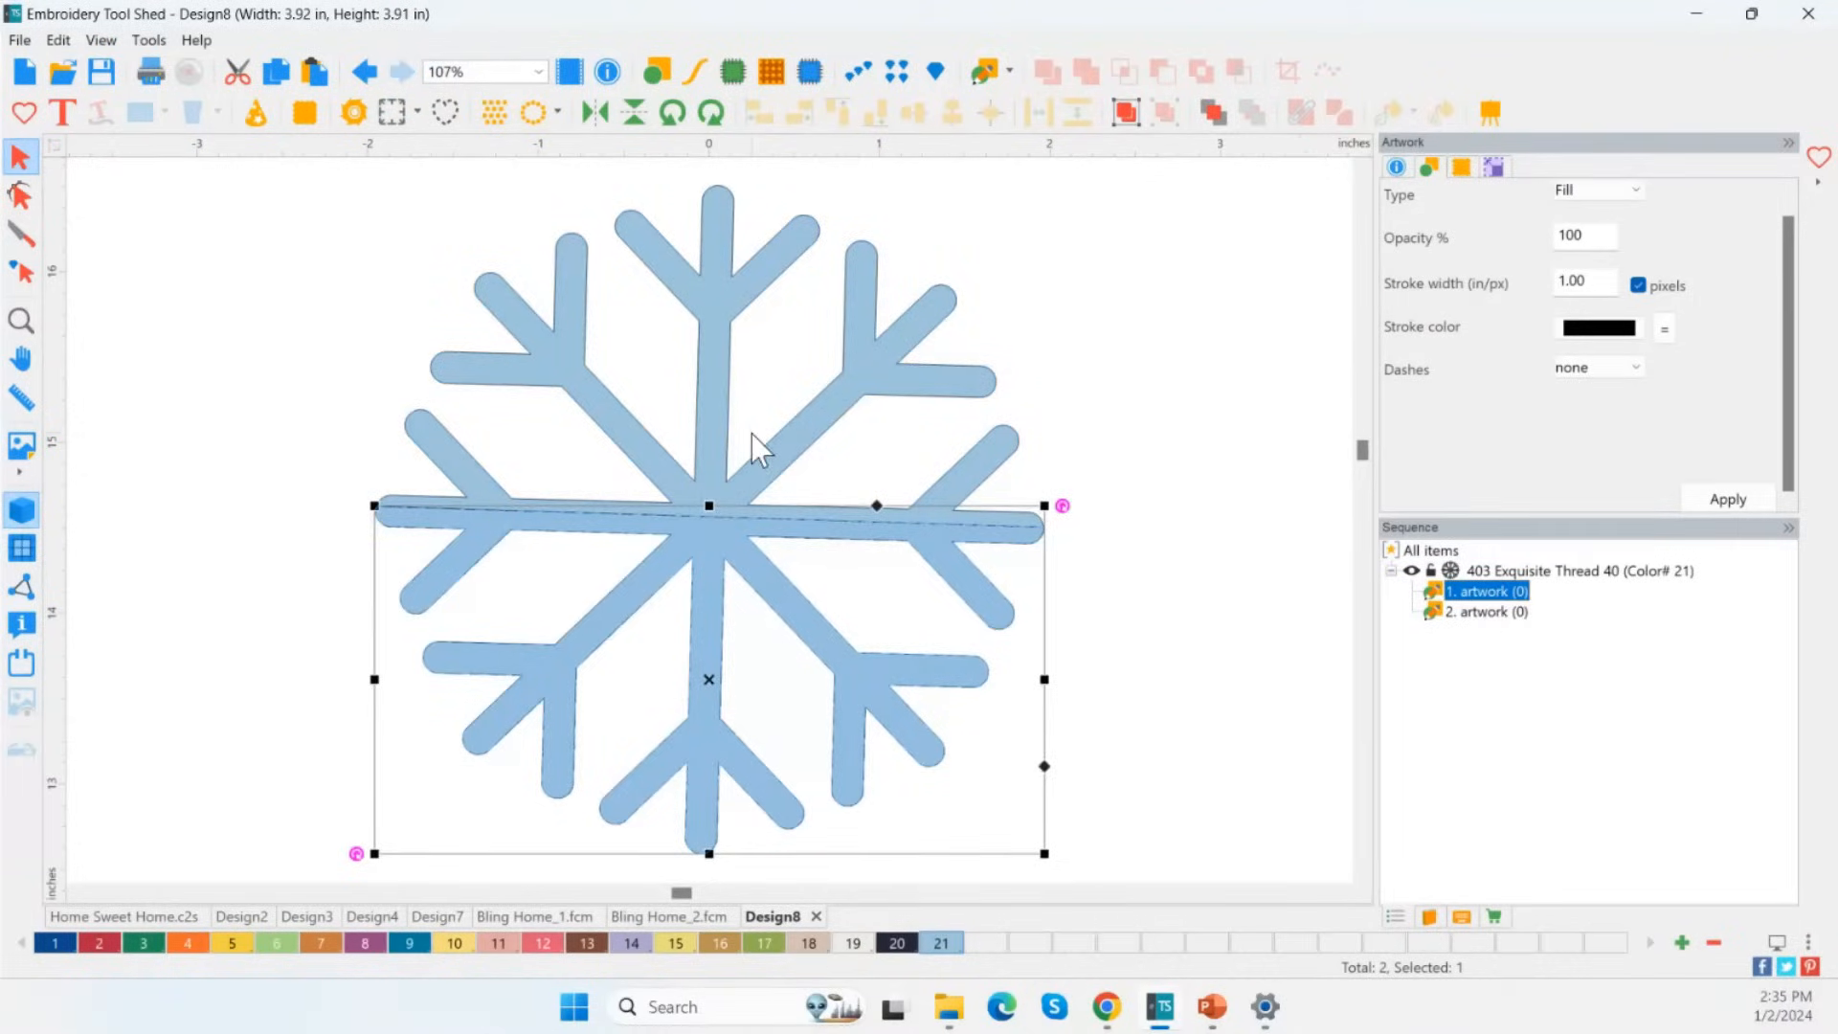
Move the snowflake's upper half up and its lower half down to open a gap between them, keeping both in view.
{"action": "left_click_drag", "start_coordinate": [719, 438], "coordinate": [715, 287]}
{"action": "left_click_drag", "start_coordinate": [639, 494], "coordinate": [643, 561]}
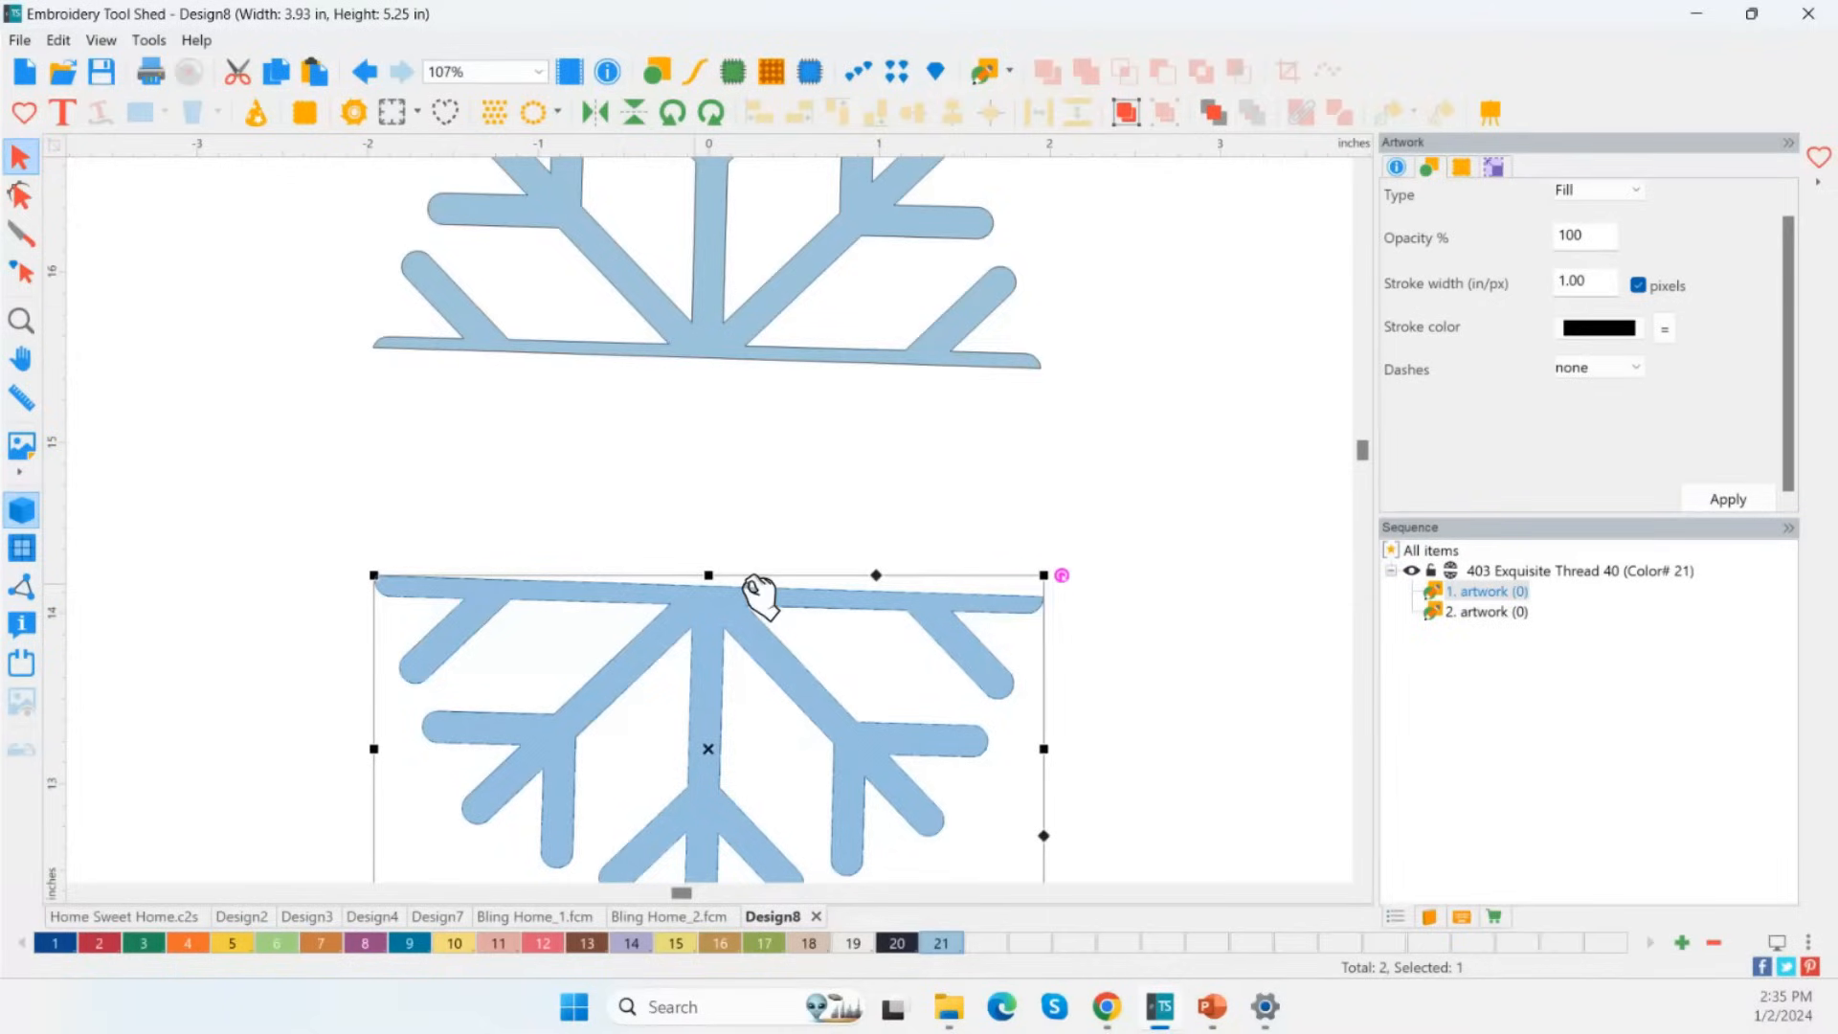
{"action": "left_click", "coordinate": [21, 324]}
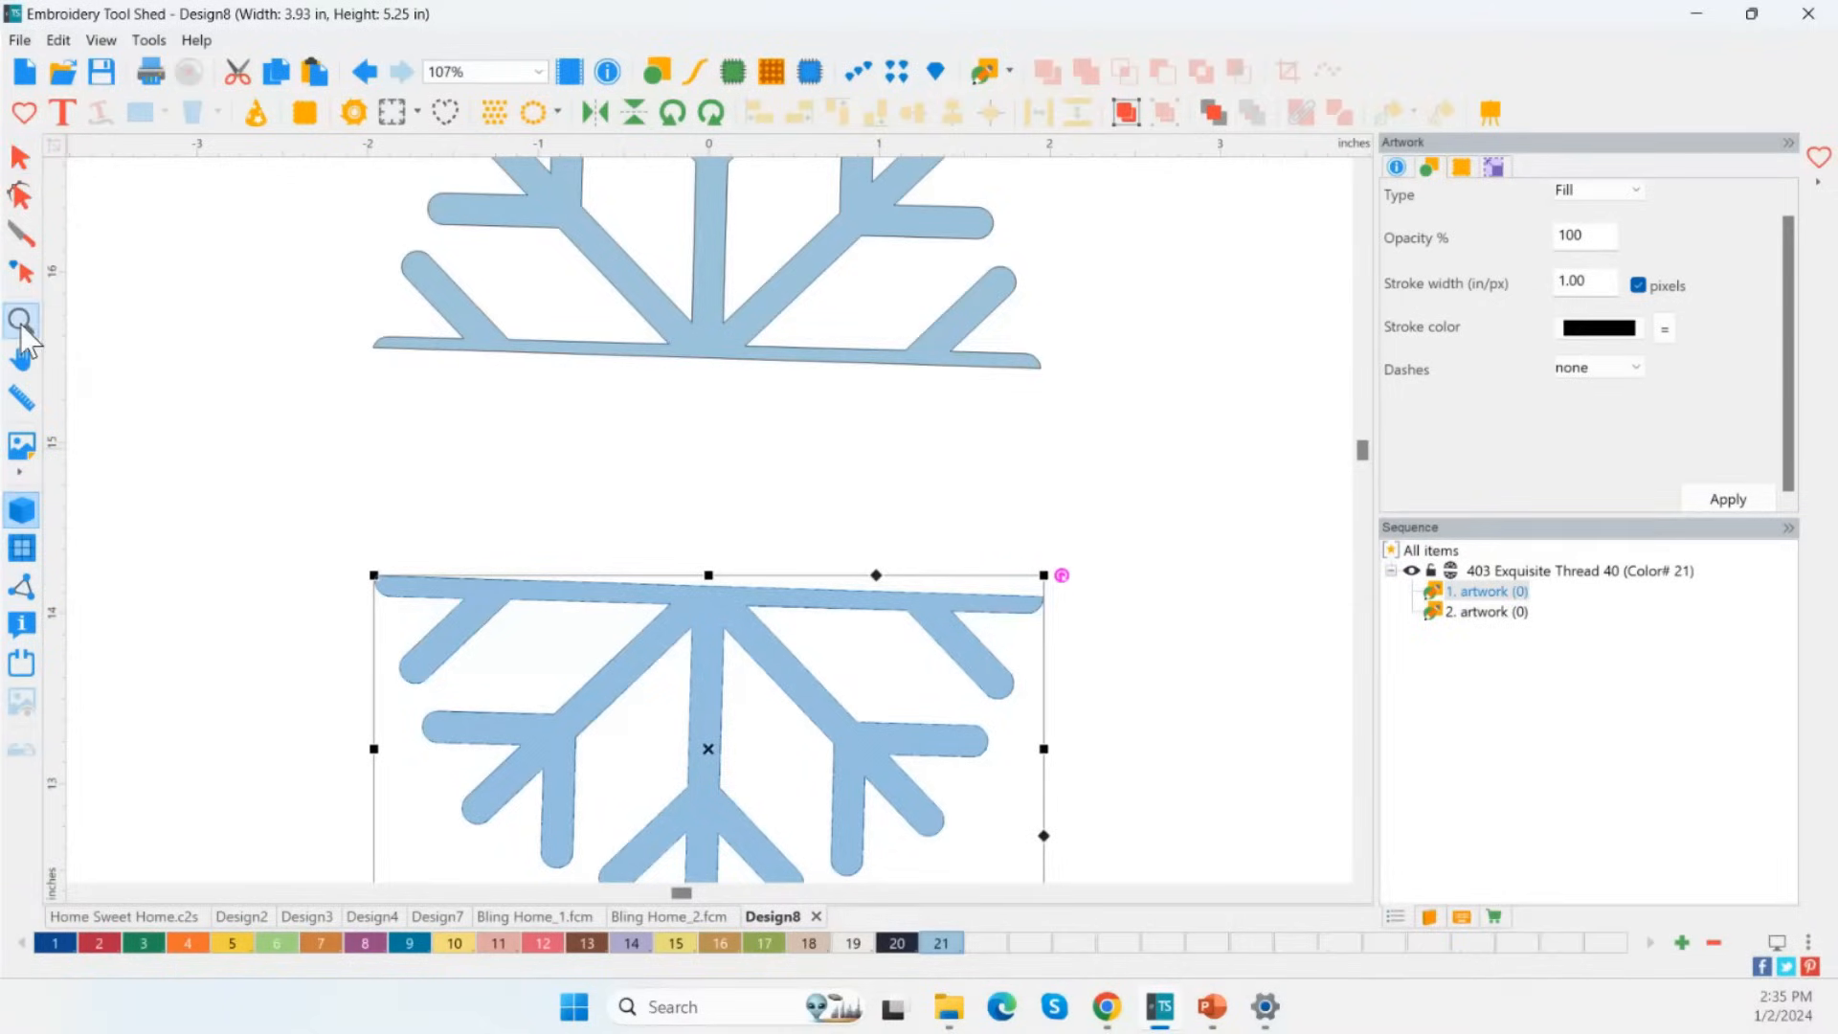
{"action": "double_click", "coordinate": [21, 324]}
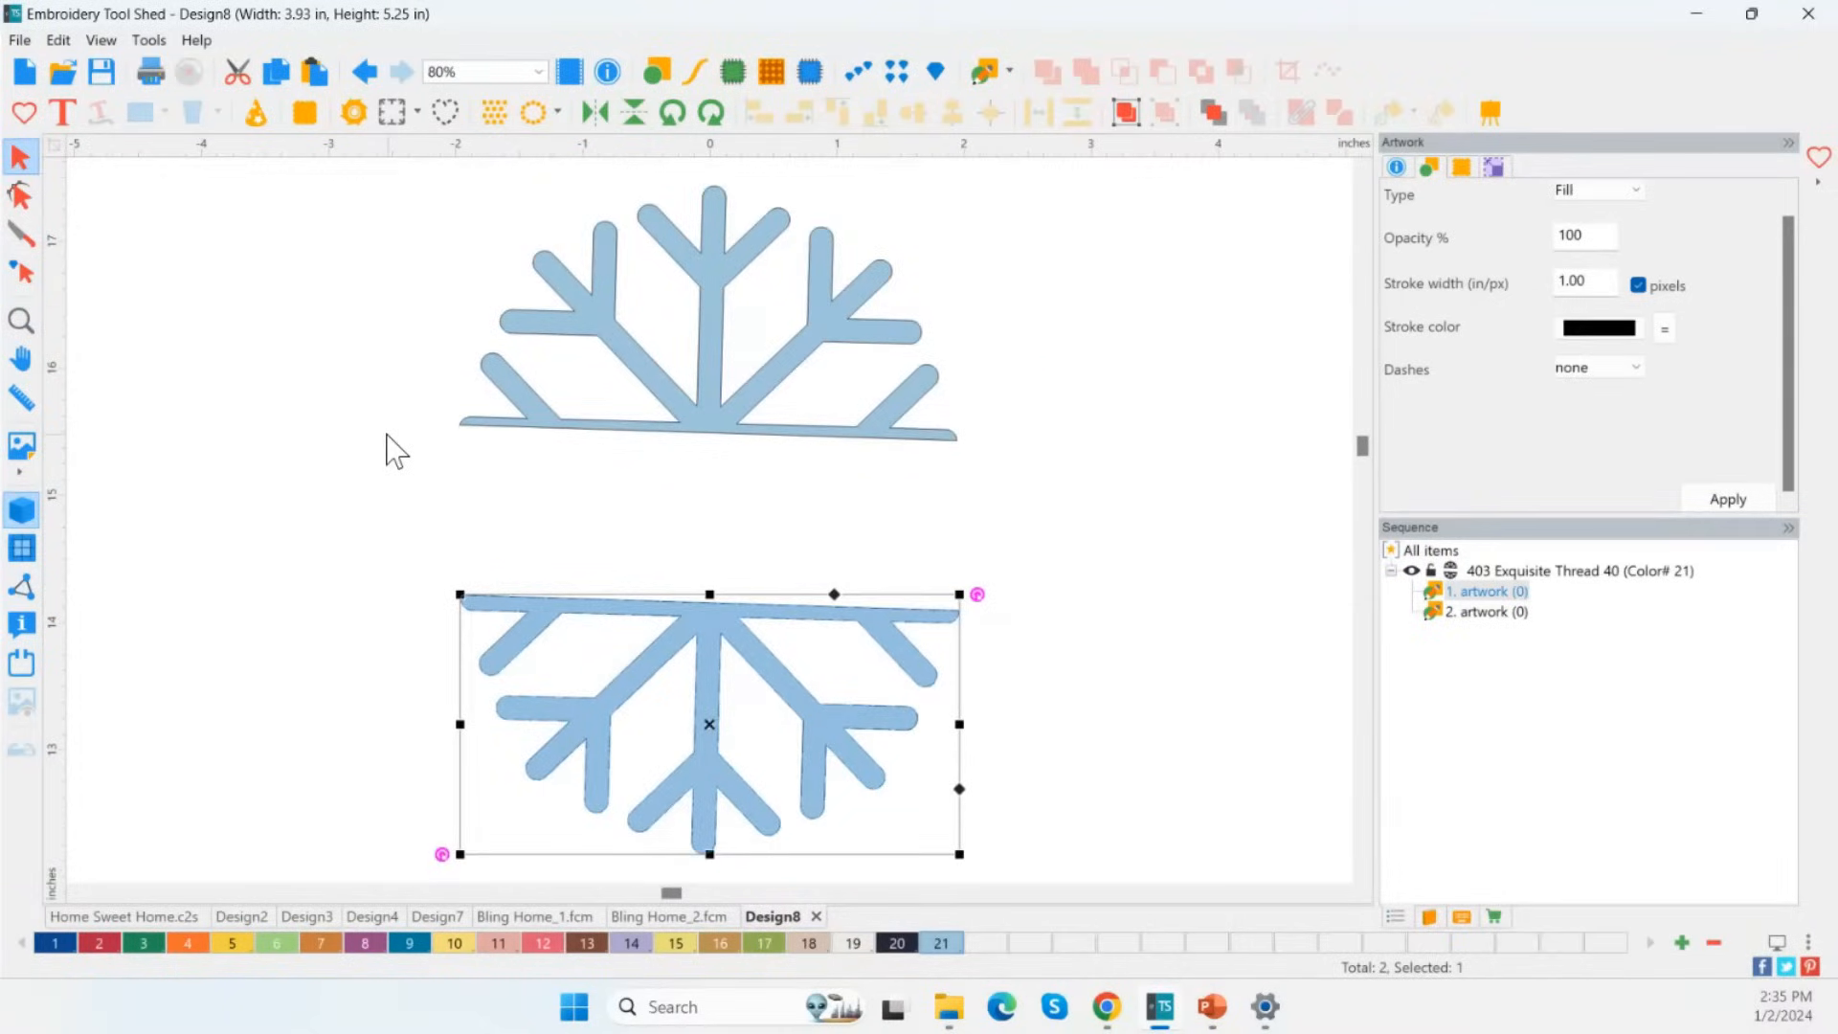
Rotate both snowflake halves together slightly to level their cut edges, and show the grid behind them.
{"action": "left_click", "coordinate": [710, 414]}
{"action": "left_click", "coordinate": [895, 632], "text": "ctrl"}
{"action": "left_click_drag", "start_coordinate": [980, 186], "coordinate": [979, 180]}
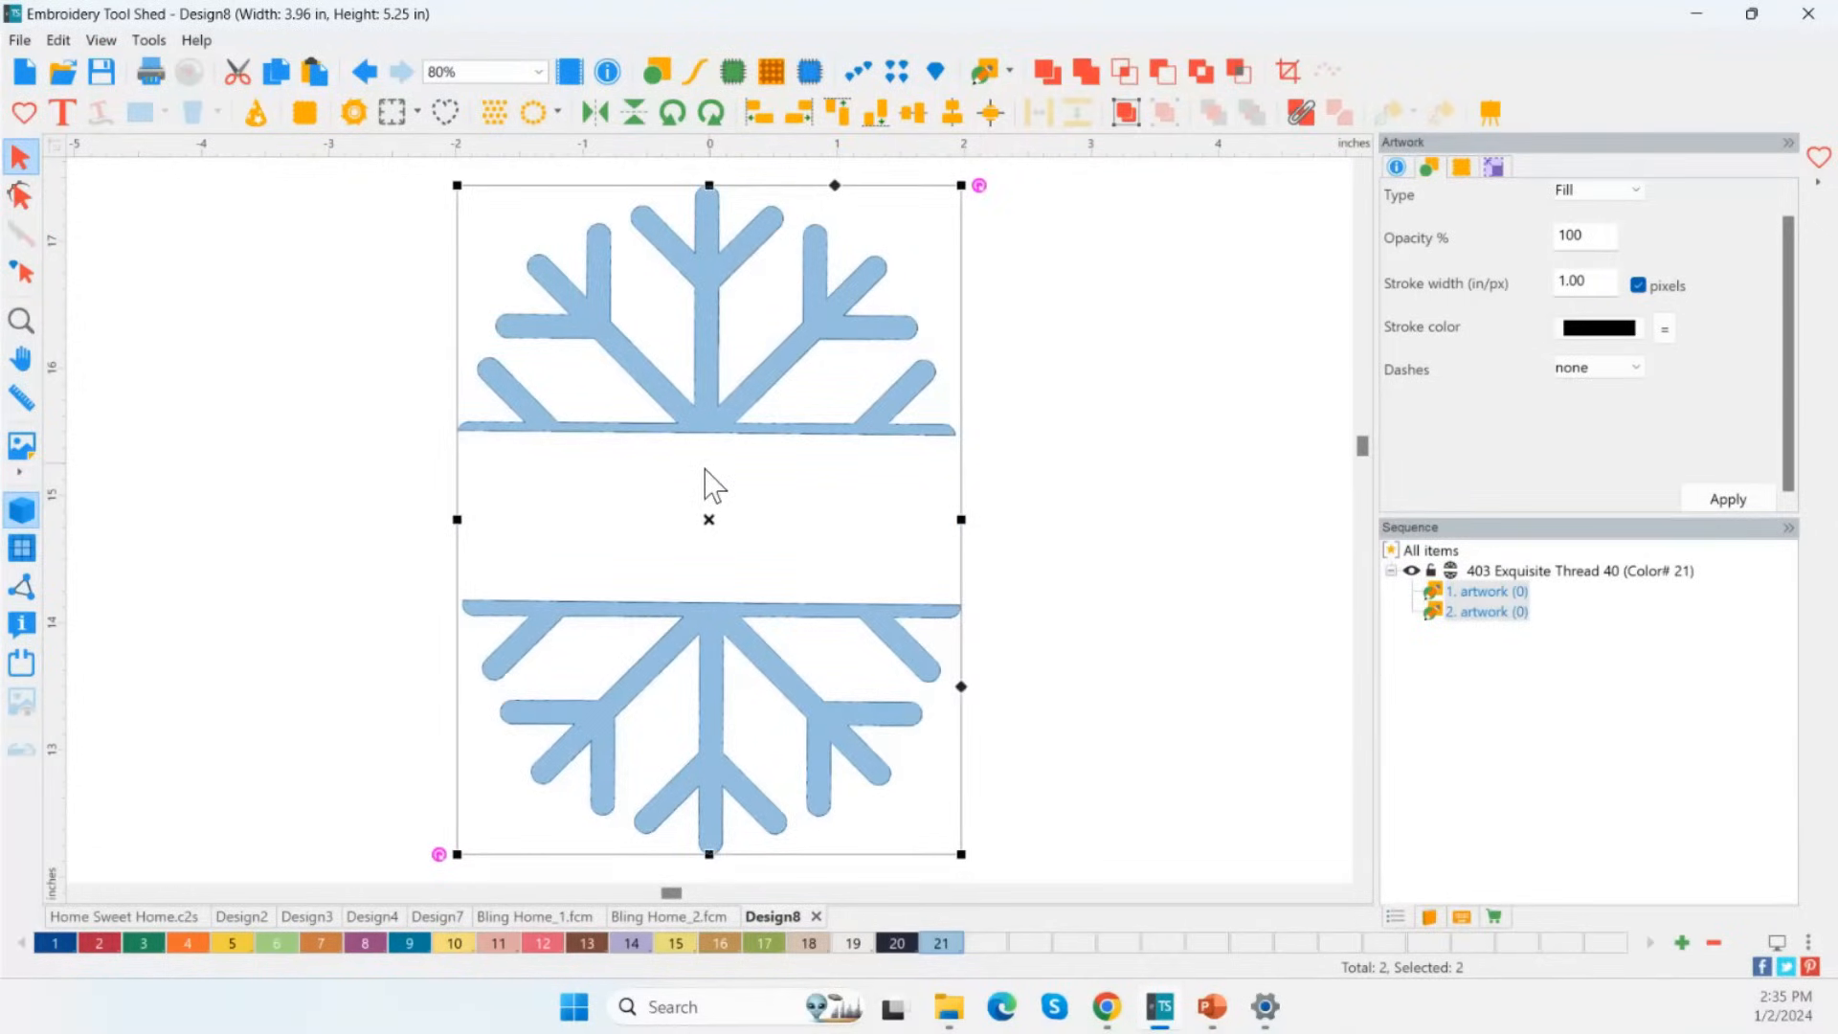
{"action": "left_click", "coordinate": [871, 463]}
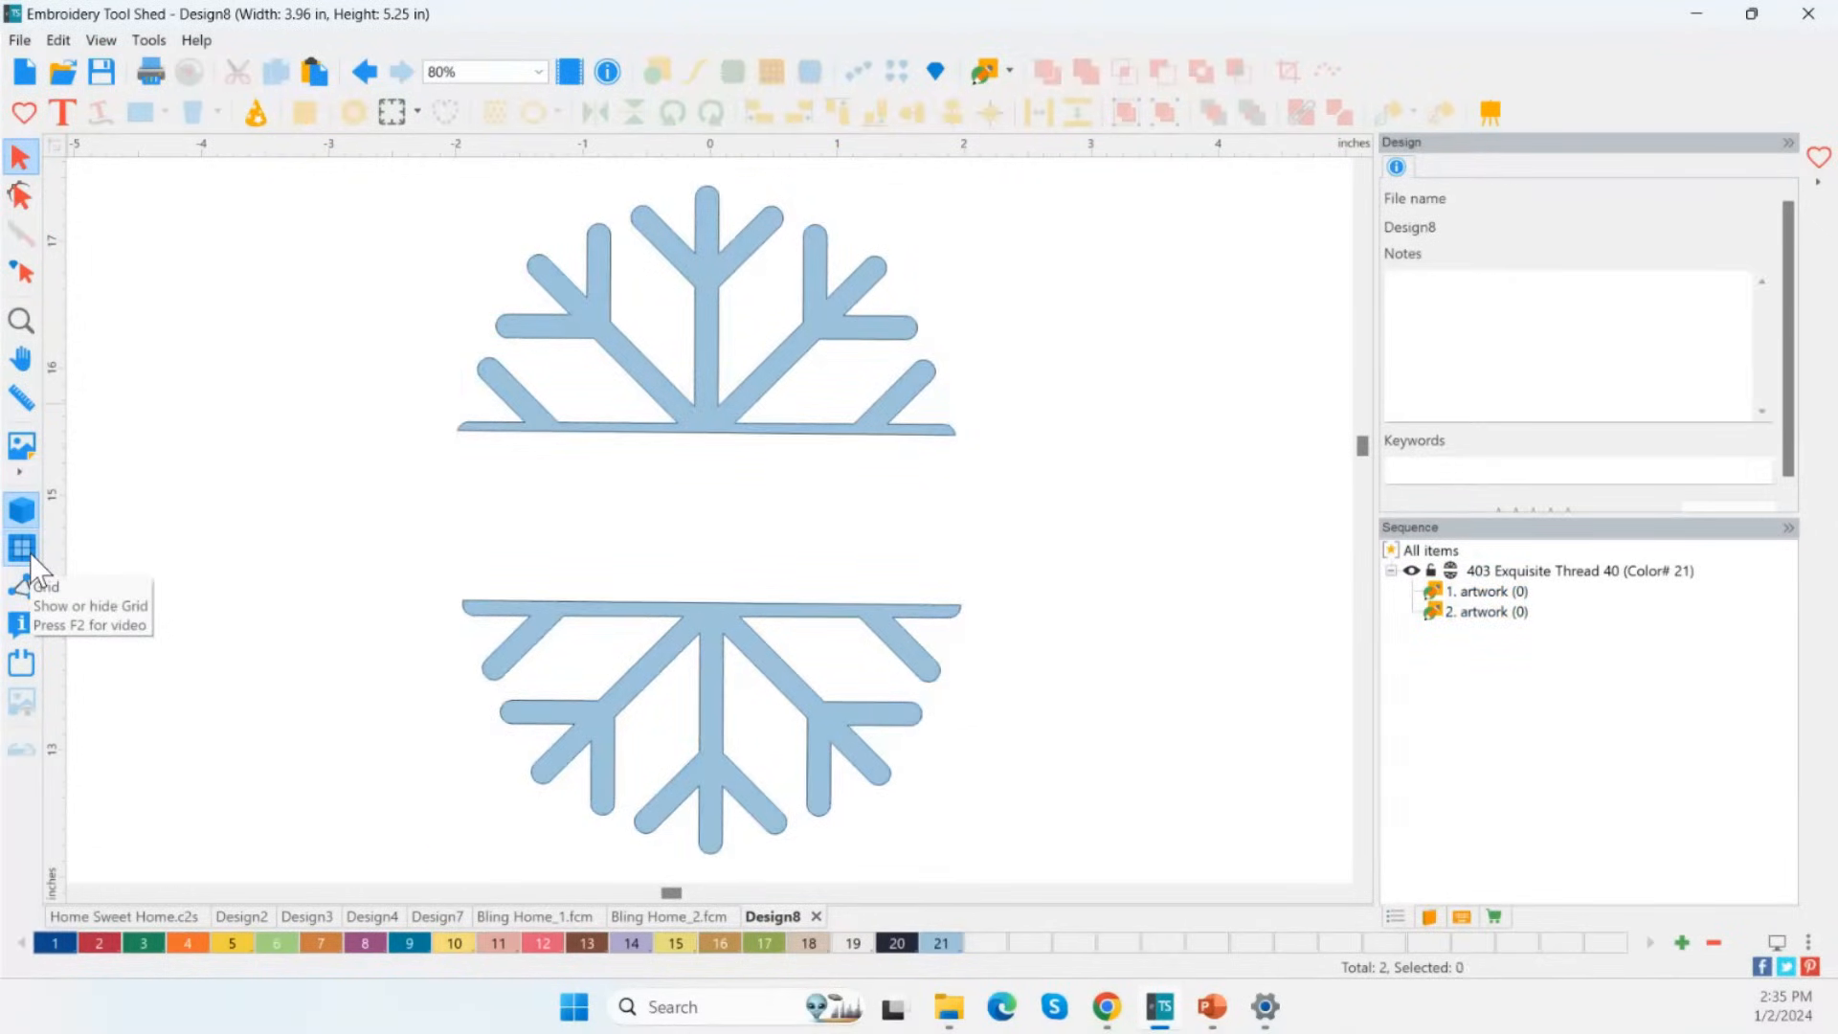
{"action": "left_click", "coordinate": [31, 554]}
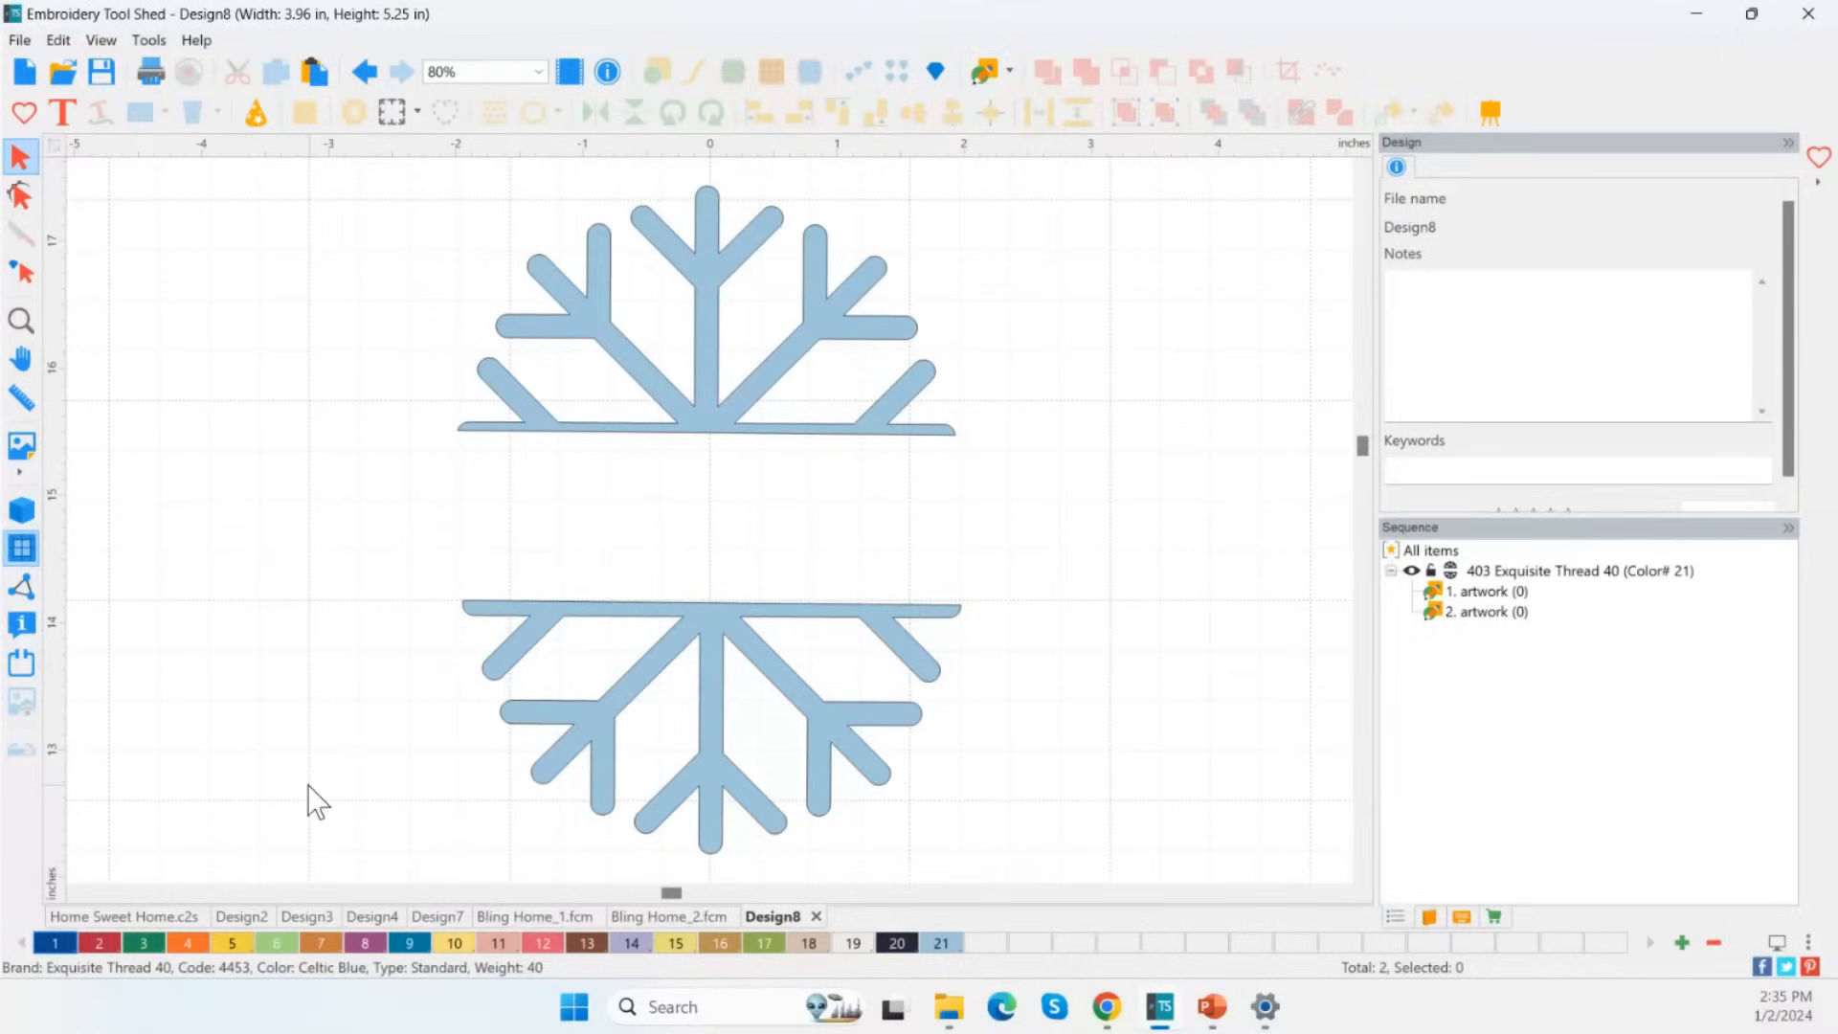
{"action": "left_click", "coordinate": [554, 280]}
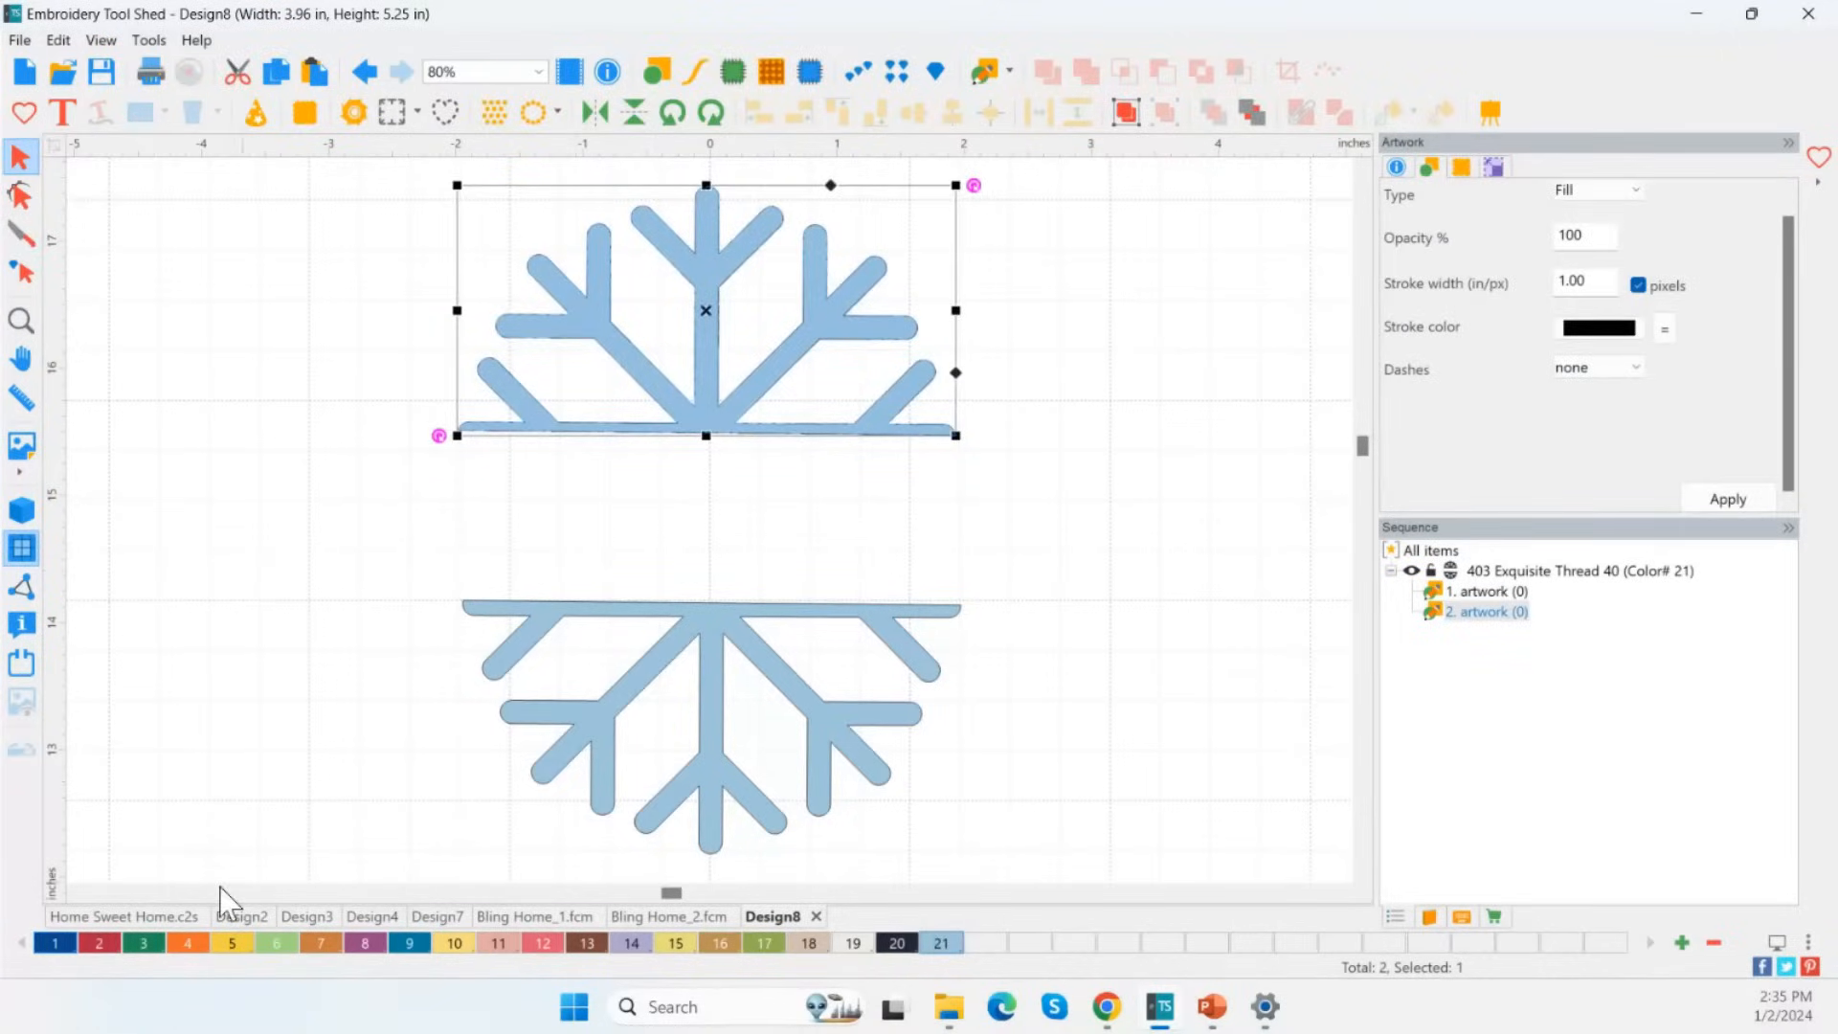
Switch to Design3 and examine the text properties of its HOME and sweet home objects.
{"action": "left_click", "coordinate": [308, 917]}
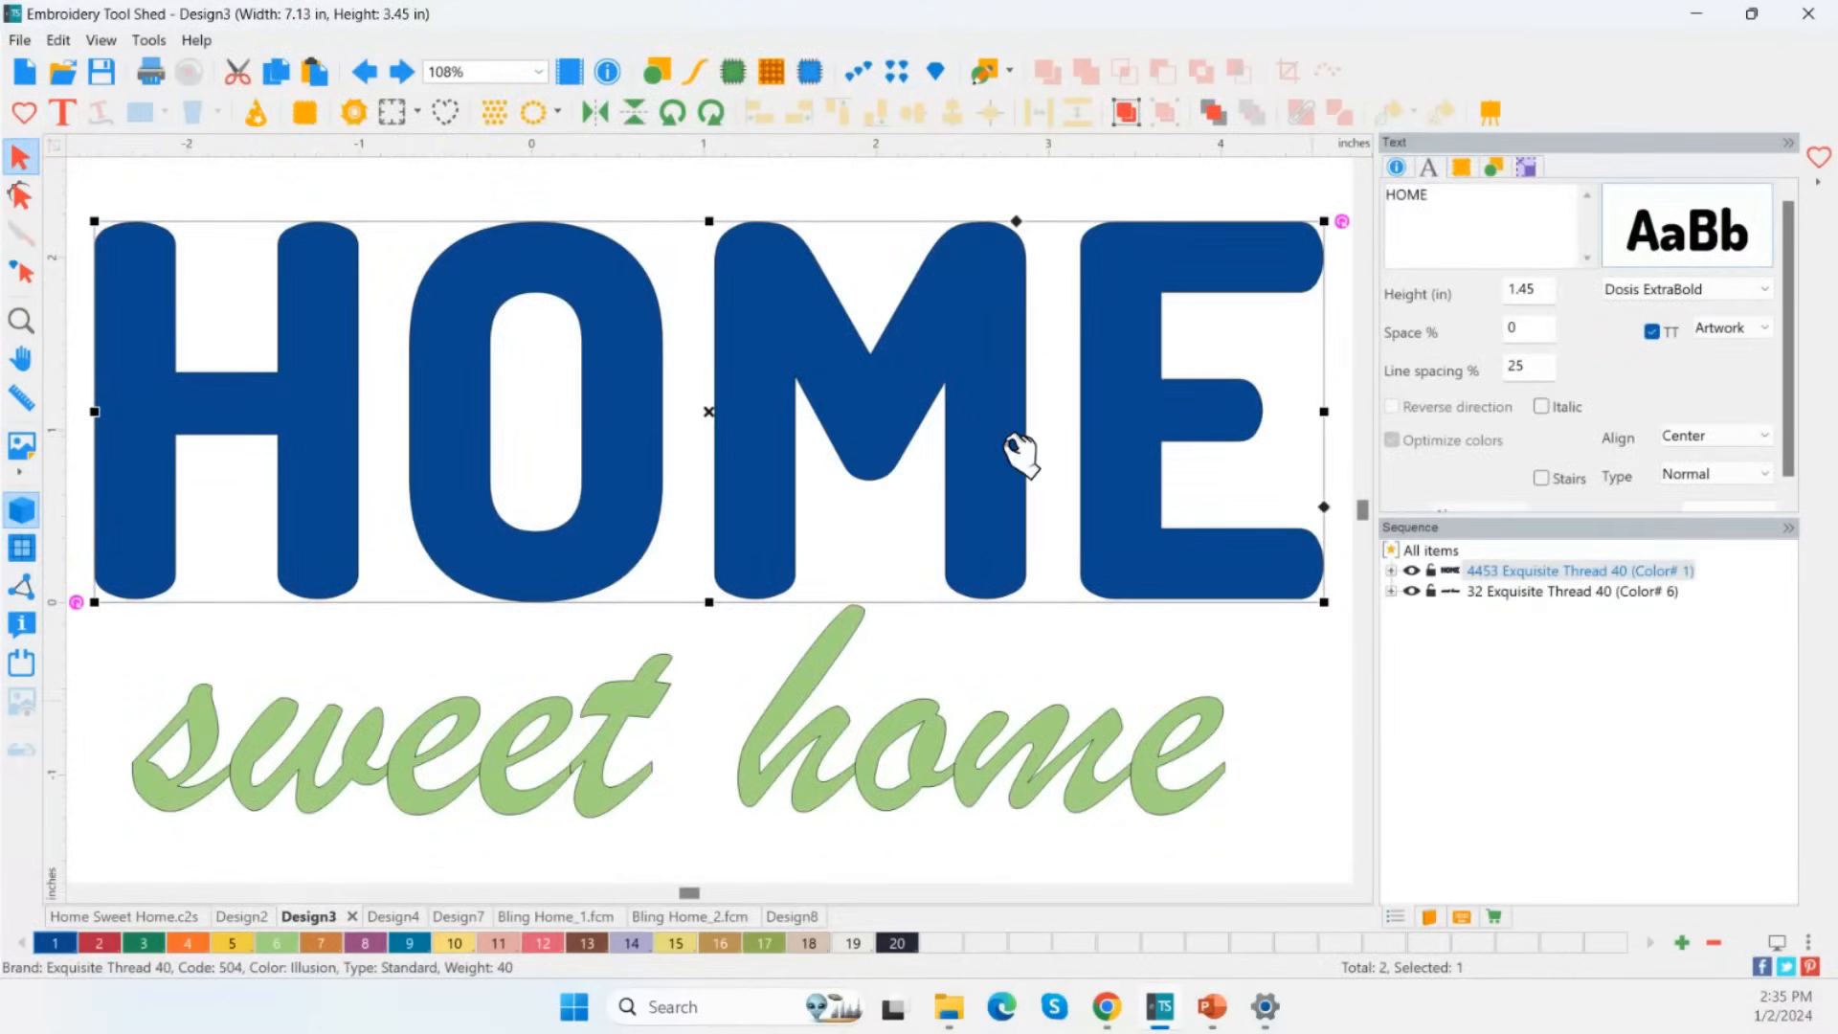
{"action": "left_click", "coordinate": [1391, 571]}
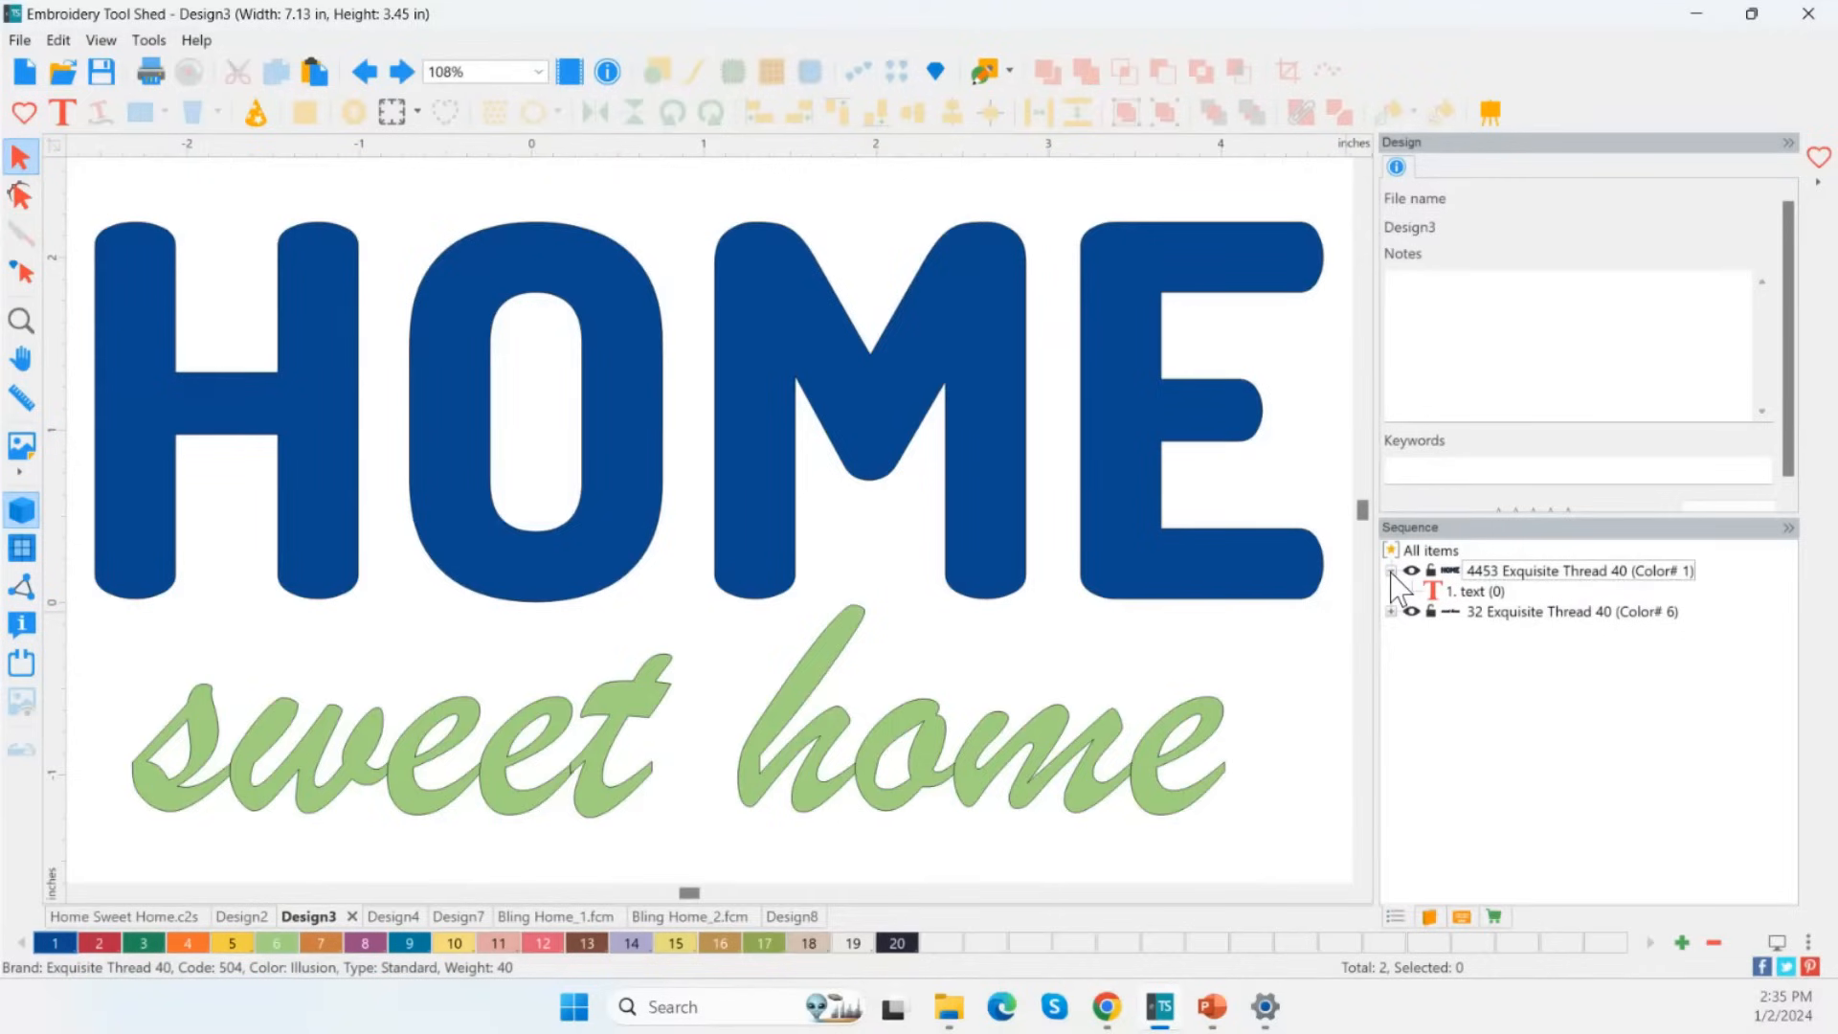
{"action": "left_click", "coordinate": [1474, 591]}
{"action": "left_click", "coordinate": [1481, 593]}
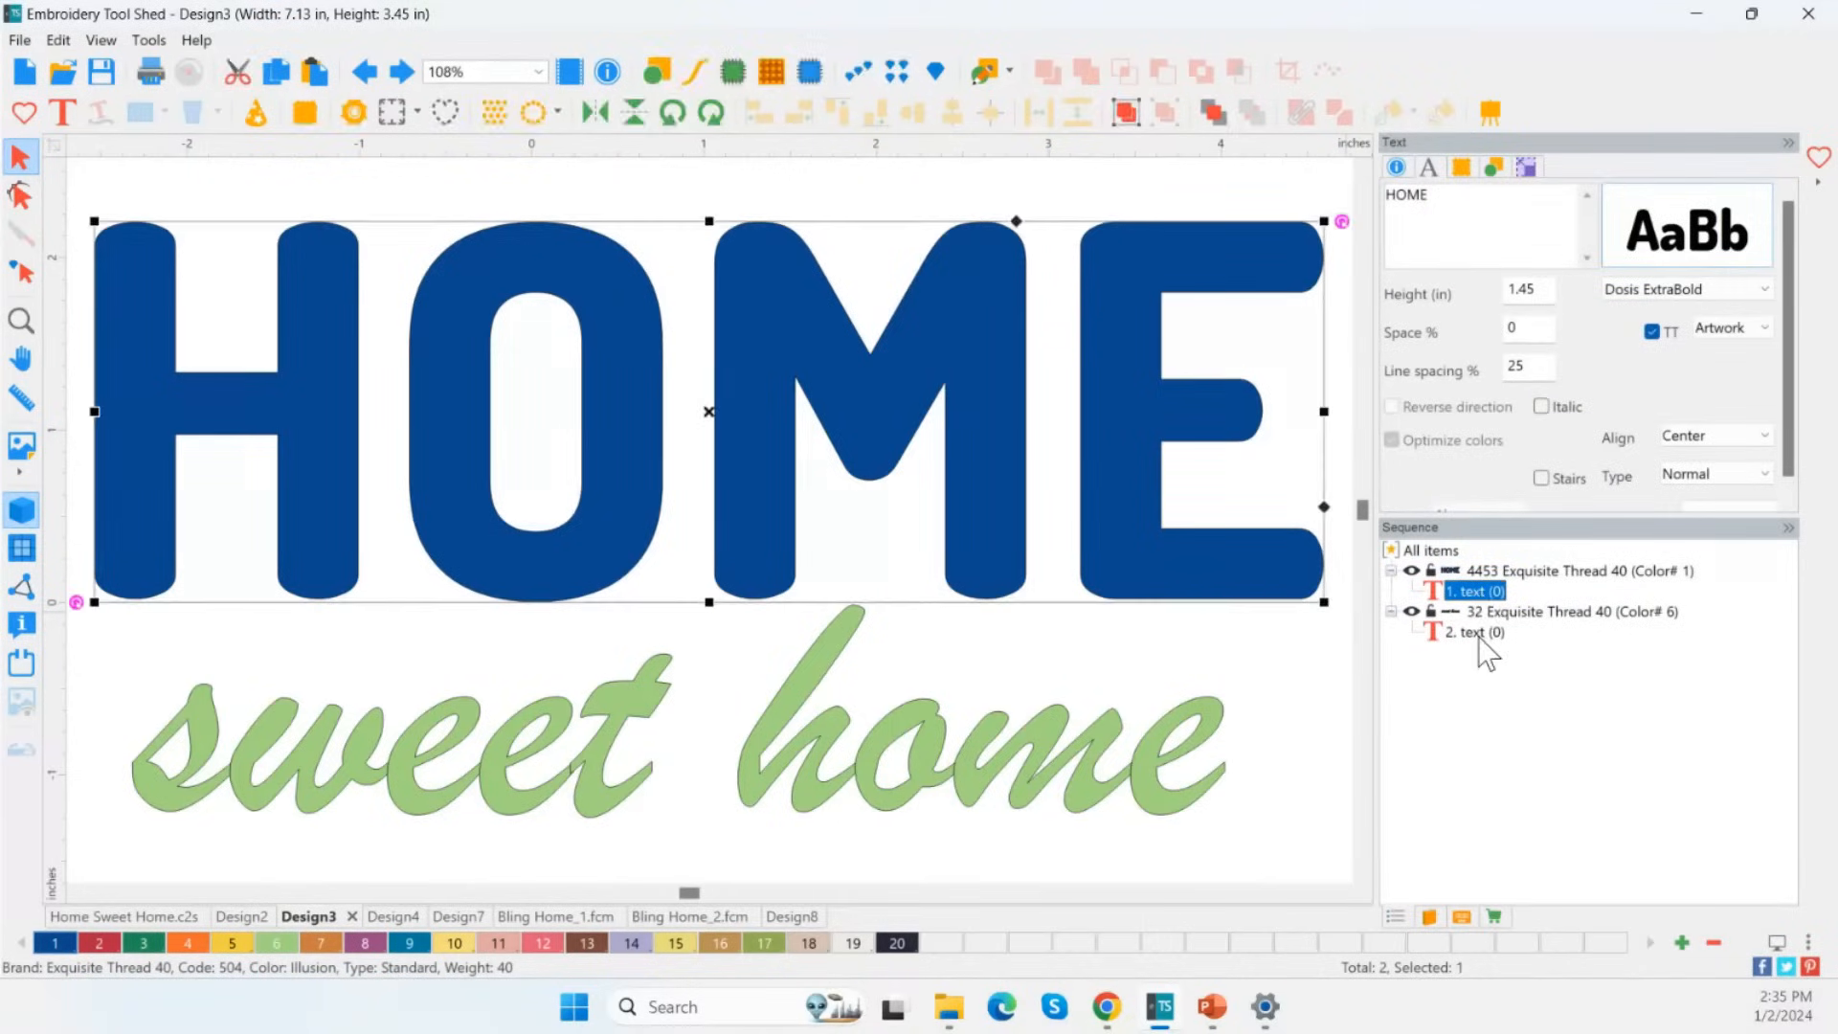
{"action": "left_click", "coordinate": [1477, 633]}
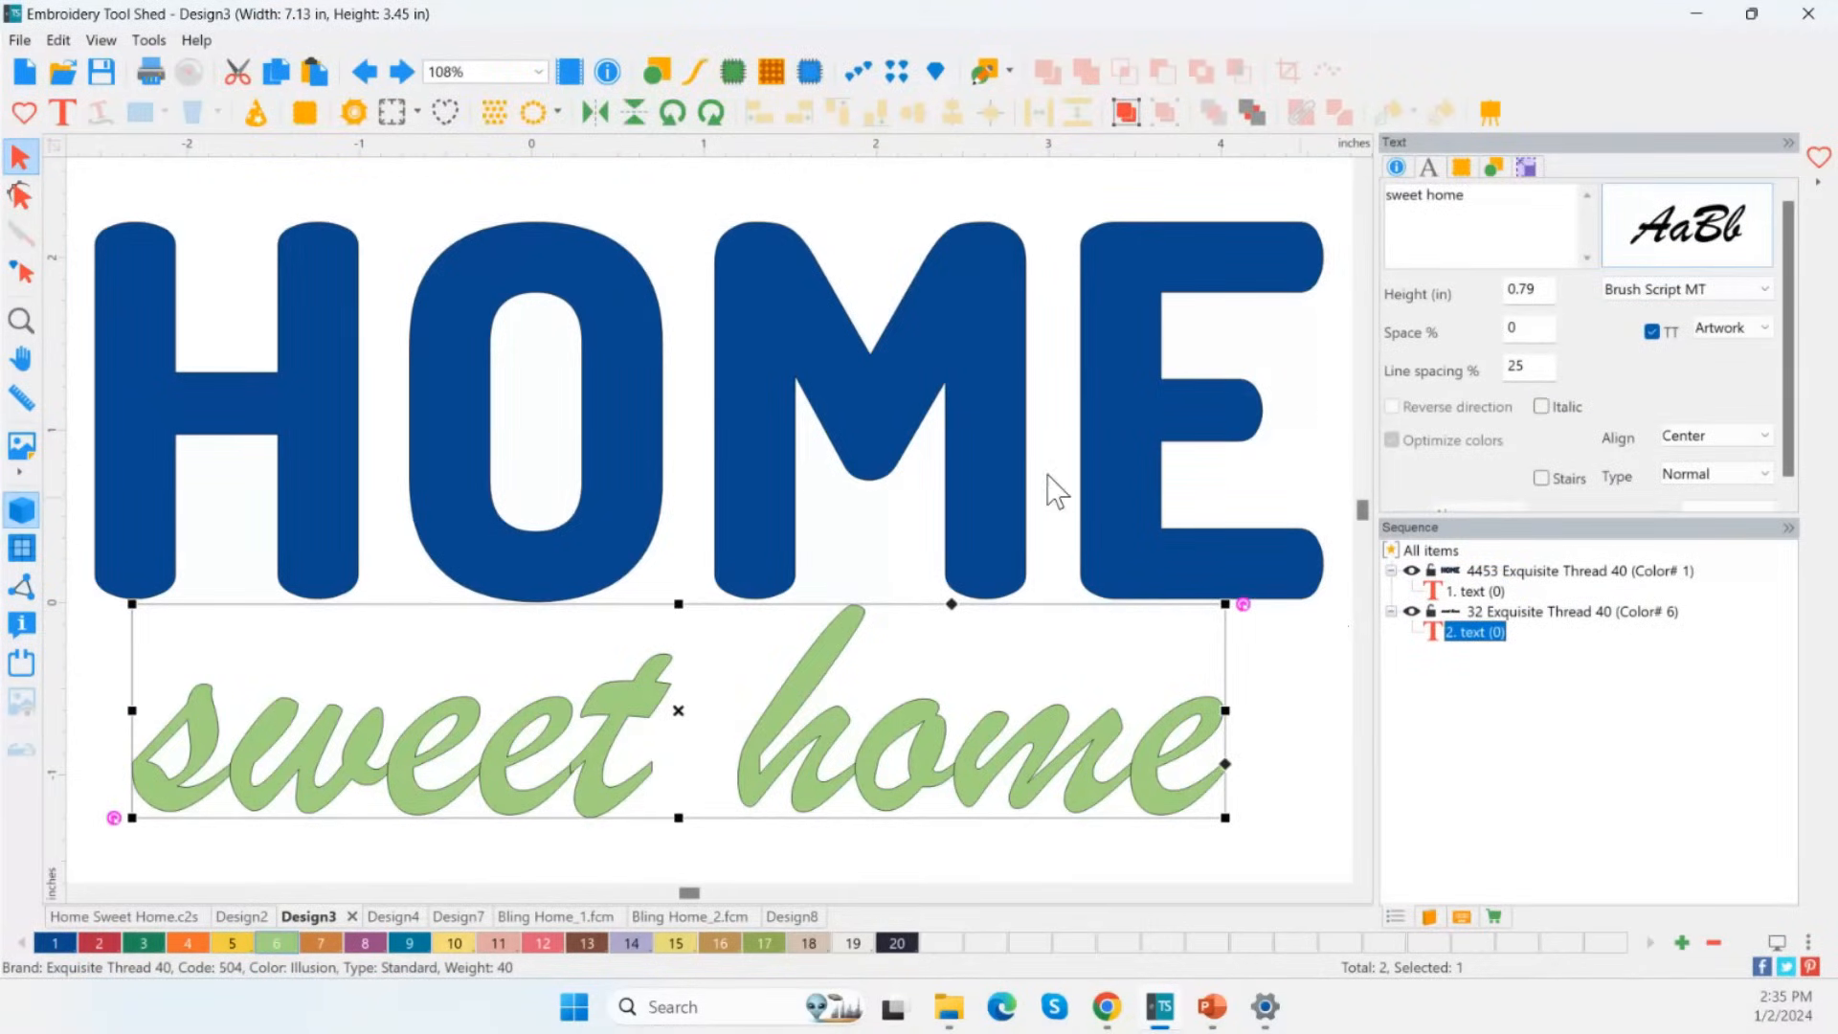
Change the wording of the HOME text object to Hello and apply it.
{"action": "left_click", "coordinate": [1482, 592]}
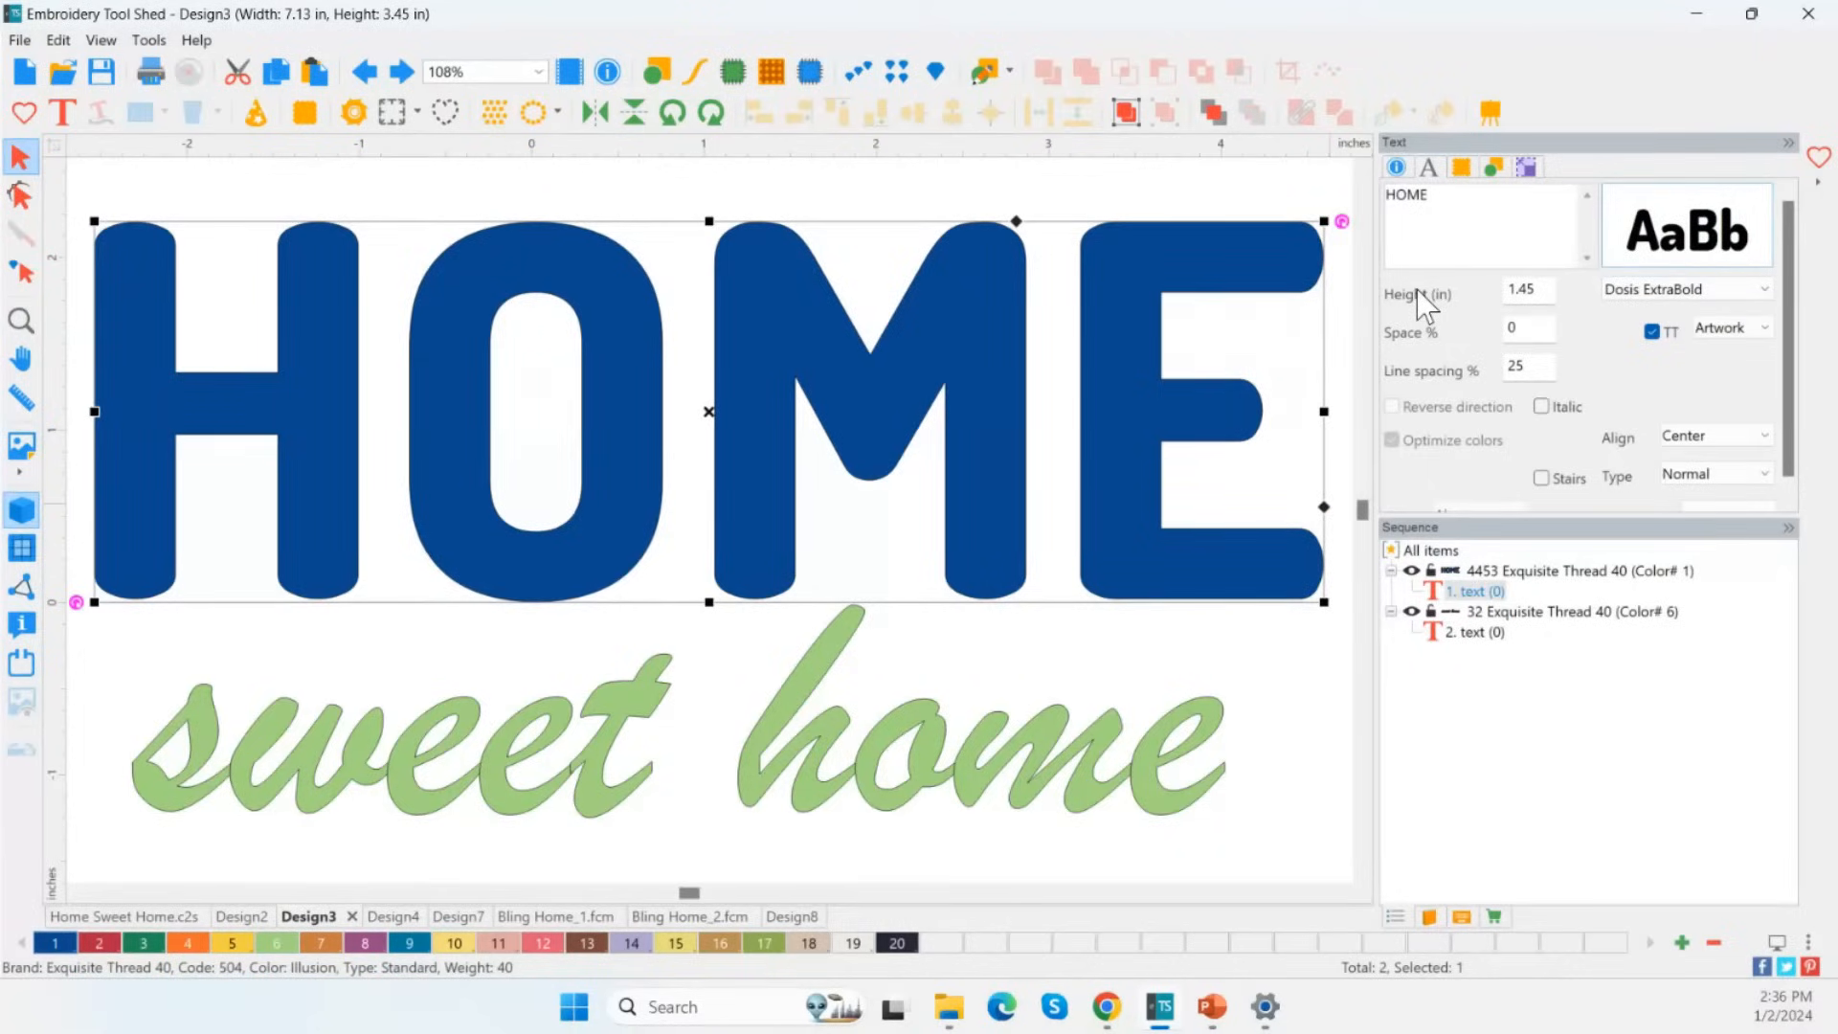
{"action": "double_click", "coordinate": [1404, 195]}
{"action": "type", "text": "Hwllo"}
{"action": "key", "text": "BackSpace"}
{"action": "key", "text": "BackSpace"}
{"action": "key", "text": "BackSpace"}
{"action": "key", "text": "BackSpace"}
{"action": "type", "text": "ello"}
{"action": "scroll", "coordinate": [1682, 345], "scroll_direction": "down", "scroll_amount": 1}
{"action": "left_click", "coordinate": [1728, 499]}
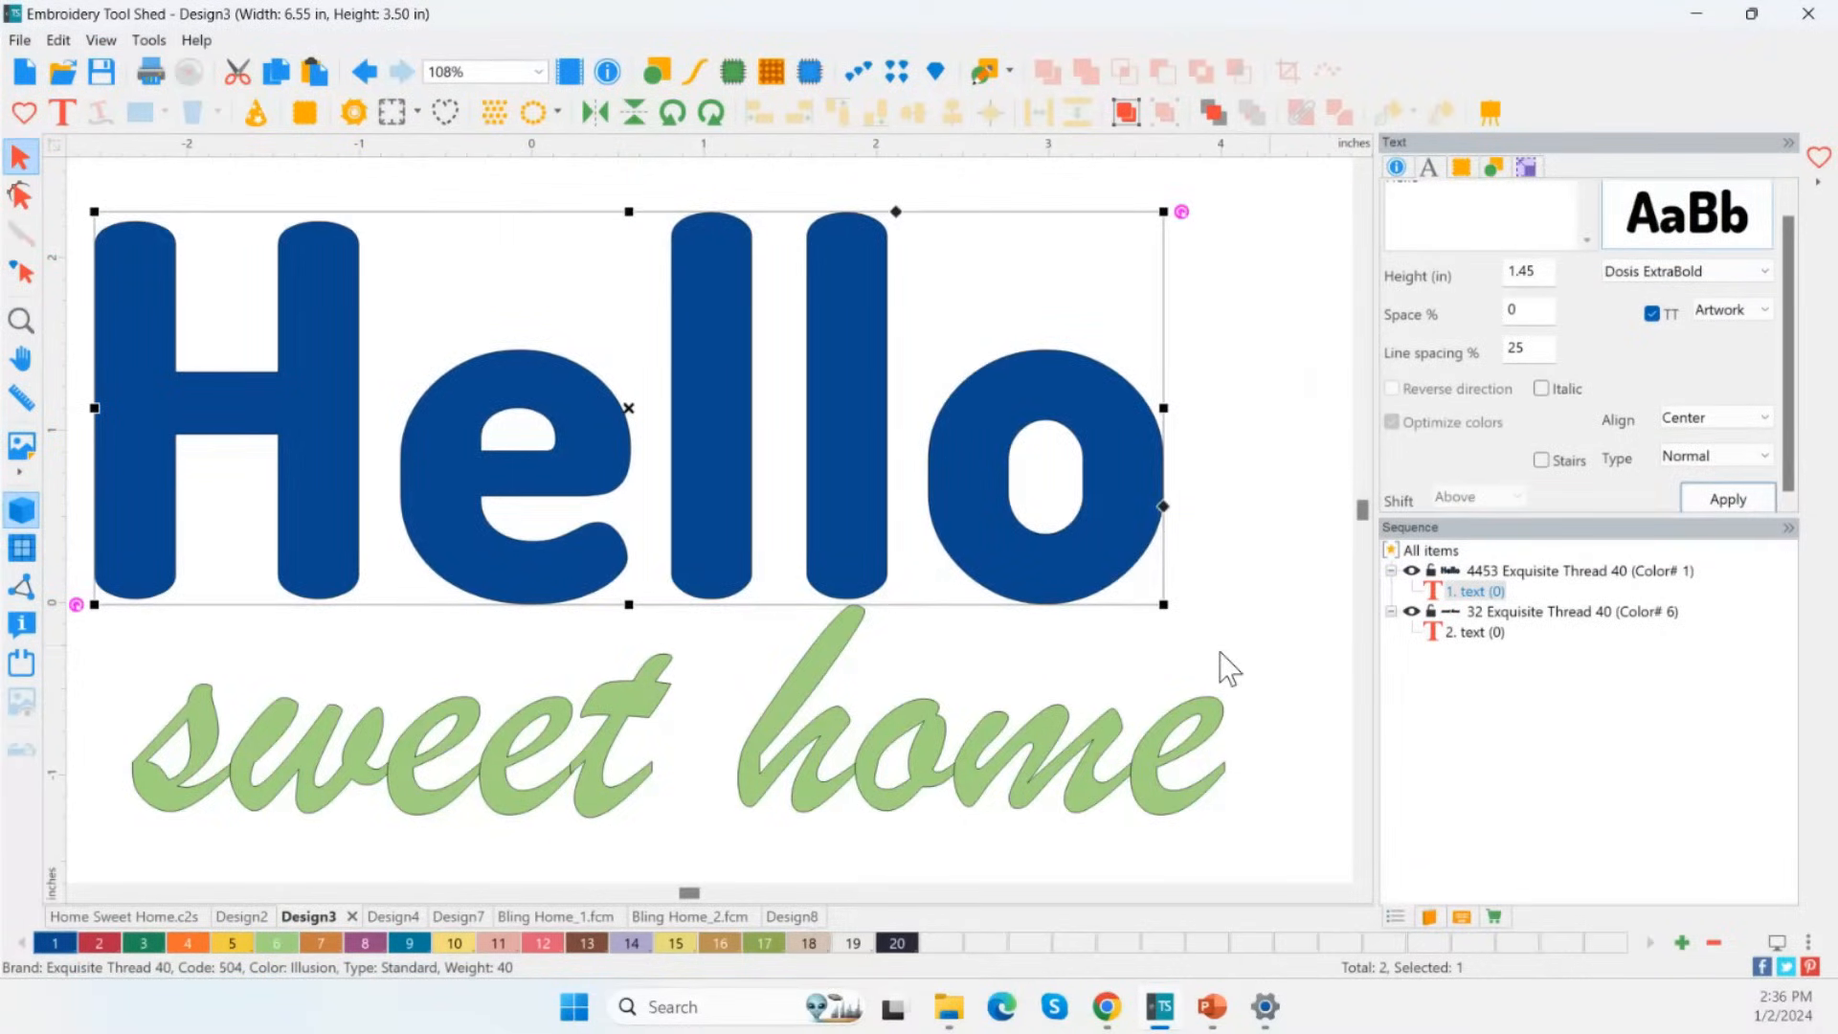
Change the wording of the Hello text object back to HOME and apply it.
{"action": "left_click", "coordinate": [1455, 216]}
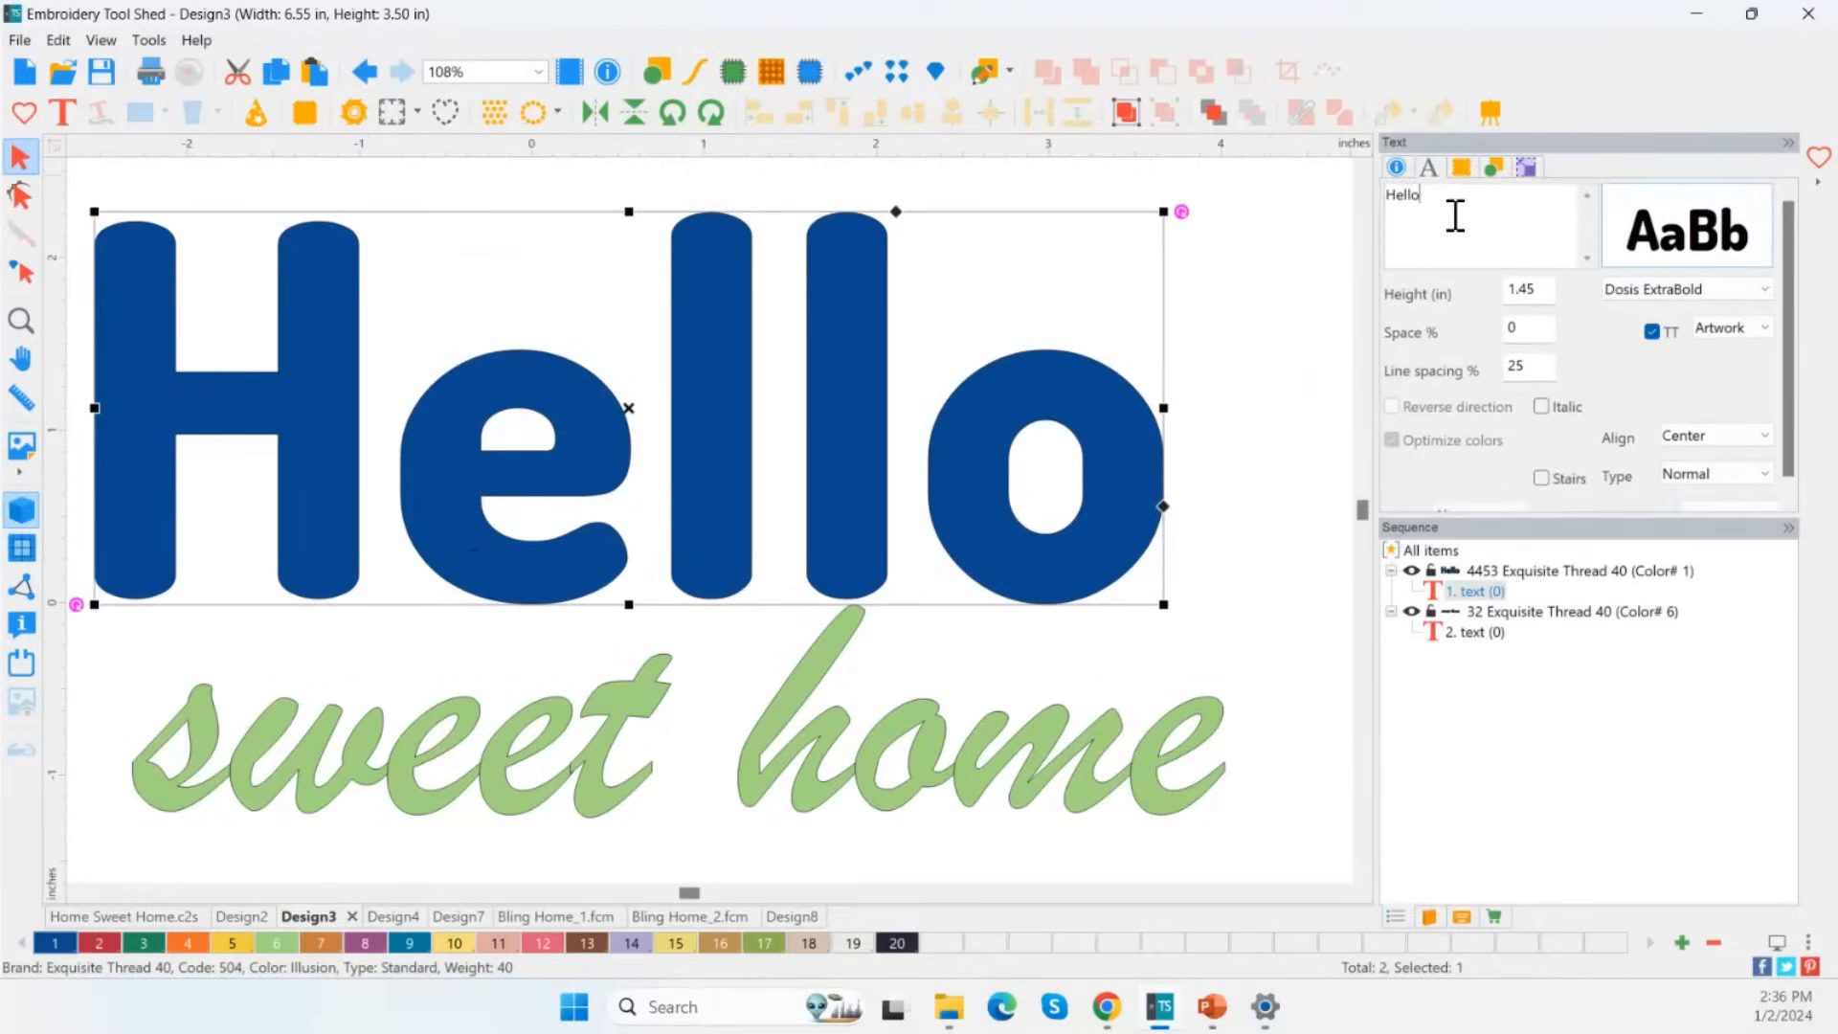
{"action": "key", "text": "BackSpace"}
{"action": "key", "text": "BackSpace"}
{"action": "key", "text": "BackSpace"}
{"action": "key", "text": "BackSpace"}
{"action": "type", "text": "OME"}
{"action": "left_click", "coordinate": [1708, 504]}
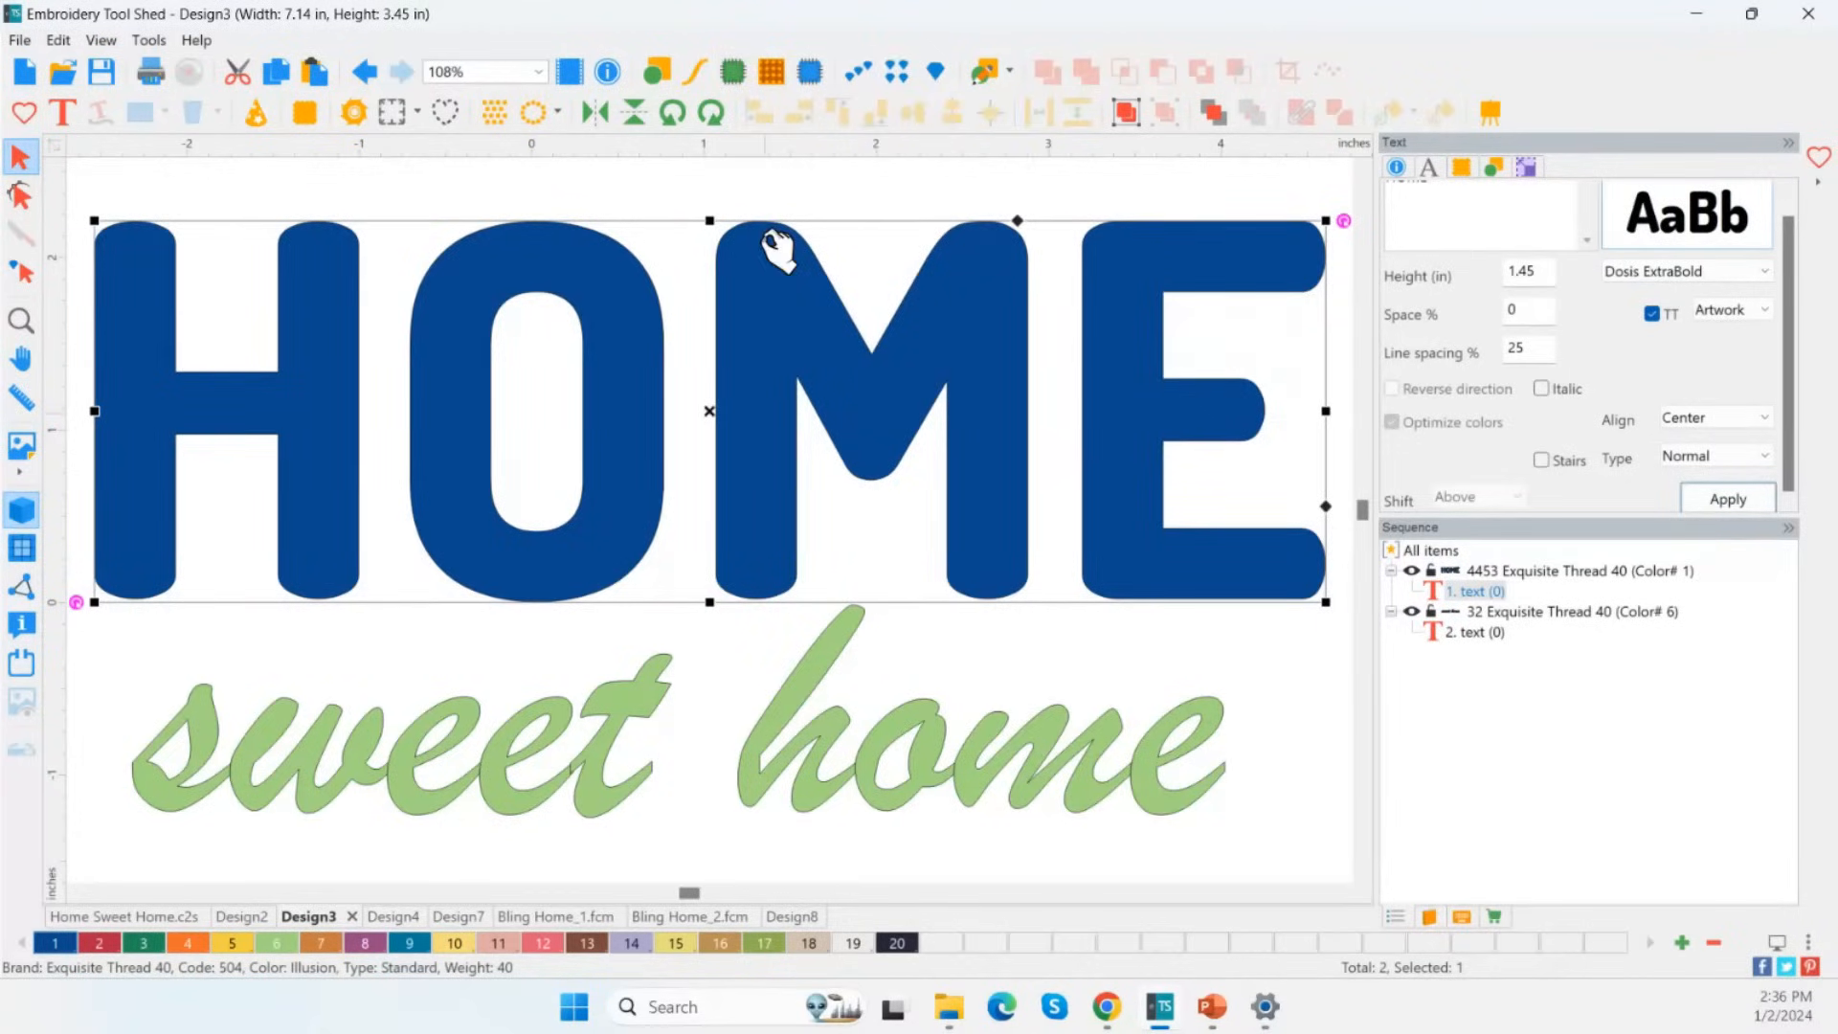
Convert the HOME text to applique and expand the H, O and M letter groups in the sequence.
{"action": "left_click", "coordinate": [734, 72]}
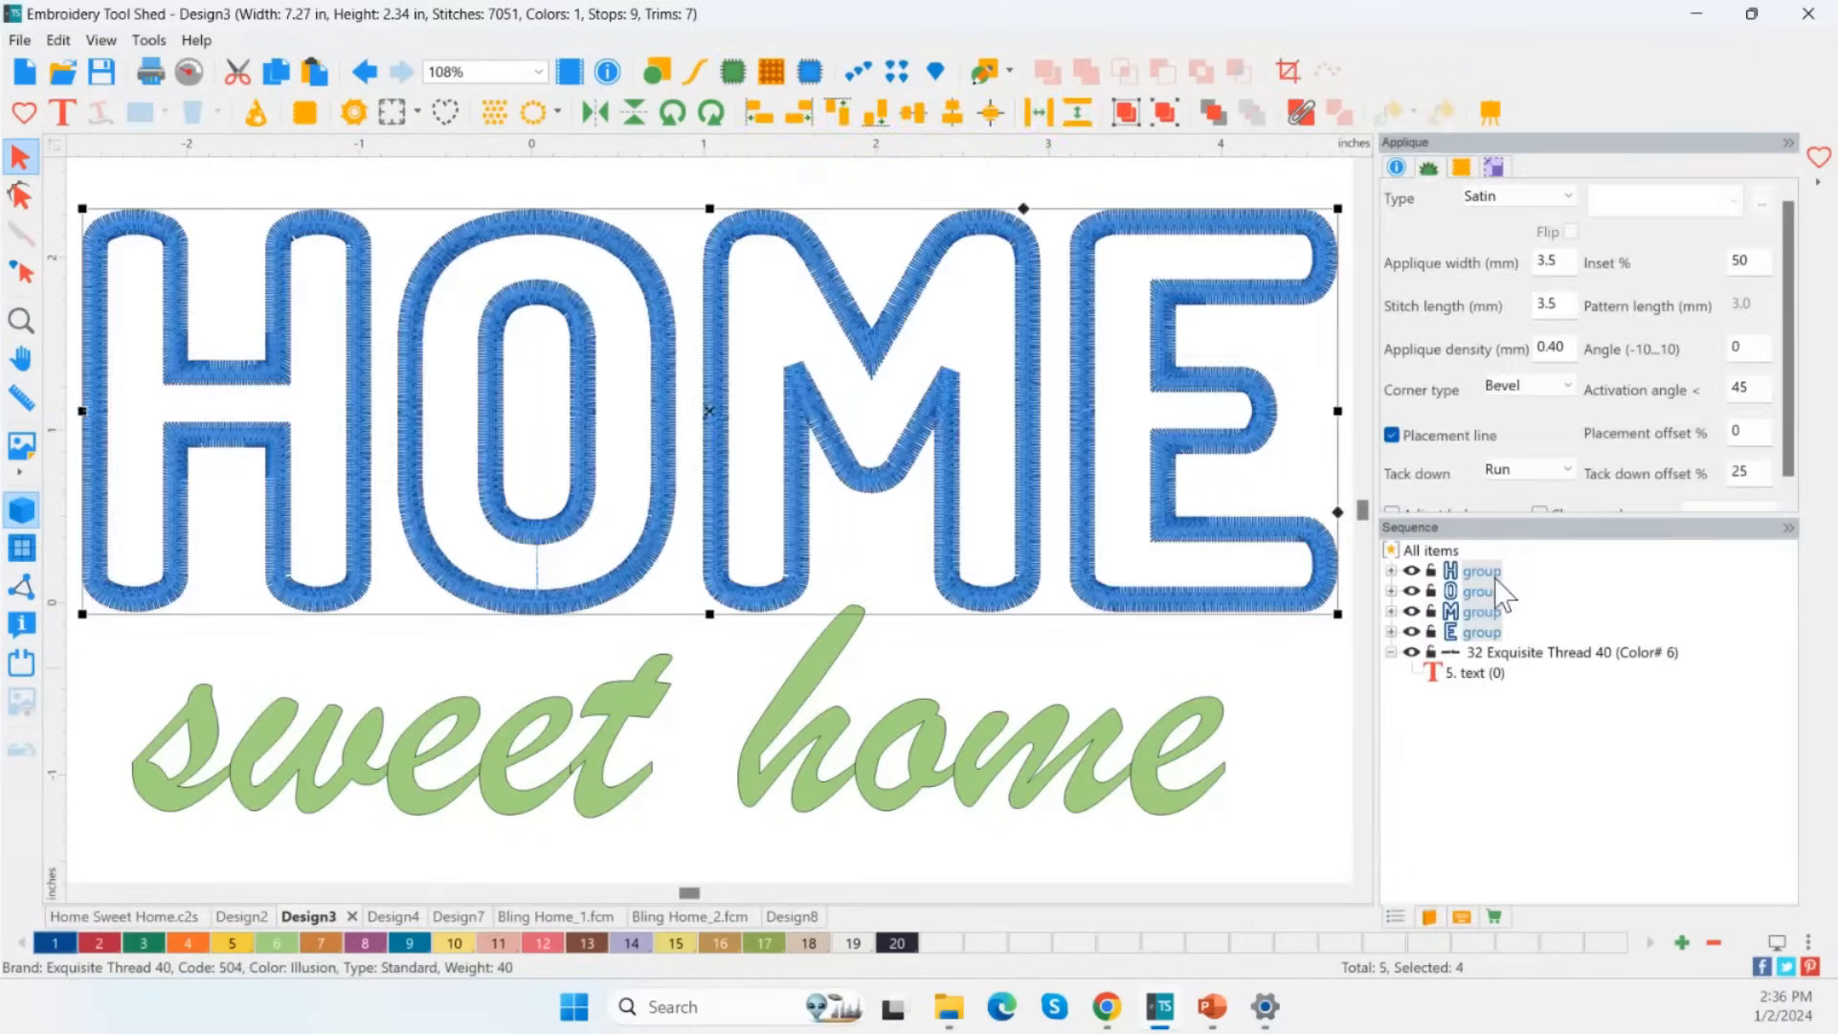
{"action": "left_click", "coordinate": [1494, 573]}
{"action": "left_click", "coordinate": [1392, 572]}
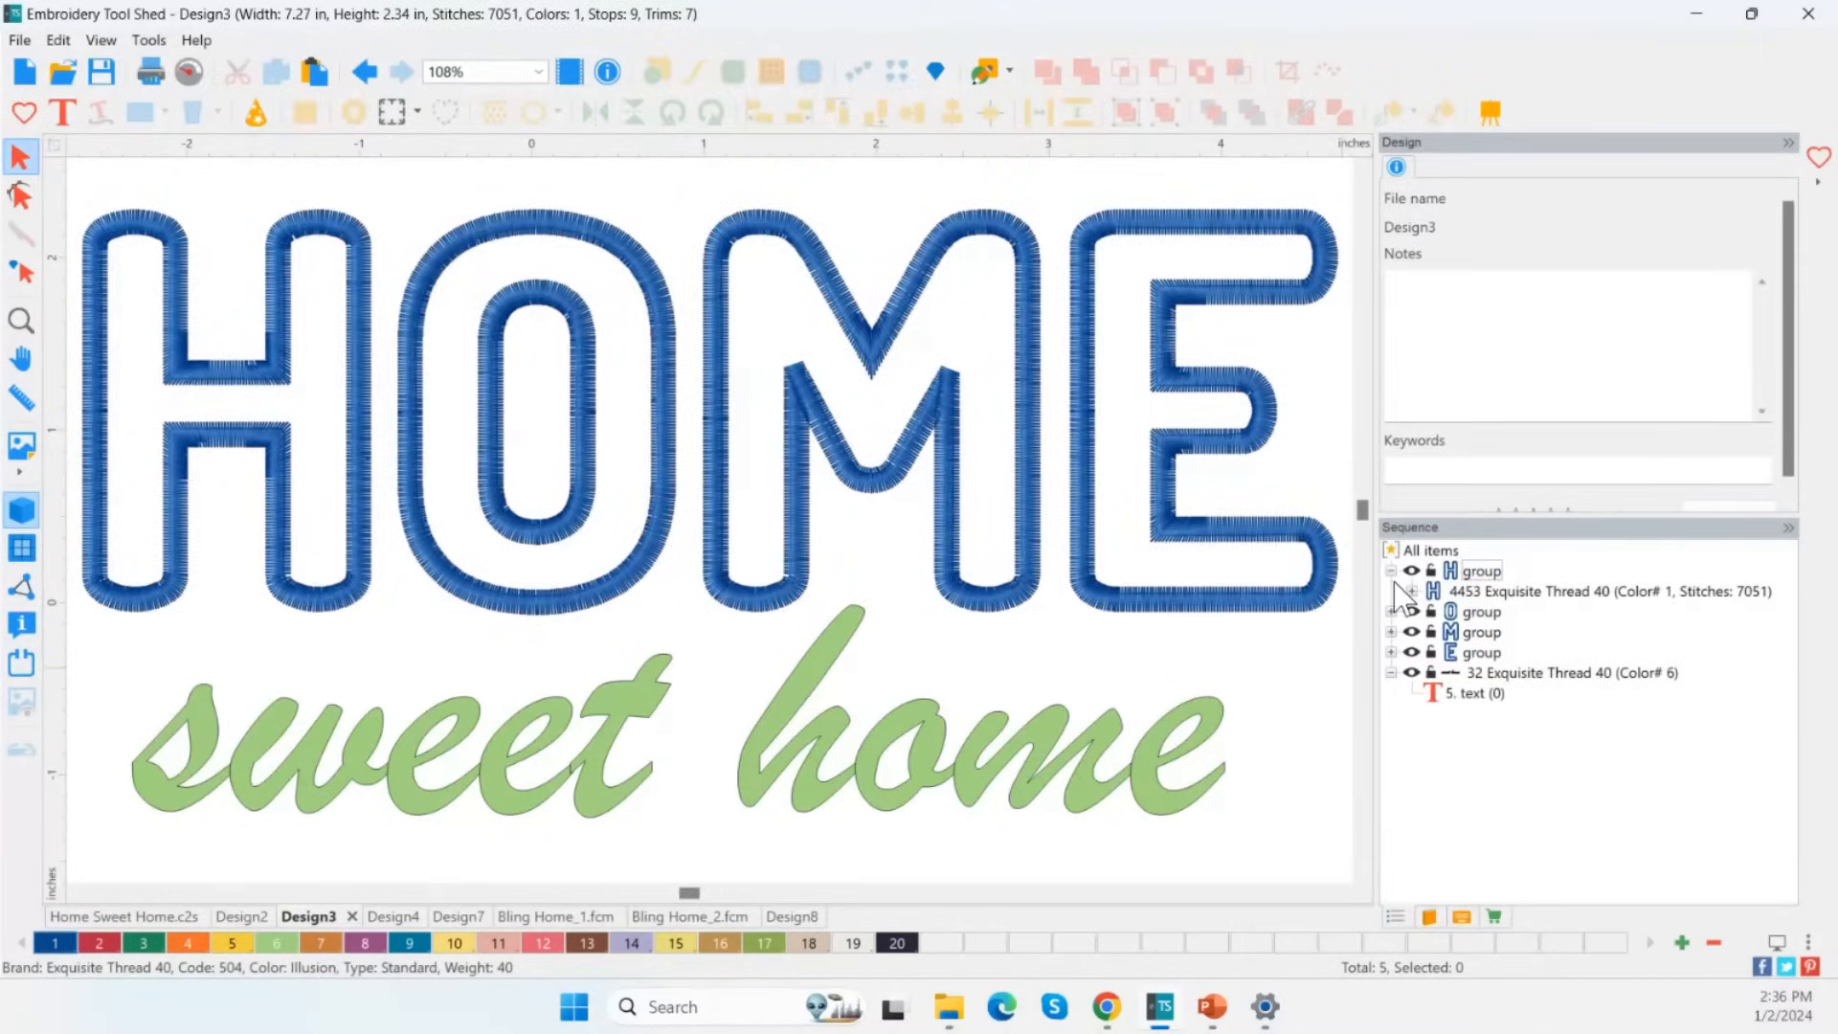
{"action": "left_click", "coordinate": [1413, 591]}
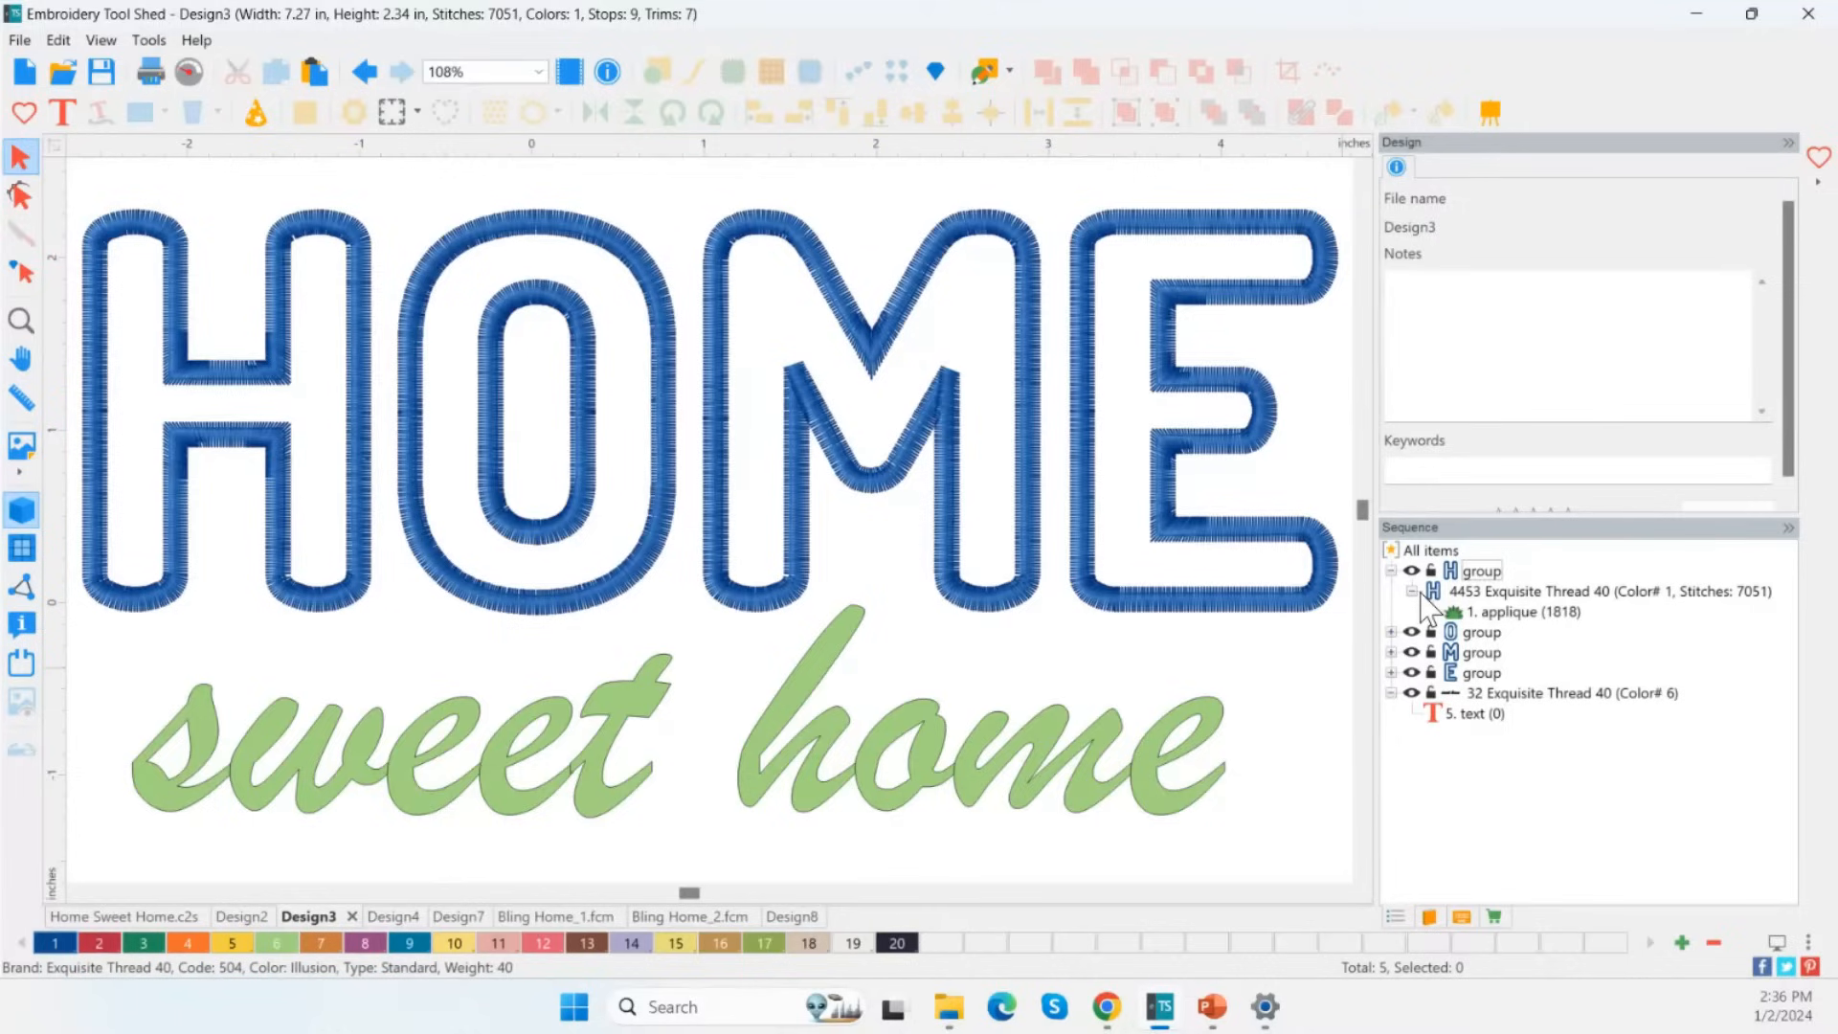
{"action": "left_click", "coordinate": [1392, 632]}
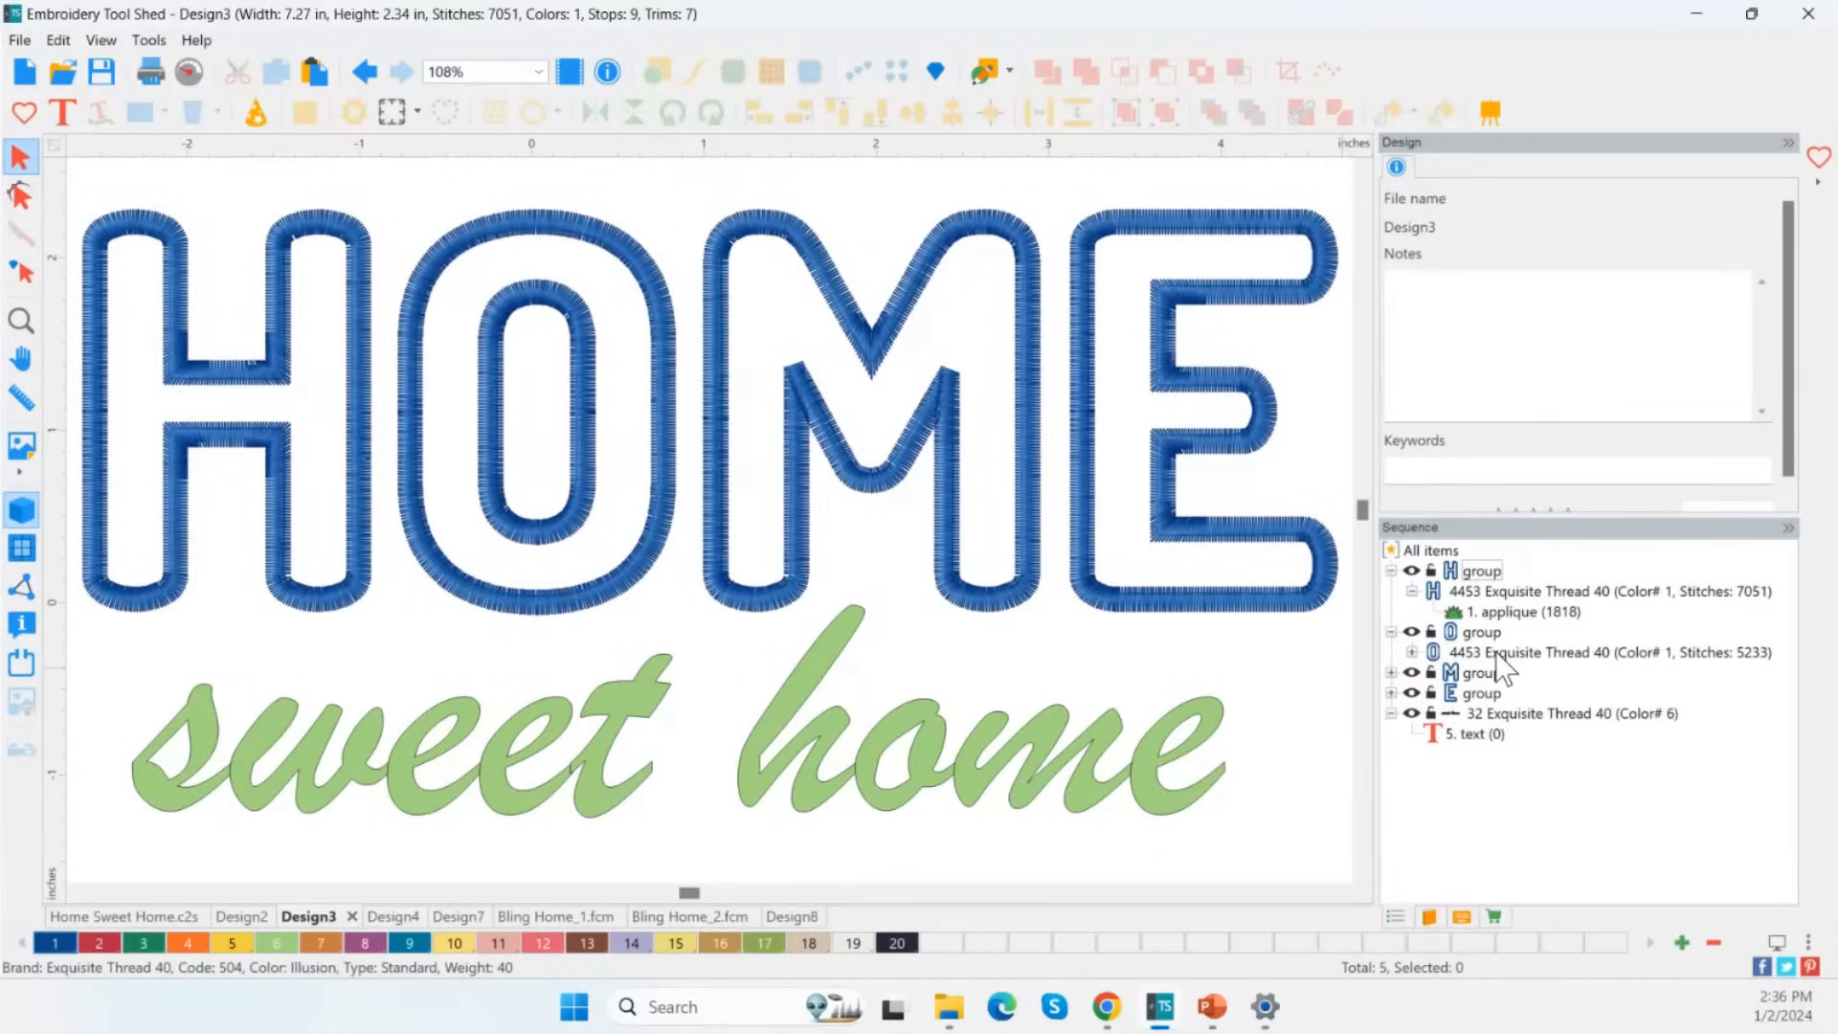
{"action": "left_click", "coordinate": [1412, 652]}
{"action": "left_click", "coordinate": [1513, 673]}
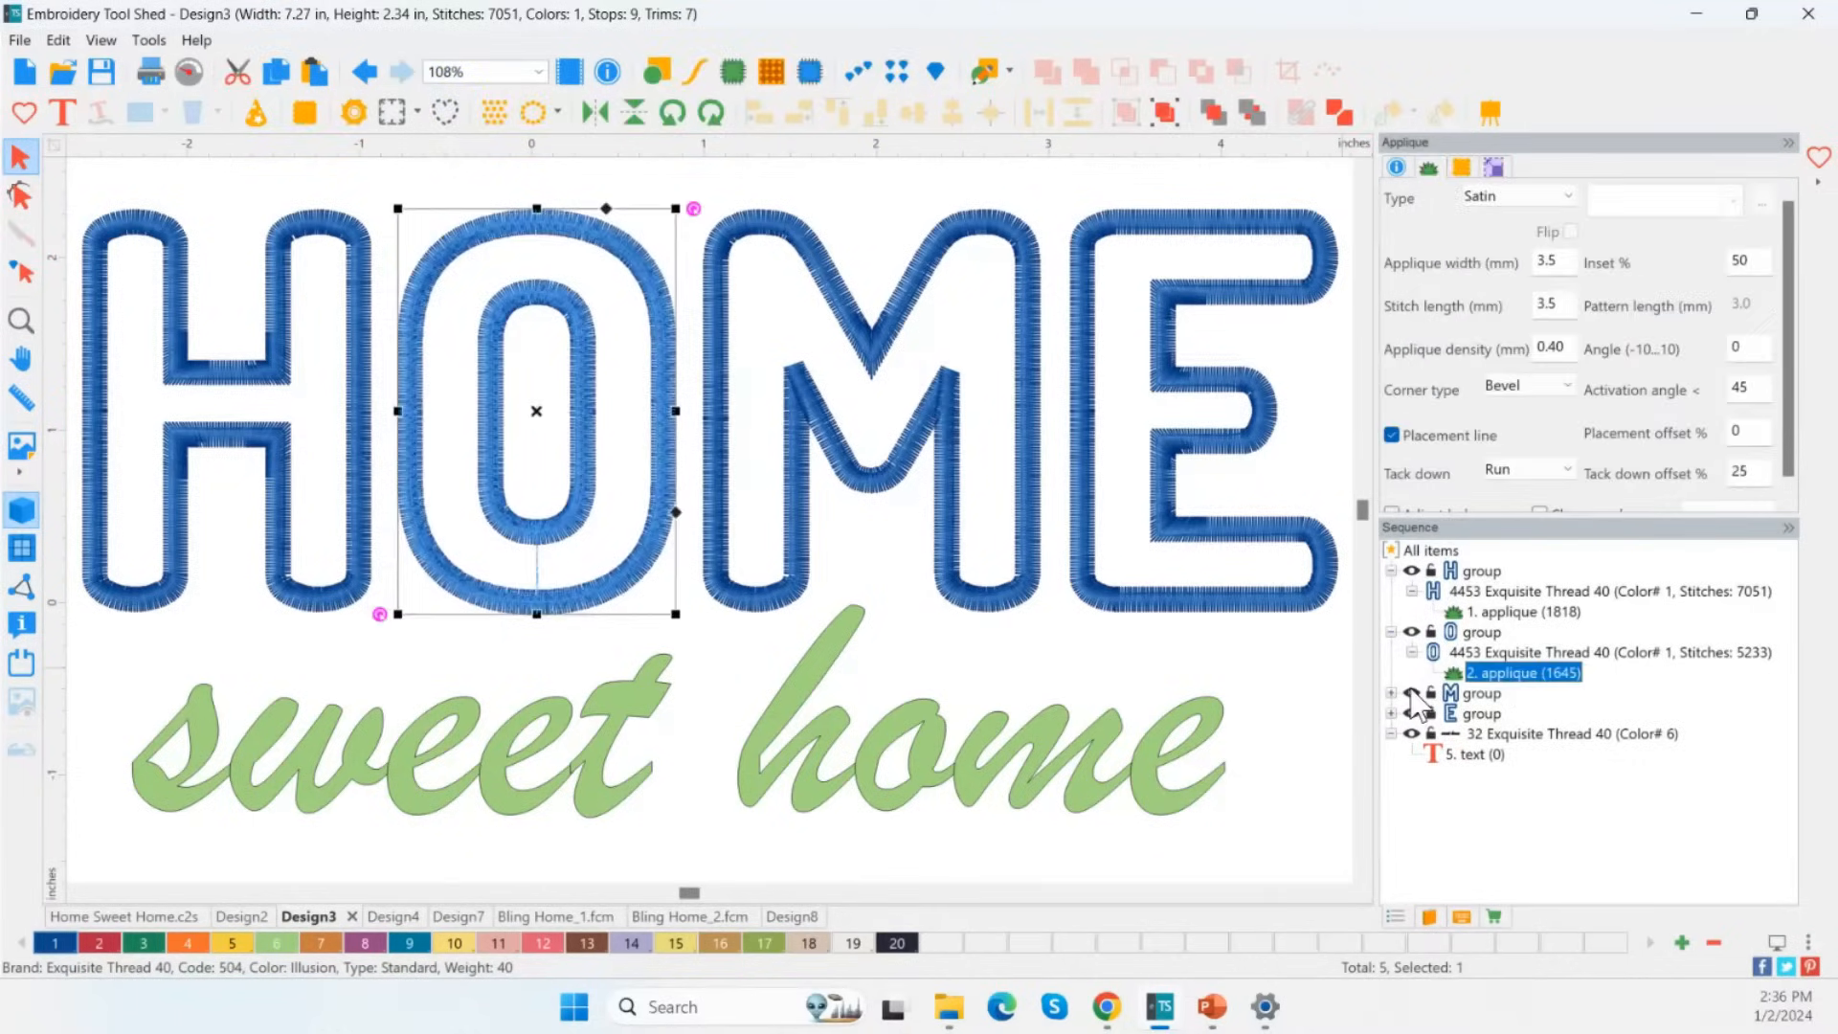
{"action": "left_click", "coordinate": [1392, 694]}
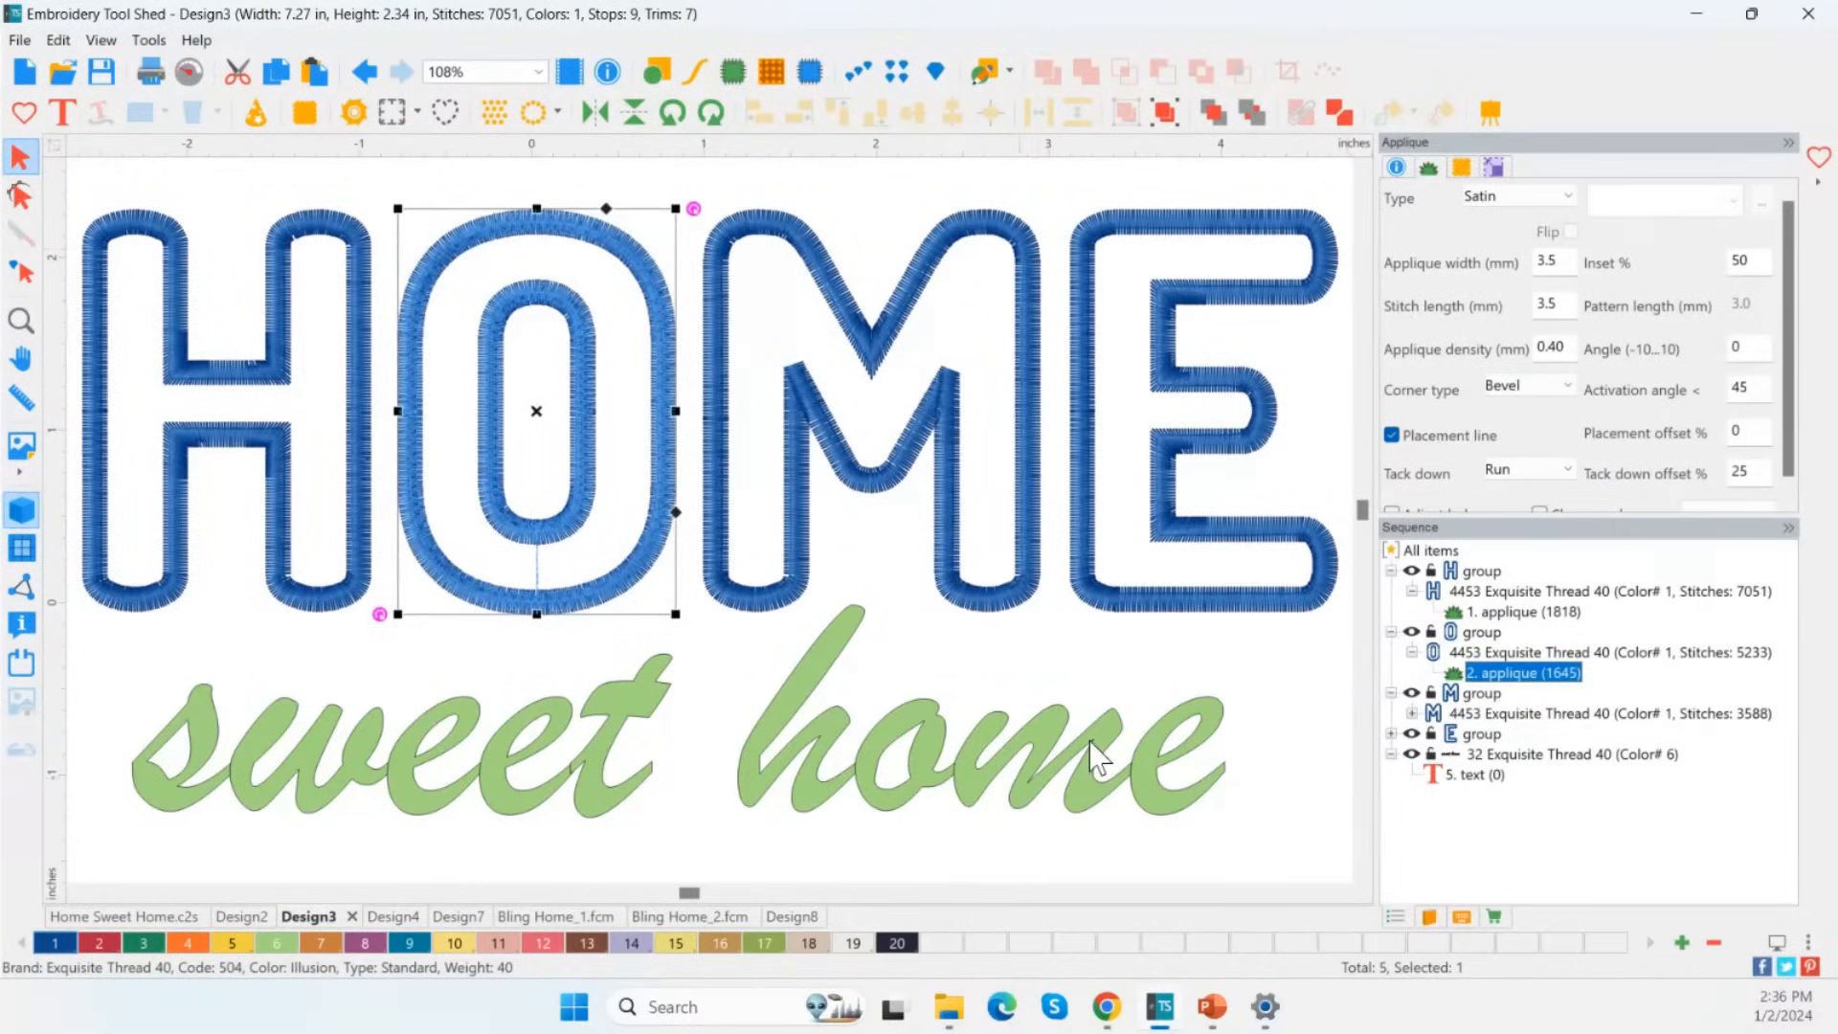
Select the sweet home text object and highlight its editable wording in the text properties.
{"action": "left_click", "coordinate": [858, 810]}
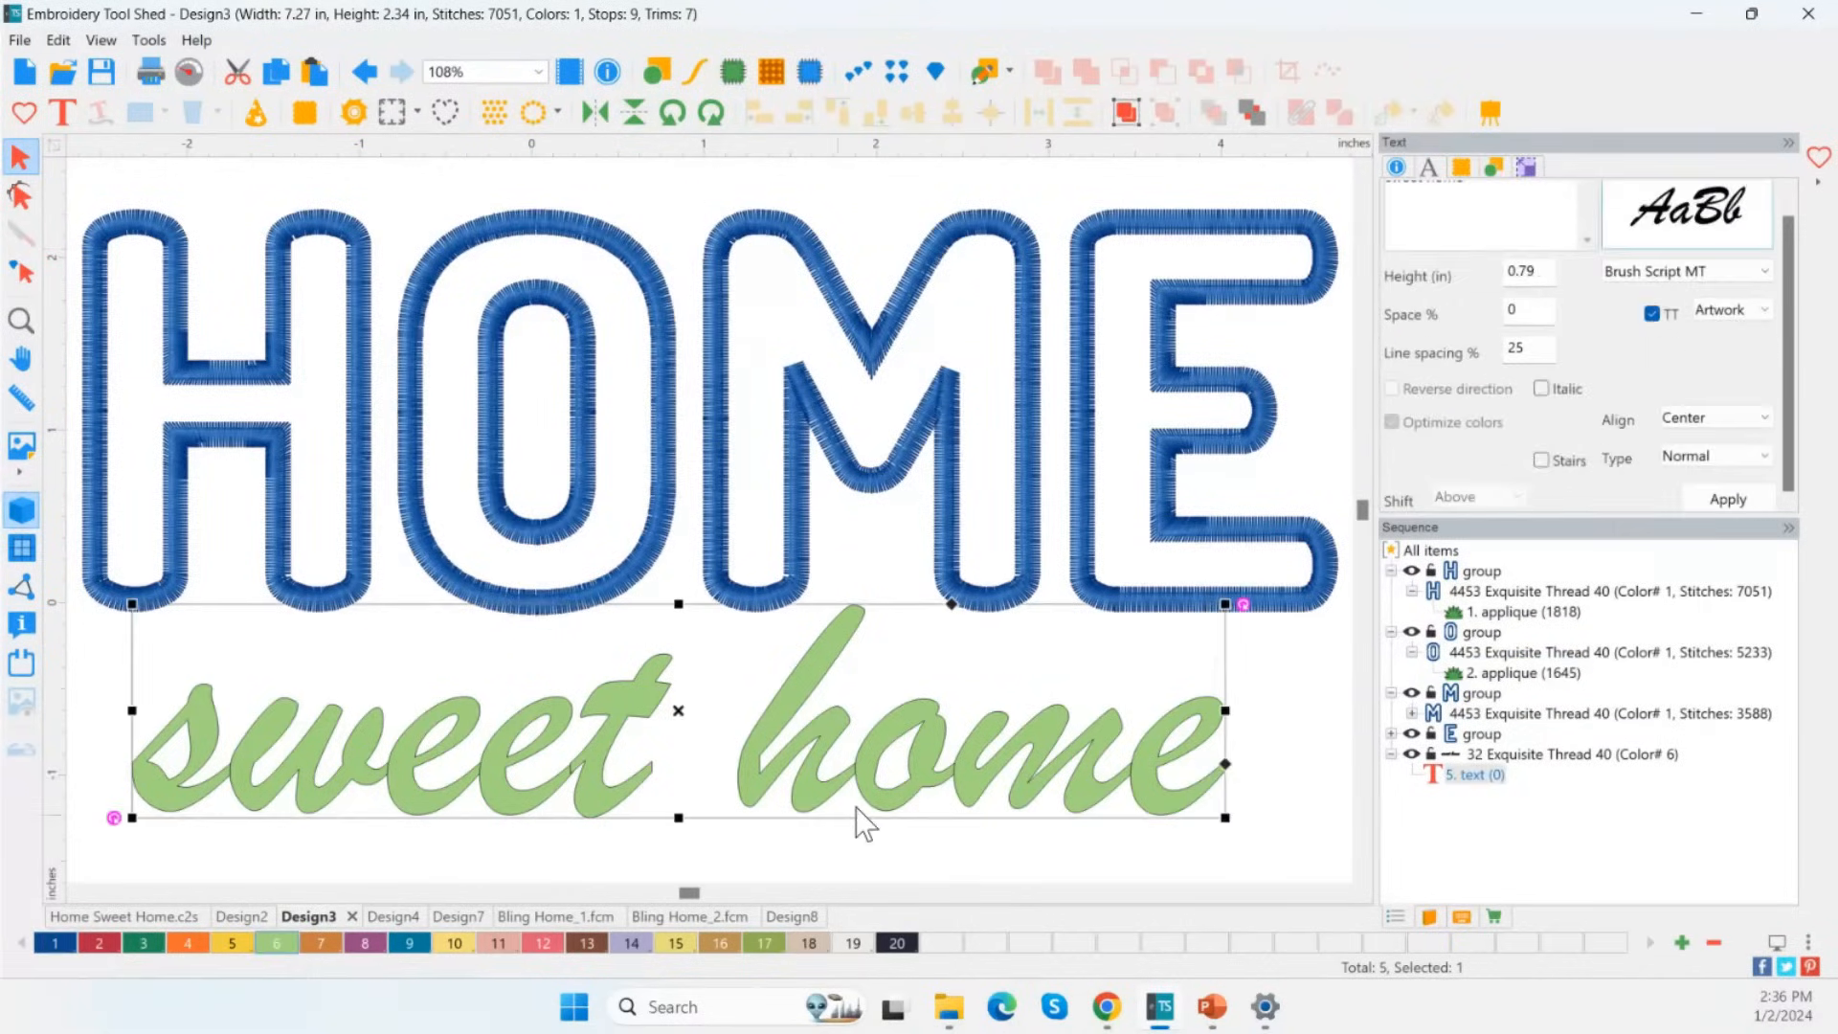
{"action": "left_click", "coordinate": [1471, 777]}
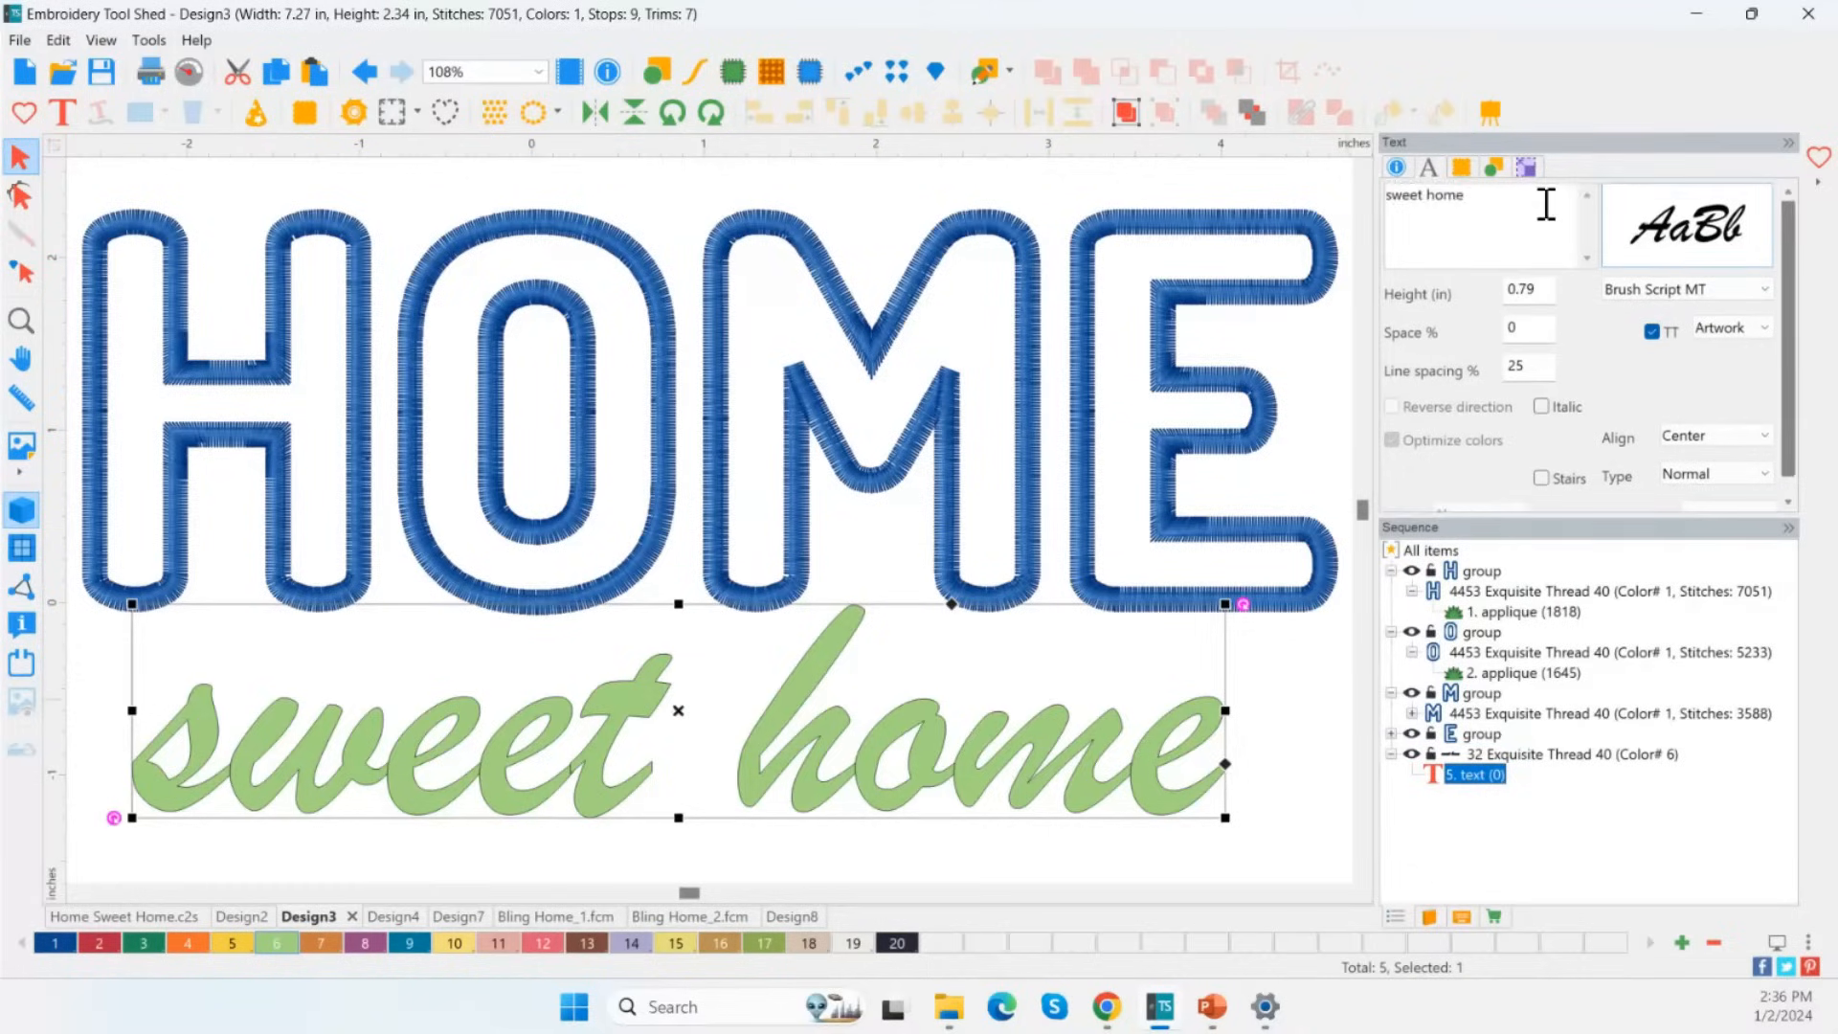
{"action": "left_click", "coordinate": [1505, 211]}
{"action": "left_click_drag", "start_coordinate": [1505, 210], "coordinate": [1337, 244]}
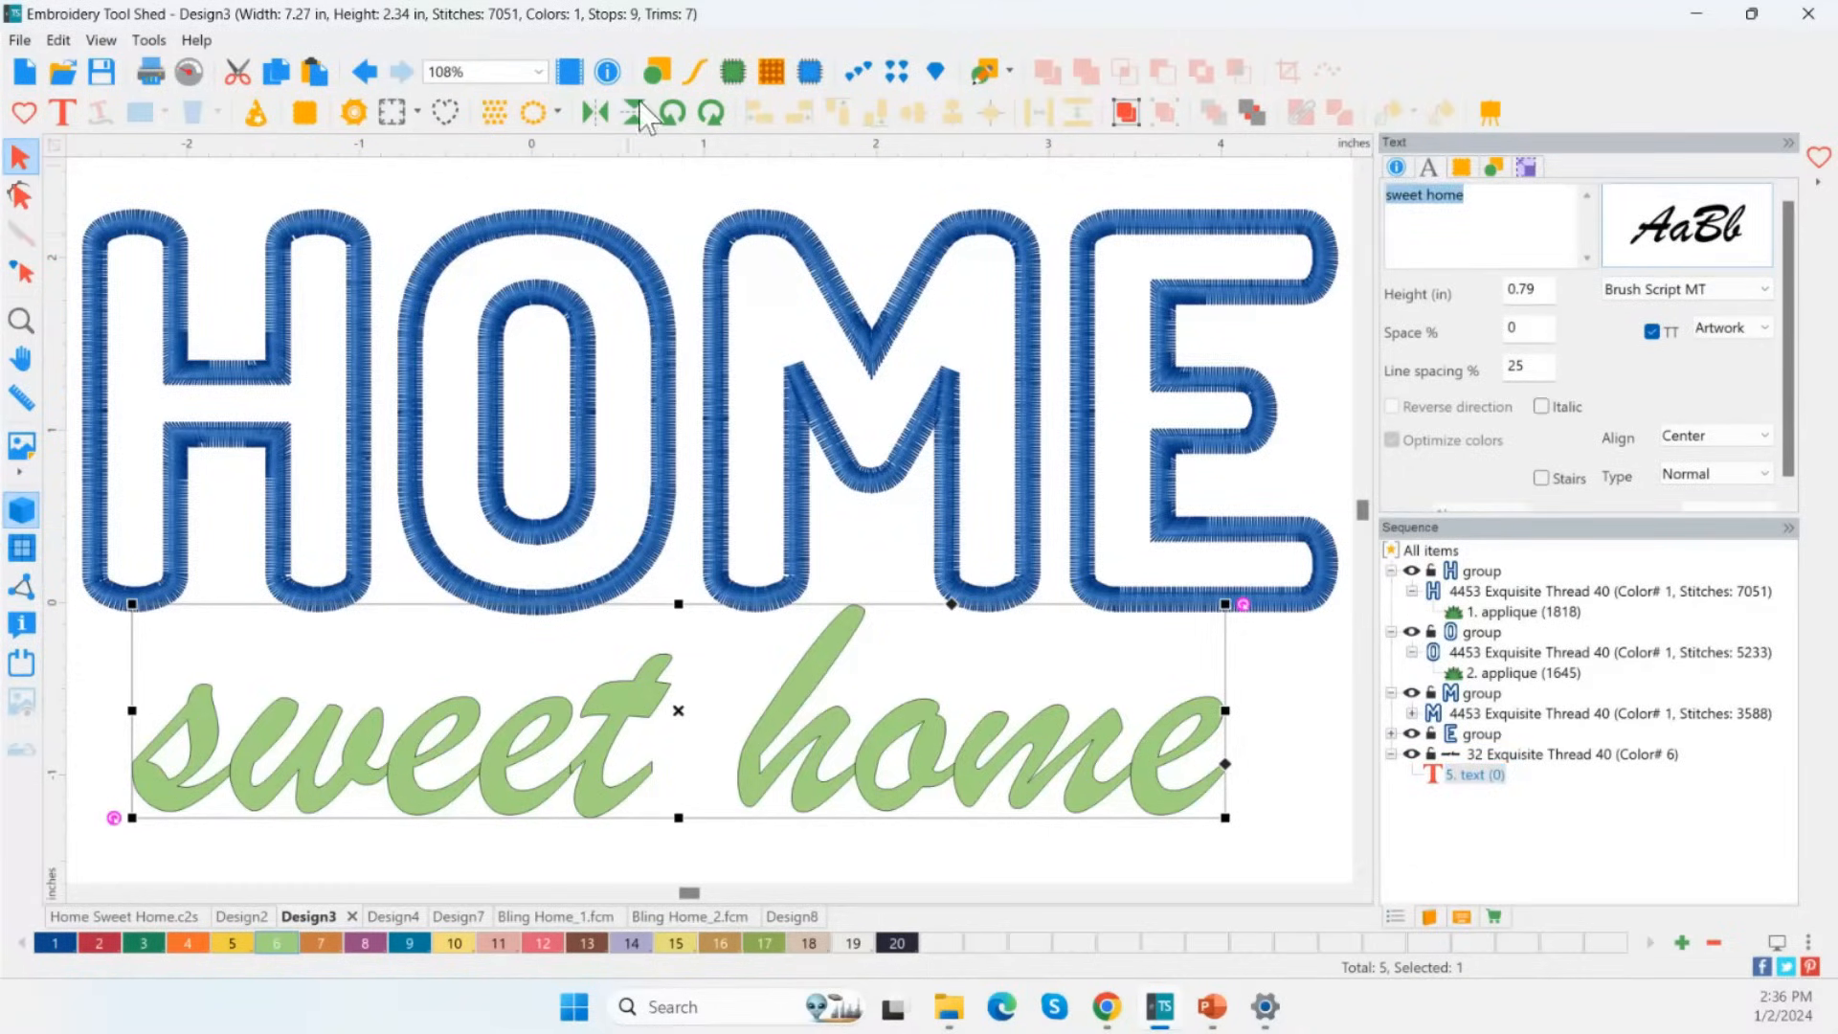
Undo the applique conversion of the HOME letters.
{"action": "left_click", "coordinate": [585, 221]}
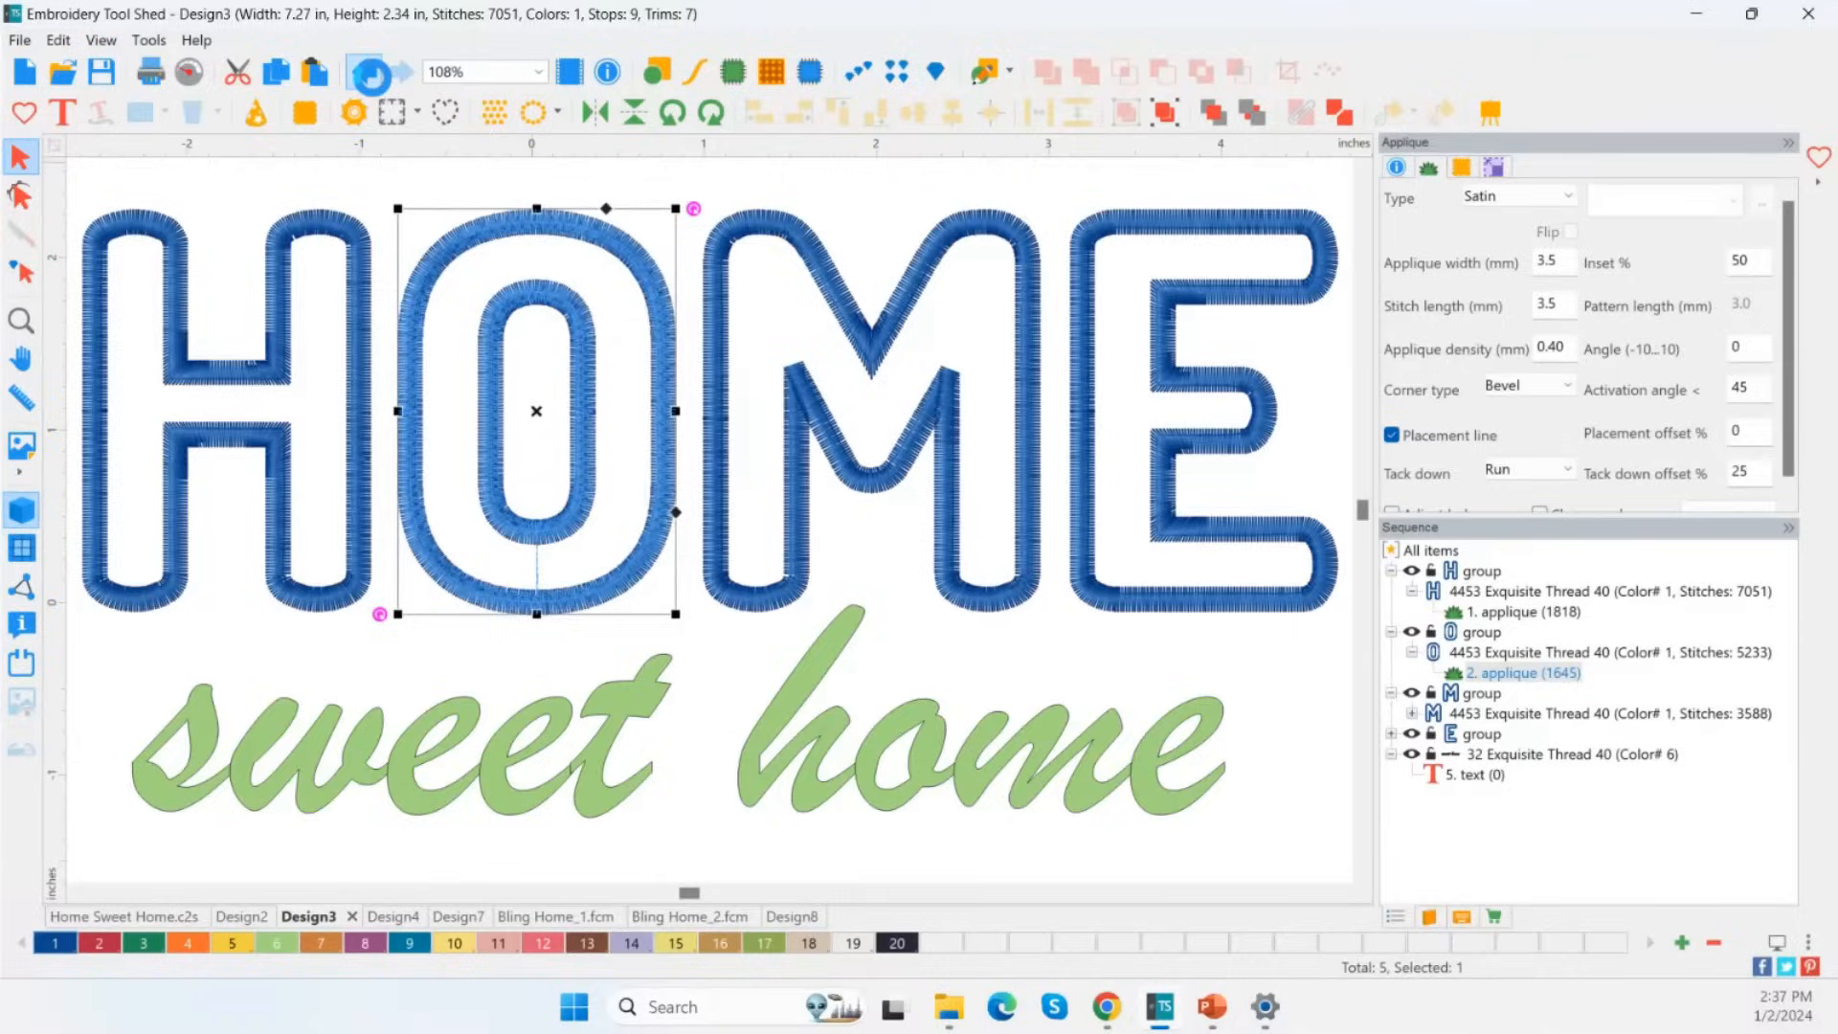
{"action": "left_click", "coordinate": [368, 75]}
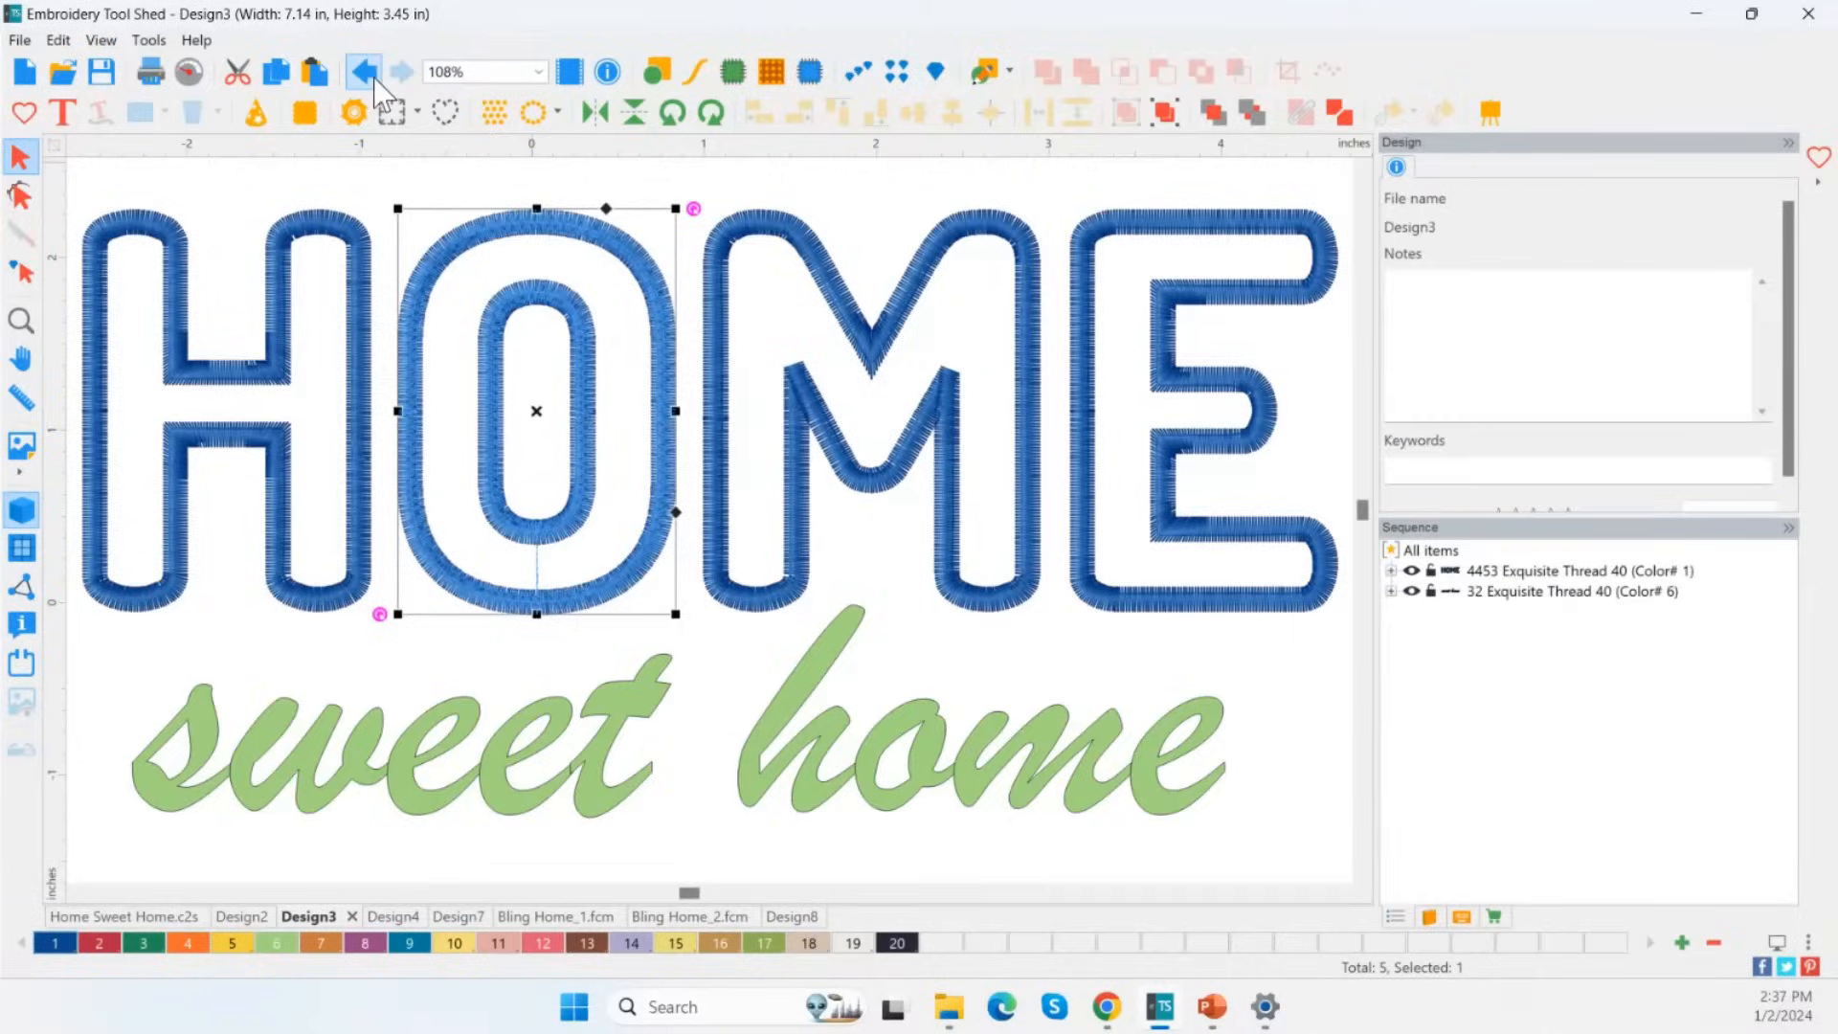
{"action": "left_click", "coordinate": [369, 74]}
Convert the restored HOME text to a Bling Fill and select its letter groups individually in the sequence.
{"action": "left_click", "coordinate": [473, 359]}
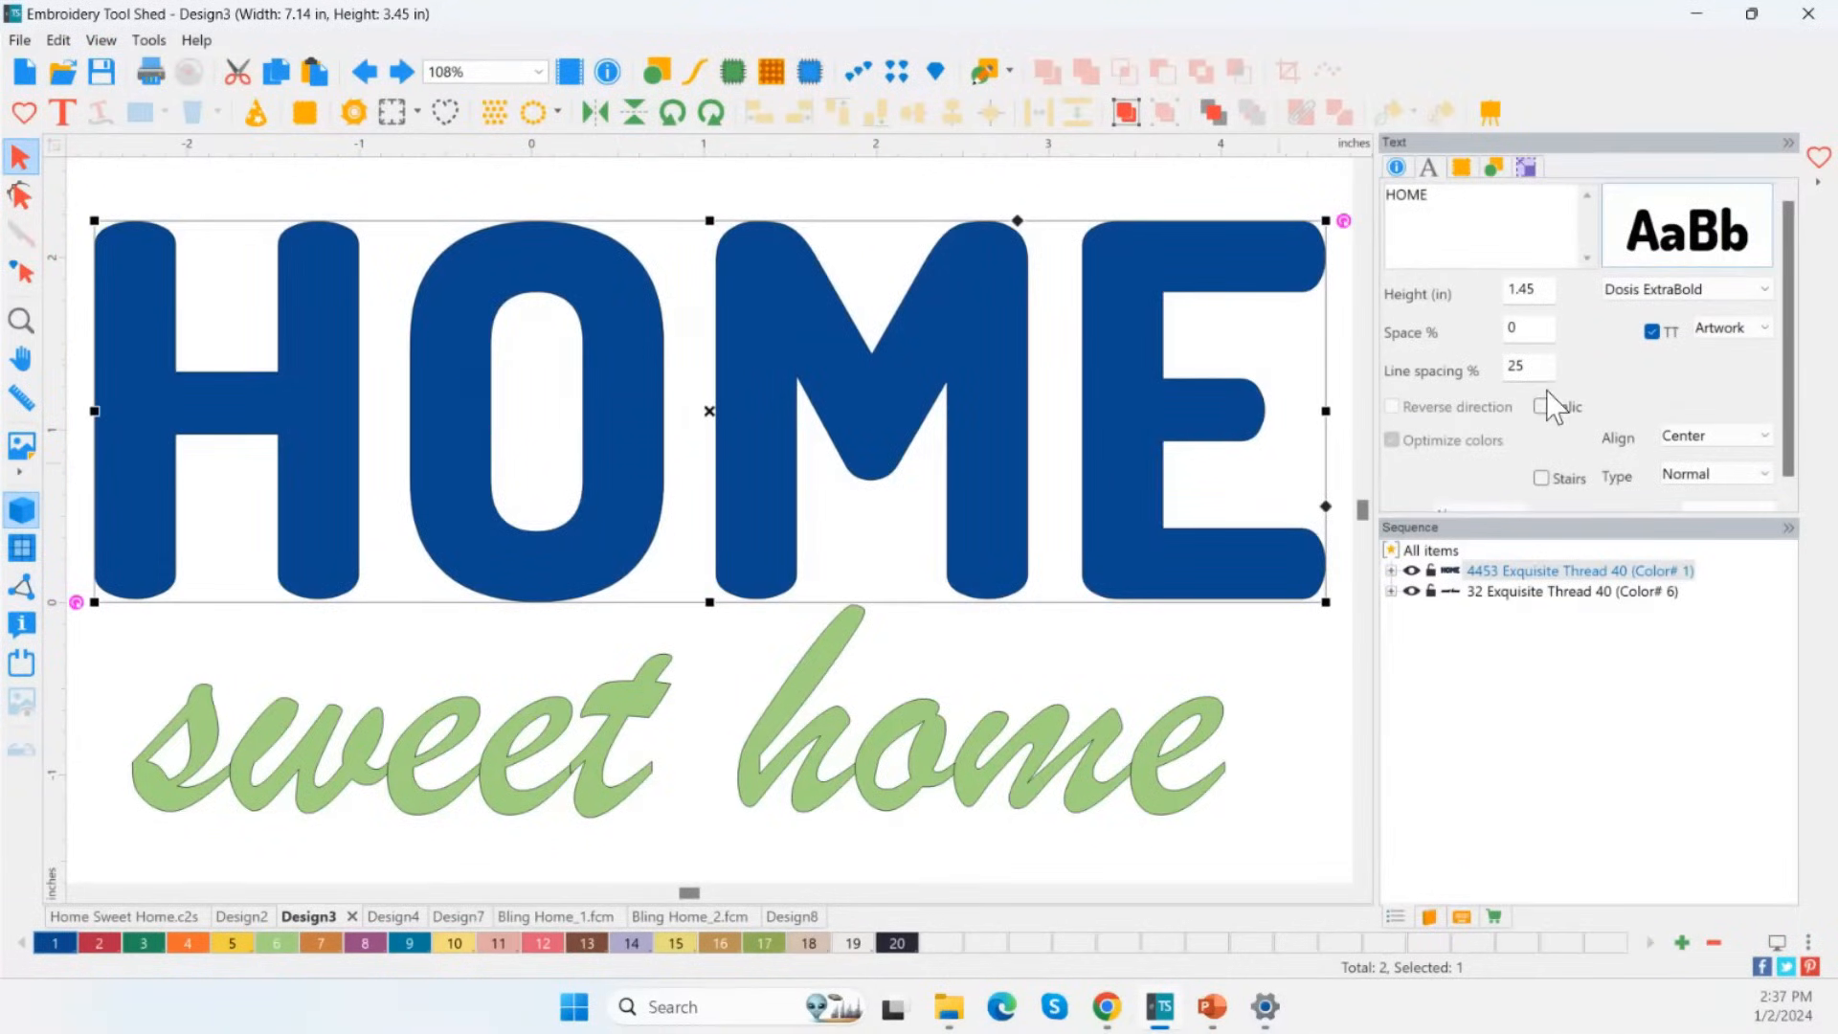
{"action": "left_click", "coordinate": [1393, 570]}
{"action": "left_click", "coordinate": [1437, 593]}
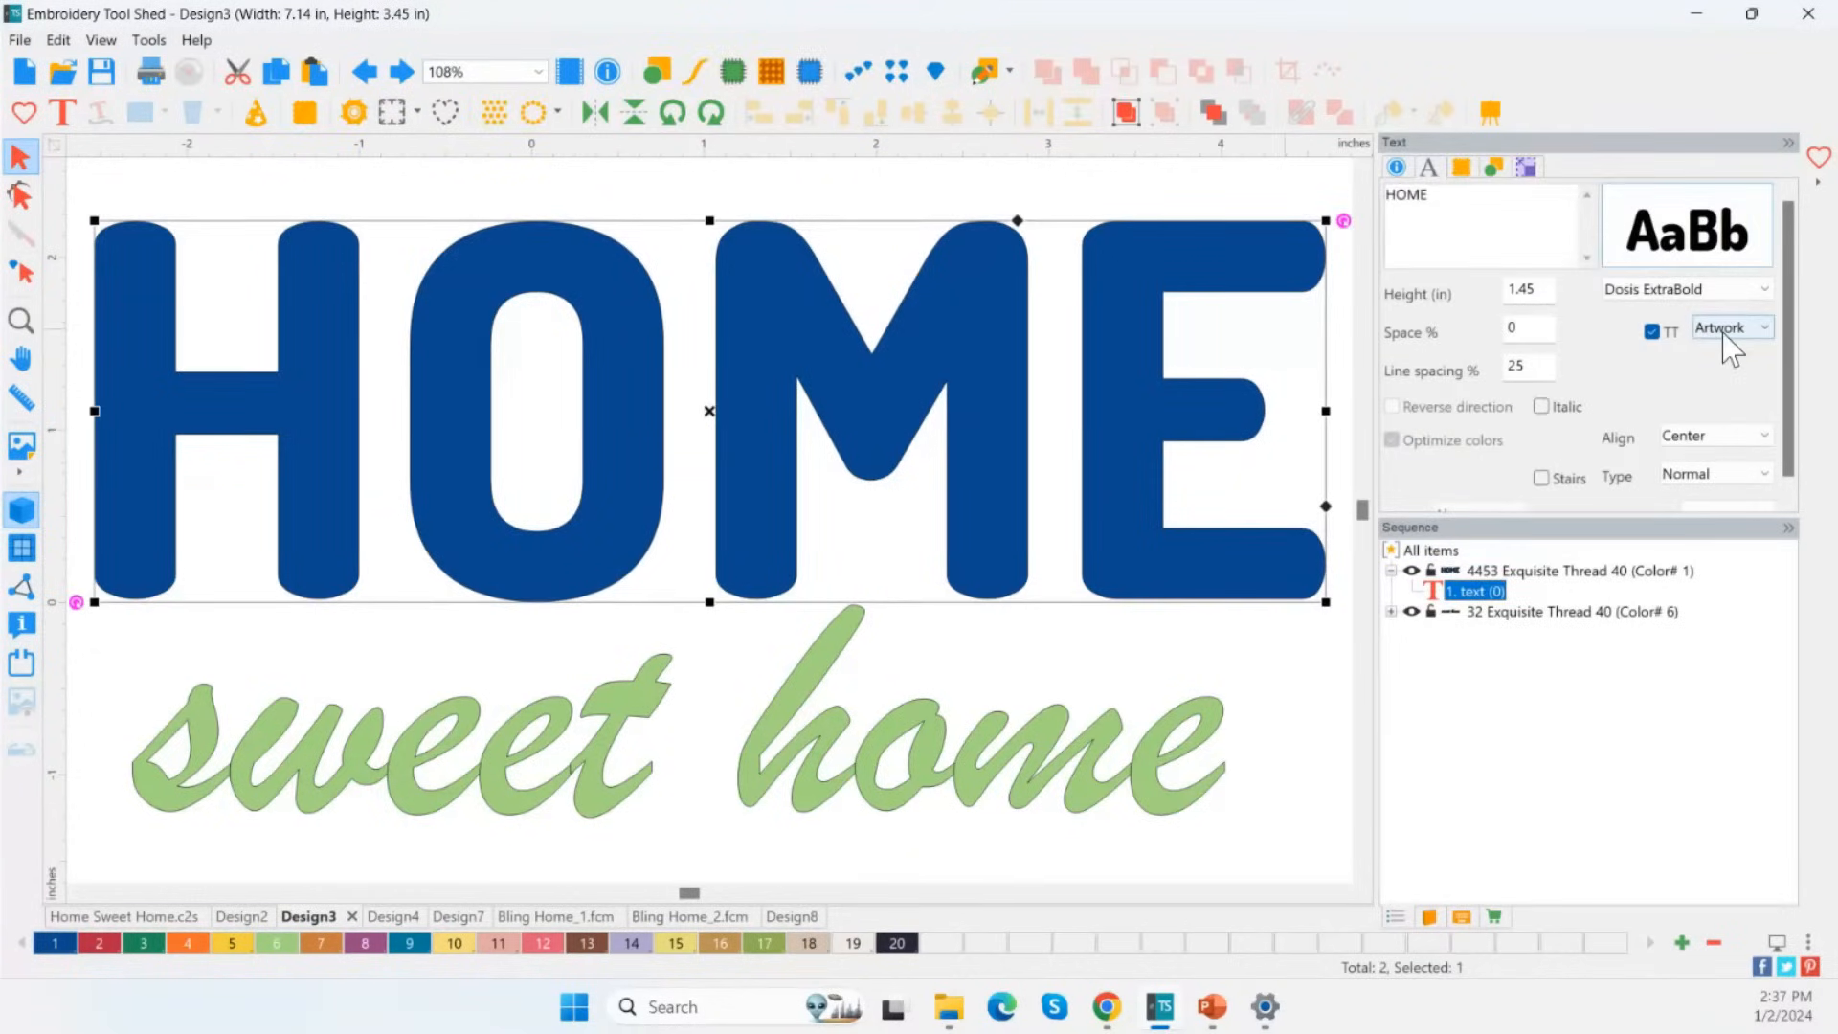
{"action": "left_click", "coordinate": [896, 72]}
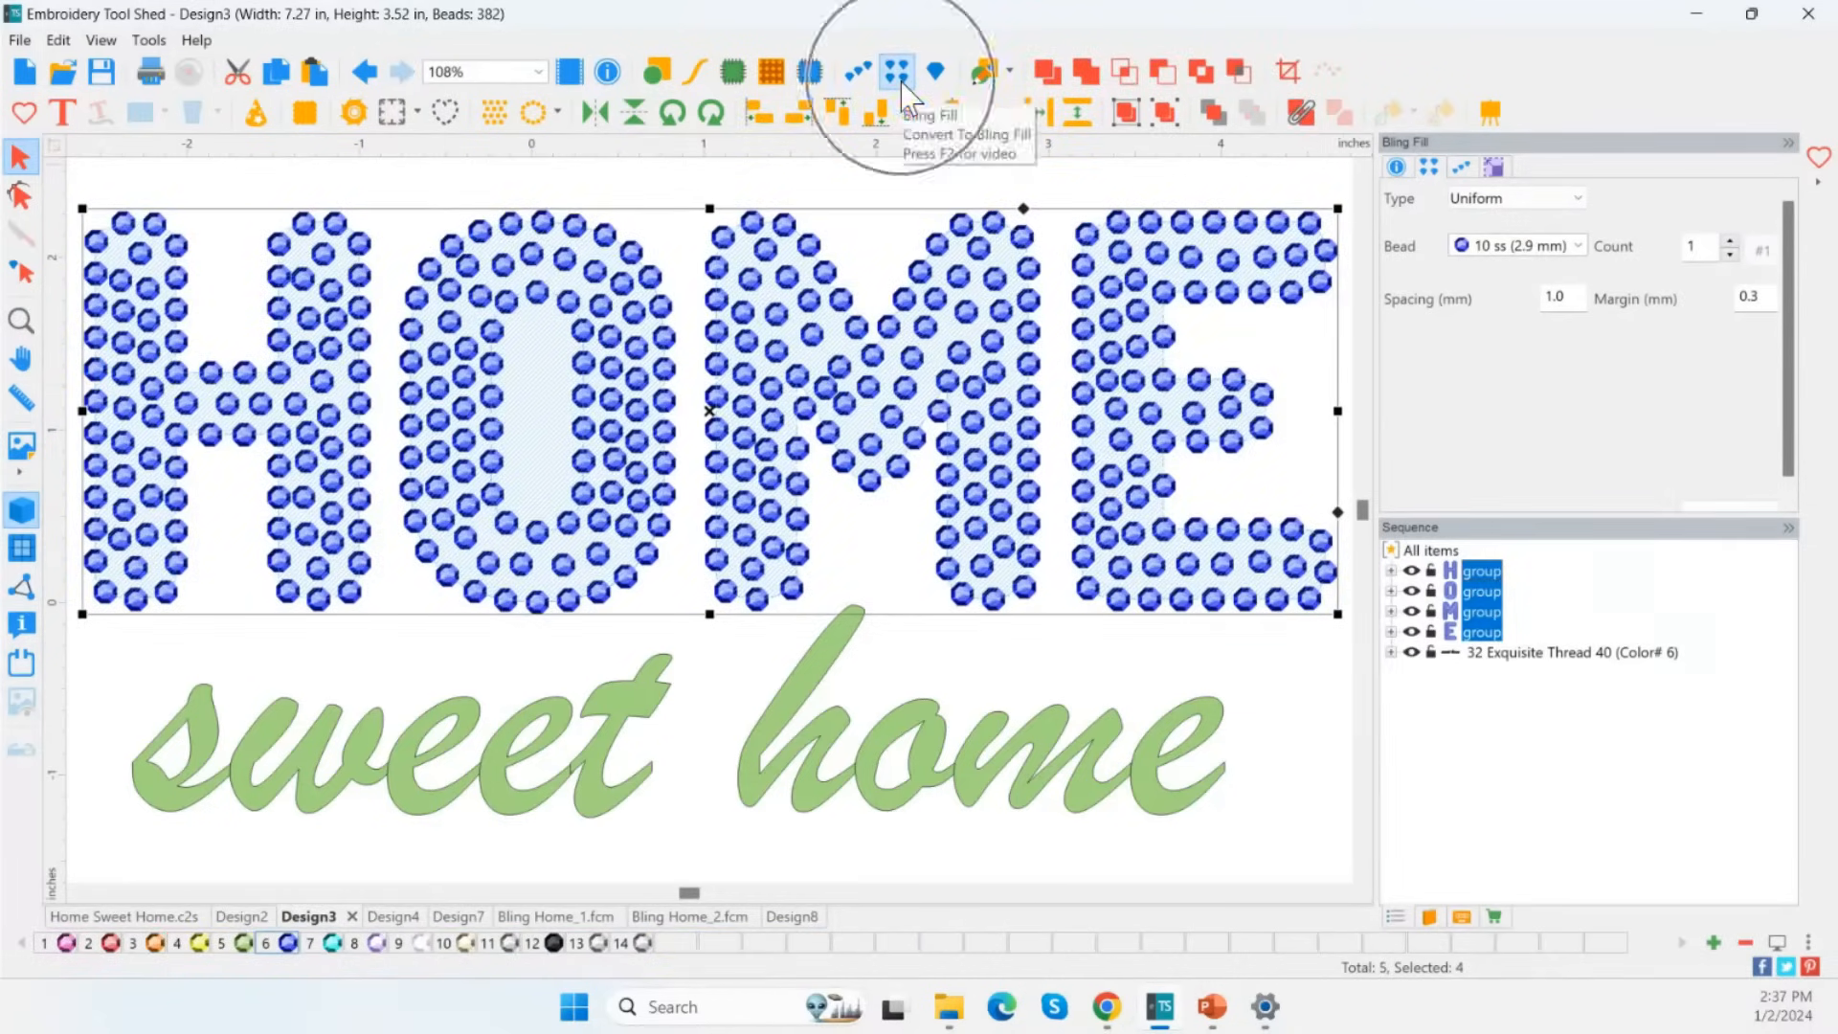
{"action": "left_click", "coordinate": [1500, 572]}
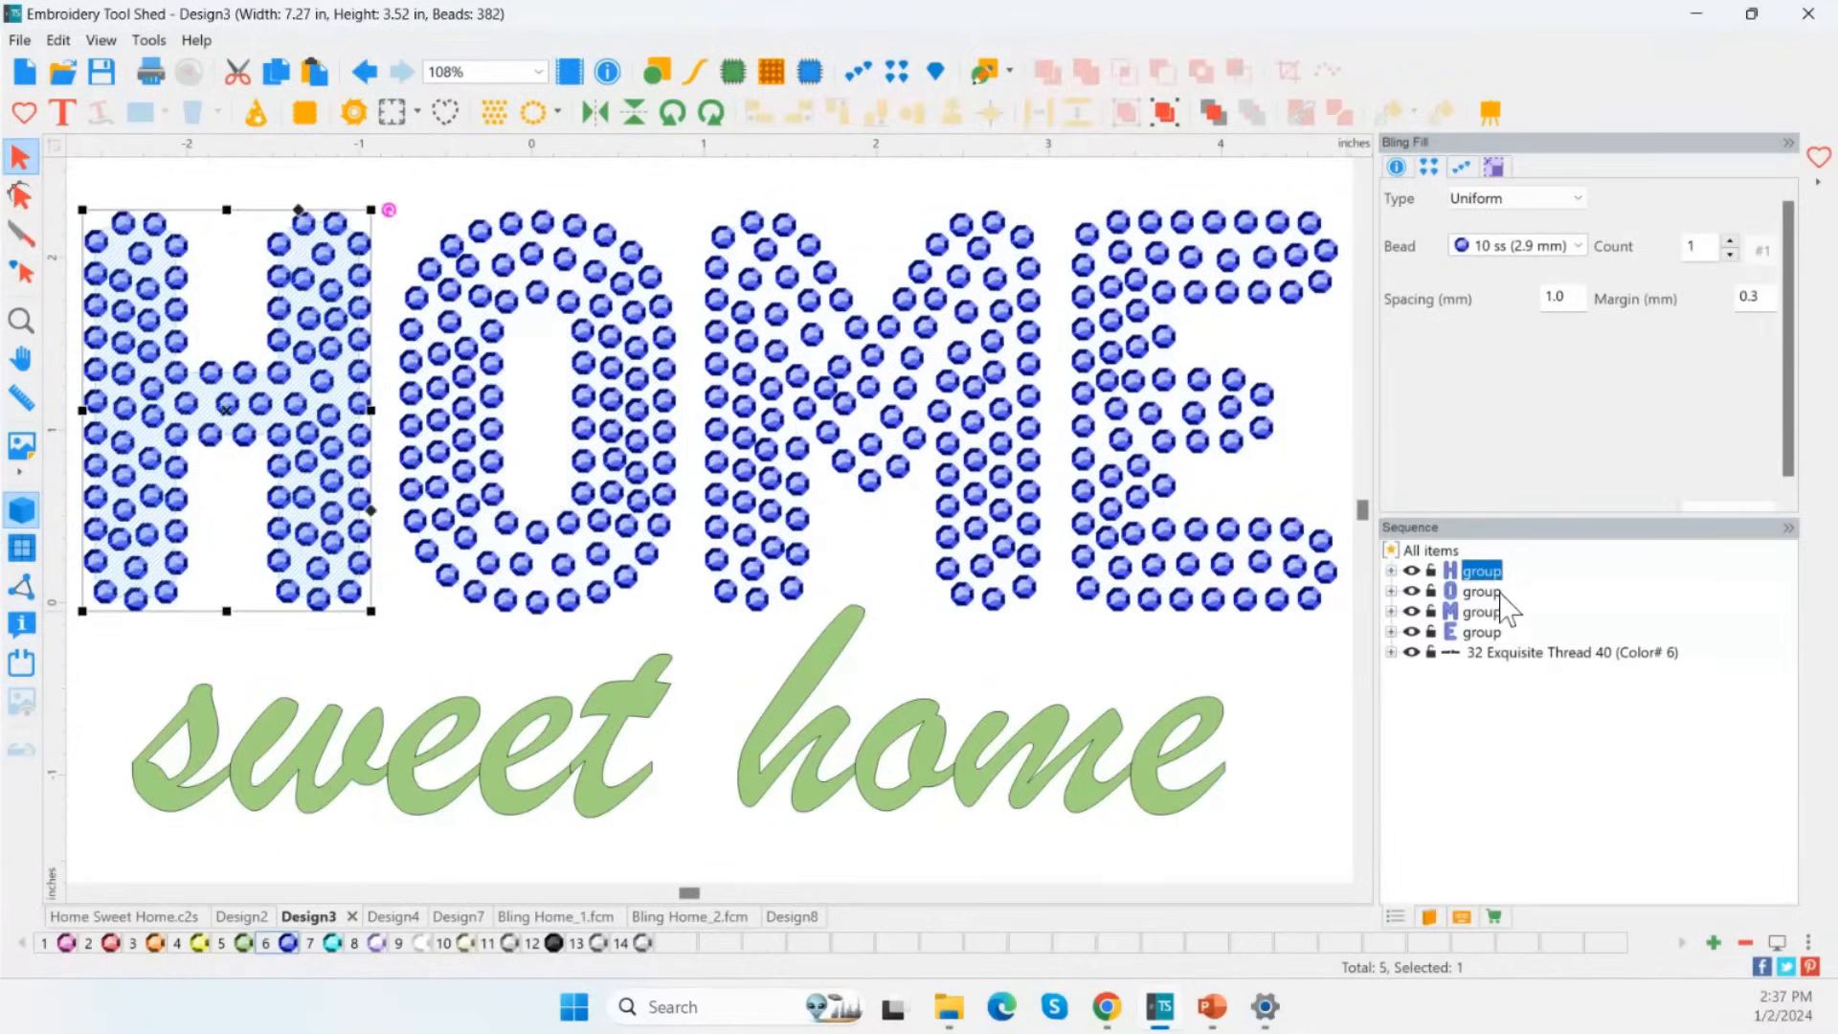
{"action": "left_click", "coordinate": [1498, 592]}
{"action": "left_click", "coordinate": [1500, 632]}
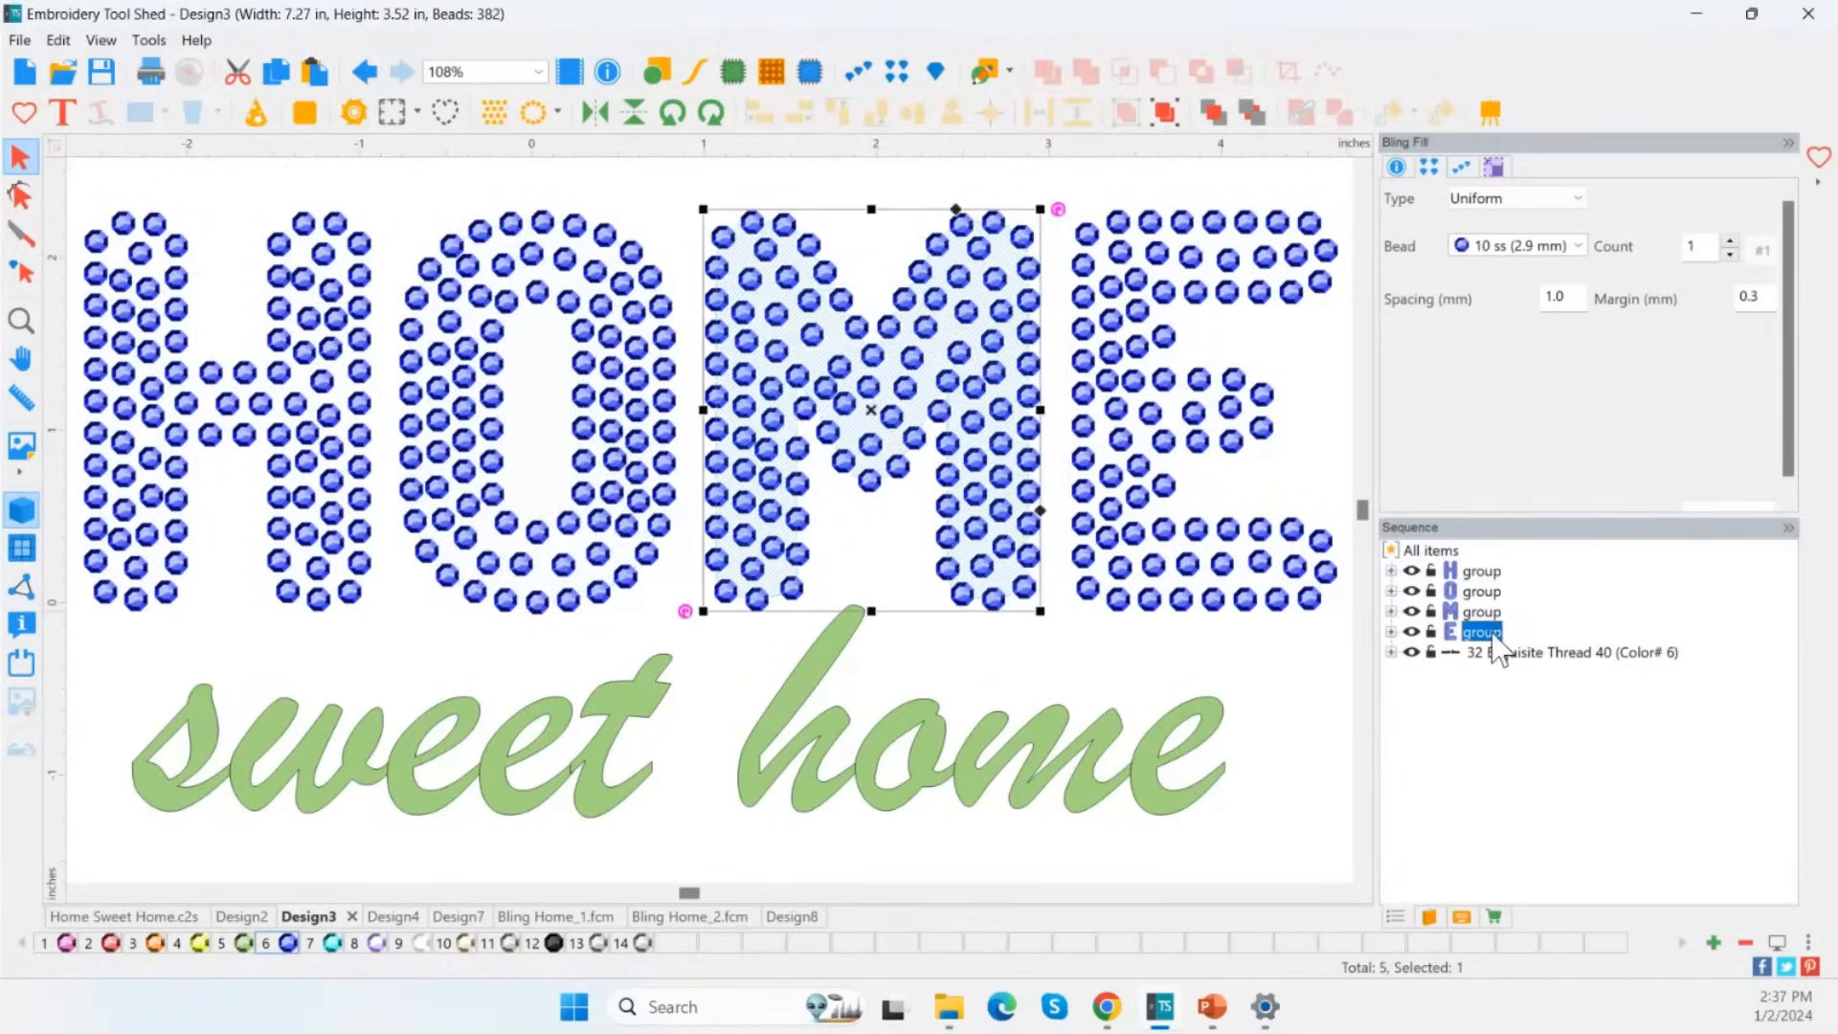
Undo the Bling Fill conversion and set the HOME text's type to Bling Stroke.
{"action": "left_click", "coordinate": [363, 73]}
{"action": "left_click", "coordinate": [910, 398]}
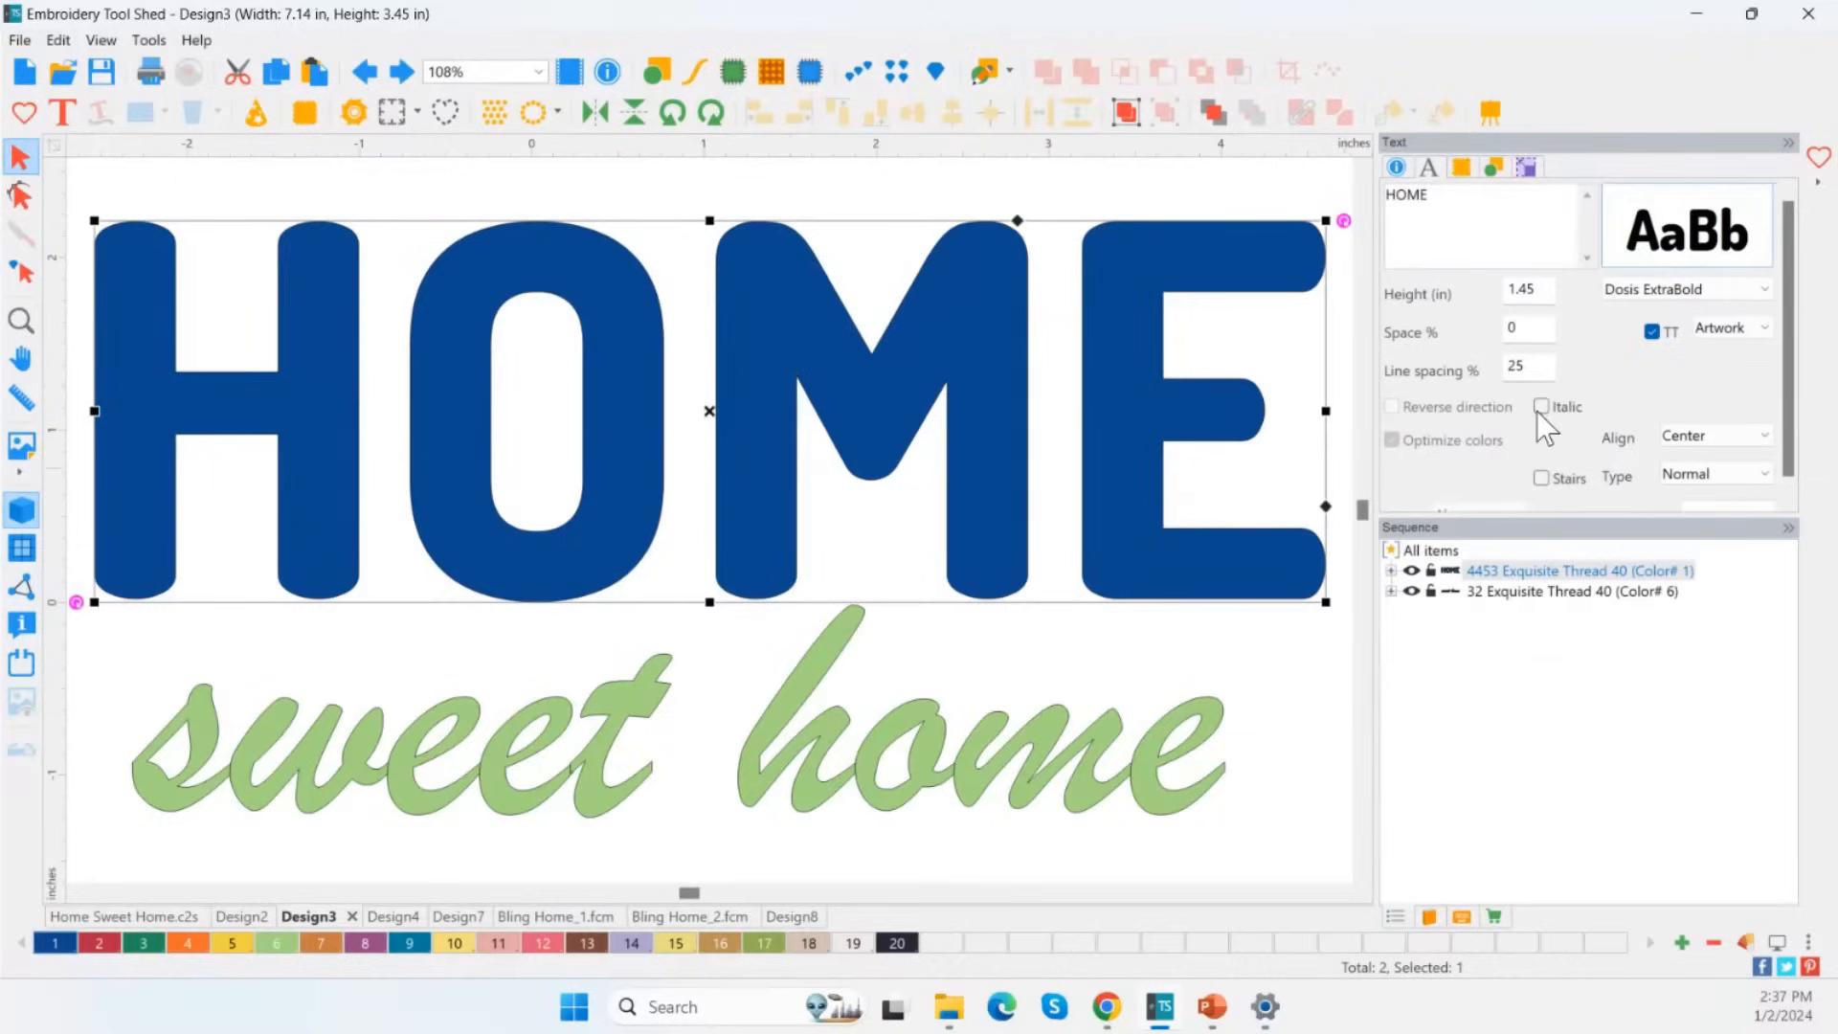
{"action": "left_click", "coordinate": [1739, 330]}
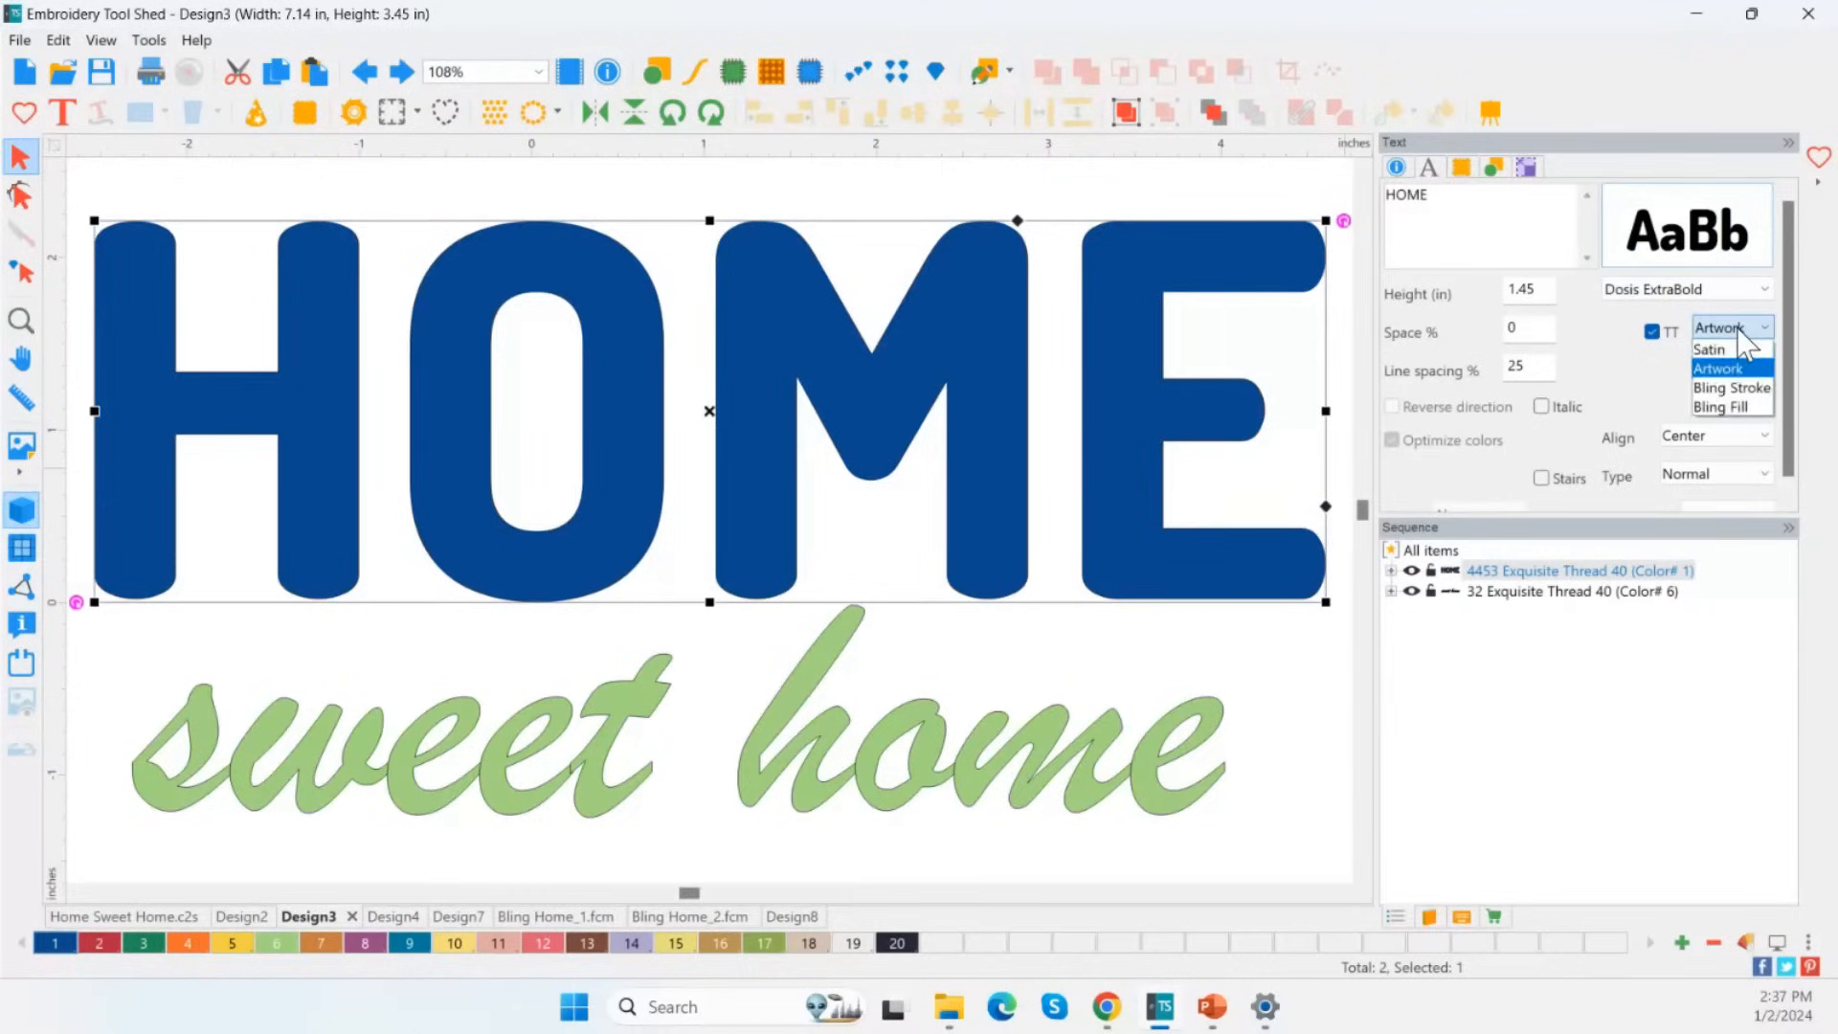
{"action": "left_click", "coordinate": [1731, 388]}
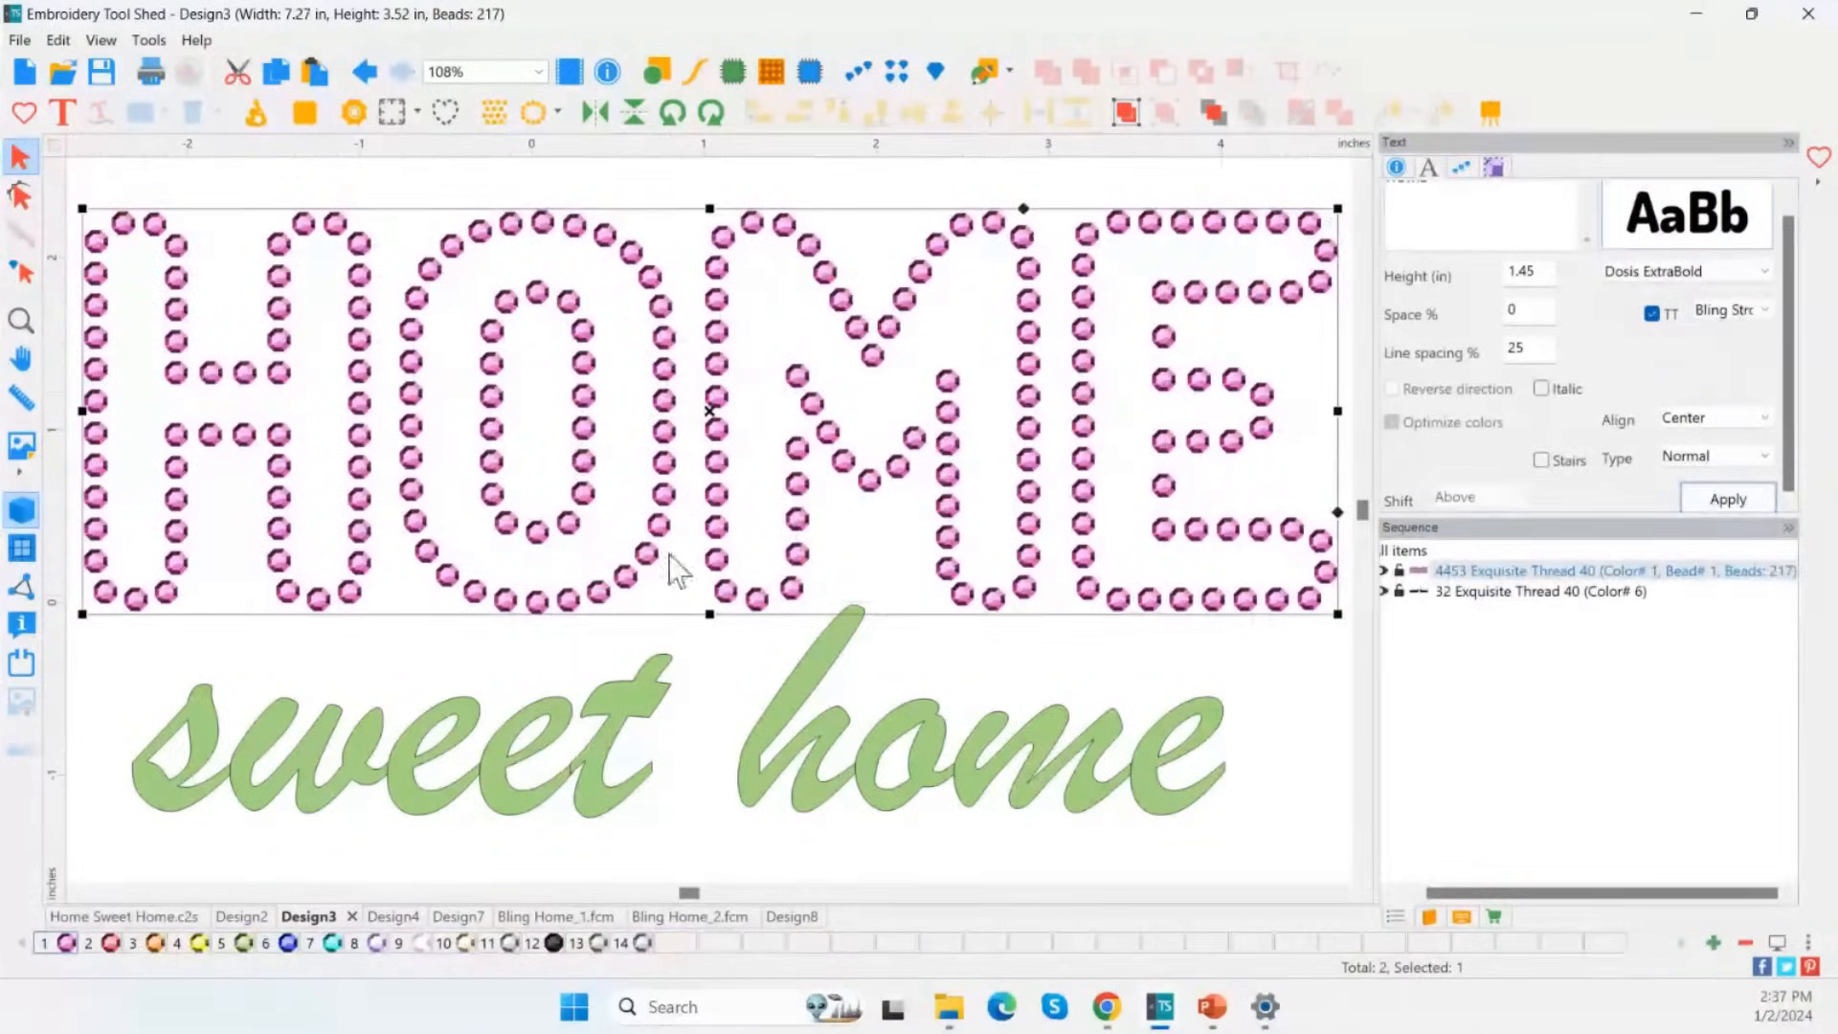
Select the bling text object in the sequence and change its wording from HOME to HELLO.
{"action": "left_click_drag", "start_coordinate": [1465, 892], "coordinate": [1322, 831]}
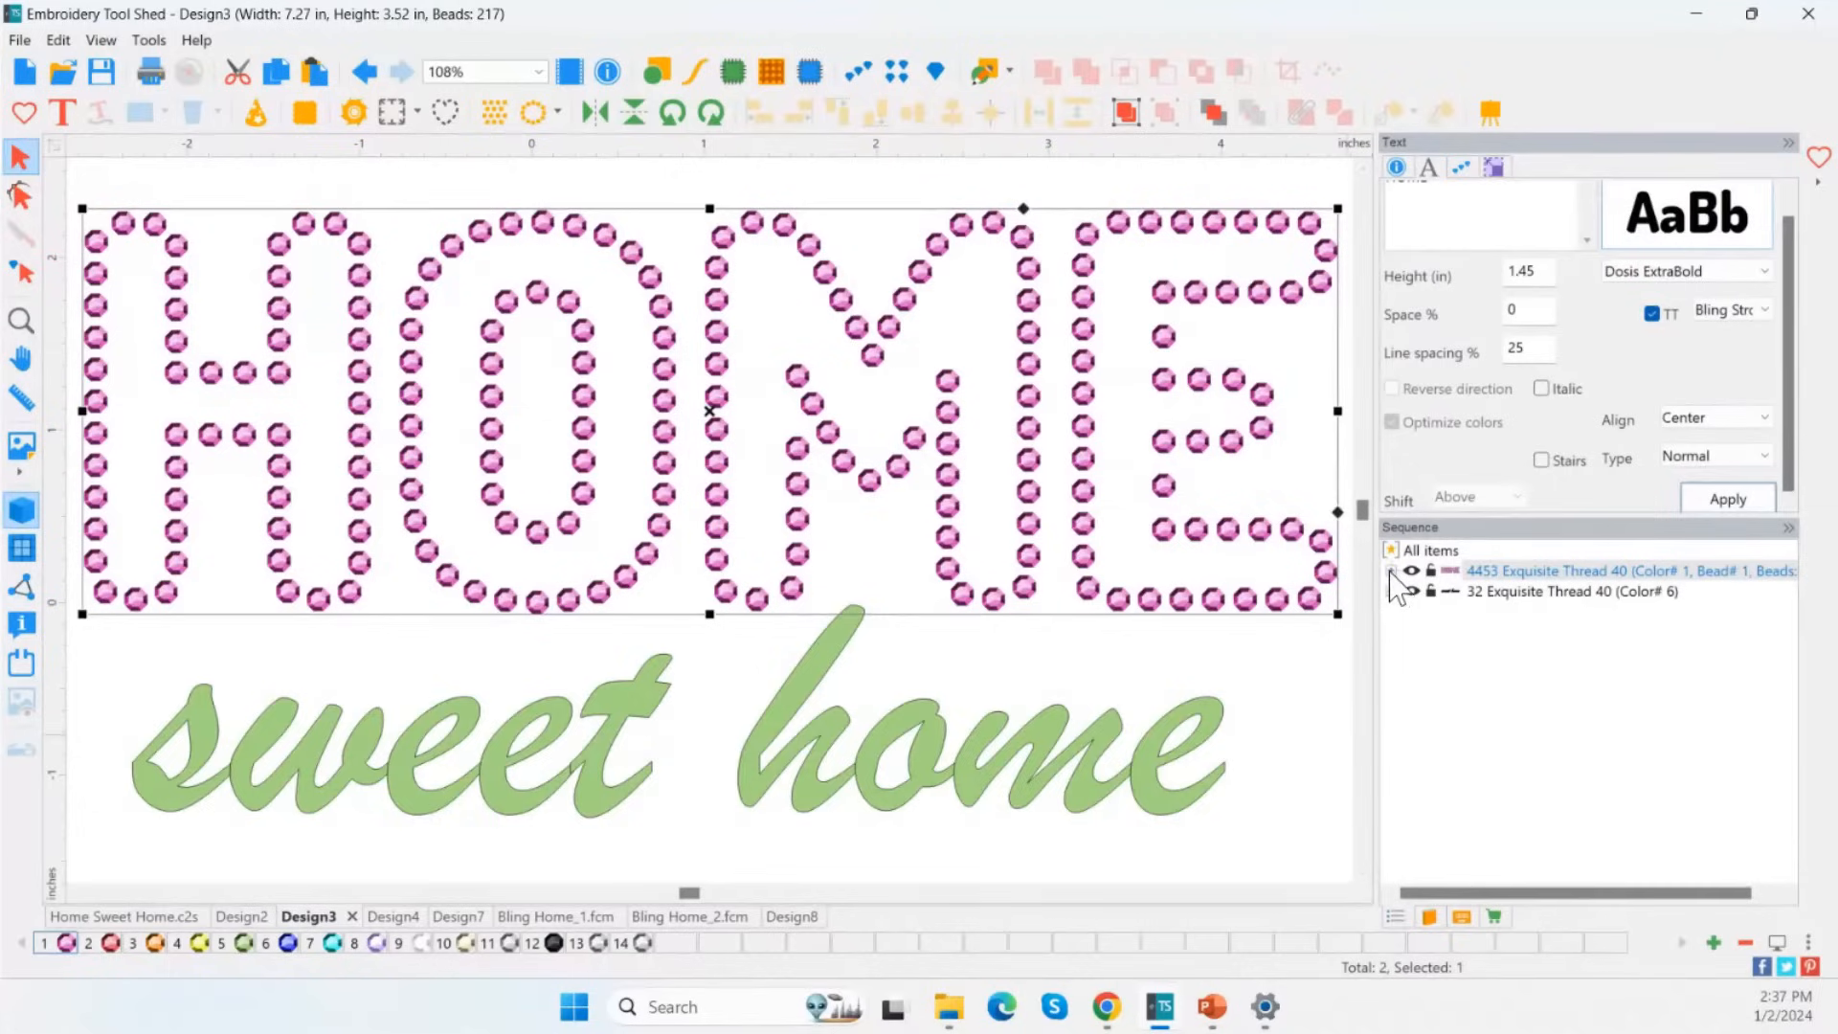
{"action": "left_click", "coordinate": [1391, 570]}
{"action": "left_click", "coordinate": [1473, 591]}
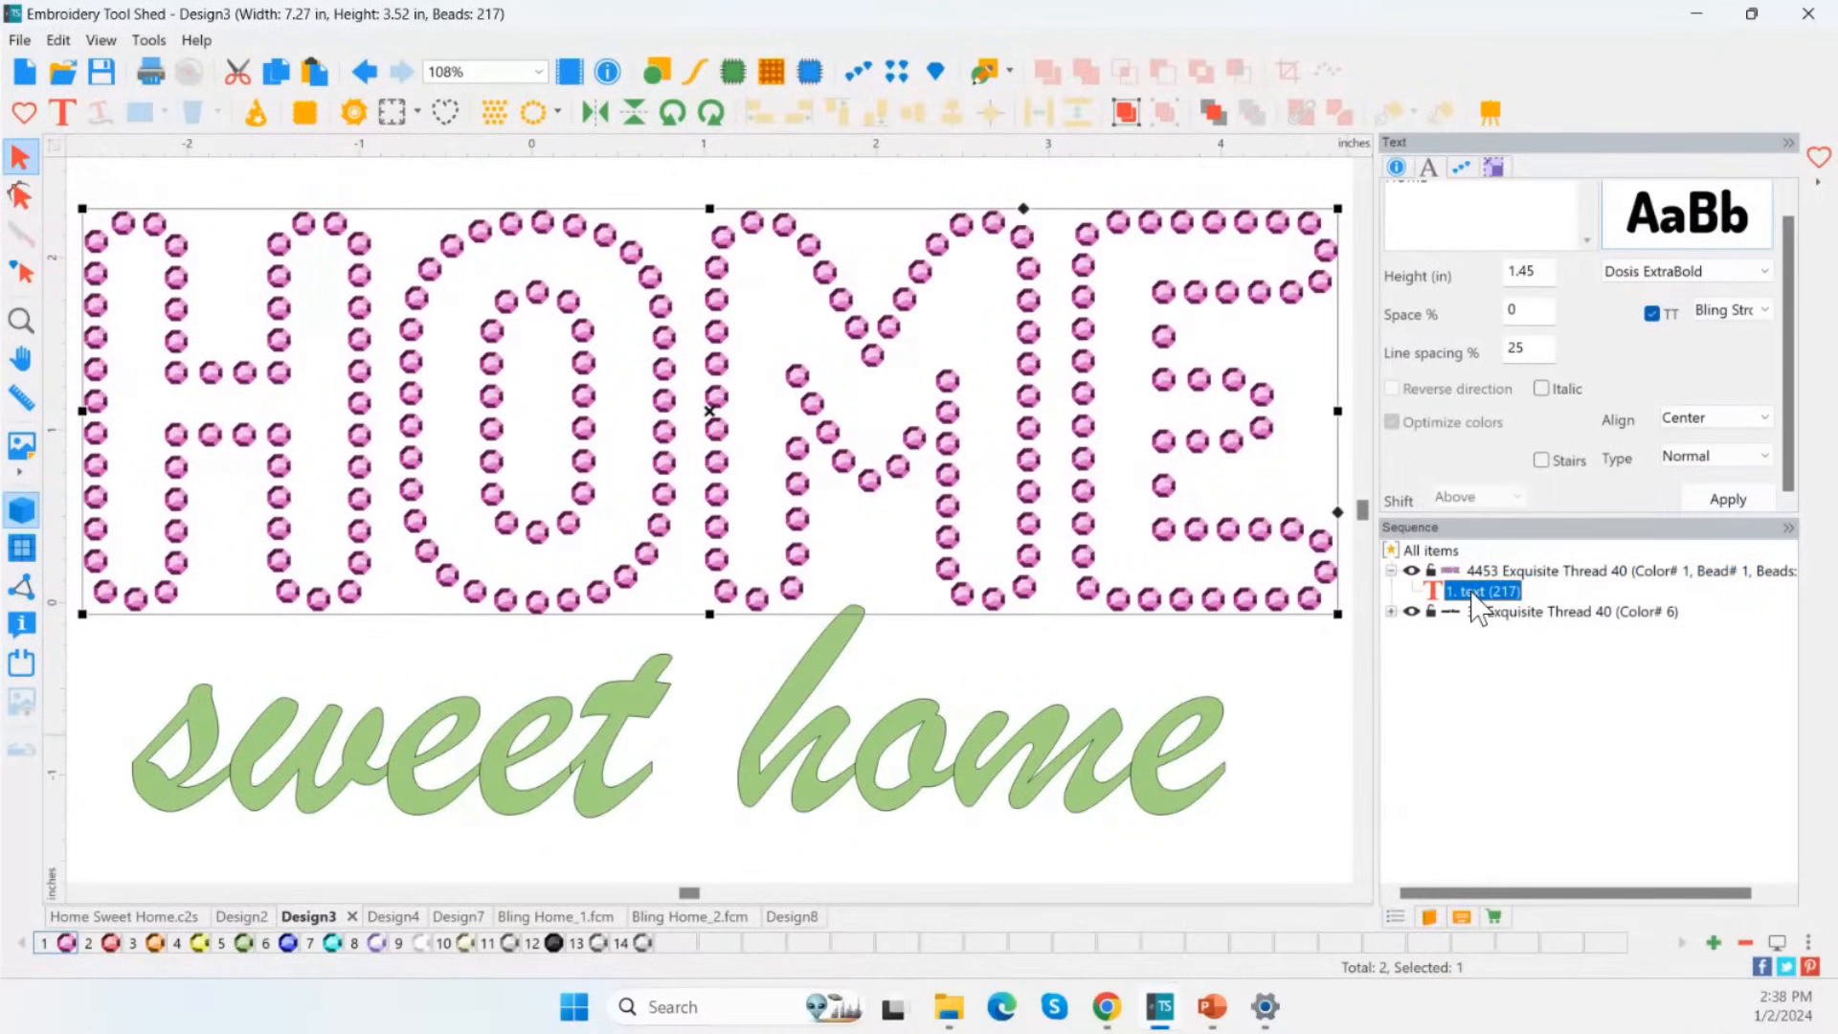
{"action": "left_click", "coordinate": [1455, 233]}
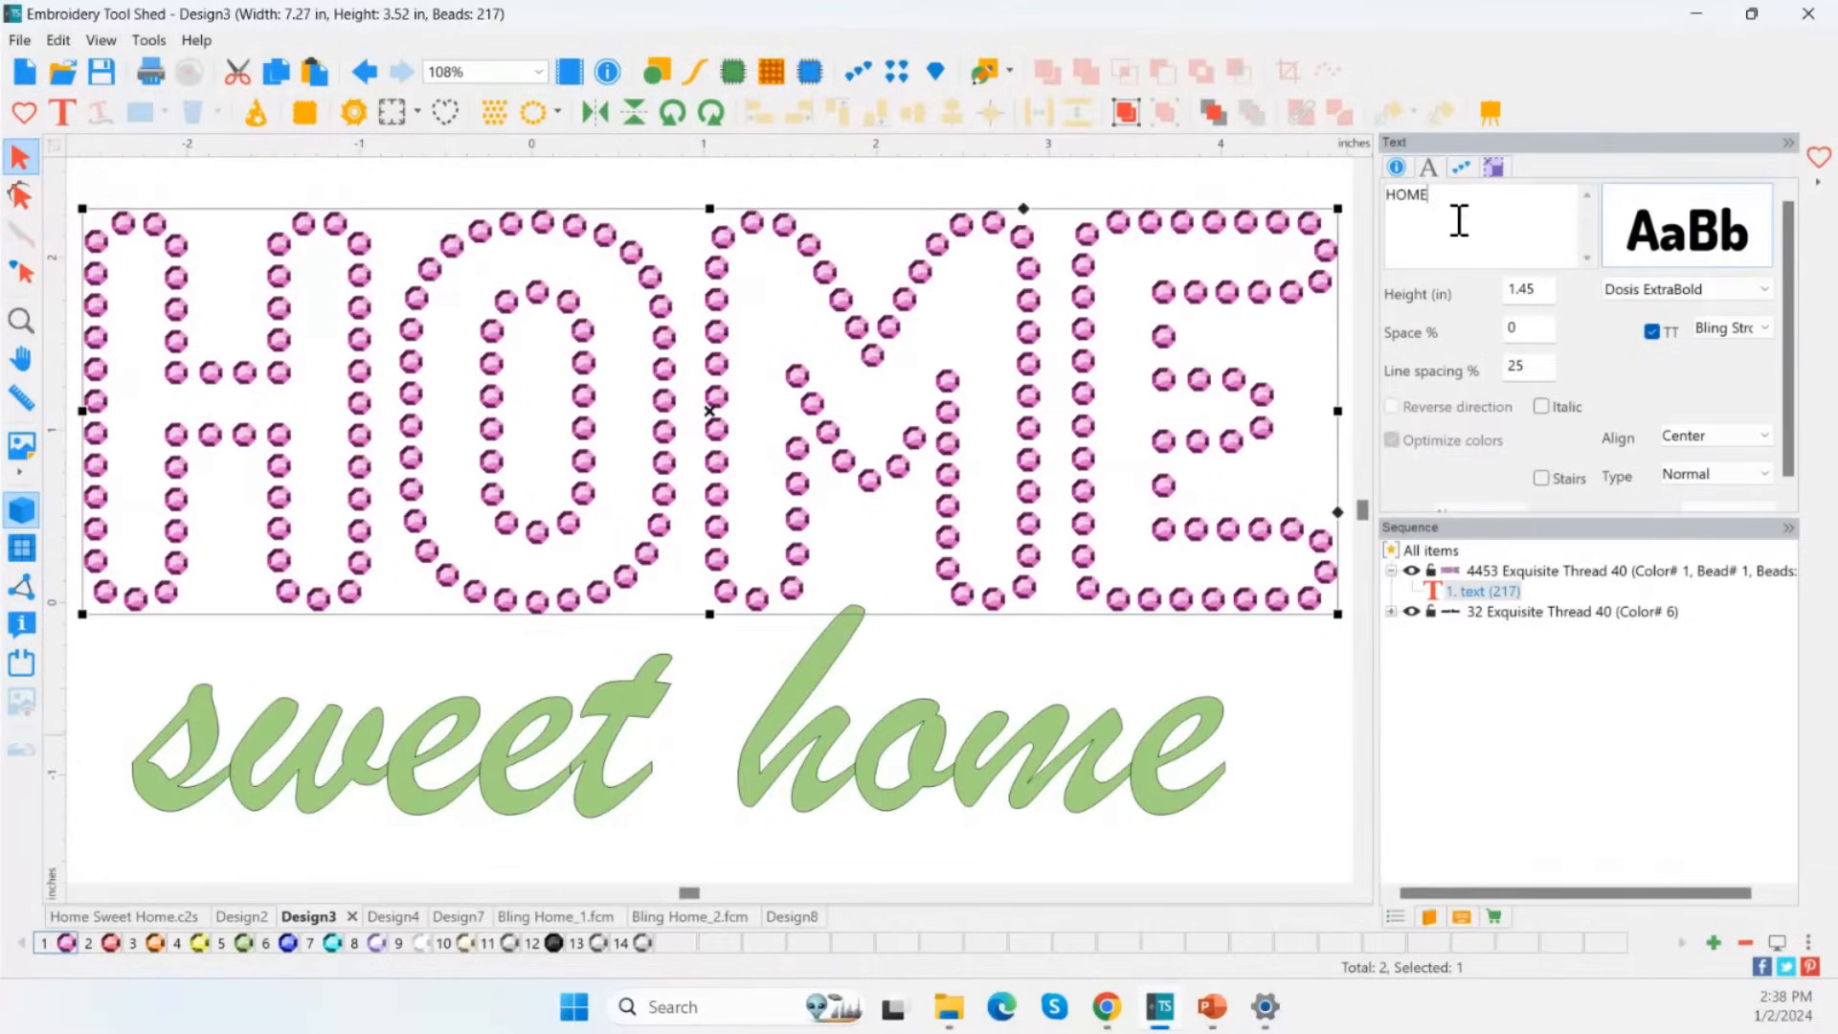
{"action": "left_click_drag", "start_coordinate": [1459, 222], "coordinate": [1354, 216]}
{"action": "type", "text": "HELLO"}
{"action": "left_click", "coordinate": [1740, 506]}
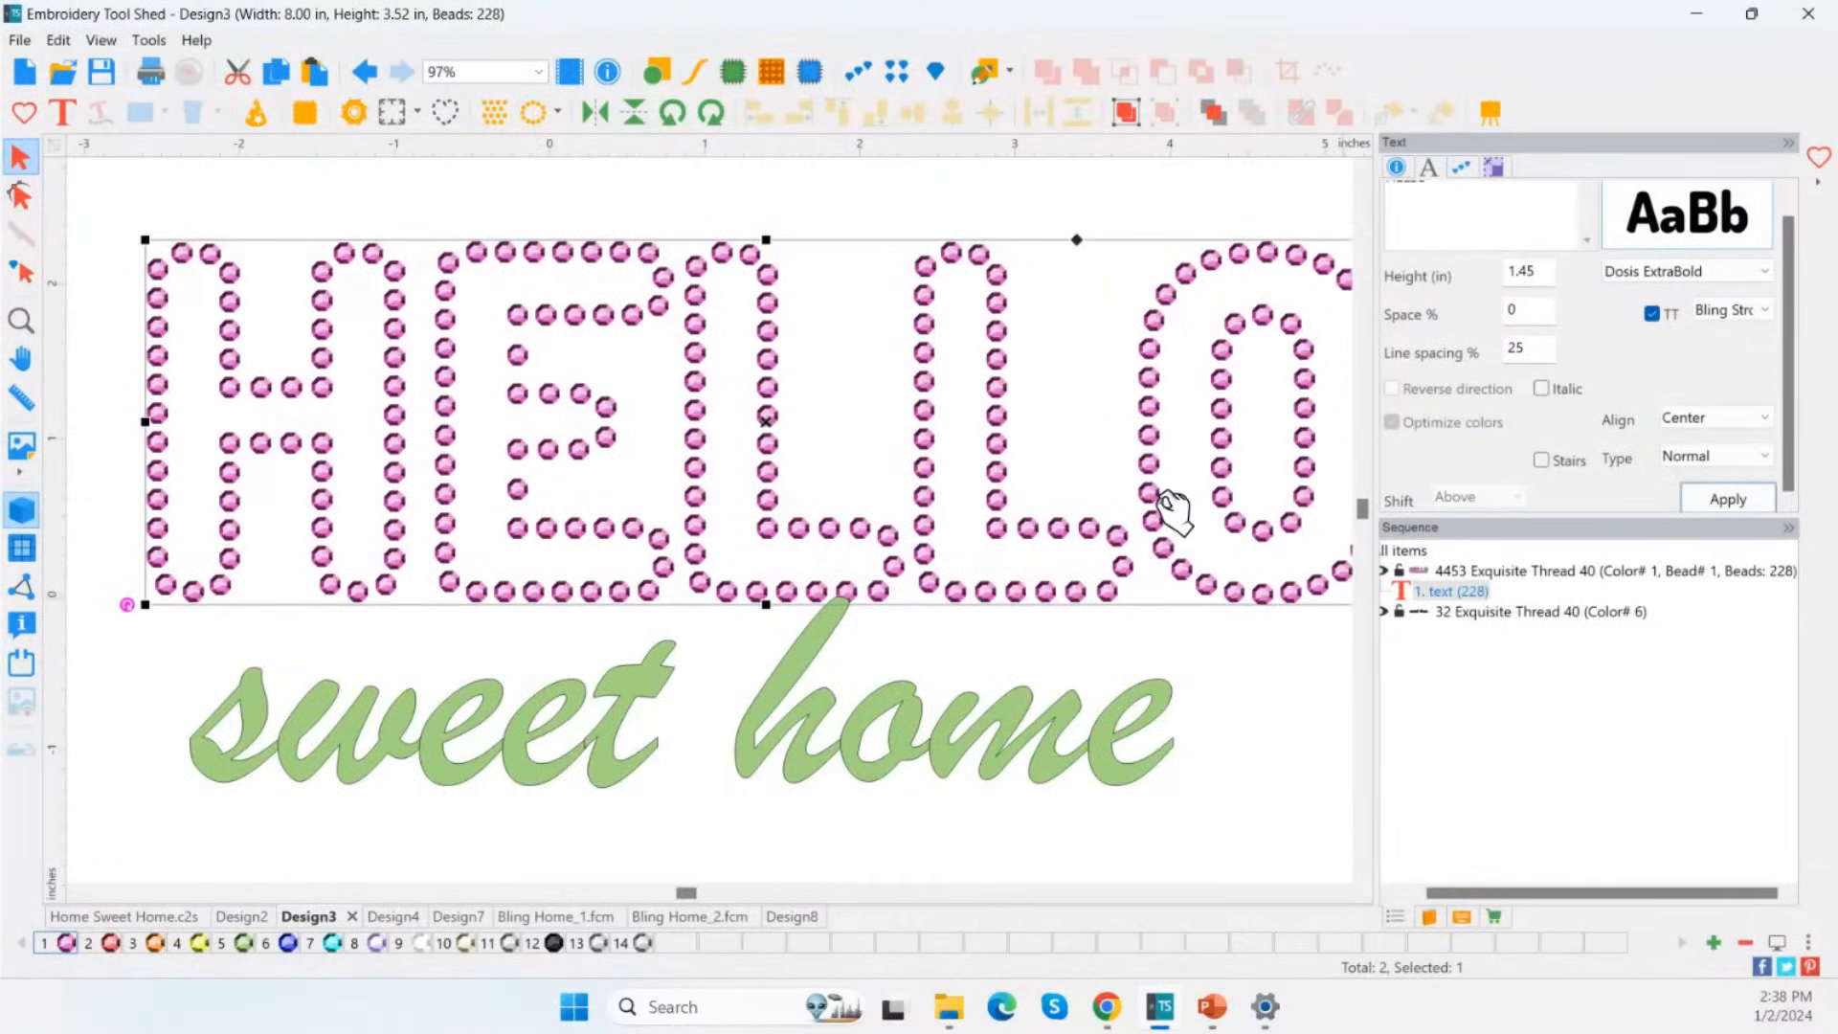
{"action": "left_click", "coordinate": [1449, 591]}
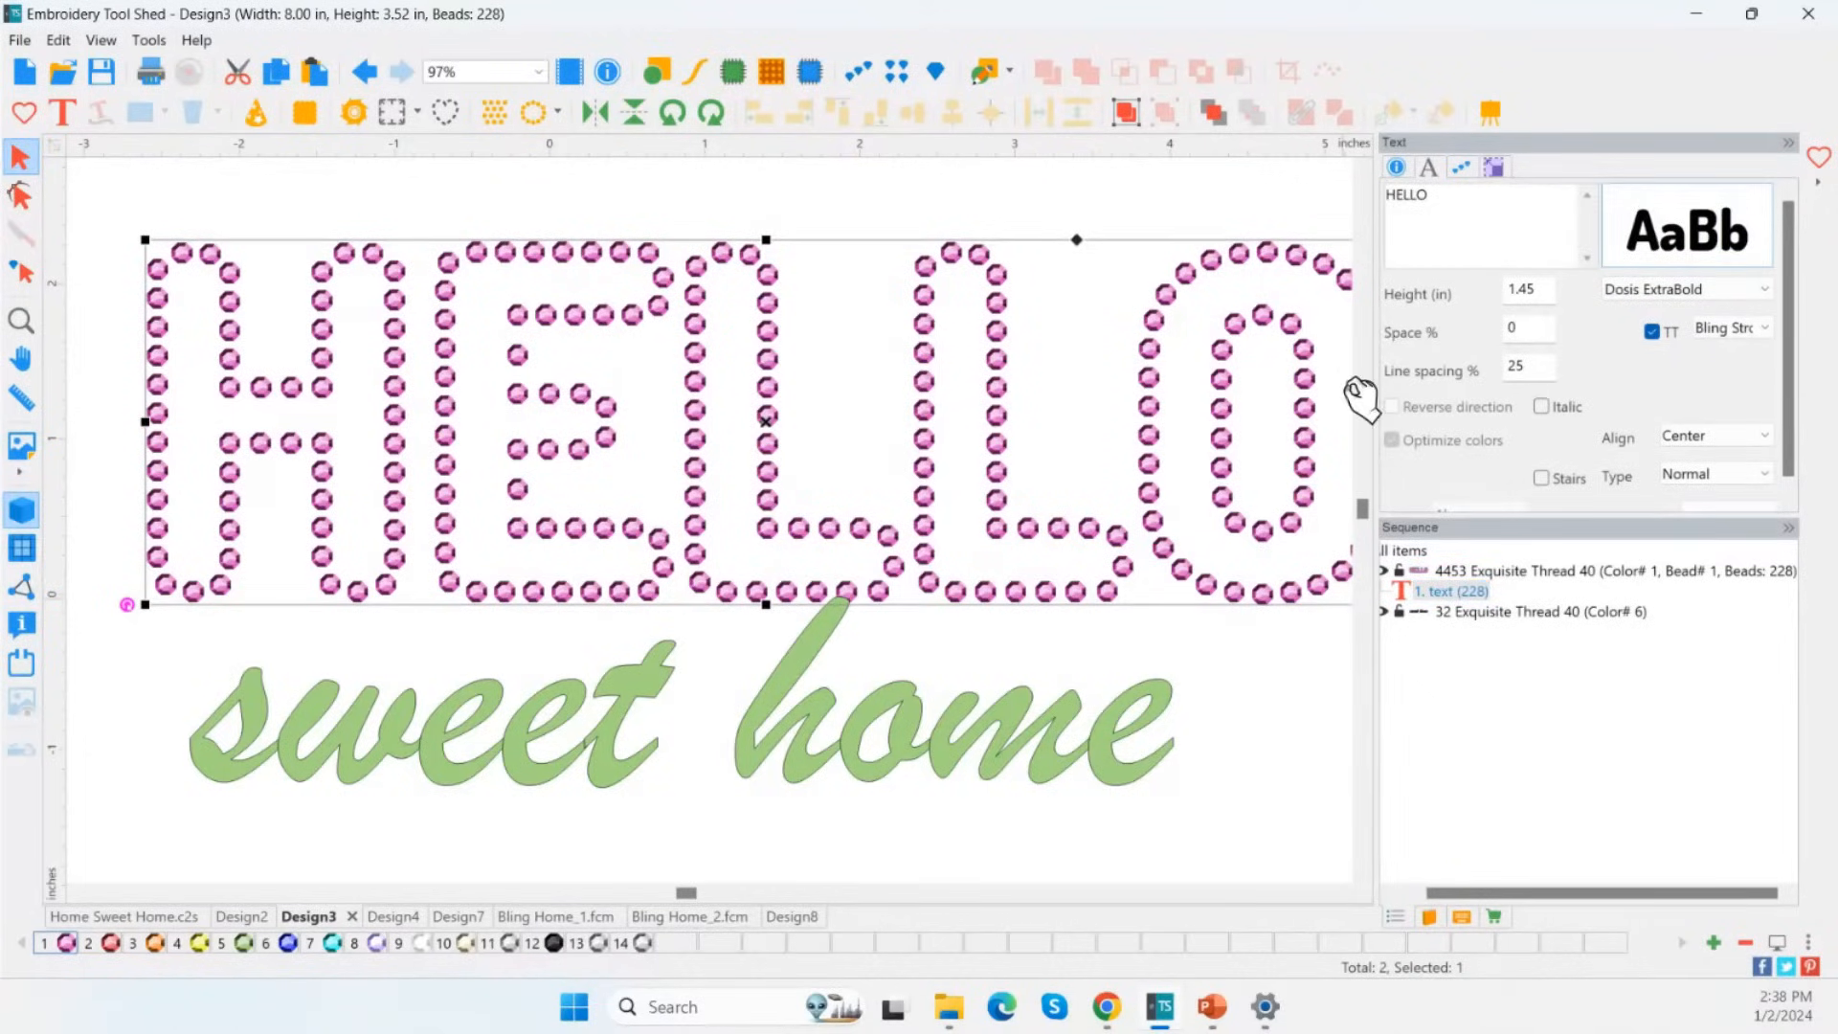
Move the sweet home text down and center it roughly beneath the HELLO lettering.
{"action": "left_click", "coordinate": [823, 655]}
{"action": "left_click_drag", "start_coordinate": [814, 659], "coordinate": [816, 699]}
{"action": "left_click", "coordinate": [21, 322]}
{"action": "double_click", "coordinate": [21, 323]}
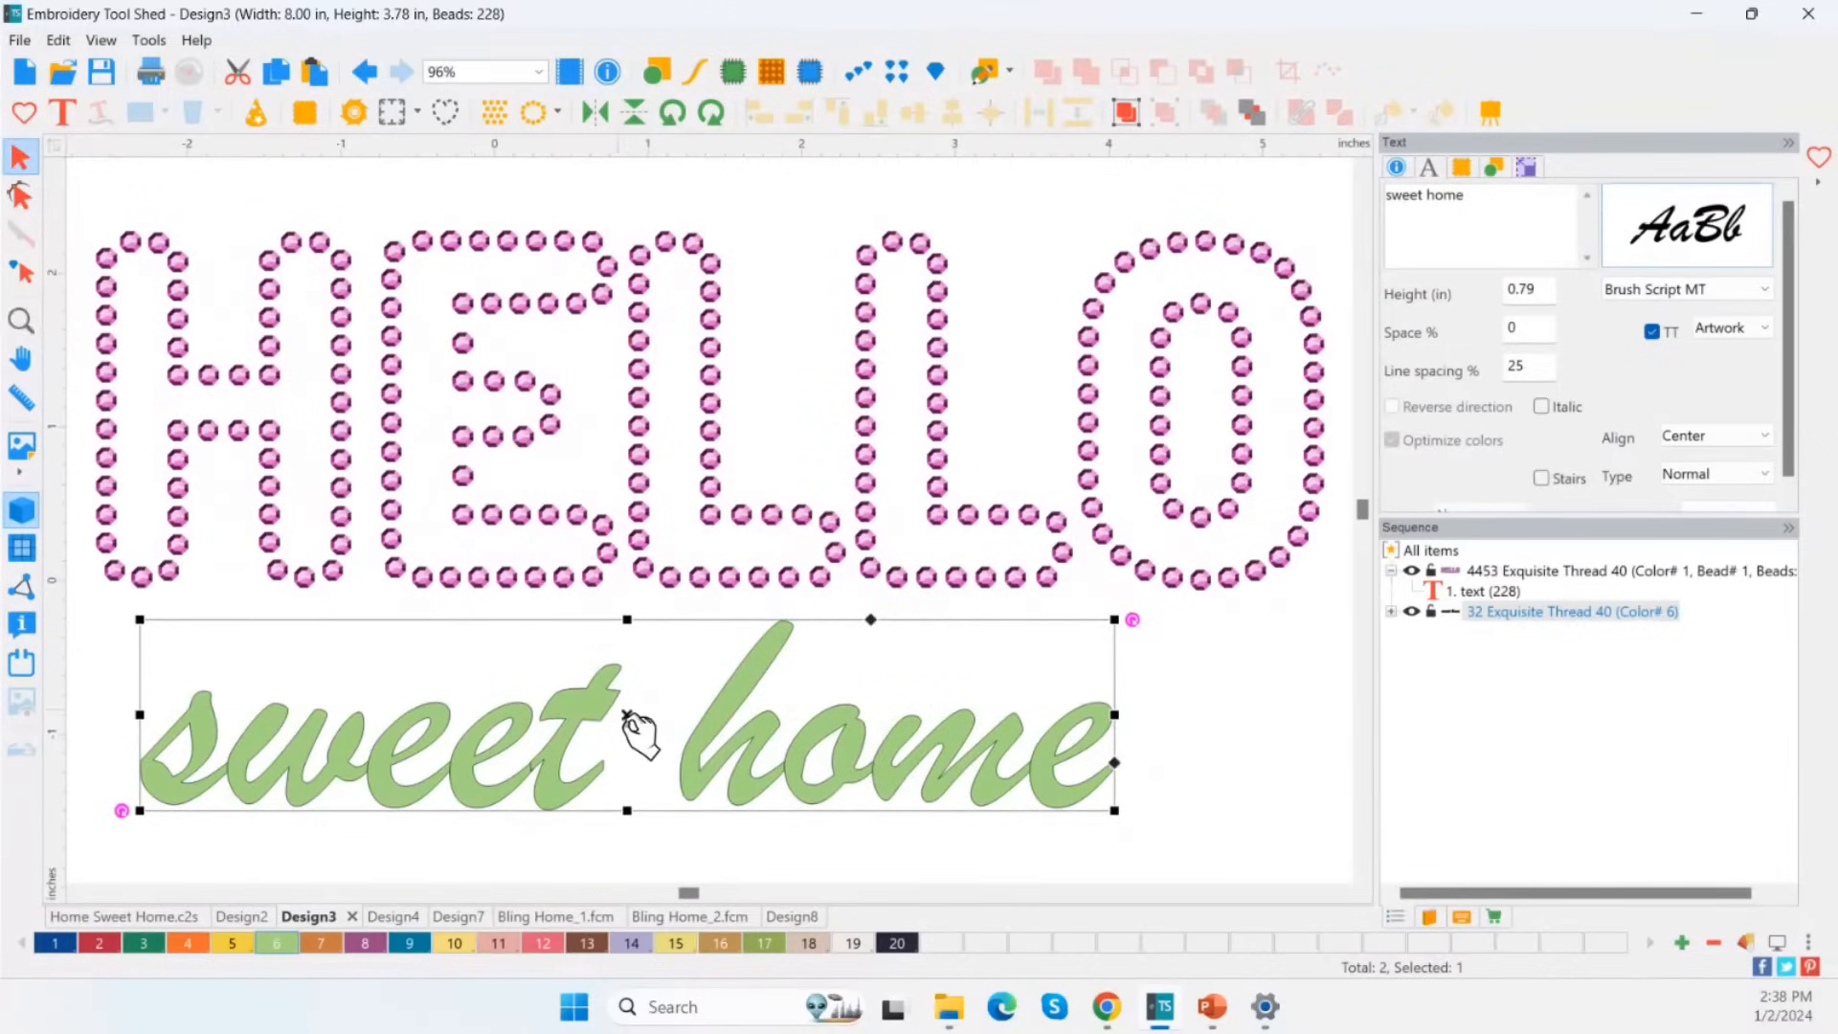
{"action": "left_click_drag", "start_coordinate": [590, 742], "coordinate": [628, 740]}
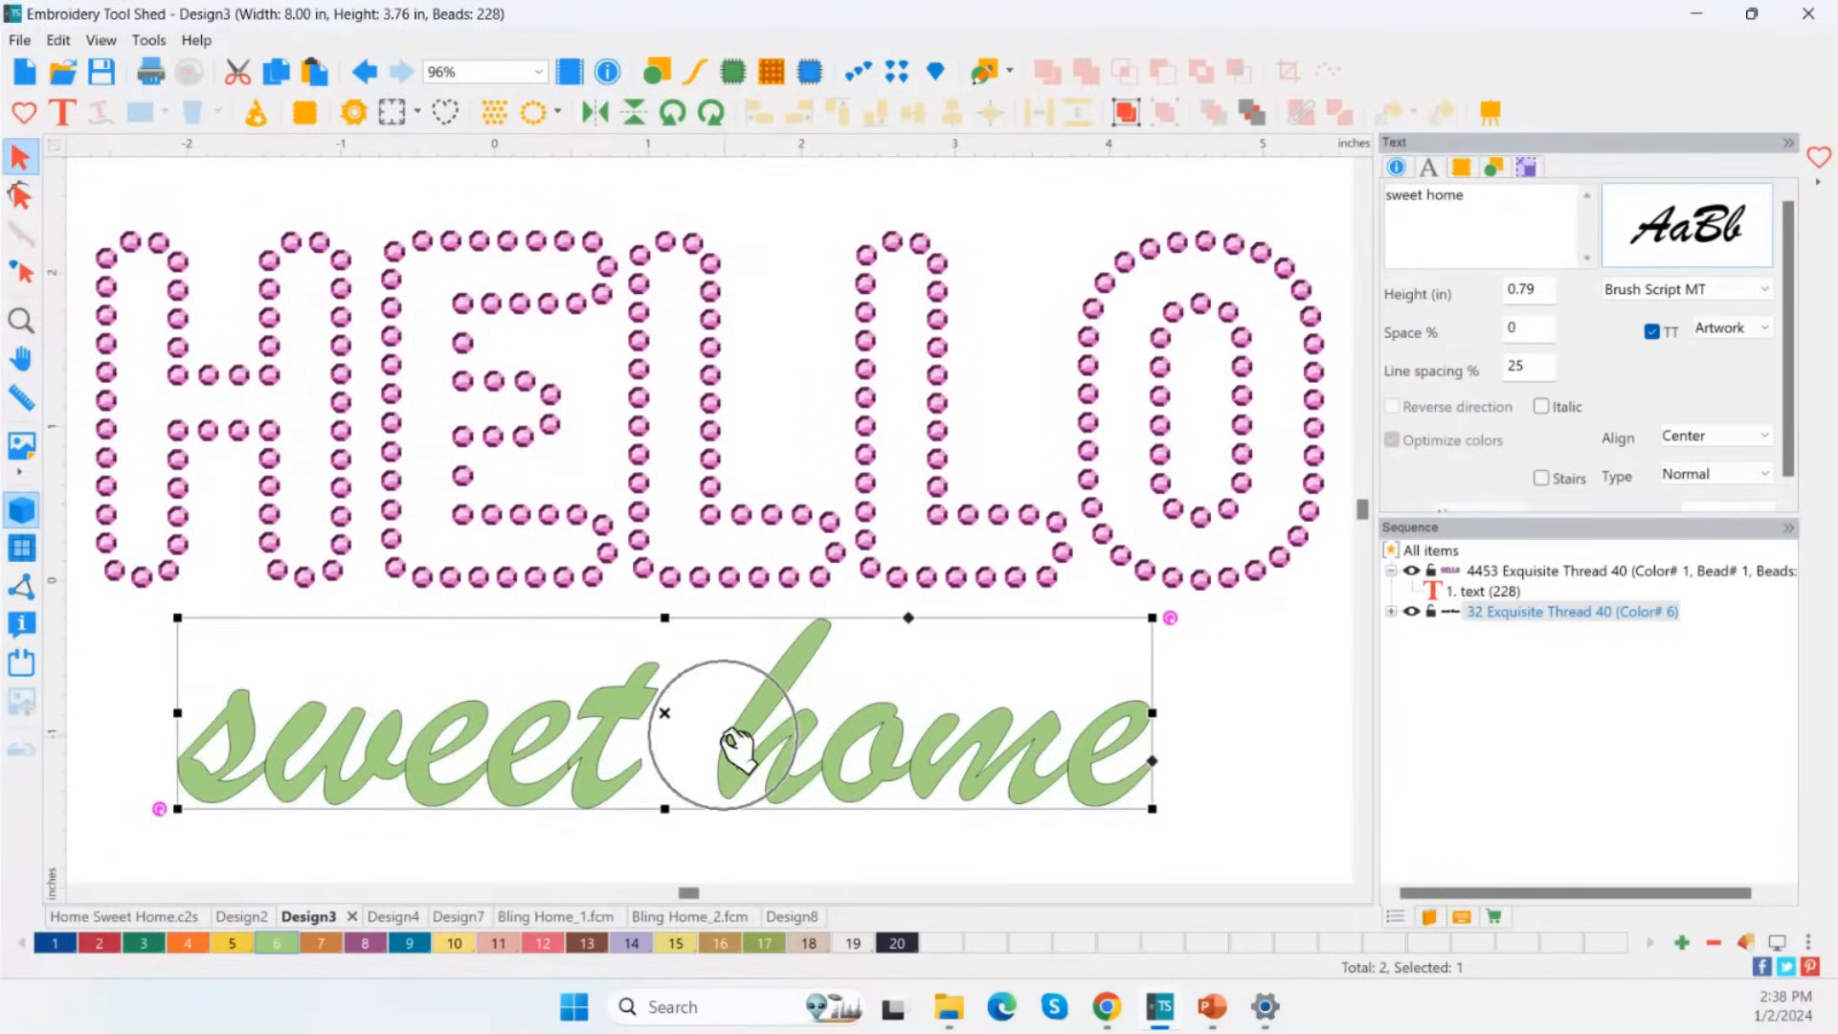
Convert the sweet home text to Satin and check its text object in the sequence.
{"action": "left_click", "coordinate": [1751, 329]}
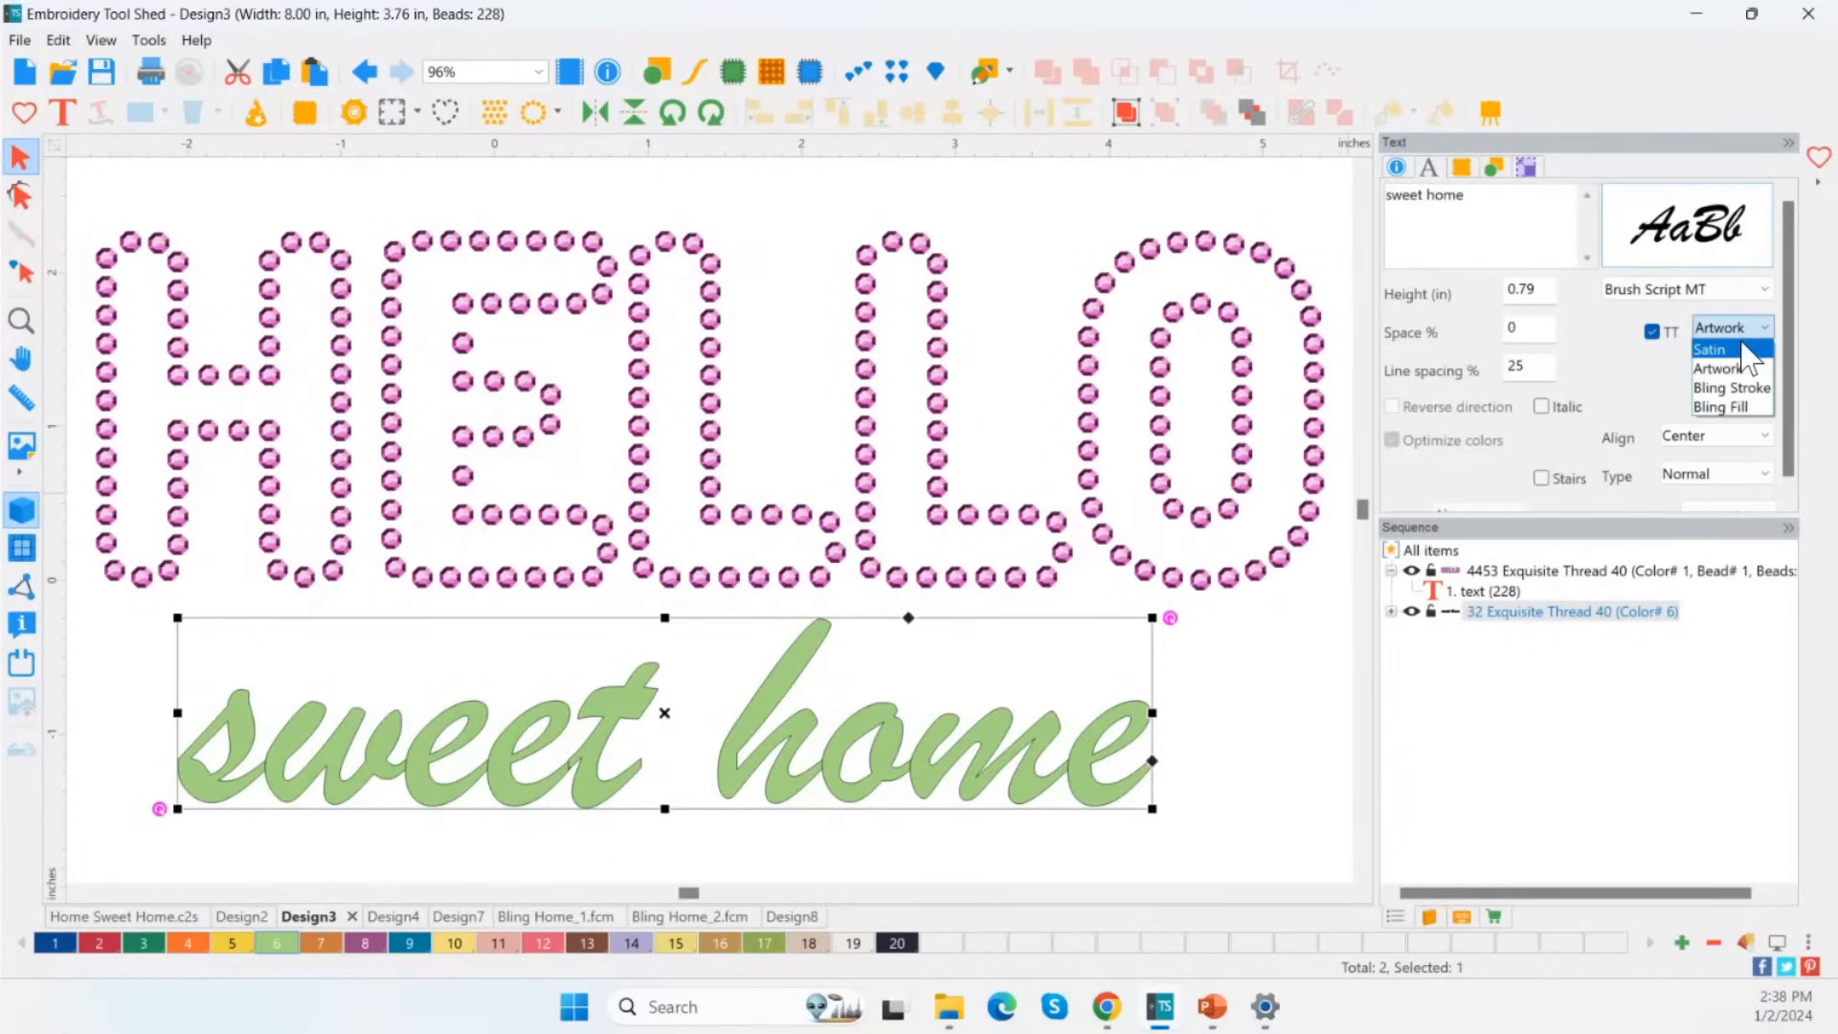
{"action": "left_click", "coordinate": [1742, 349]}
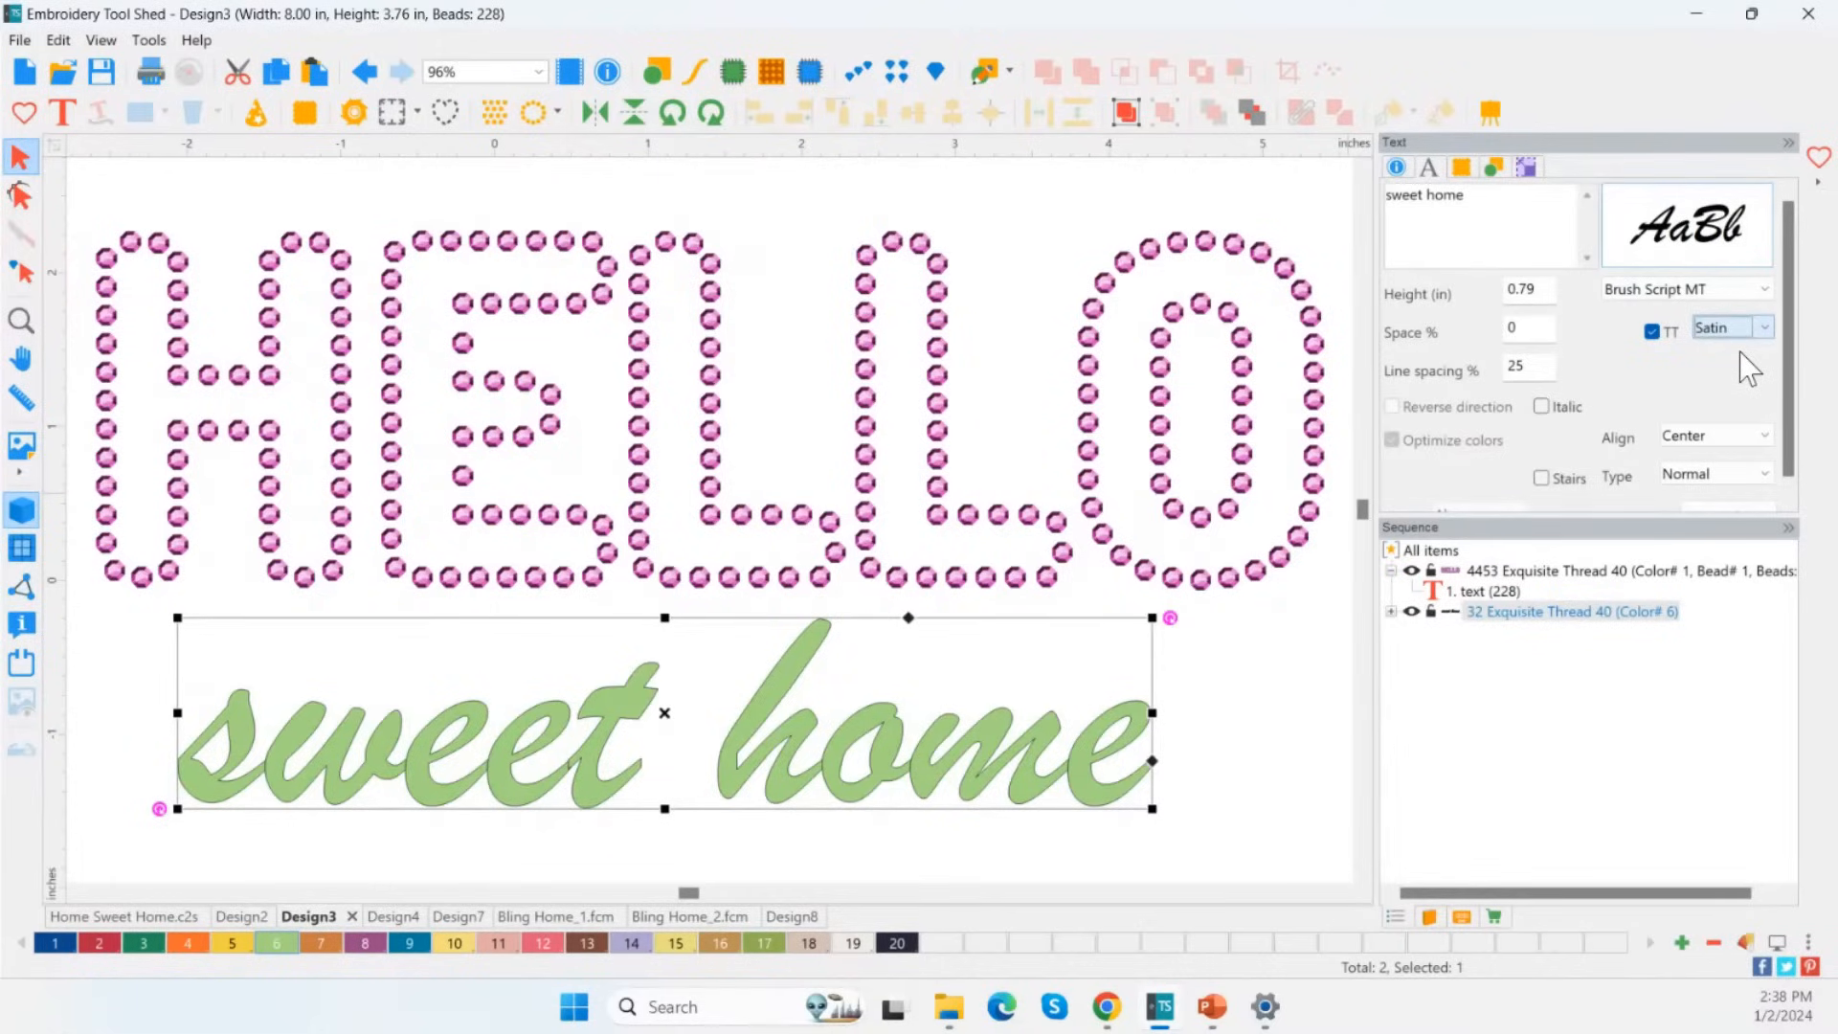
{"action": "left_click", "coordinate": [575, 718]}
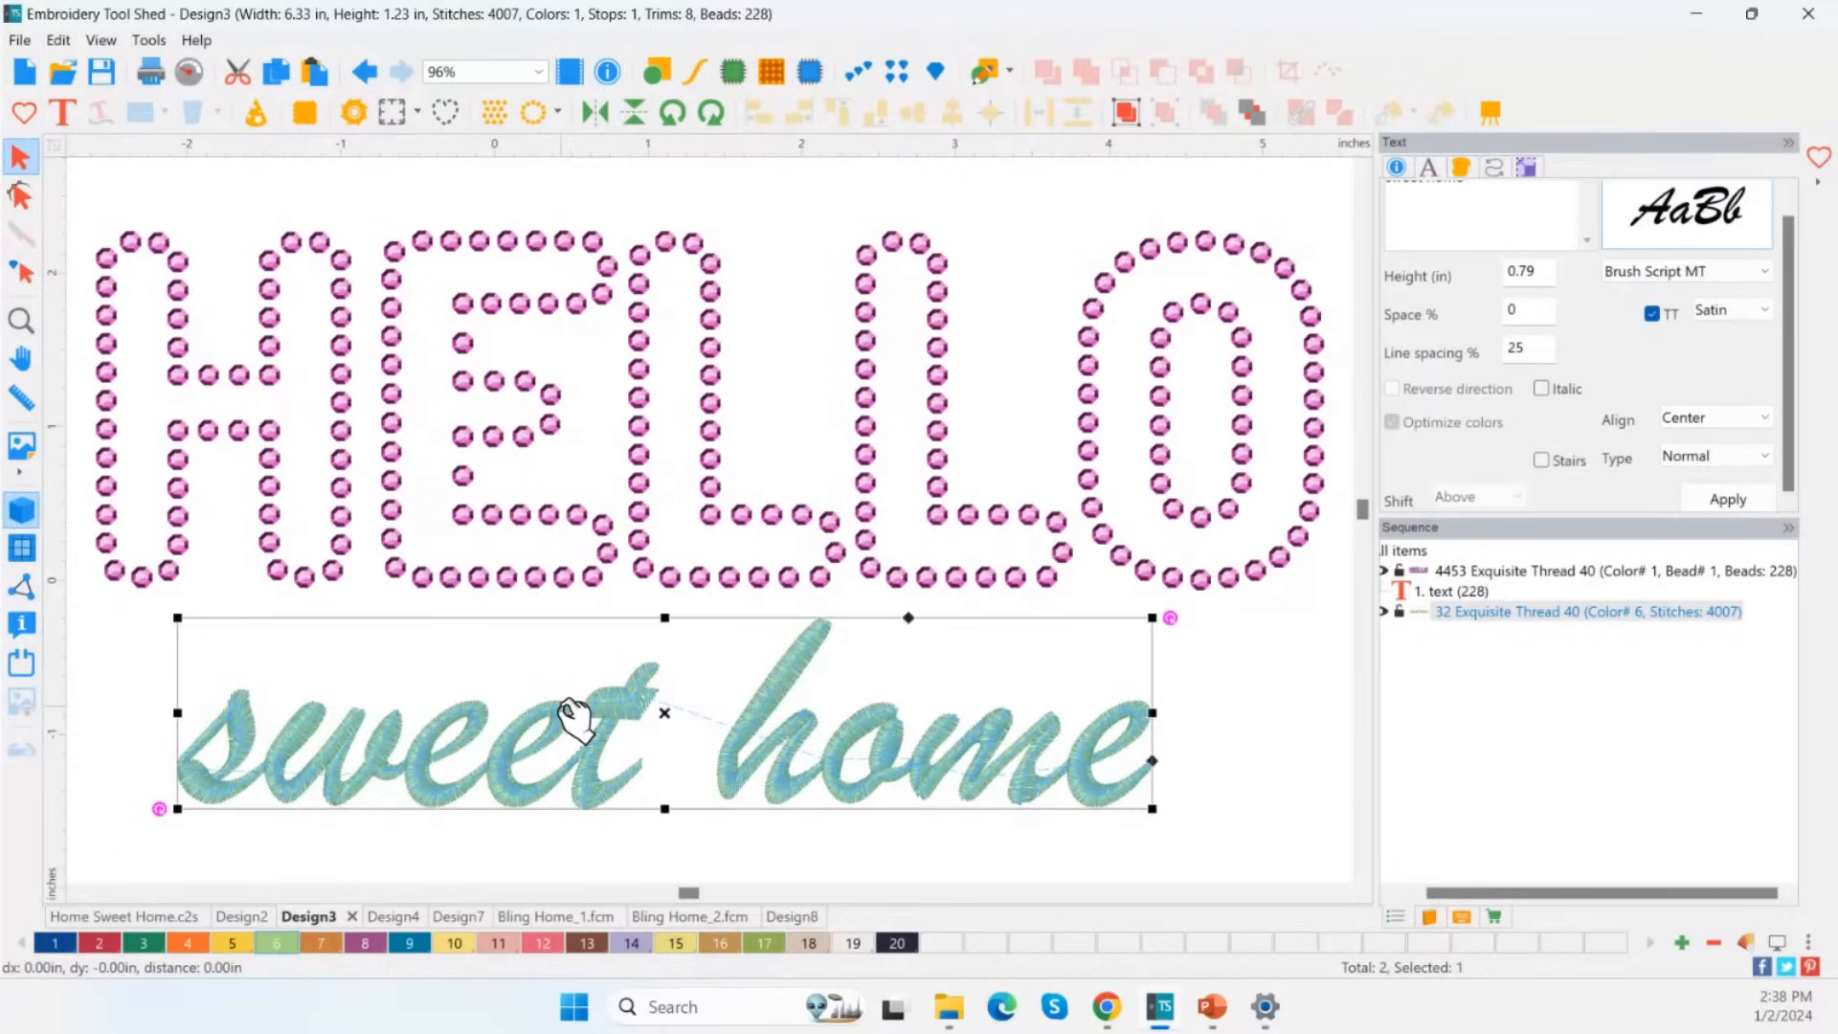
{"action": "left_click", "coordinate": [1402, 644]}
{"action": "left_click", "coordinate": [1494, 633]}
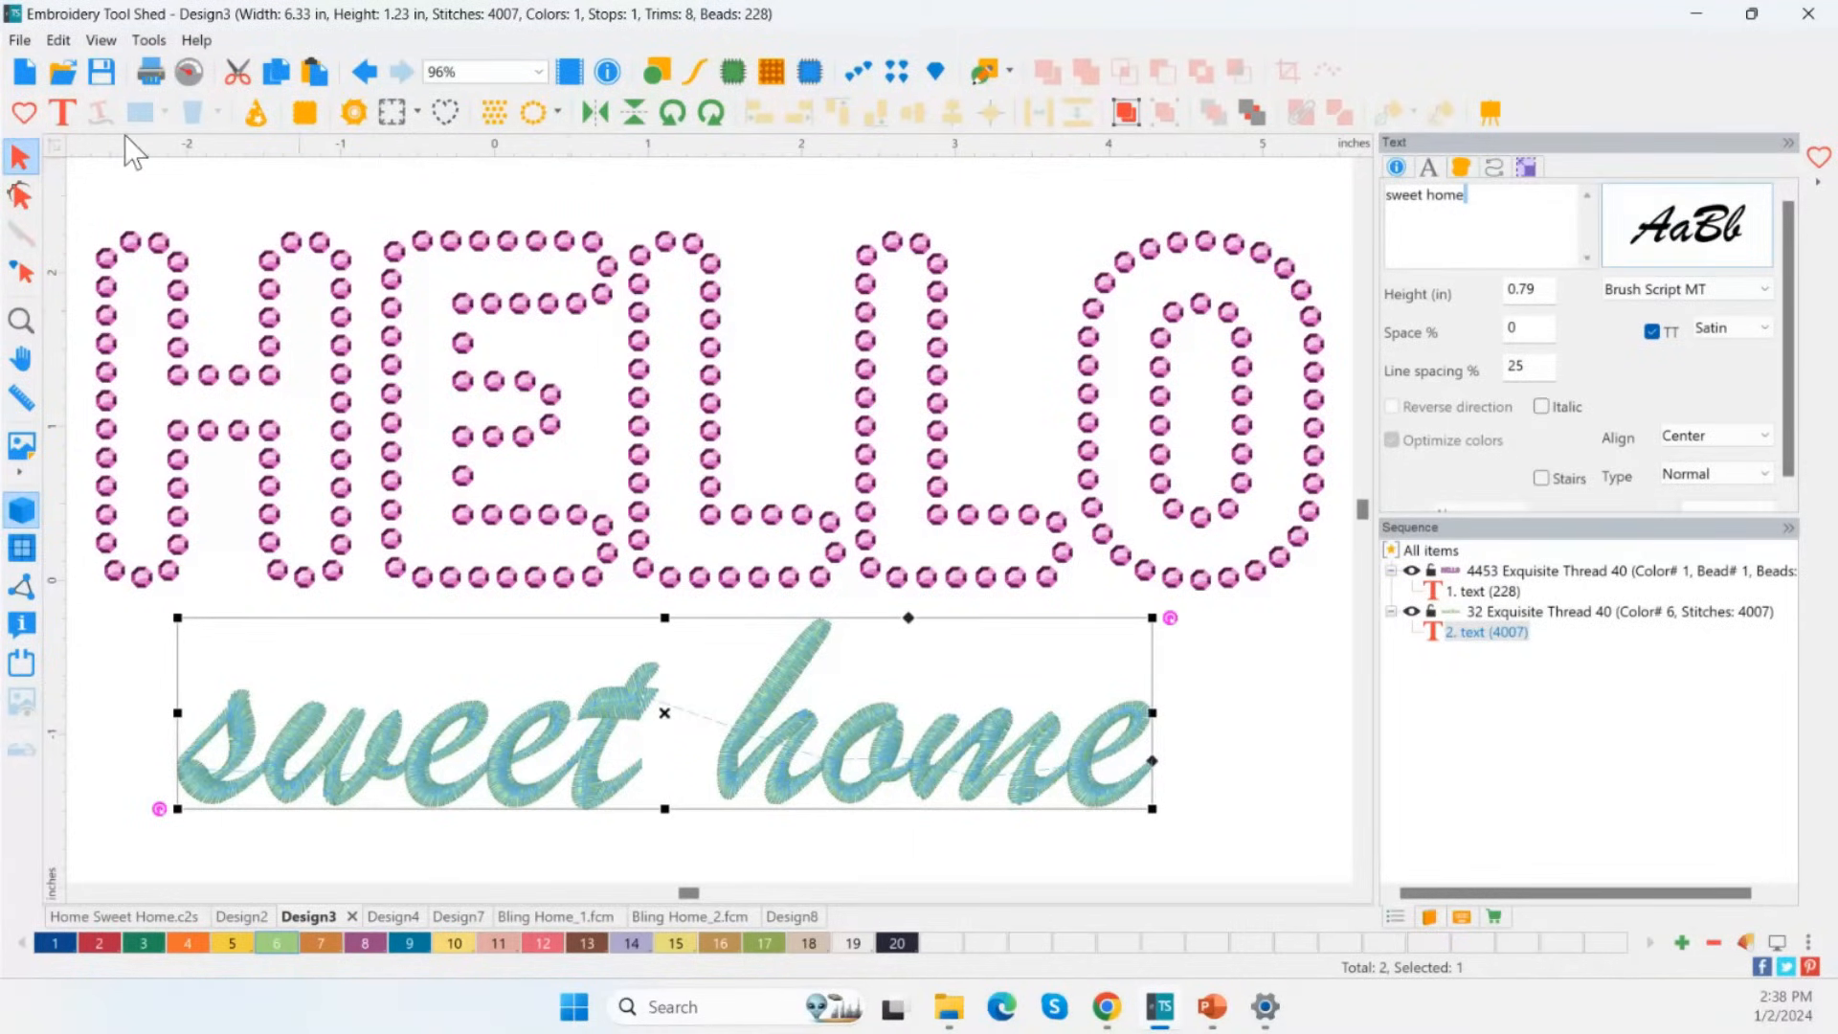
{"action": "left_click", "coordinate": [1277, 180]}
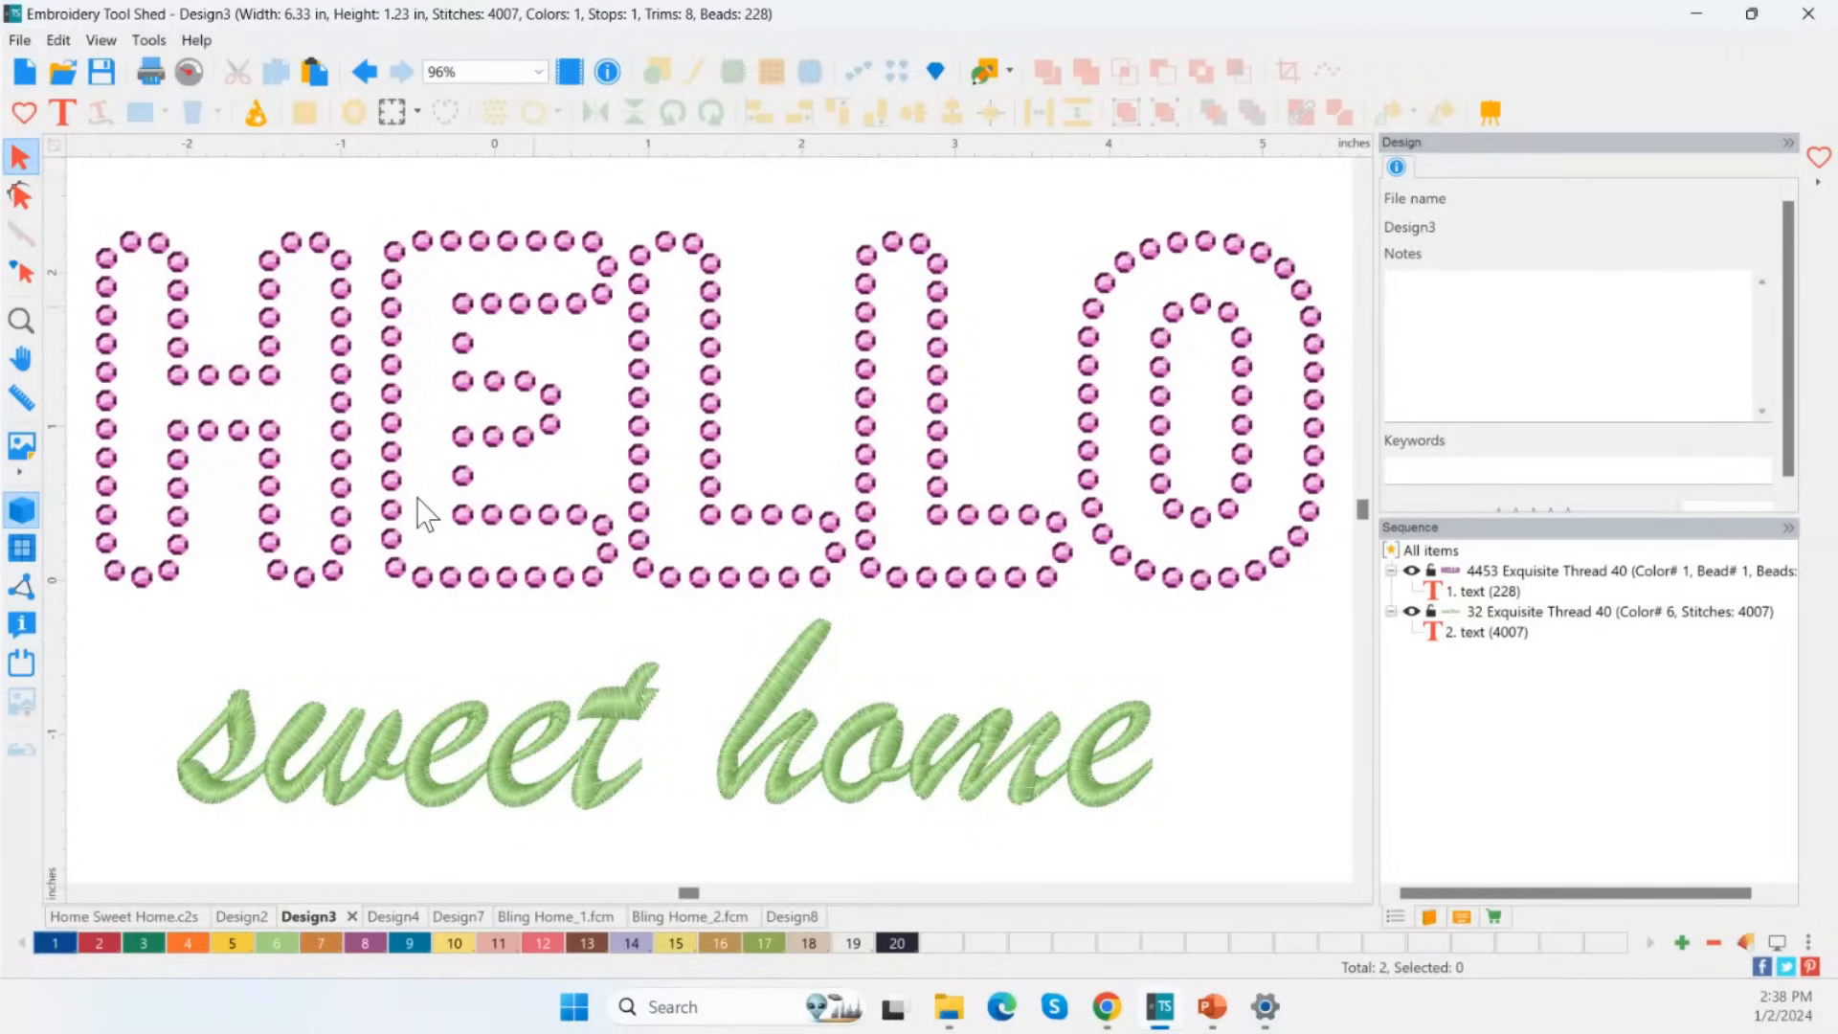
{"action": "left_click", "coordinate": [824, 575]}
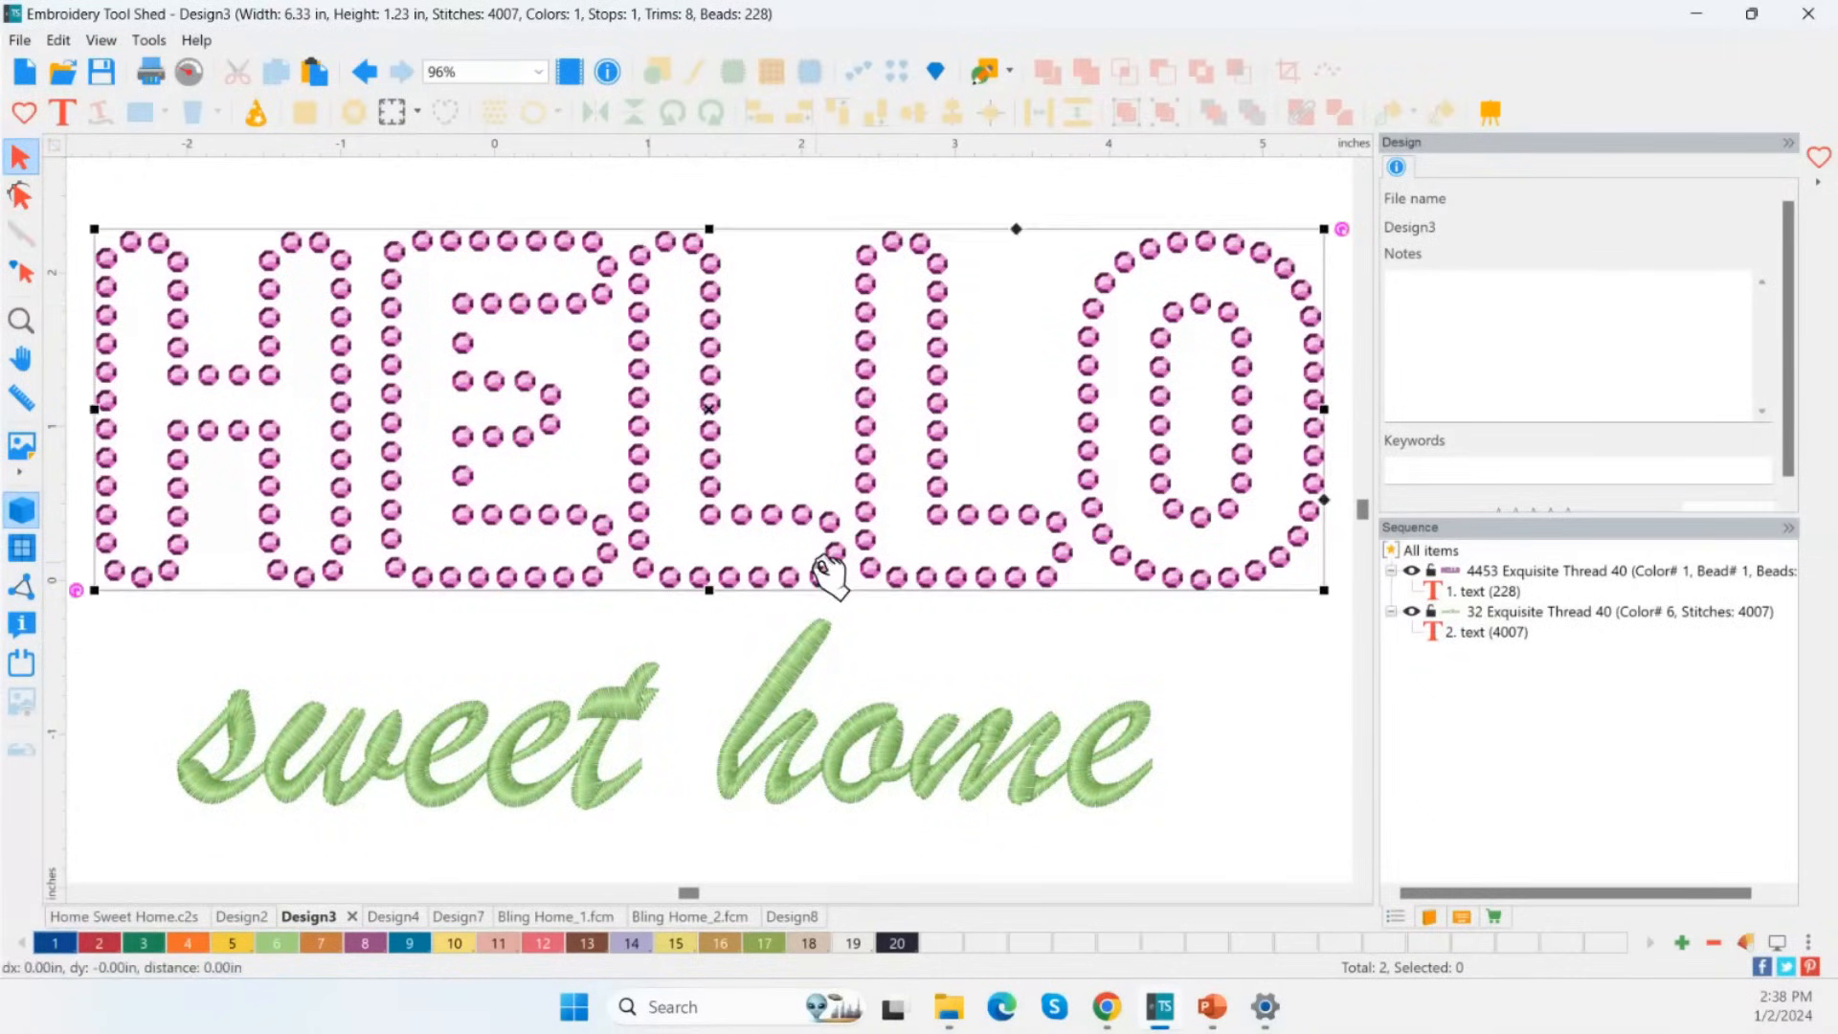
{"action": "left_click", "coordinate": [831, 698]}
{"action": "left_click", "coordinate": [774, 393]}
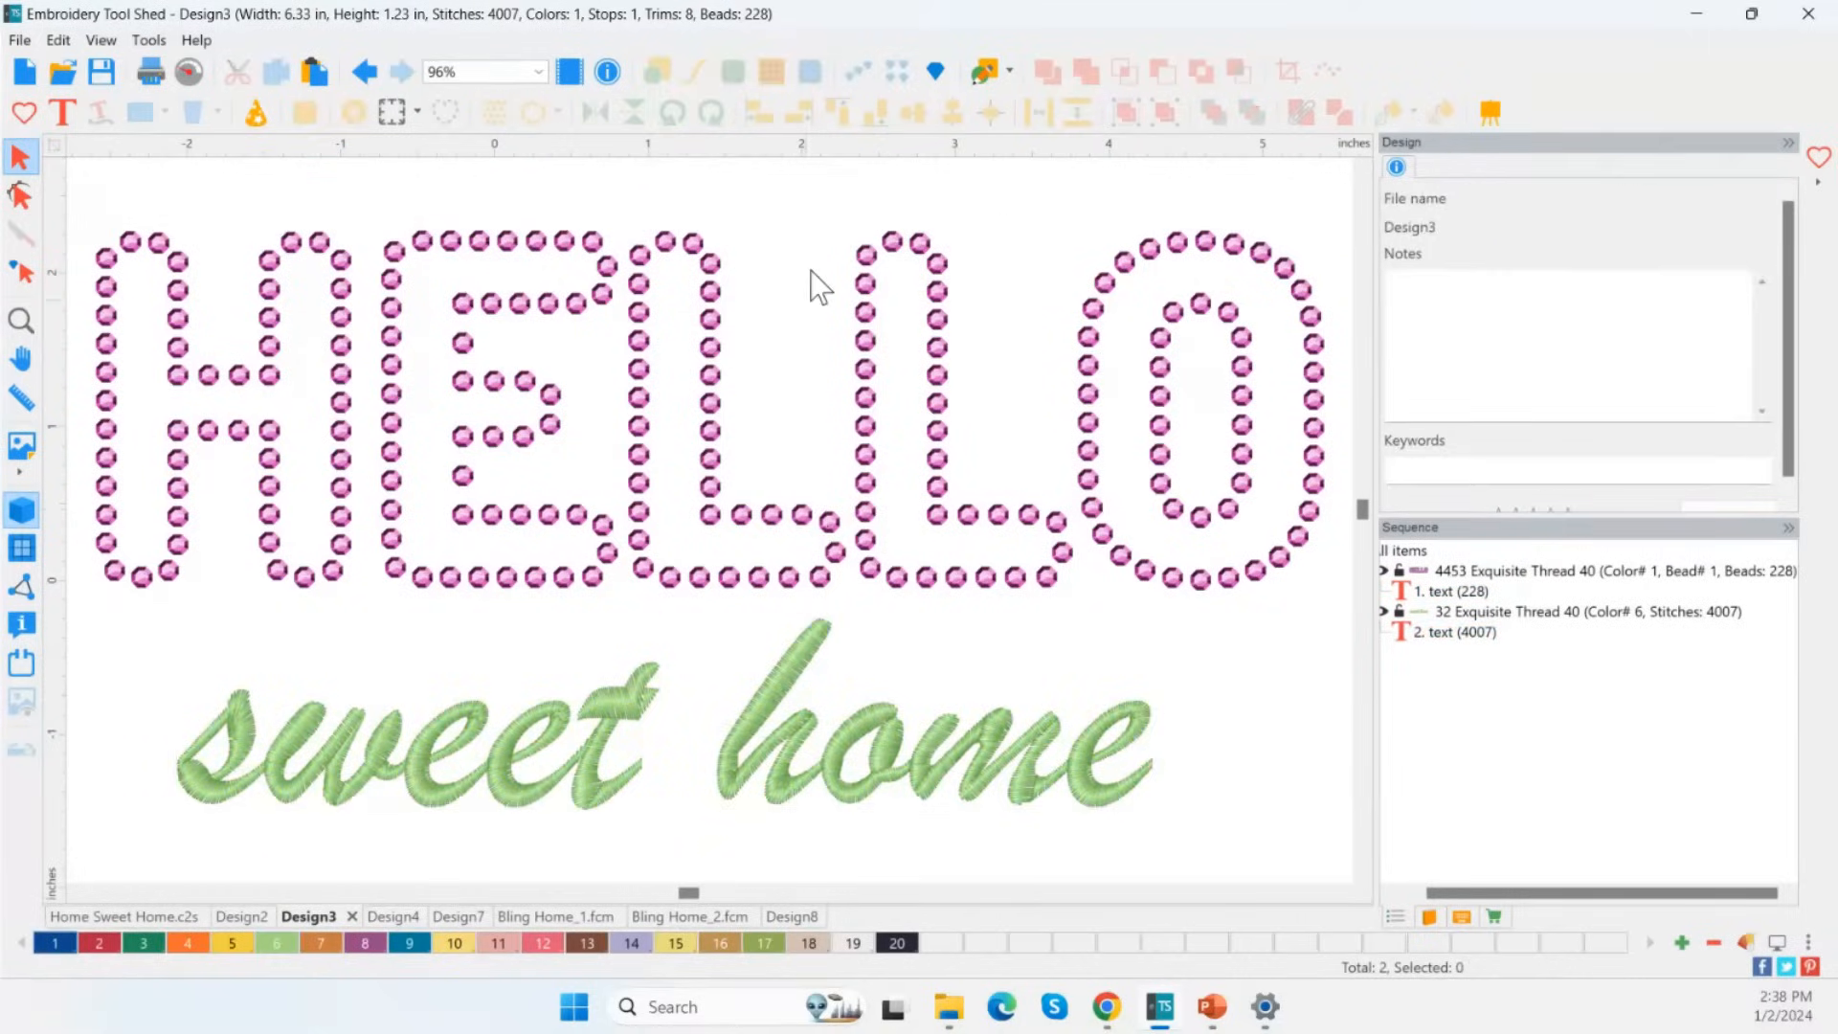
Add the note "Hello deisgn" to the design's properties and apply it.
{"action": "left_click", "coordinate": [1446, 308]}
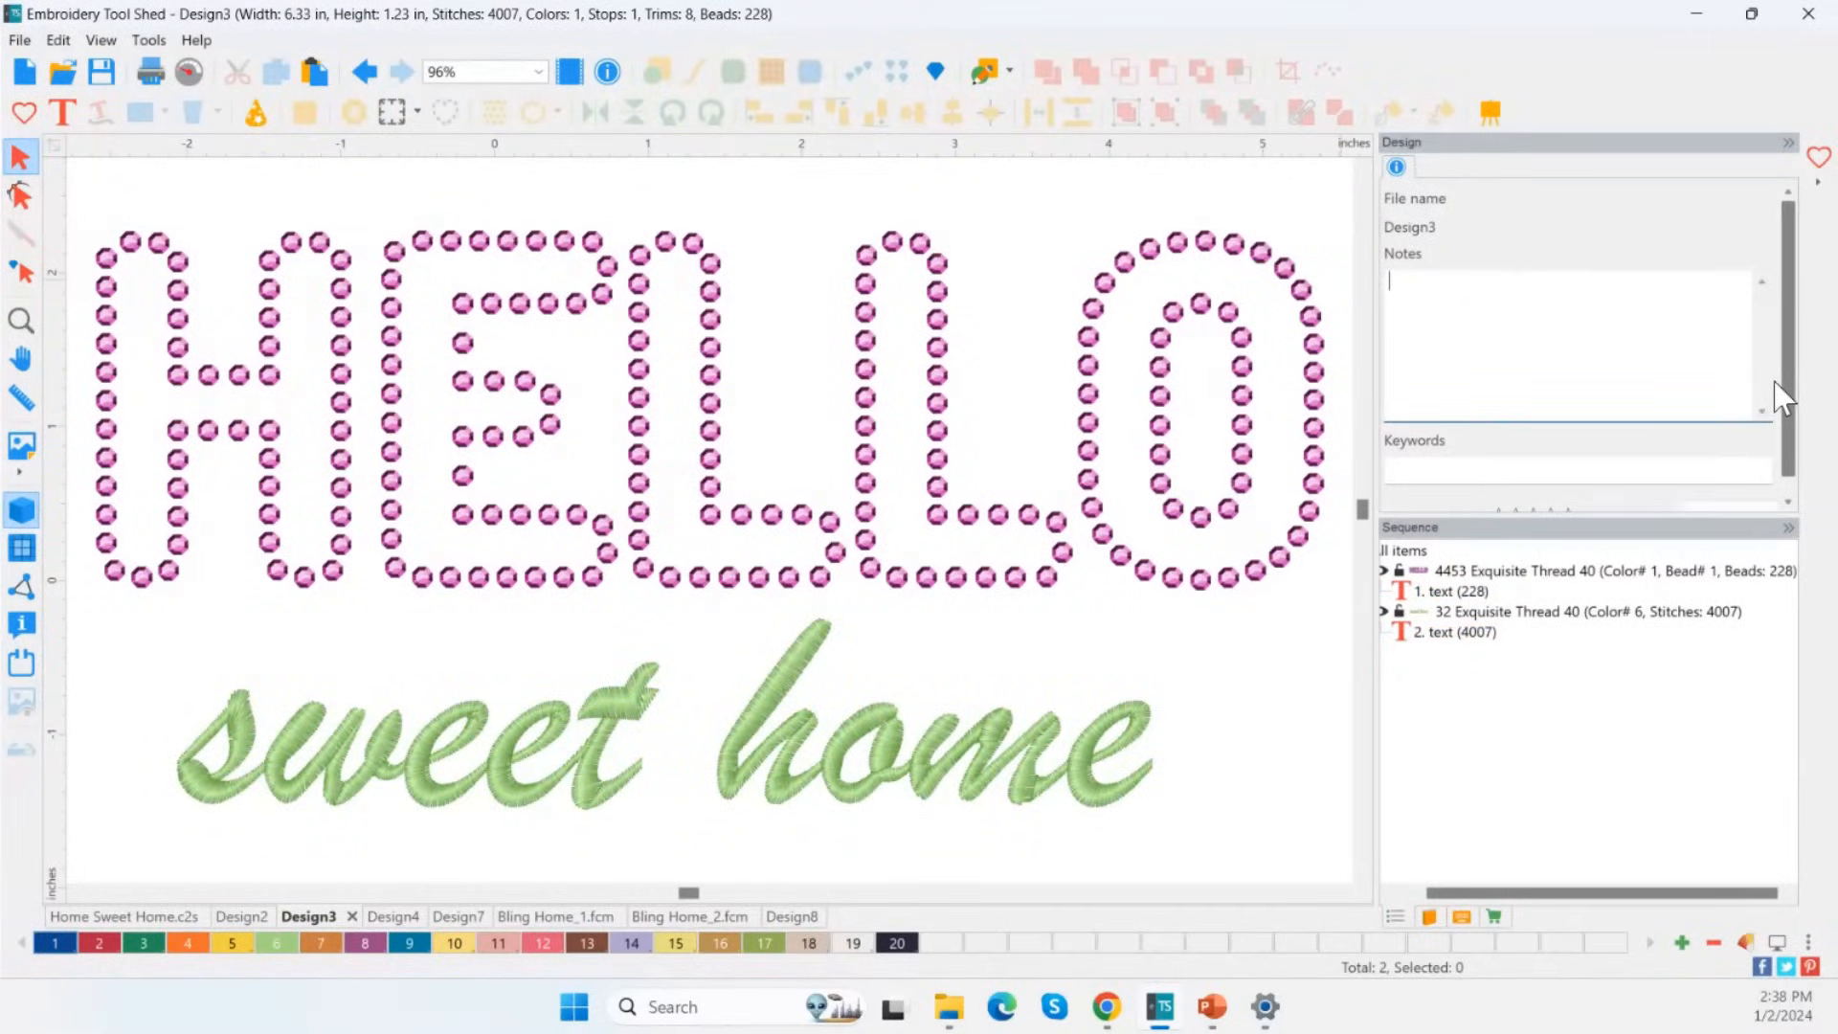
{"action": "left_click", "coordinate": [1787, 502]}
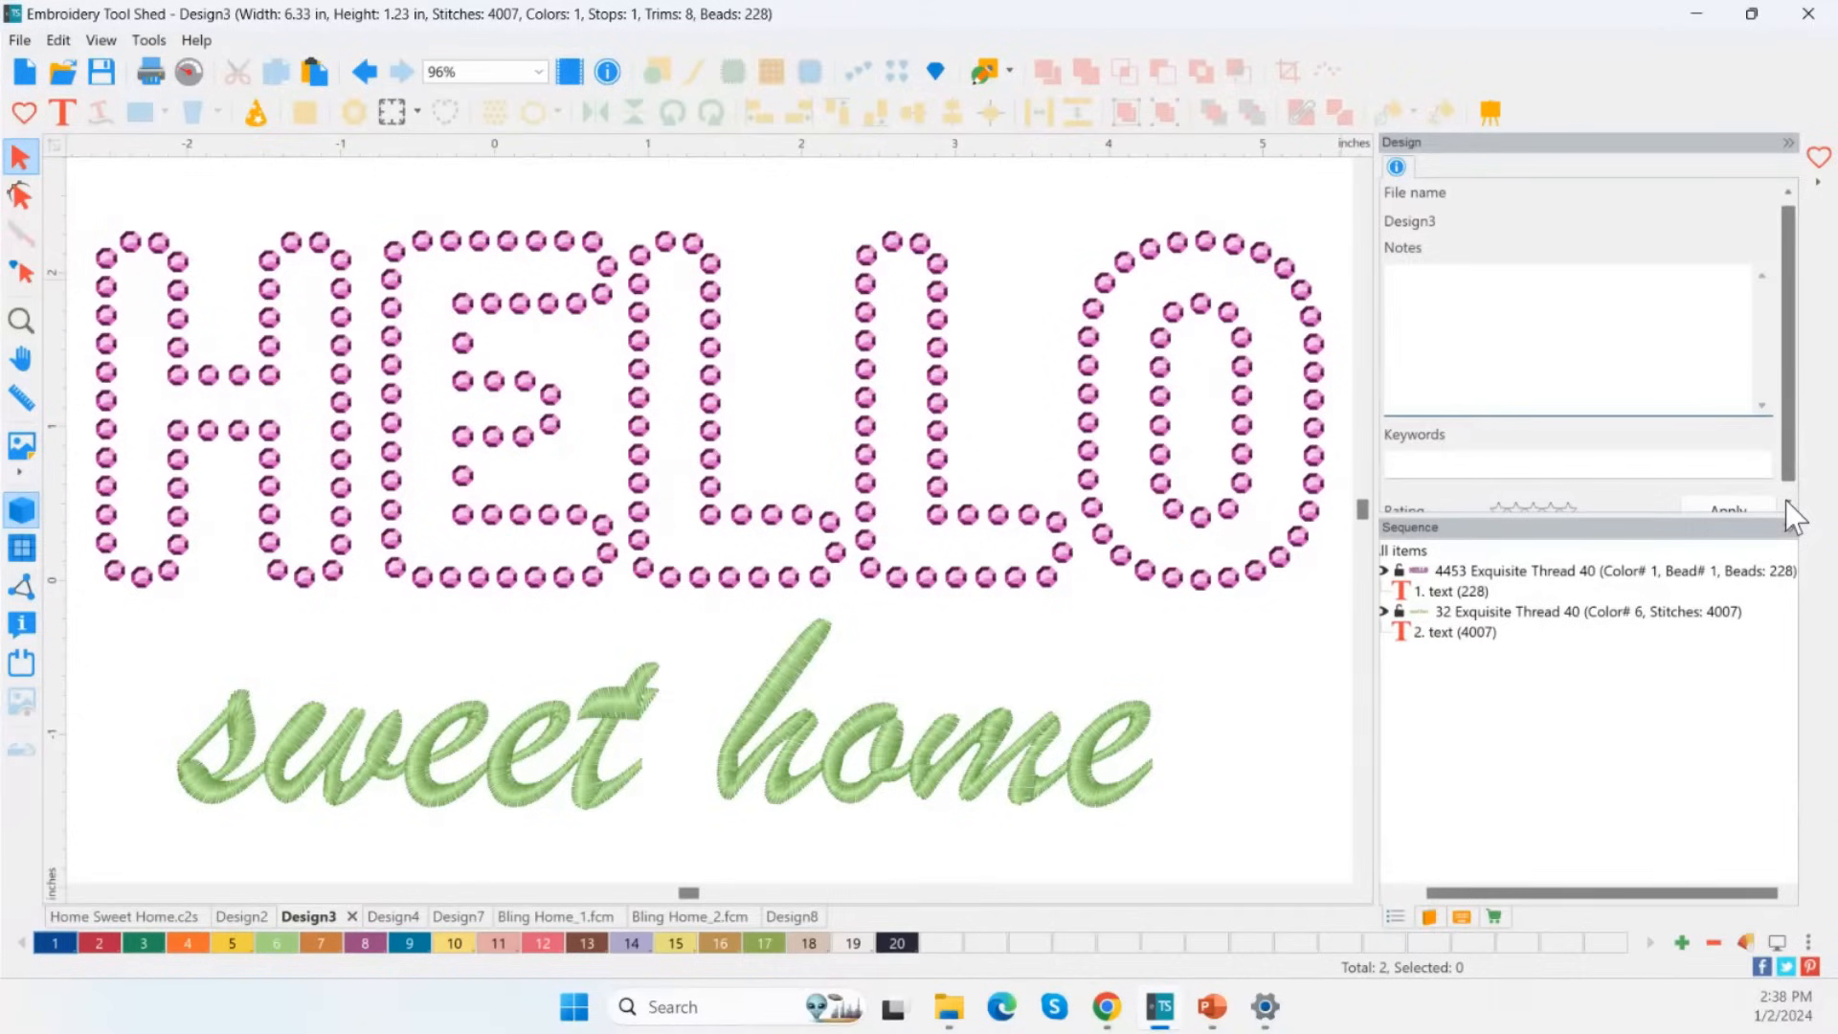
{"action": "left_click", "coordinate": [1788, 508]}
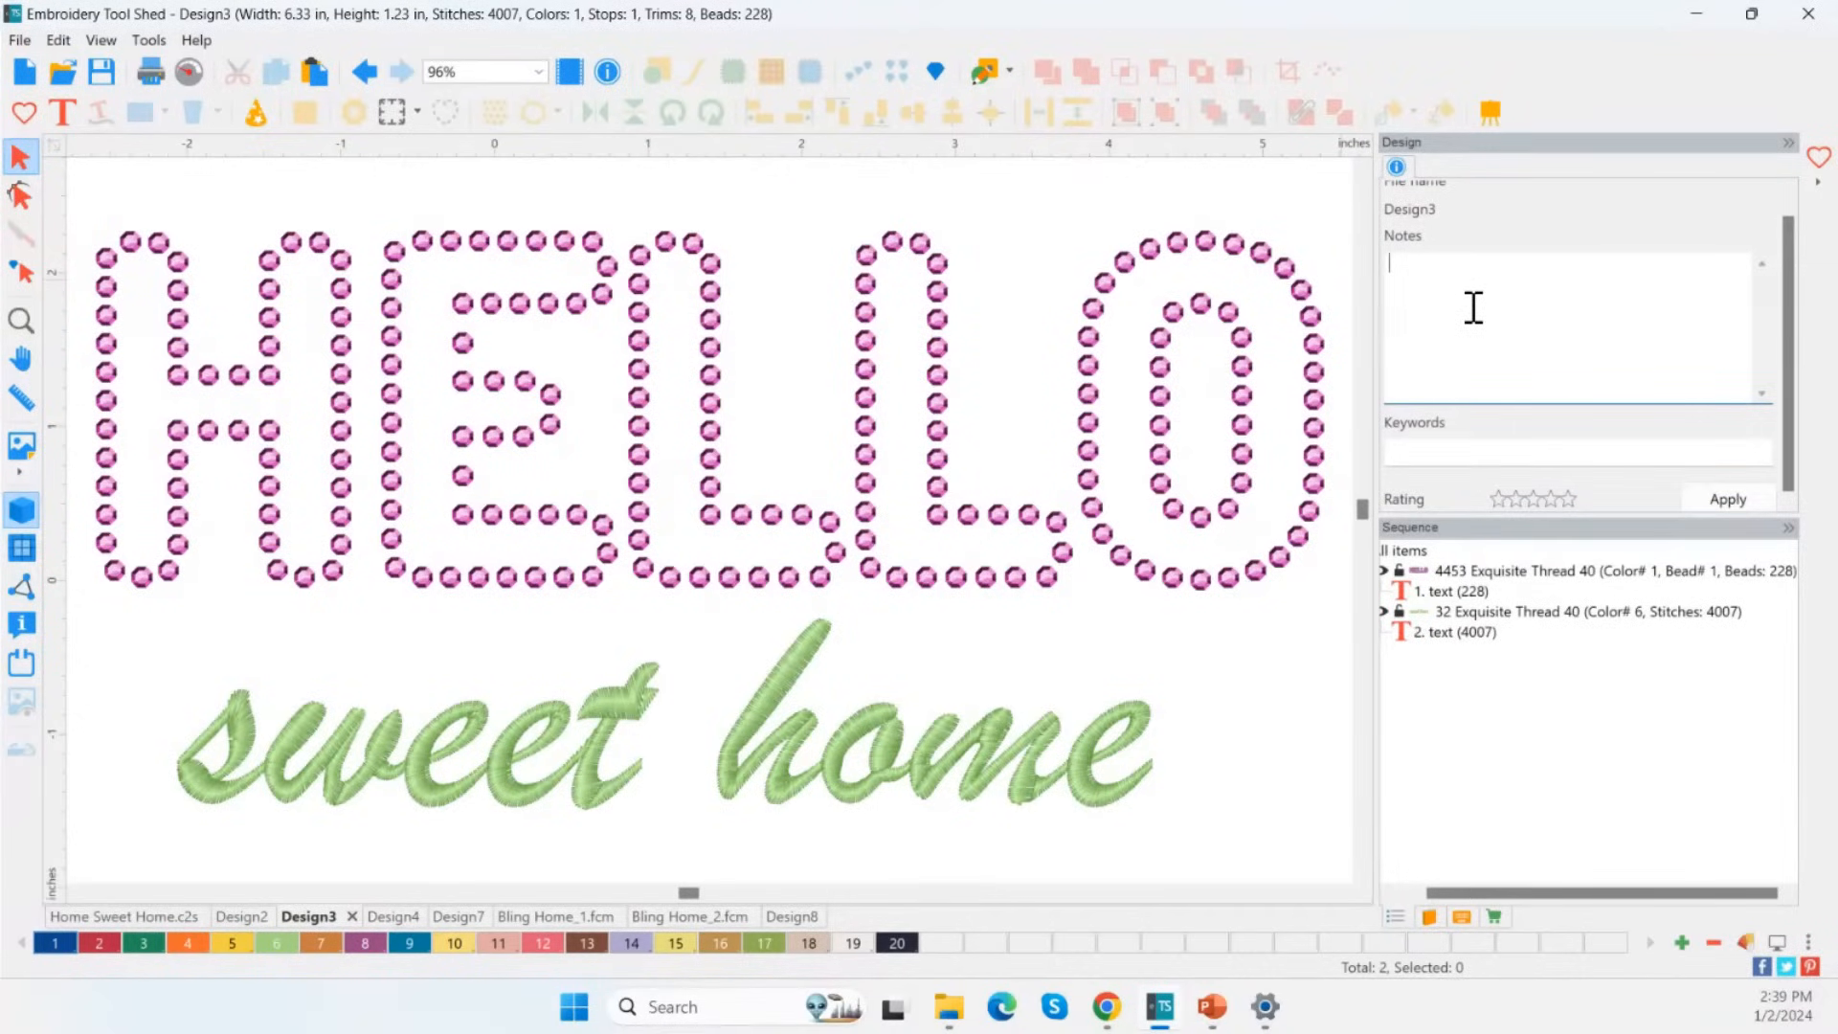
{"action": "type", "text": "Hello deisgn"}
{"action": "left_click", "coordinate": [1746, 498]}
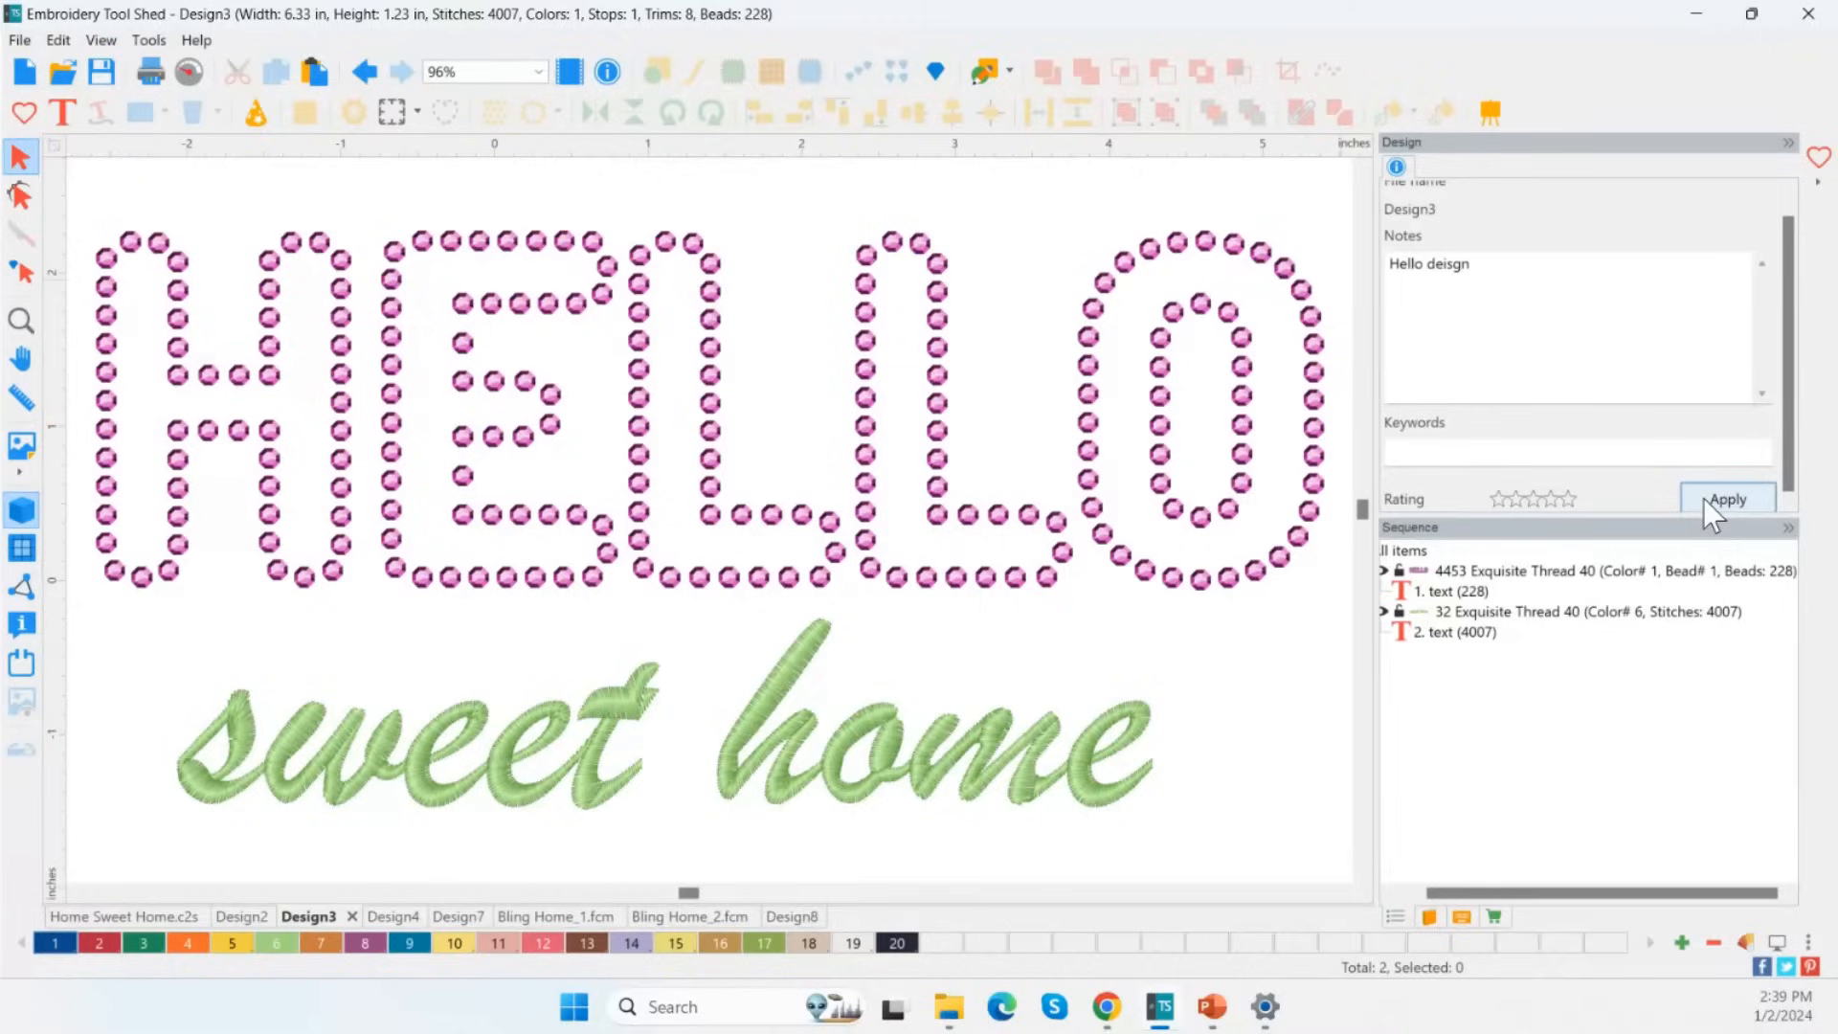
Save the design to the Desktop as Notes in Inspiration Series C2S format.
{"action": "left_click", "coordinate": [20, 40]}
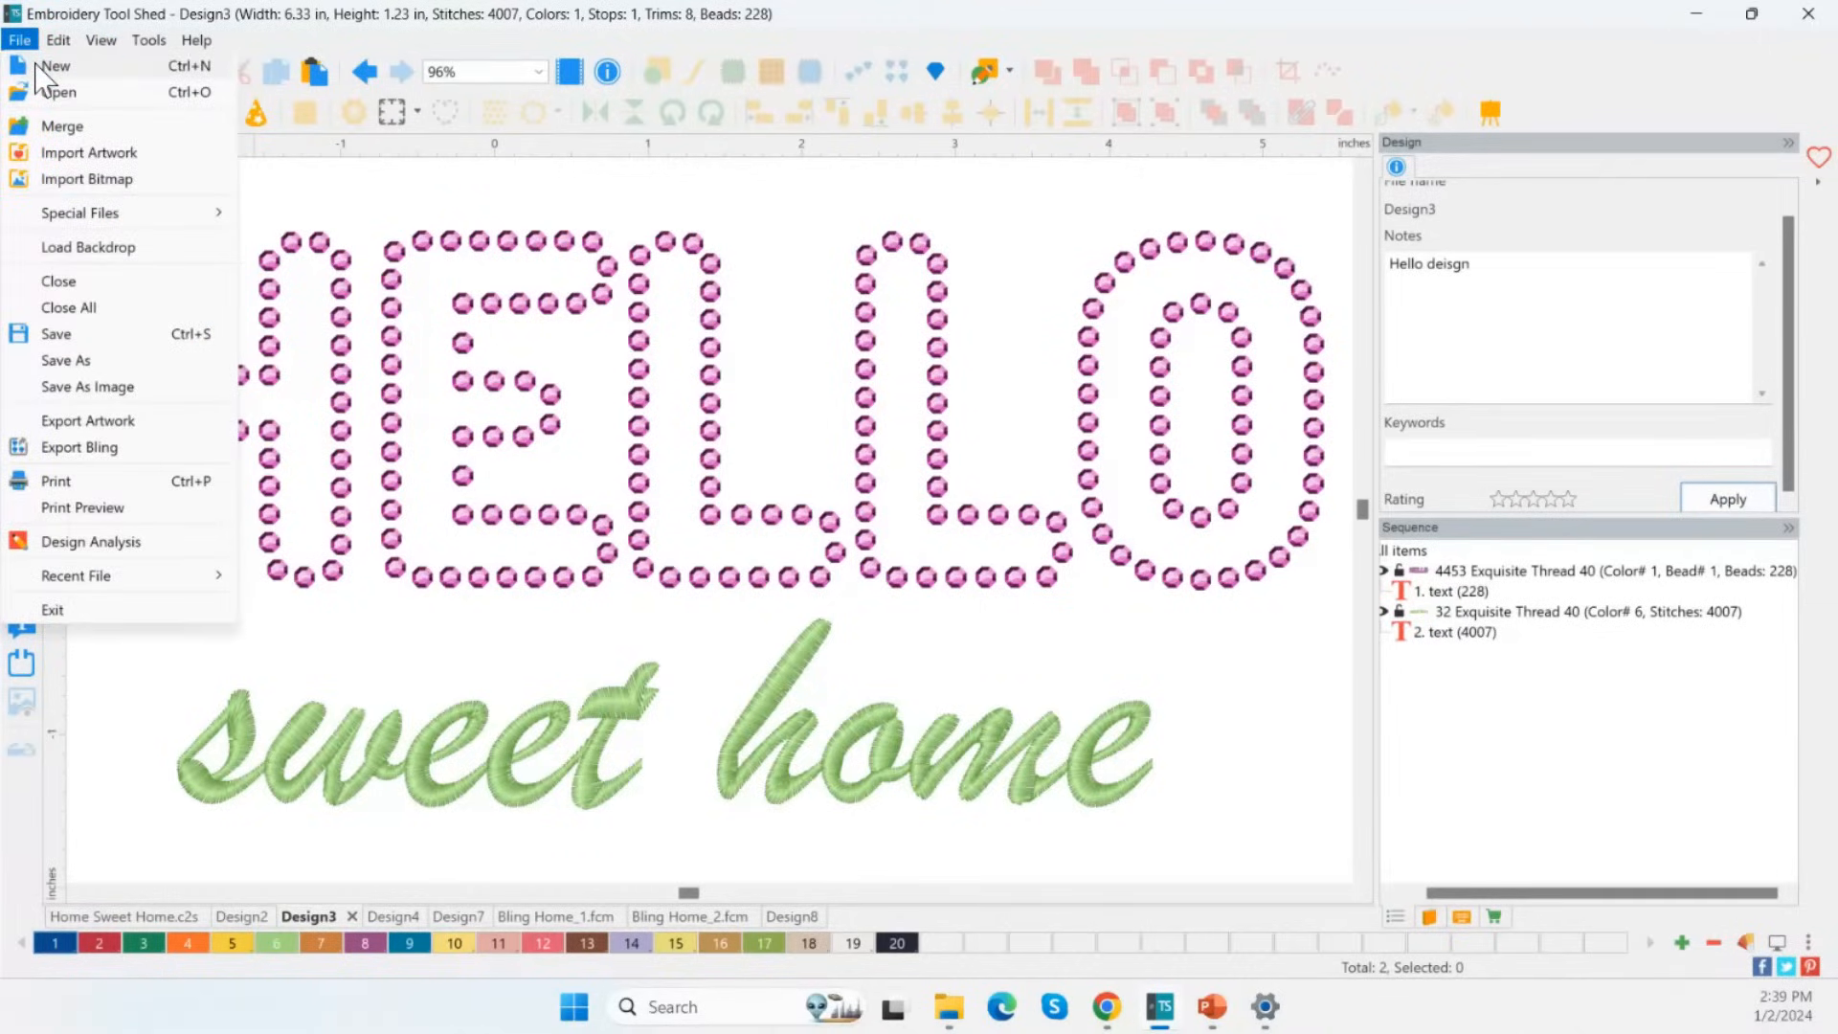
{"action": "left_click", "coordinate": [82, 361]}
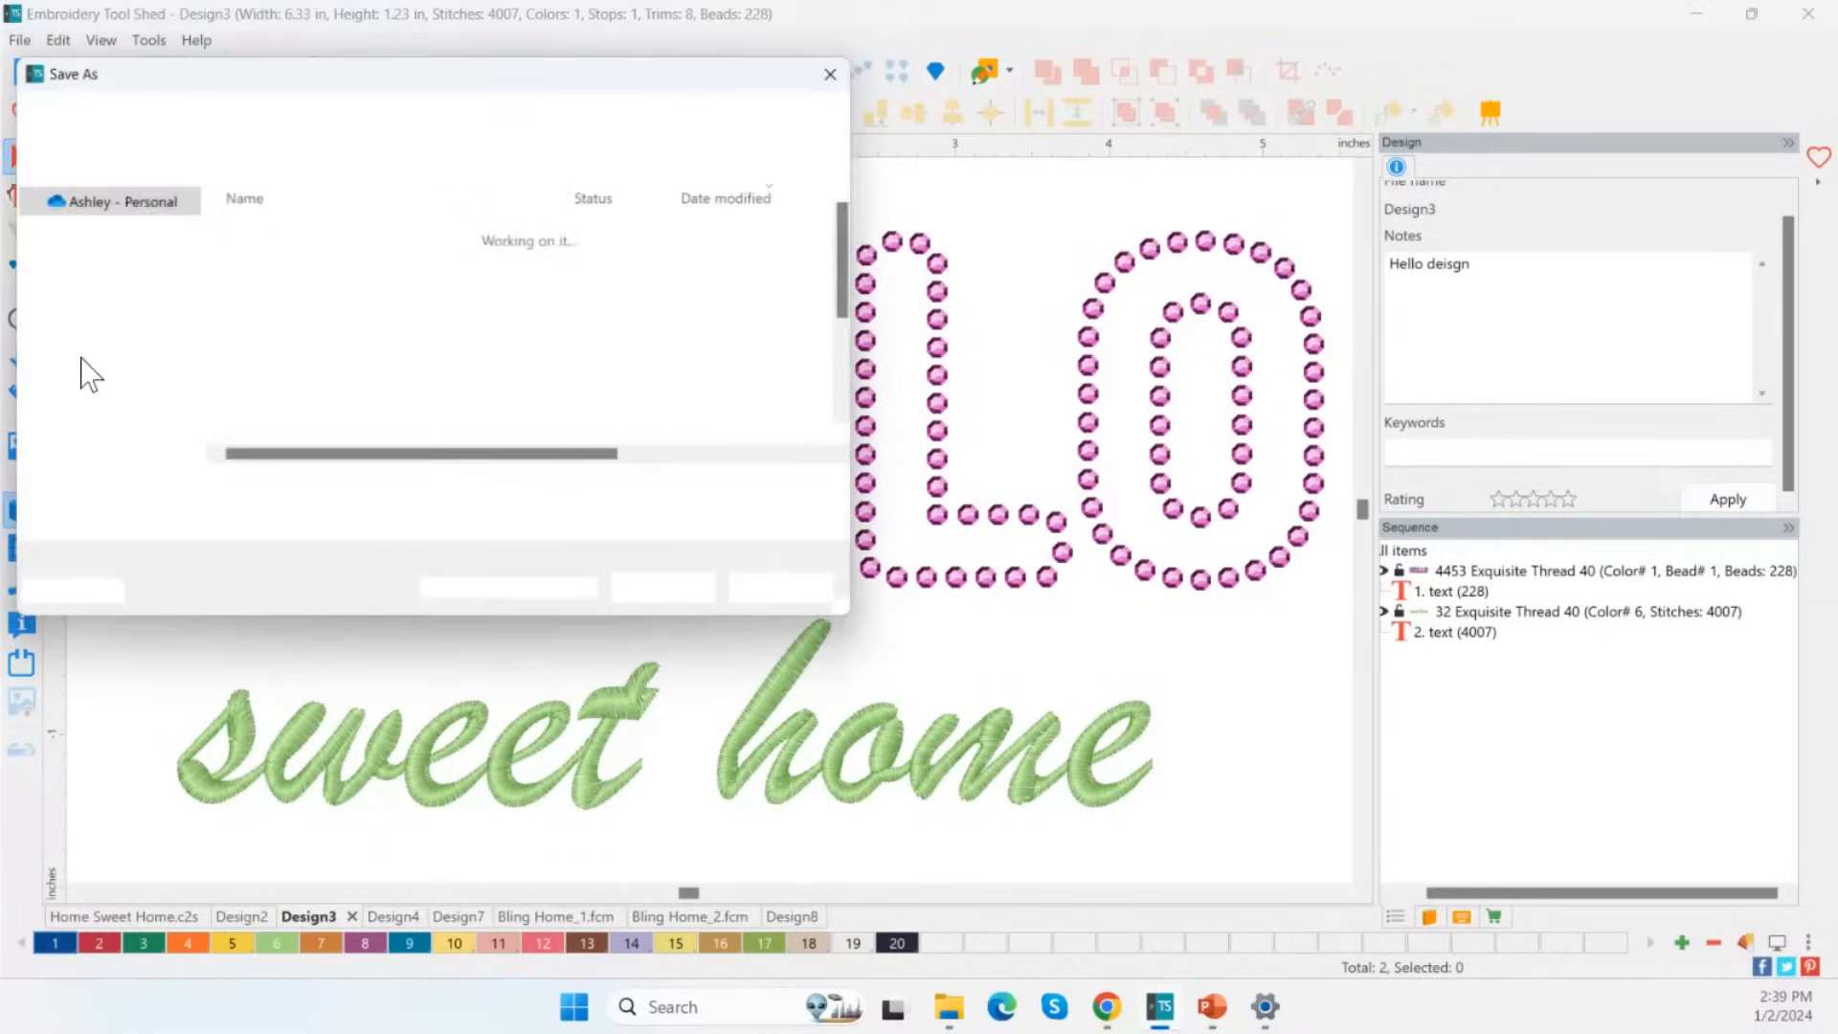
{"action": "left_click", "coordinate": [88, 252]}
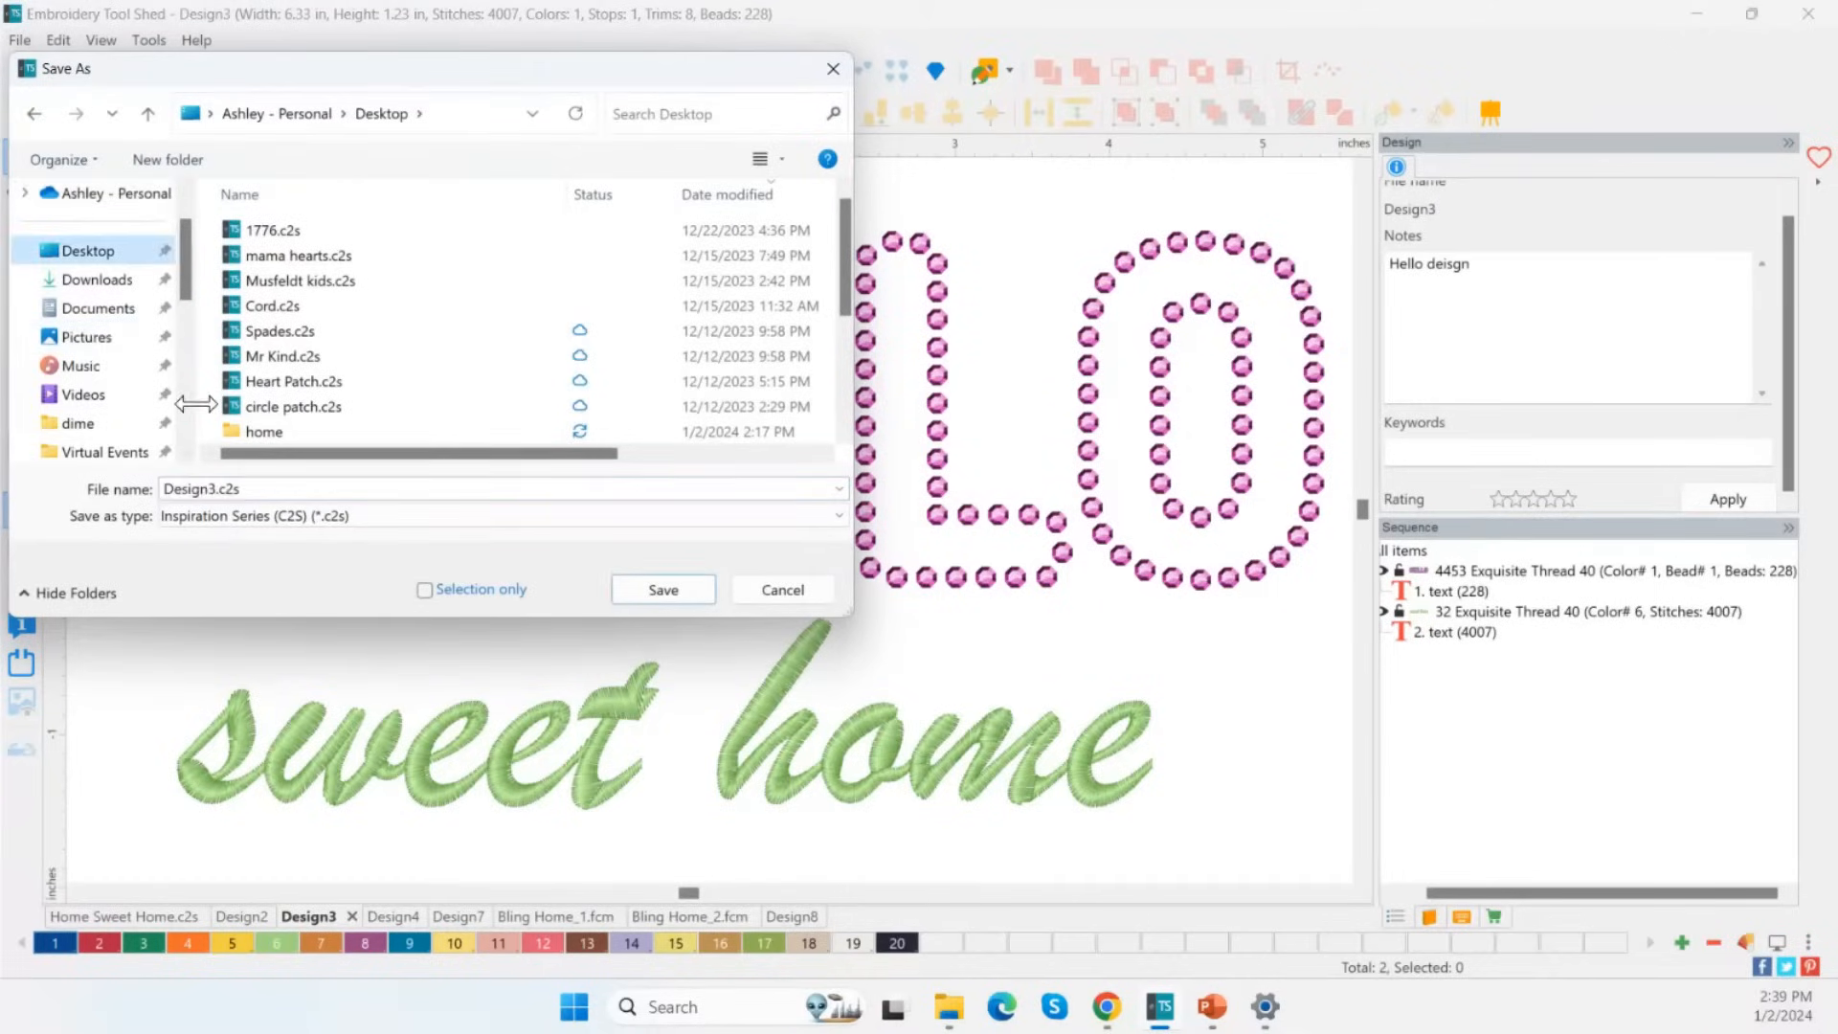
{"action": "double_click", "coordinate": [268, 491]}
{"action": "type", "text": "No"}
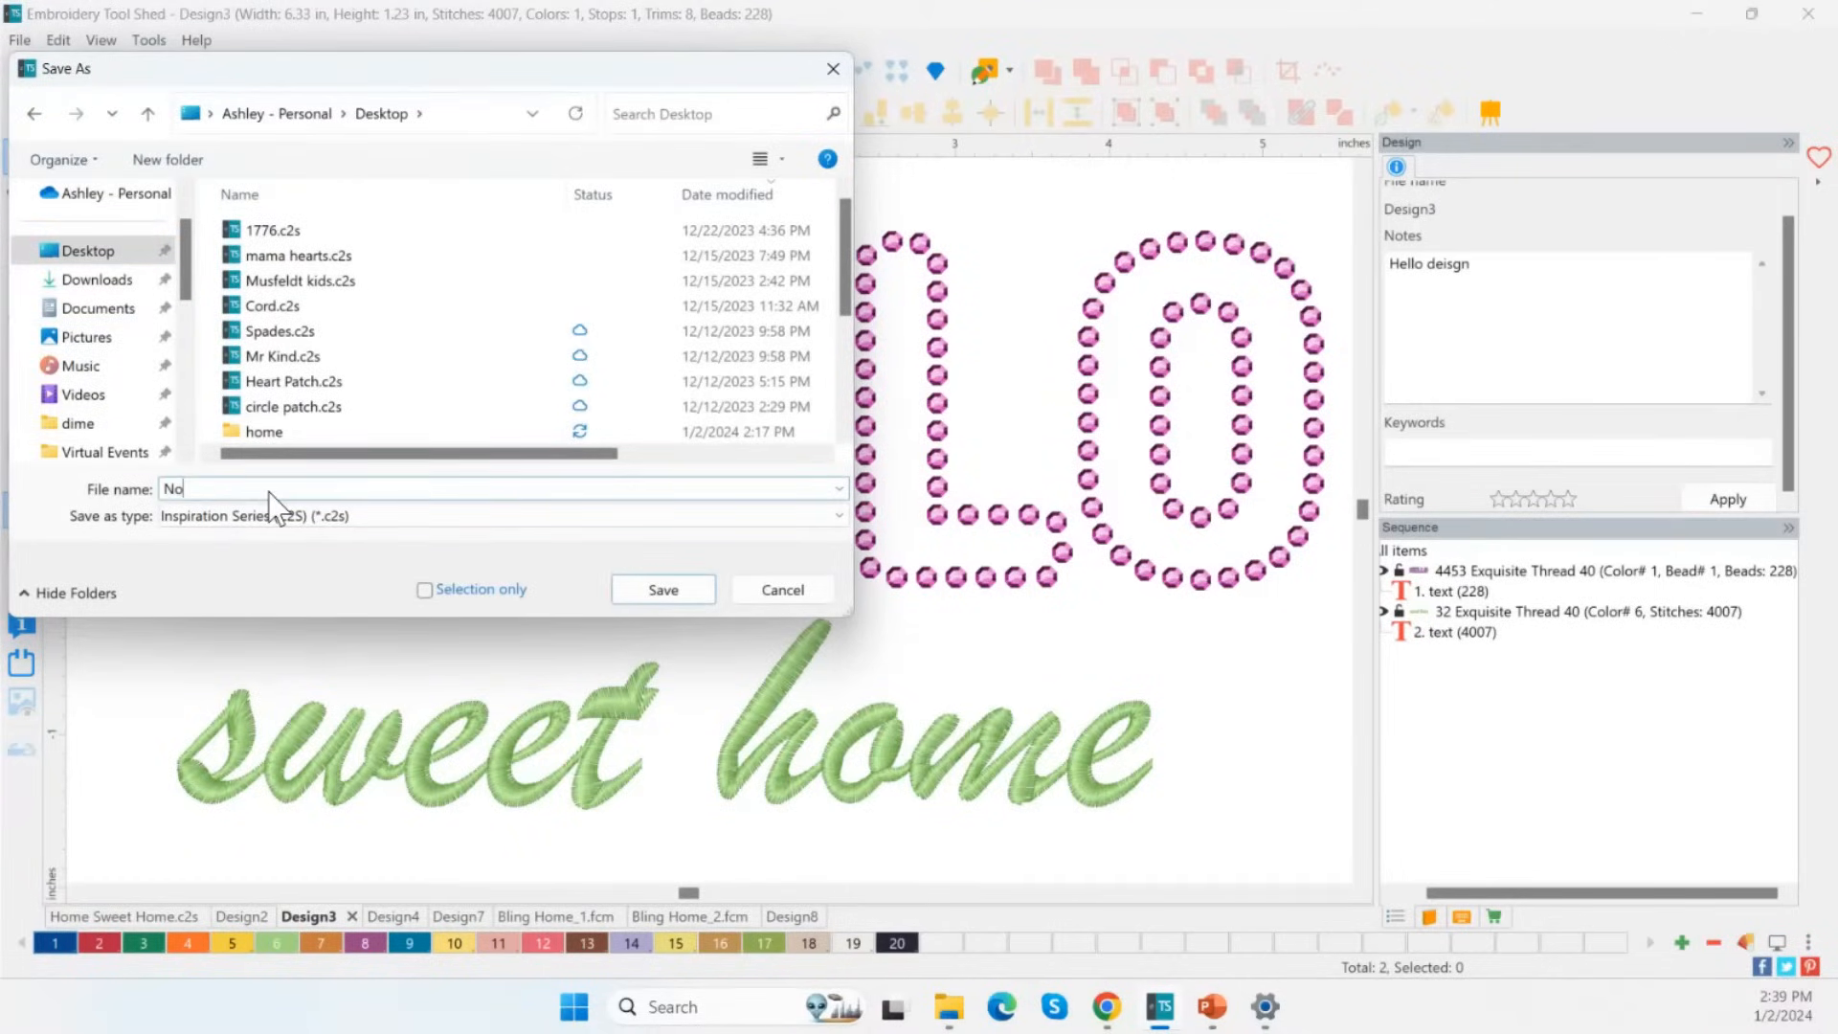
{"action": "type", "text": "tes"}
{"action": "left_click", "coordinate": [653, 588]}
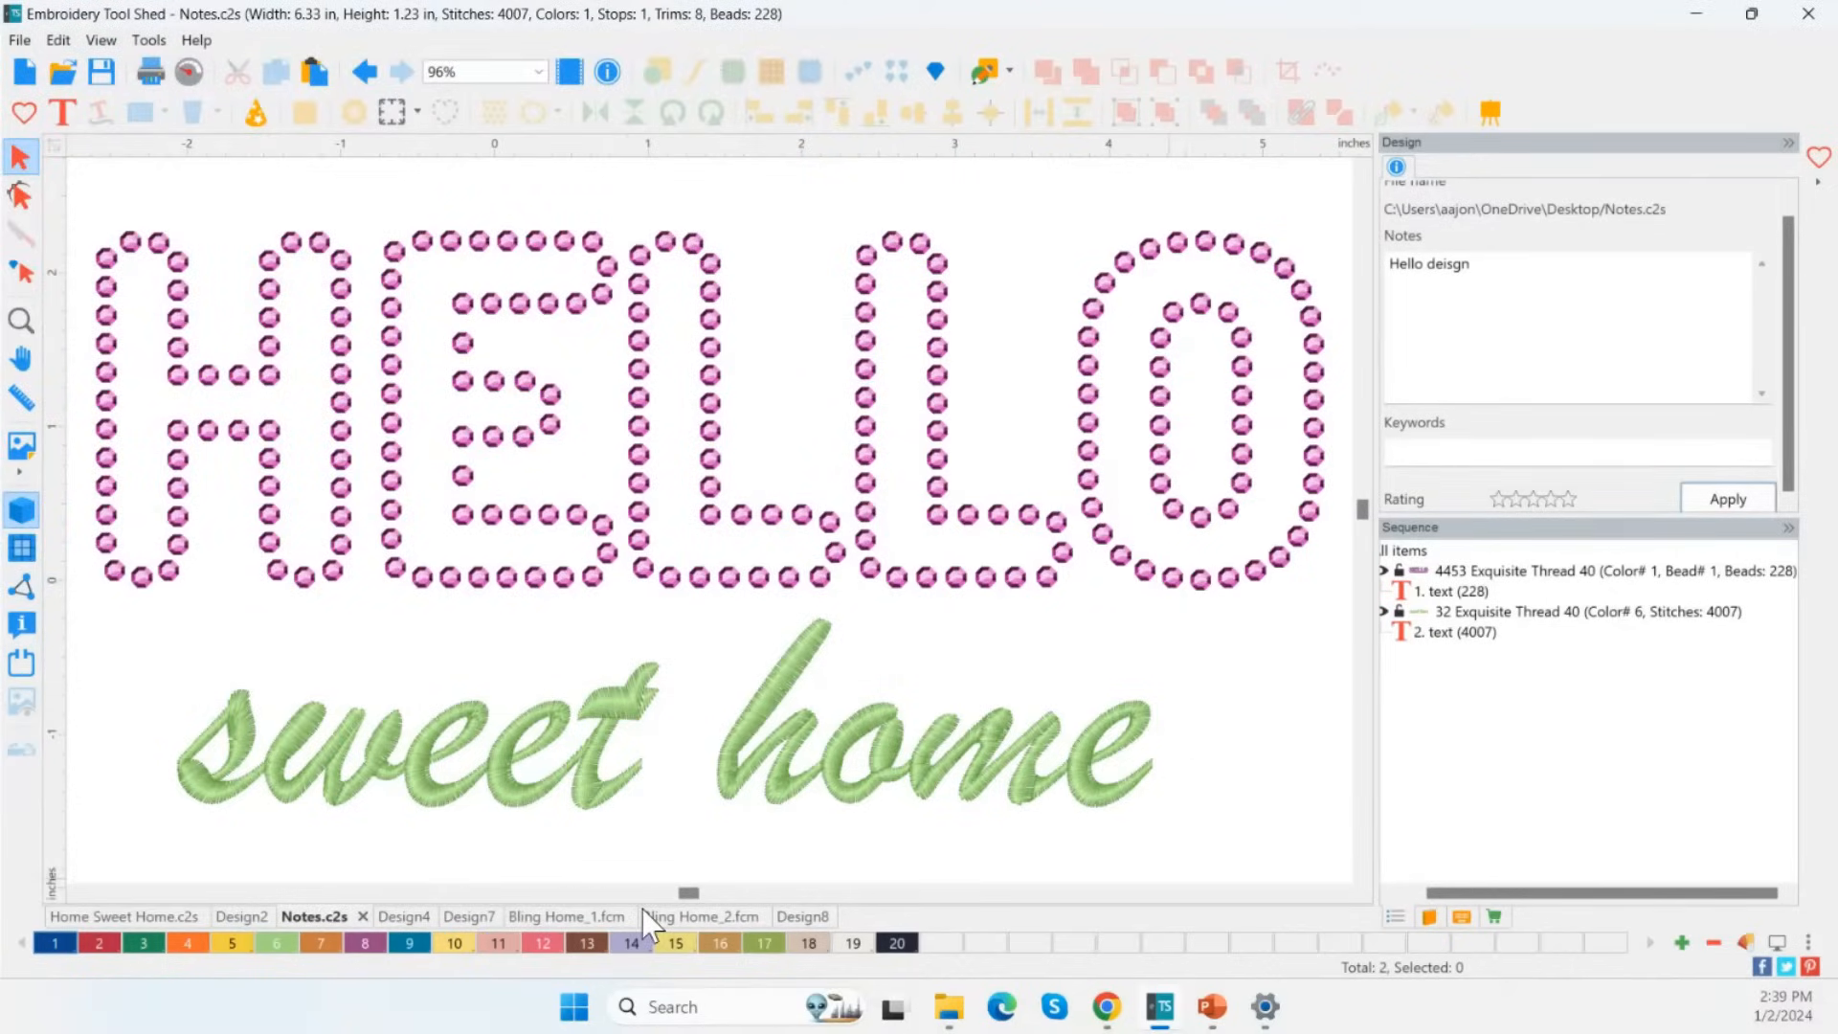
Close the saved Notes design and reopen Notes.c2s from the Desktop.
{"action": "left_click", "coordinate": [361, 916]}
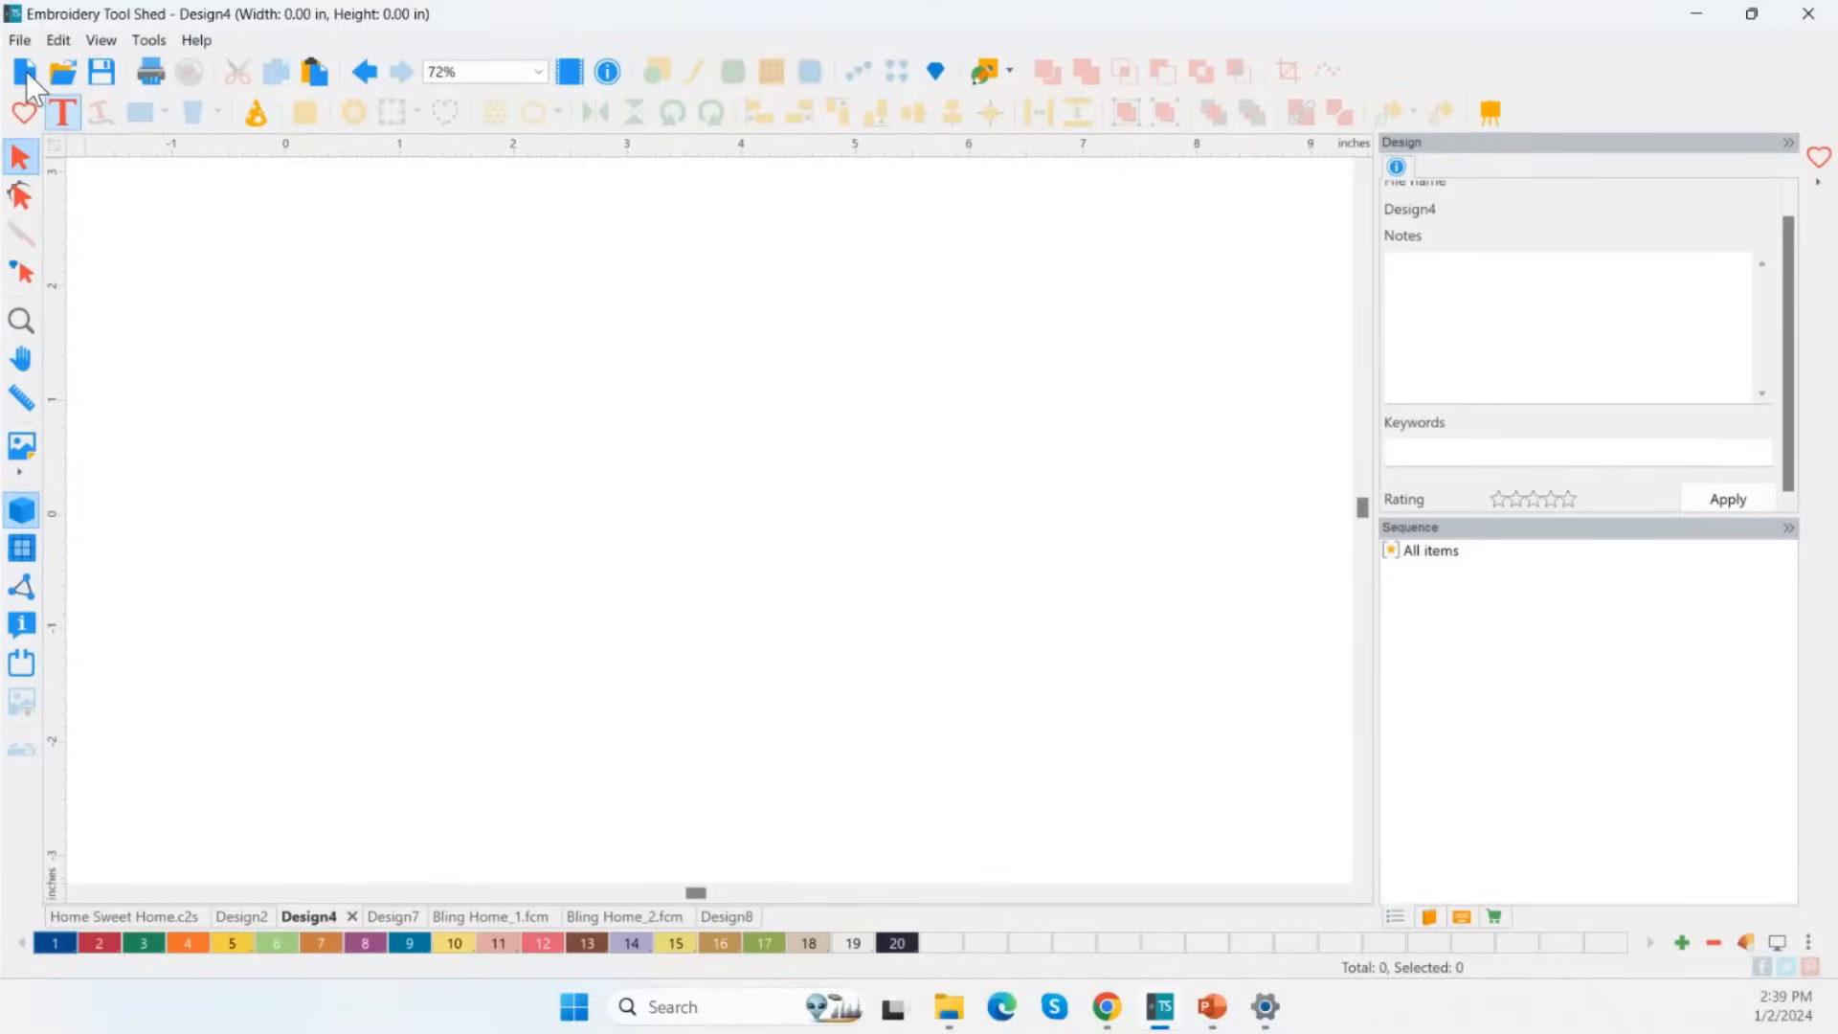
{"action": "left_click", "coordinate": [19, 39]}
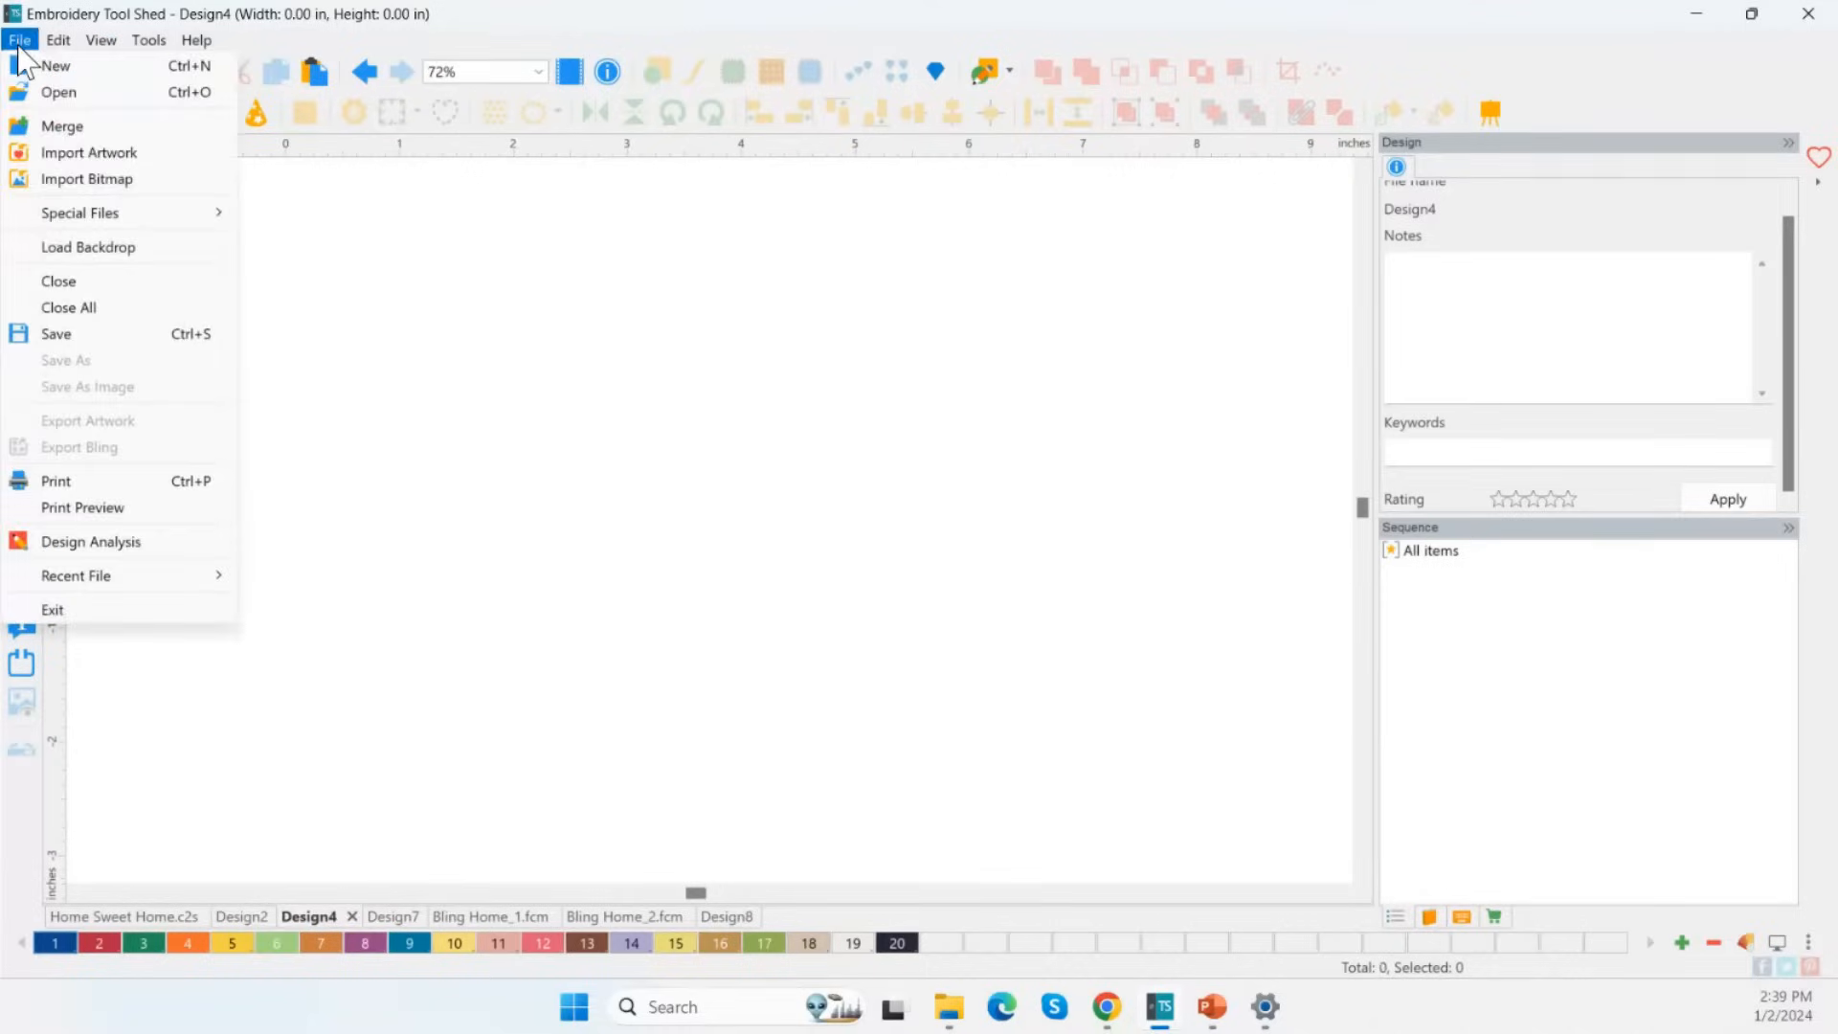
{"action": "left_click", "coordinate": [55, 91]}
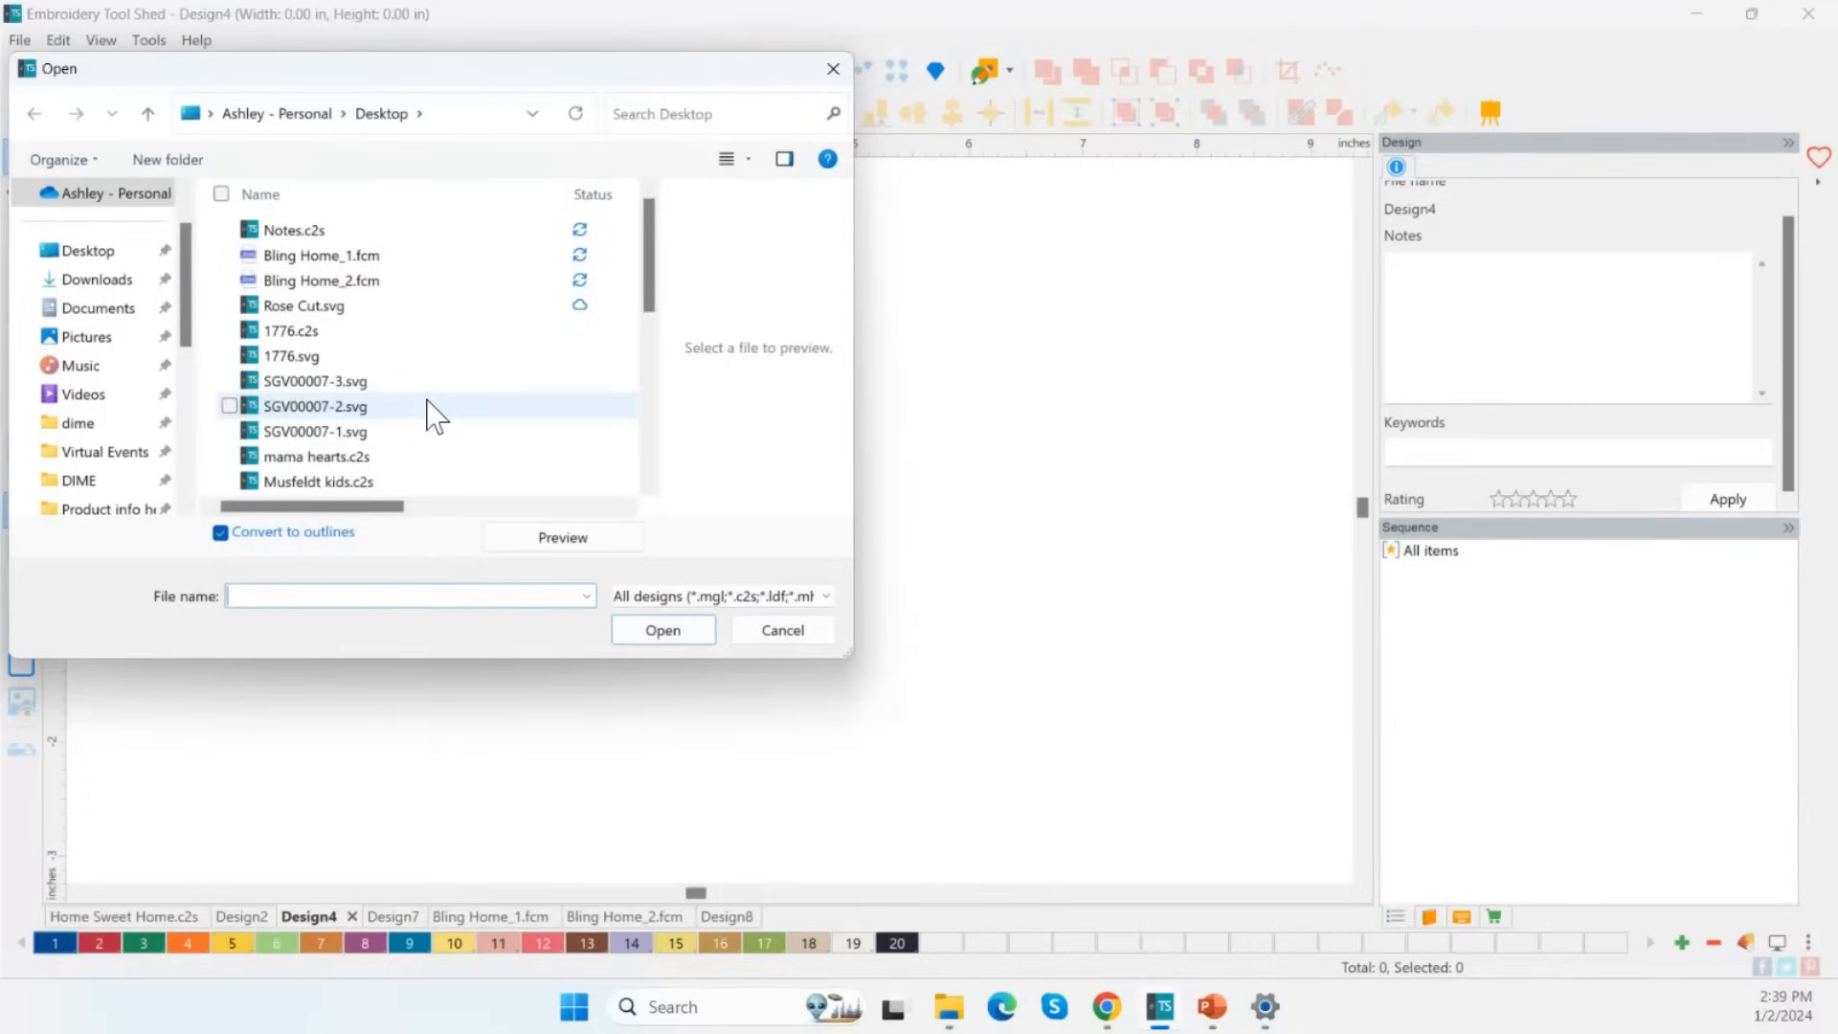
{"action": "double_click", "coordinate": [345, 230]}
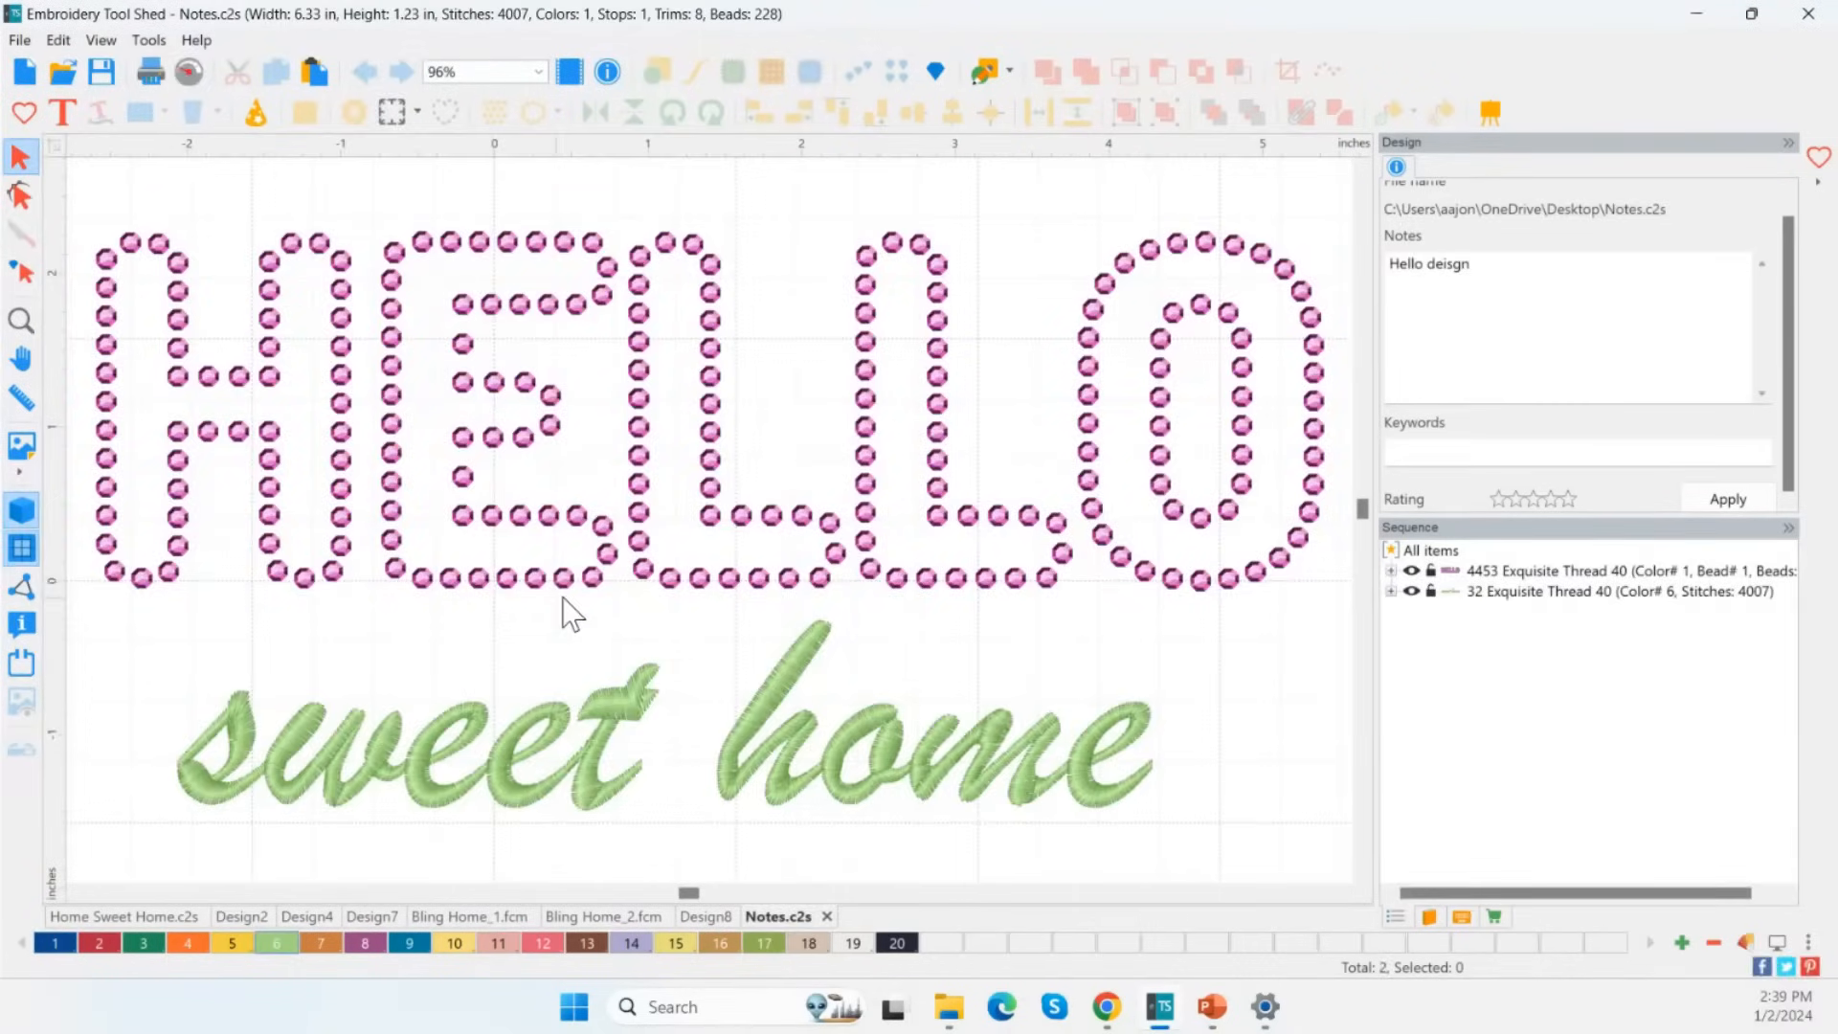
Highlight the "Hello deisgn" note and try to add a second line beneath it.
{"action": "left_click", "coordinate": [1531, 288]}
{"action": "left_click_drag", "start_coordinate": [1531, 288], "coordinate": [1373, 267]}
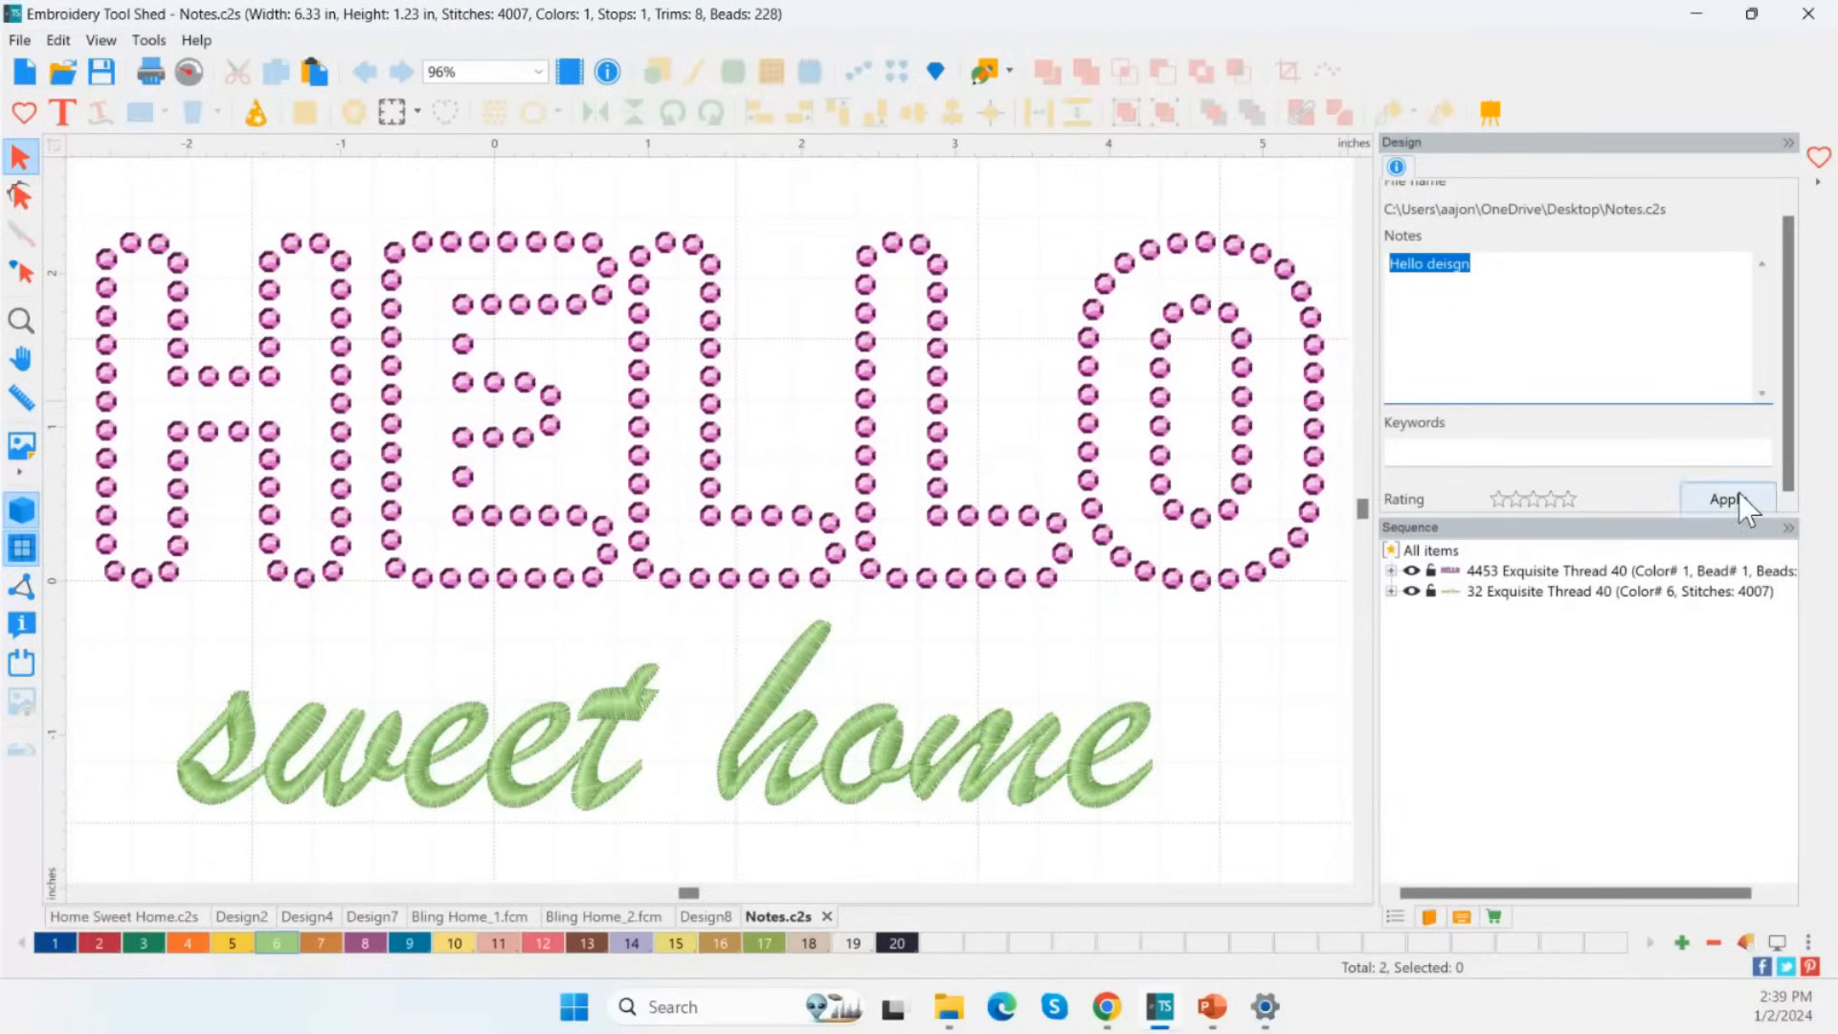
{"action": "left_click", "coordinate": [1499, 260]}
{"action": "key", "text": "Return"}
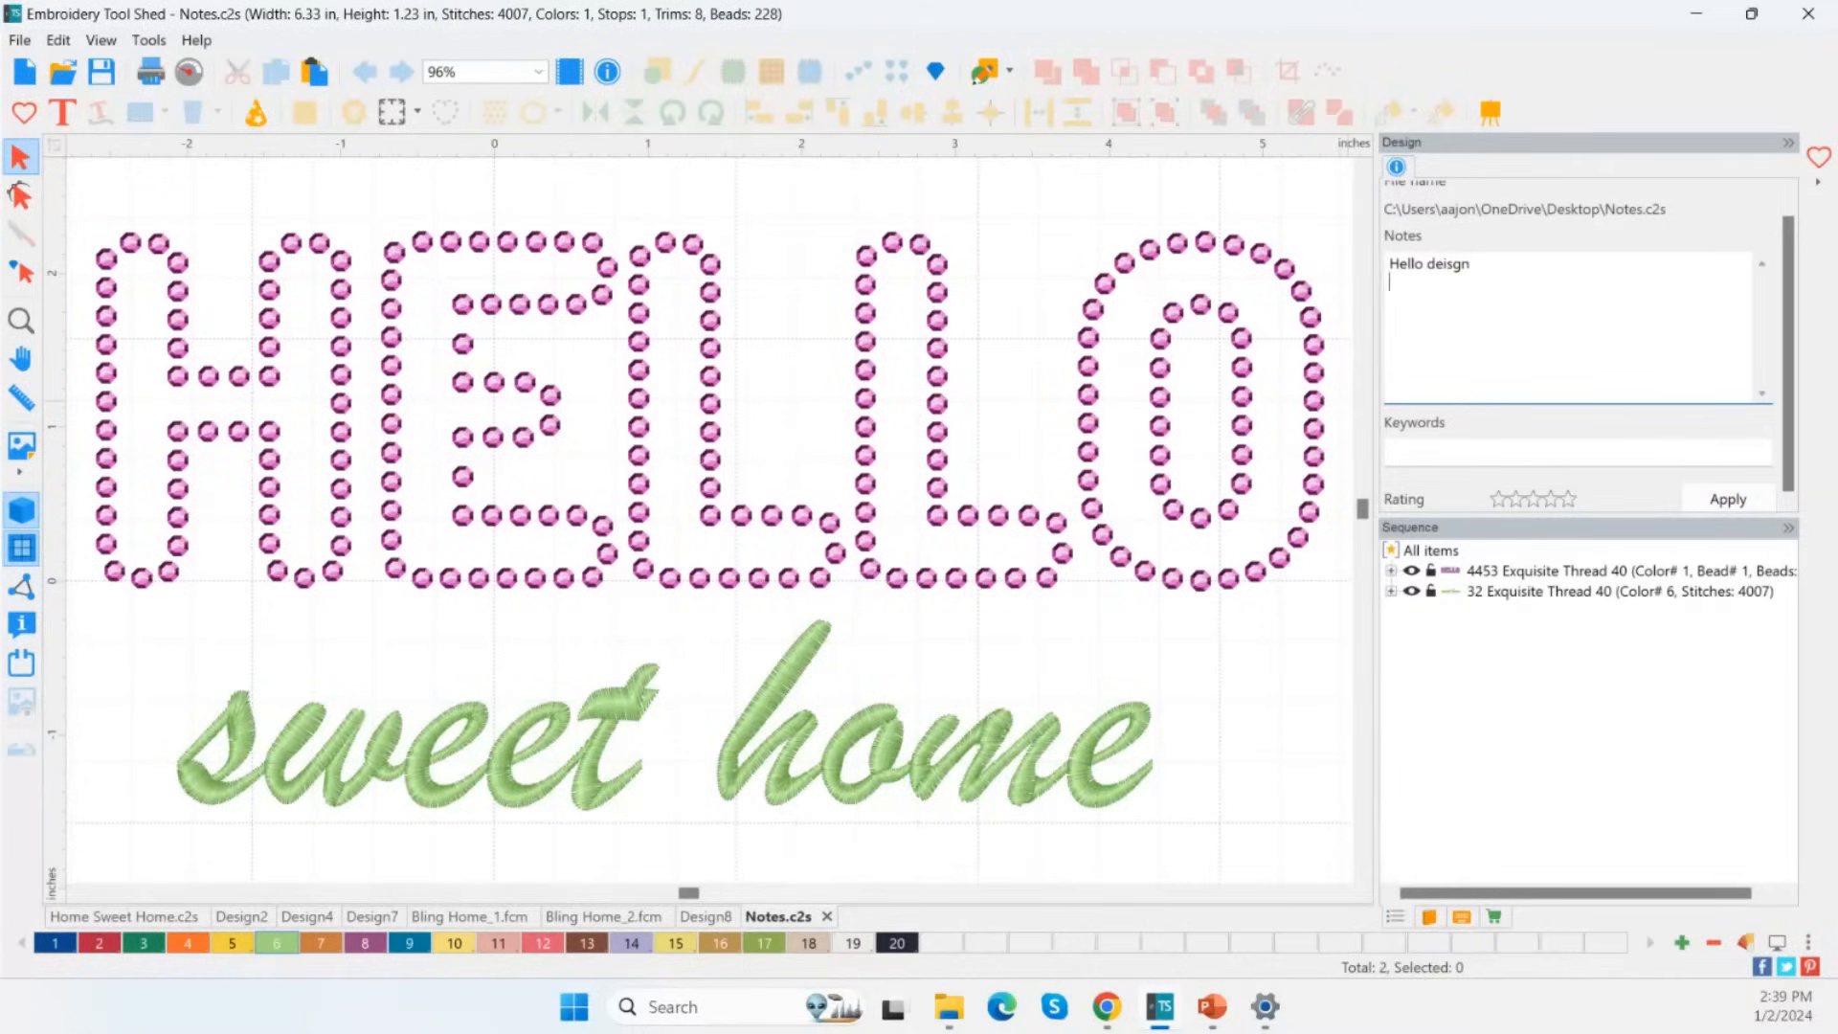
{"action": "type", "text": "Sweet Home"}
{"action": "left_click", "coordinate": [1252, 591]}
{"action": "left_click", "coordinate": [1101, 766]}
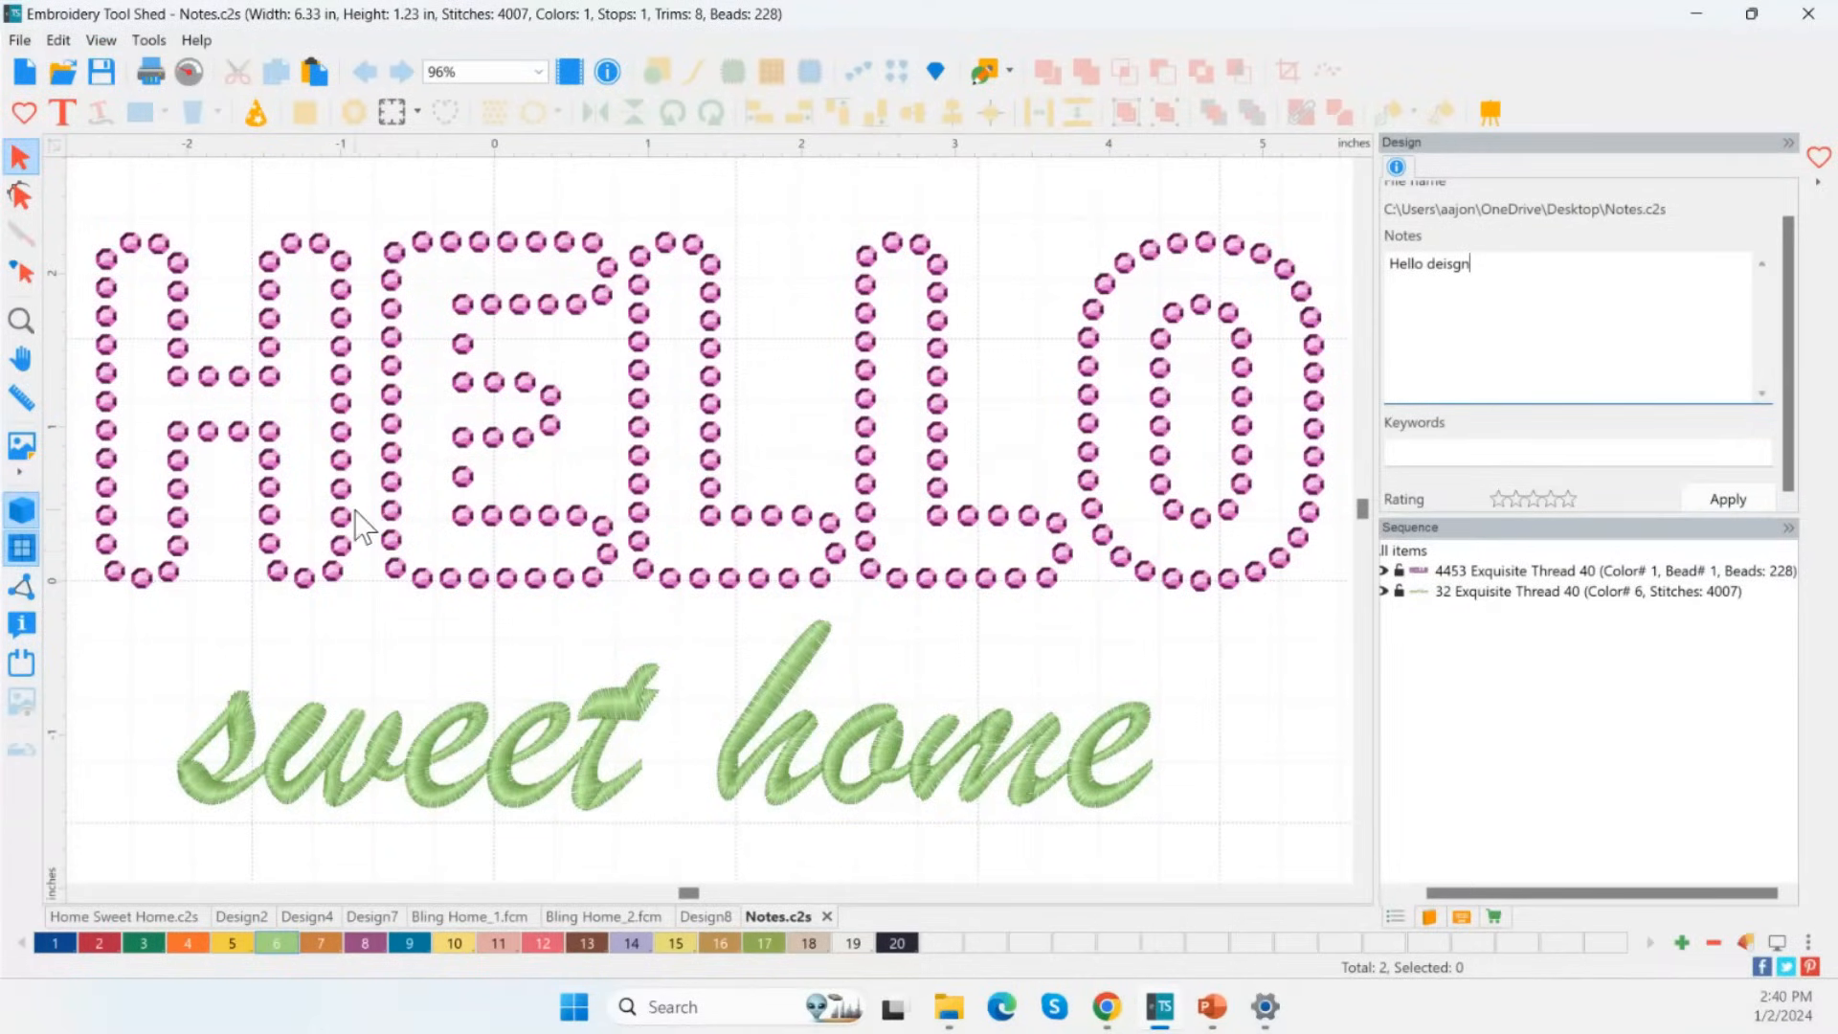
{"action": "scroll", "coordinate": [356, 510], "scroll_direction": "down", "scroll_amount": 2}
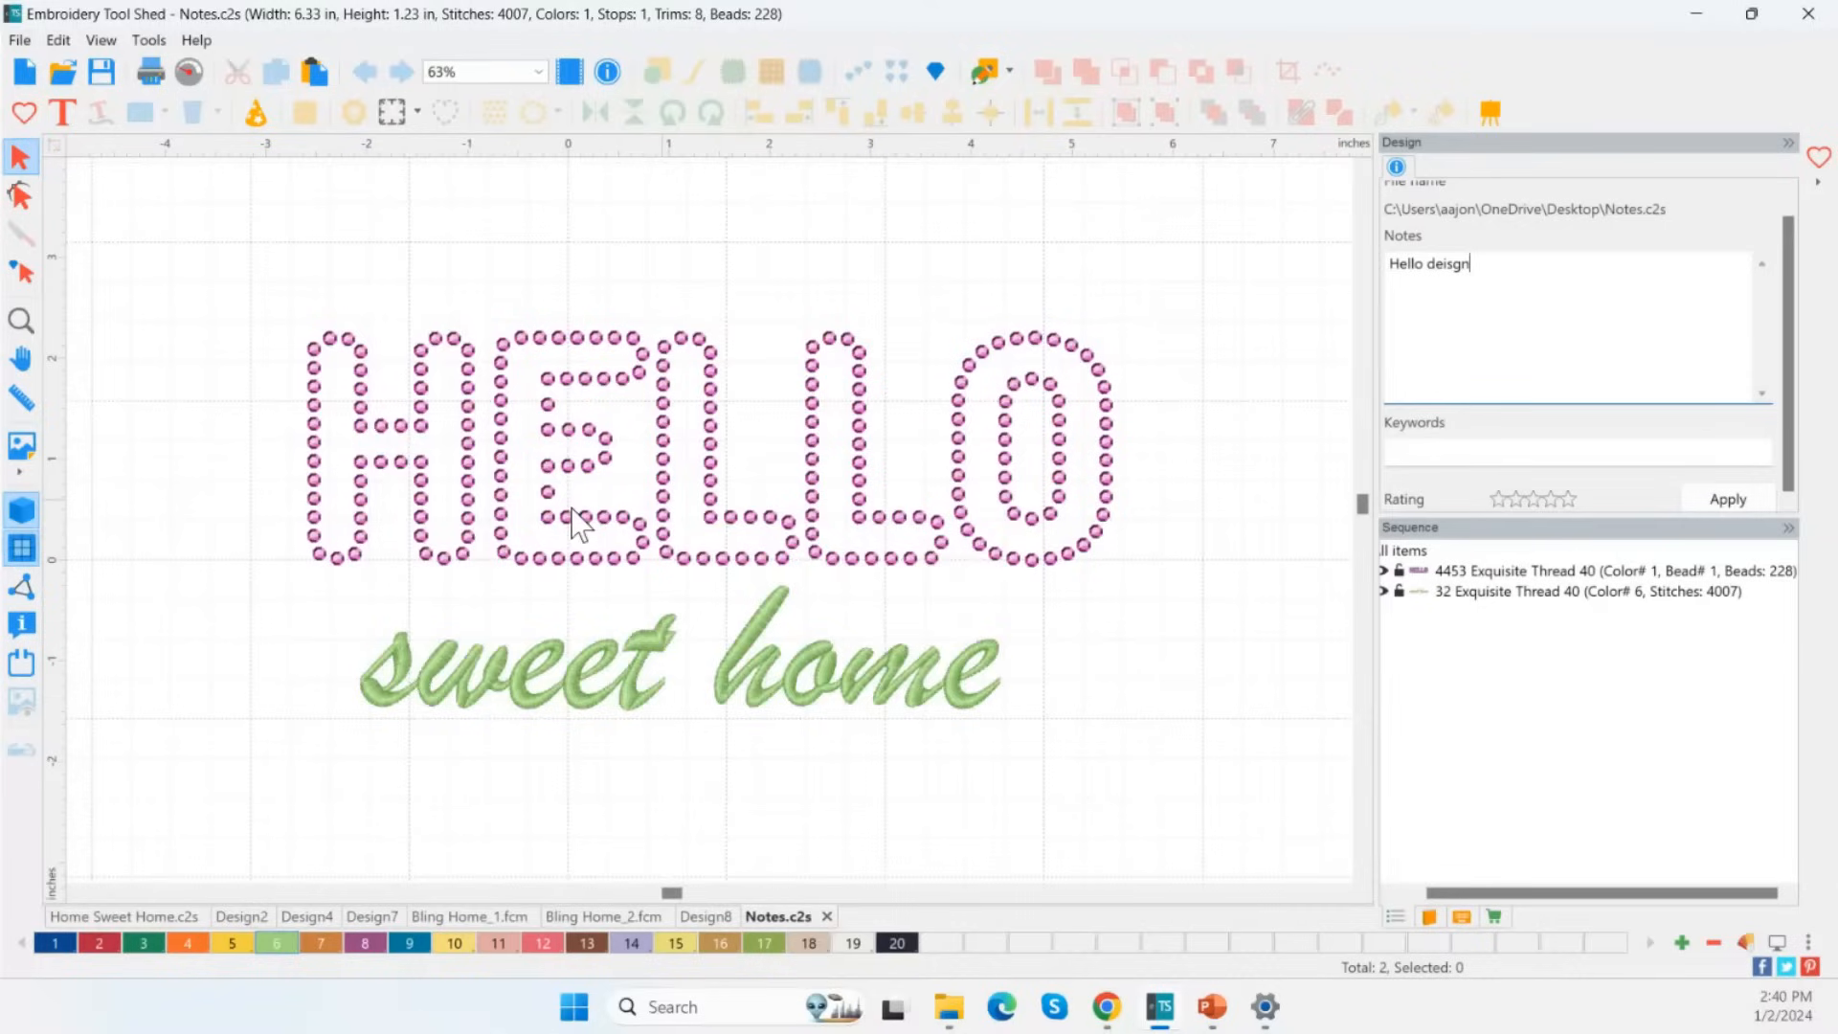
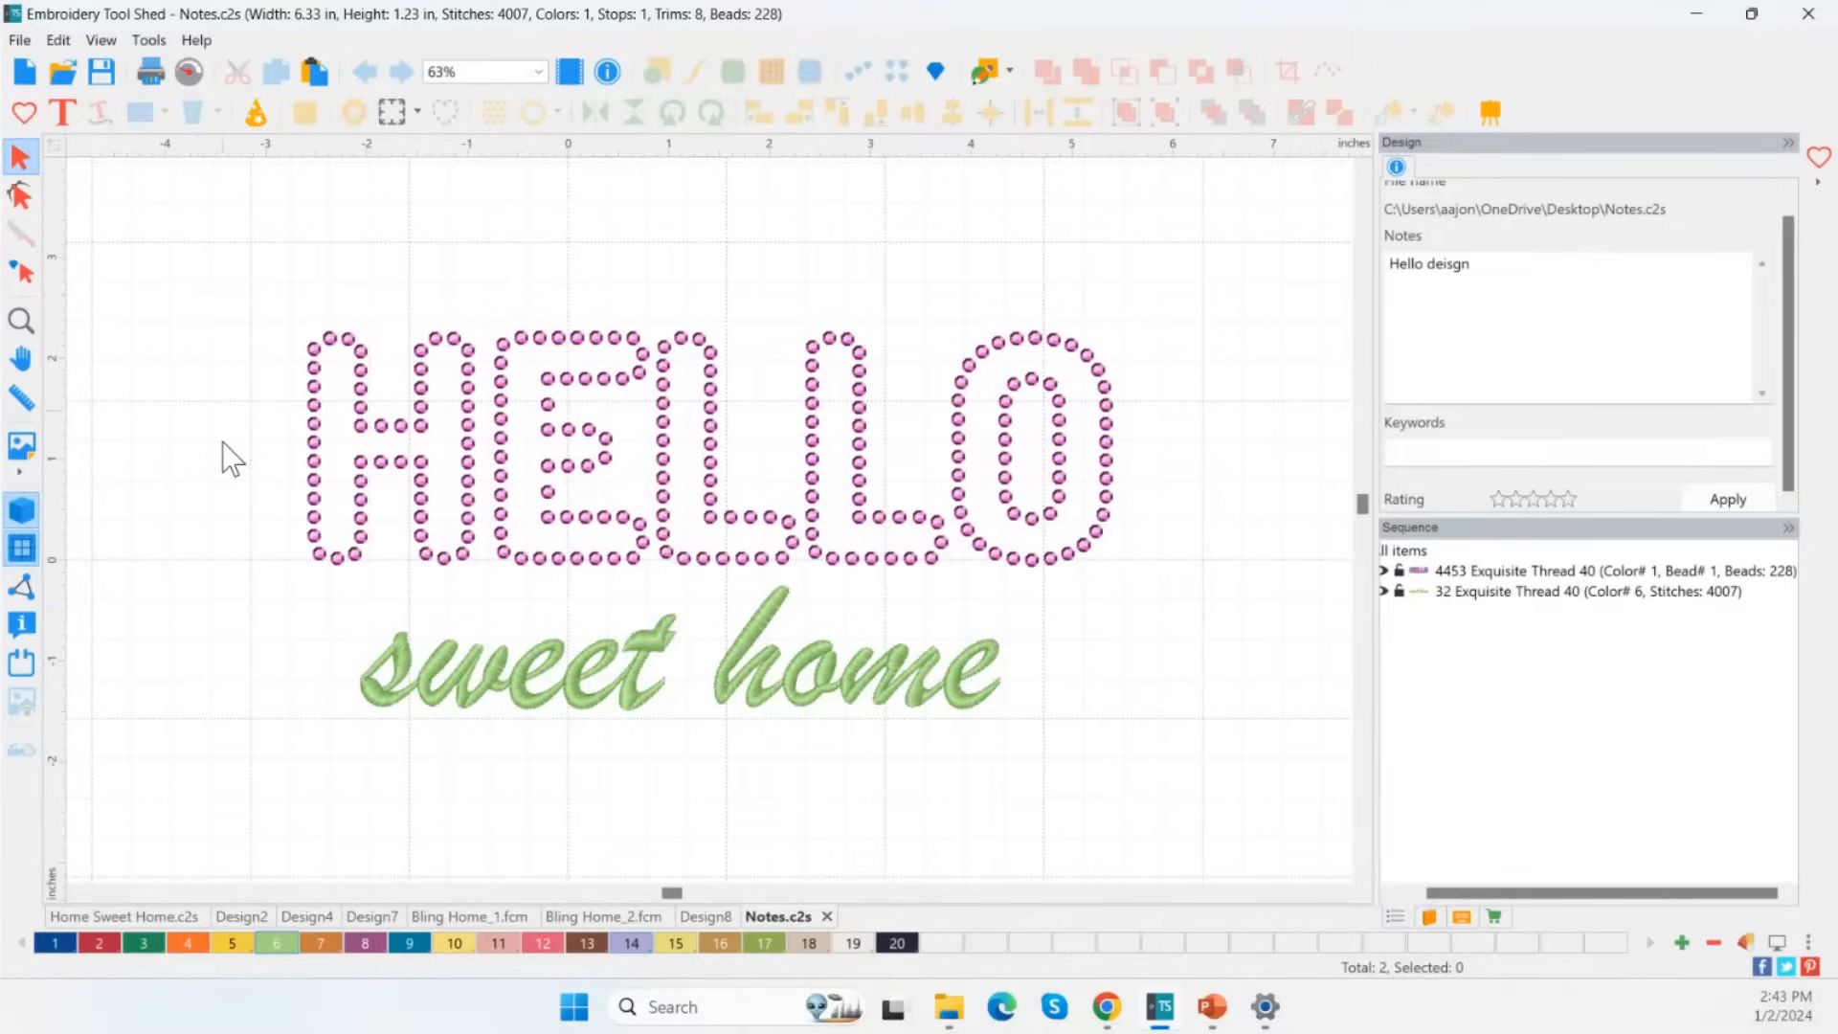
In the Home Sweet Home design, preview the first HOME artwork's cutting frames on 24x24" media, closing without saving.
{"action": "left_click", "coordinate": [125, 916]}
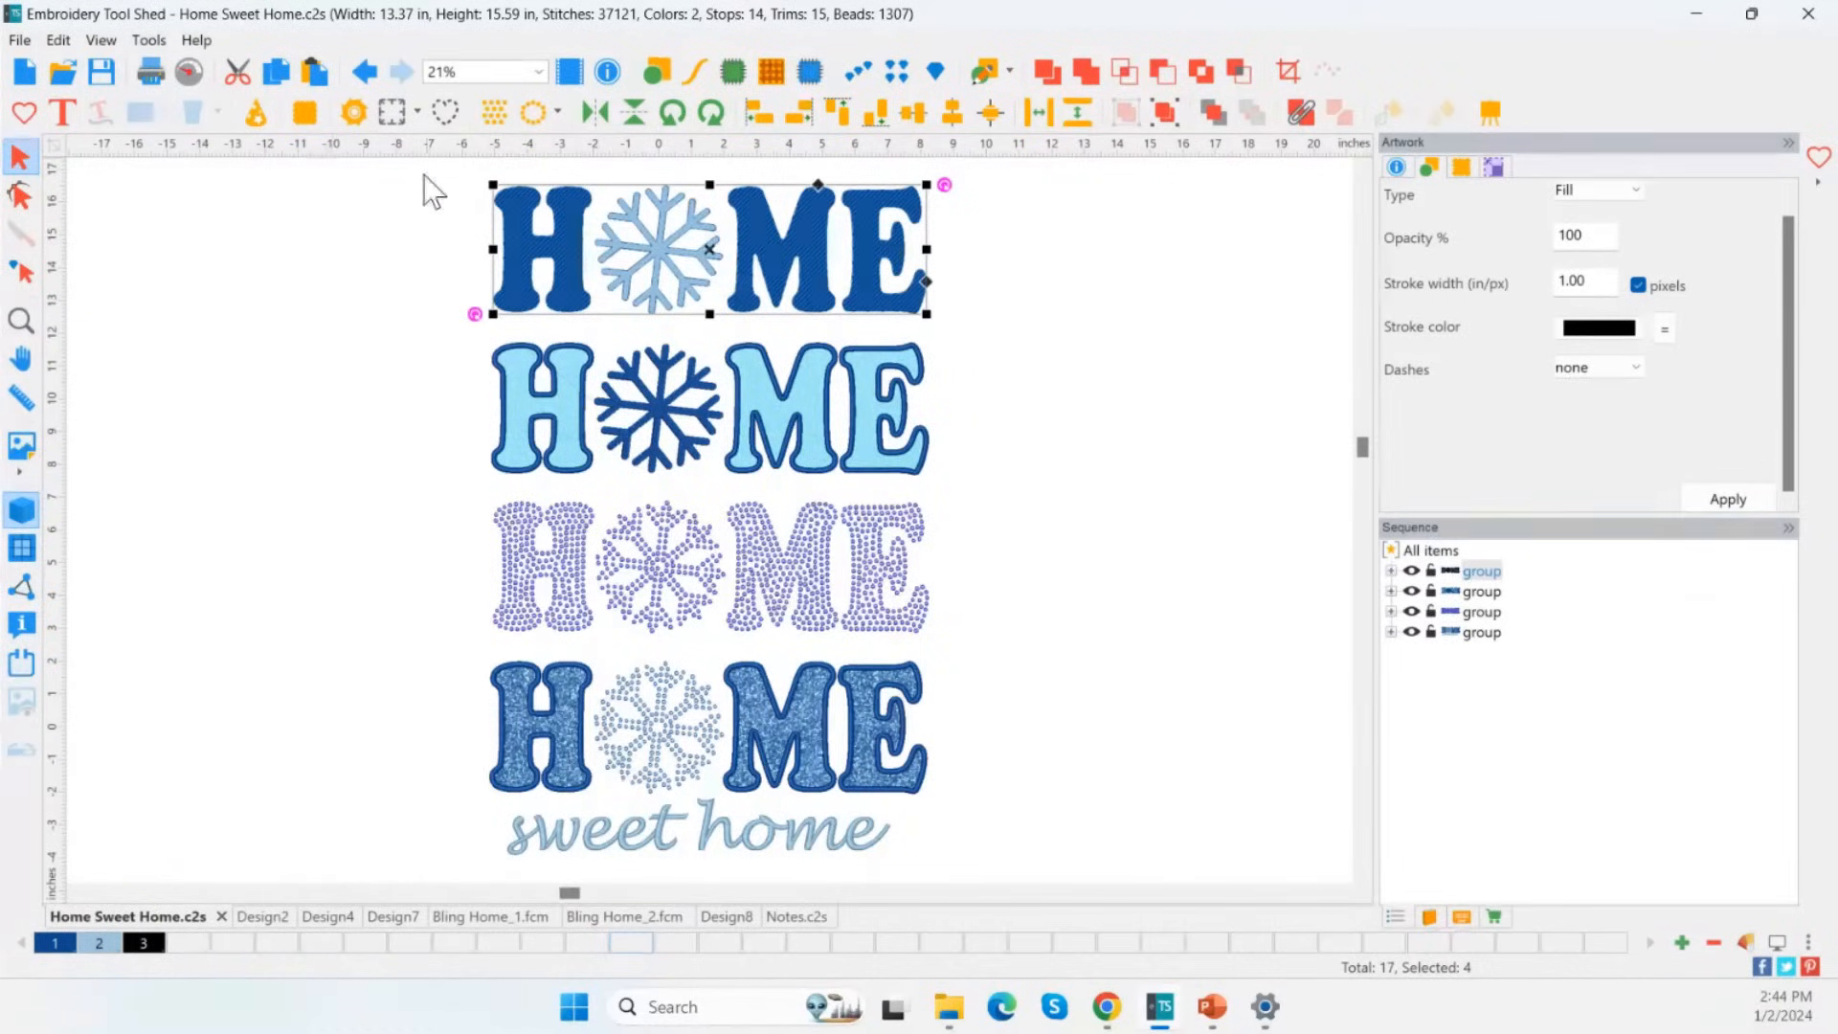
{"action": "left_click", "coordinate": [353, 112]}
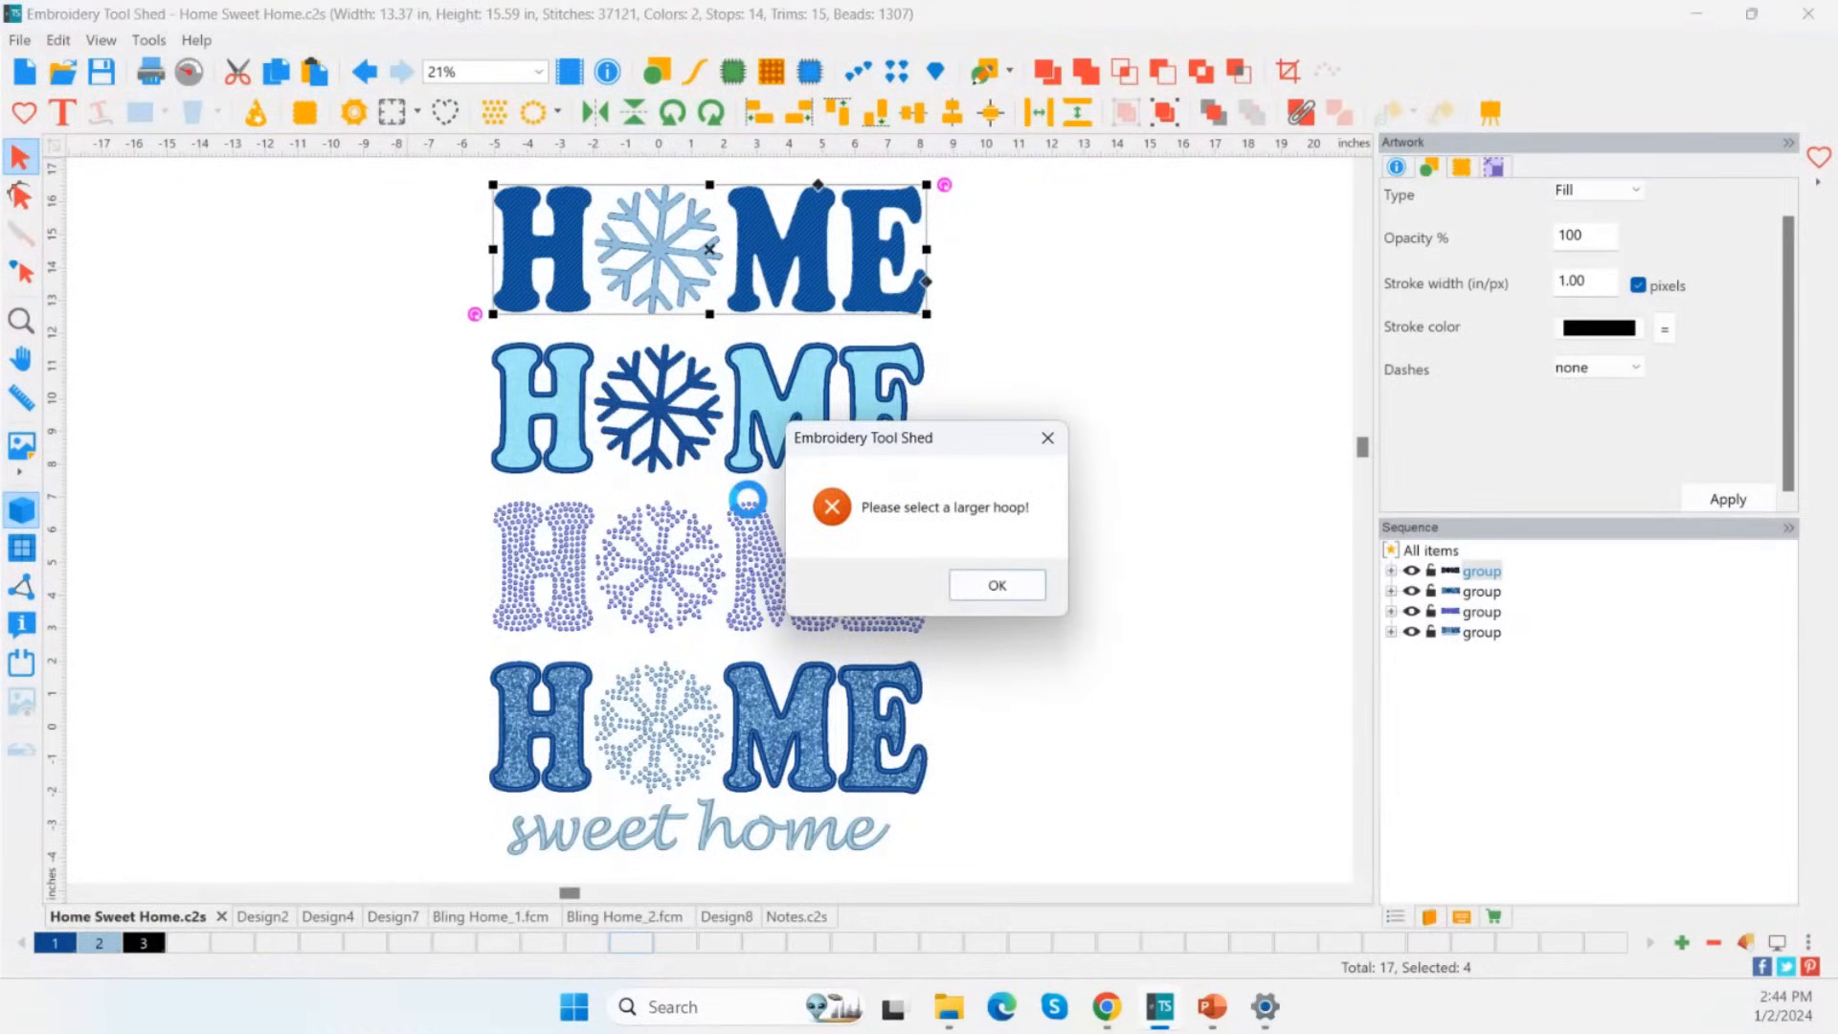
{"action": "left_click", "coordinate": [1011, 589]}
{"action": "left_click", "coordinate": [653, 836]}
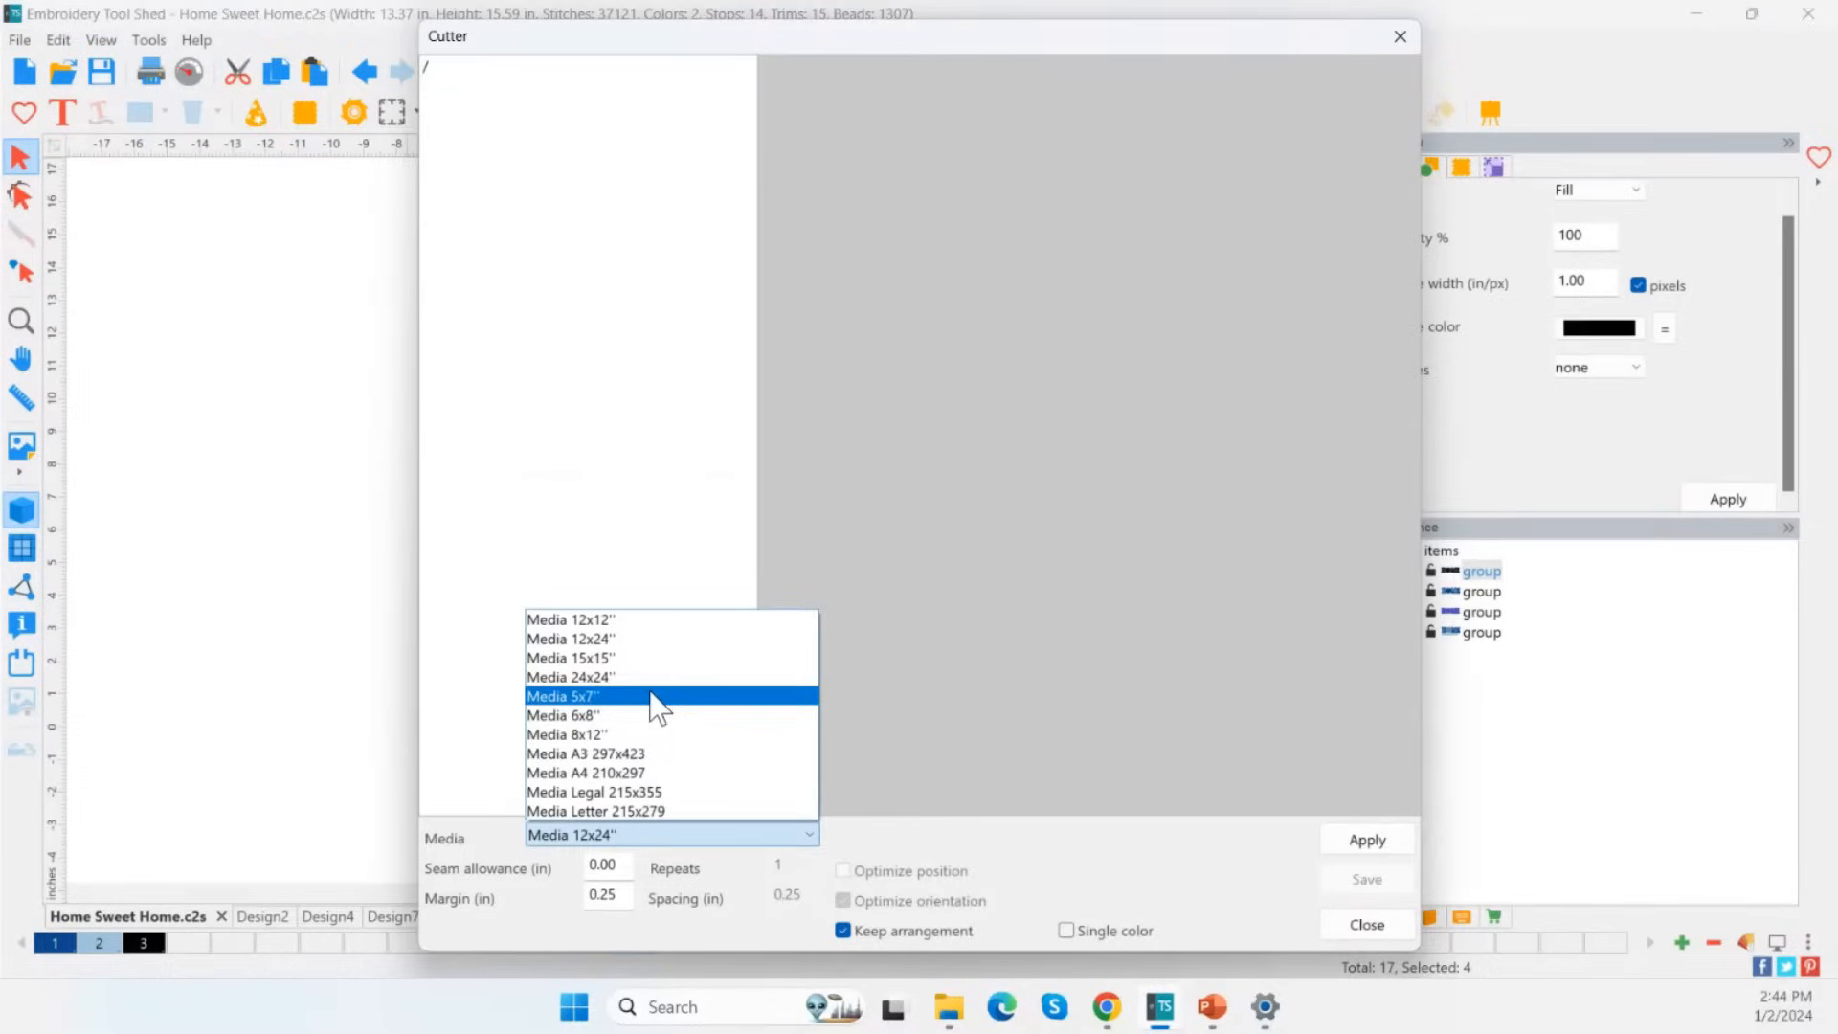
{"action": "left_click", "coordinate": [575, 677]}
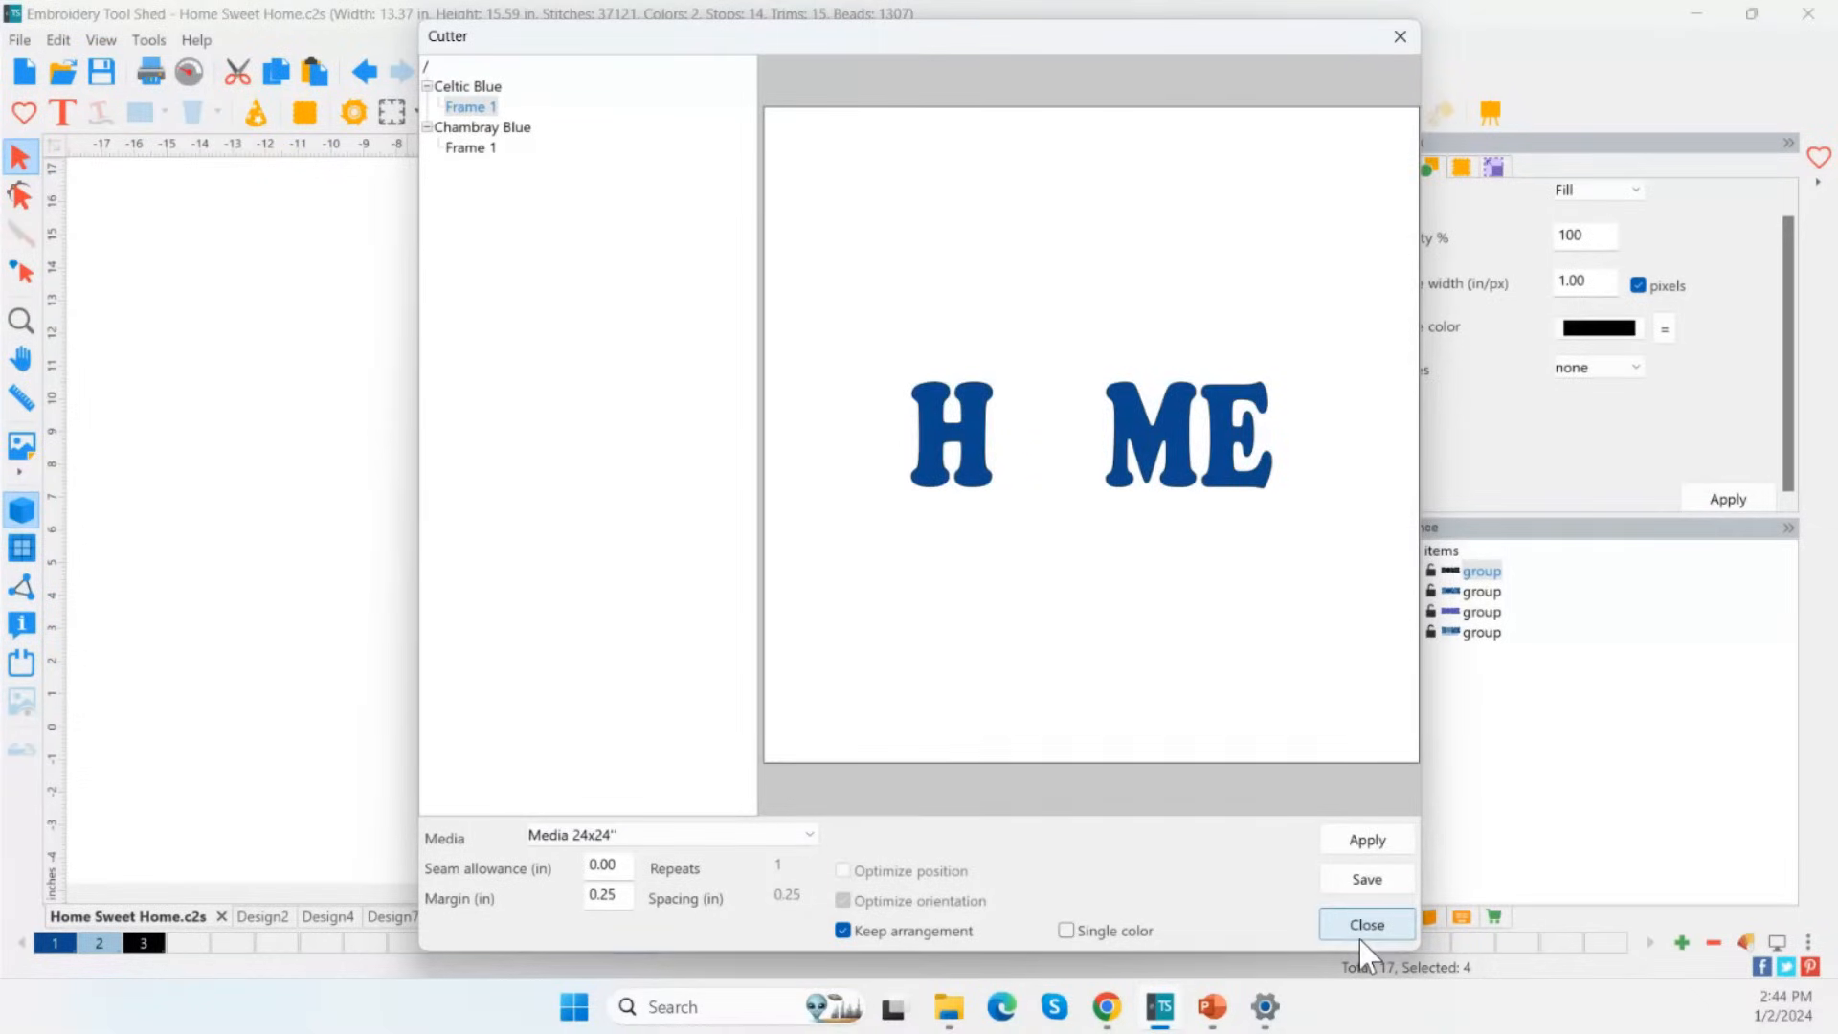
{"action": "left_click", "coordinate": [1360, 936]}
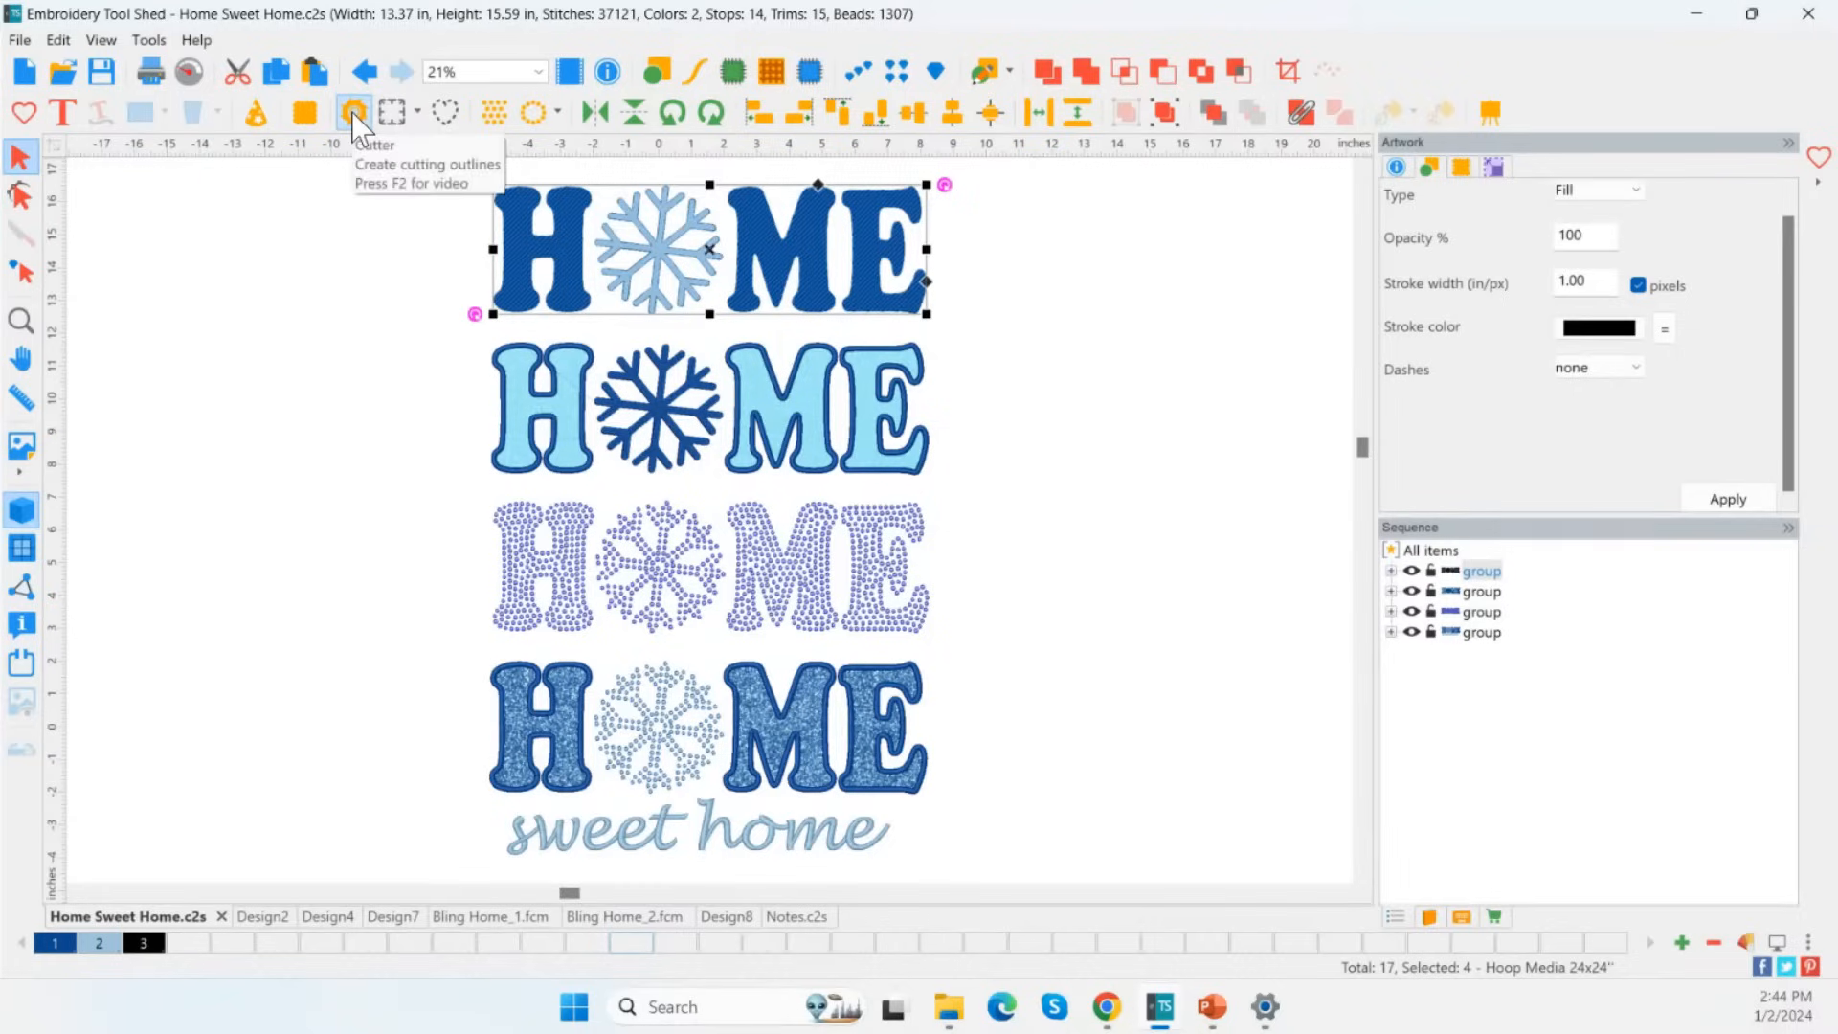
Review both SNC (FCM) bling export pages for the rhinestone HOME group and close without saving.
{"action": "left_click", "coordinate": [553, 560]}
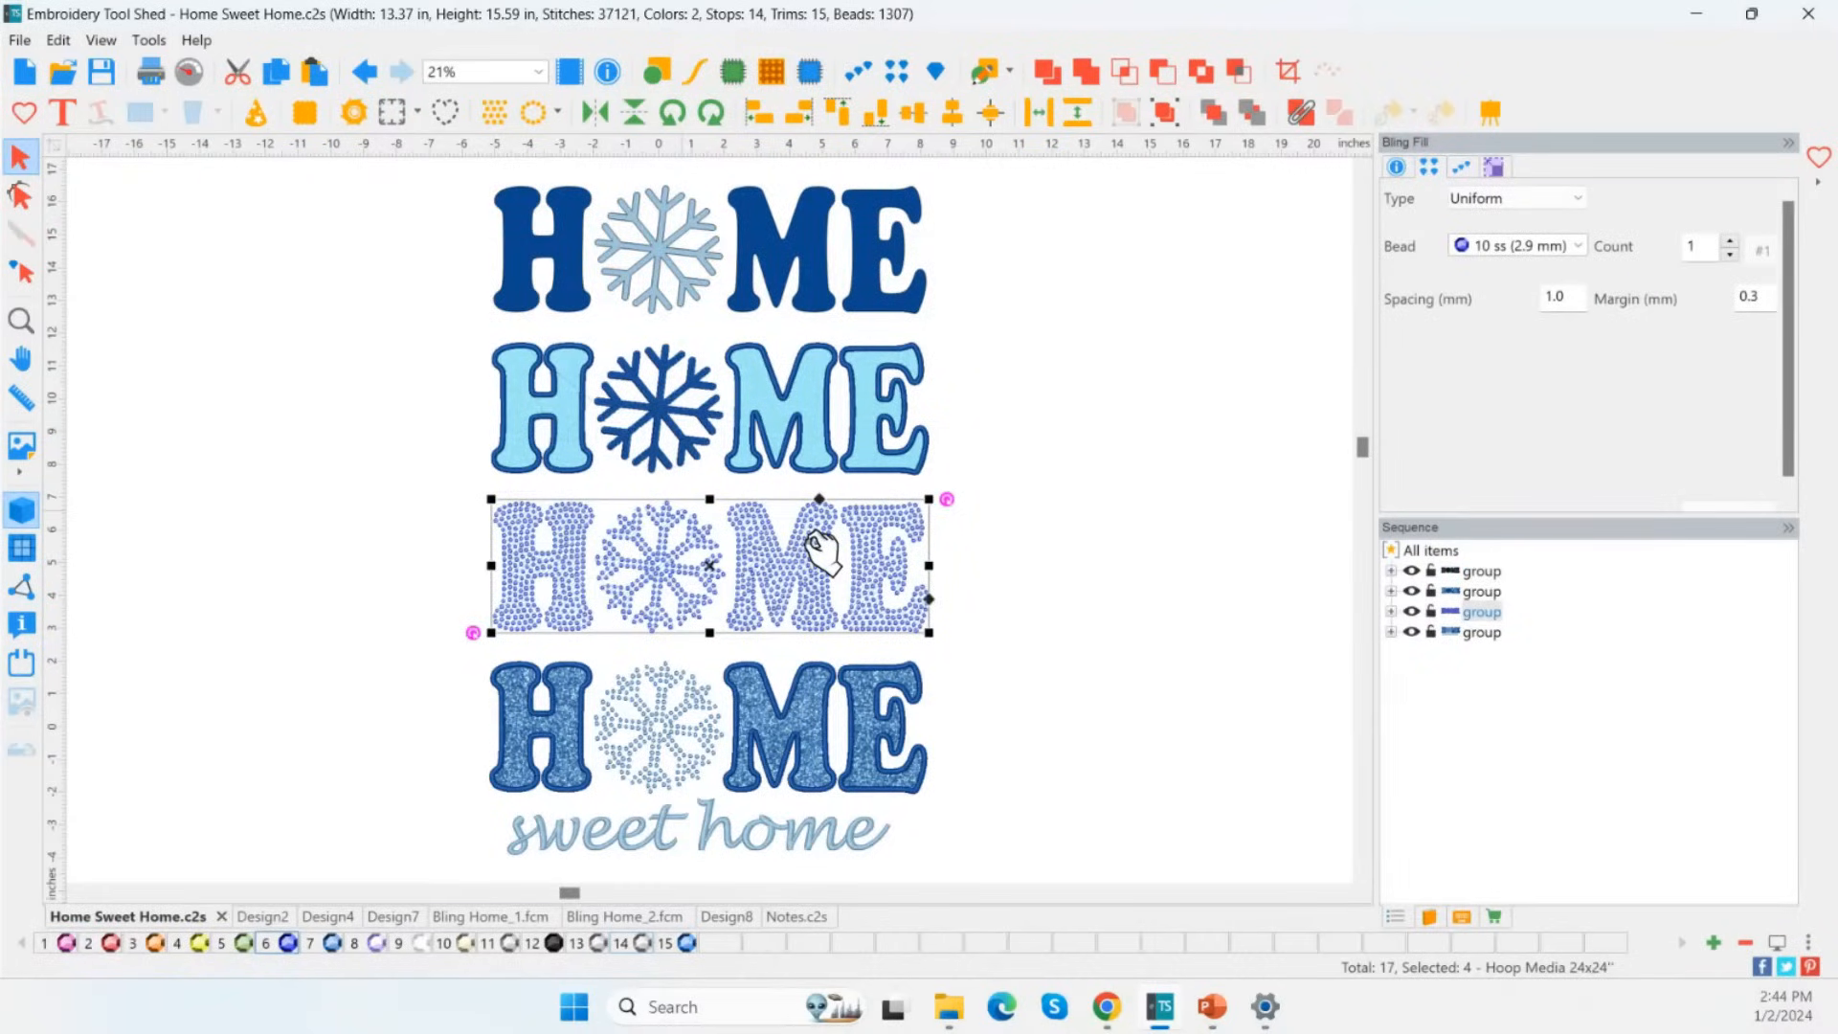
{"action": "left_click", "coordinate": [19, 41]}
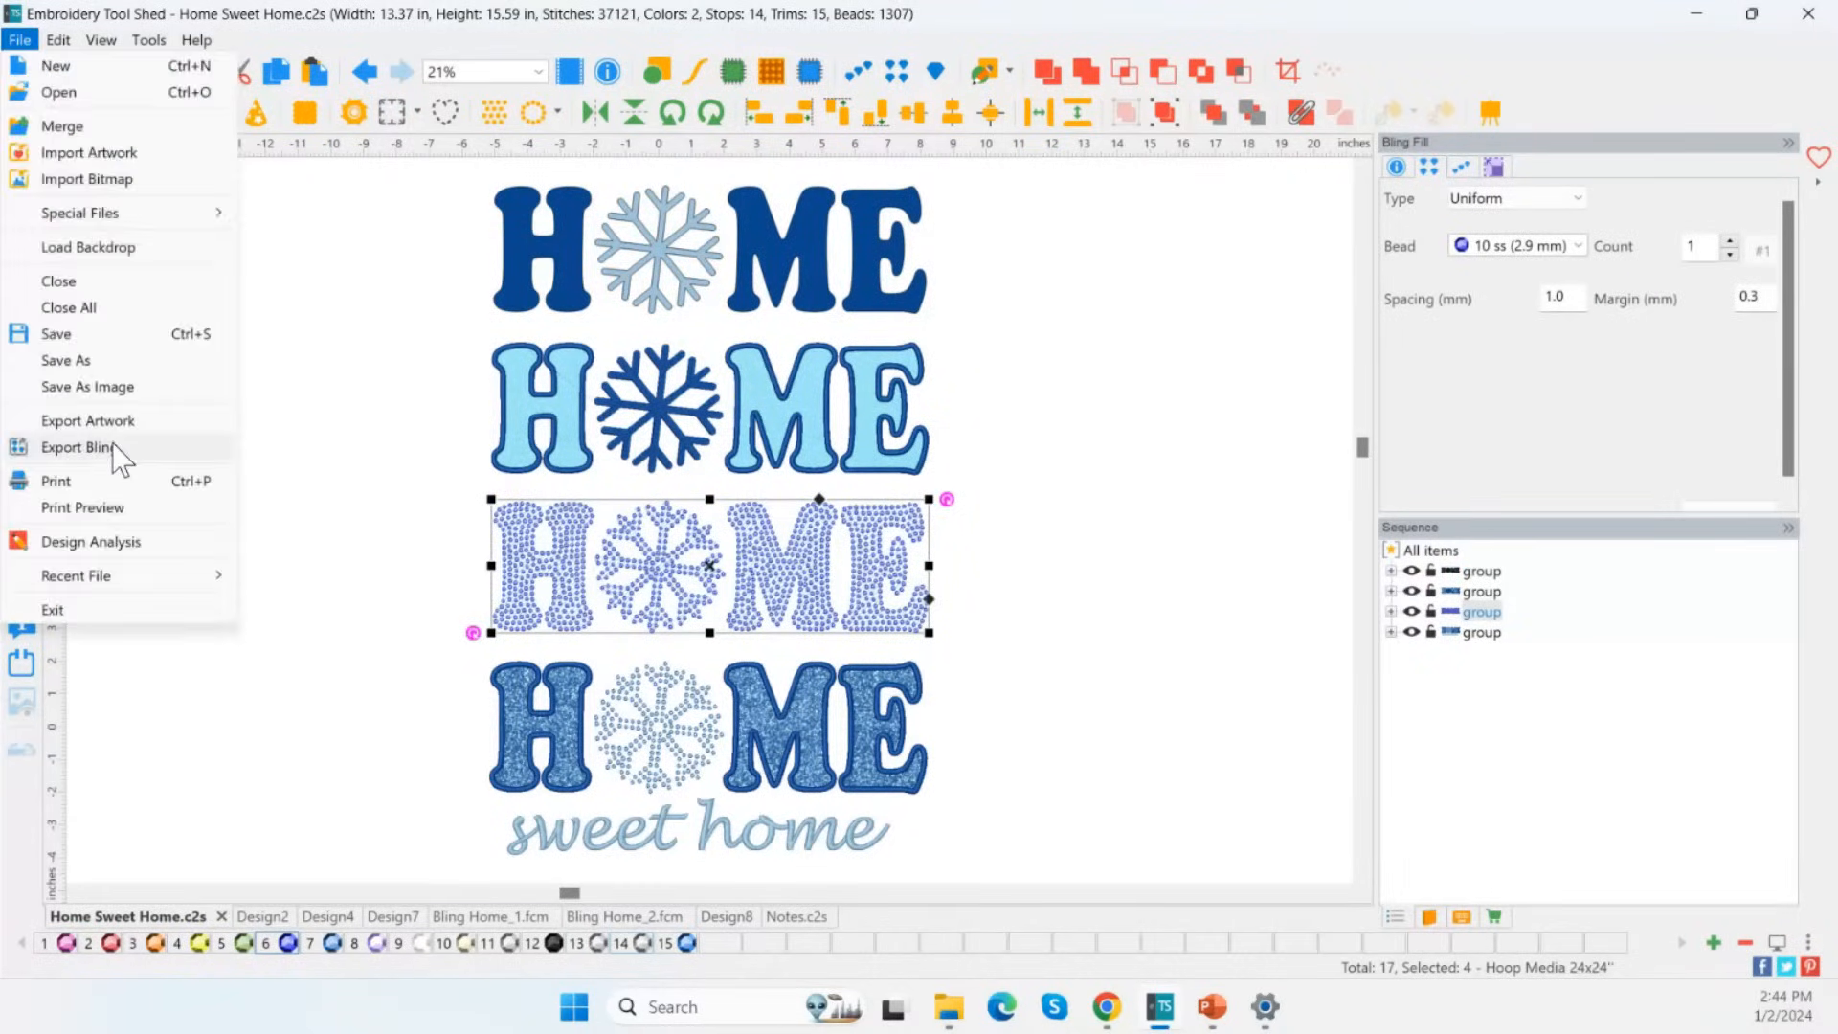
{"action": "left_click", "coordinate": [112, 442]}
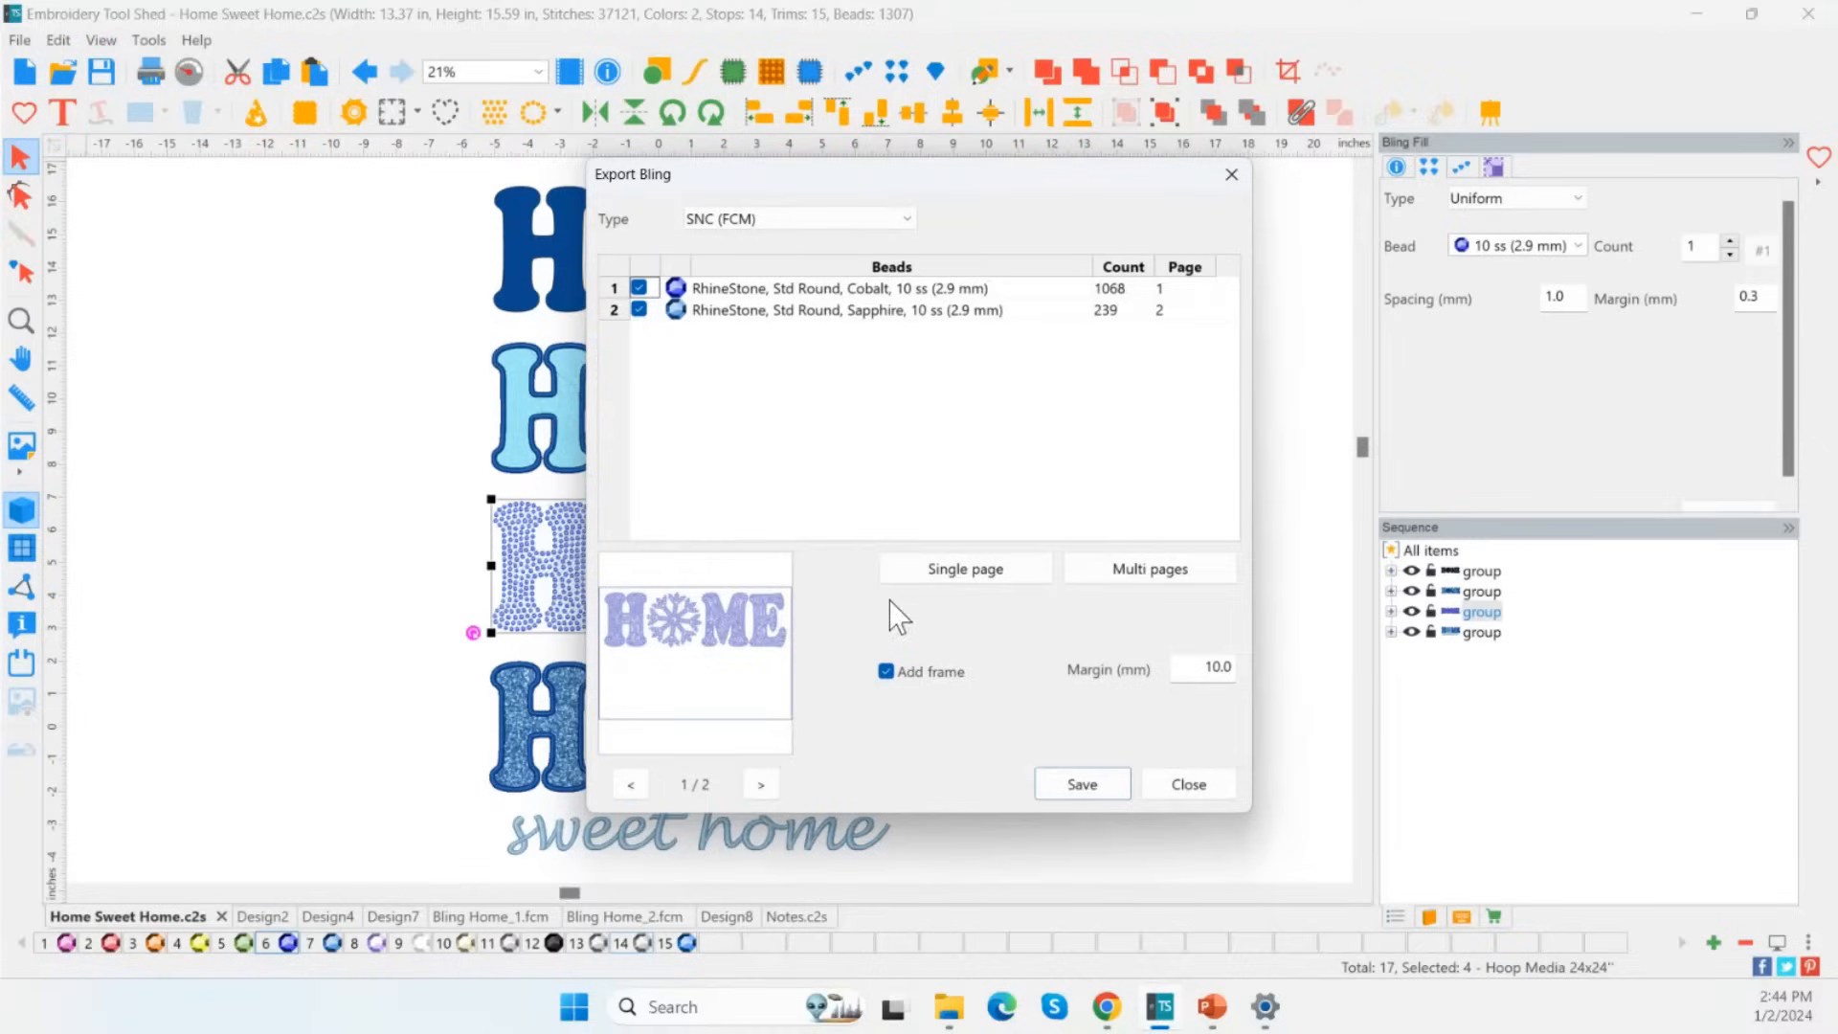
{"action": "left_click", "coordinate": [759, 785]}
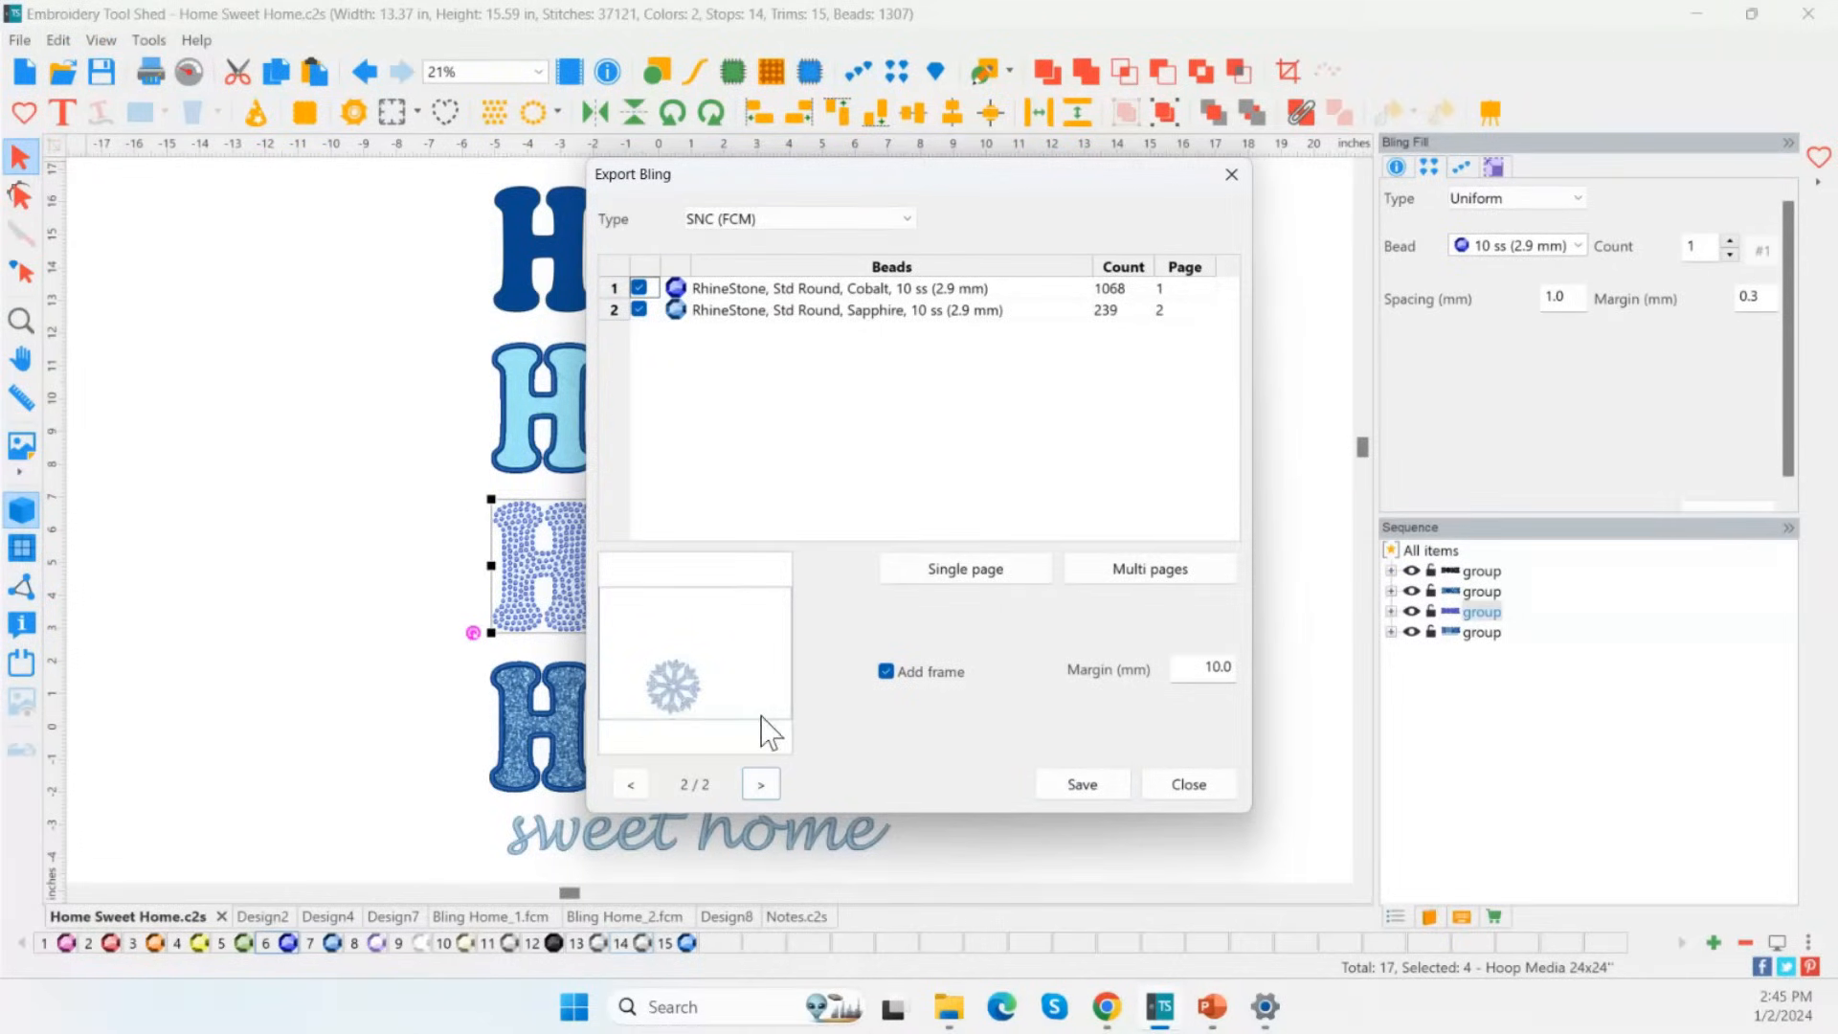
{"action": "left_click", "coordinate": [1189, 786]}
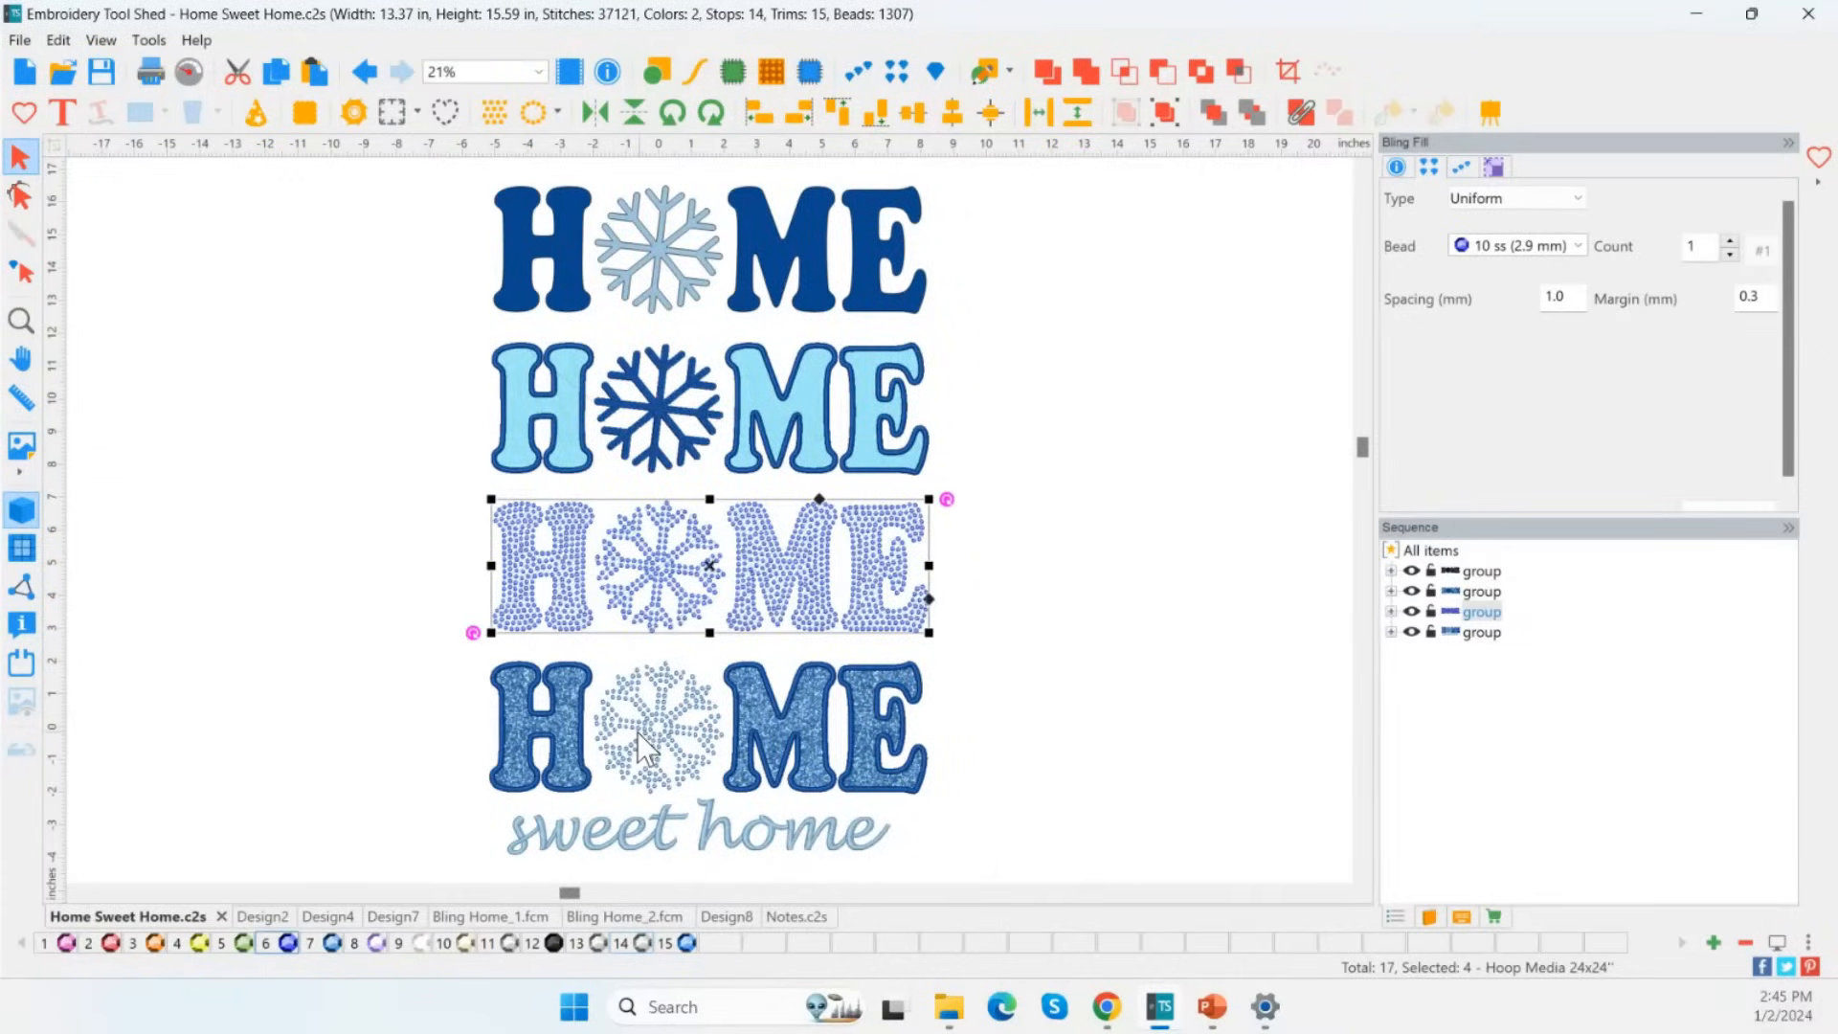
{"action": "left_click", "coordinate": [636, 731]}
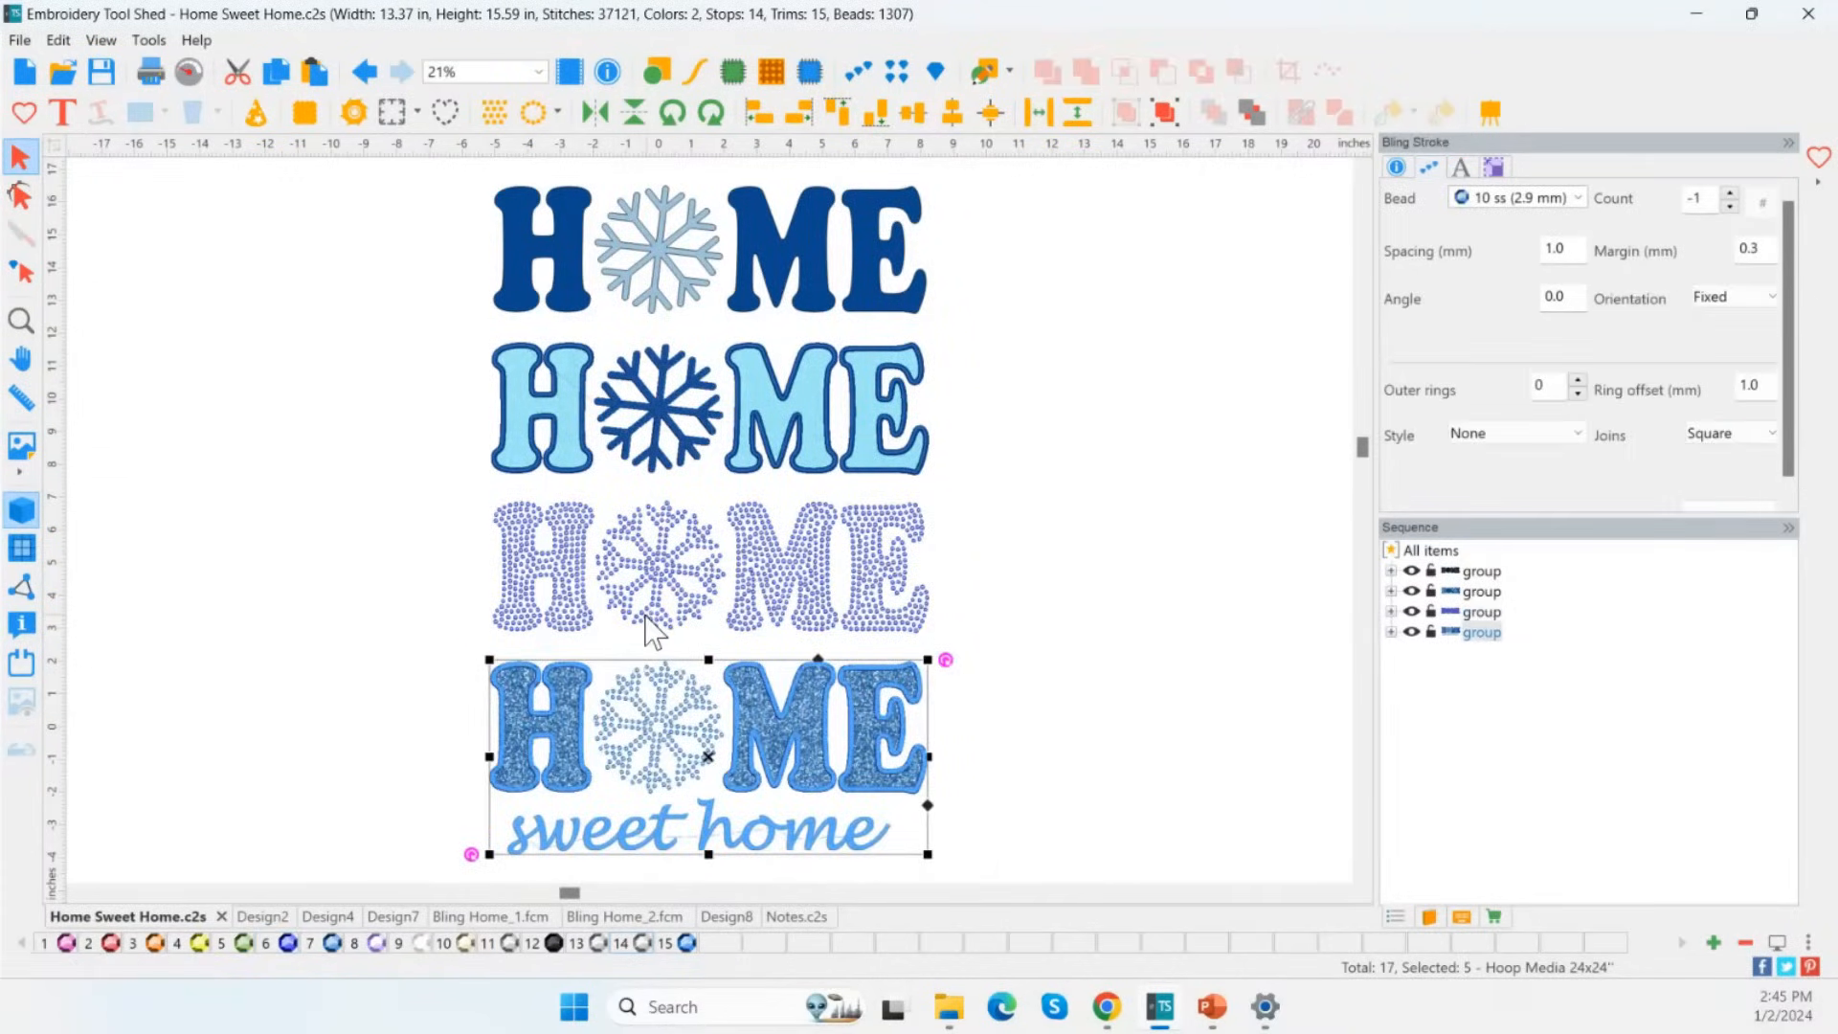
{"action": "left_click", "coordinate": [589, 474]}
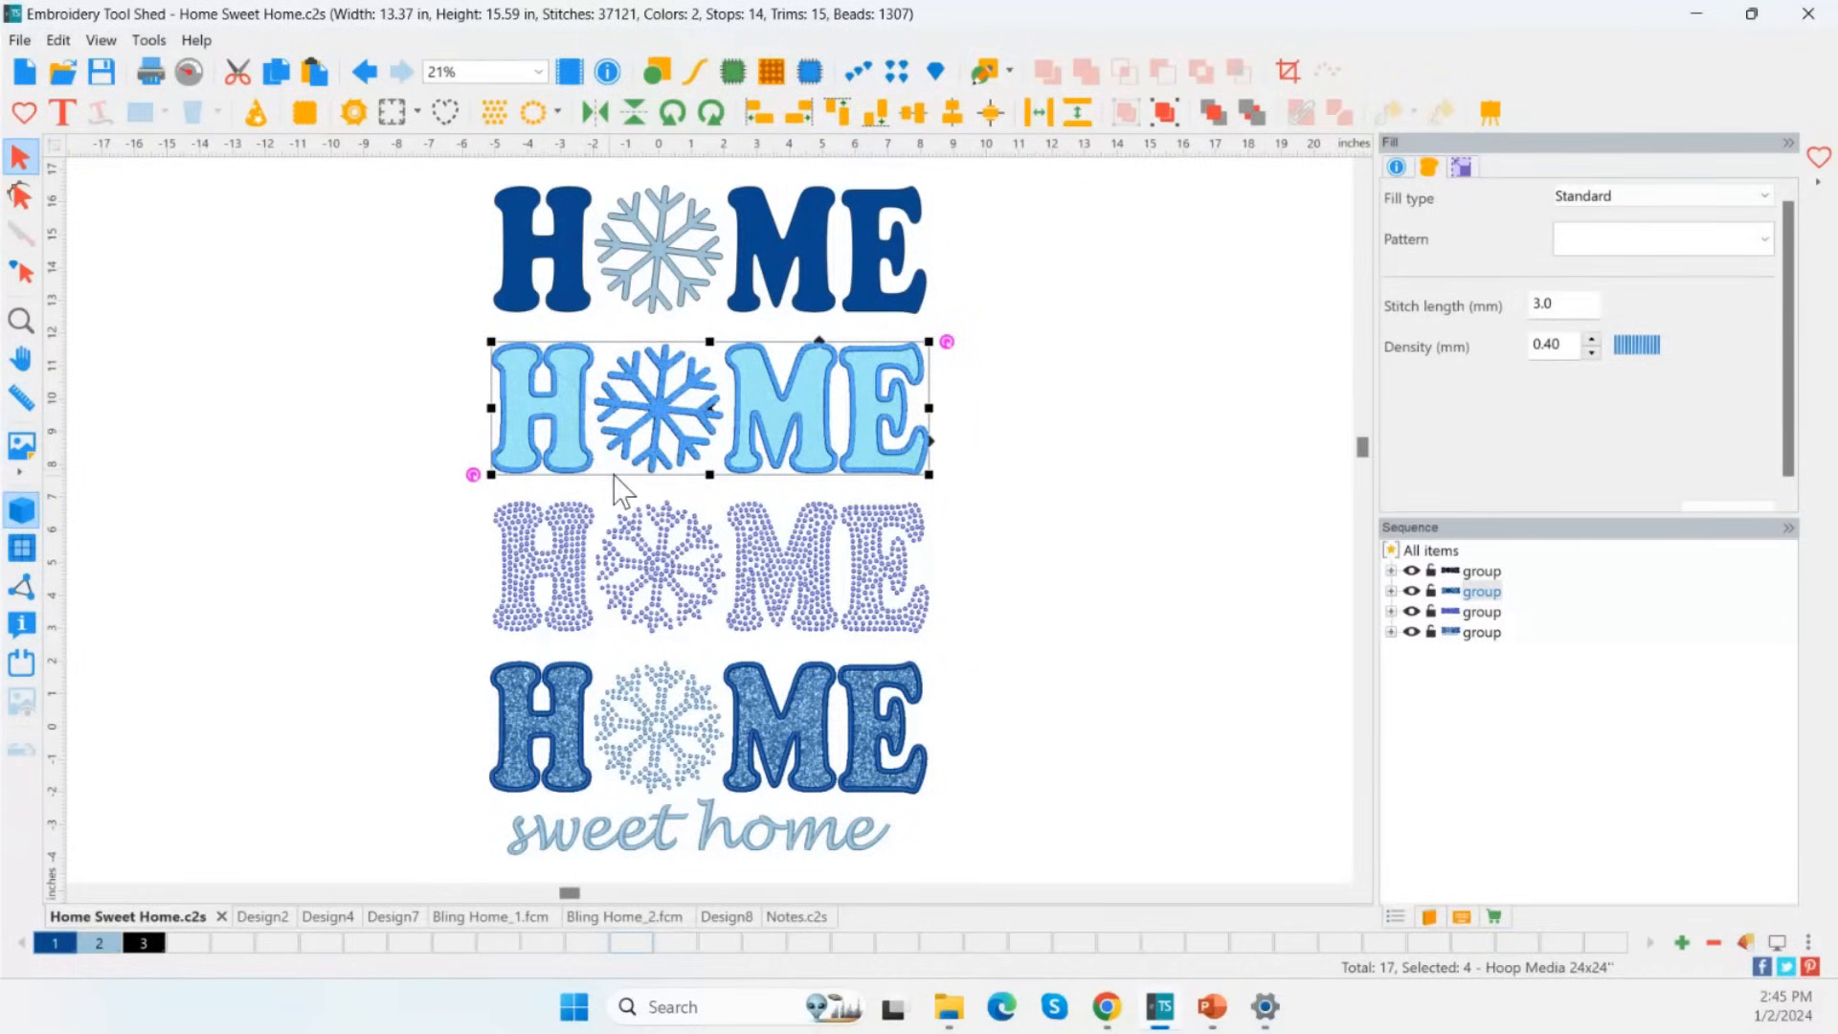
{"action": "left_click", "coordinate": [20, 39]}
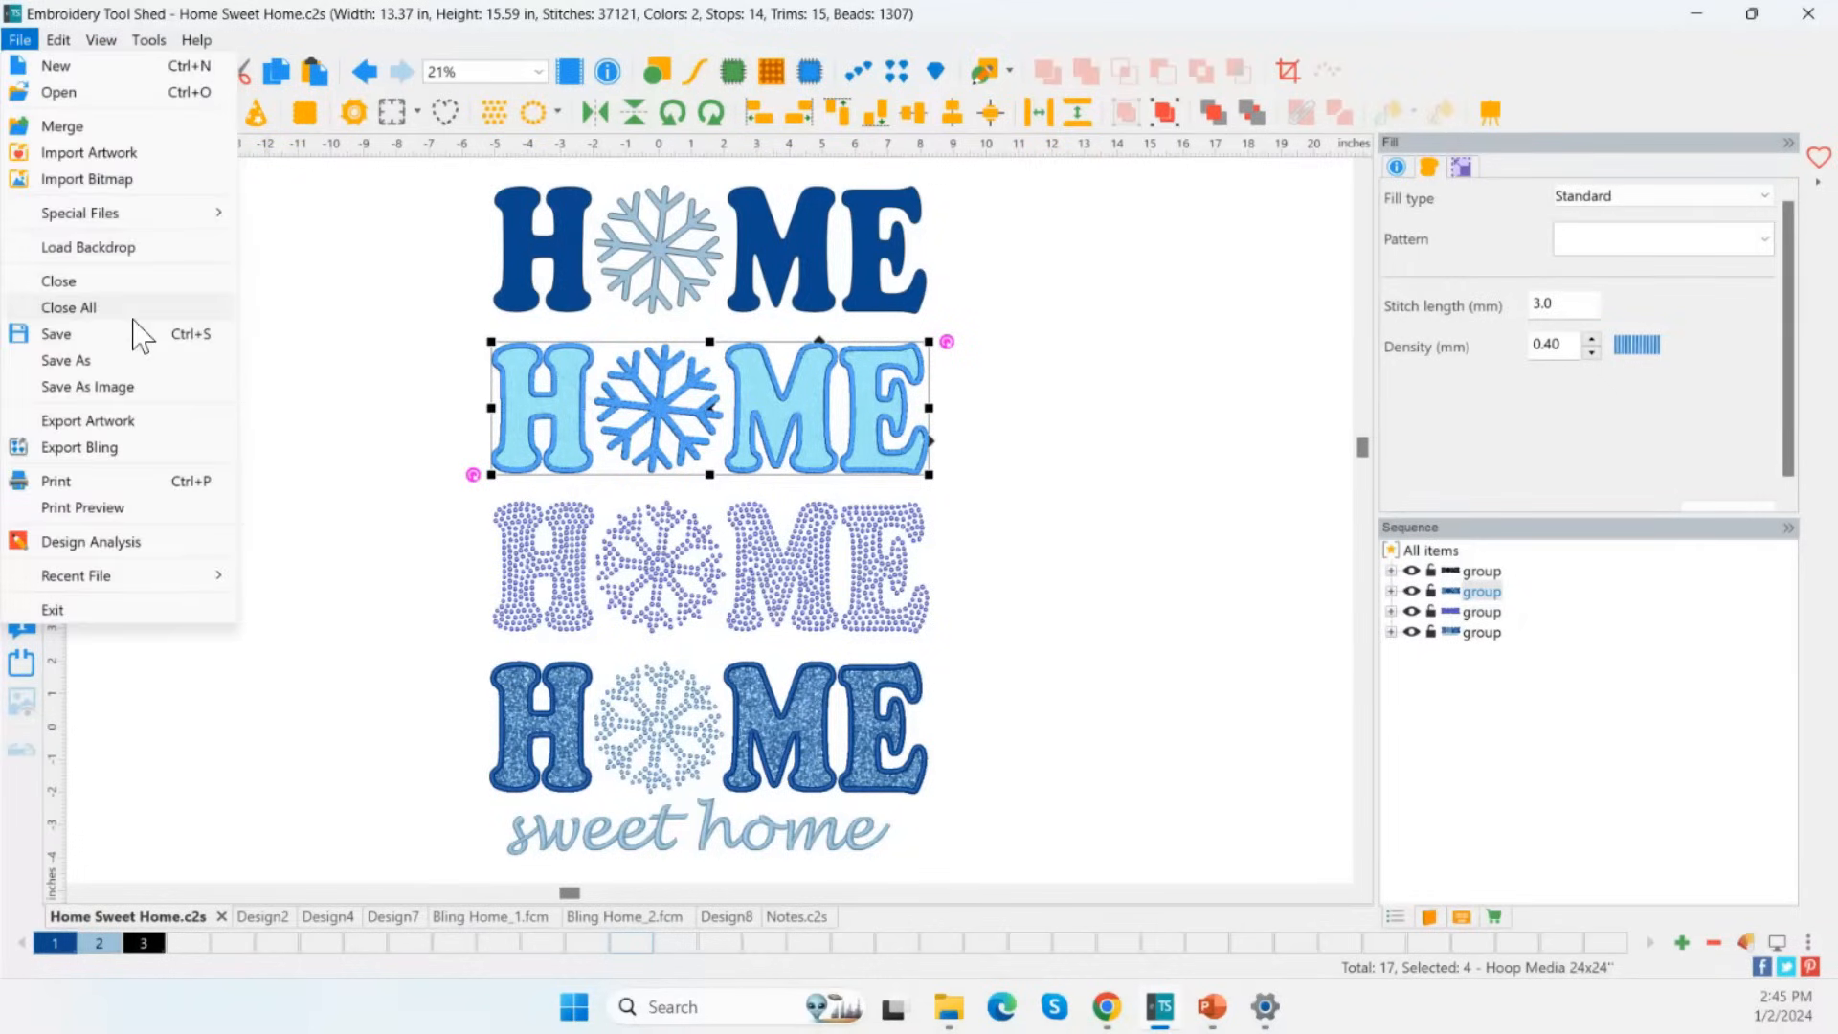
{"action": "left_click", "coordinate": [111, 361]}
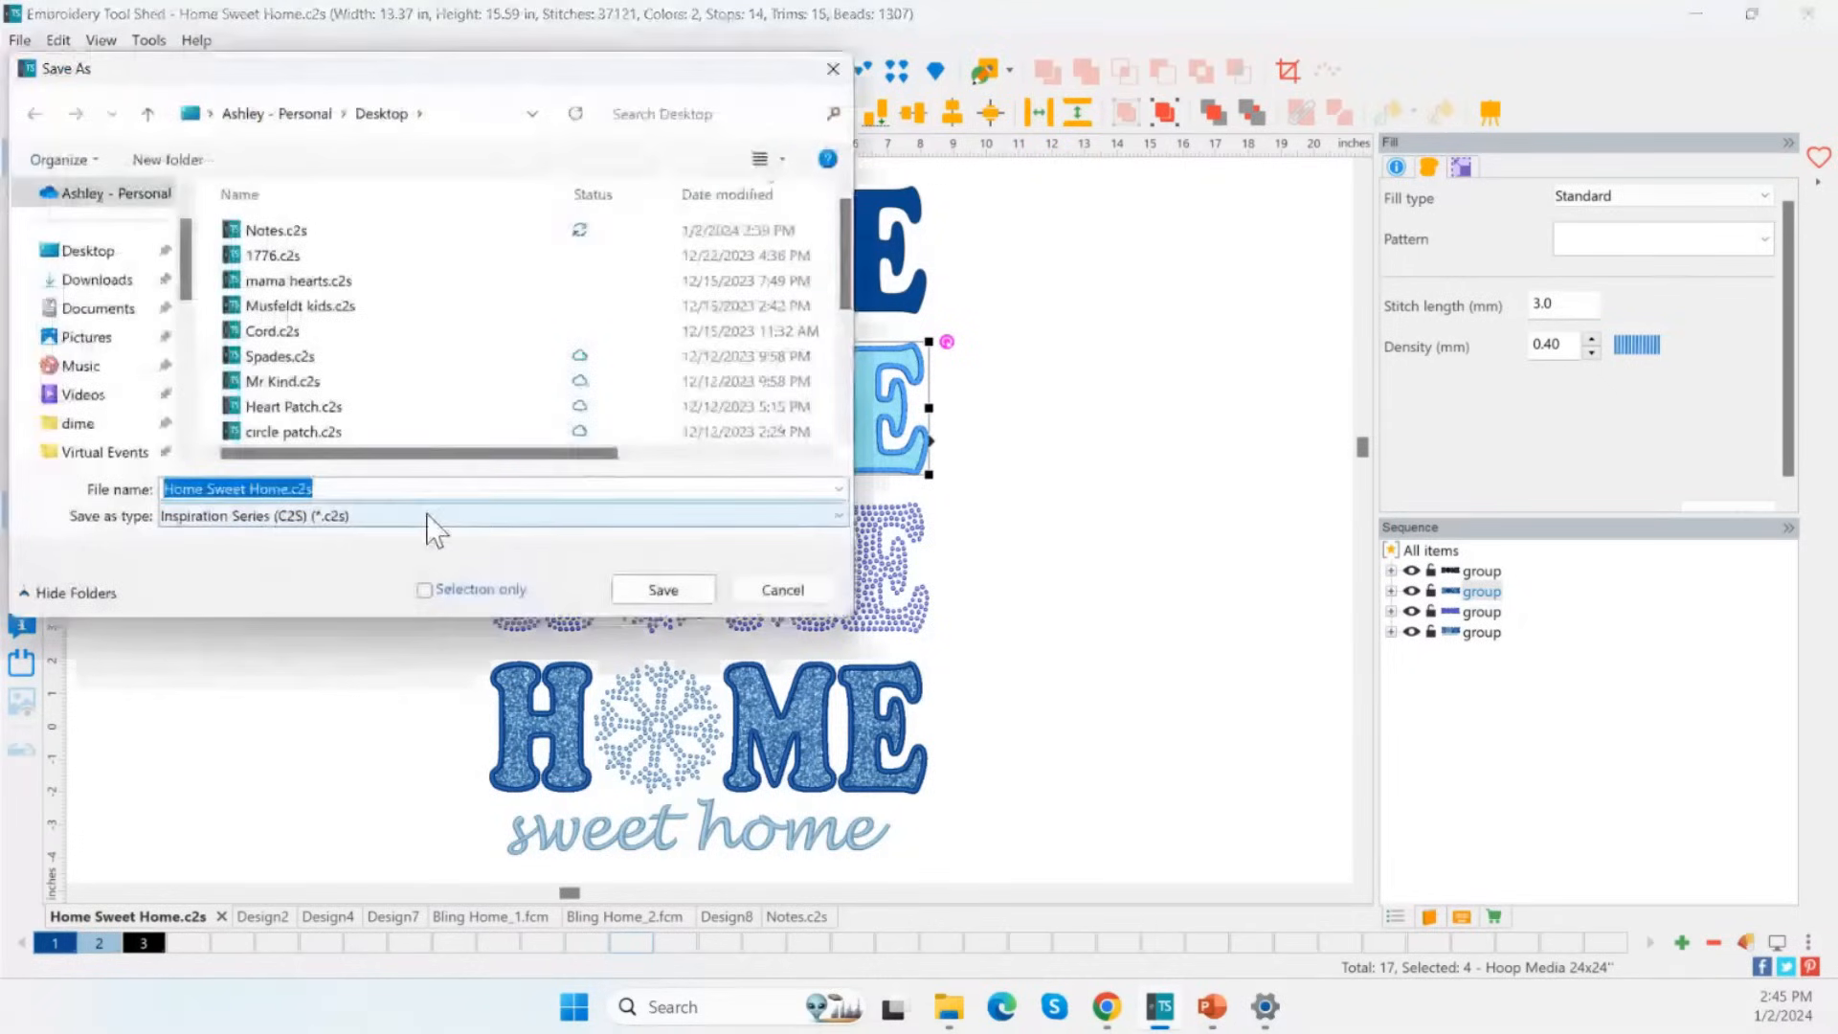
{"action": "left_click", "coordinate": [430, 517]}
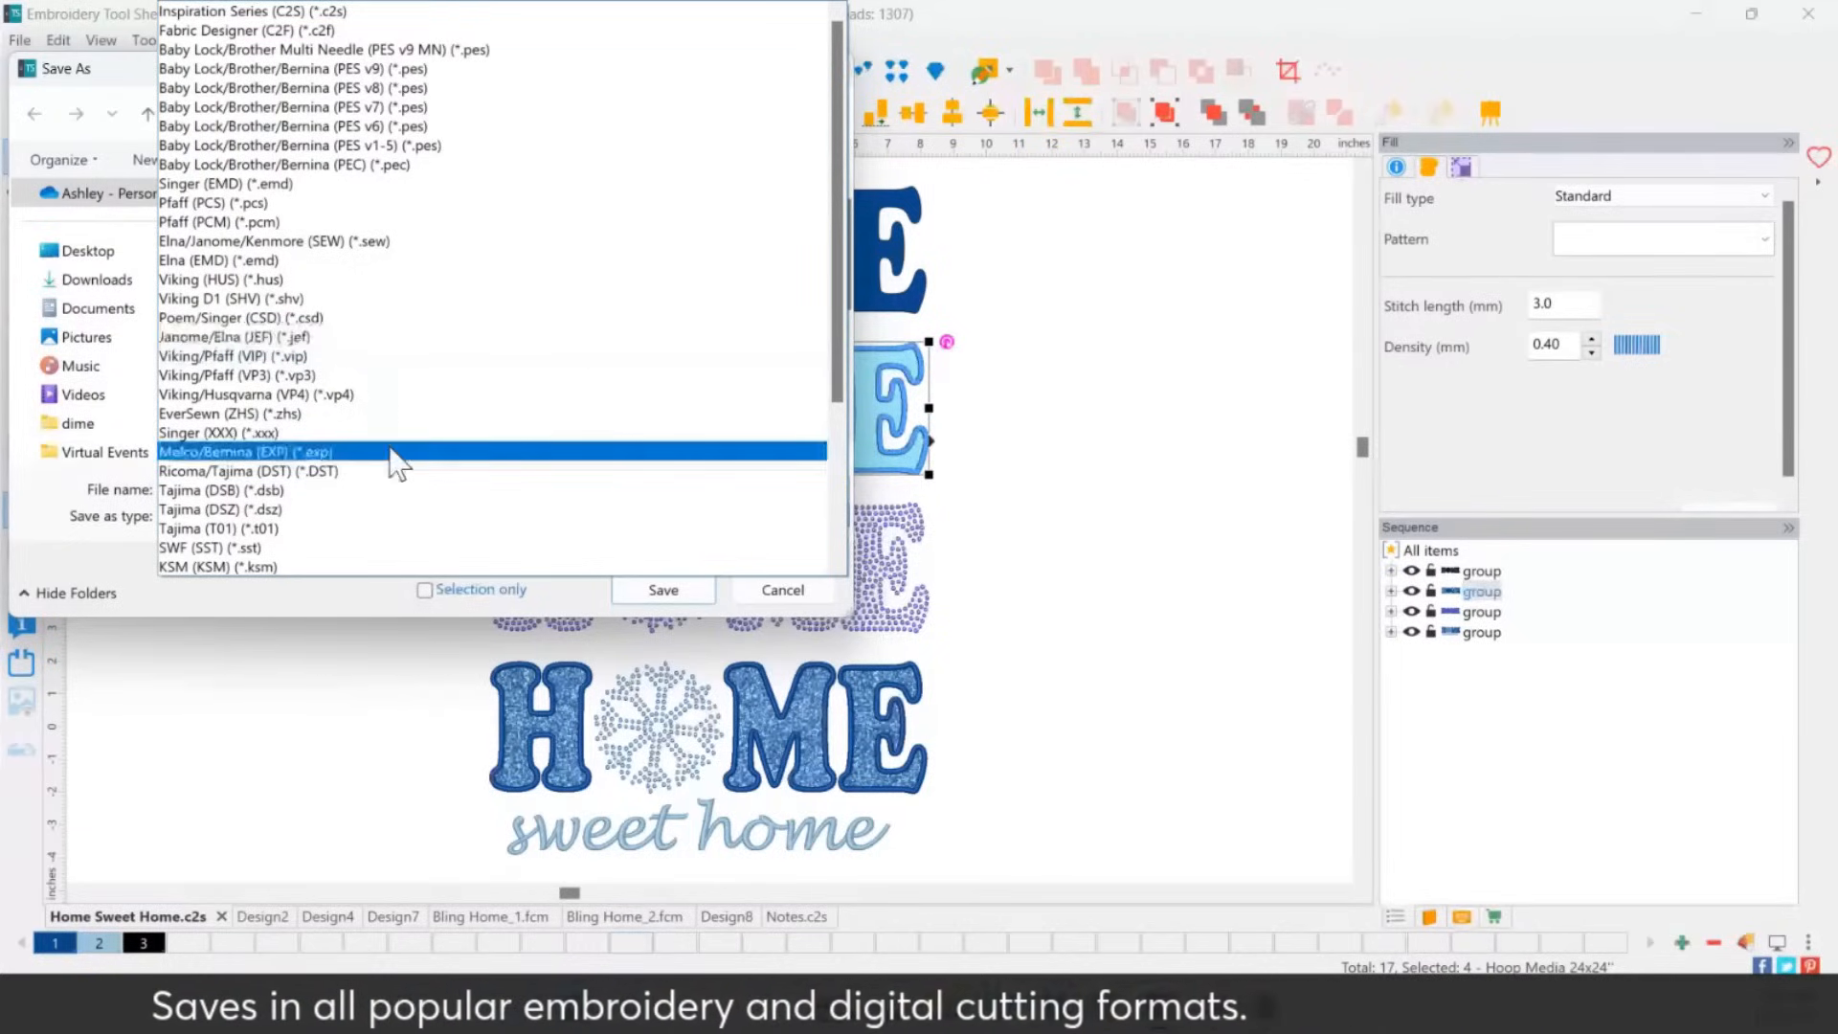
{"action": "left_click", "coordinate": [410, 70]}
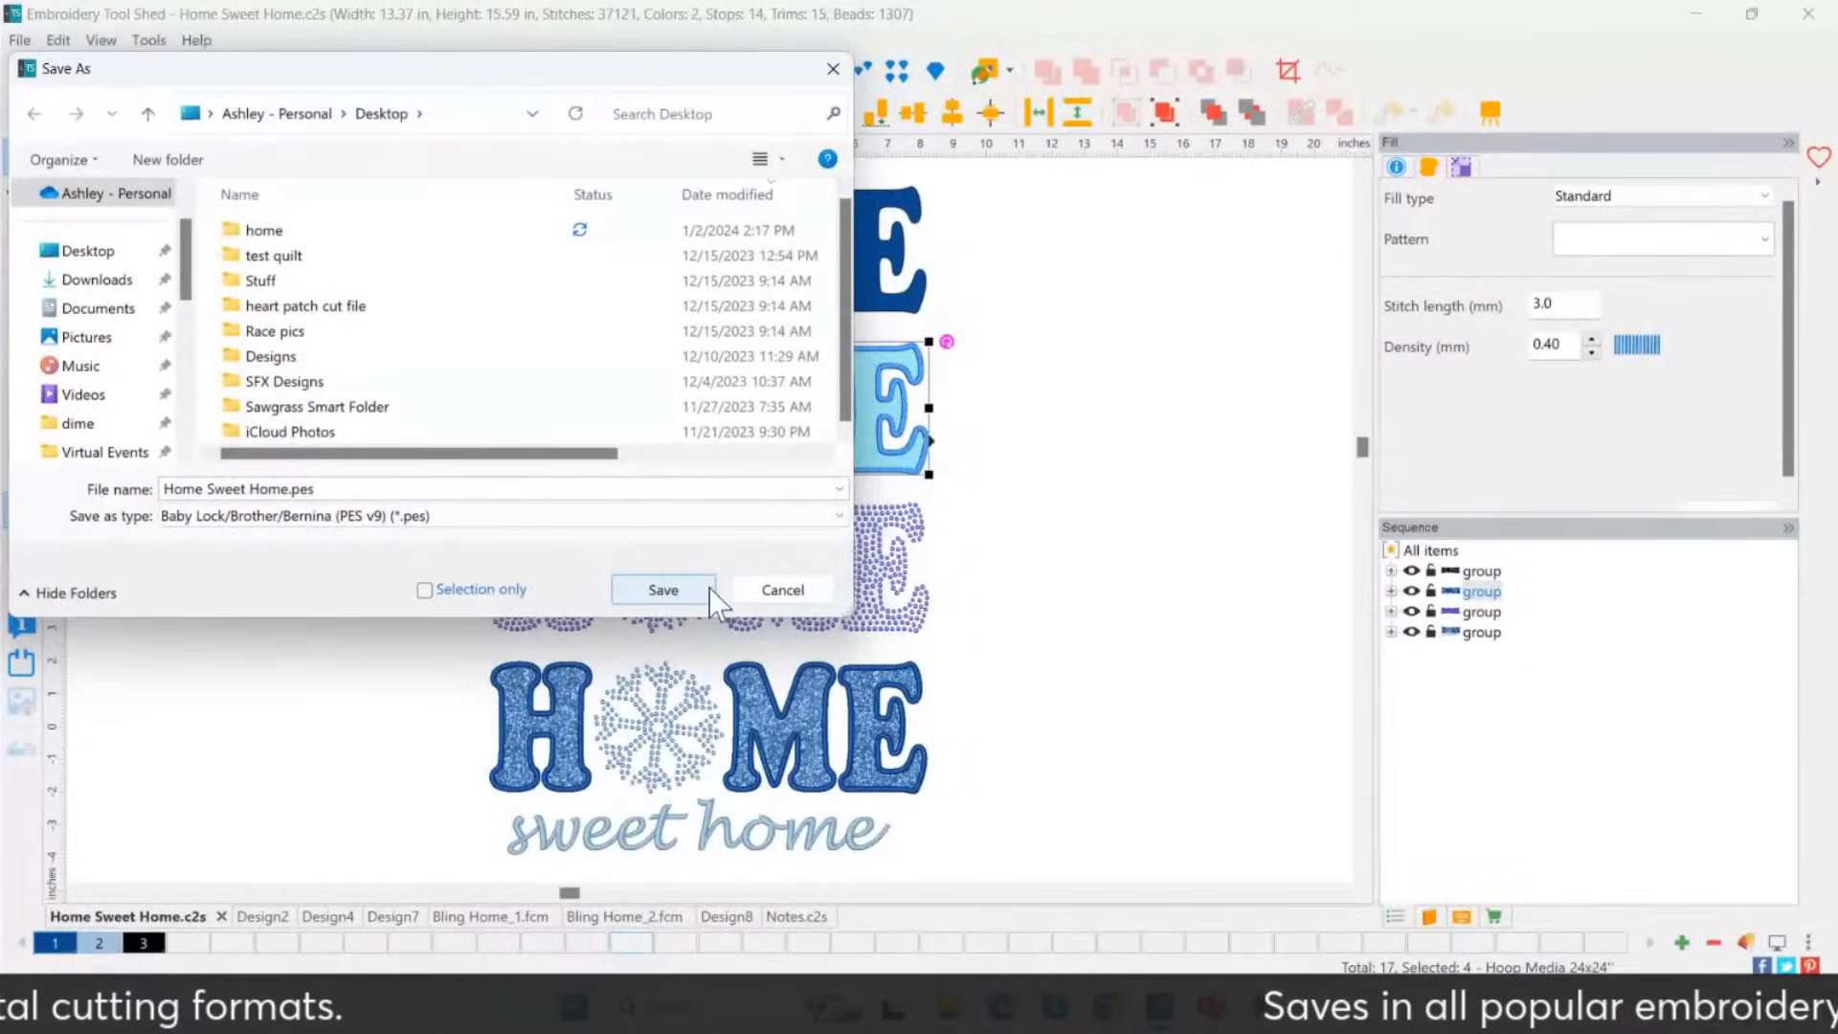
{"action": "left_click", "coordinate": [770, 588]}
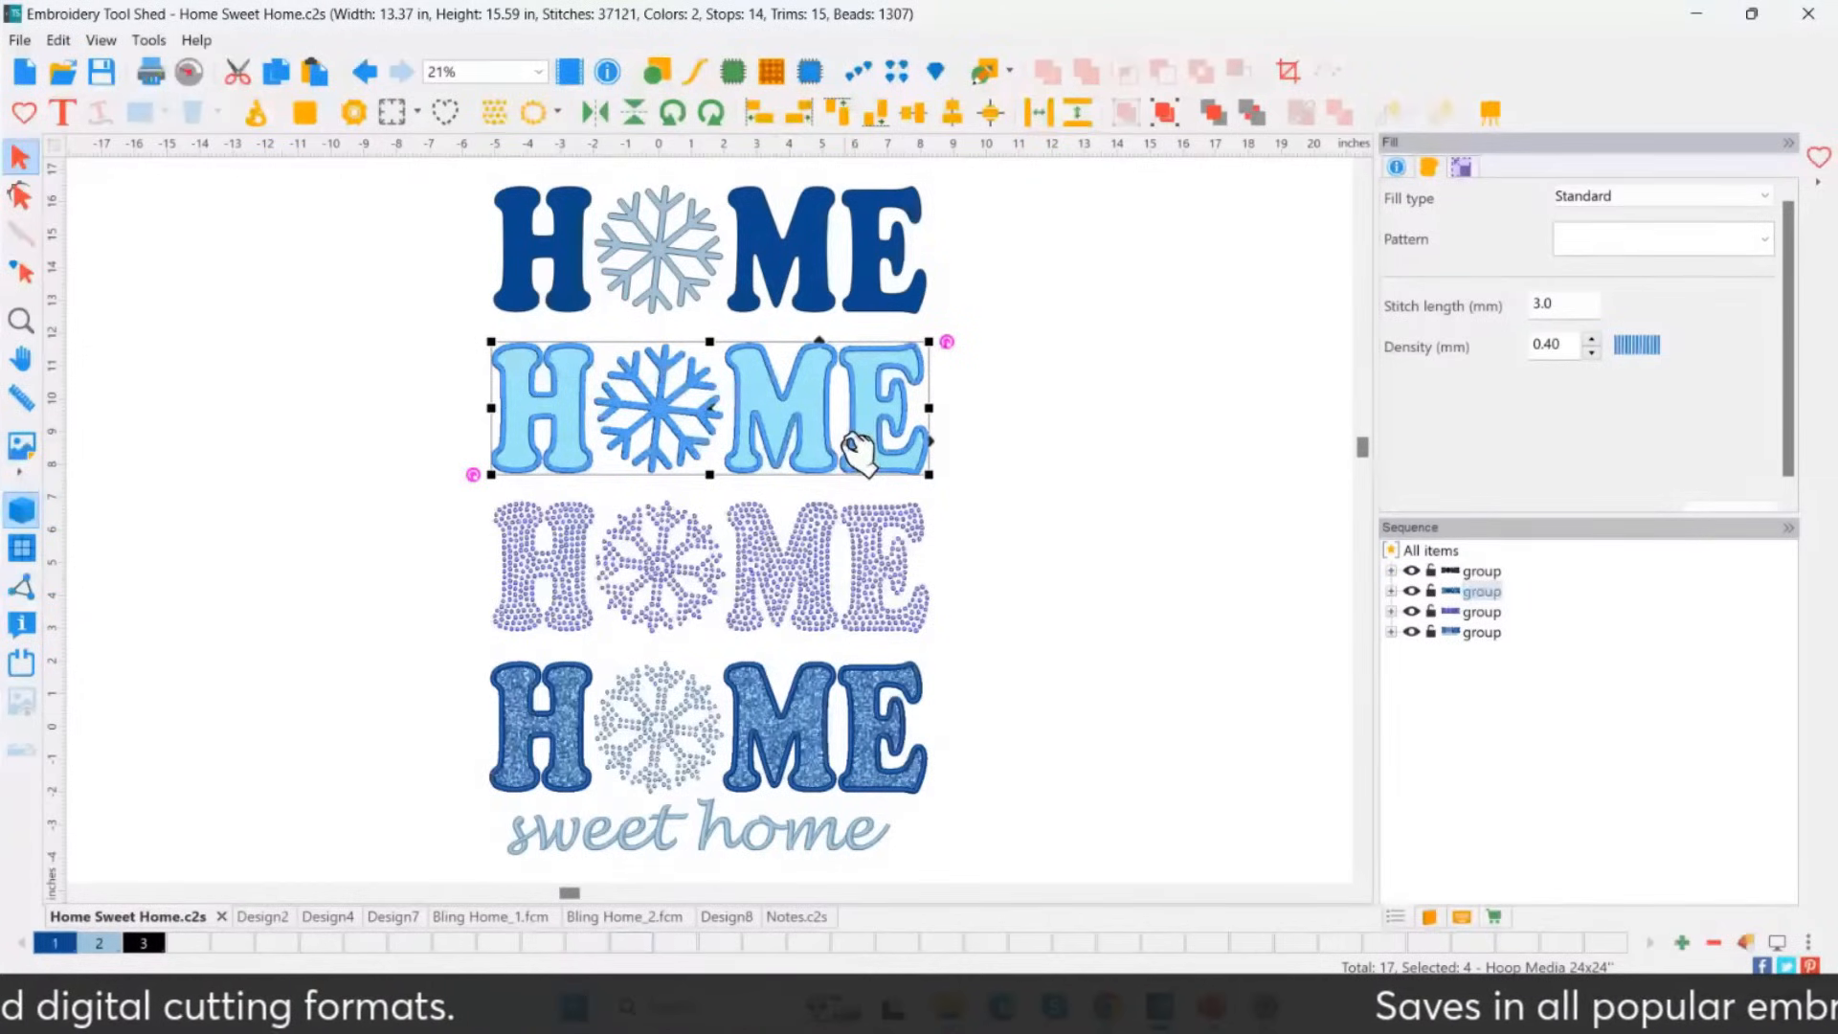
{"action": "left_click", "coordinate": [982, 368]}
{"action": "left_click", "coordinate": [900, 429]}
{"action": "left_click", "coordinate": [855, 565]}
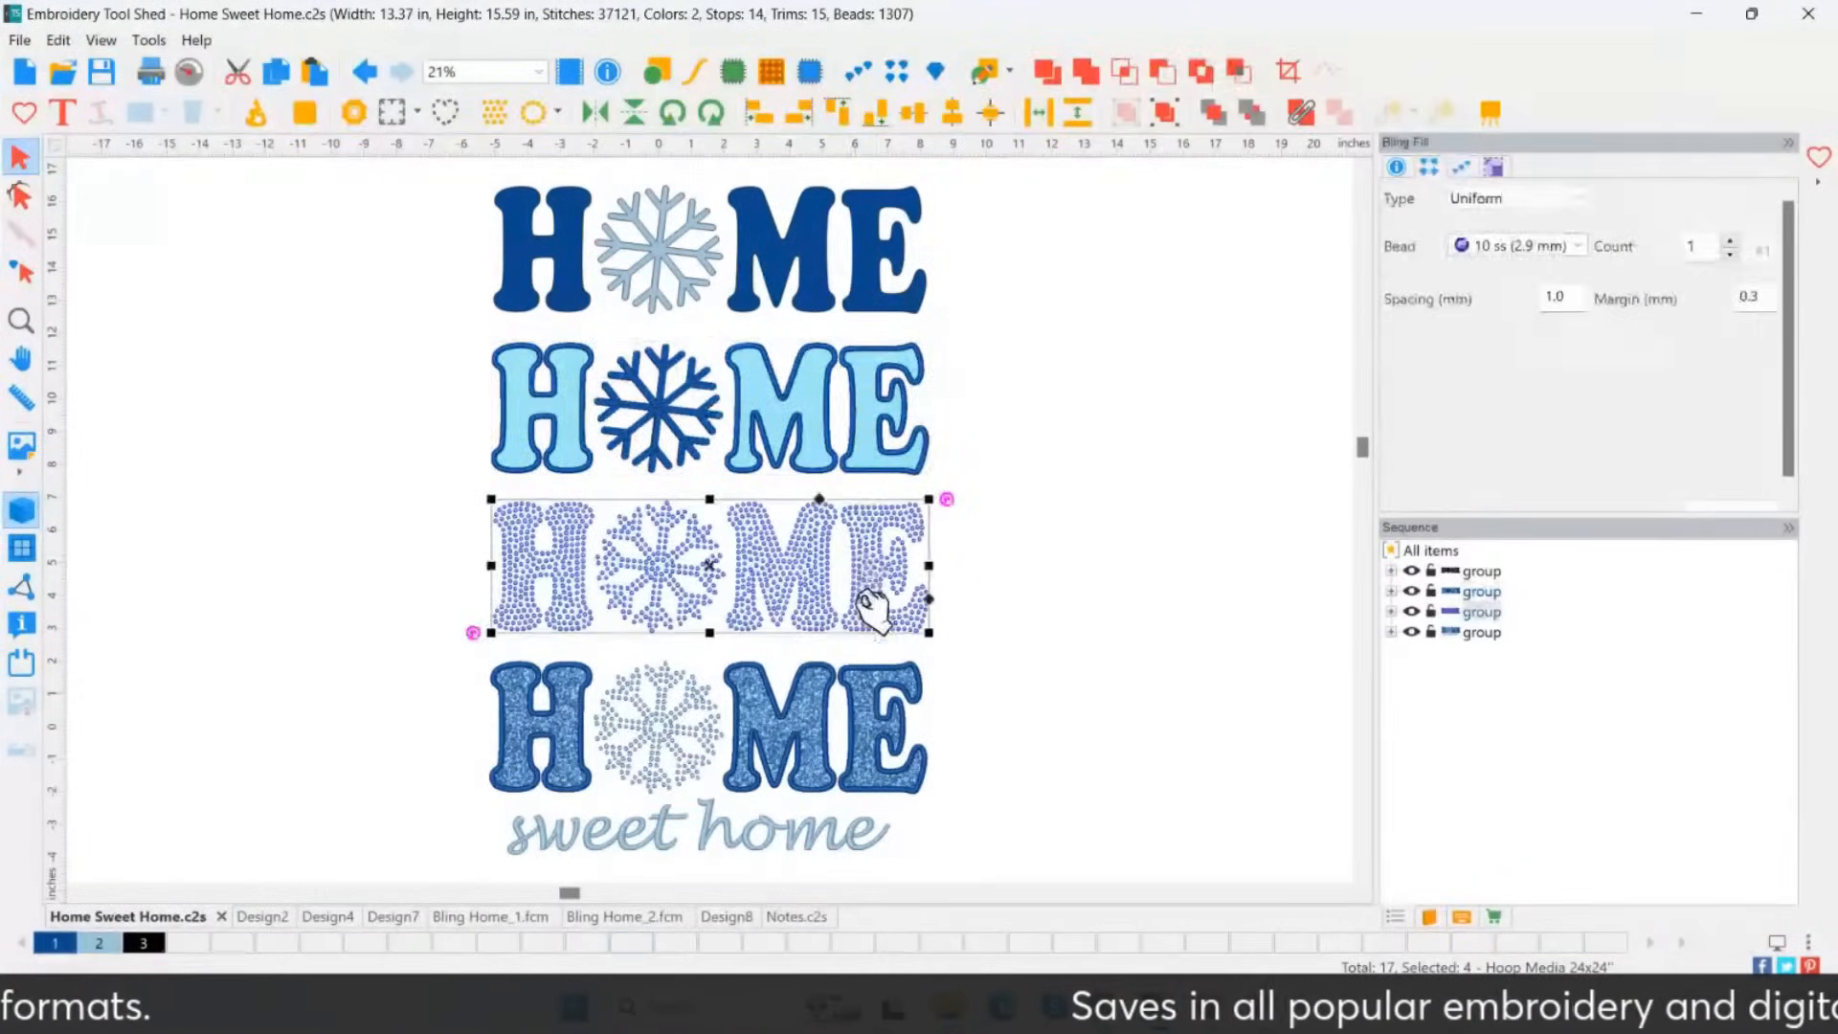
{"action": "left_click", "coordinate": [819, 779]}
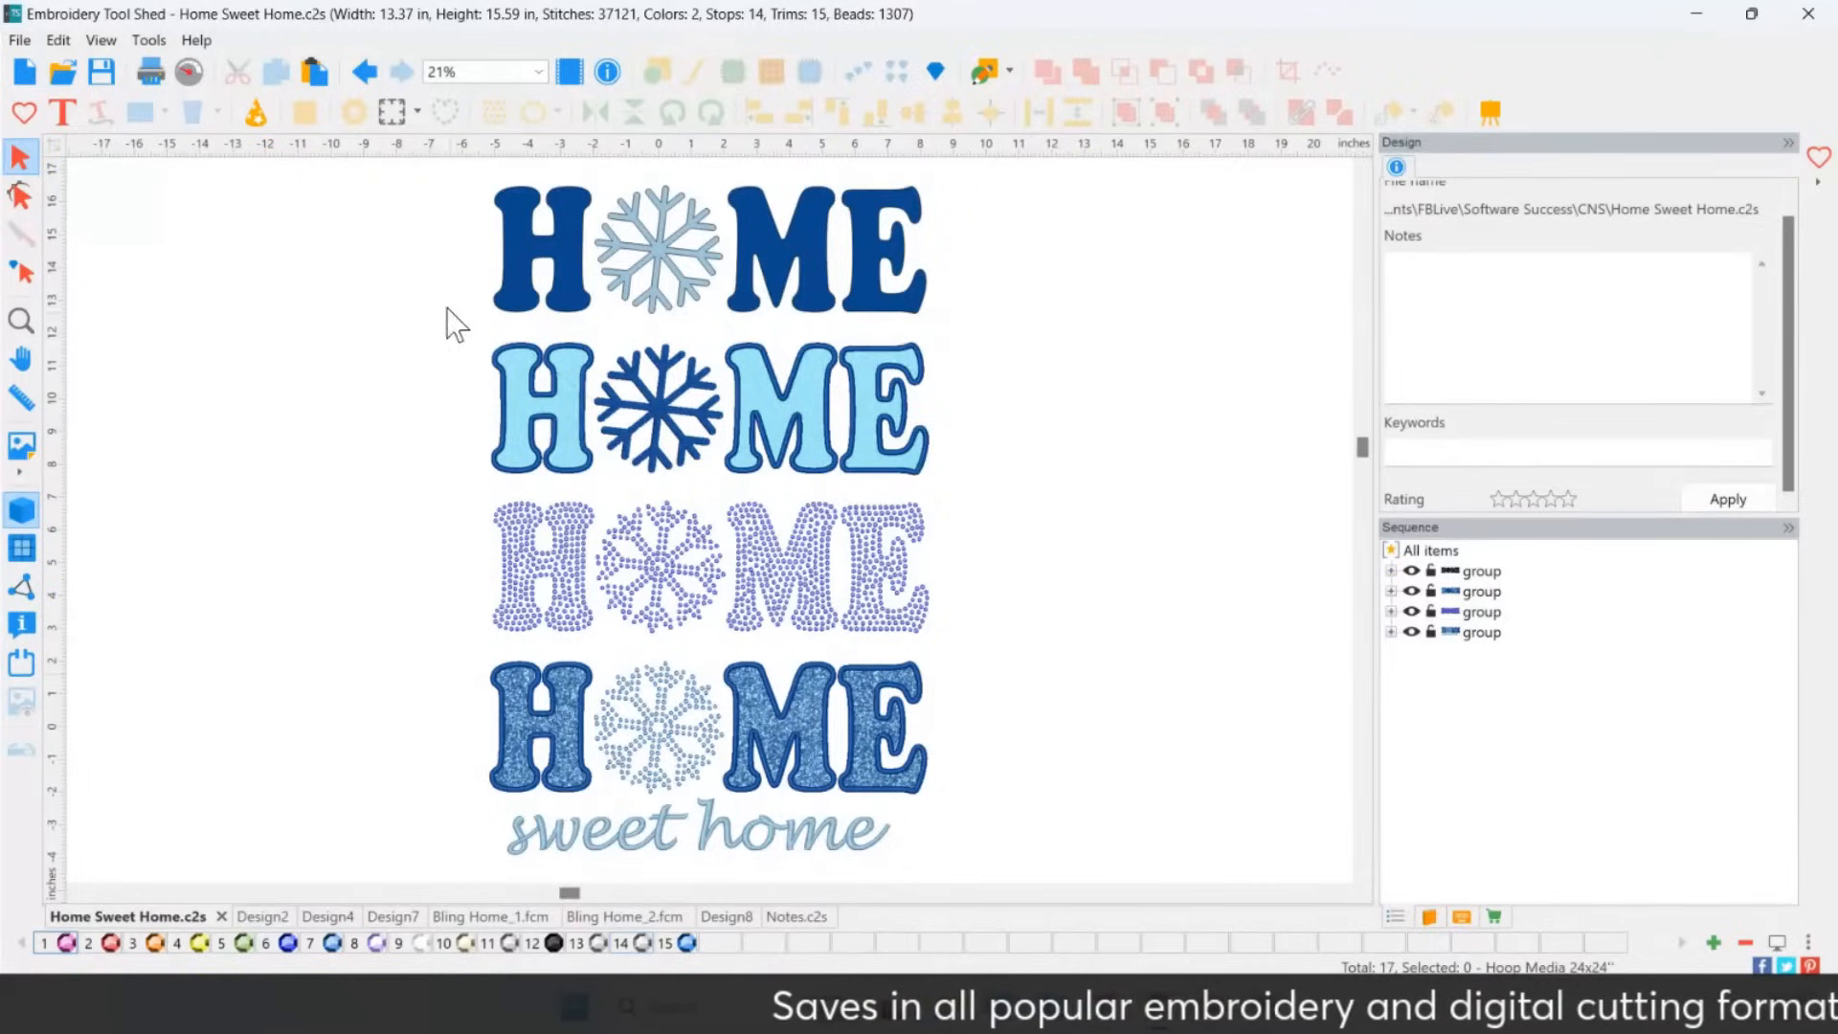
Save the whole design to the Desktop as Home Sweet Home in Inspiration Series C2S format.
{"action": "left_click", "coordinate": [20, 39]}
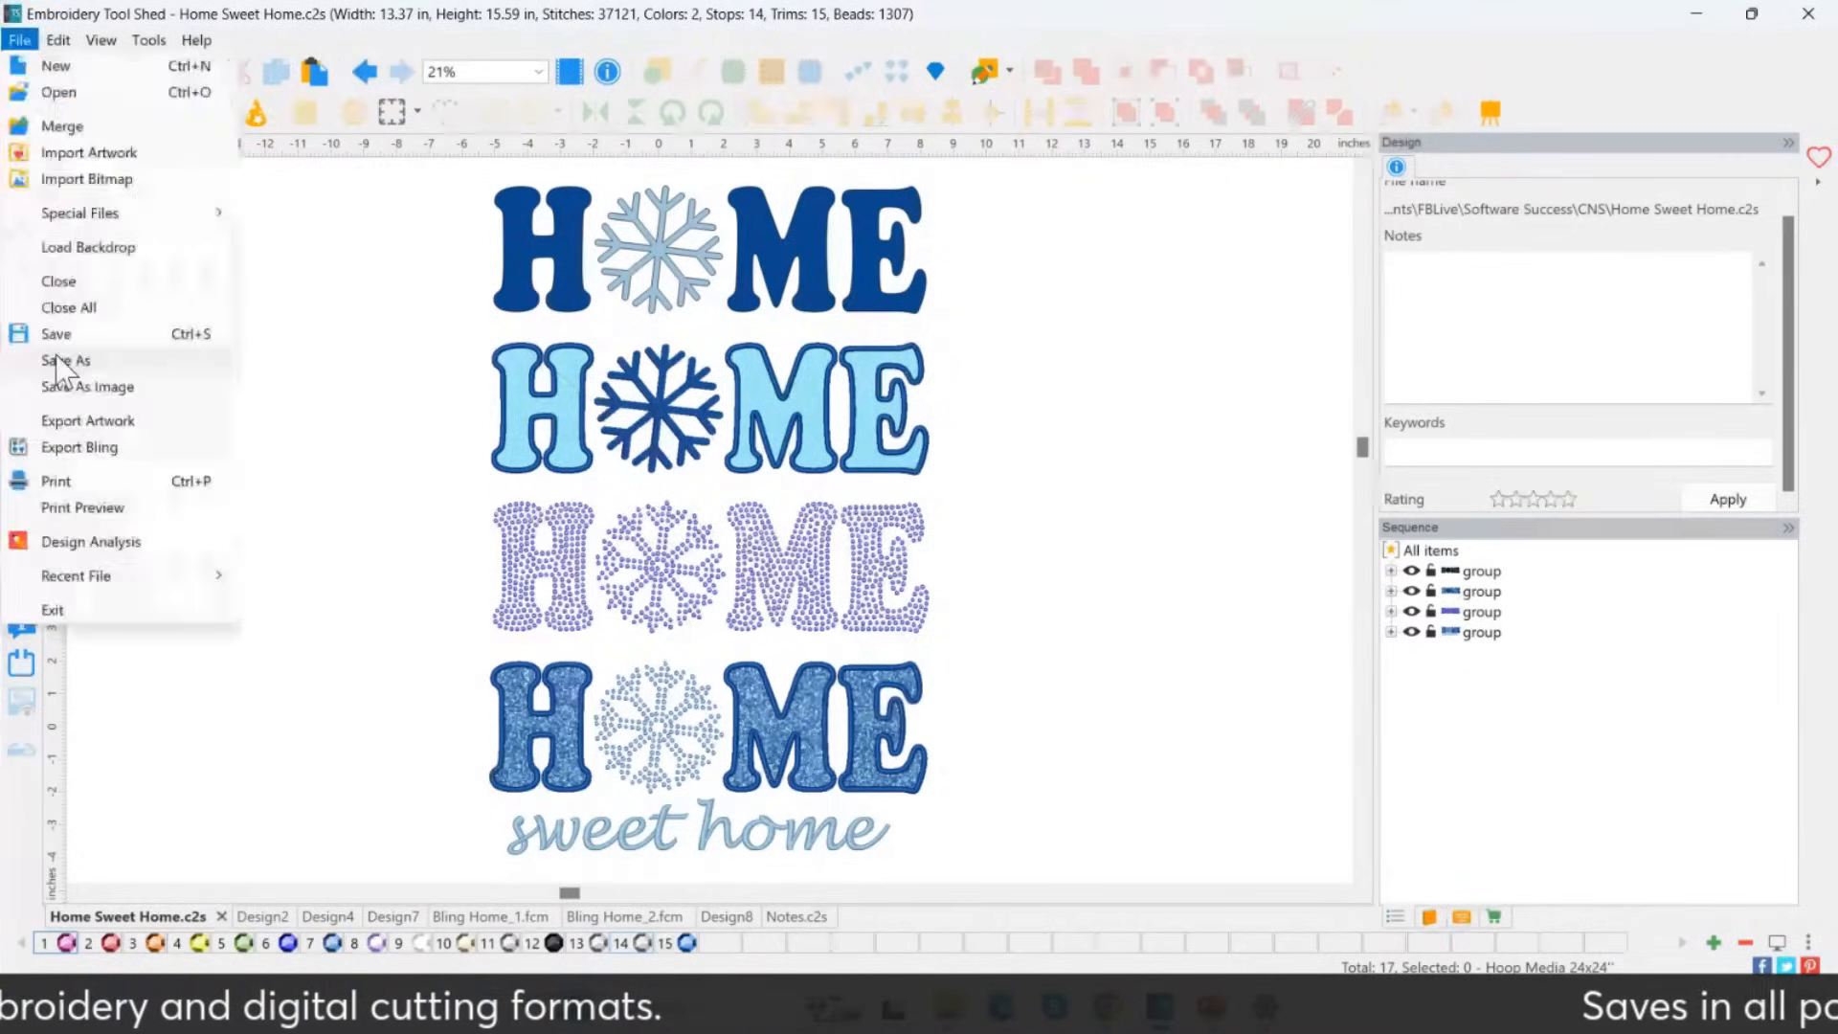
{"action": "left_click", "coordinate": [131, 415]}
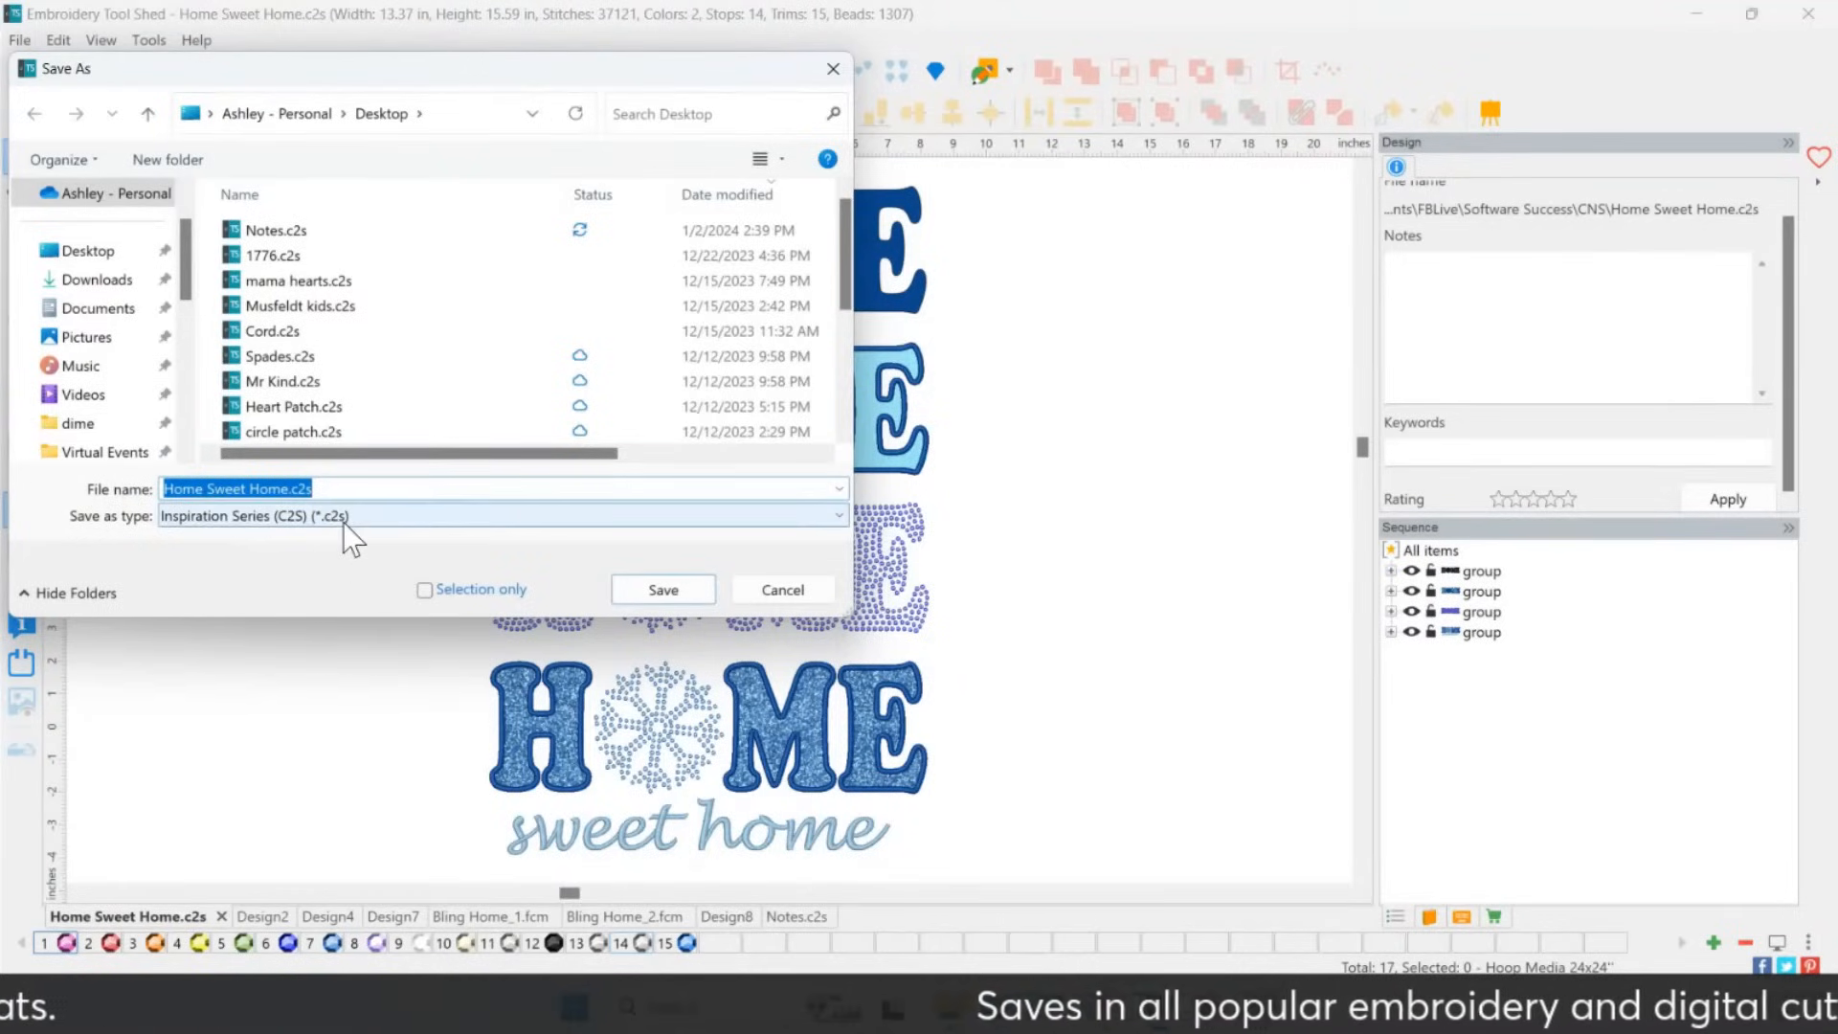
{"action": "left_click", "coordinate": [291, 493]}
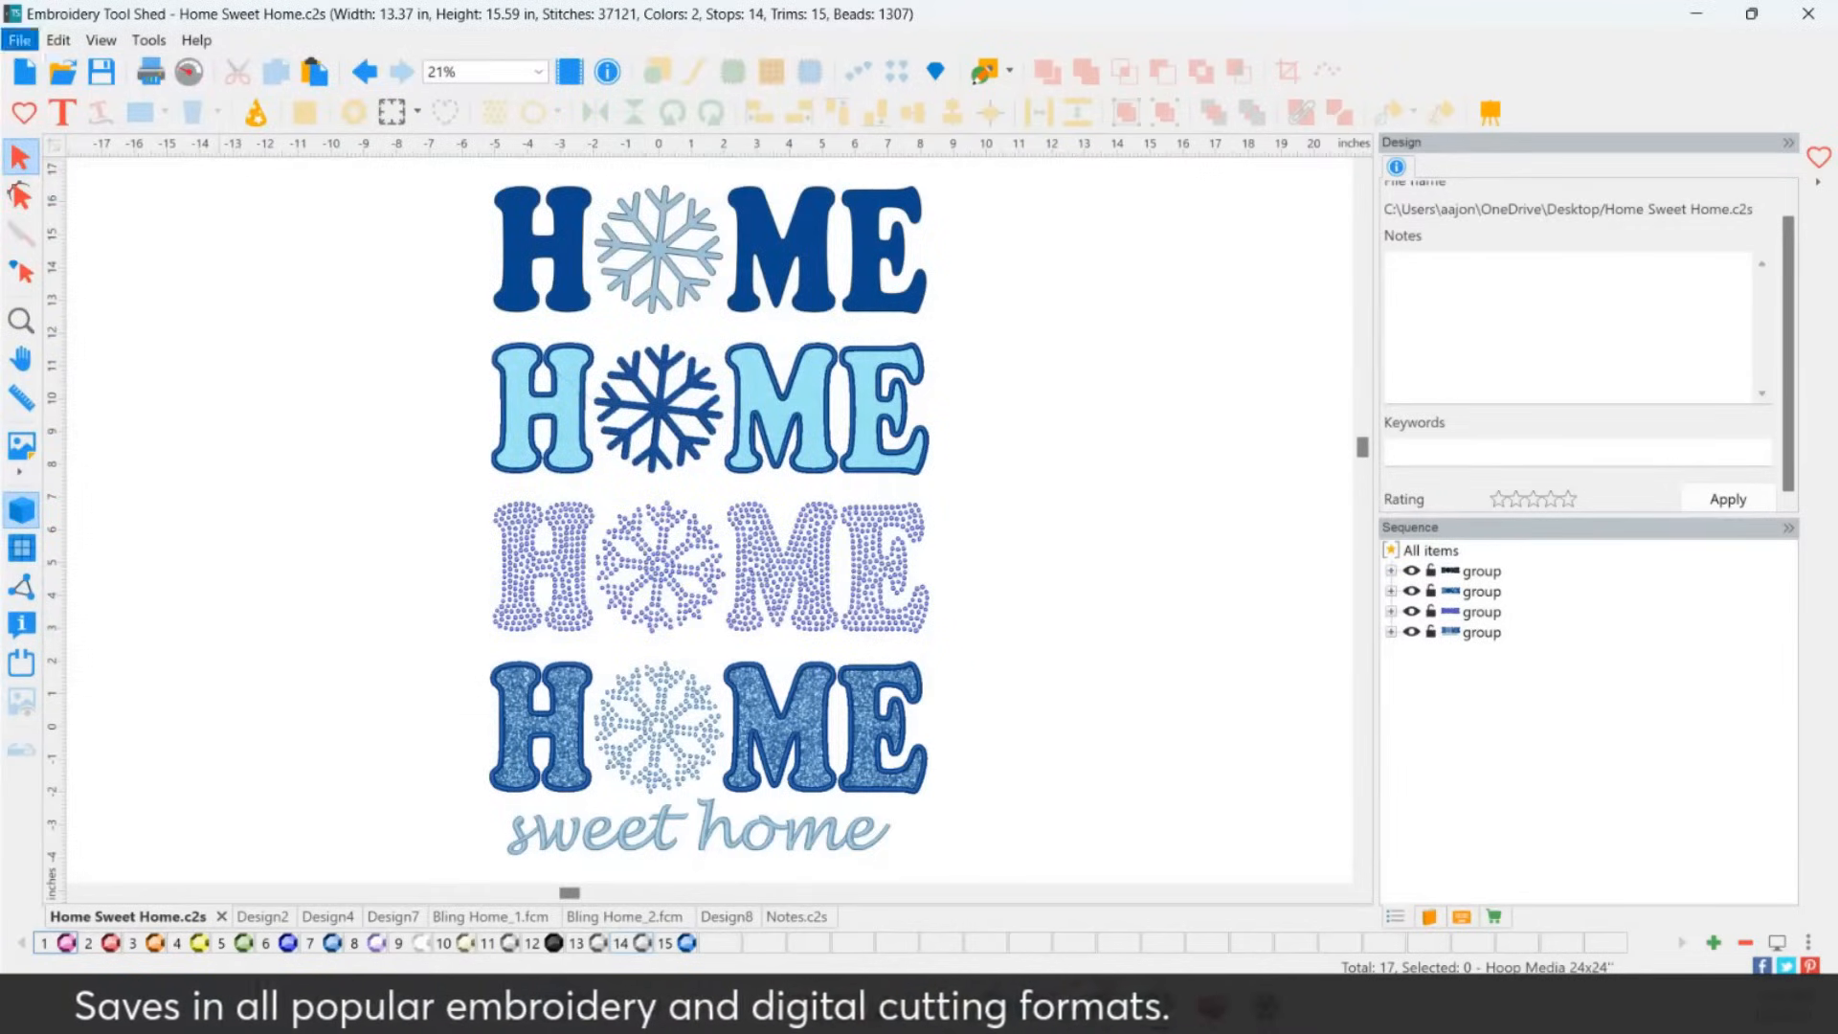
Save a second copy of Home Sweet Home to the Desktop in Baby Lock/Brother/Bernina PES v9 format.
{"action": "left_click", "coordinate": [17, 43]}
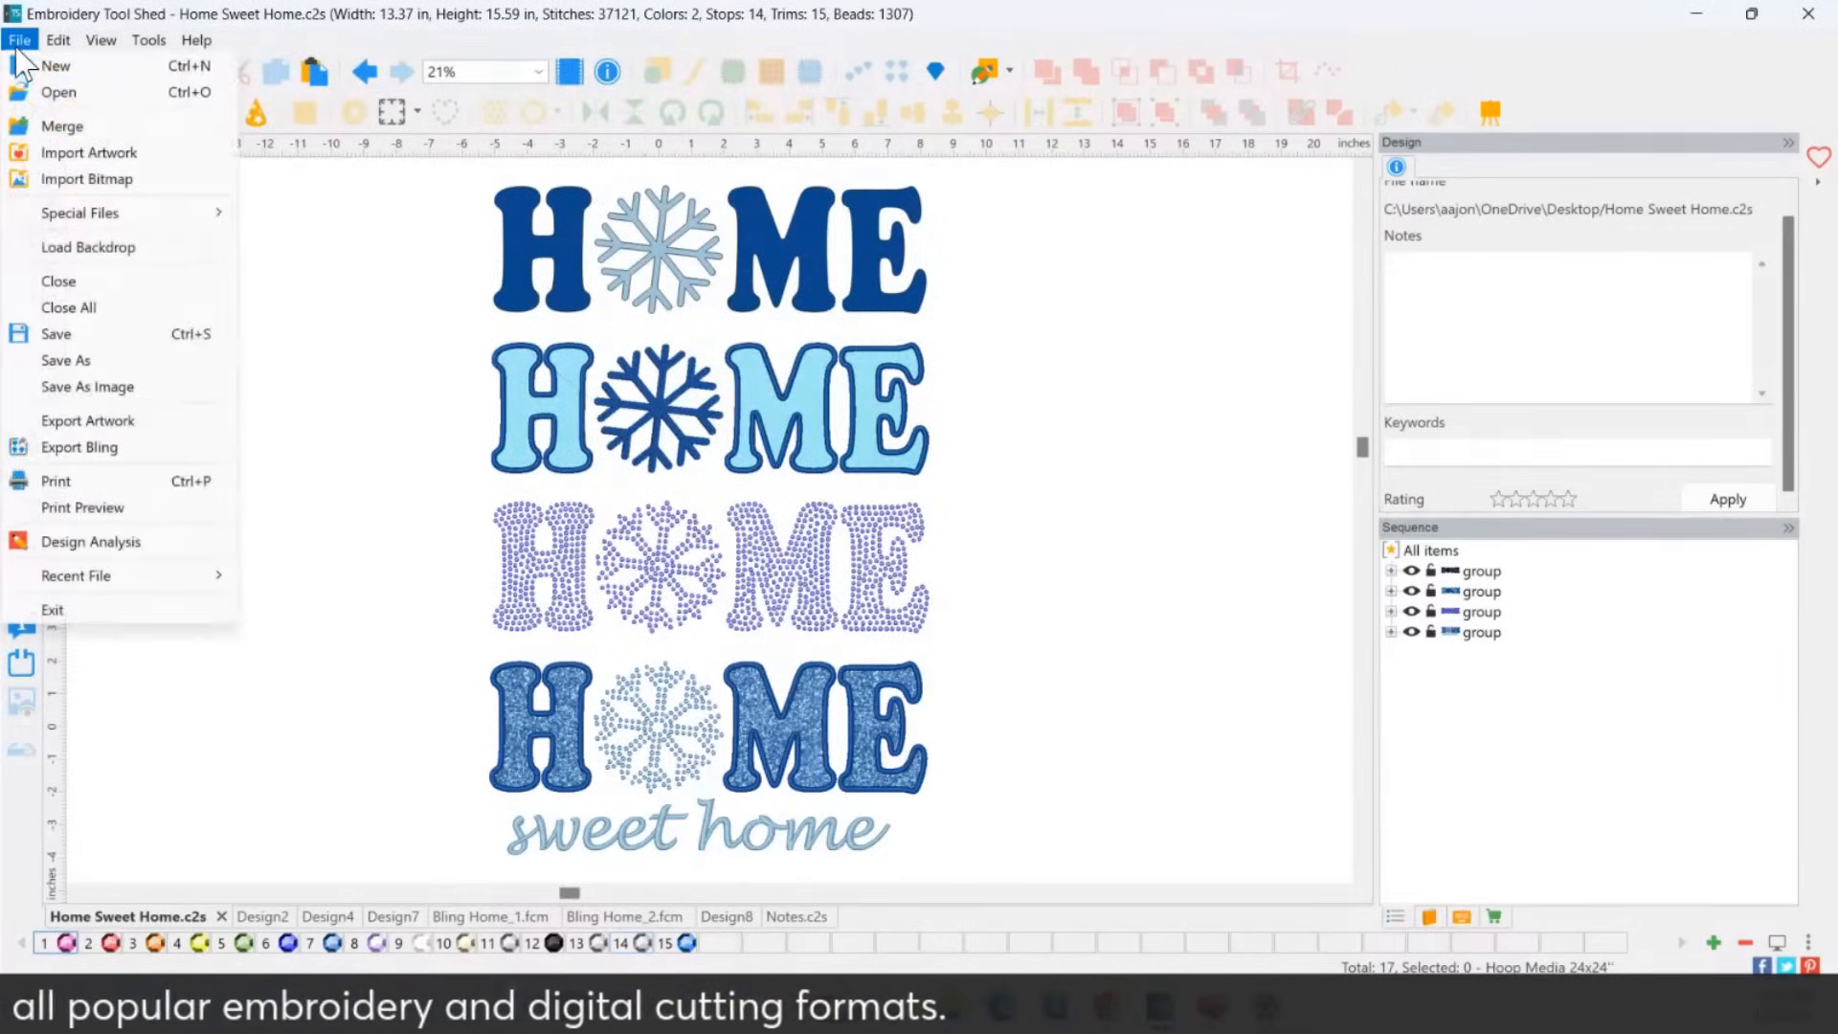
{"action": "left_click", "coordinate": [105, 367]}
{"action": "left_click", "coordinate": [325, 517]}
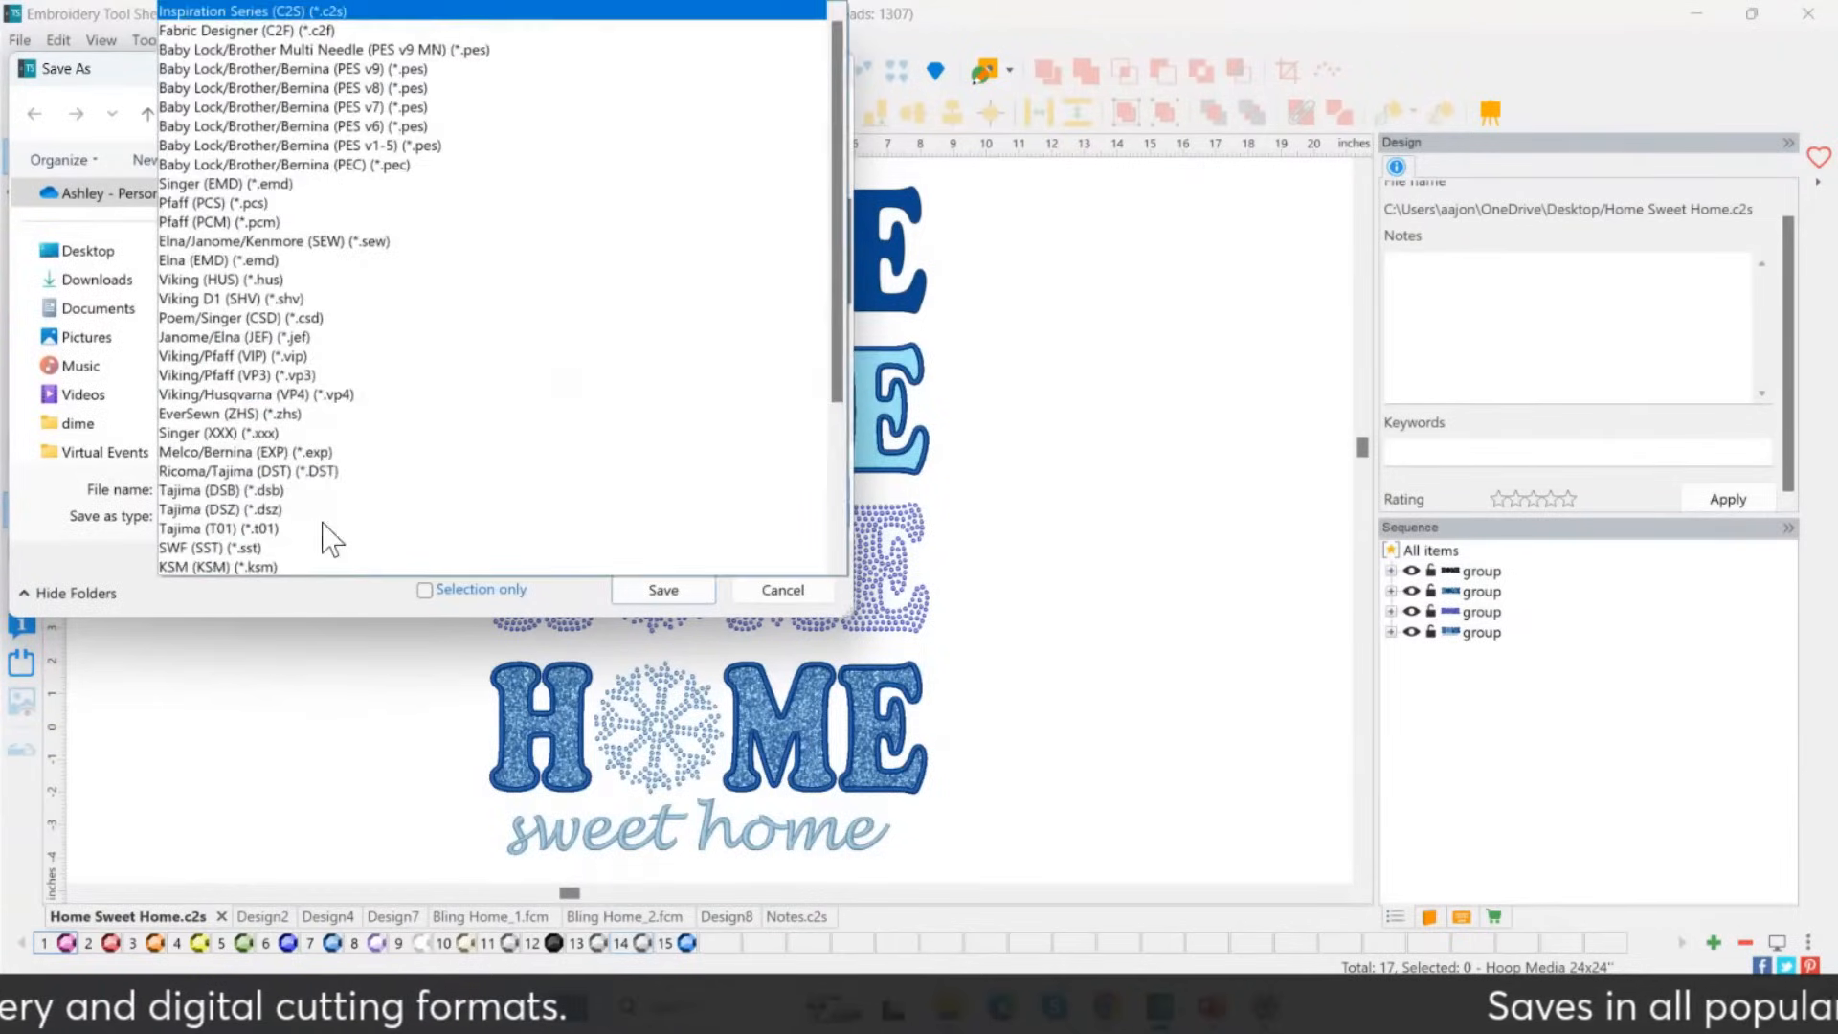
{"action": "left_click", "coordinate": [494, 71]}
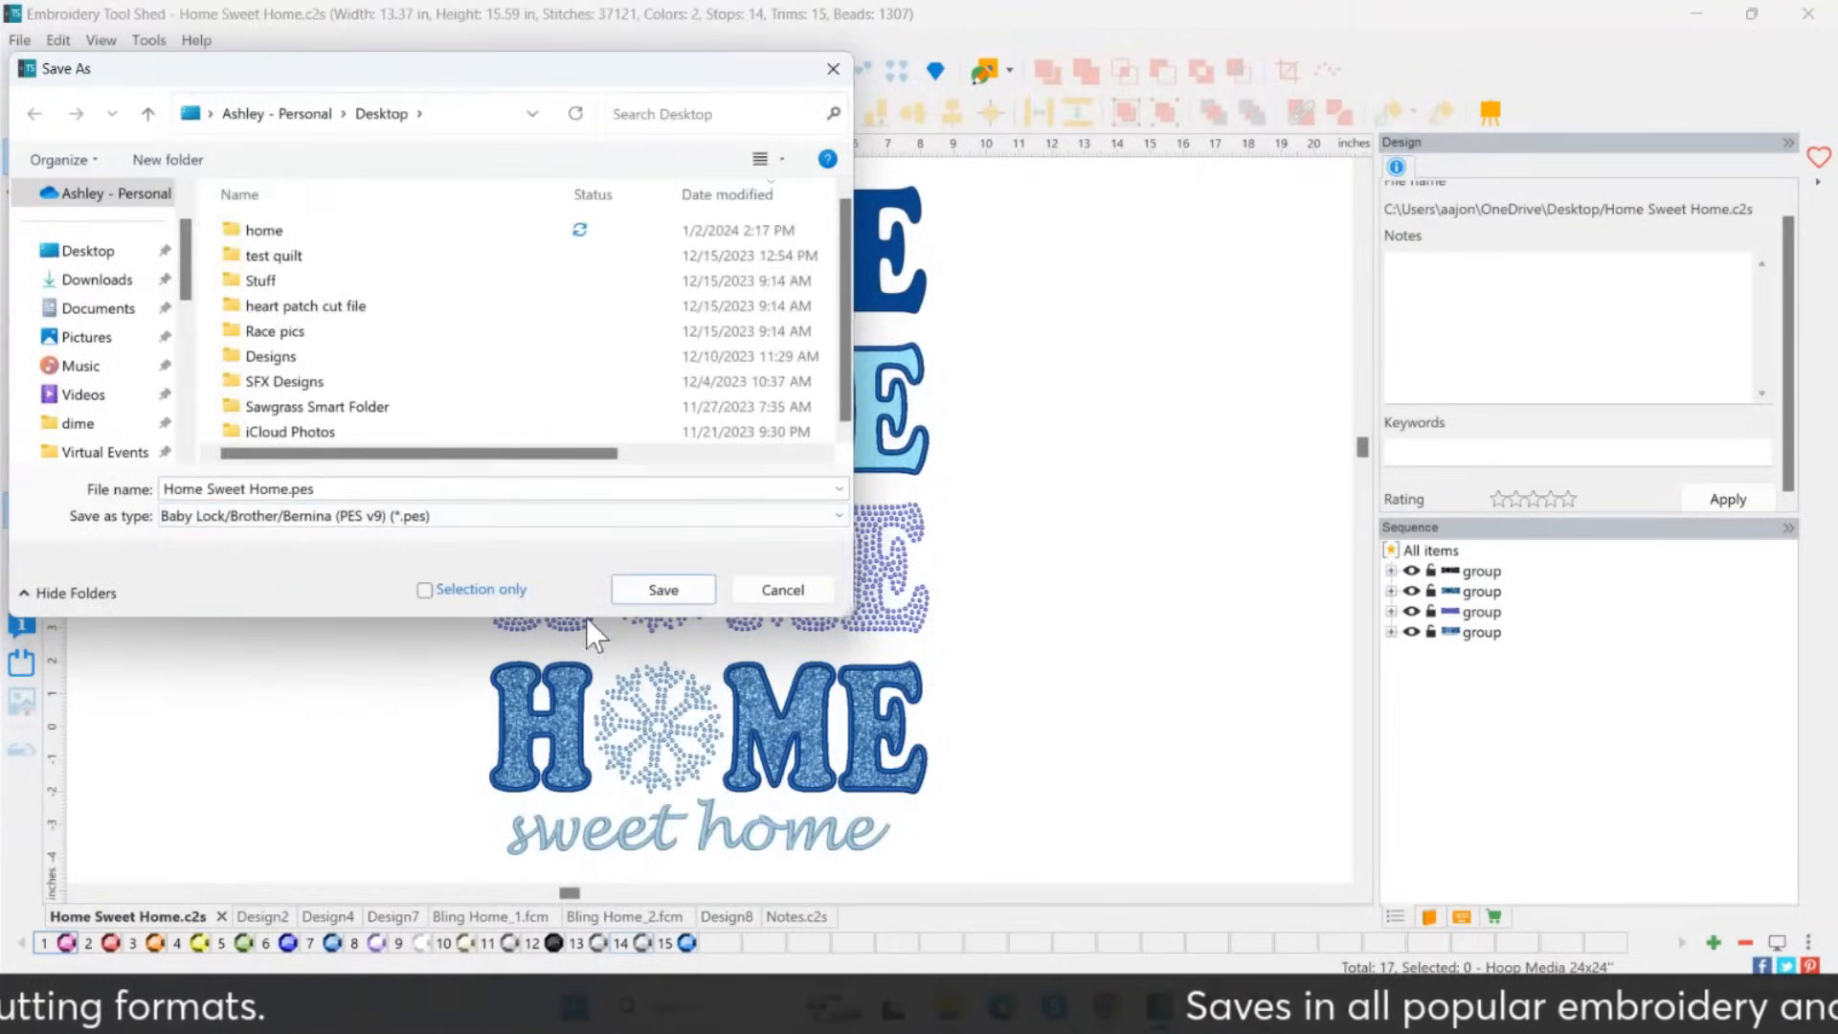
{"action": "left_click", "coordinate": [674, 590]}
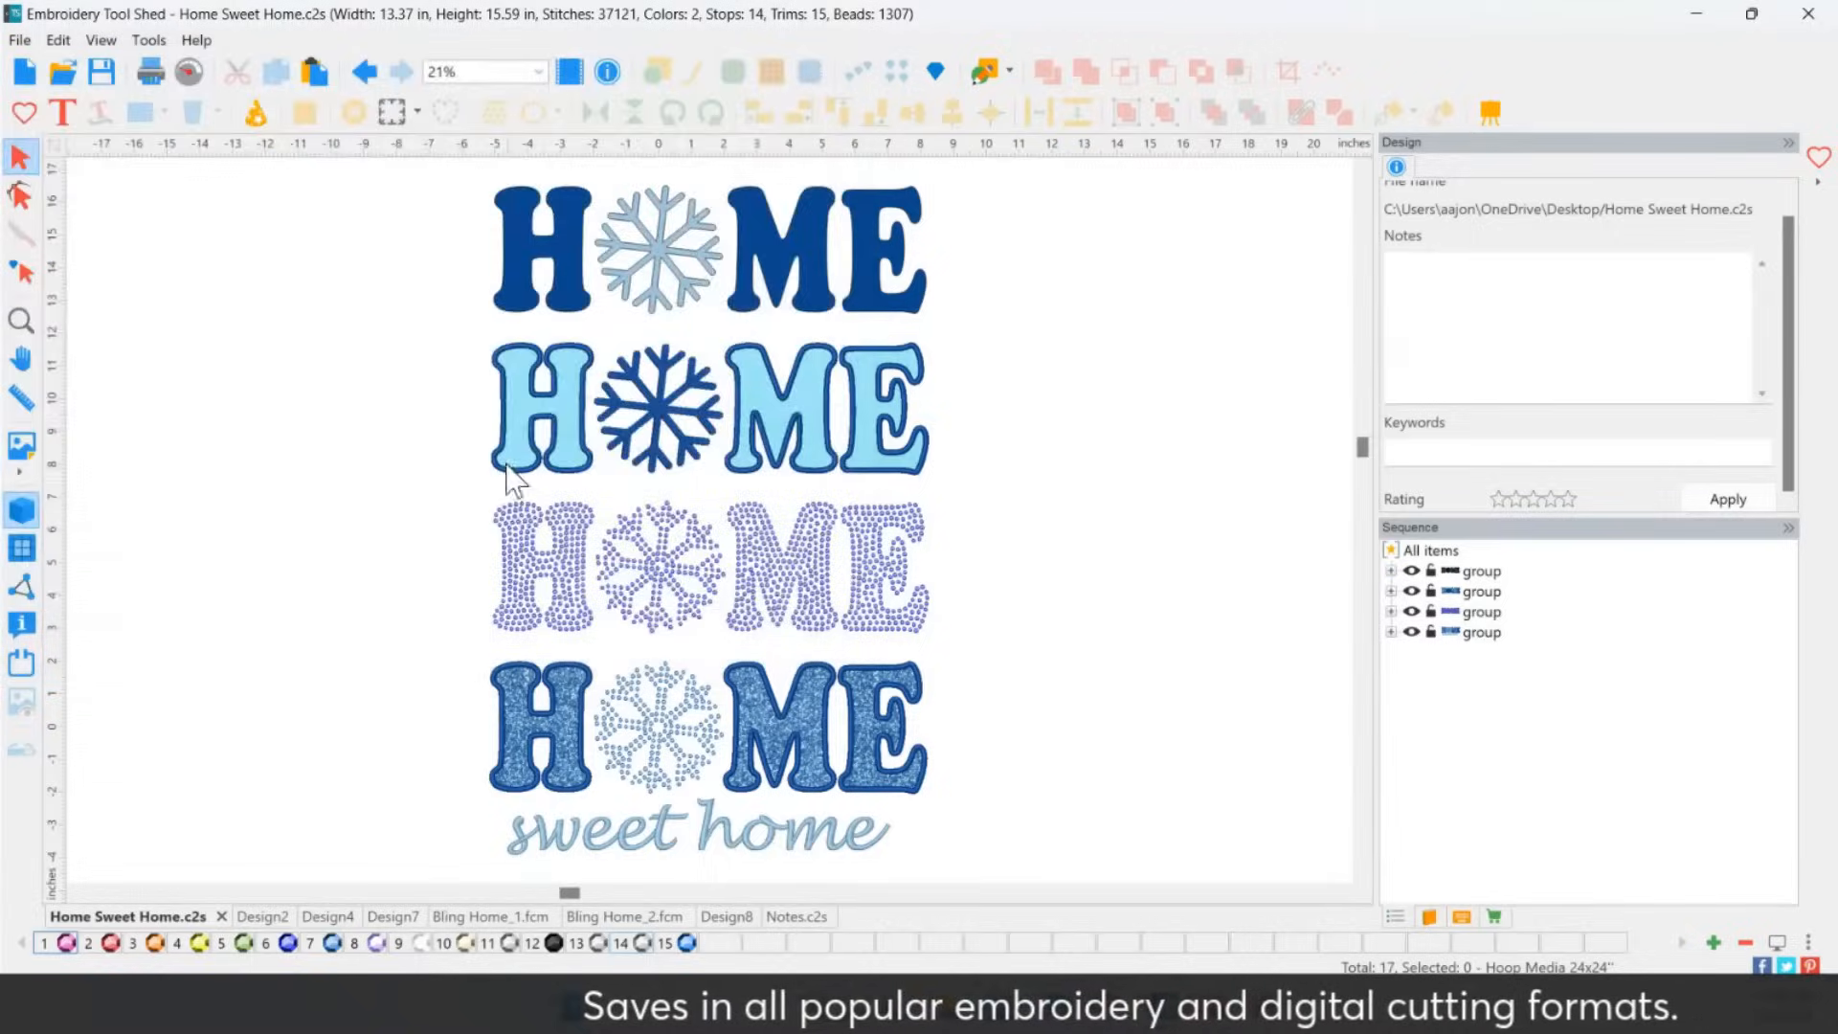
Switch to the empty Design2 page and merge Home Sweet Home.pes from the Desktop into it.
{"action": "left_click", "coordinate": [221, 917]}
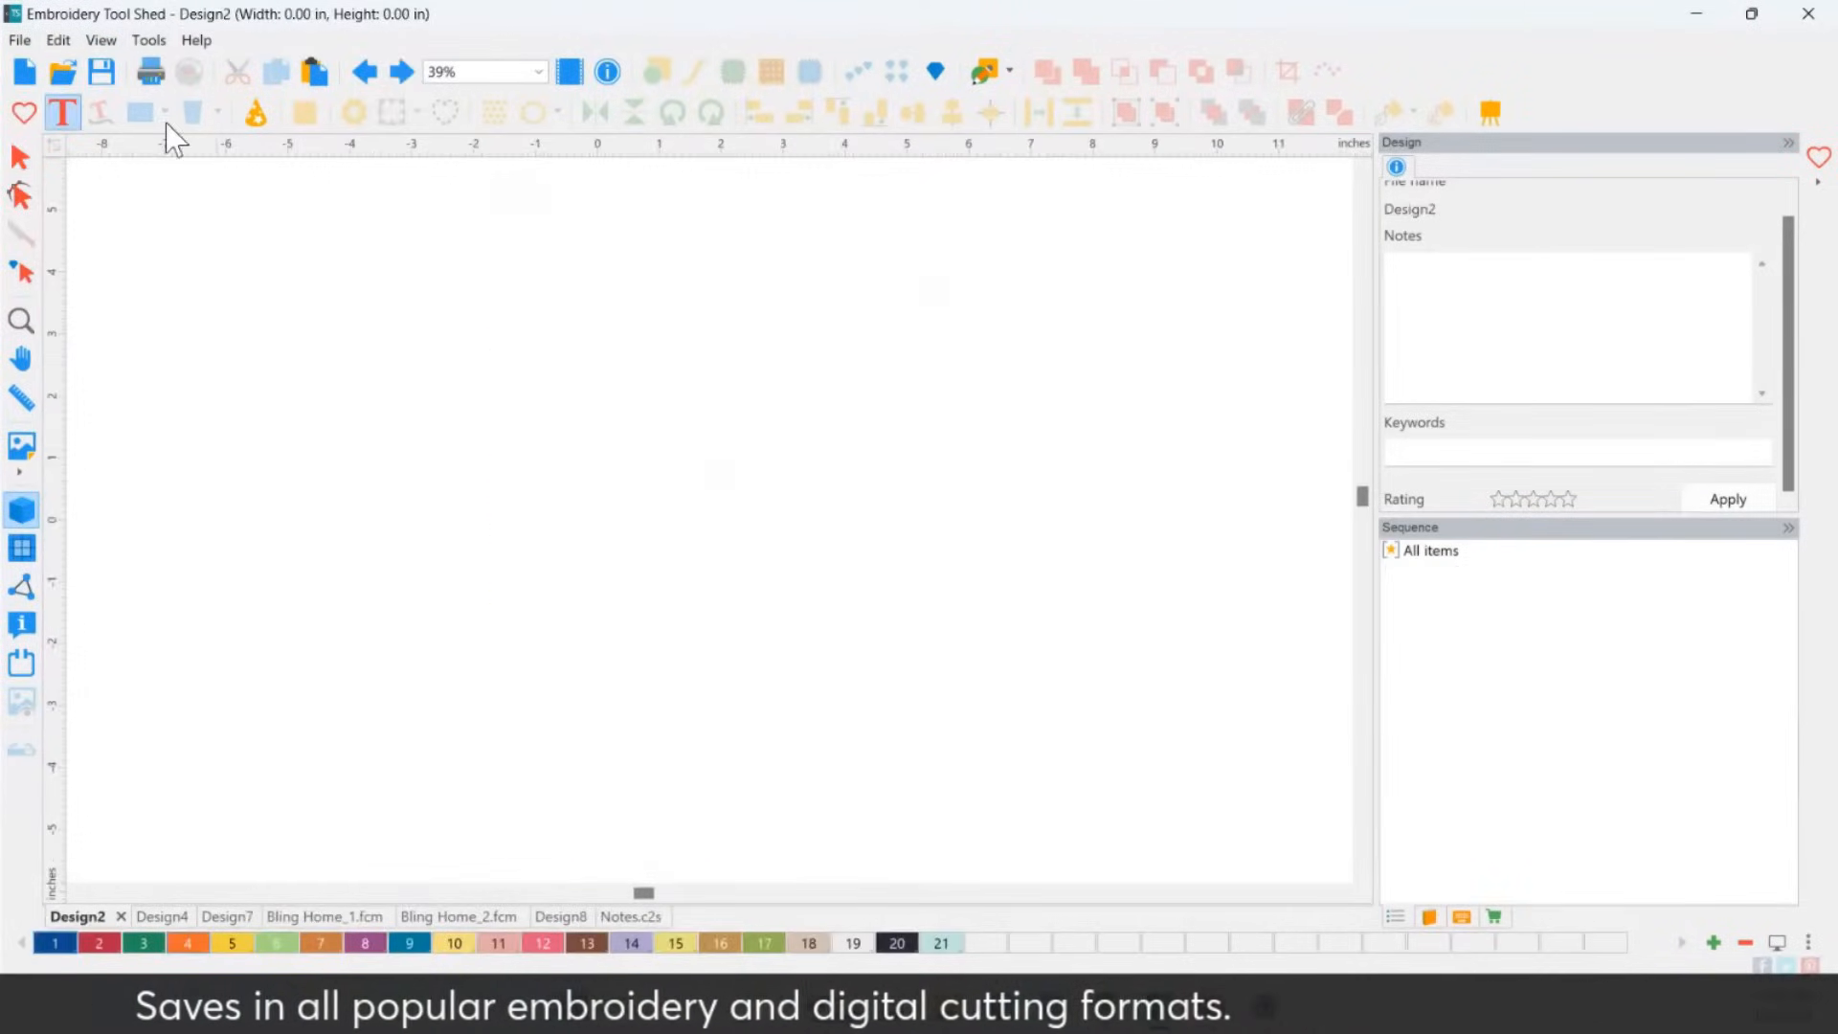
{"action": "left_click", "coordinate": [19, 39]}
{"action": "mouse_move", "coordinate": [59, 40]}
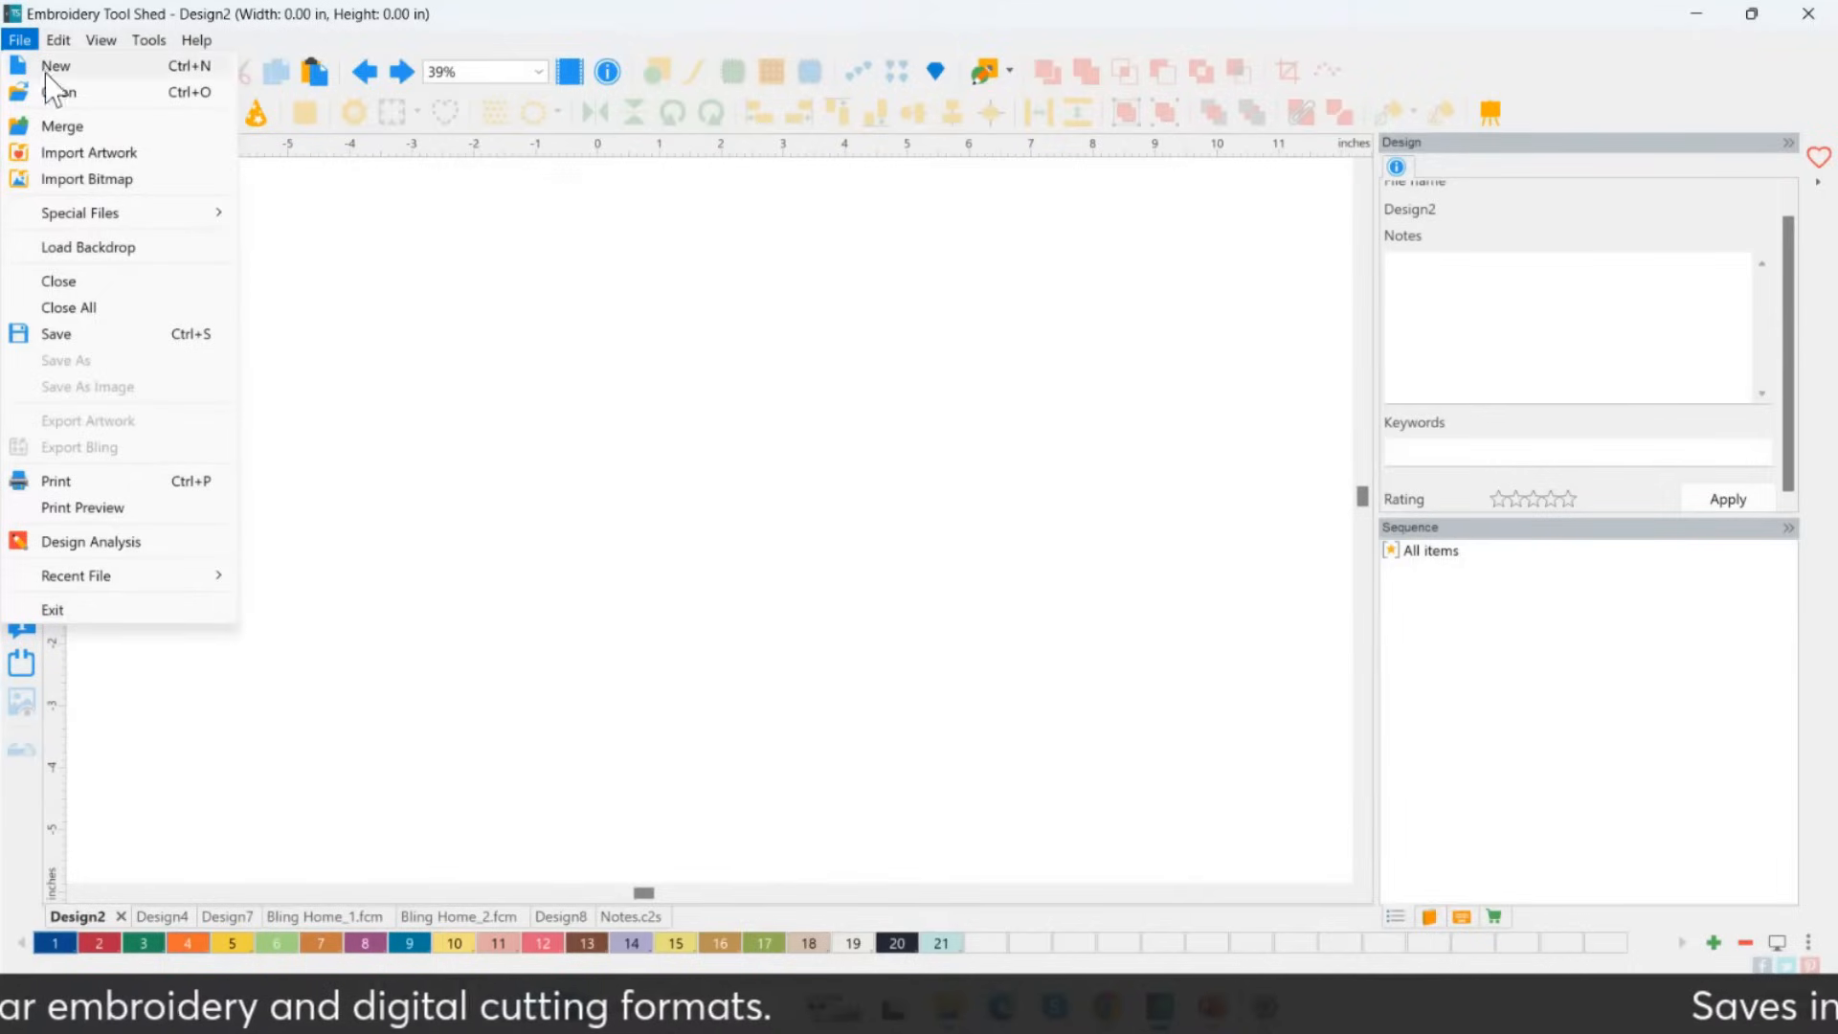
{"action": "key", "text": "ctrl"}
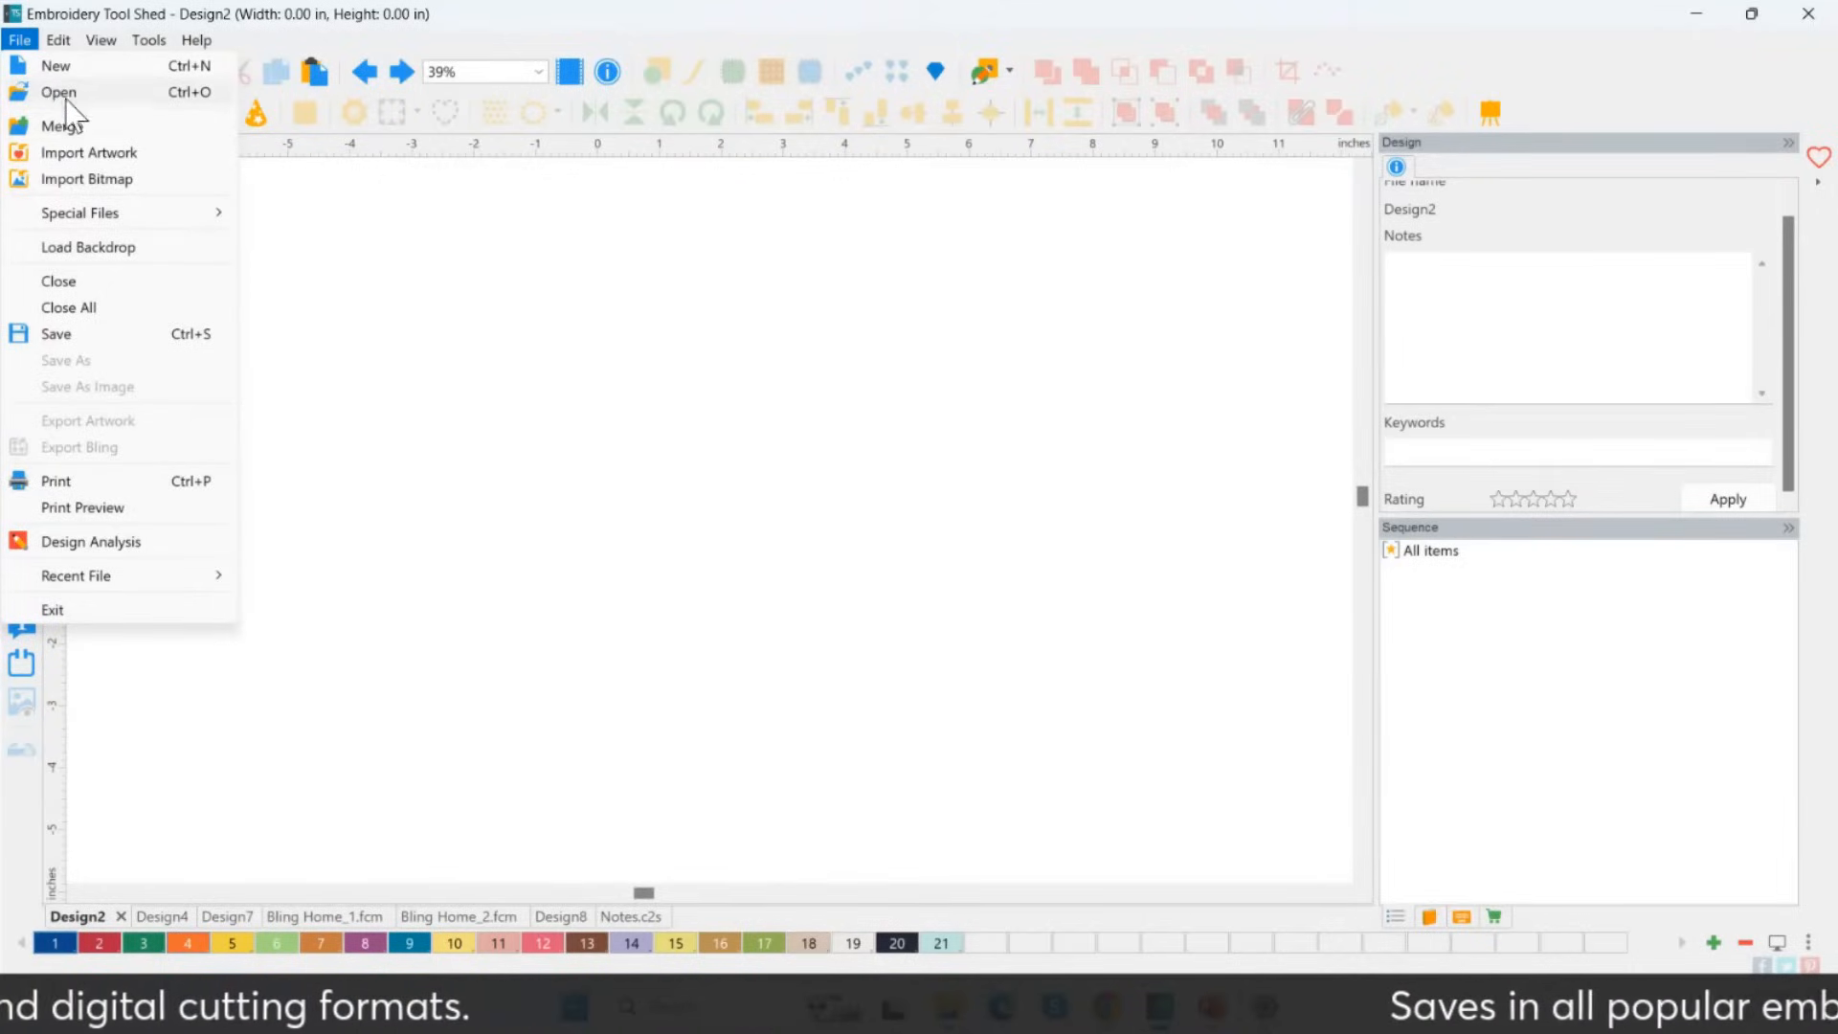
{"action": "key", "text": "ctrl"}
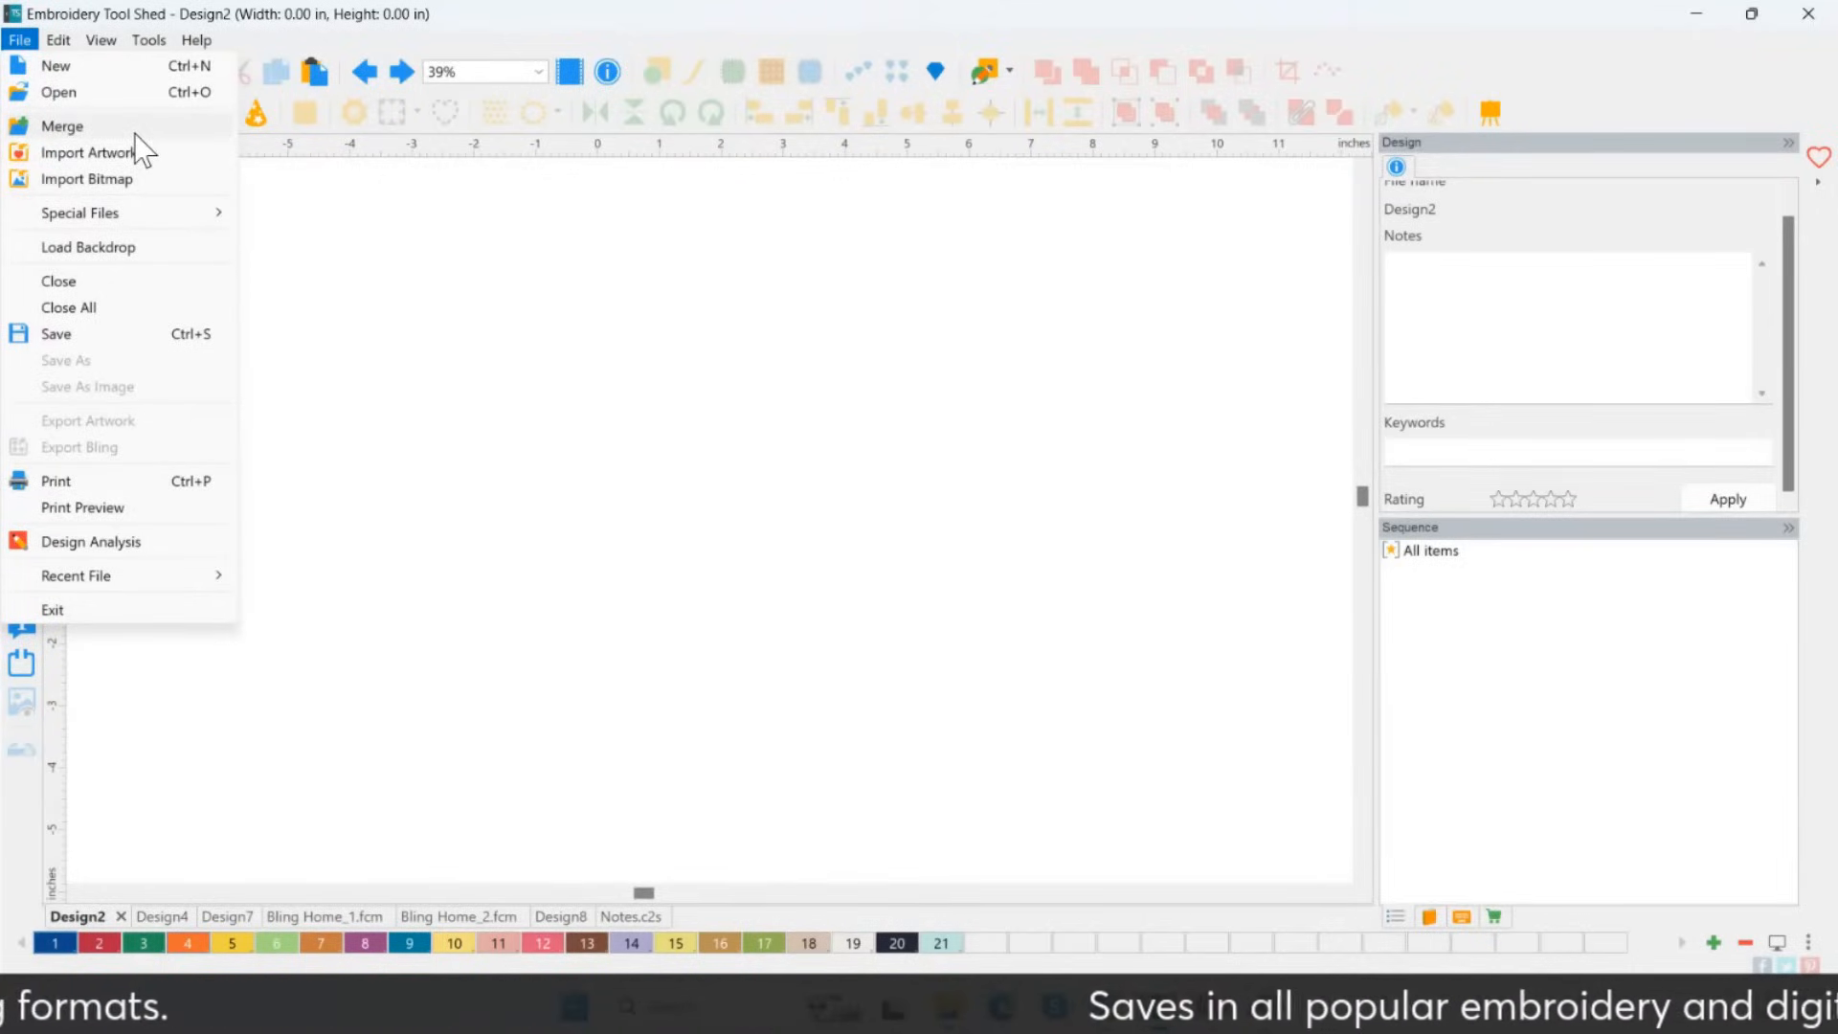
{"action": "left_click", "coordinate": [189, 213]}
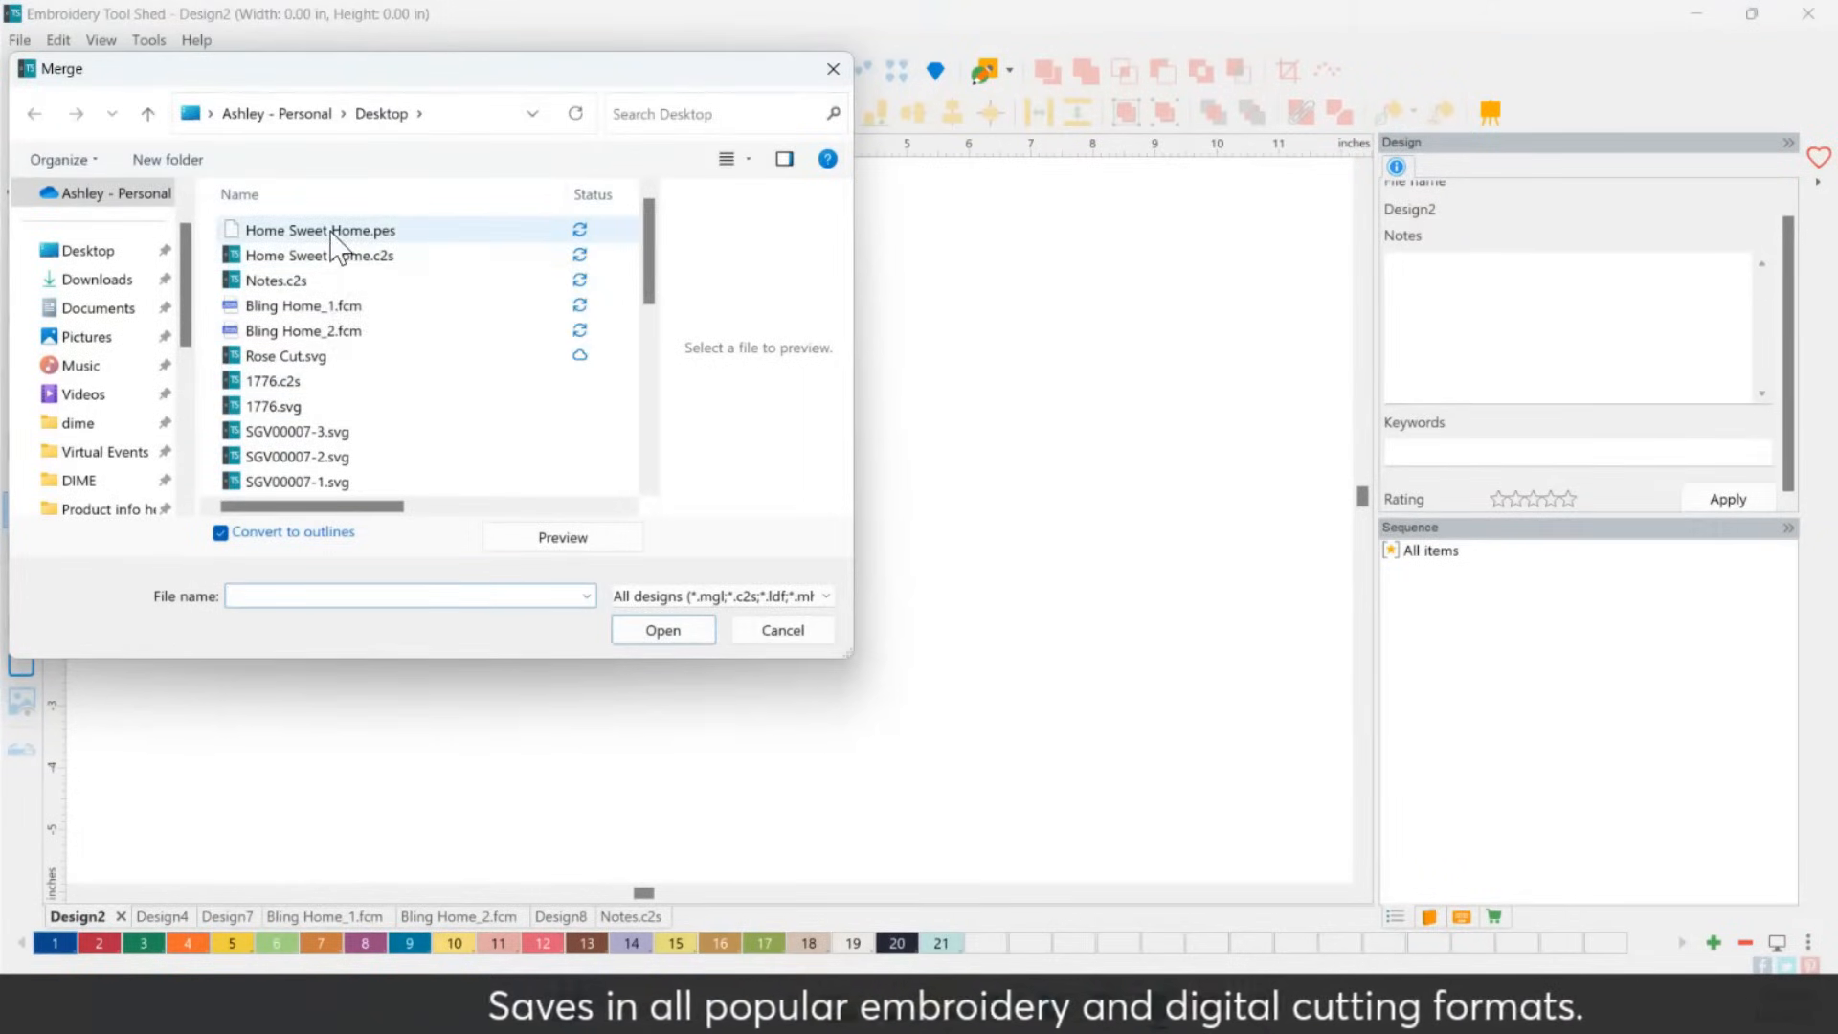
{"action": "double_click", "coordinate": [335, 255]}
{"action": "left_click", "coordinate": [1142, 535]}
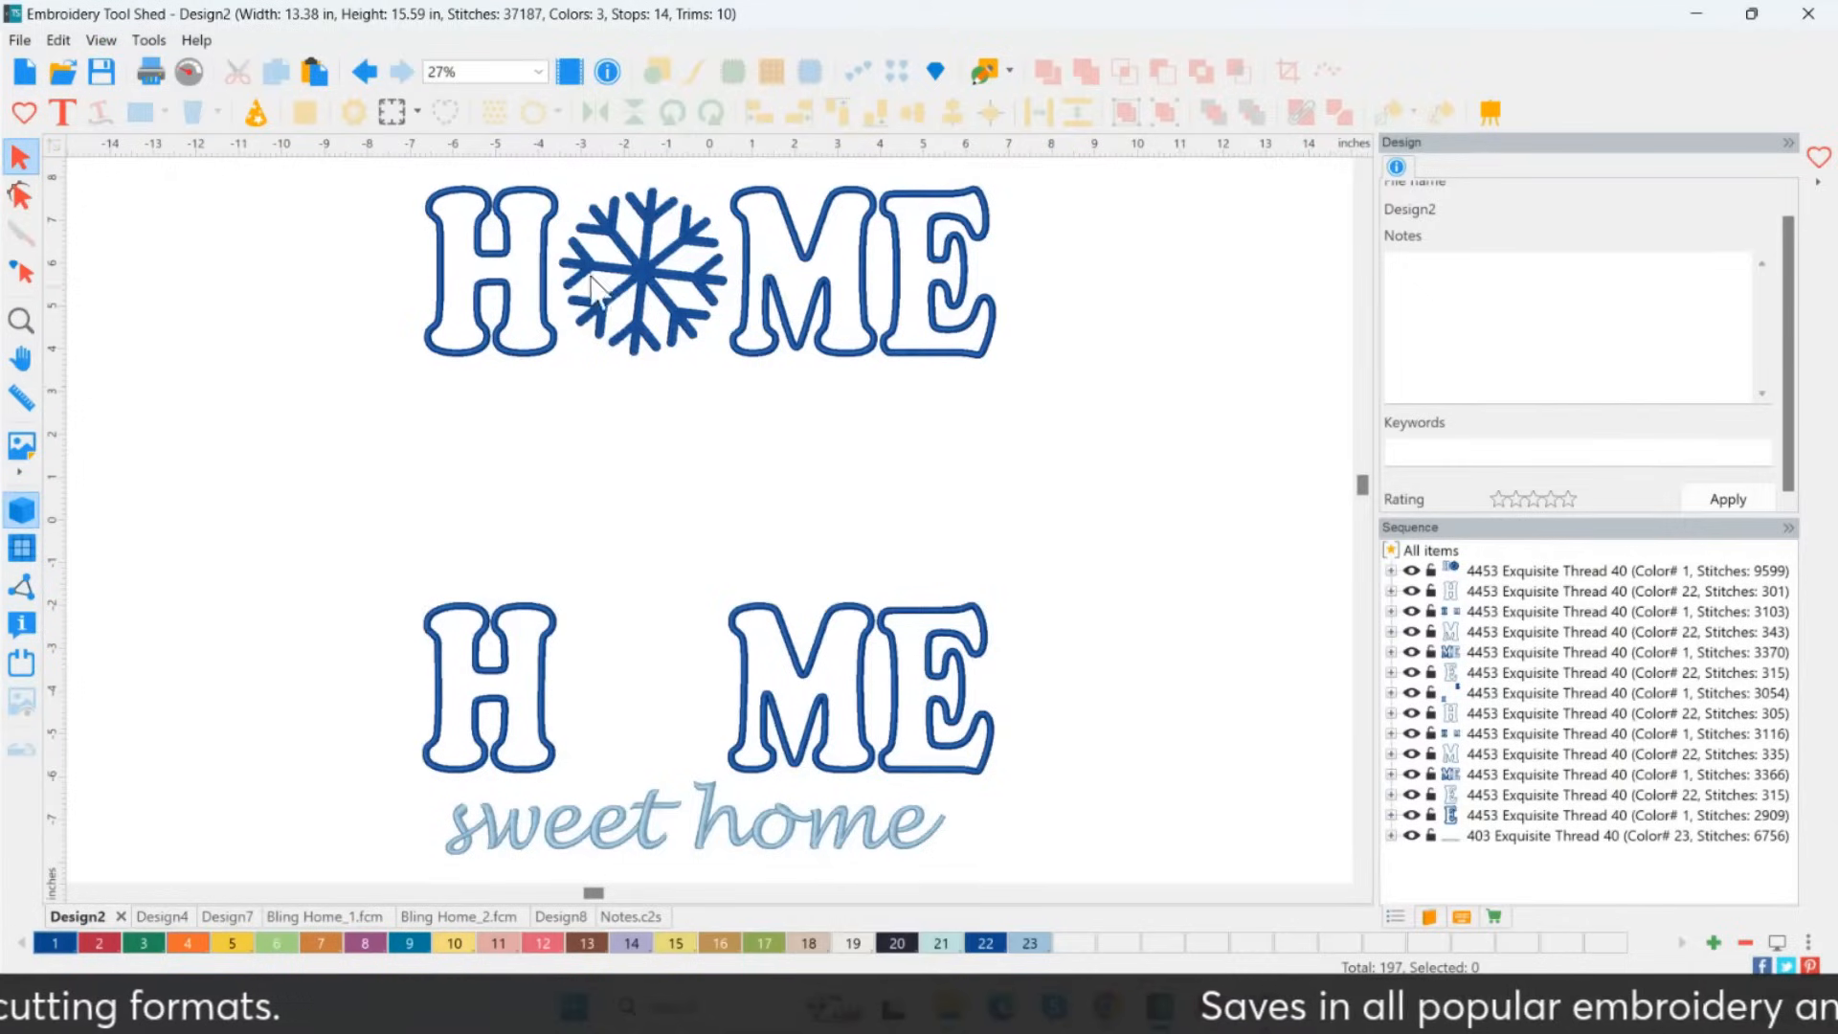
Run through the stitching simulation of the merged design and return to selection mode.
{"action": "left_click", "coordinate": [188, 71]}
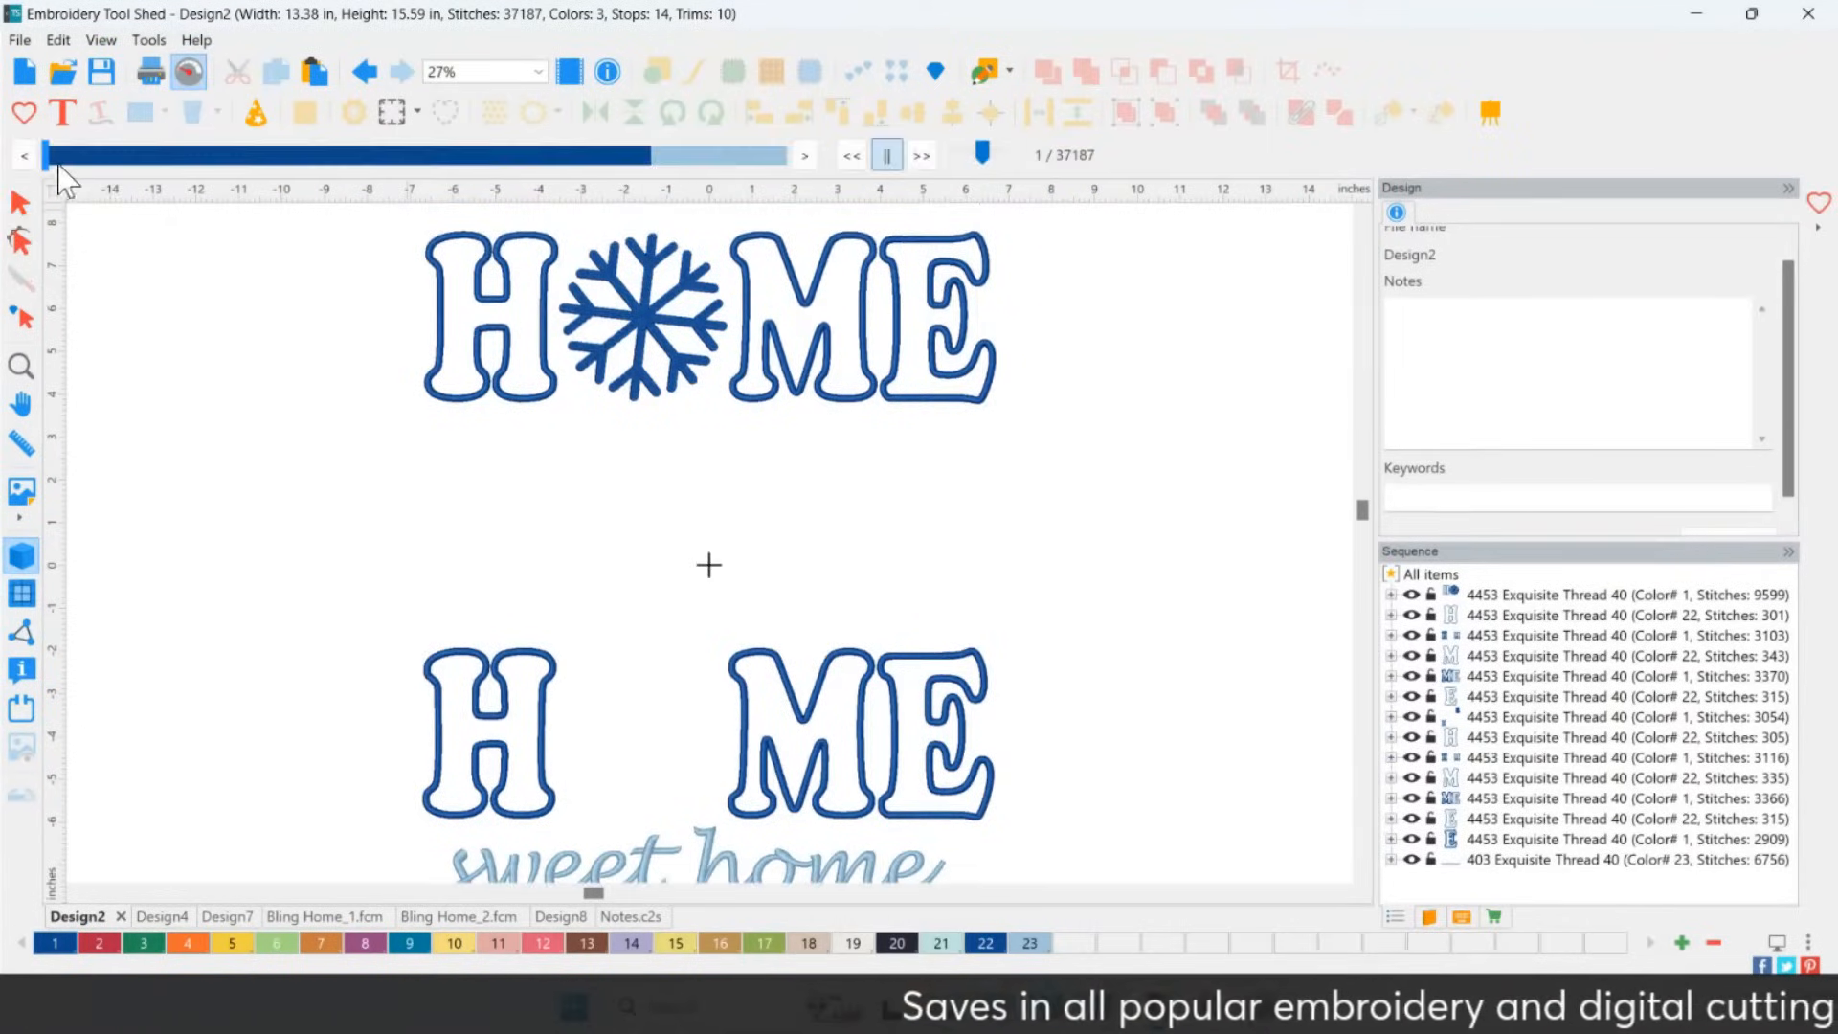
{"action": "mouse_move", "coordinate": [48, 156]}
{"action": "left_mouse_down"}
{"action": "mouse_move", "coordinate": [471, 181]}
{"action": "mouse_move", "coordinate": [1027, 274]}
{"action": "left_mouse_up"}
{"action": "left_click", "coordinate": [19, 203]}
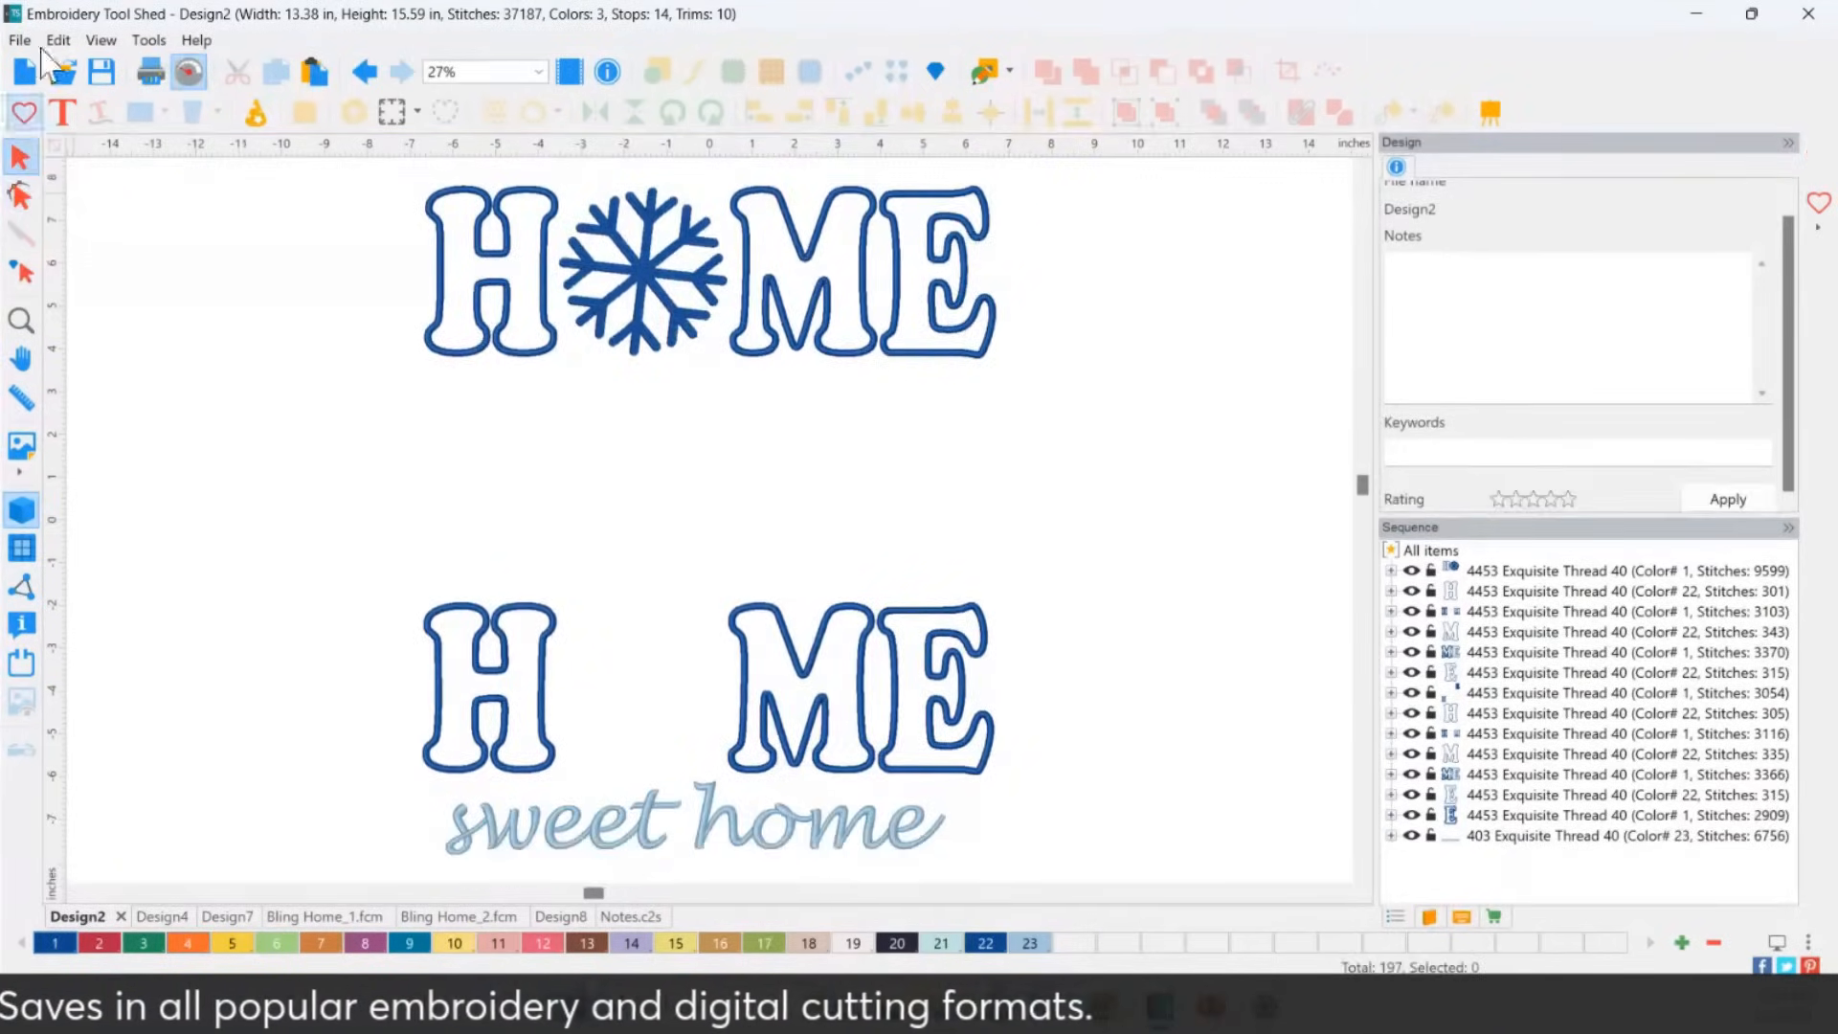
Open the saved Home Sweet Home.c2s working file from the Desktop and check that its top HOME row is selectable.
{"action": "left_click", "coordinate": [21, 41]}
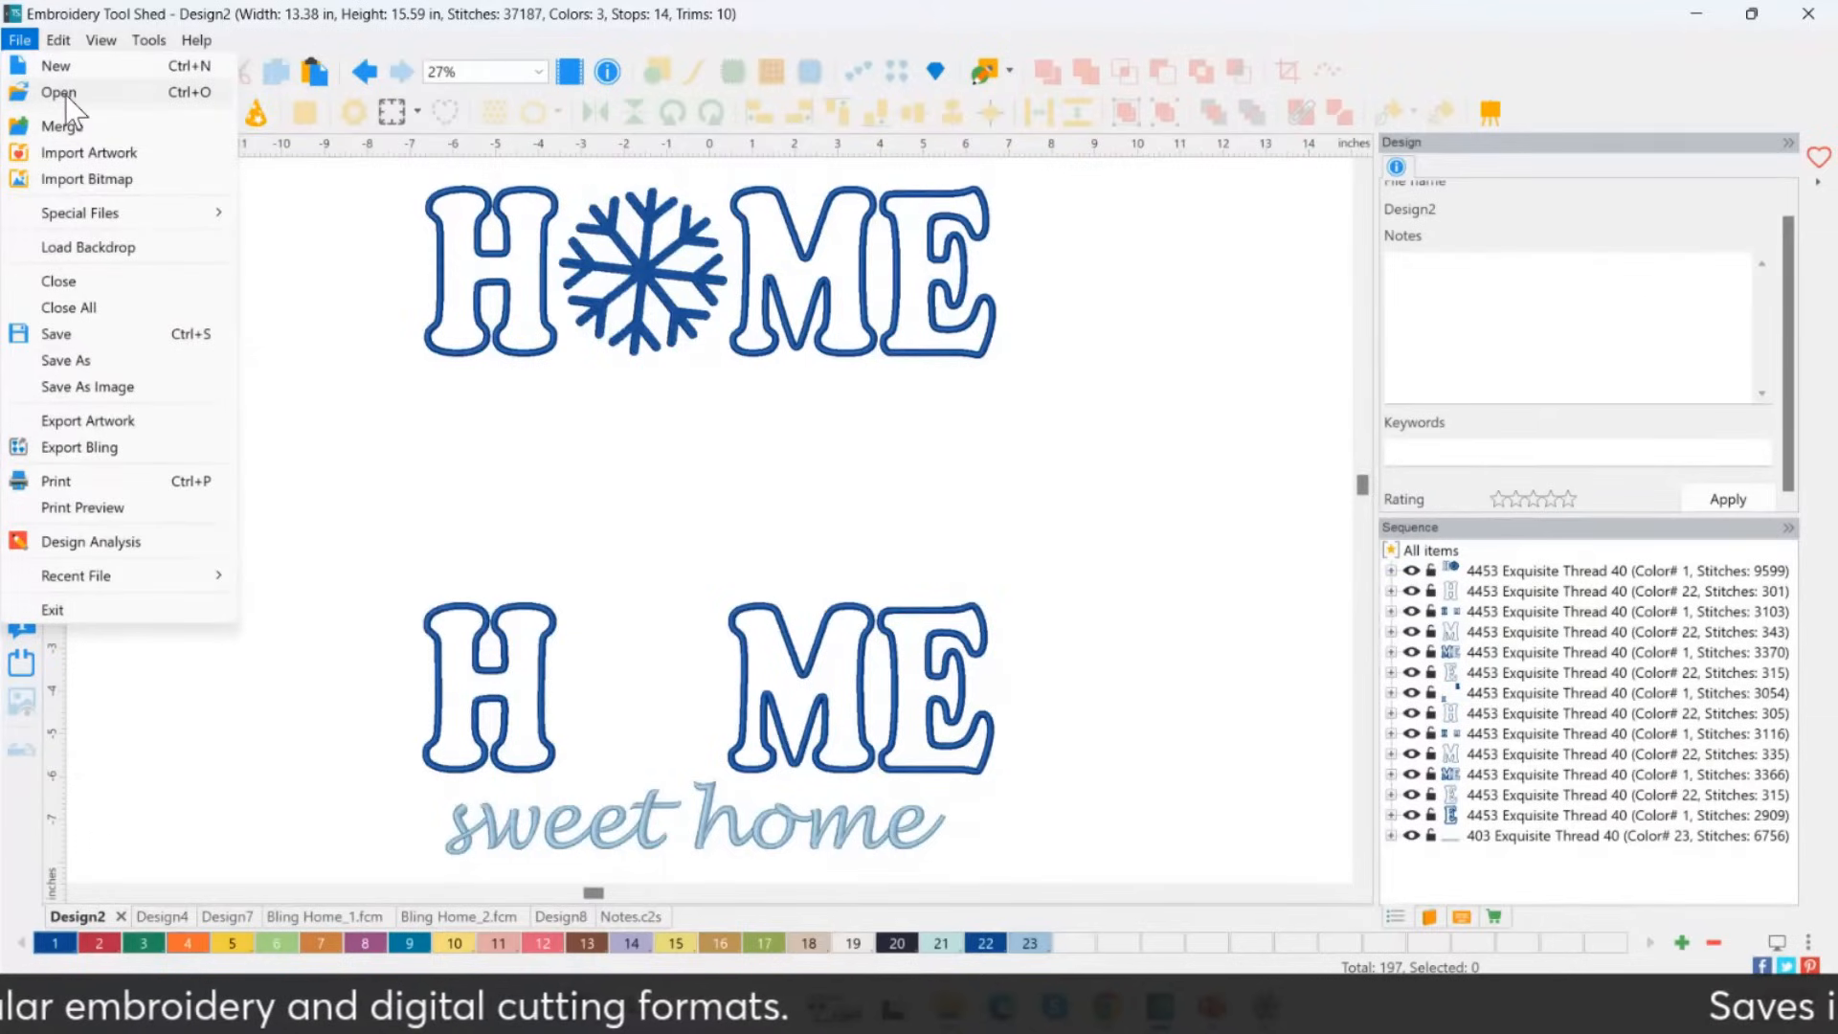
{"action": "left_click", "coordinate": [65, 95]}
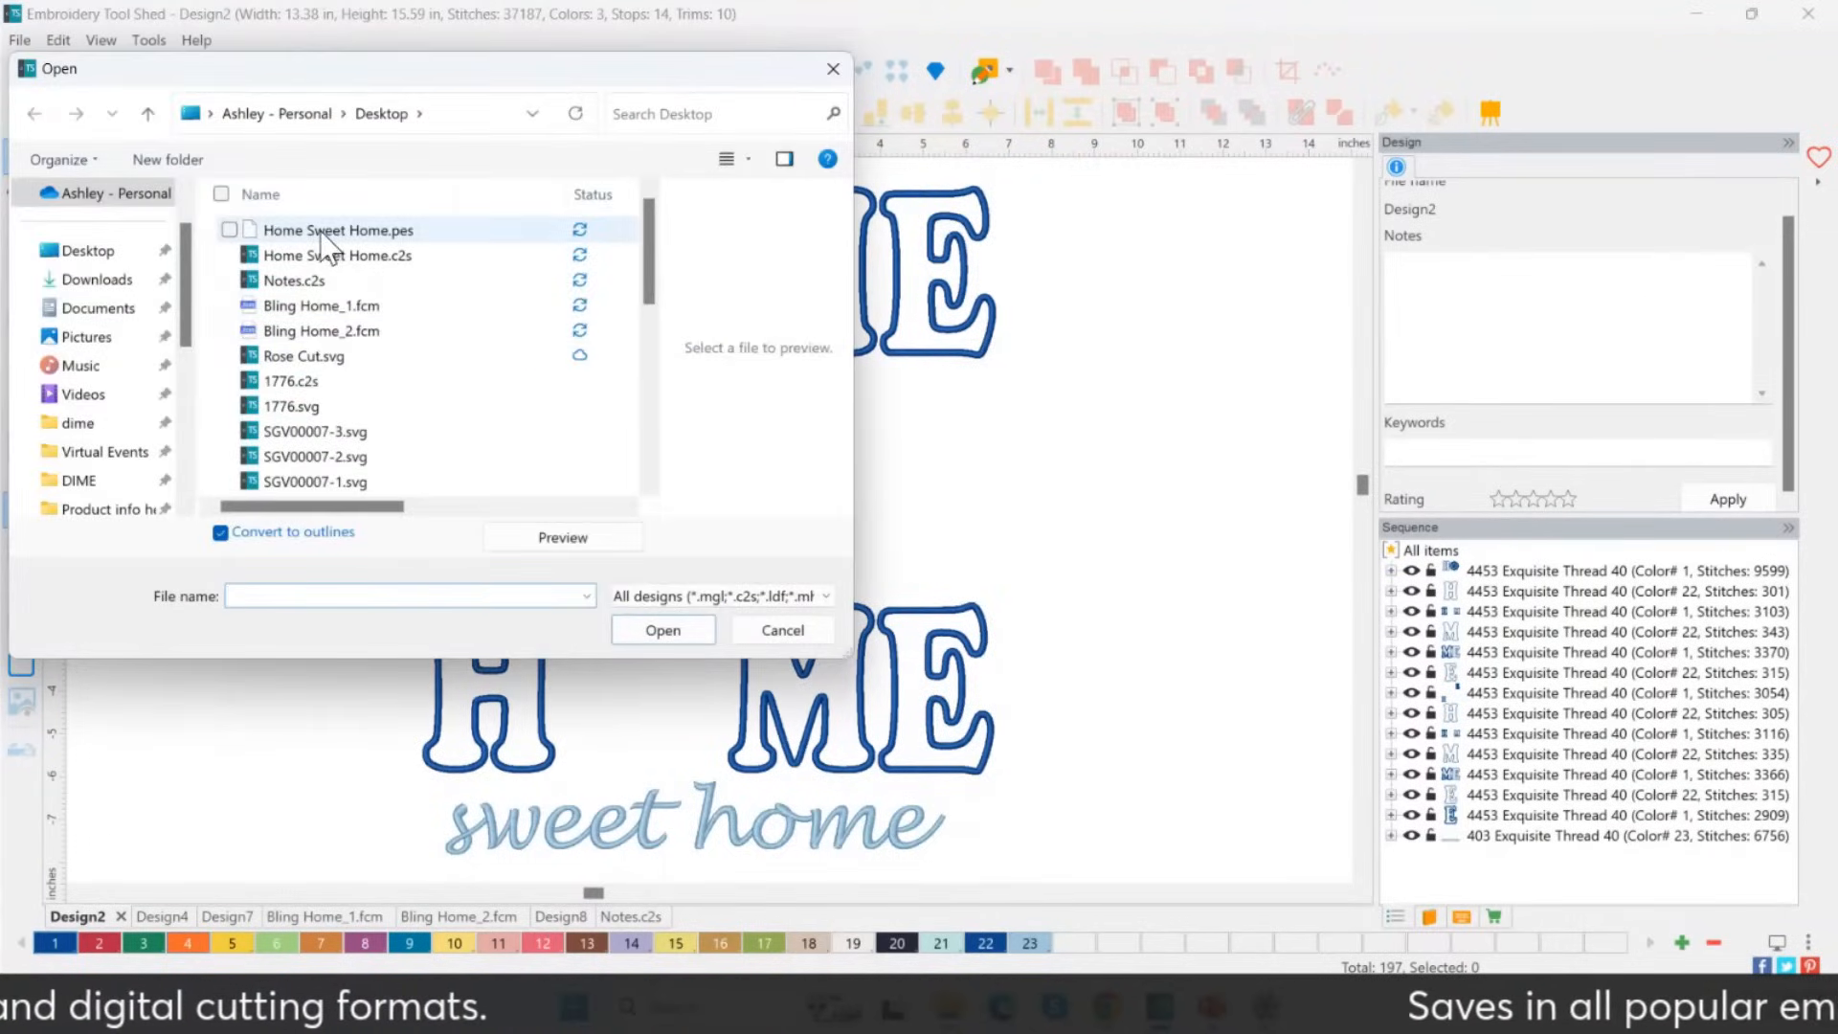
{"action": "left_click", "coordinate": [322, 233]}
{"action": "left_click", "coordinate": [340, 255]}
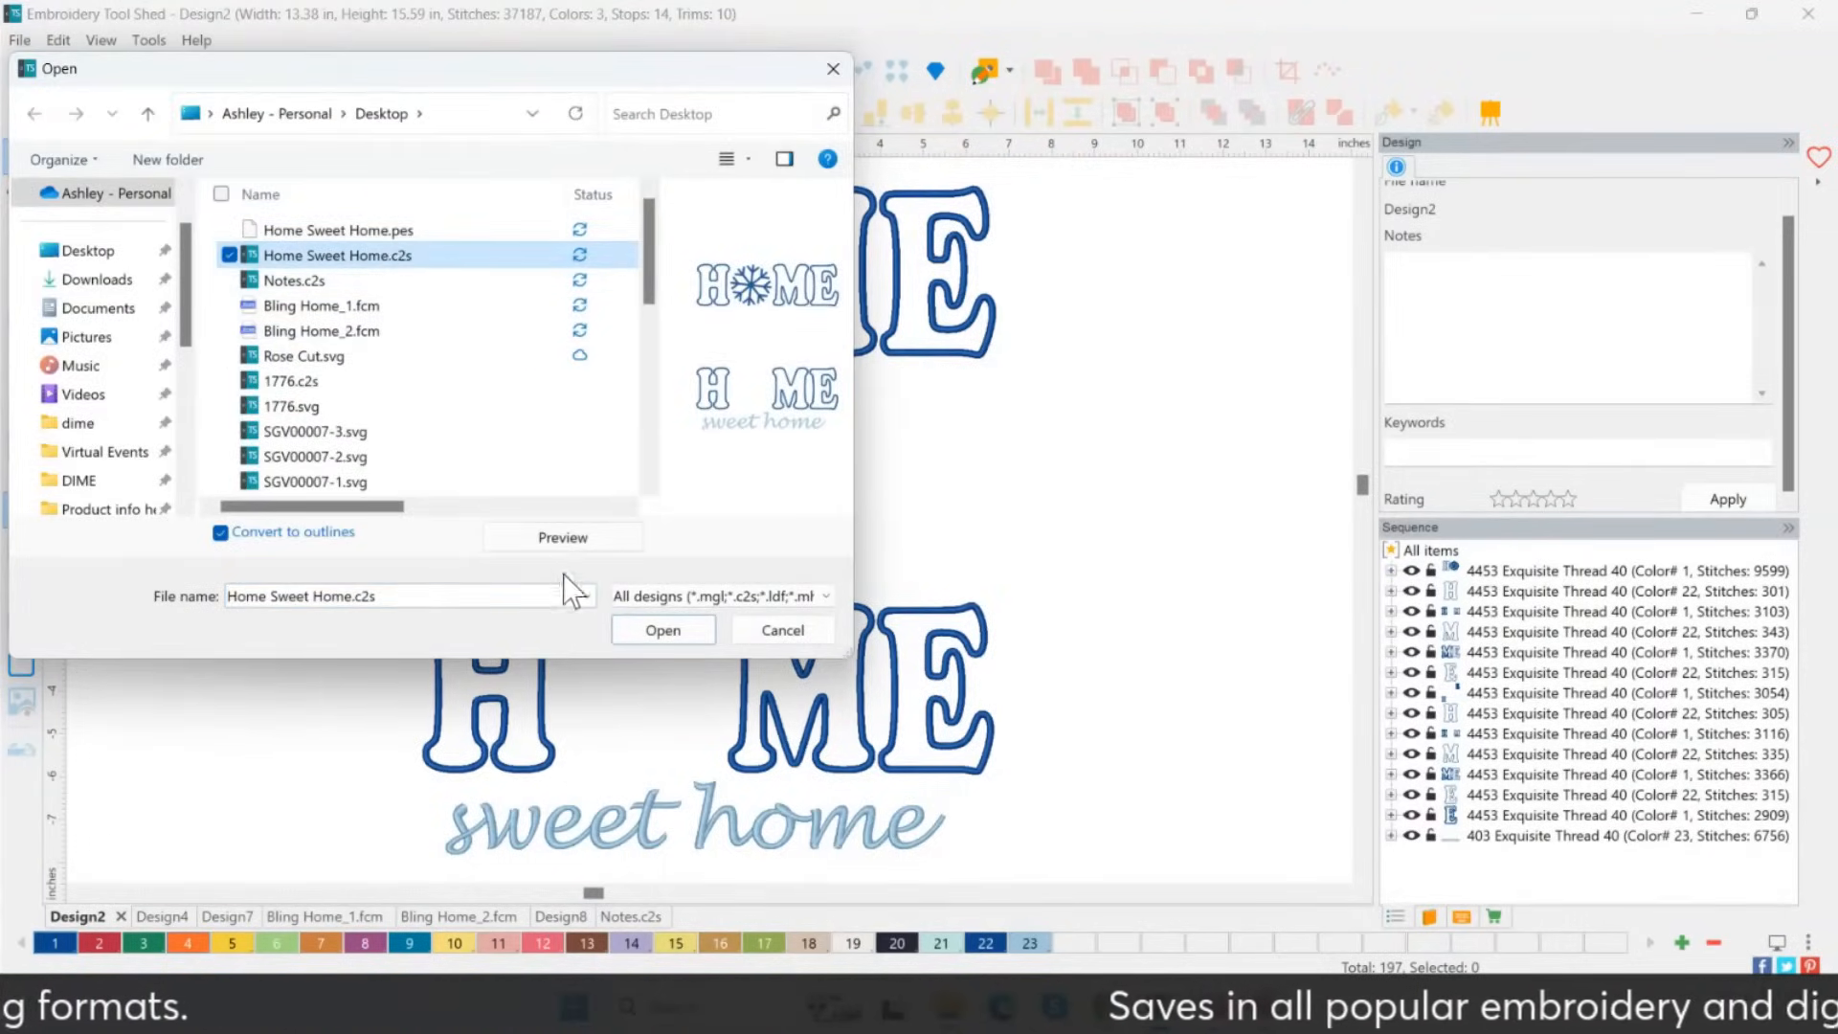
{"action": "left_click", "coordinate": [684, 627]}
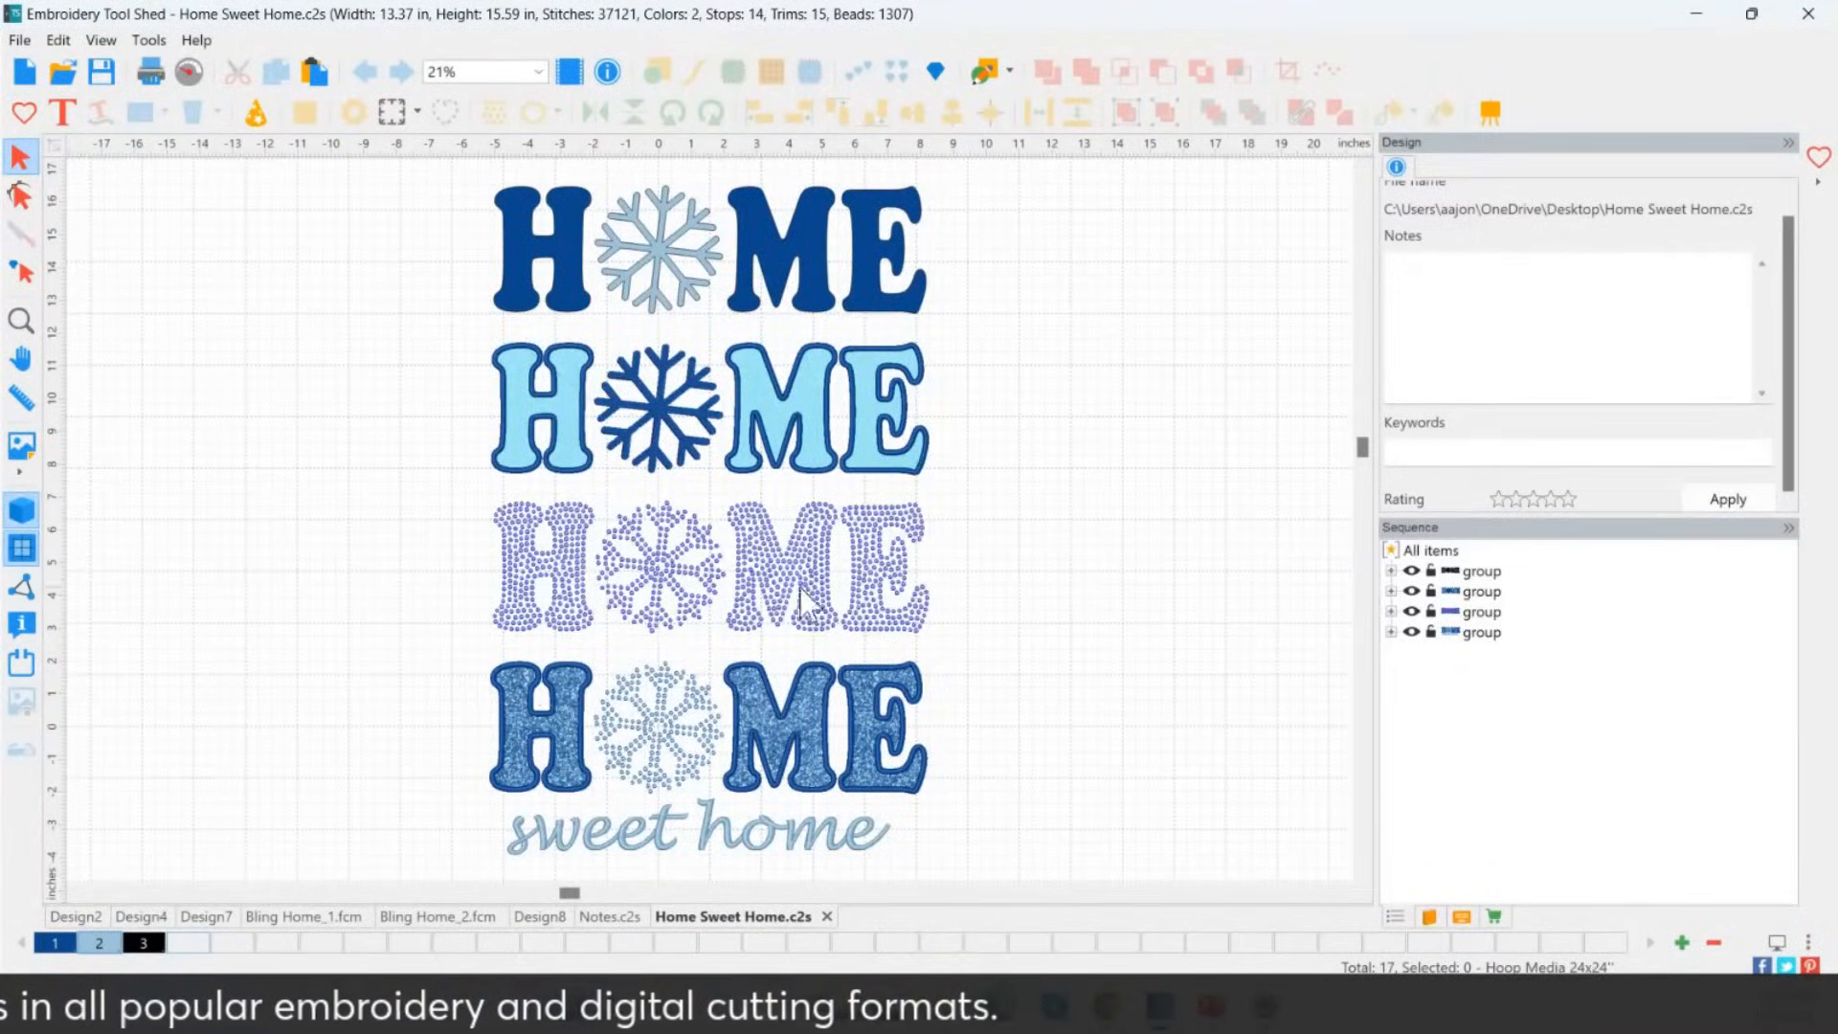
{"action": "left_click", "coordinate": [798, 286]}
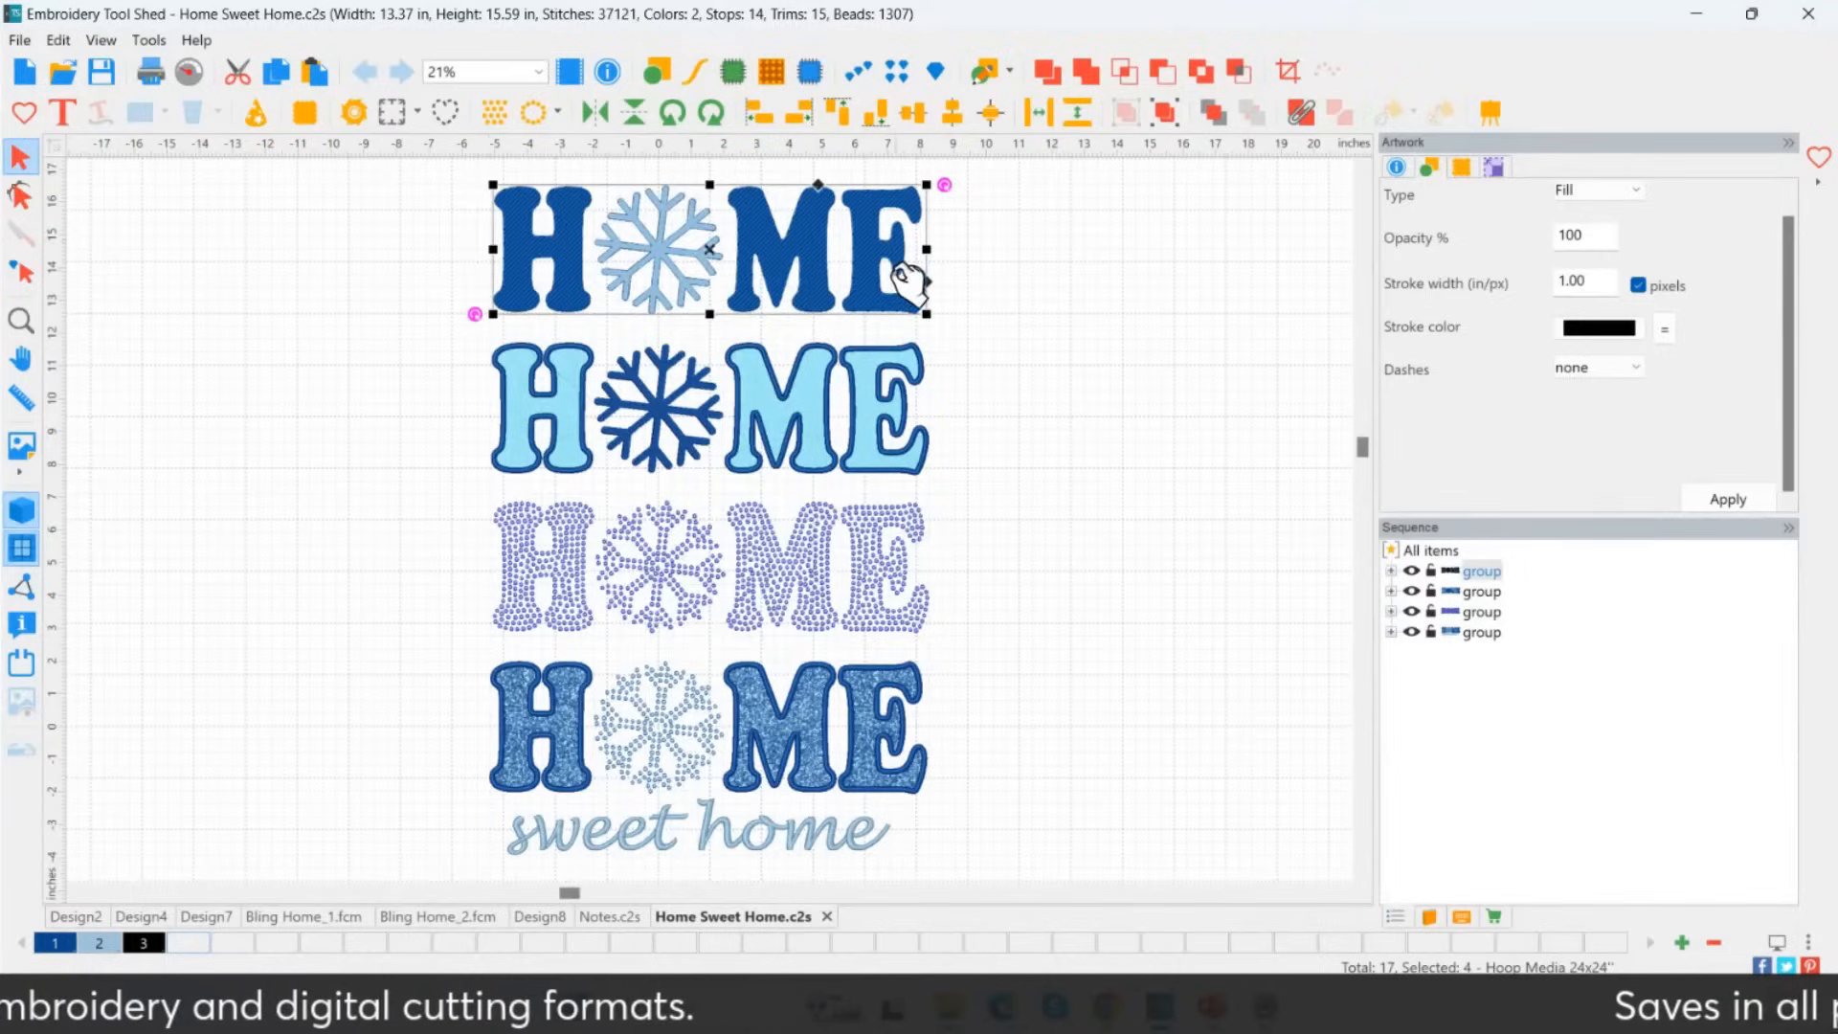
{"action": "left_click", "coordinate": [966, 291]}
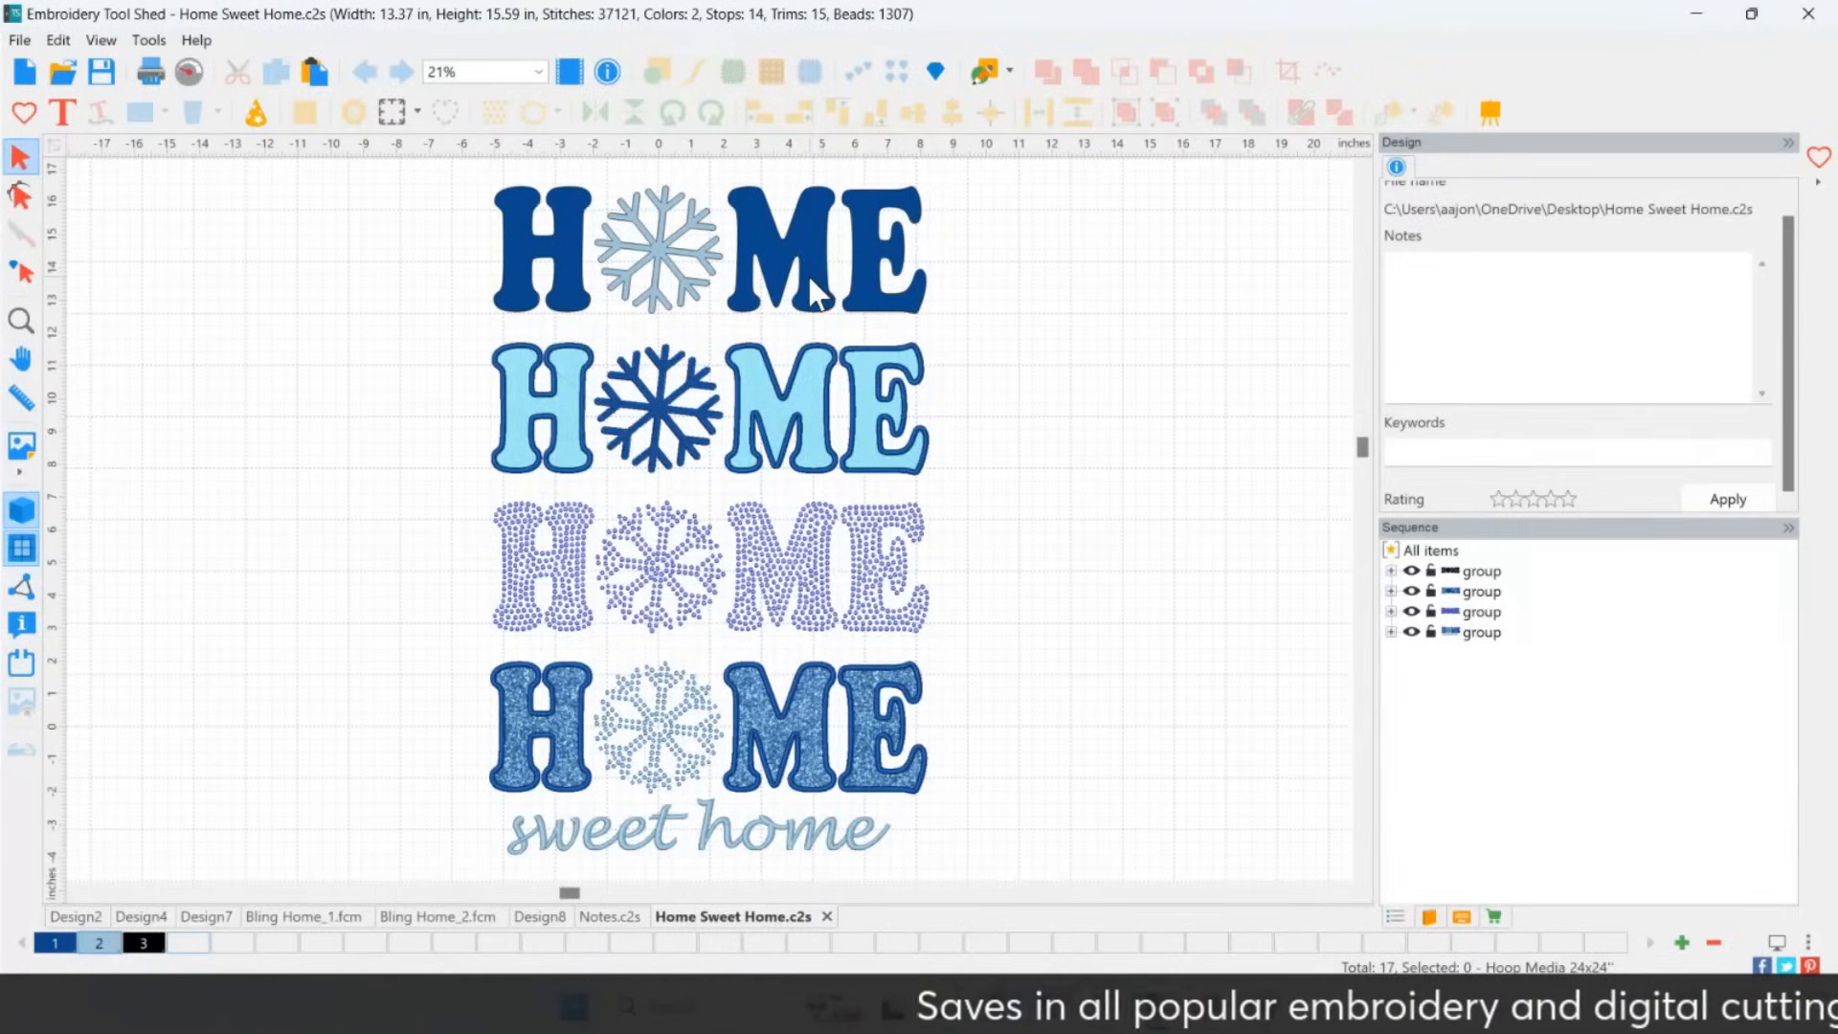
Ungroup the bottom HOME group and select its "sweet home" text object to show the editable wording.
{"action": "left_click", "coordinate": [804, 843]}
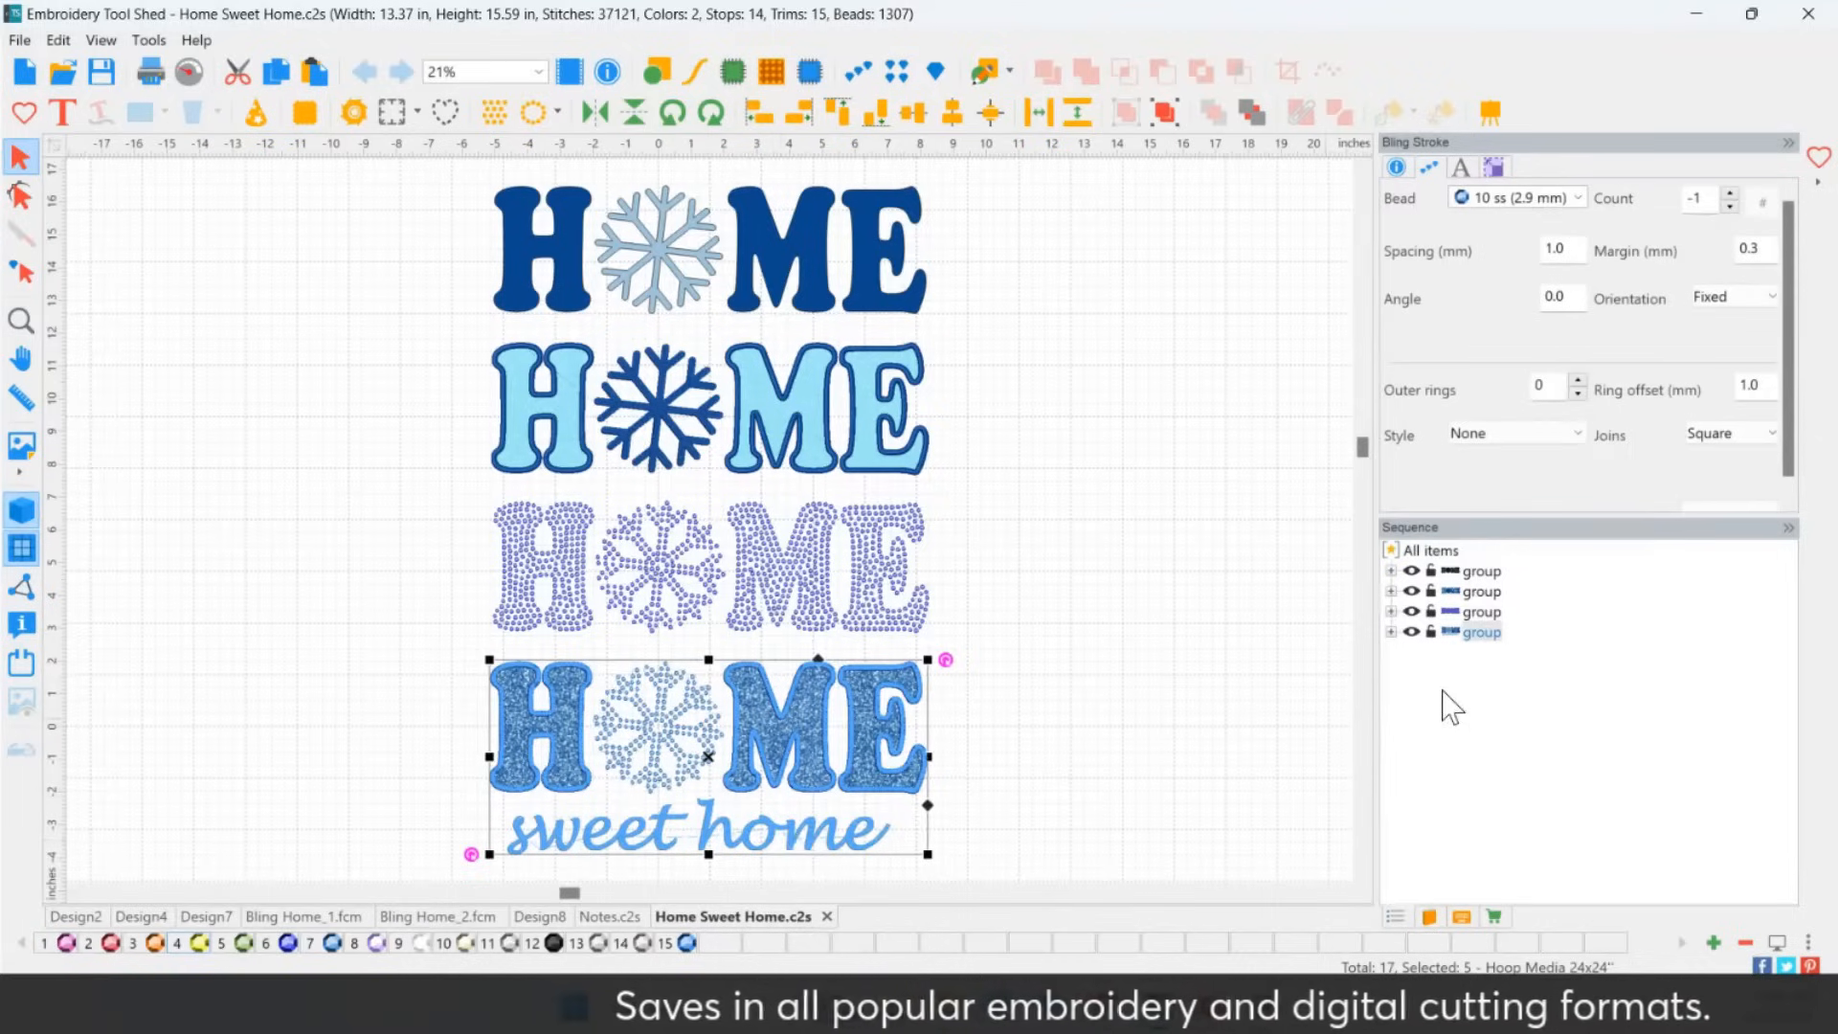
{"action": "left_click", "coordinate": [1391, 632]}
{"action": "left_click", "coordinate": [1412, 672]}
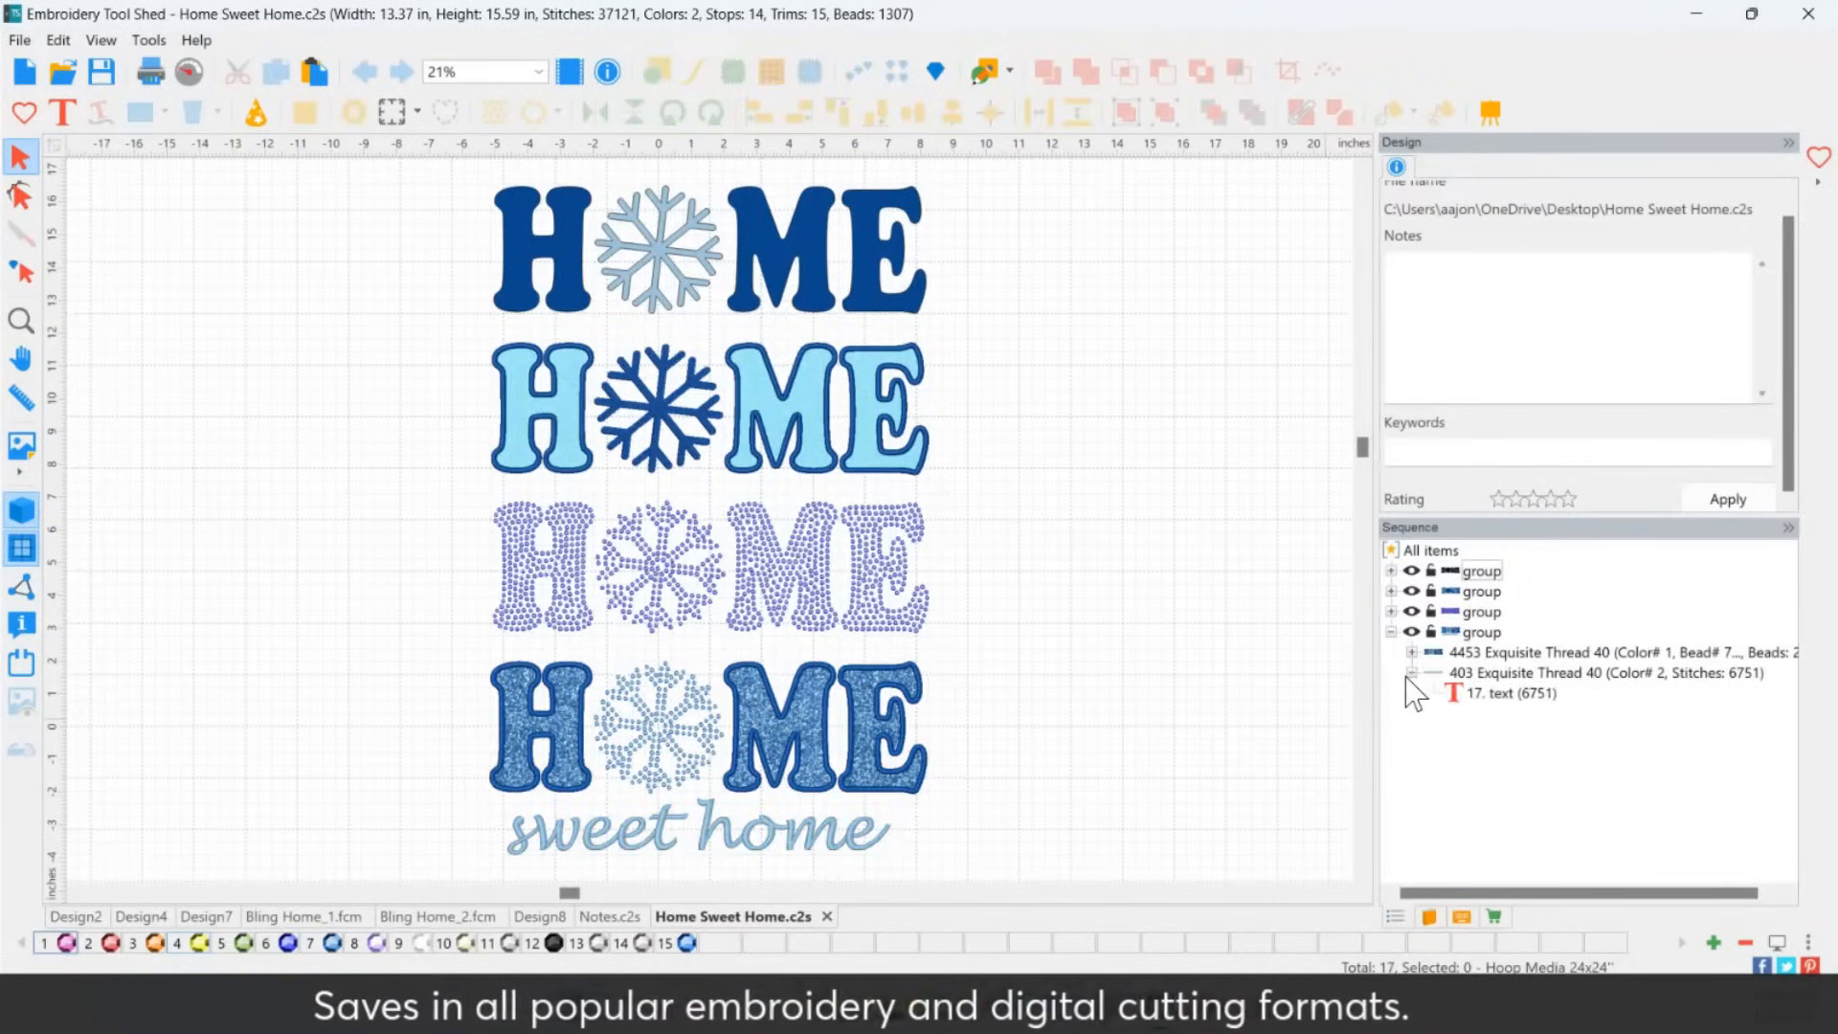
{"action": "left_click", "coordinate": [1503, 699]}
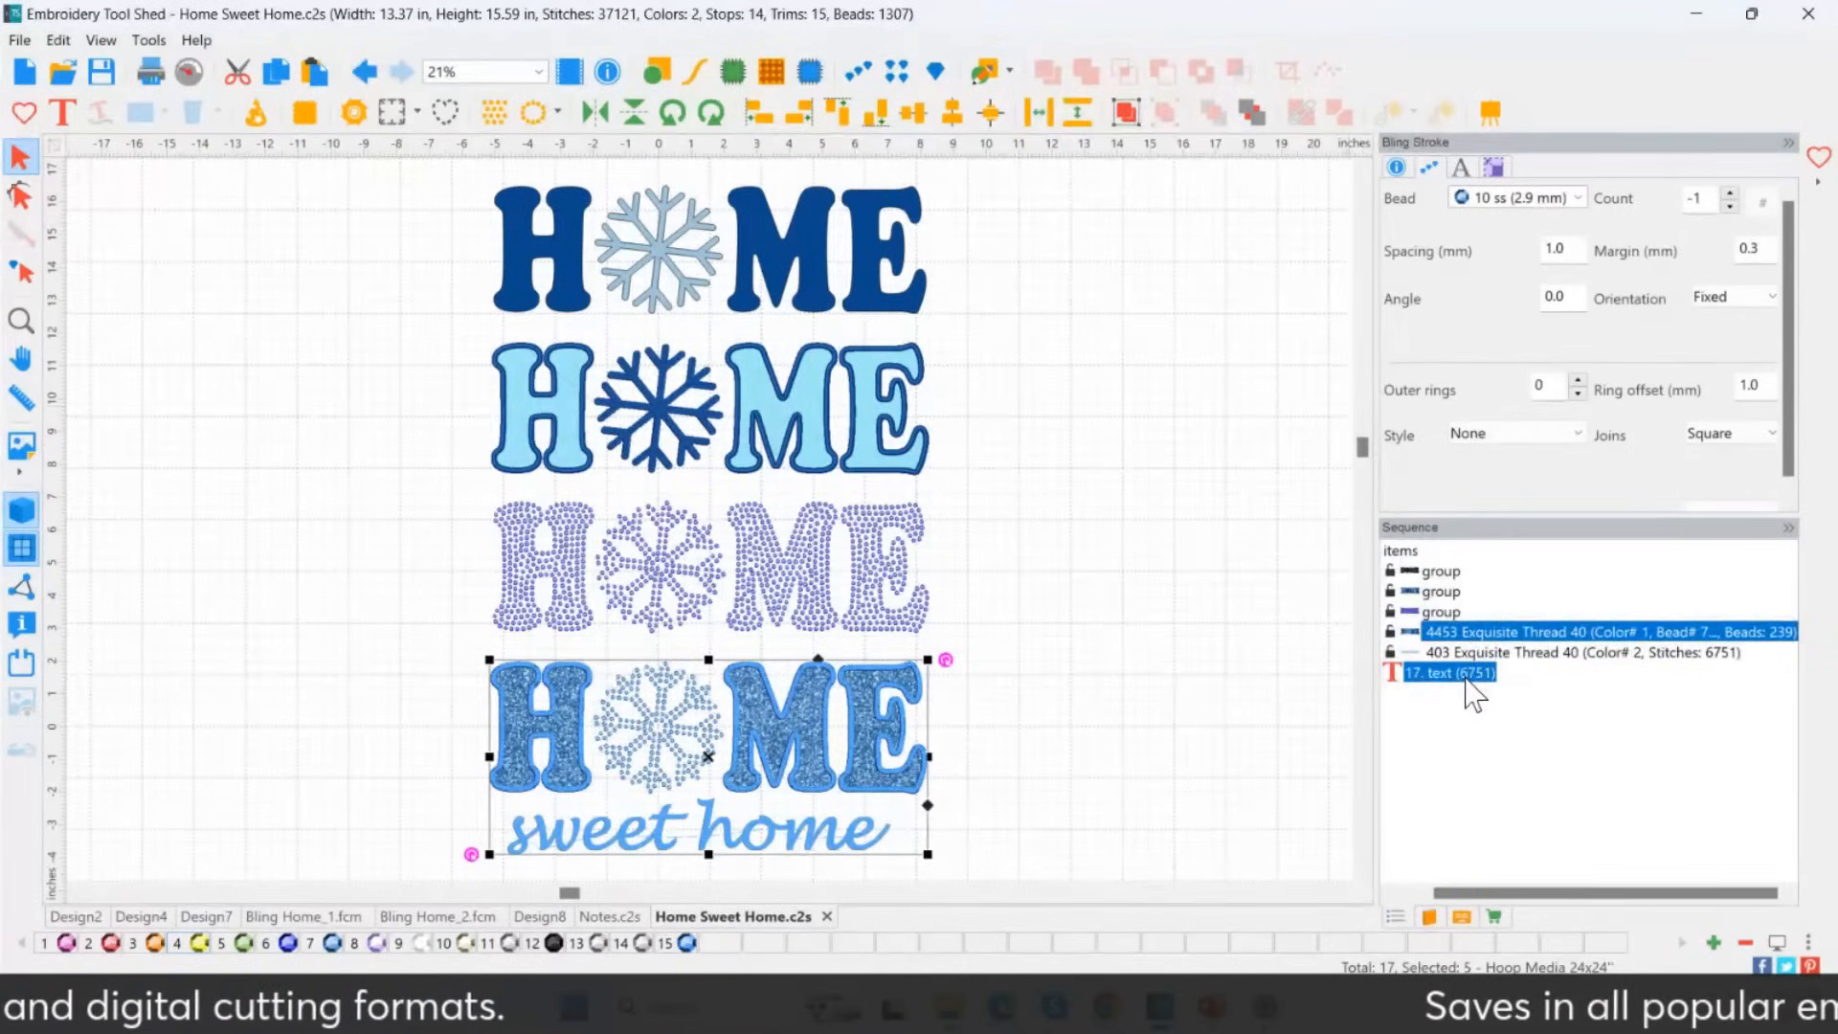
{"action": "left_click", "coordinate": [1465, 674]}
{"action": "left_click", "coordinate": [1465, 196]}
{"action": "left_click_drag", "start_coordinate": [1497, 196], "coordinate": [1375, 194]}
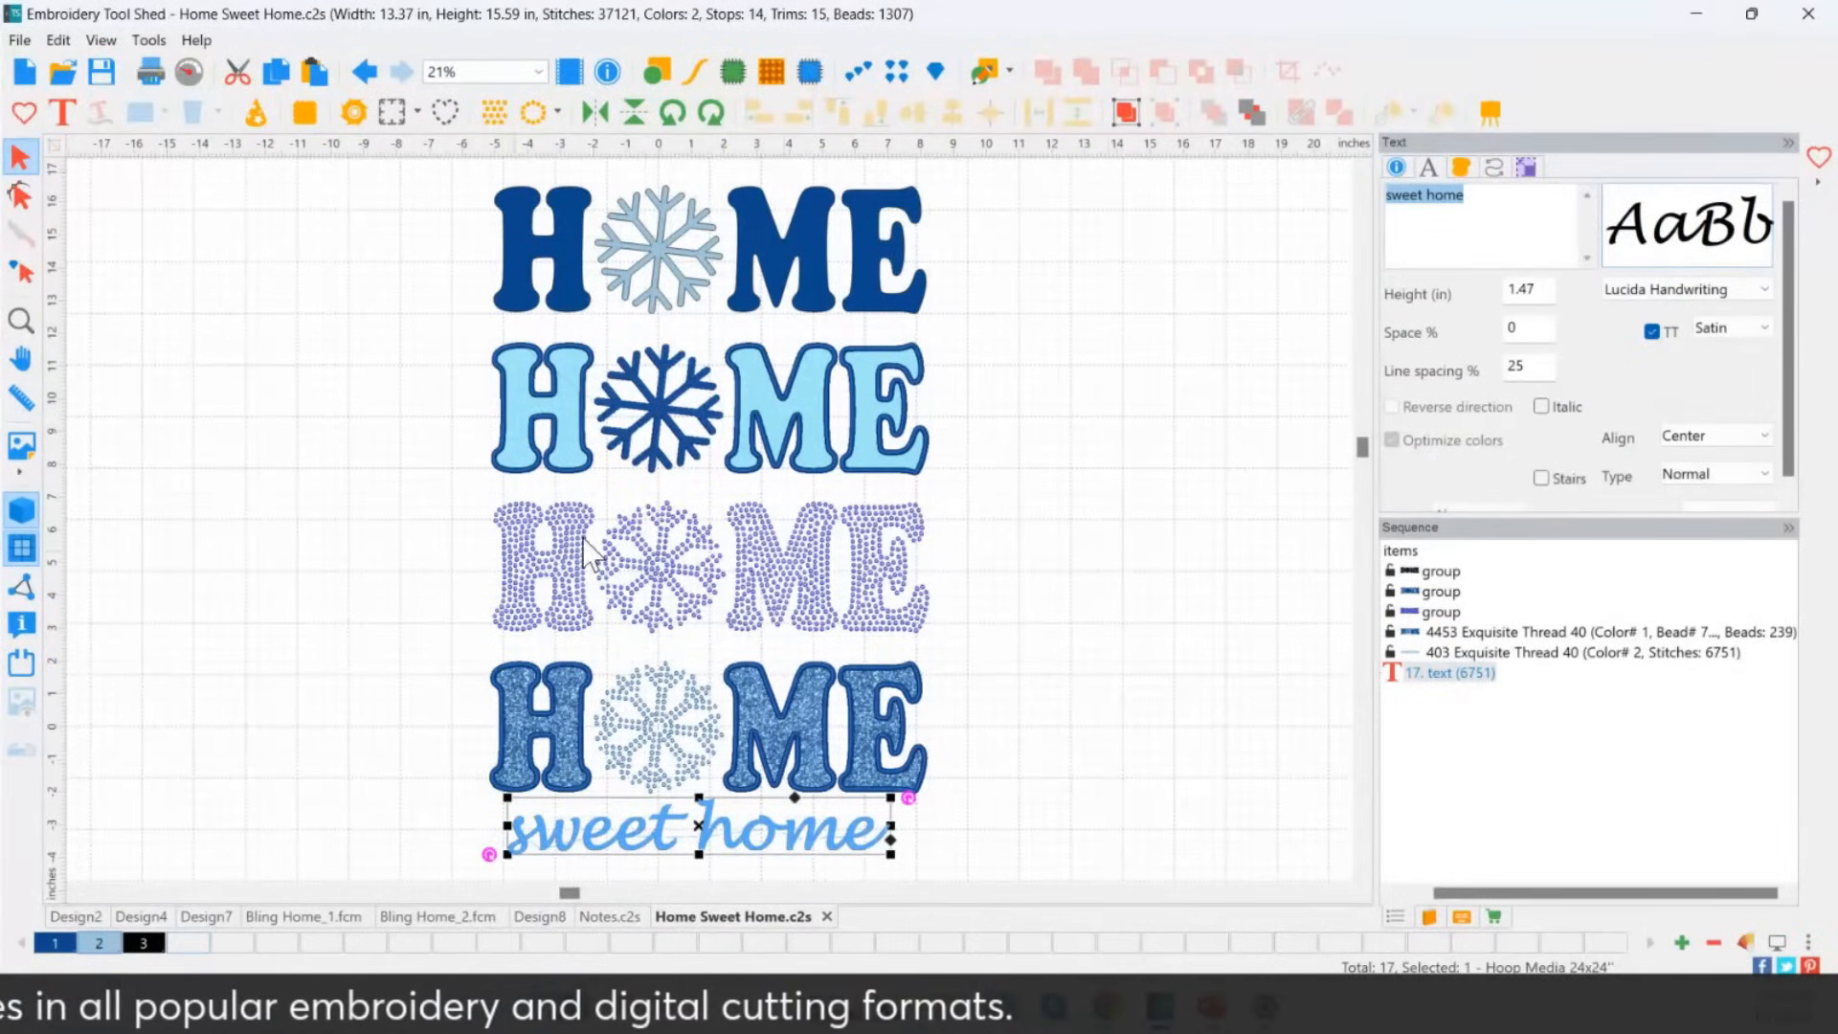
{"action": "left_click", "coordinate": [384, 389]}
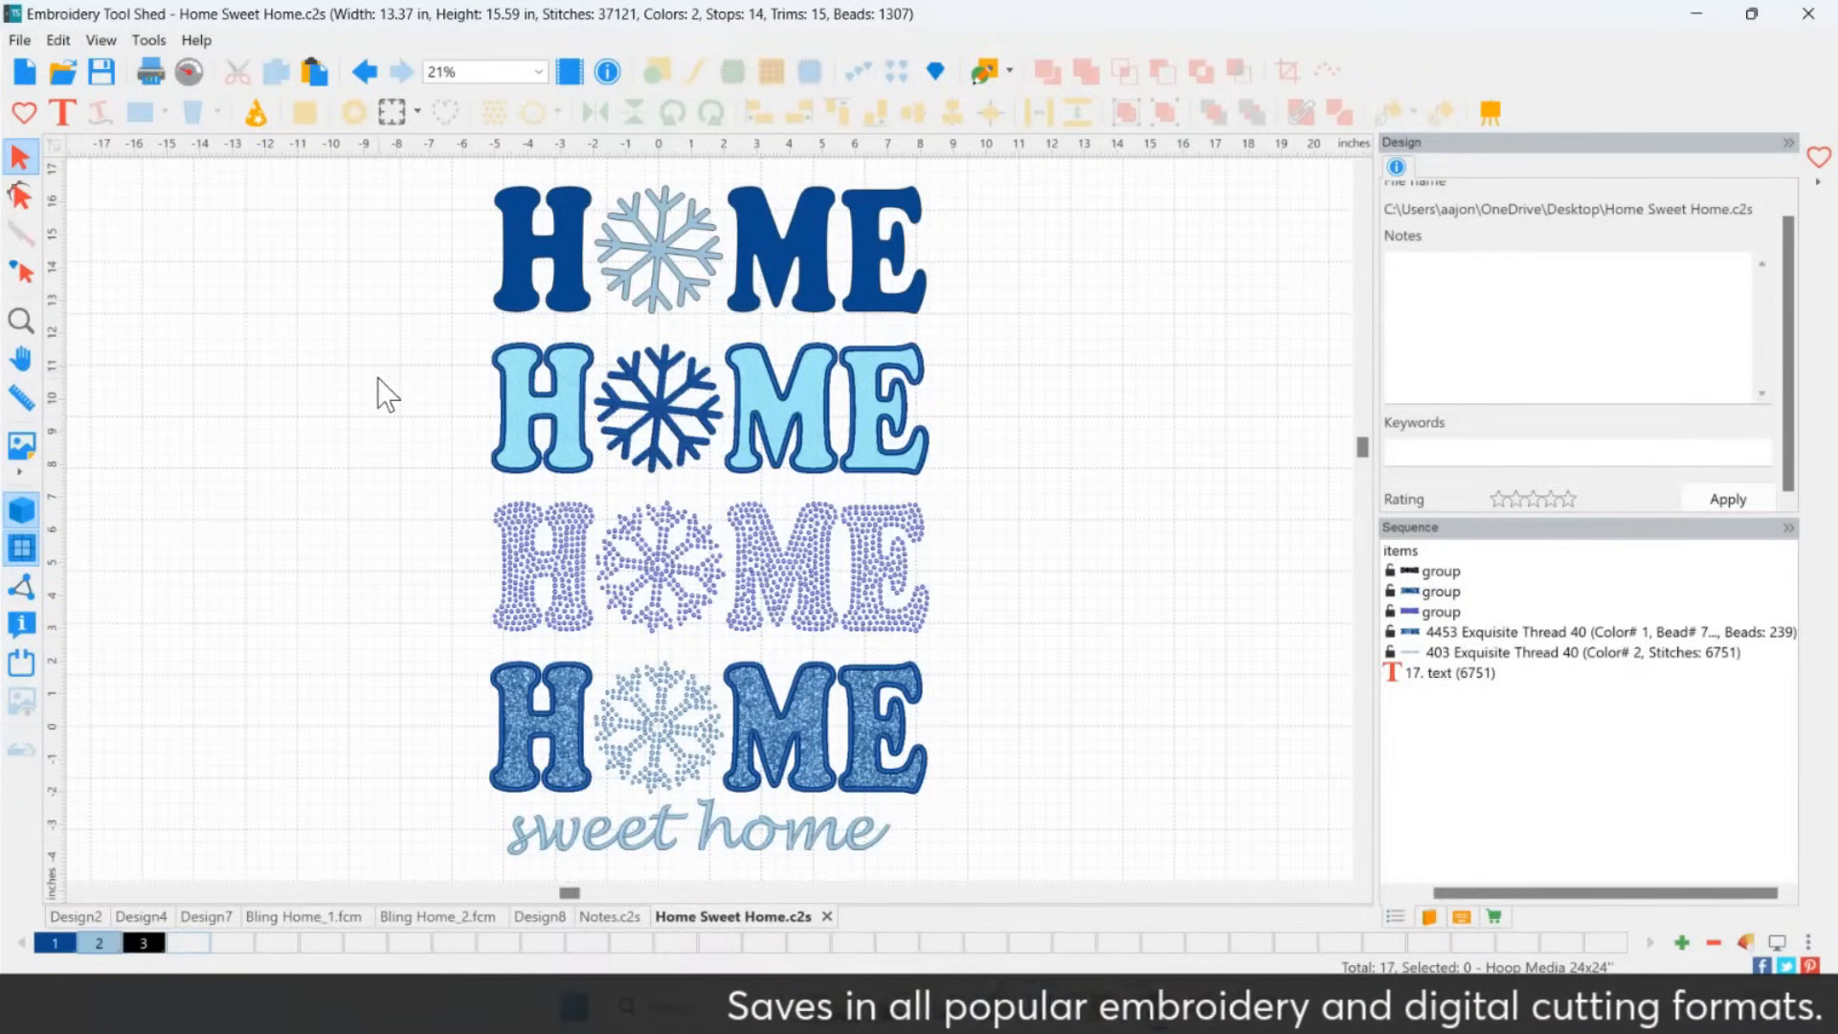
Convert the top HOME row's artwork to applique.
{"action": "left_click", "coordinate": [522, 300]}
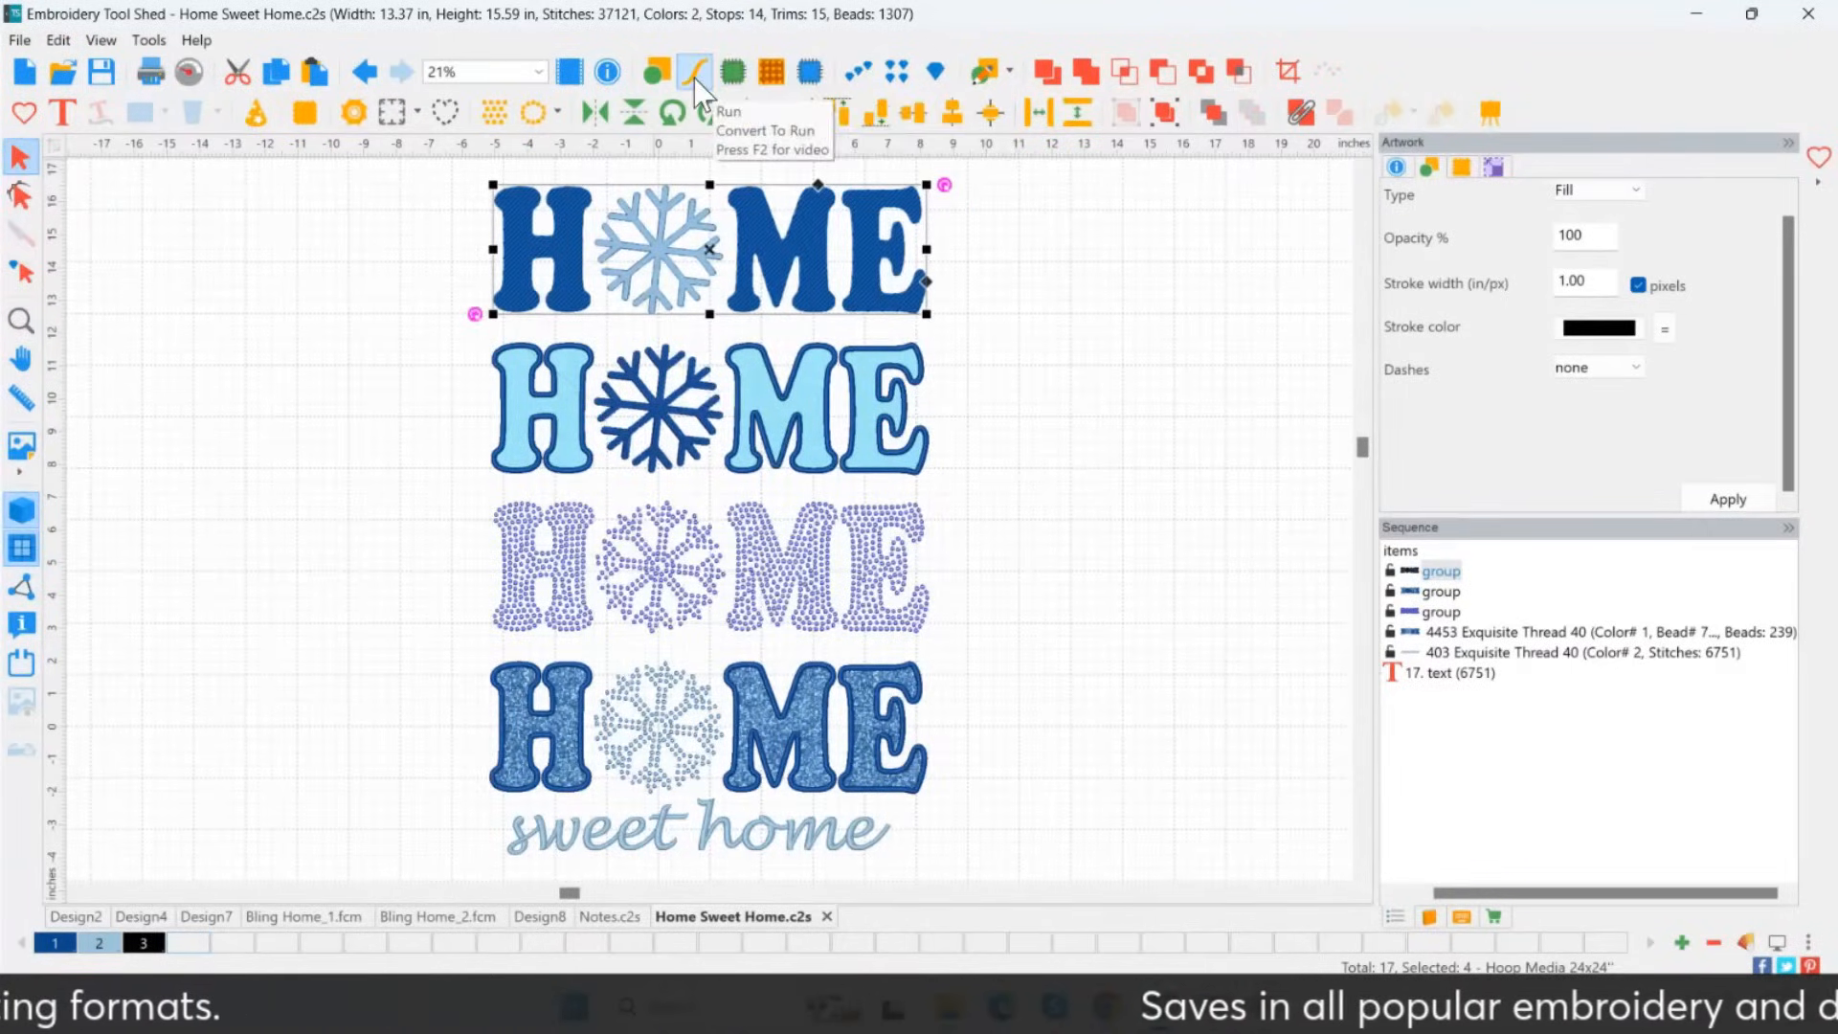
{"action": "left_click", "coordinate": [735, 75]}
{"action": "left_click", "coordinate": [737, 77]}
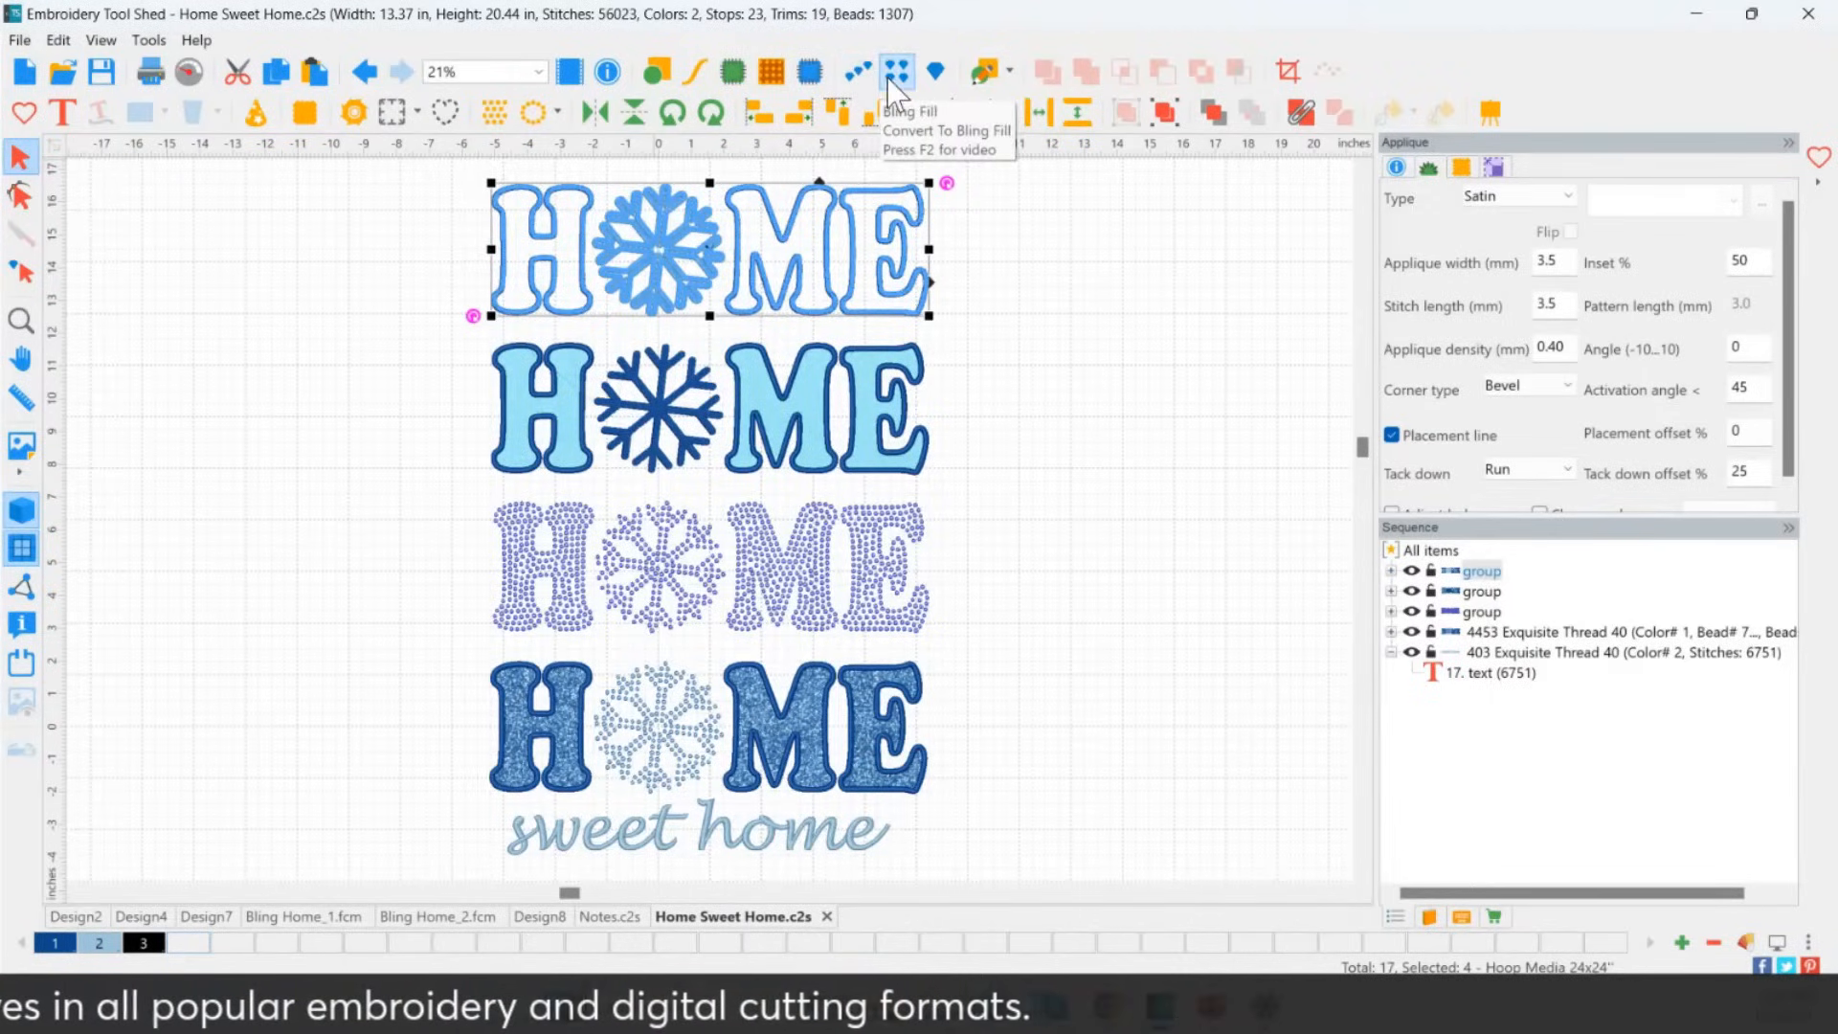
Convert the top HOME row to a bling stroke and from that to a bling fill.
{"action": "left_click", "coordinate": [862, 75]}
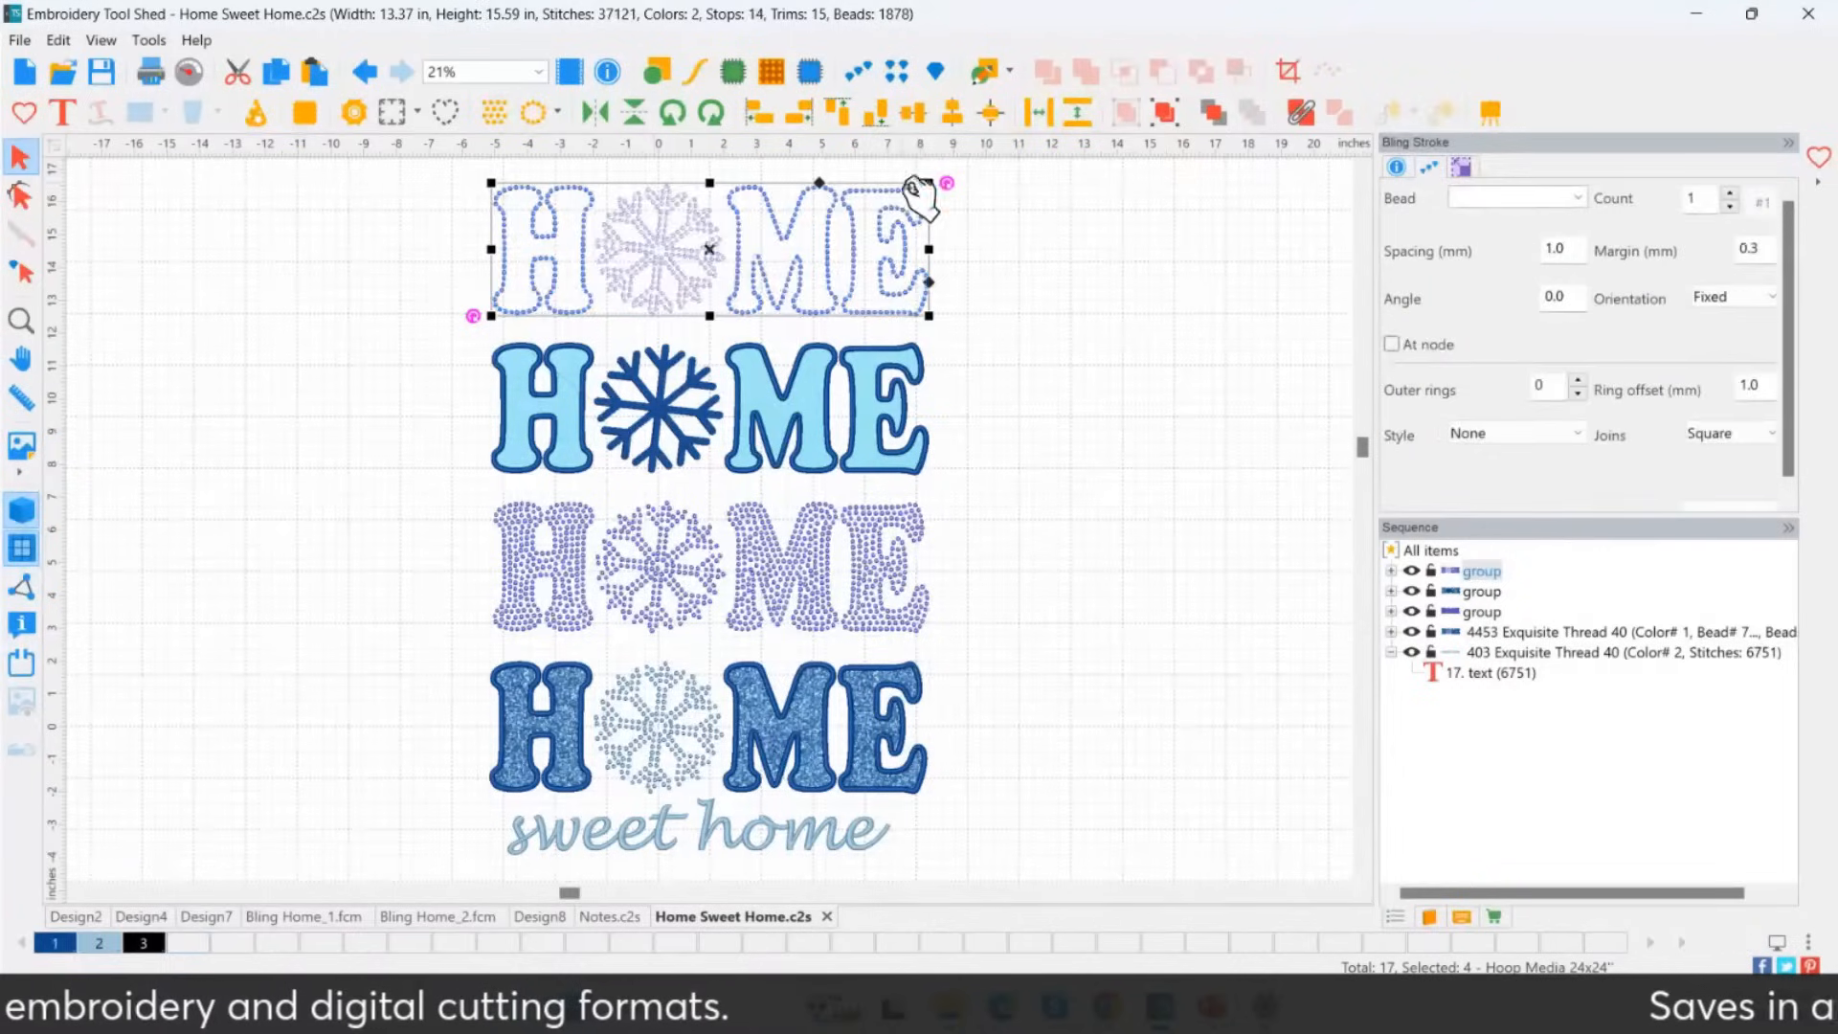
{"action": "left_click", "coordinate": [900, 74]}
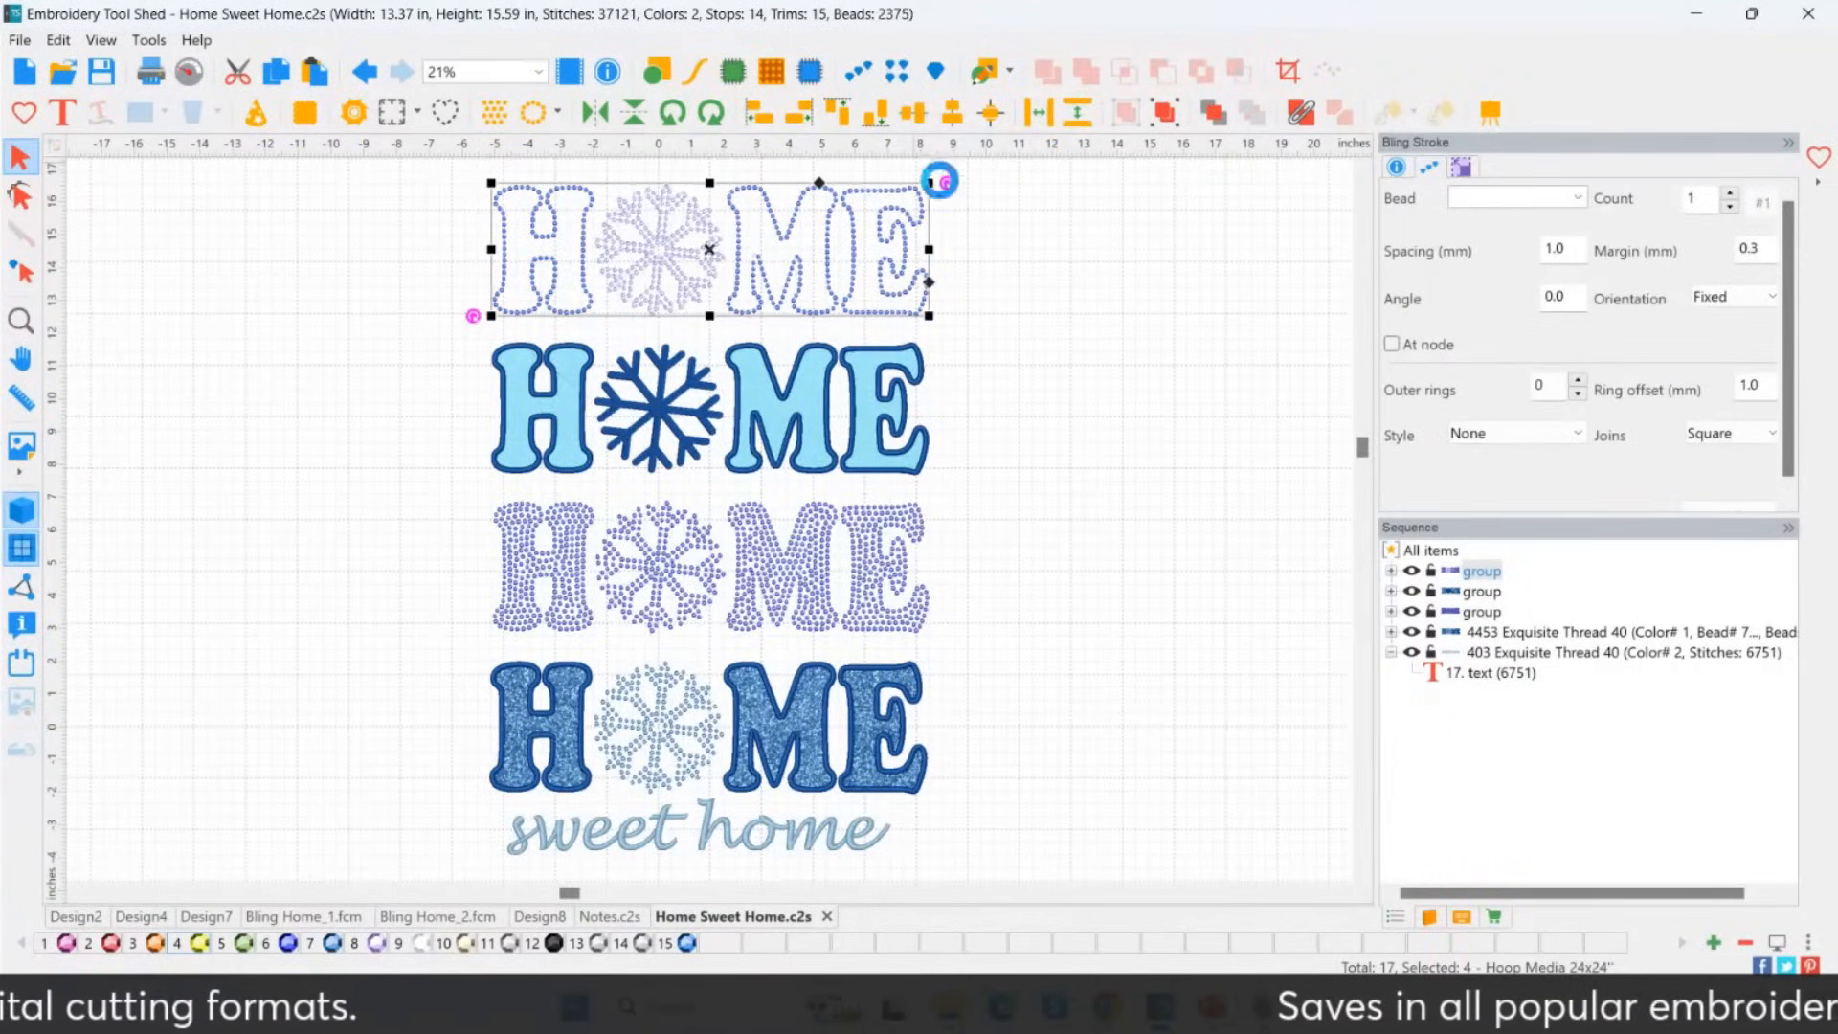
{"action": "left_click", "coordinate": [1000, 238]}
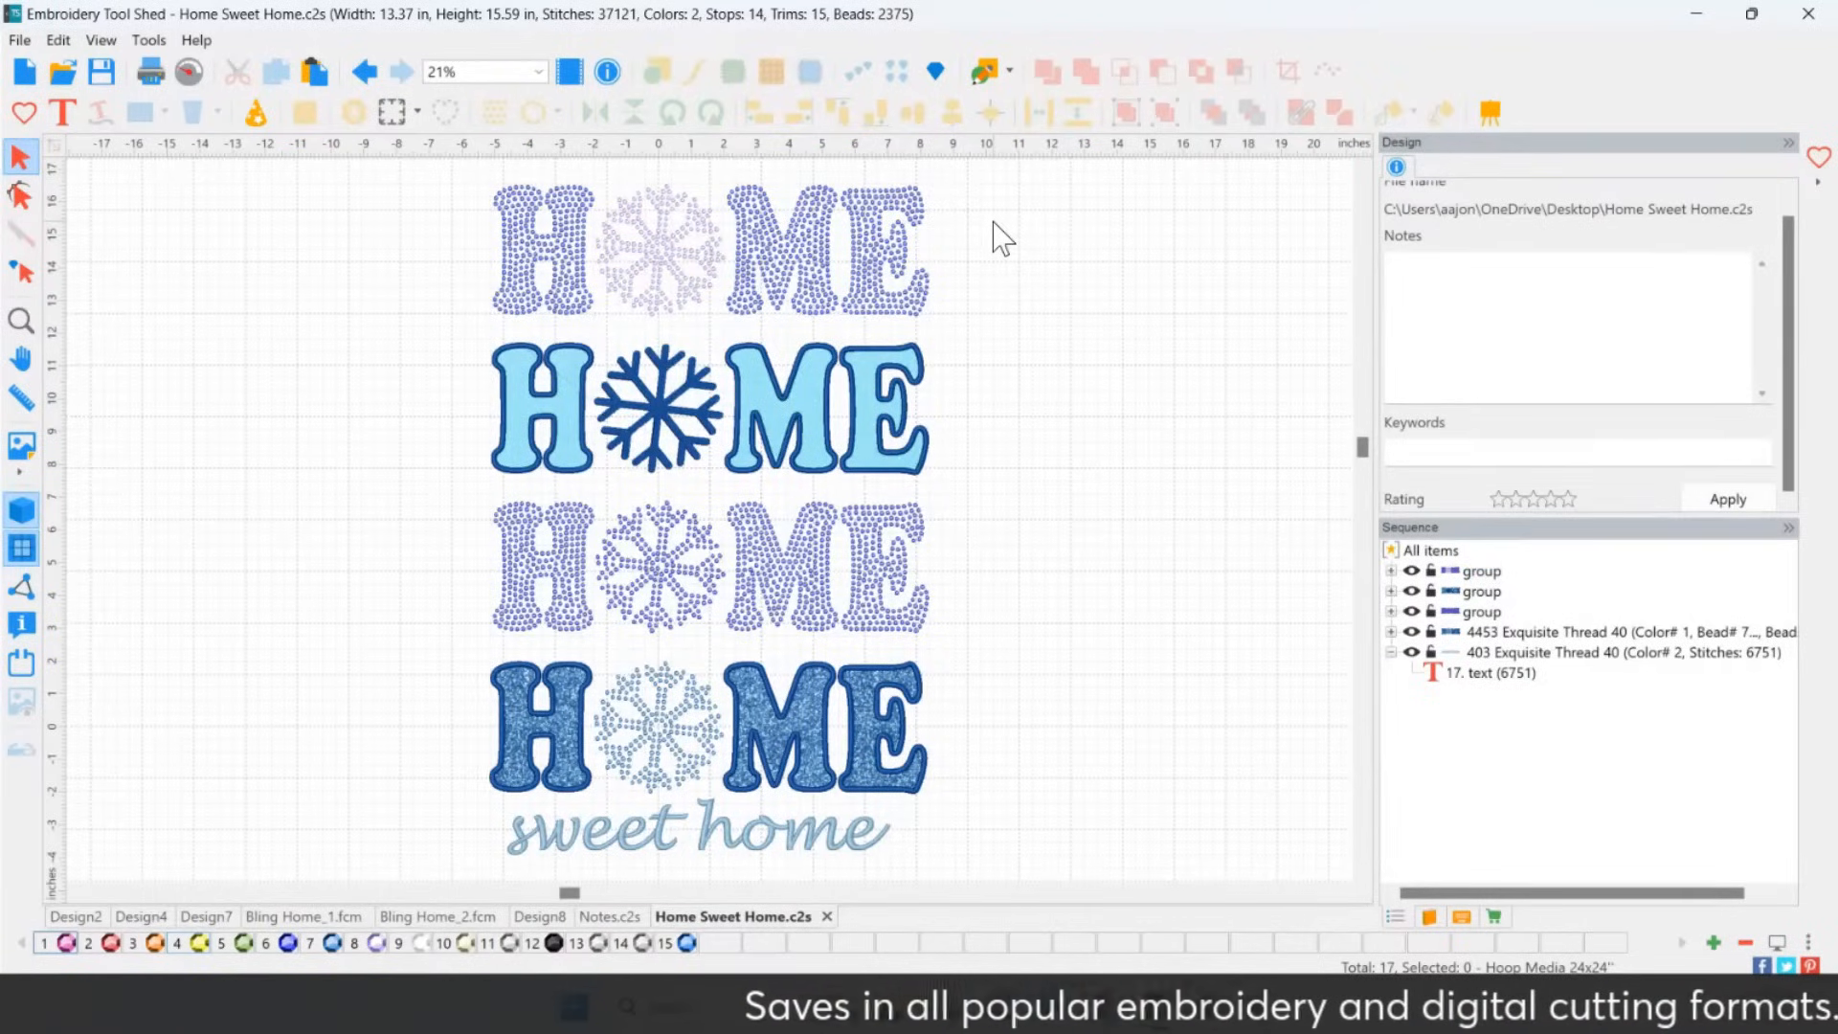
Undo the bling and applique conversions of the top HOME row to restore its artwork.
{"action": "key", "text": "ctrl+z"}
{"action": "key", "text": "ctrl+z"}
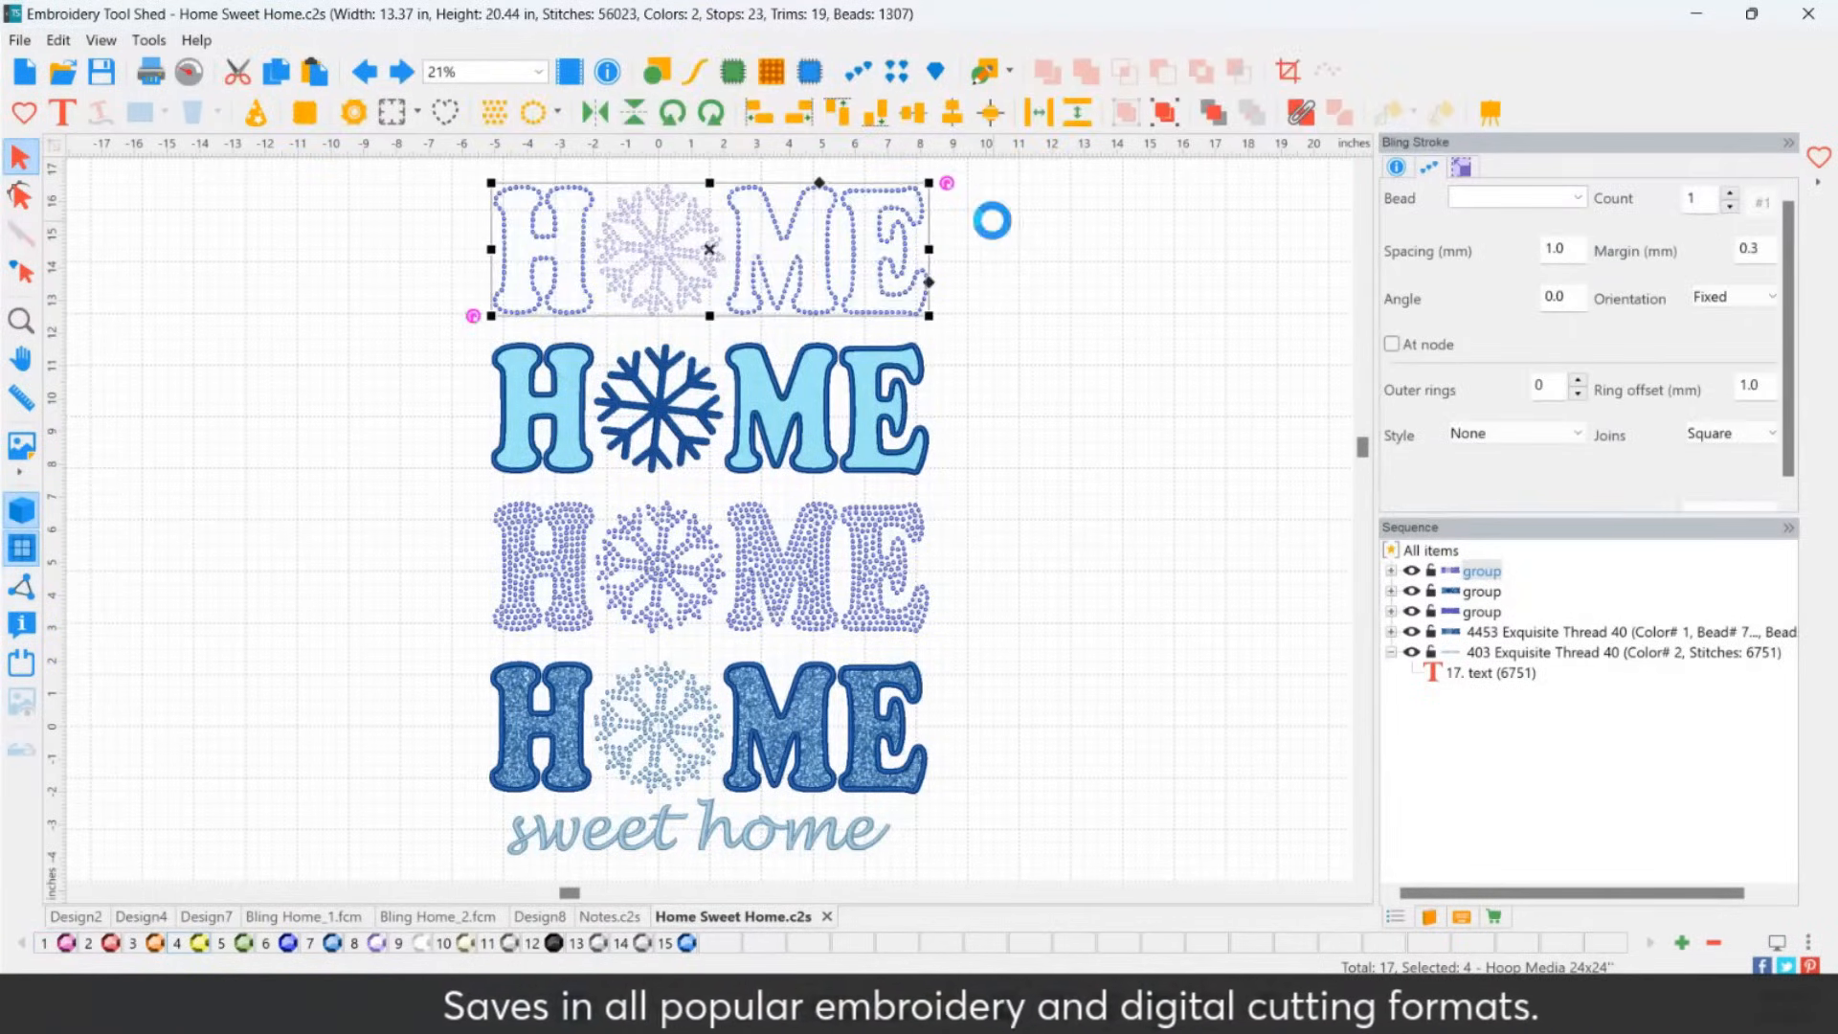
{"action": "key", "text": "ctrl+z"}
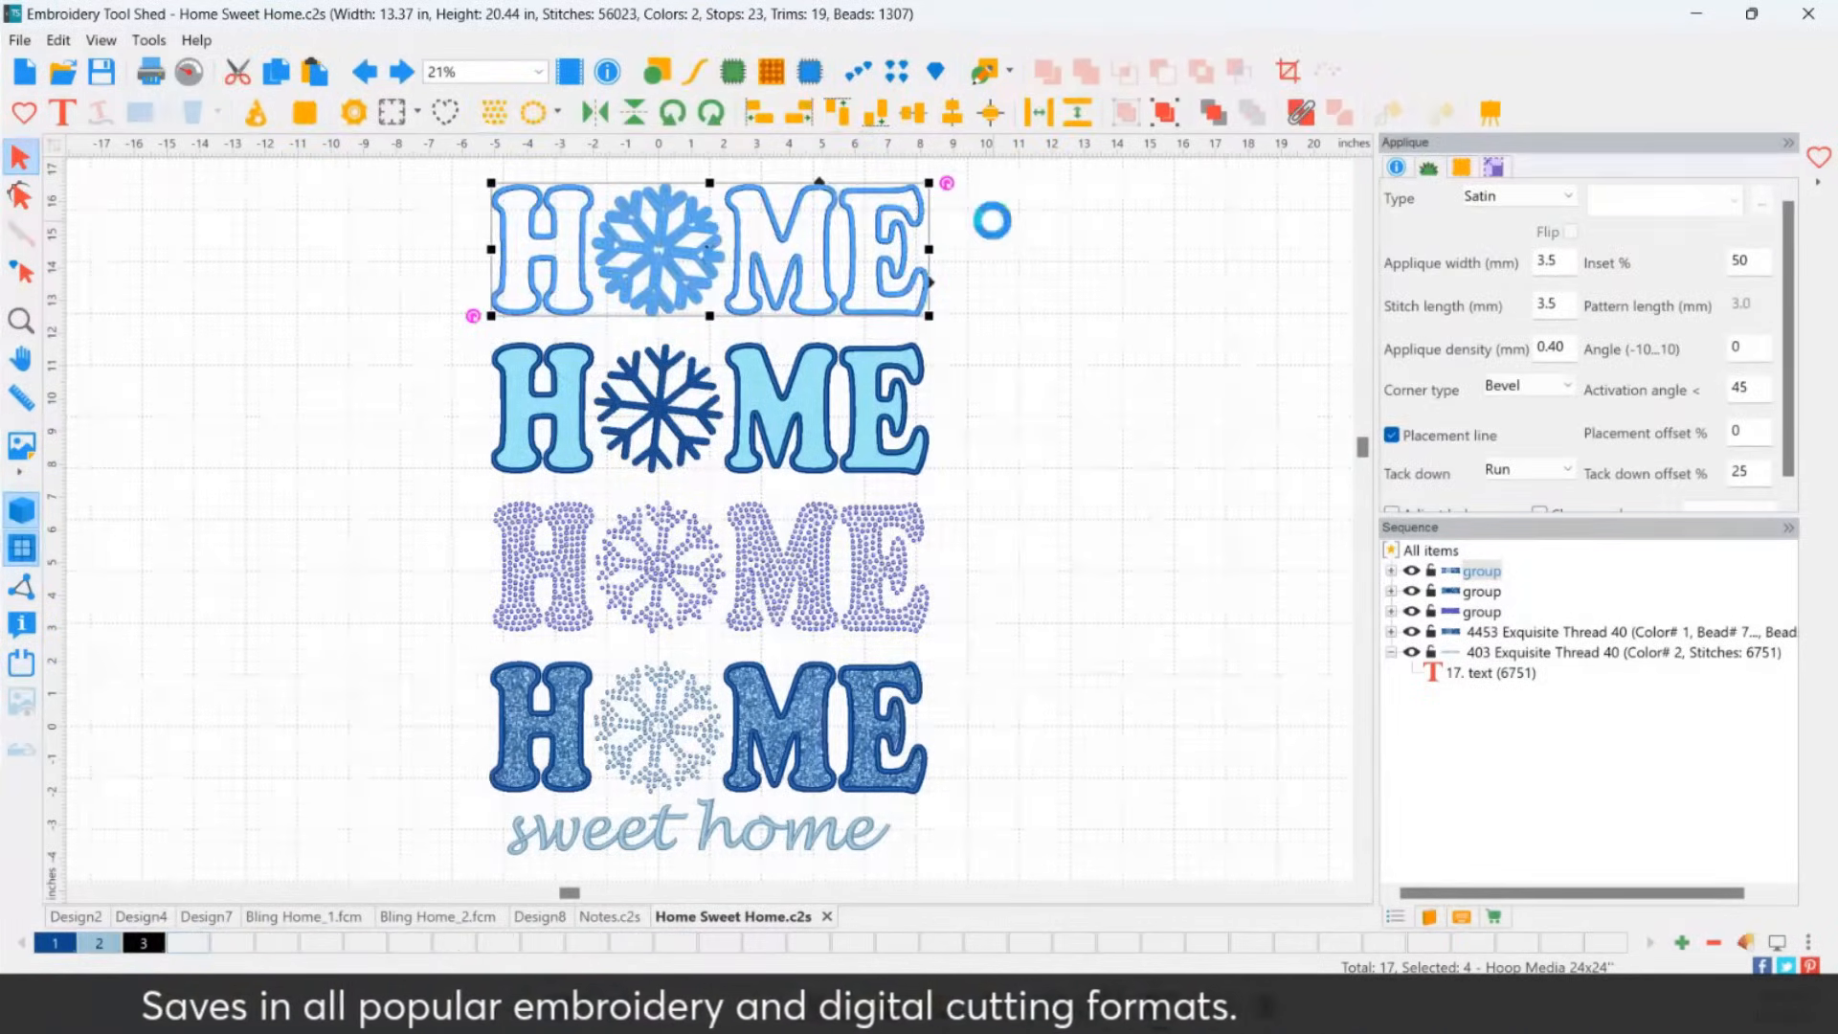
{"action": "key", "text": "ctrl+z"}
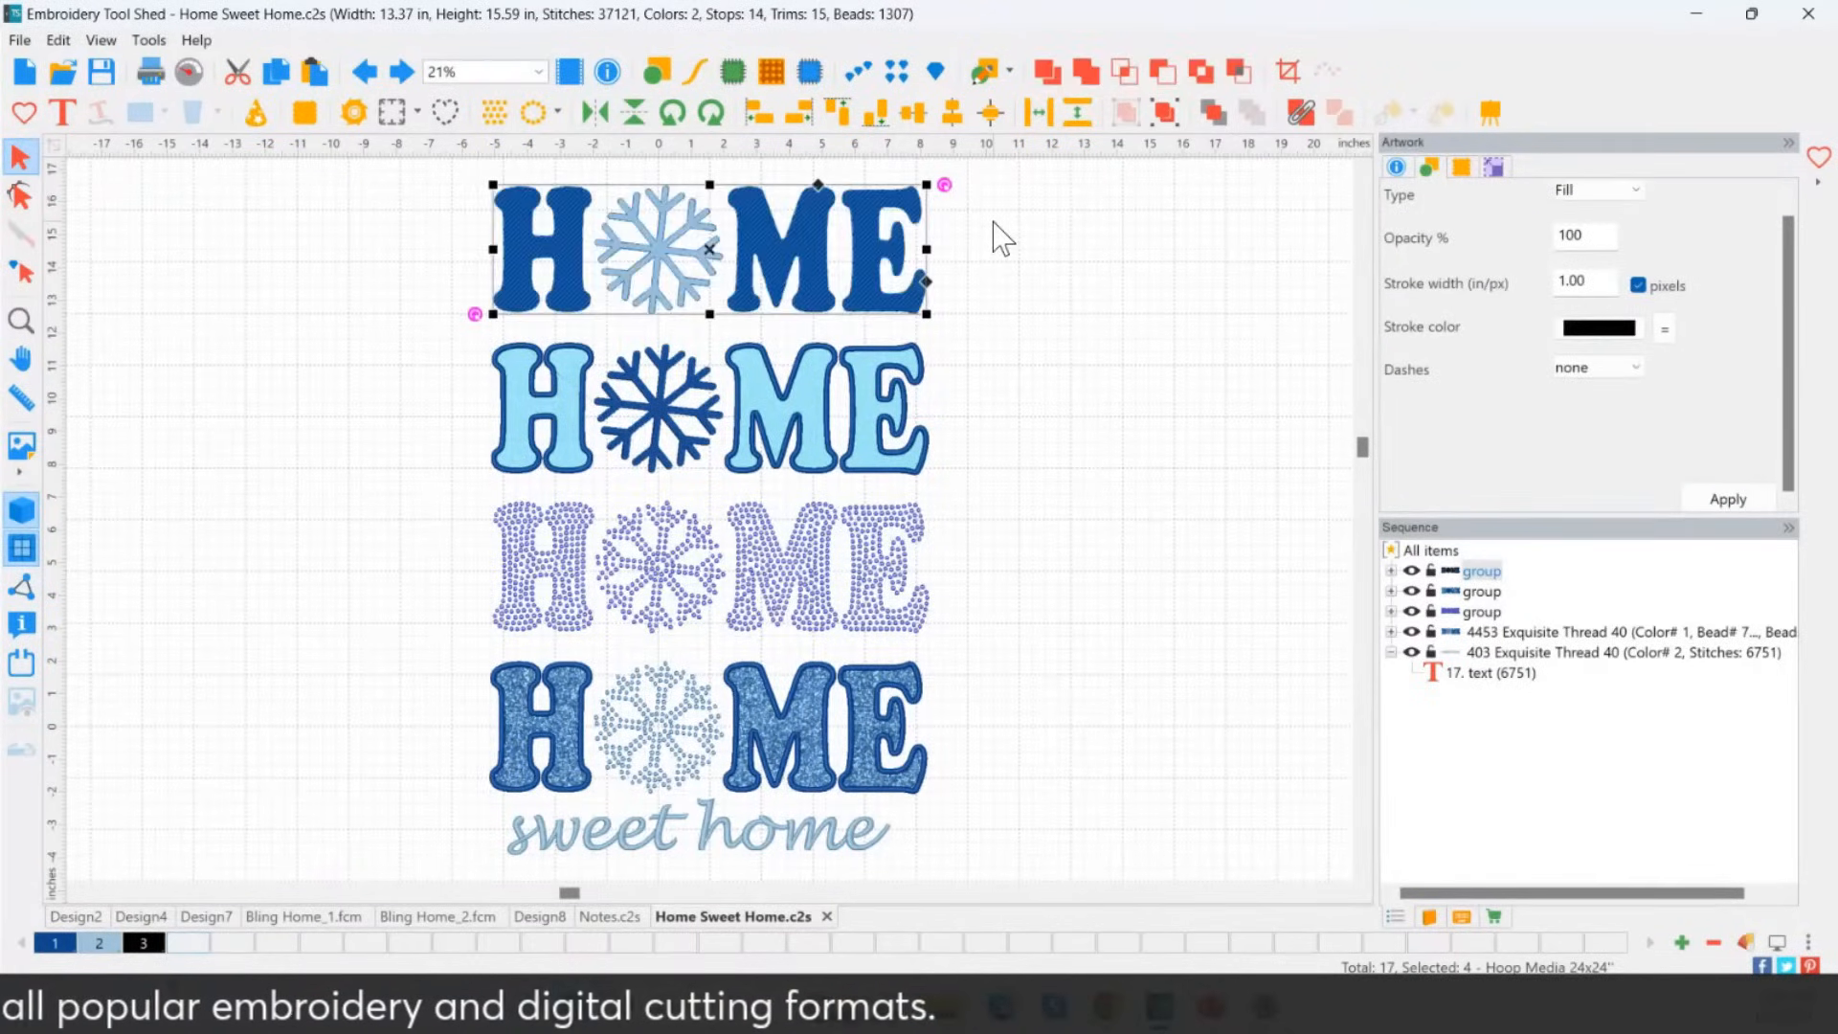
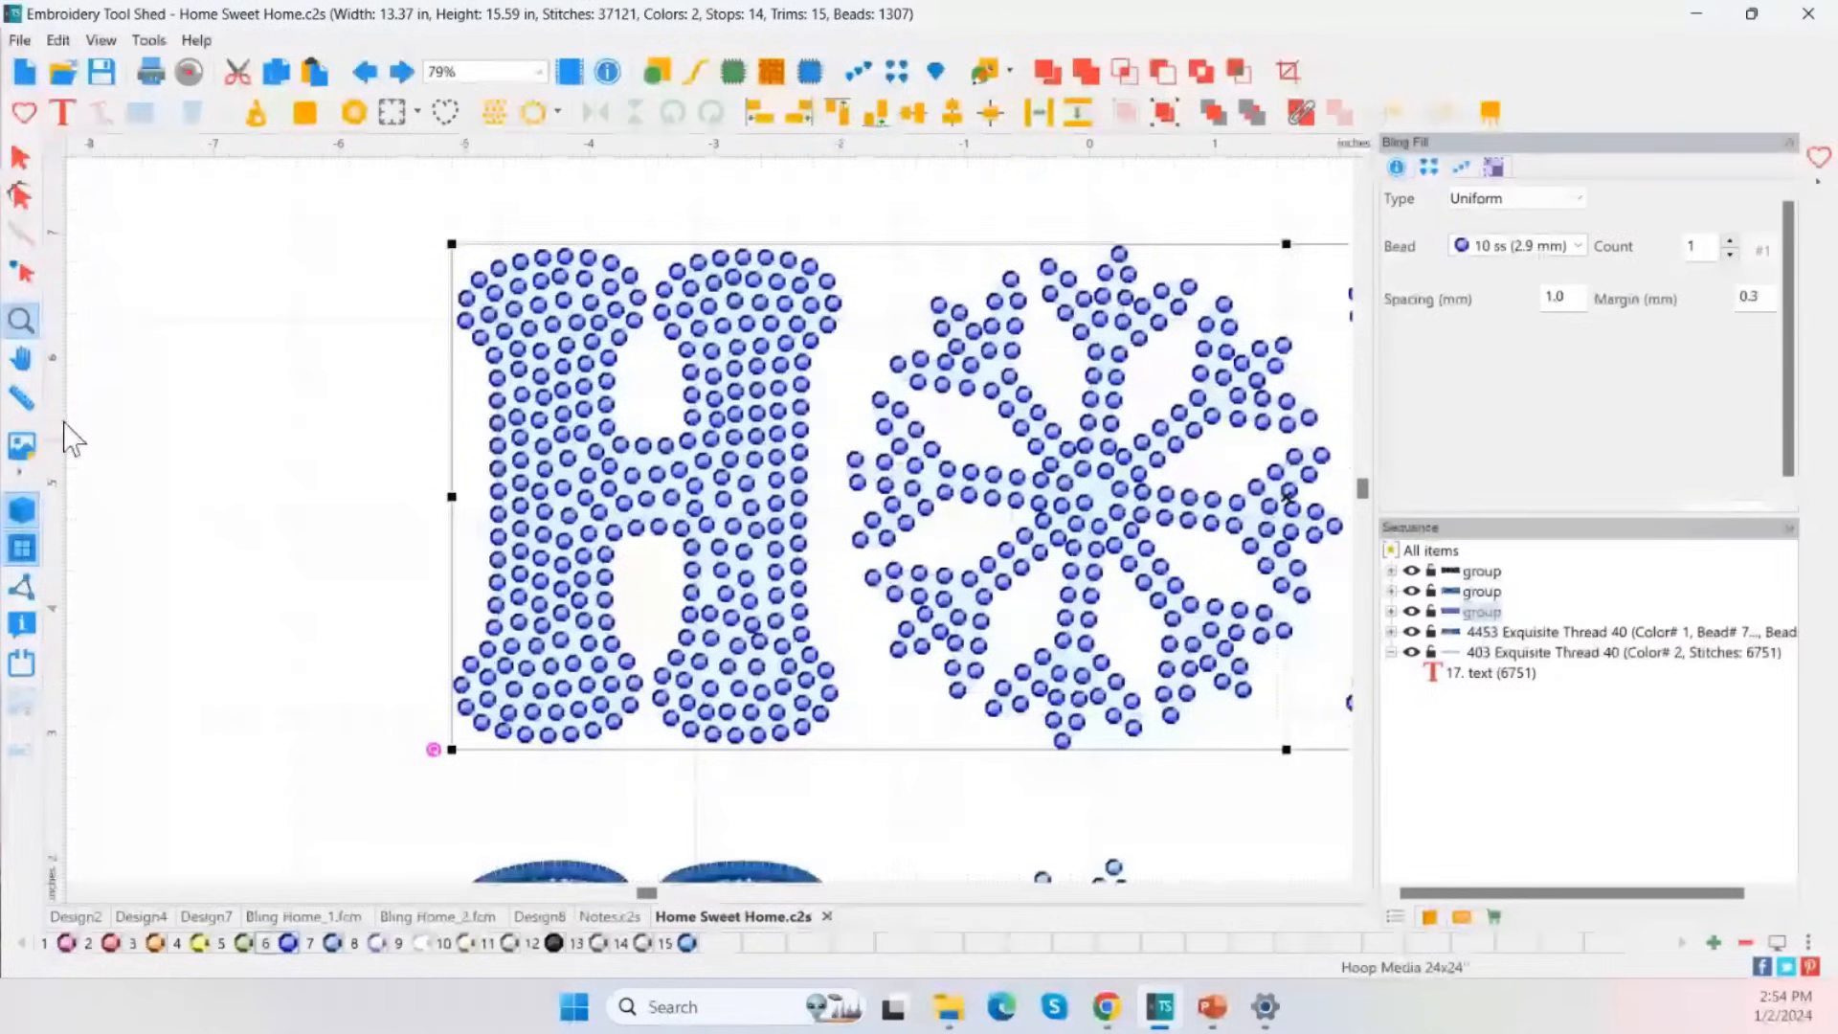
Examine the stones of the bling-filled HOME row up close with the 3D view off and on again.
{"action": "left_click", "coordinate": [21, 510]}
{"action": "scroll", "coordinate": [288, 599], "scroll_direction": "up", "scroll_amount": 1}
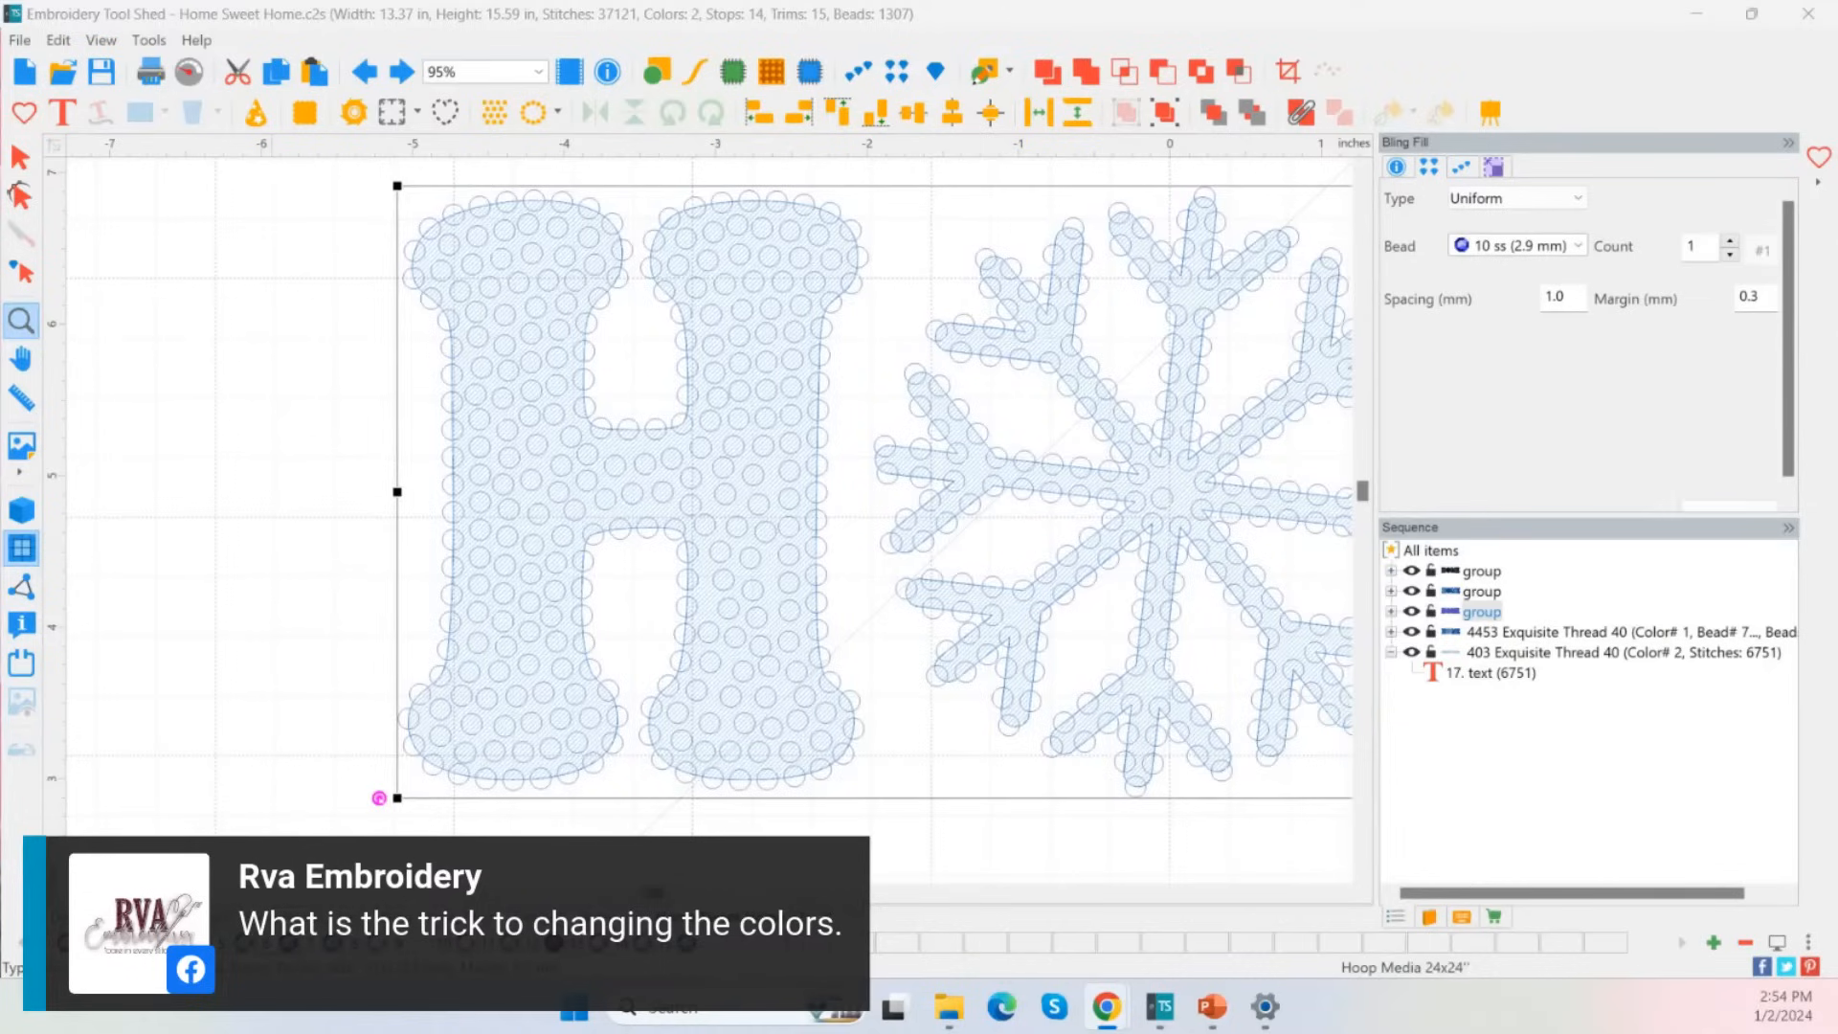
{"action": "left_click", "coordinate": [20, 157]}
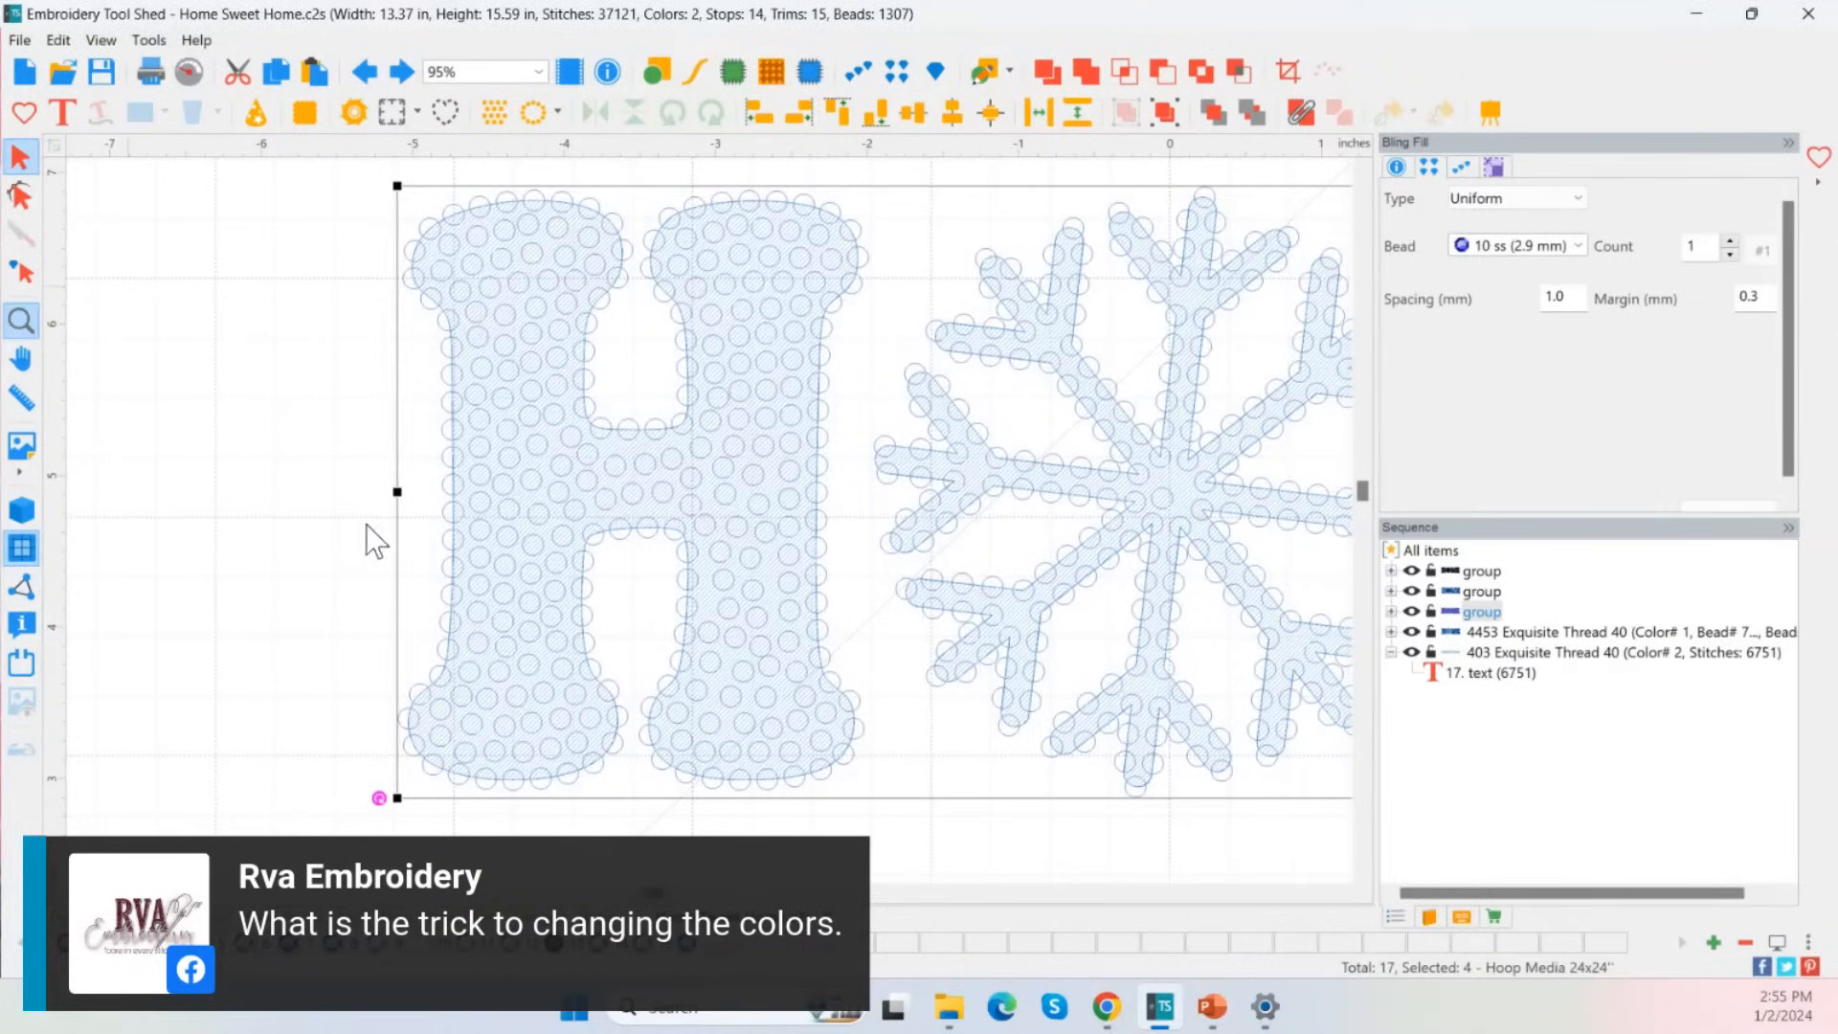
{"action": "left_click", "coordinate": [21, 510]}
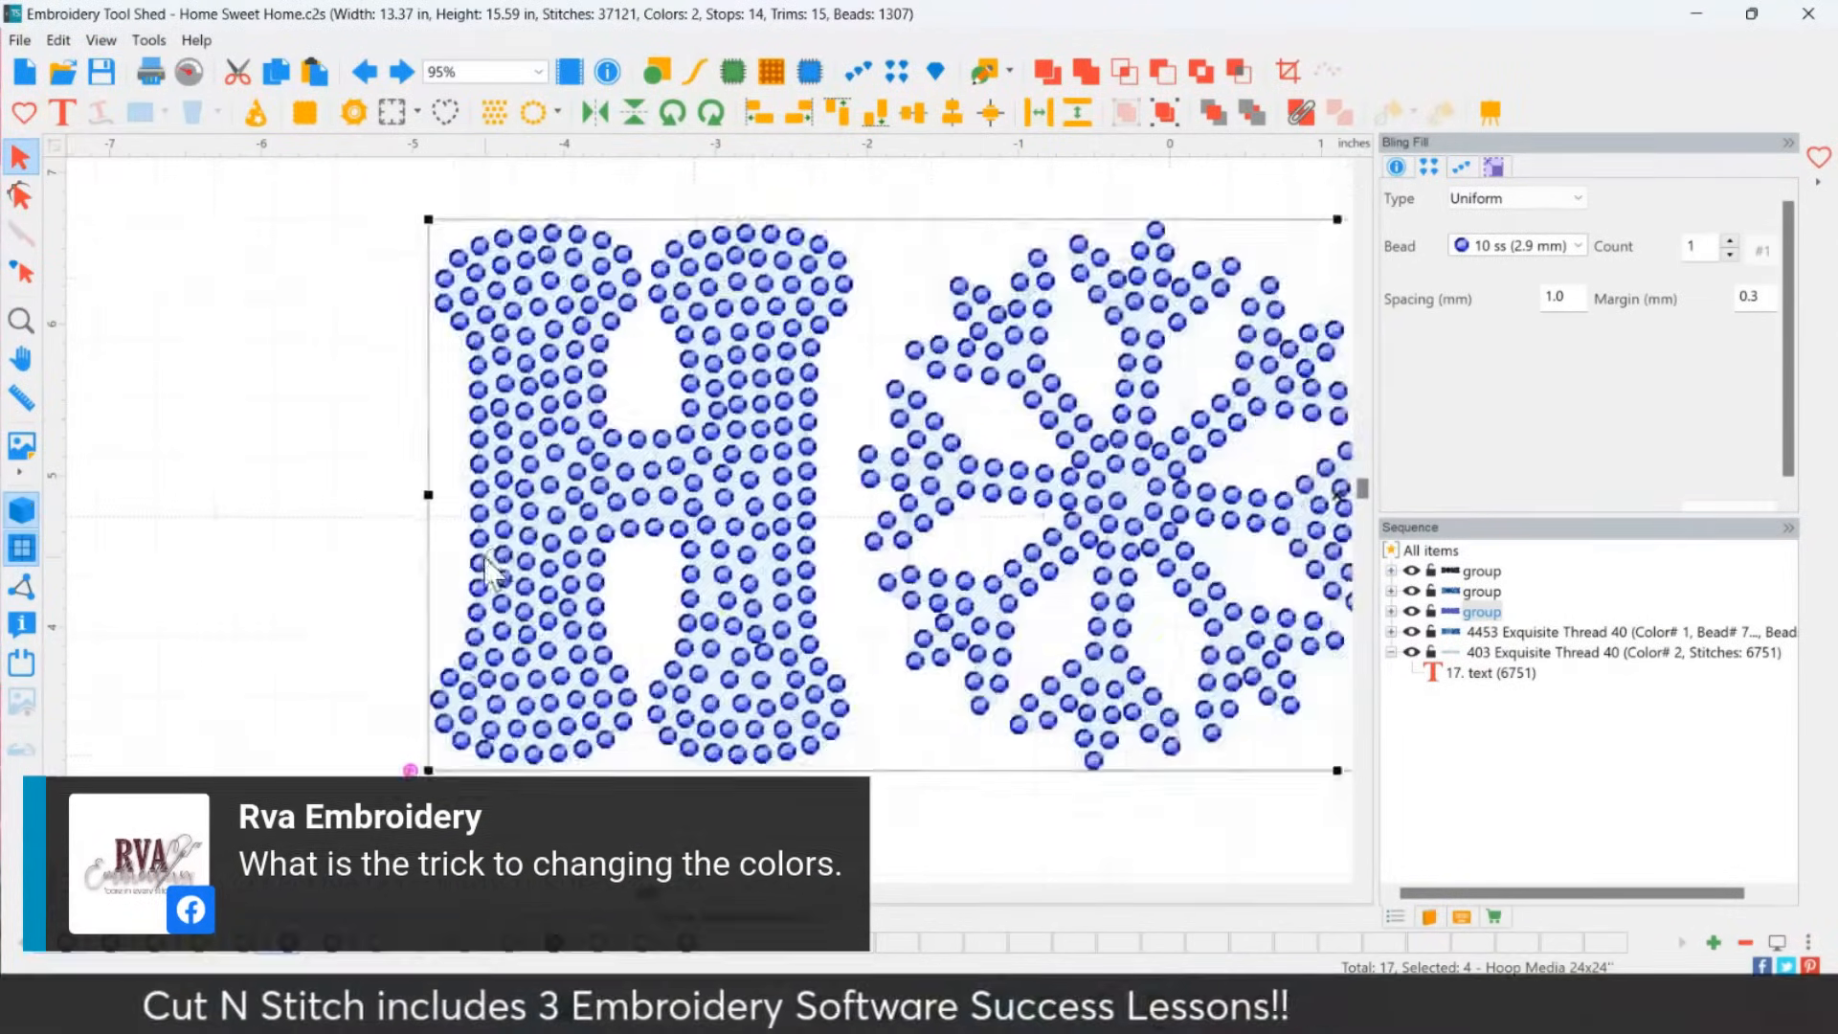
{"action": "scroll", "coordinate": [493, 574], "scroll_direction": "down", "scroll_amount": 1}
{"action": "scroll", "coordinate": [677, 320], "scroll_direction": "down", "scroll_amount": 2}
Recolor the stitching of the second HOME row with thread color 2, 403 Chambray Blue.
{"action": "left_click", "coordinate": [648, 279]}
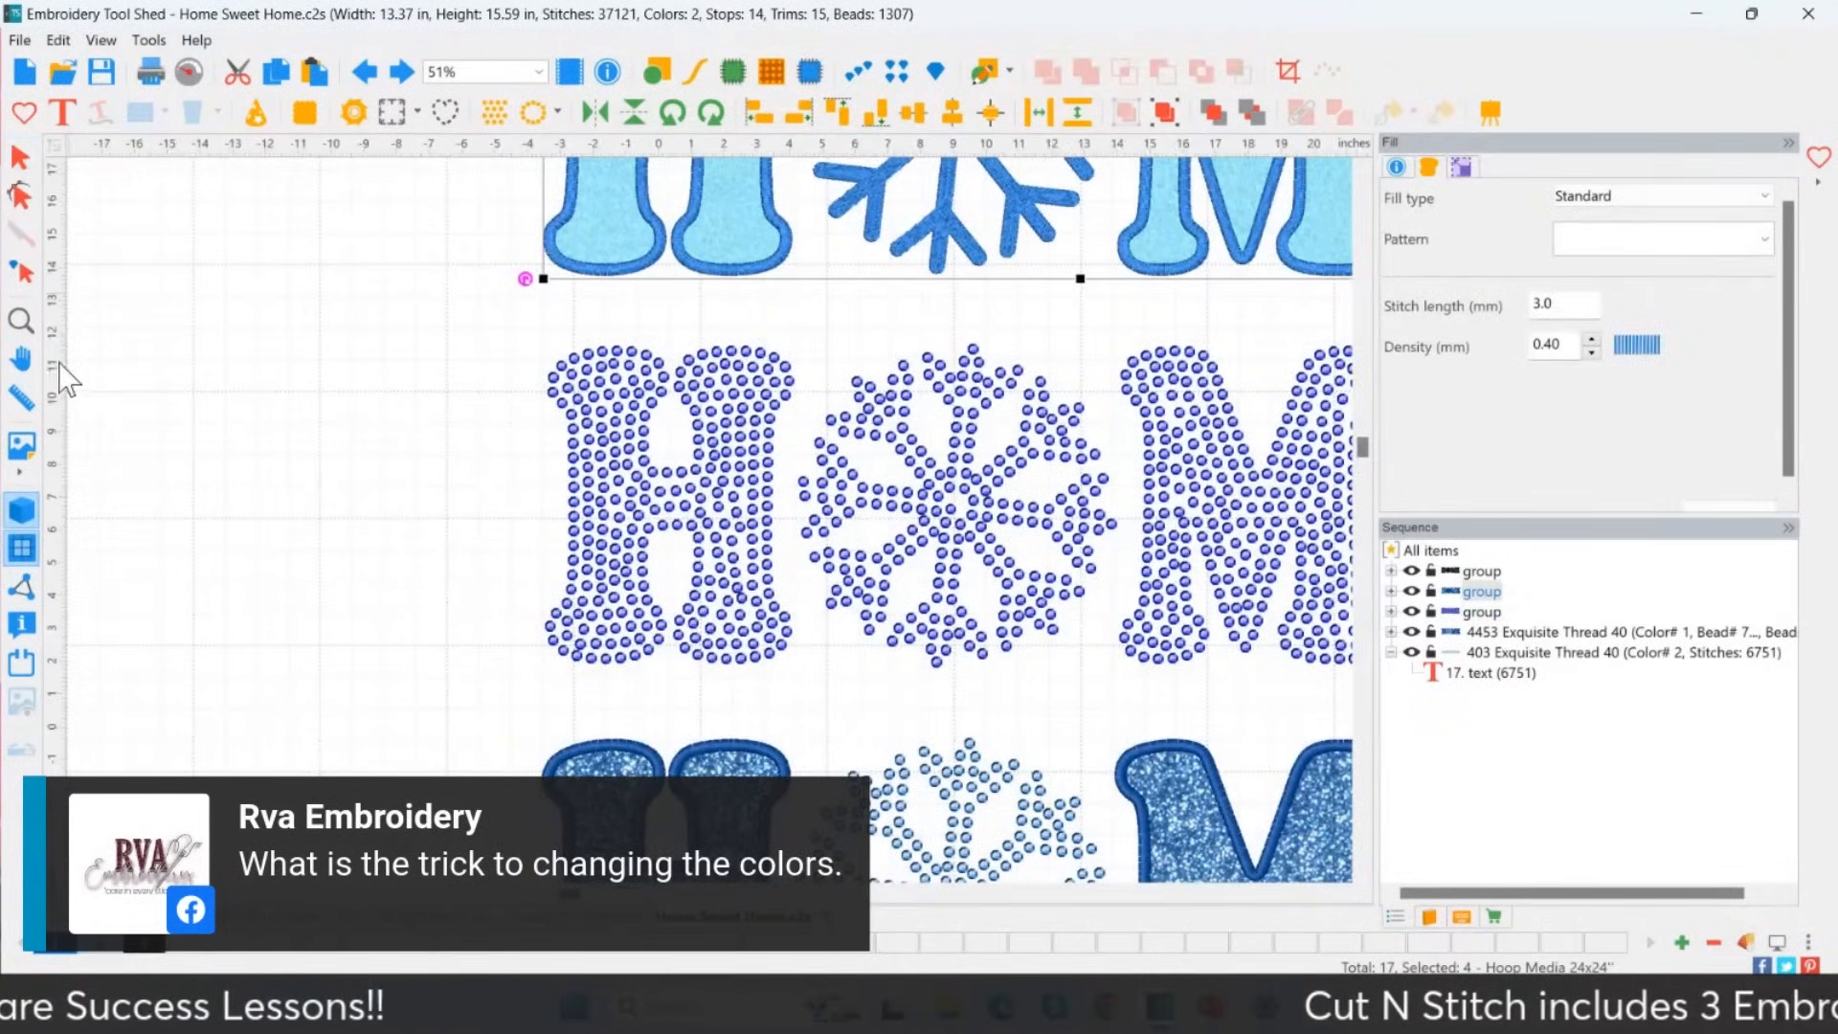
{"action": "scroll", "coordinate": [113, 360], "scroll_direction": "down", "scroll_amount": 2}
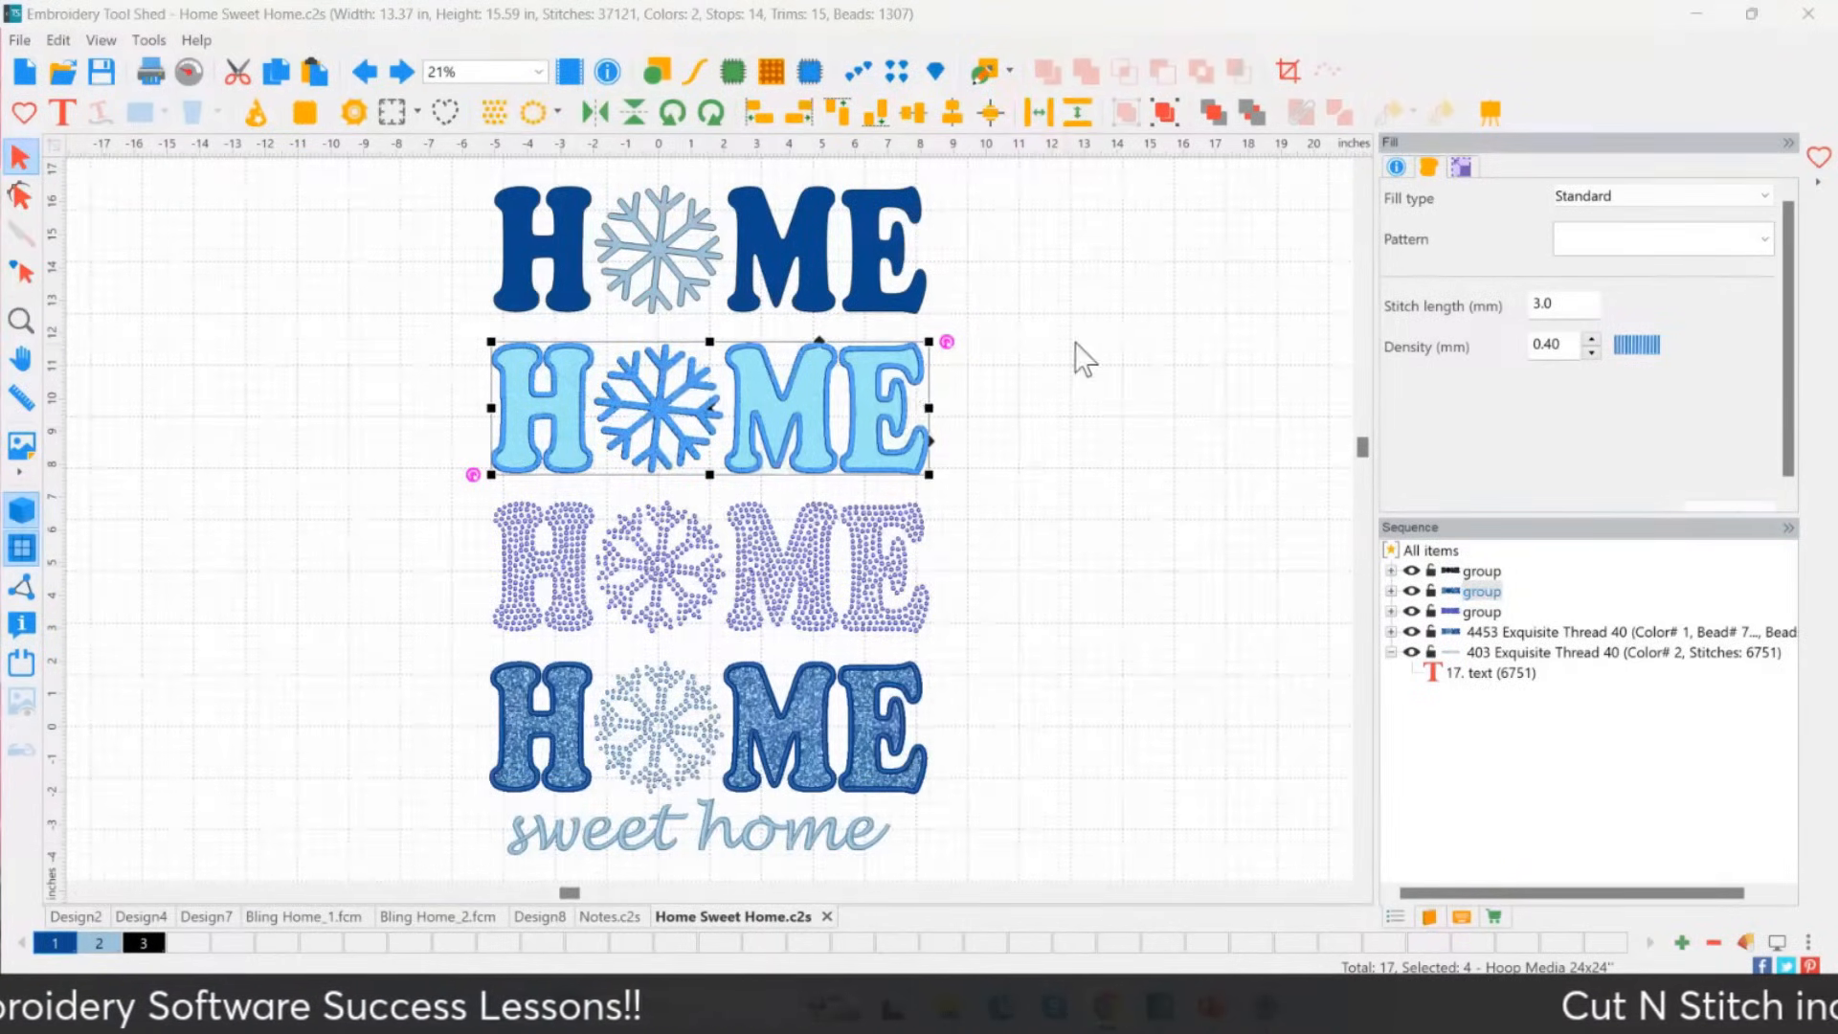
{"action": "left_click", "coordinate": [977, 356]}
{"action": "left_click", "coordinate": [790, 442]}
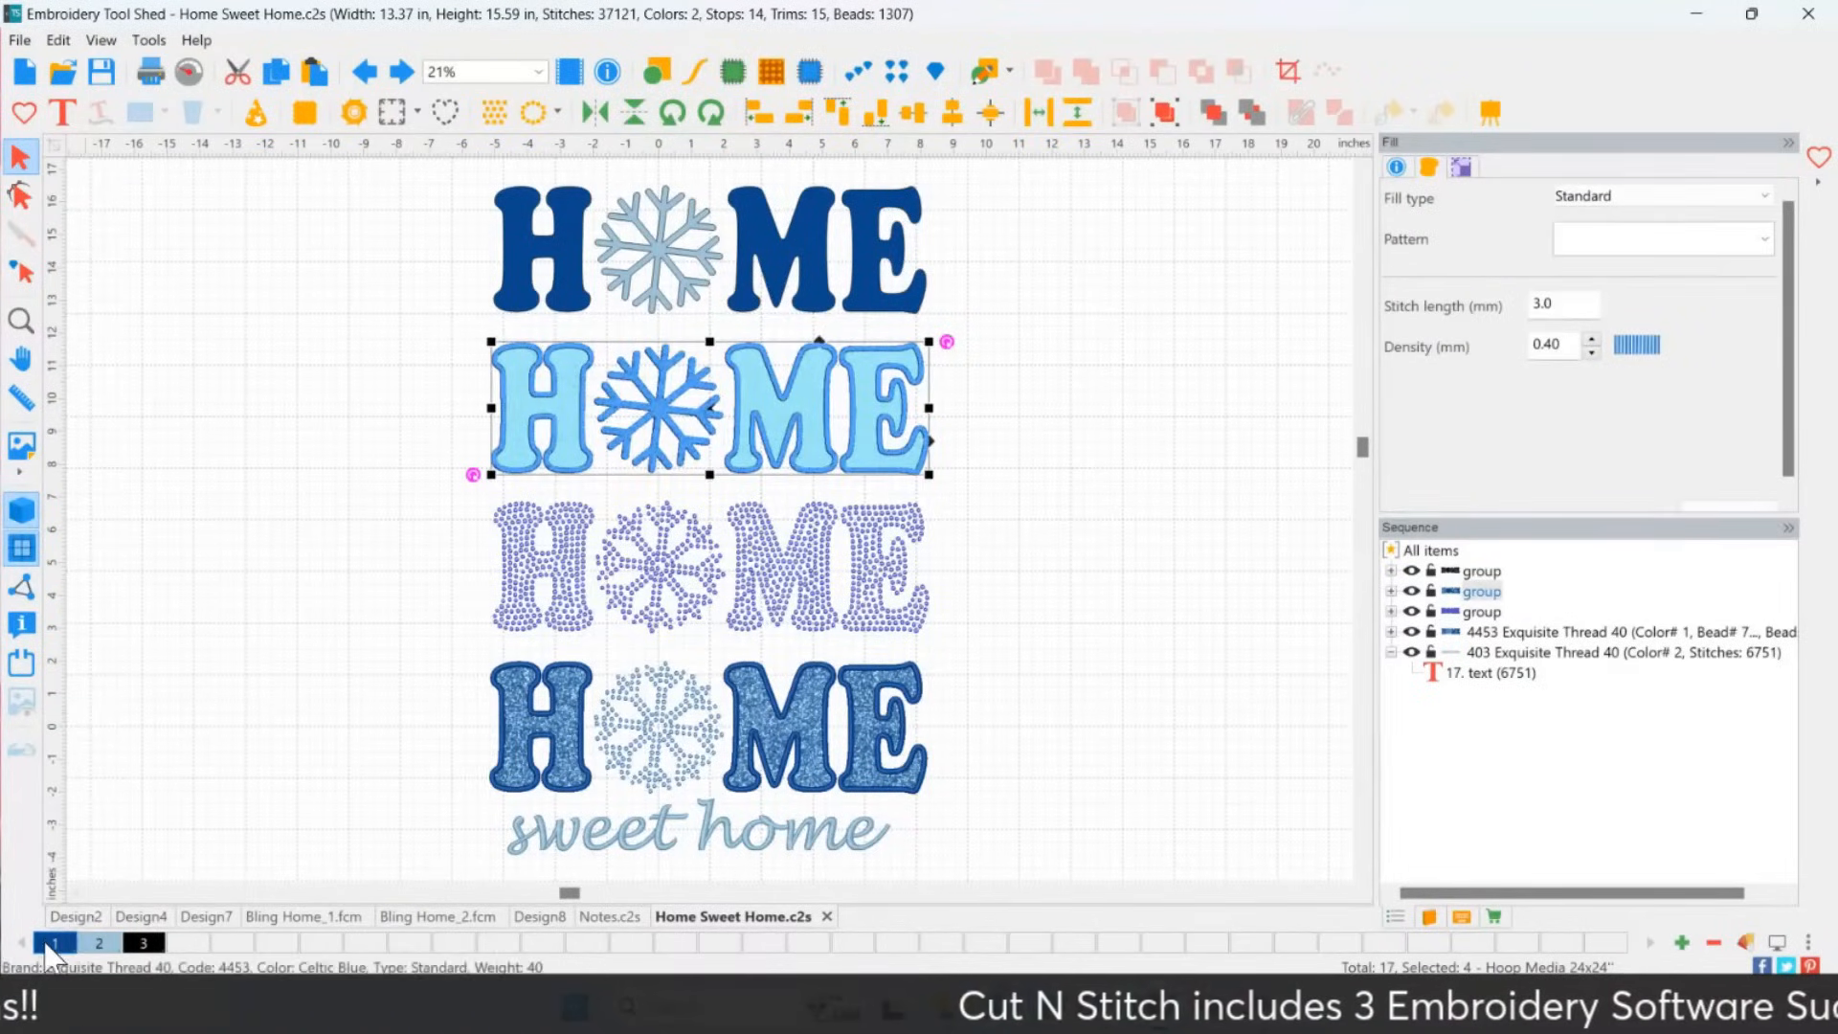
{"action": "left_click", "coordinate": [99, 943]}
{"action": "left_click", "coordinate": [428, 517]}
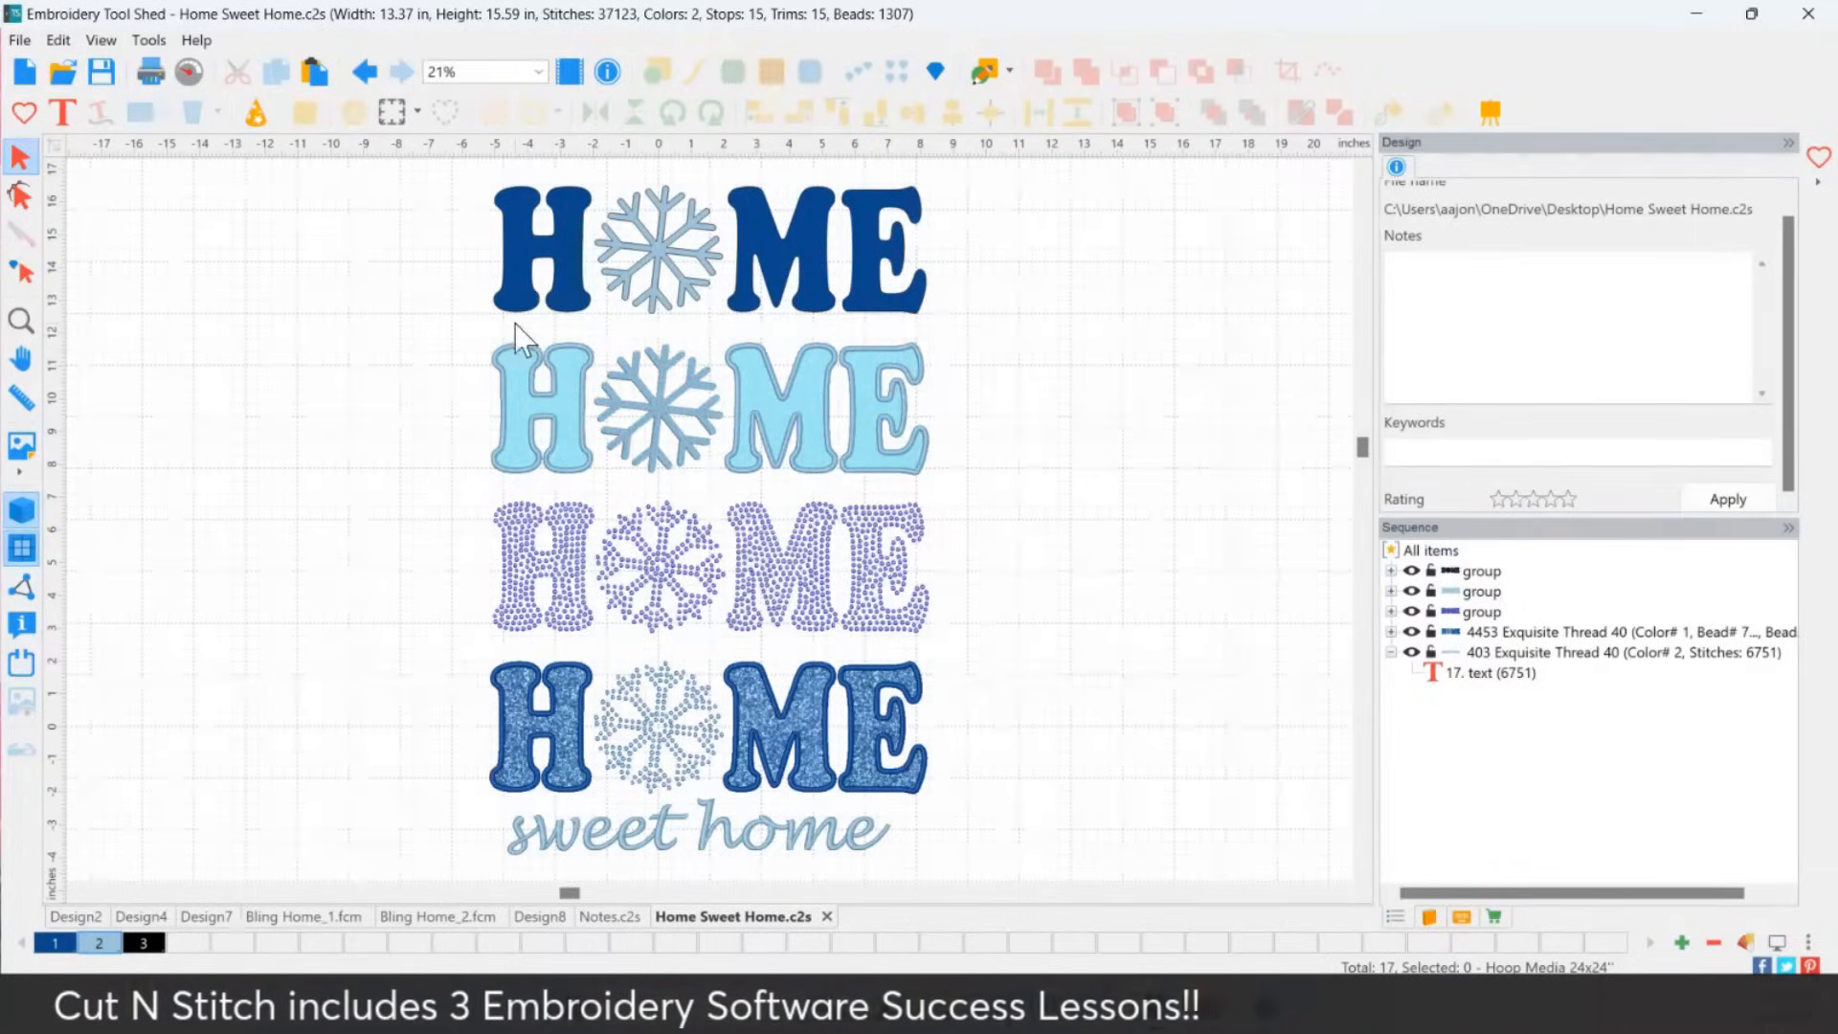
Recolor the H, M and E appliques of the bottom HOME row with thread color 2, 403 Chambray Blue.
{"action": "left_click", "coordinate": [547, 776]}
{"action": "left_click", "coordinate": [738, 773], "text": "ctrl"}
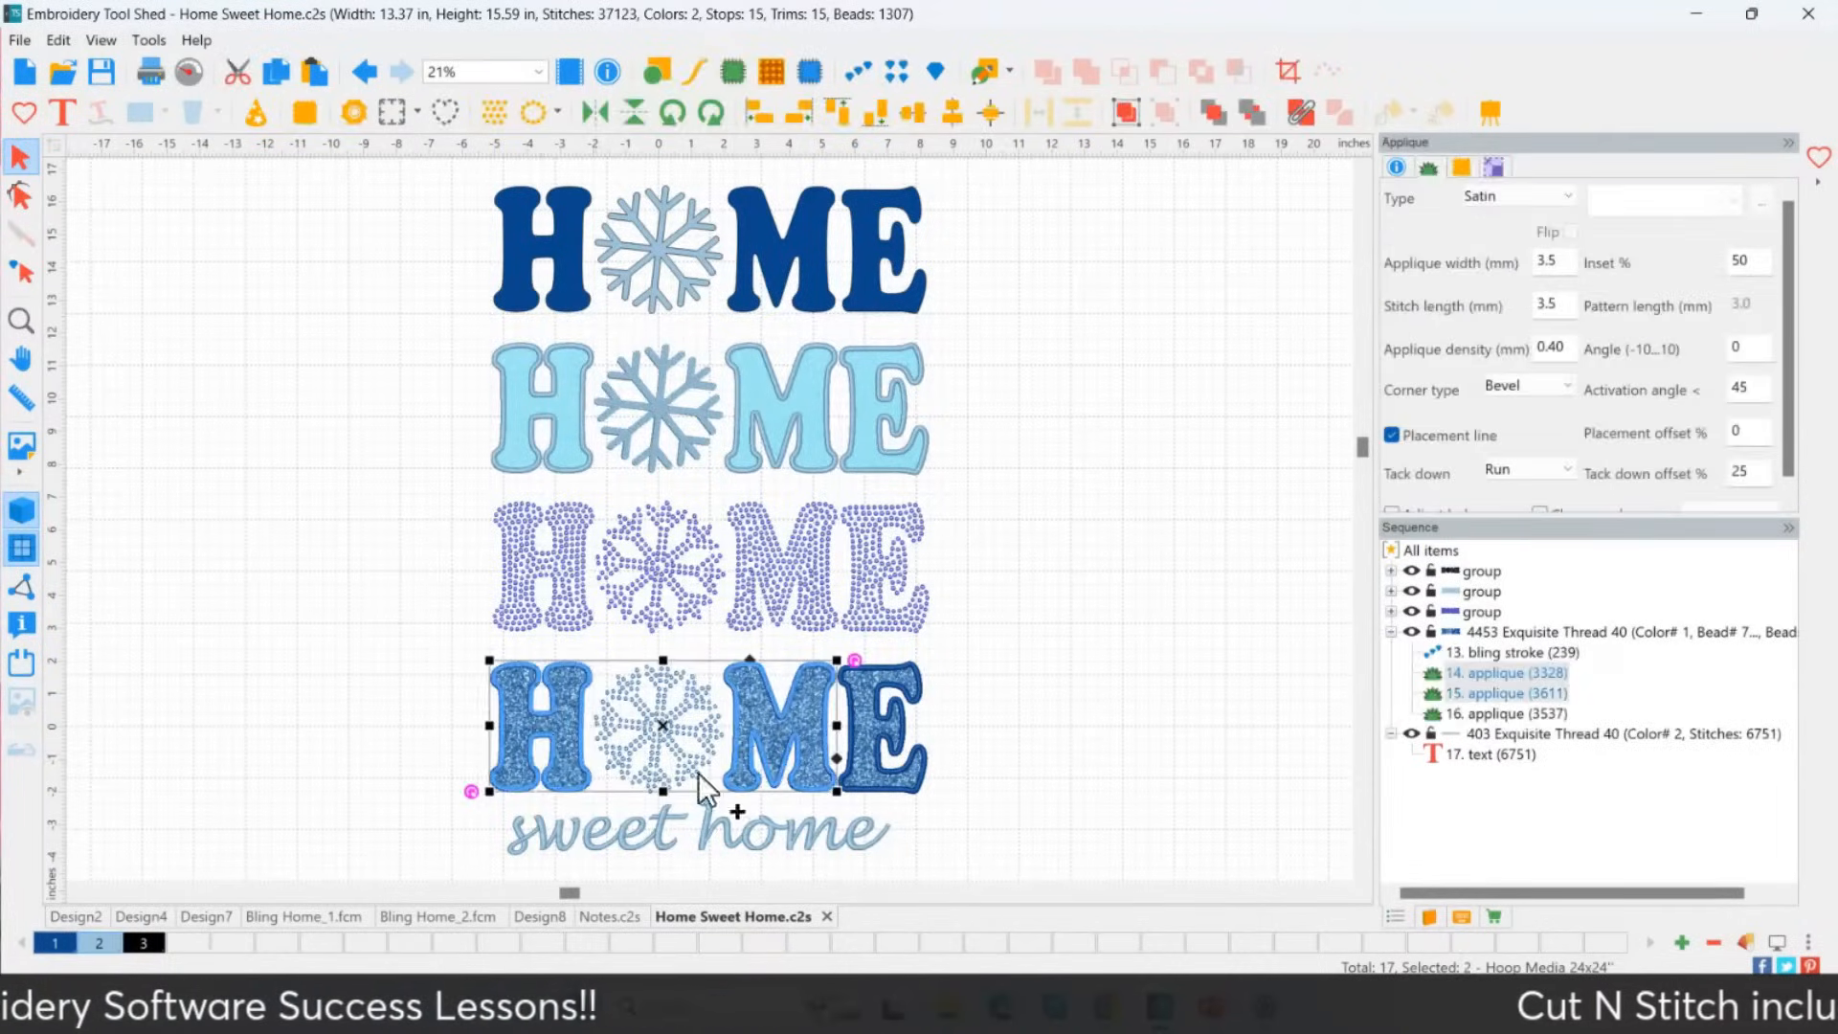
{"action": "left_click", "coordinate": [875, 795], "text": "ctrl"}
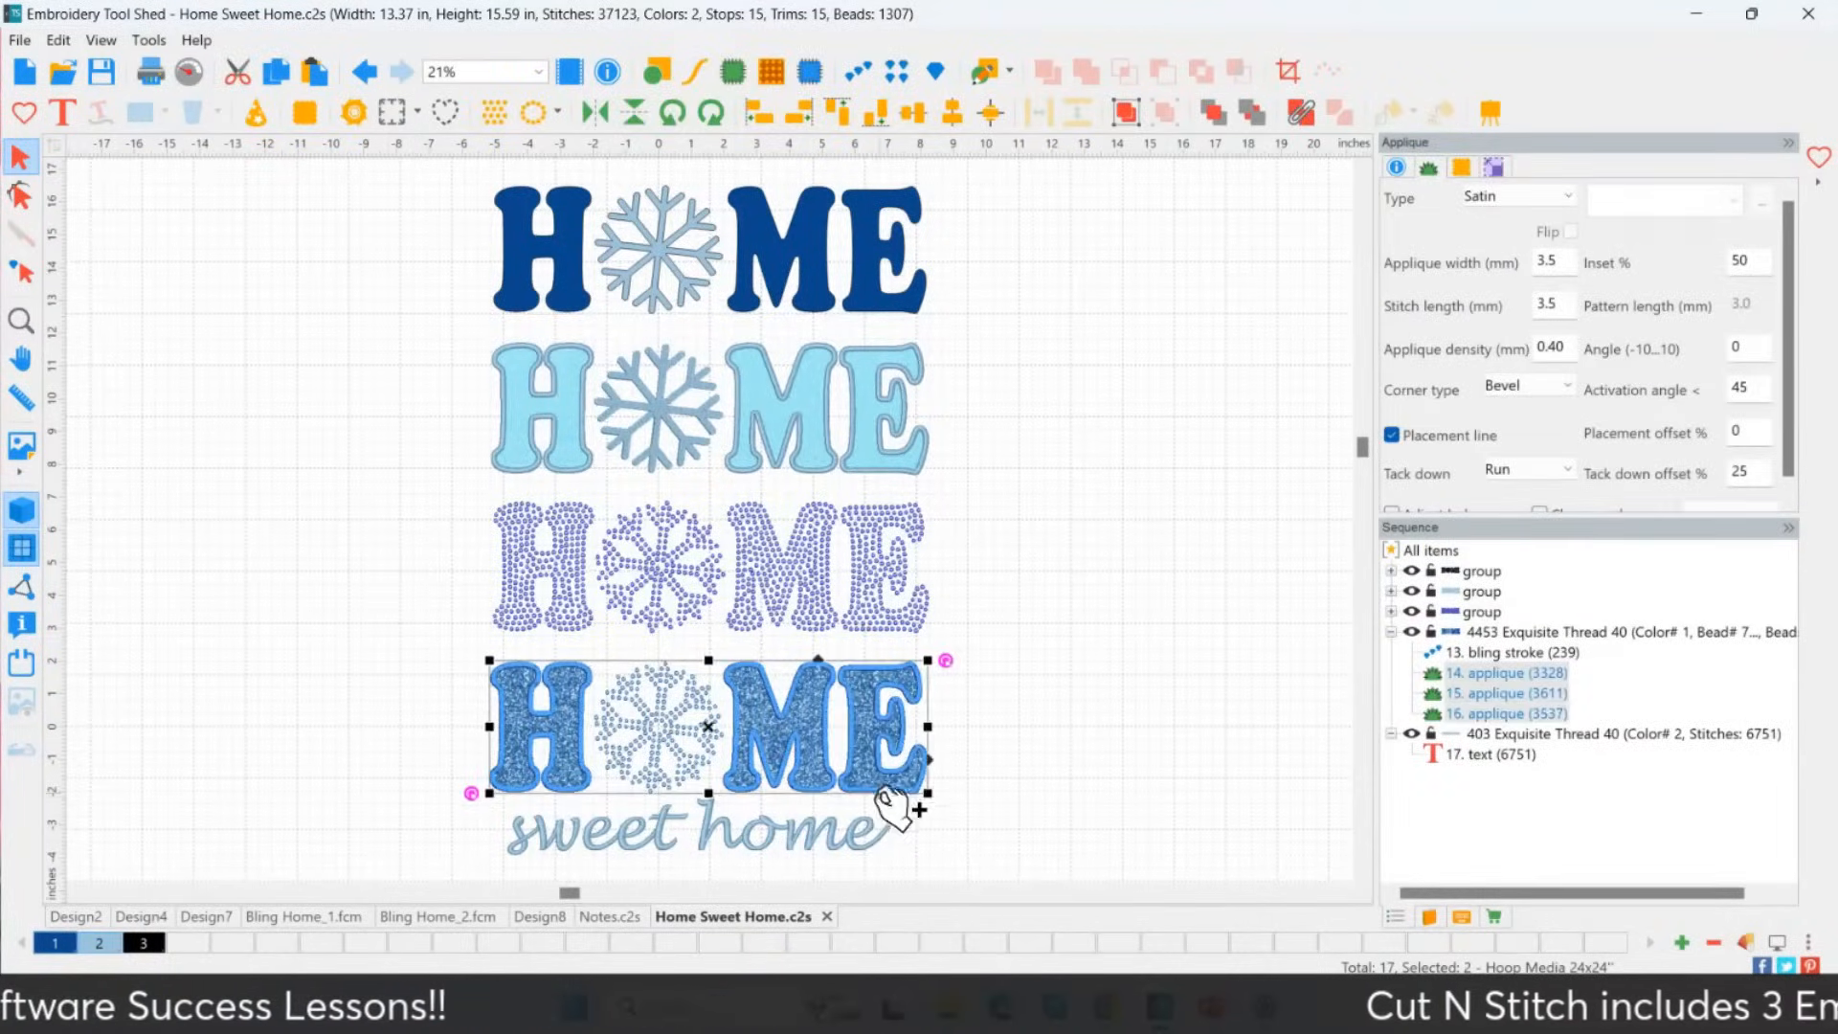
{"action": "left_click", "coordinate": [99, 944]}
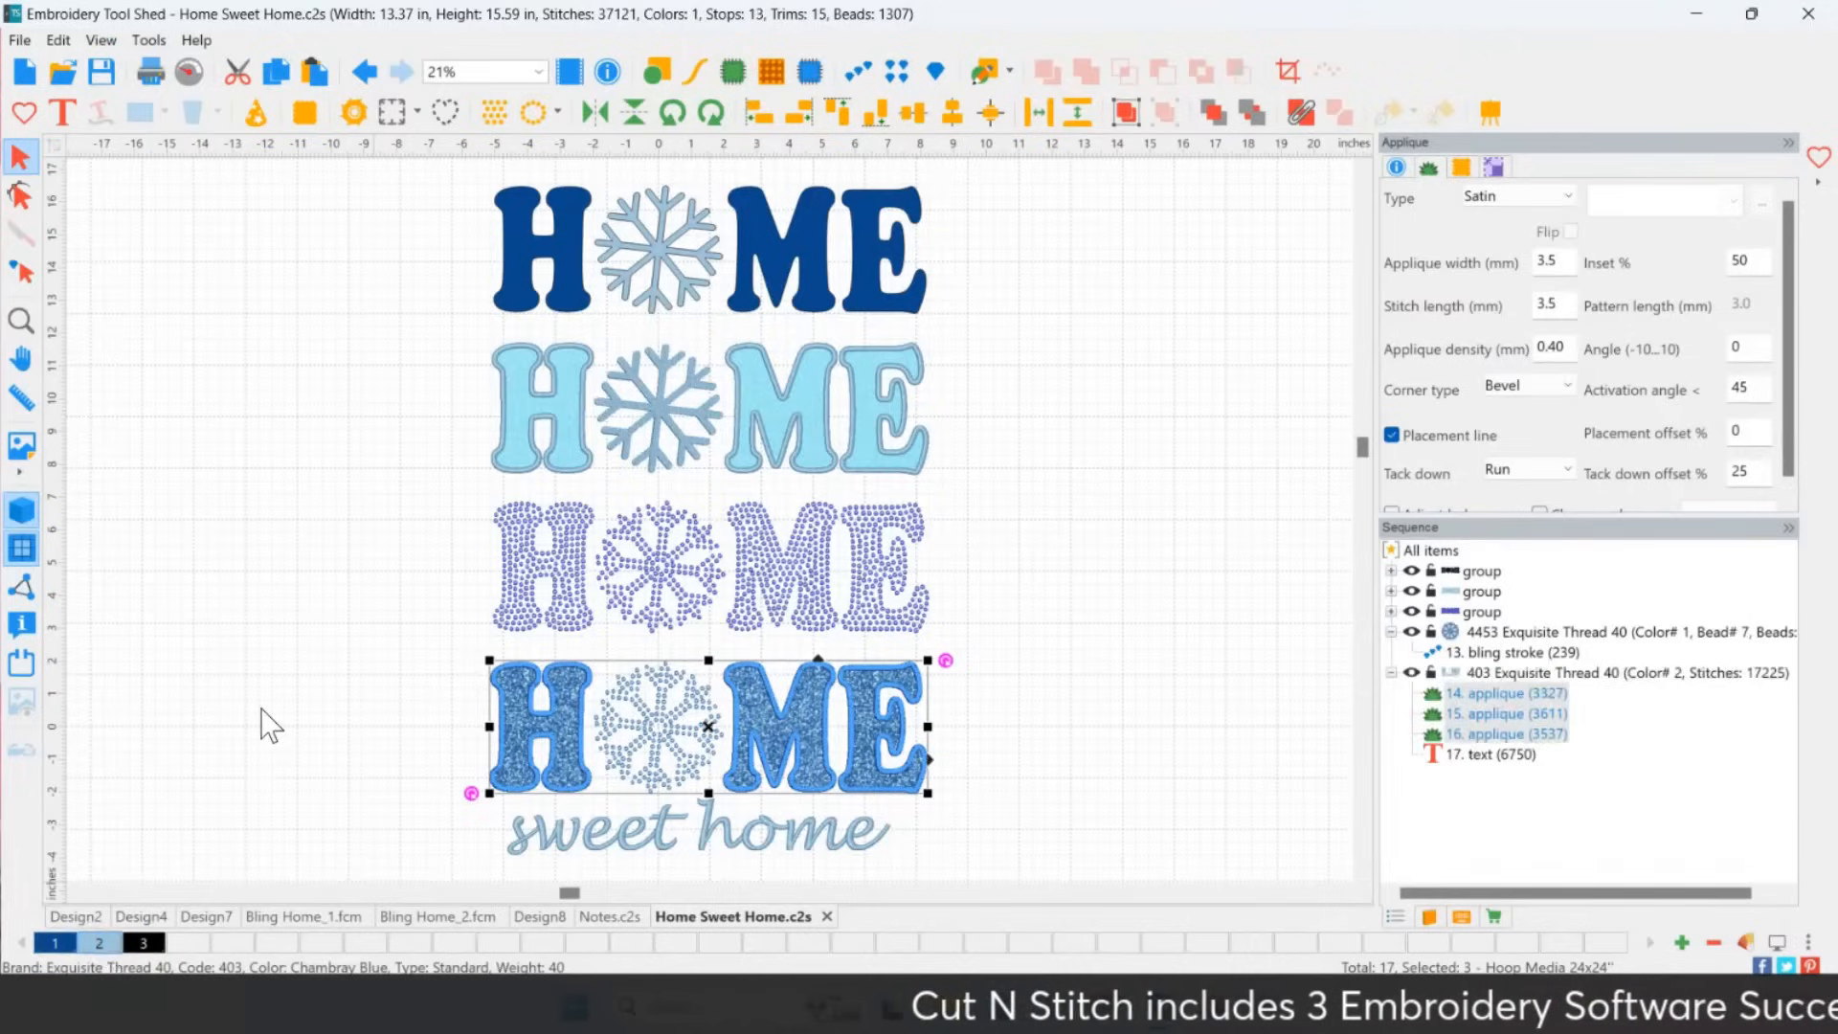
{"action": "left_click", "coordinate": [443, 724]}
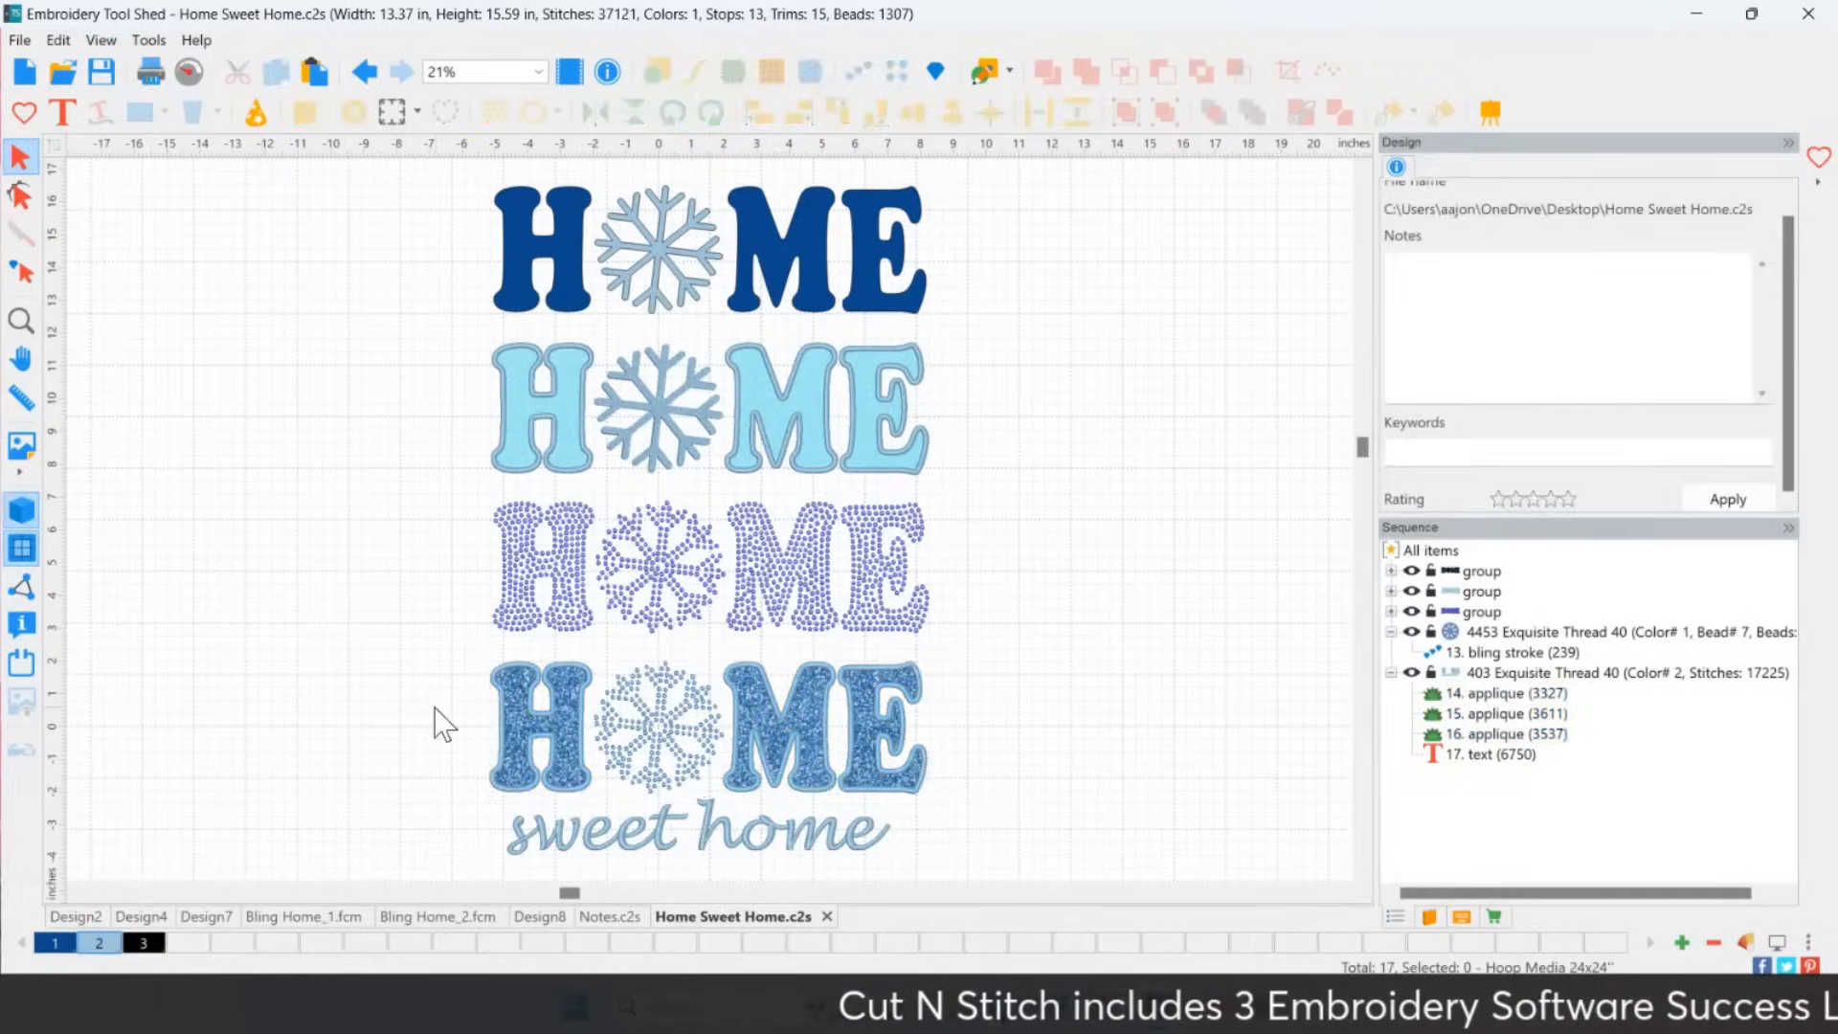
Replace thread color 2 in the design's palette with the pink 315 from Exquisite Thread 40.
{"action": "left_click", "coordinate": [589, 756]}
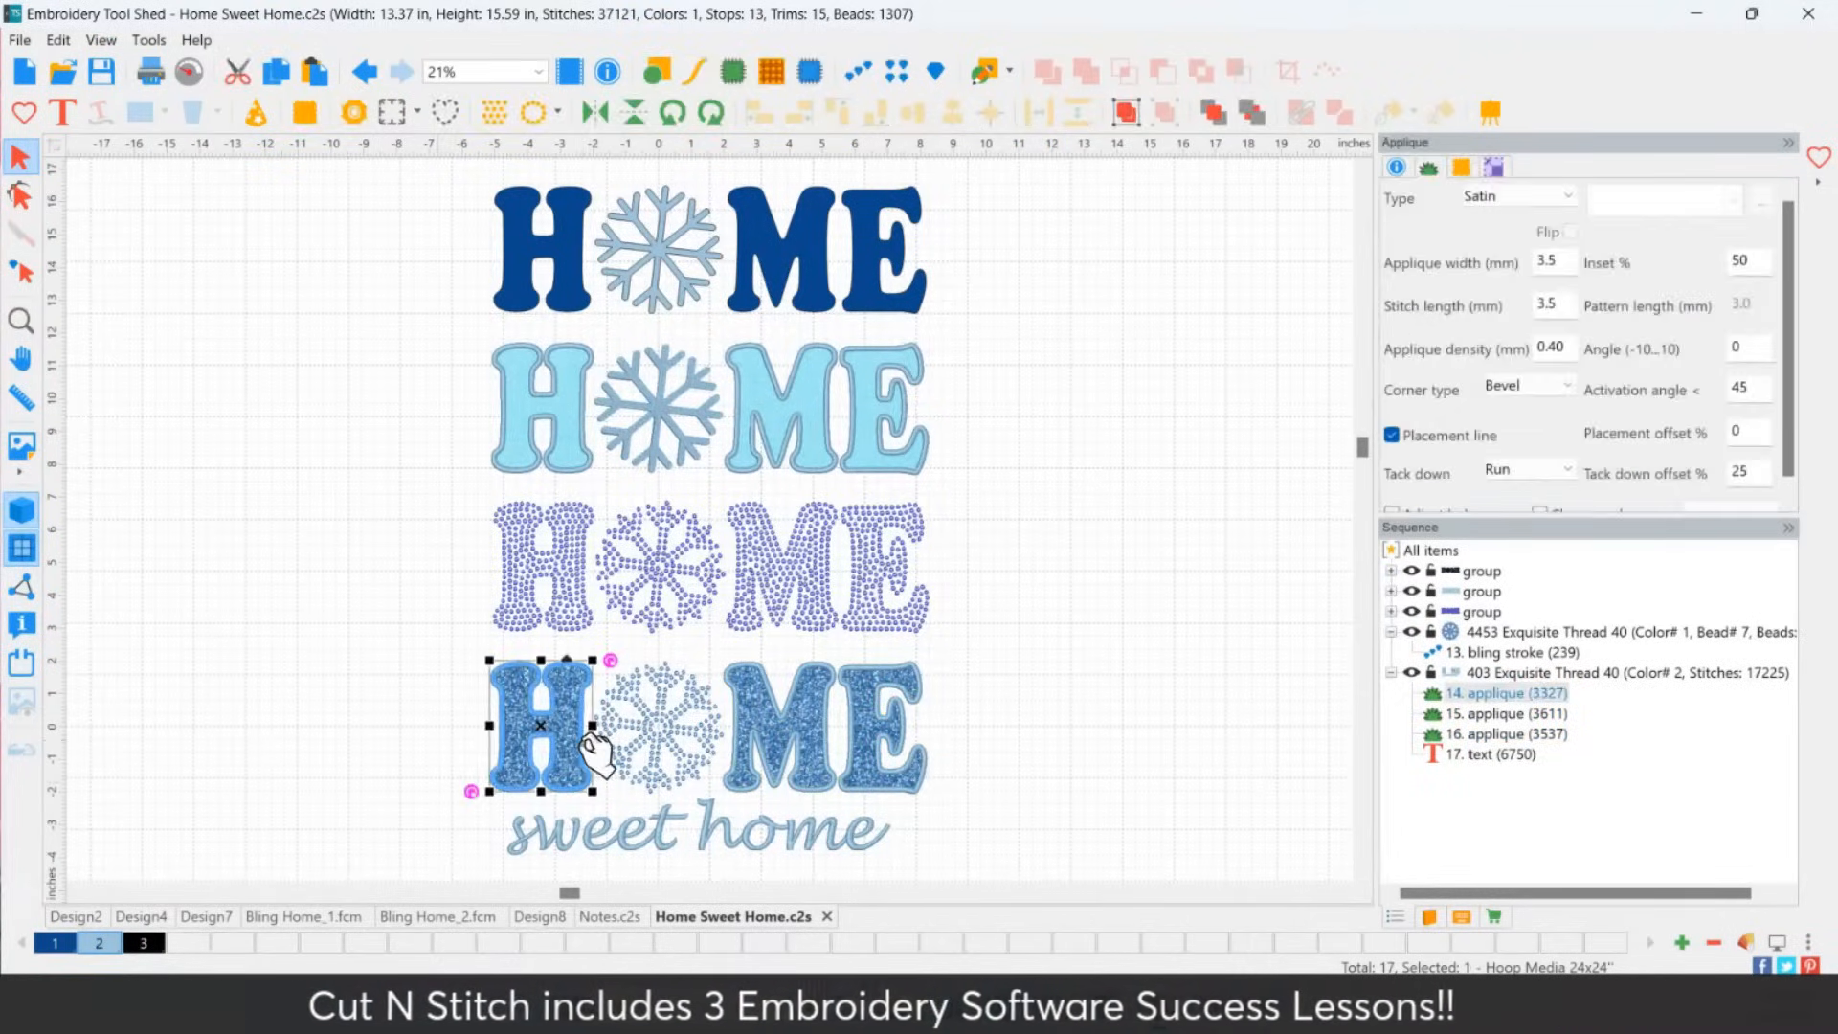
{"action": "double_click", "coordinate": [99, 946]}
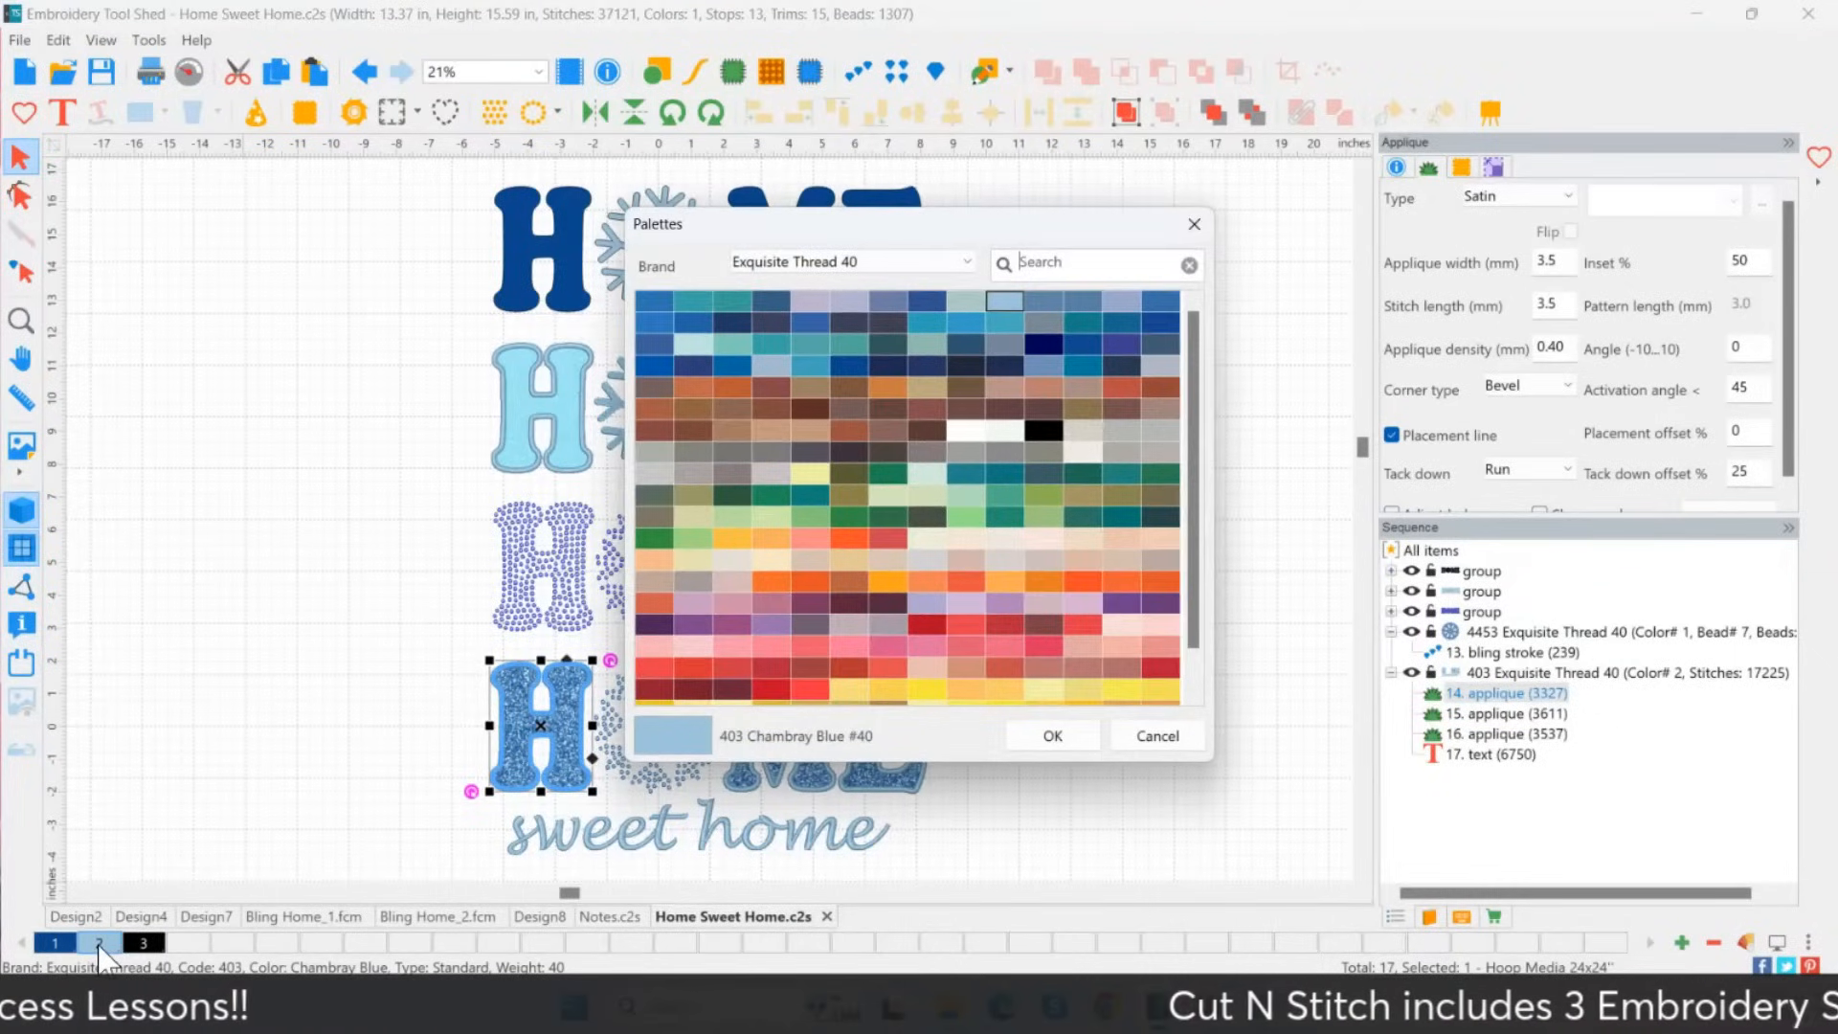
{"action": "left_click", "coordinate": [850, 647]}
{"action": "left_click", "coordinate": [1049, 735]}
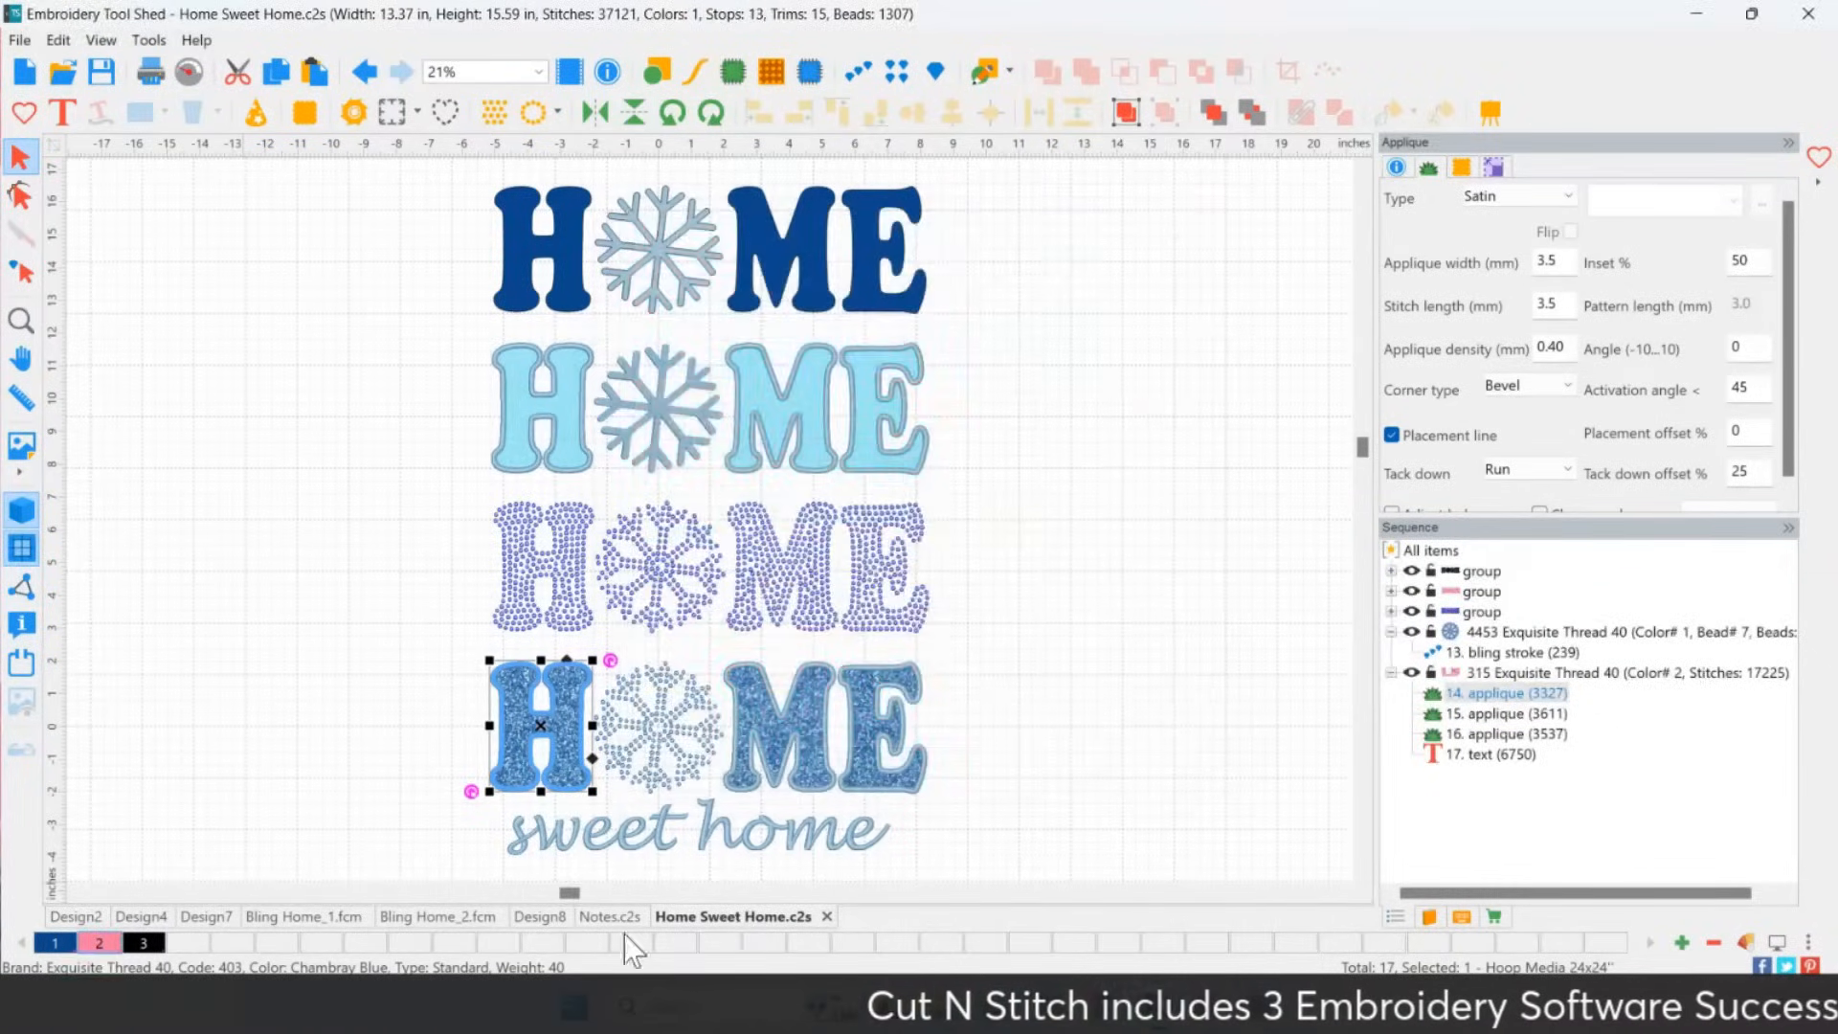
{"action": "left_click", "coordinate": [341, 734]}
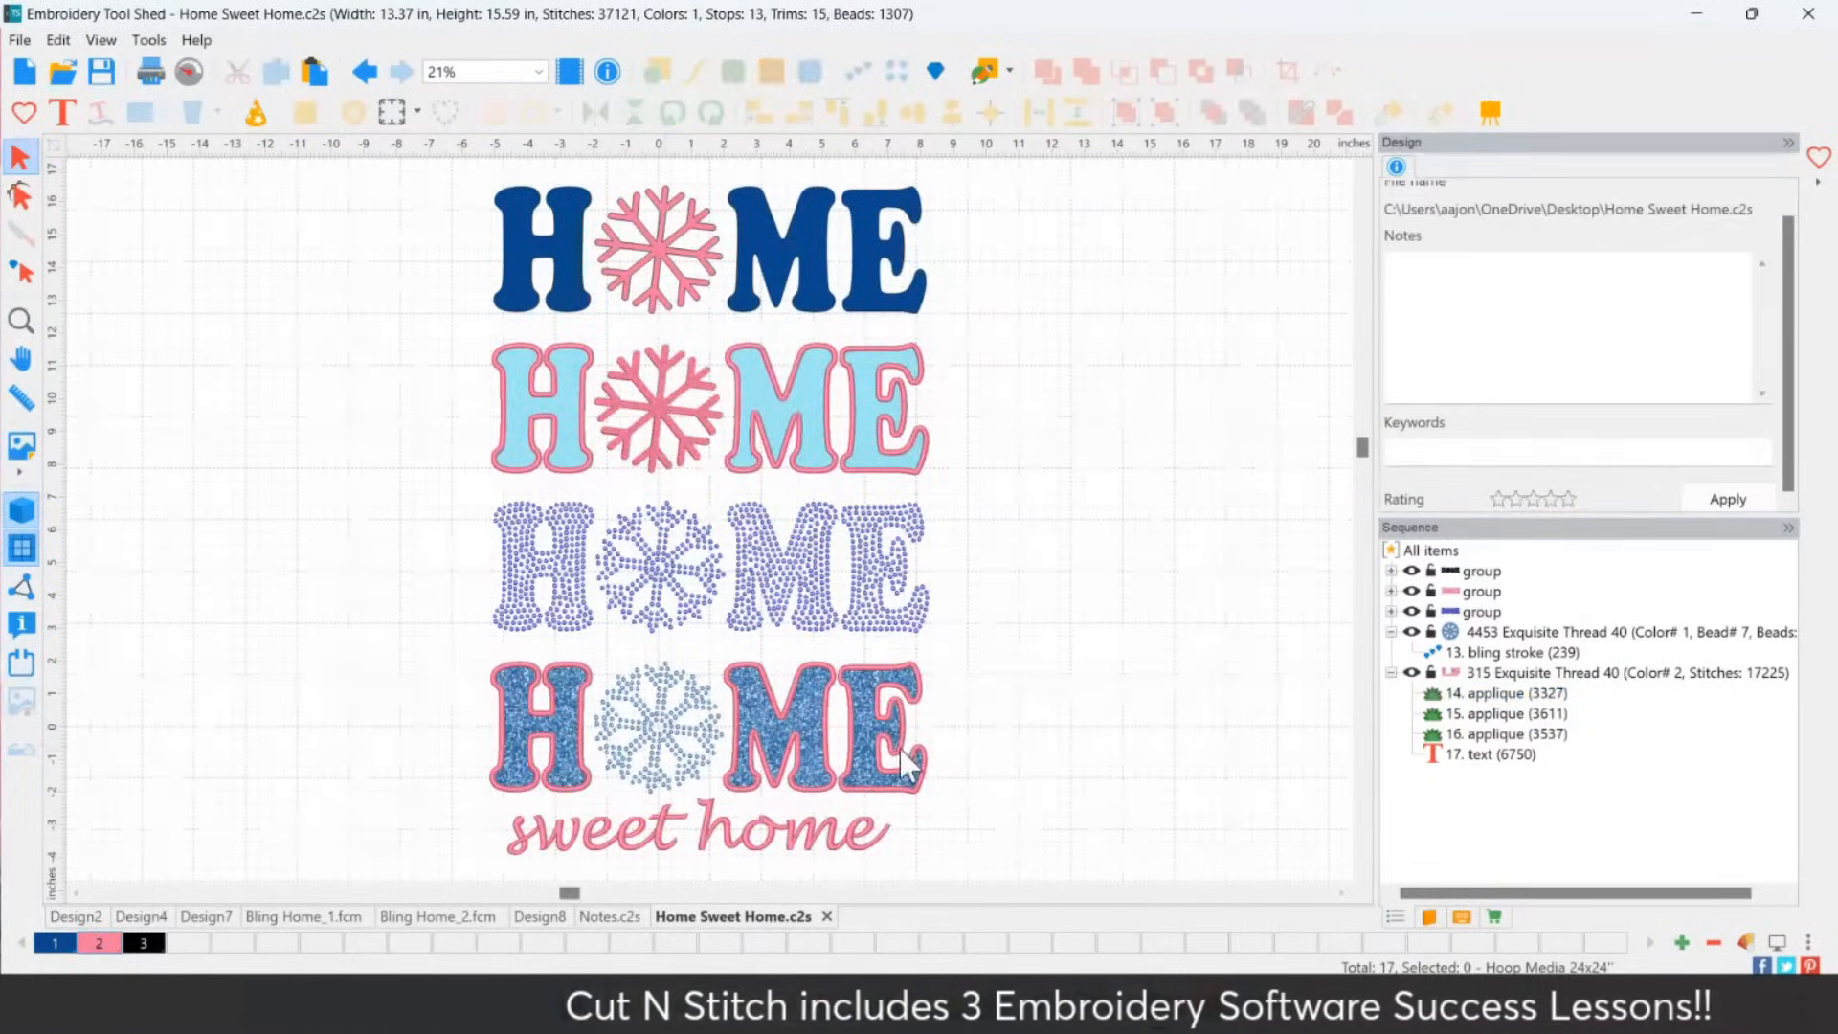
Recolor the H, M and E appliques of the bottom HOME row with thread color 3, black.
{"action": "left_click", "coordinate": [589, 749]}
{"action": "left_click", "coordinate": [747, 764], "text": "shift"}
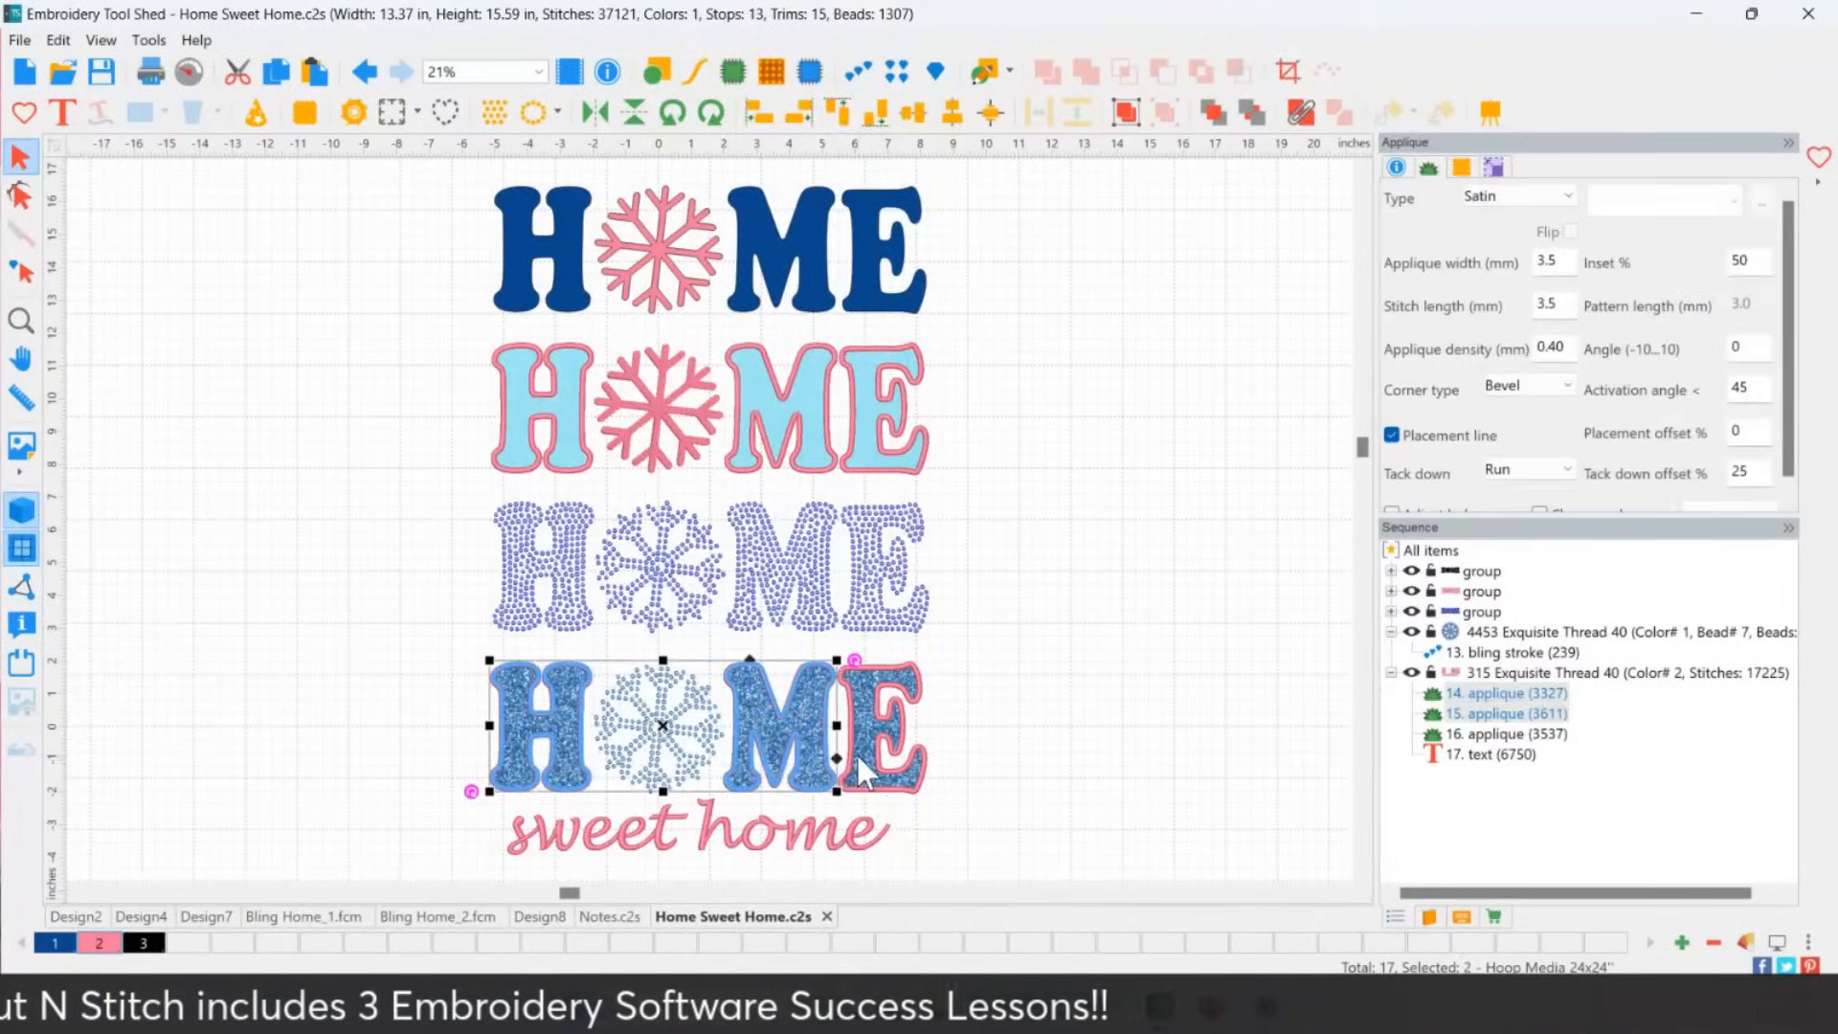
{"action": "left_click", "coordinate": [858, 756], "text": "shift"}
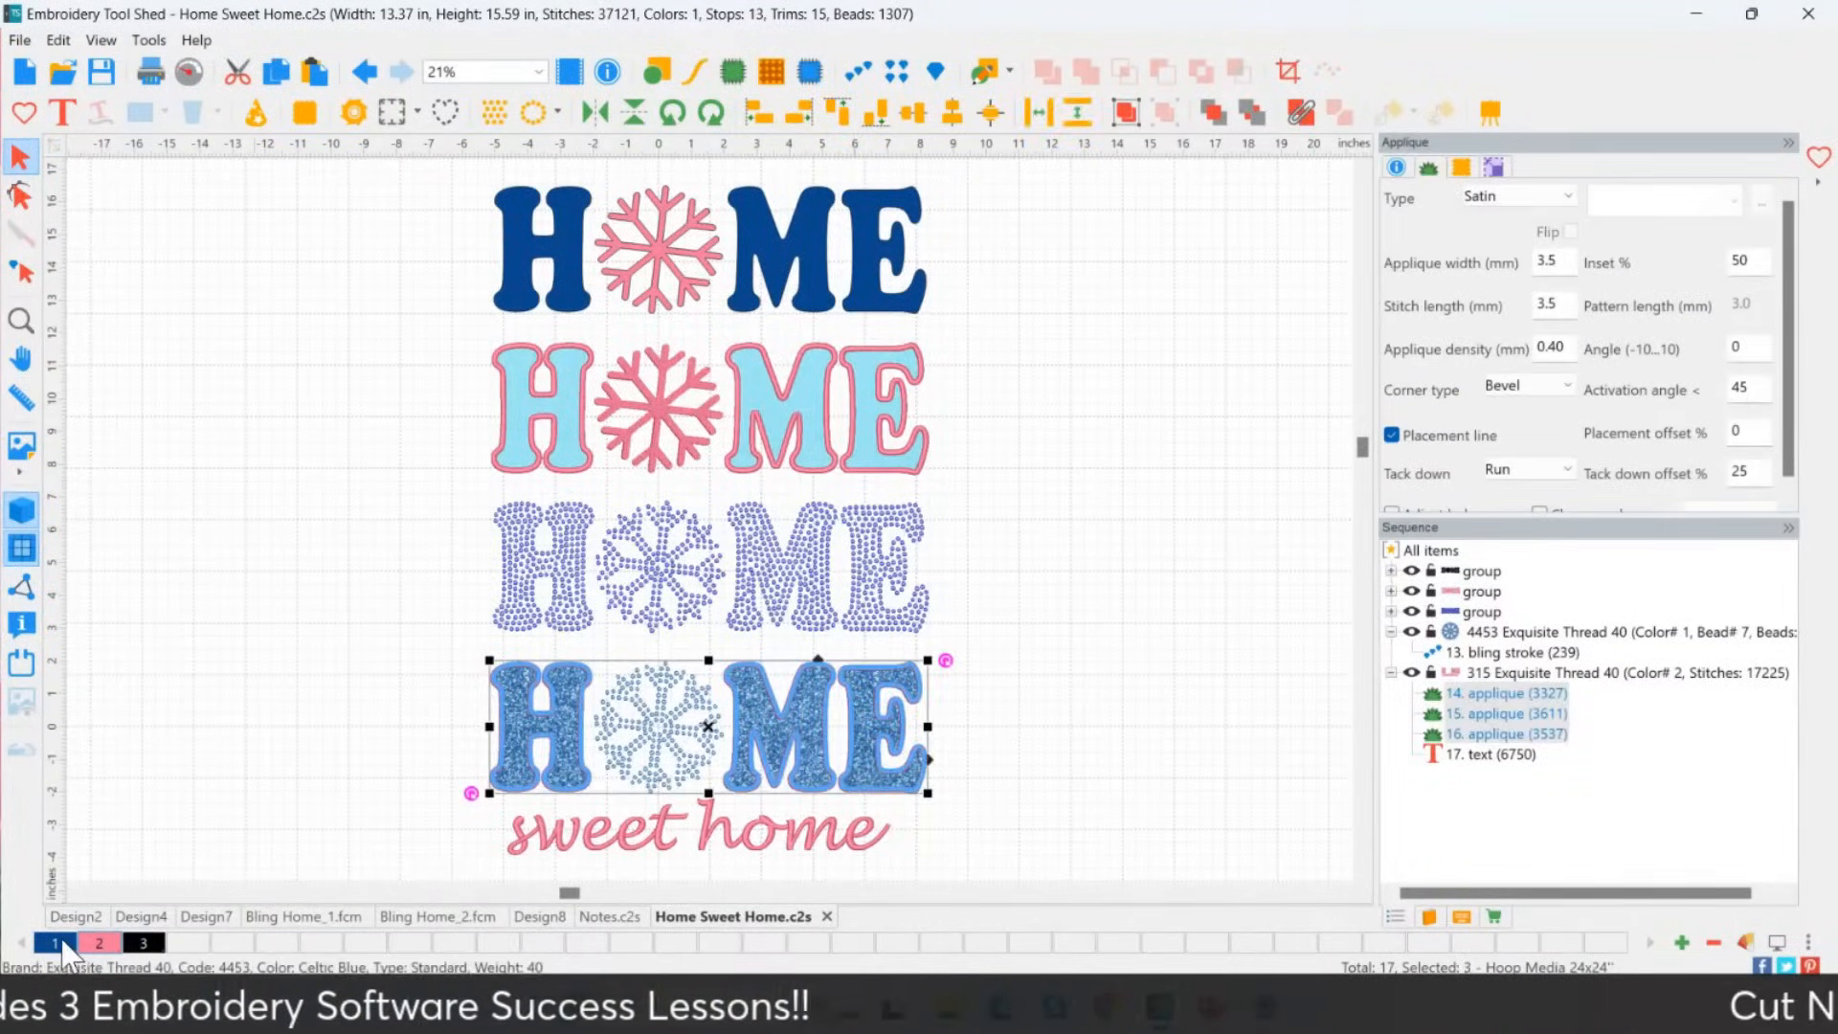
{"action": "left_click", "coordinate": [144, 943]}
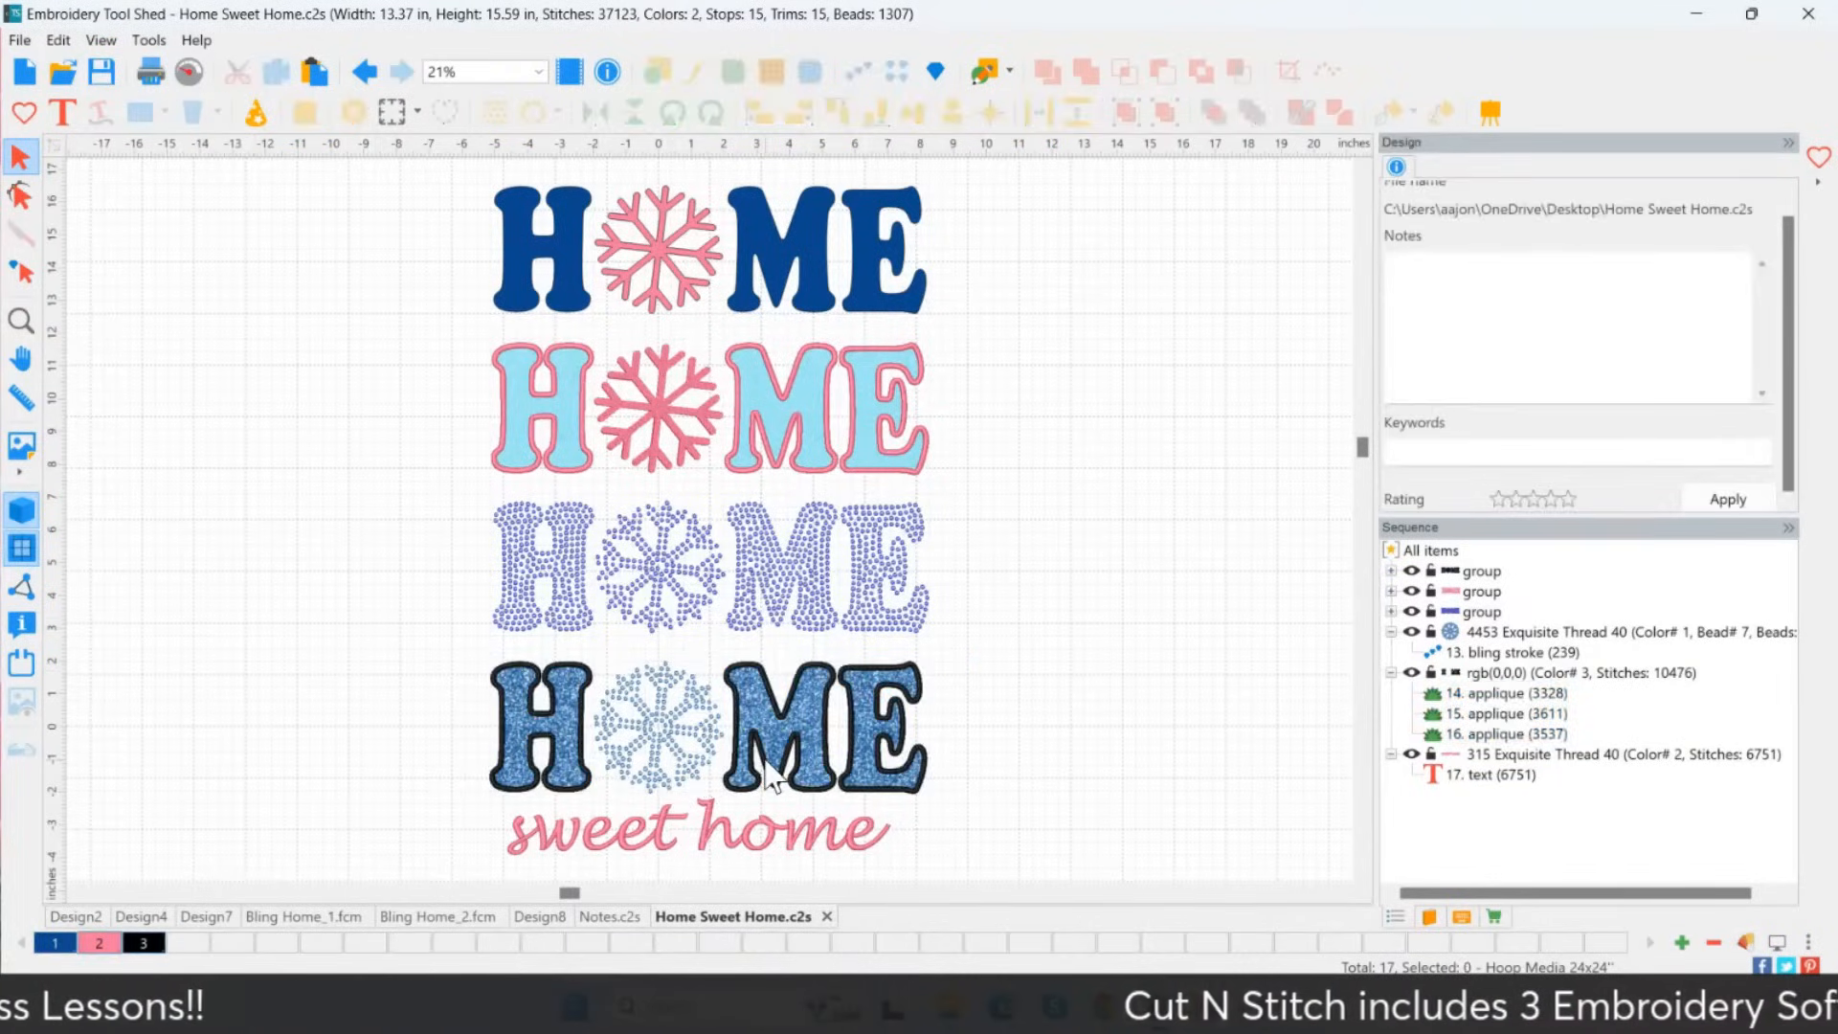
Change the stones of the bling-filled HOME row to palette bead 13, size 16 ss (4.0 mm).
{"action": "left_click", "coordinate": [551, 573]}
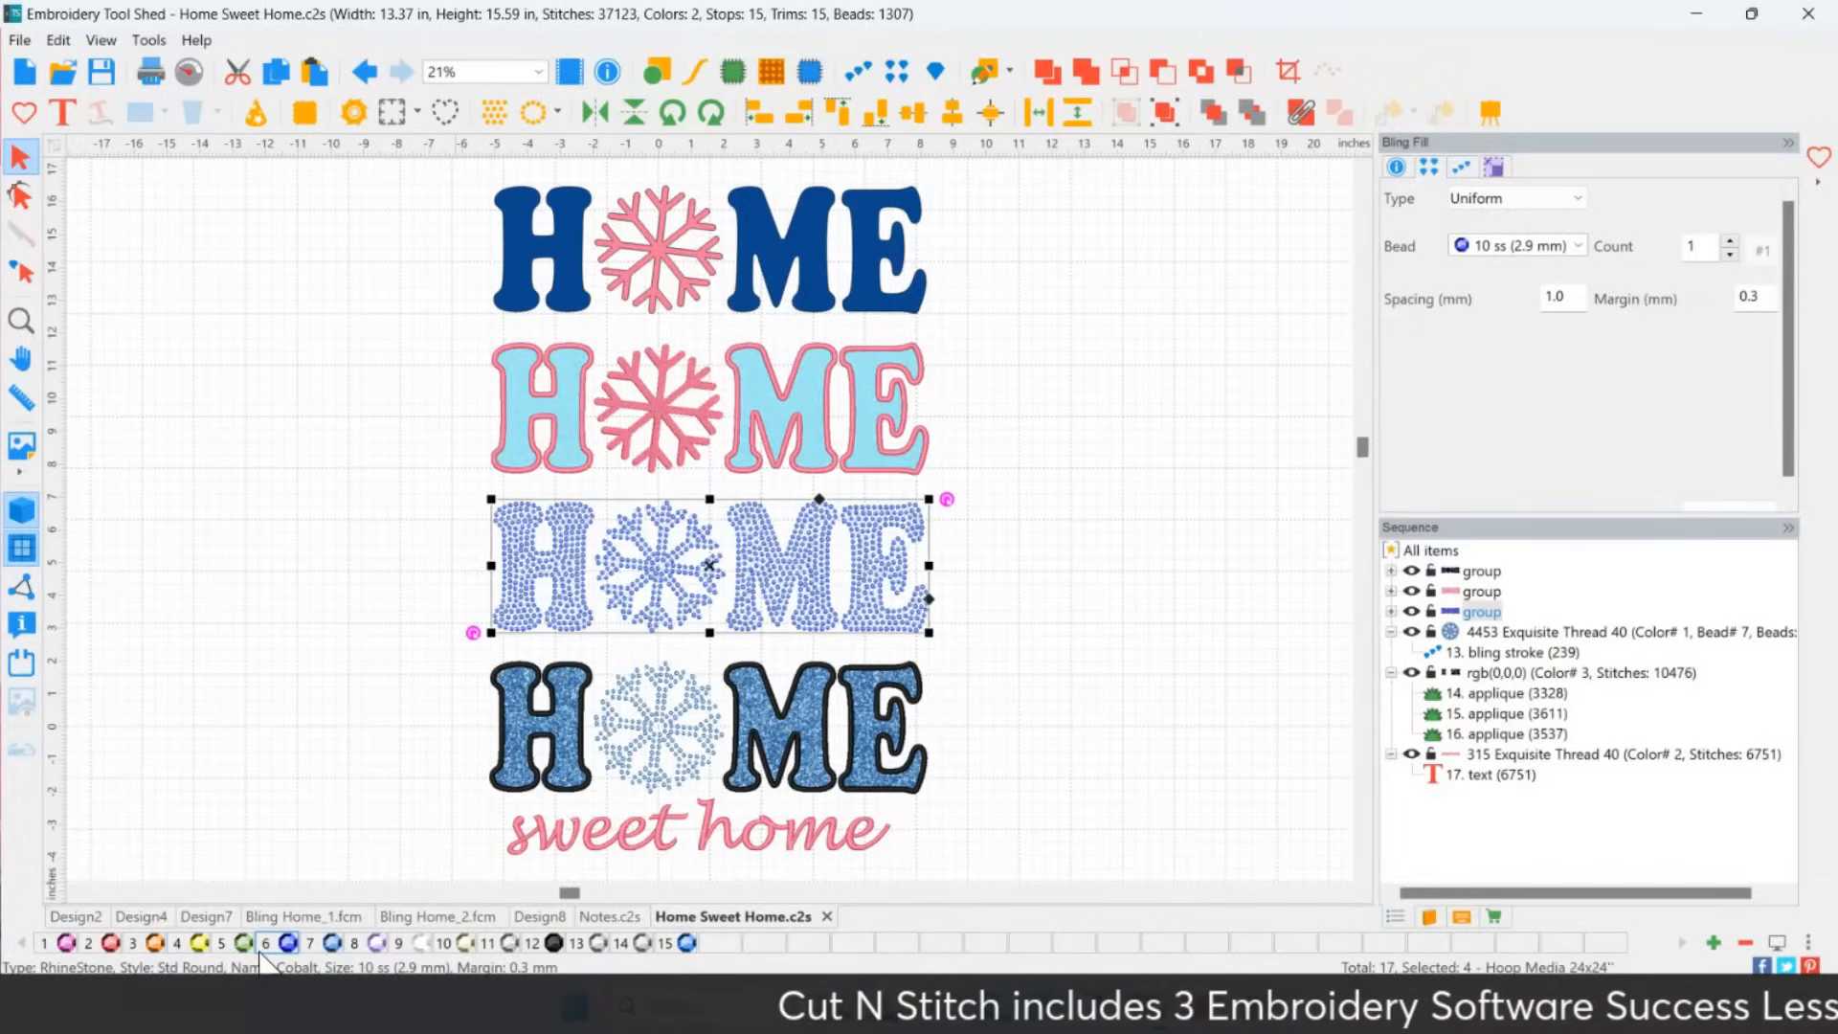
{"action": "left_click", "coordinate": [596, 945]}
{"action": "left_click", "coordinate": [1218, 590]}
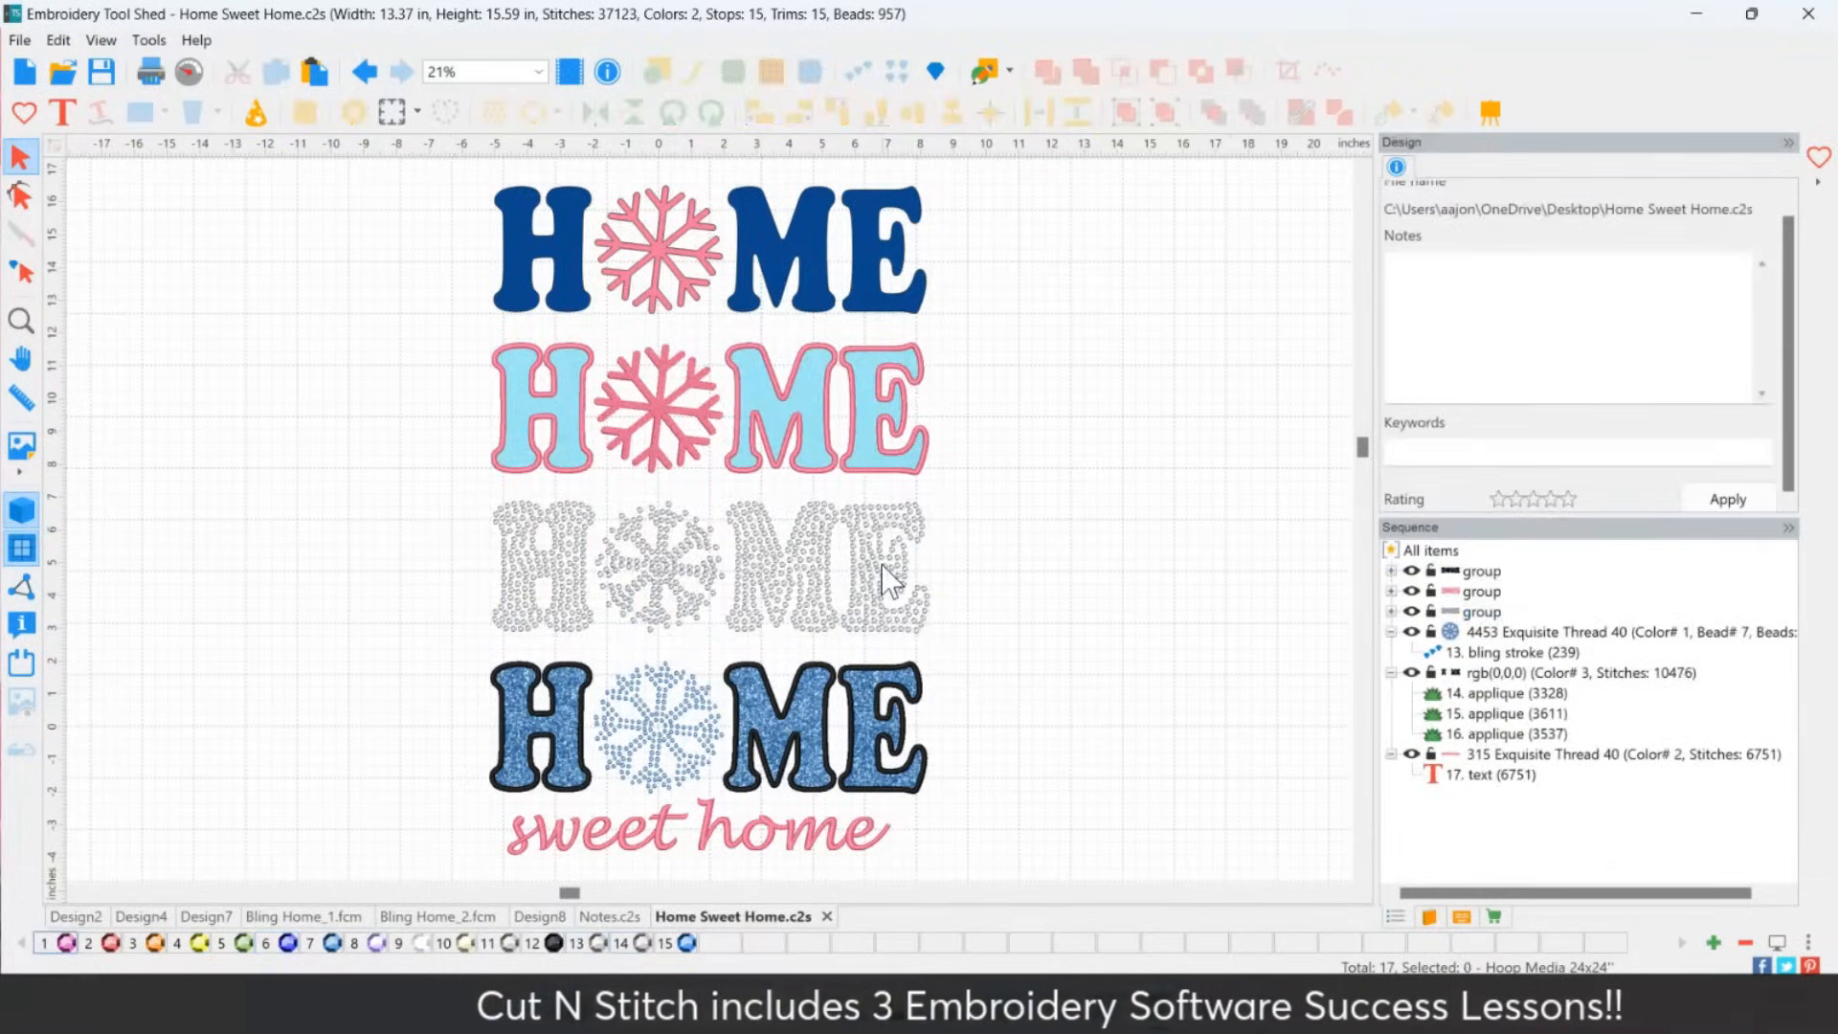
Change the stones of the bling-filled HOME row to the pink palette bead 1, size 10 ss (2.9 mm).
{"action": "left_click", "coordinate": [883, 584]}
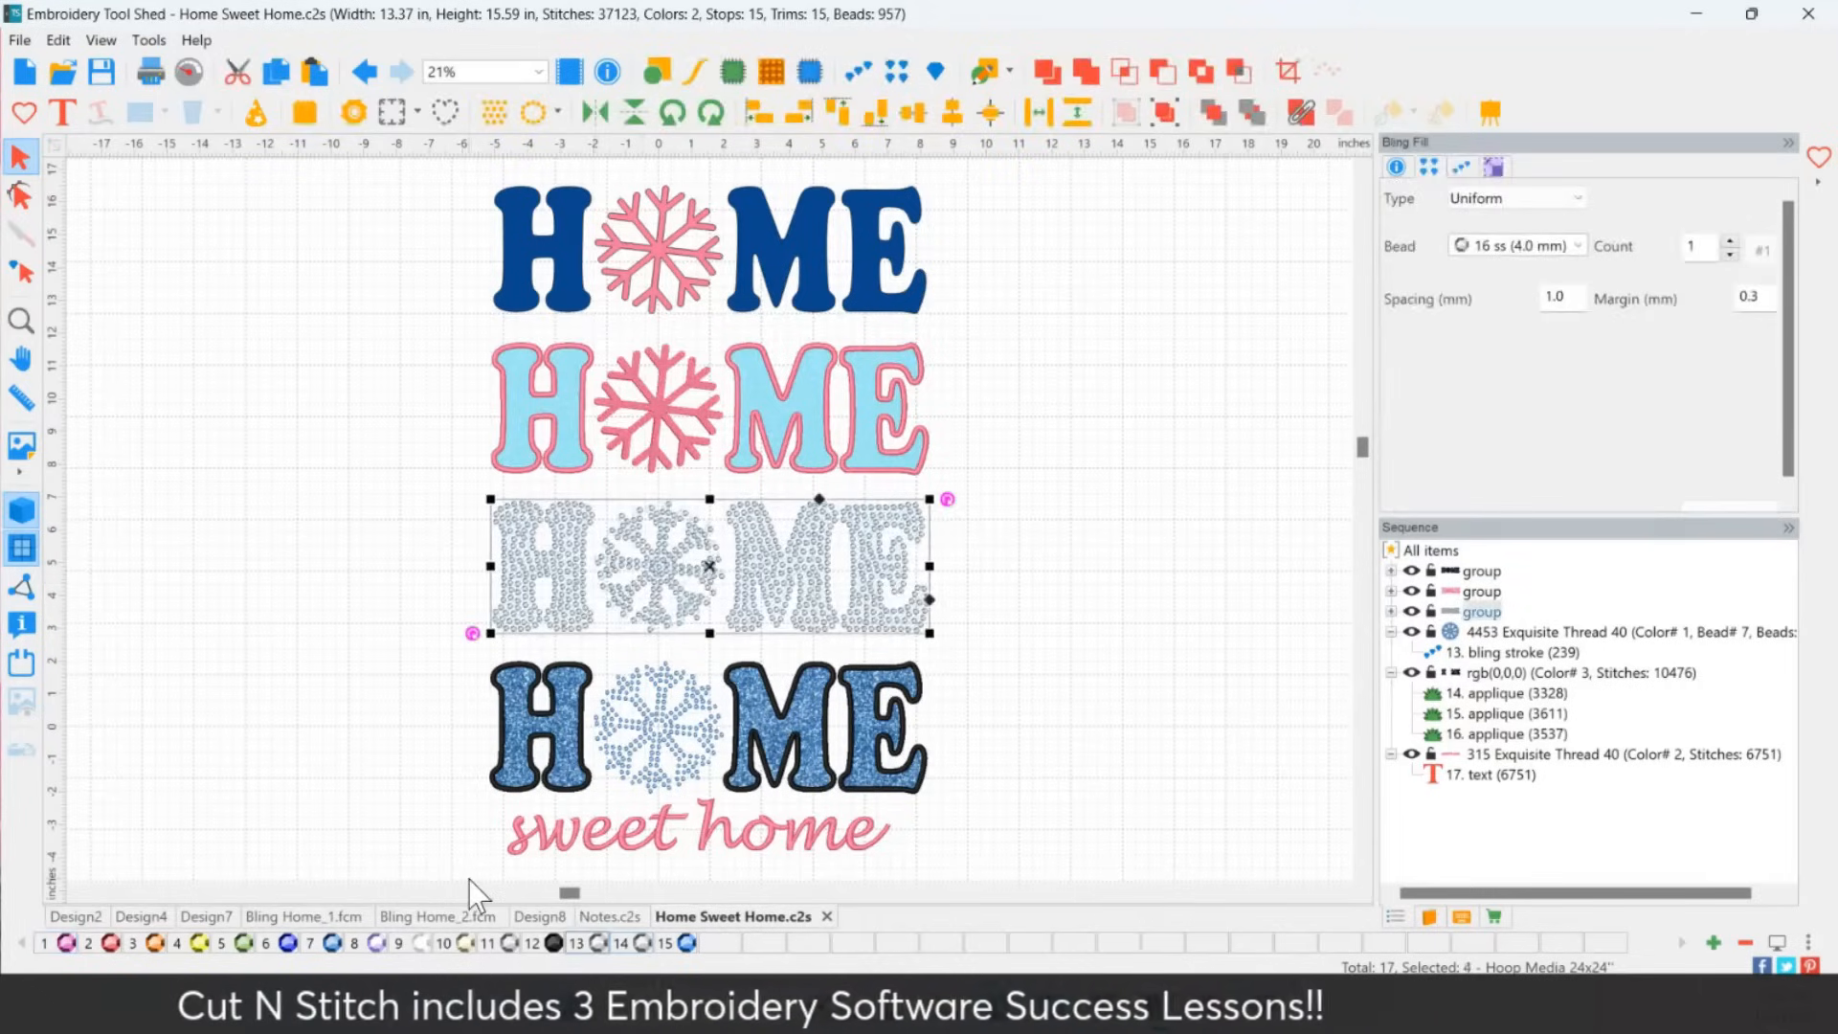
{"action": "left_click", "coordinate": [161, 944]}
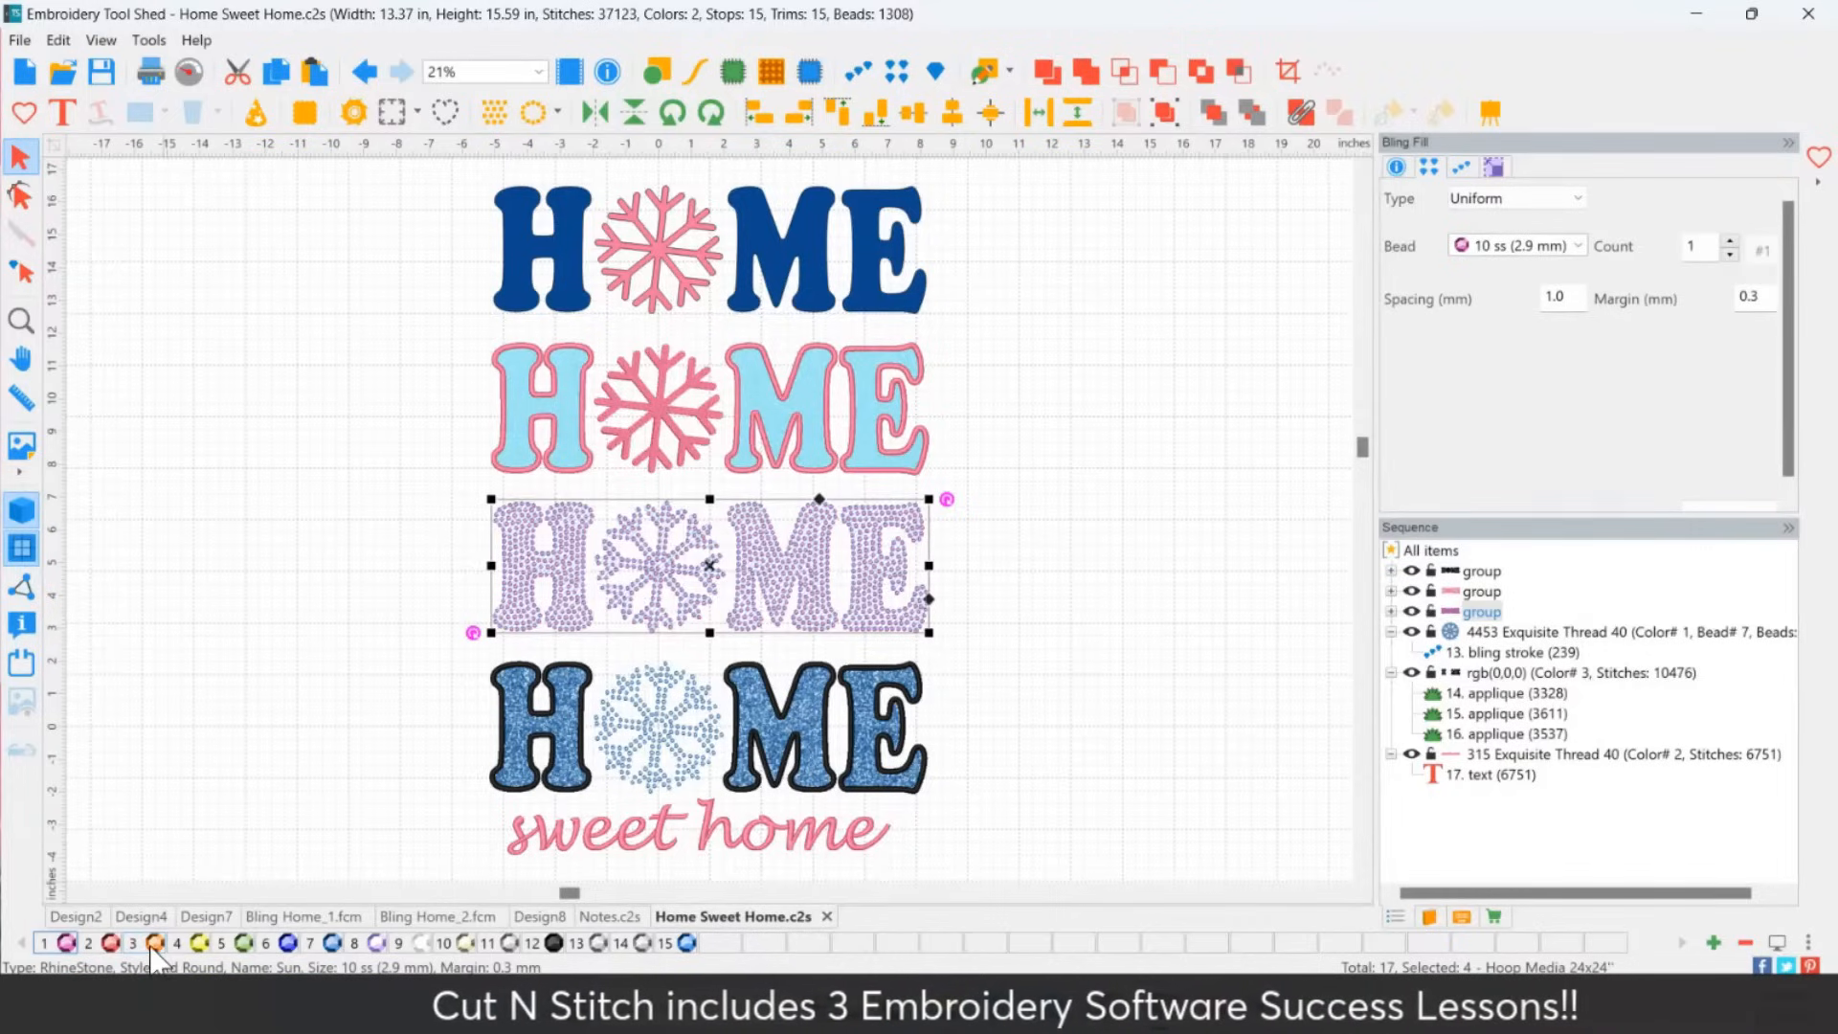
Browse the rhinestone colors and available sizes for the Cobalt palette bead 6, then cancel and deselect the bling row.
{"action": "double_click", "coordinate": [287, 944]}
{"action": "left_click_drag", "start_coordinate": [1233, 450], "coordinate": [1233, 645]}
{"action": "left_click", "coordinate": [721, 287]}
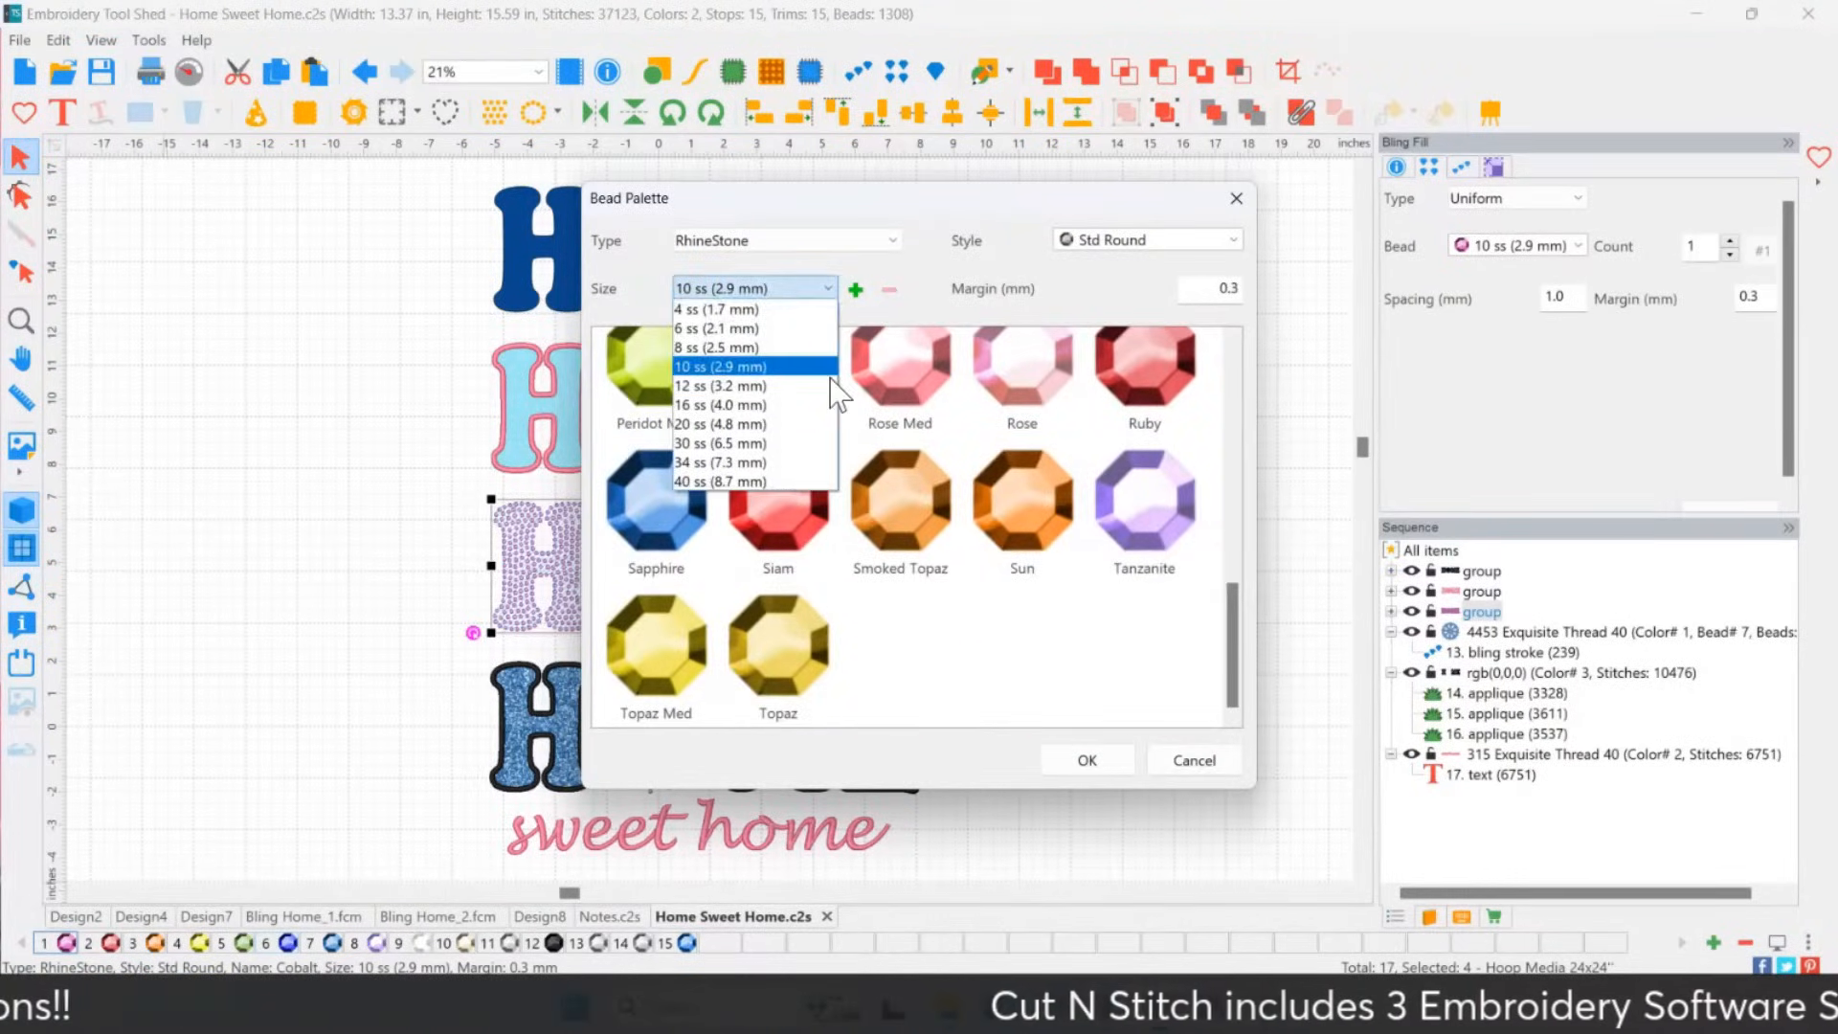
{"action": "left_click", "coordinate": [1168, 756]}
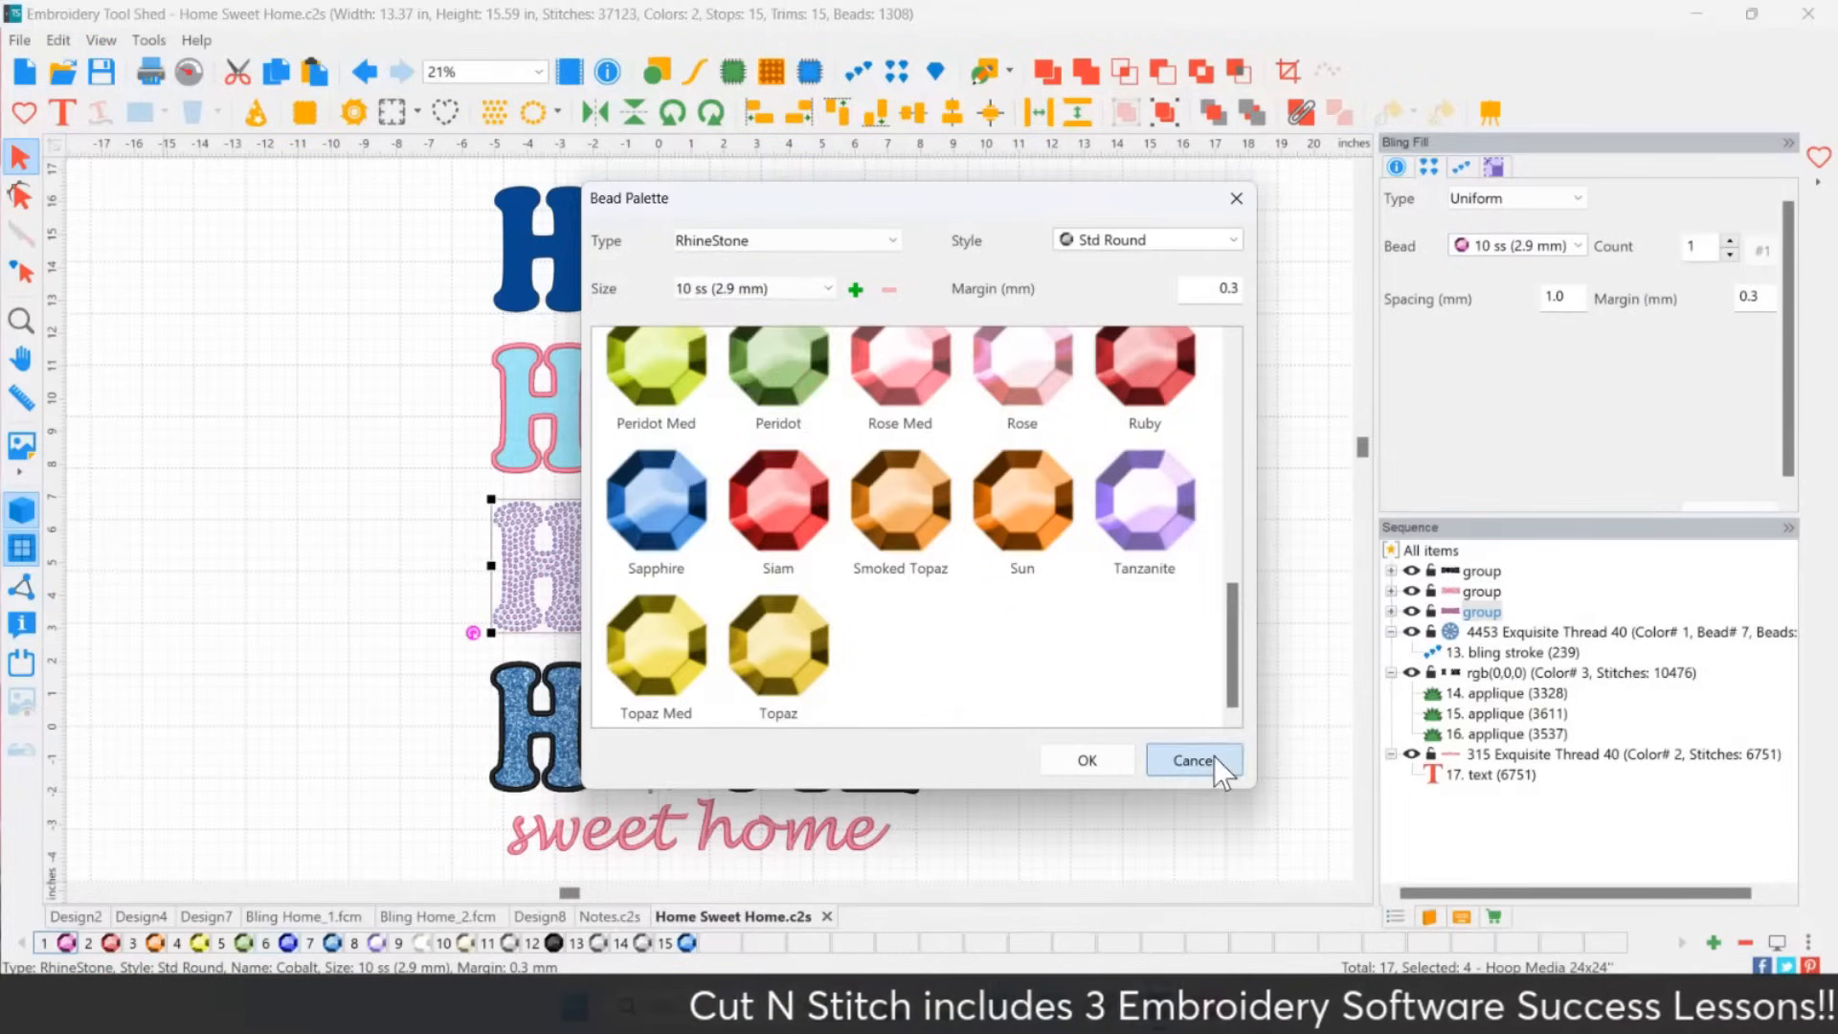
{"action": "left_click", "coordinate": [1214, 757]}
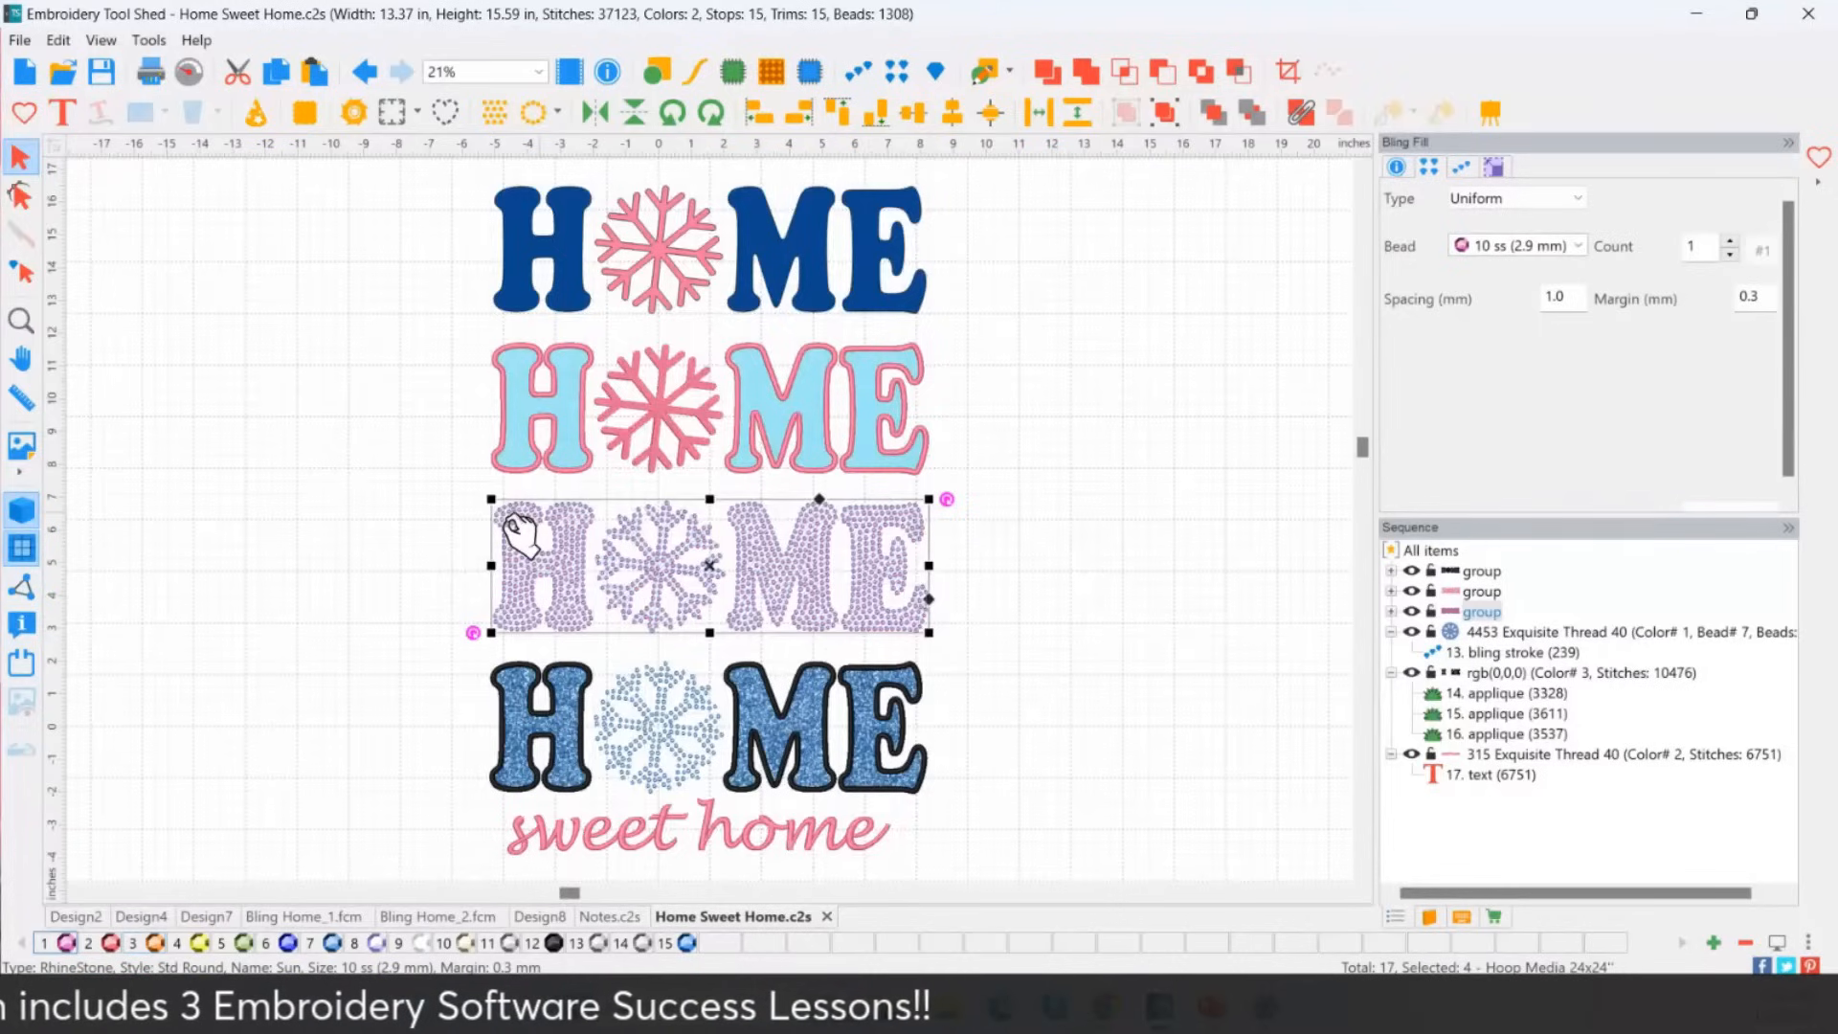
{"action": "left_click", "coordinate": [388, 553]}
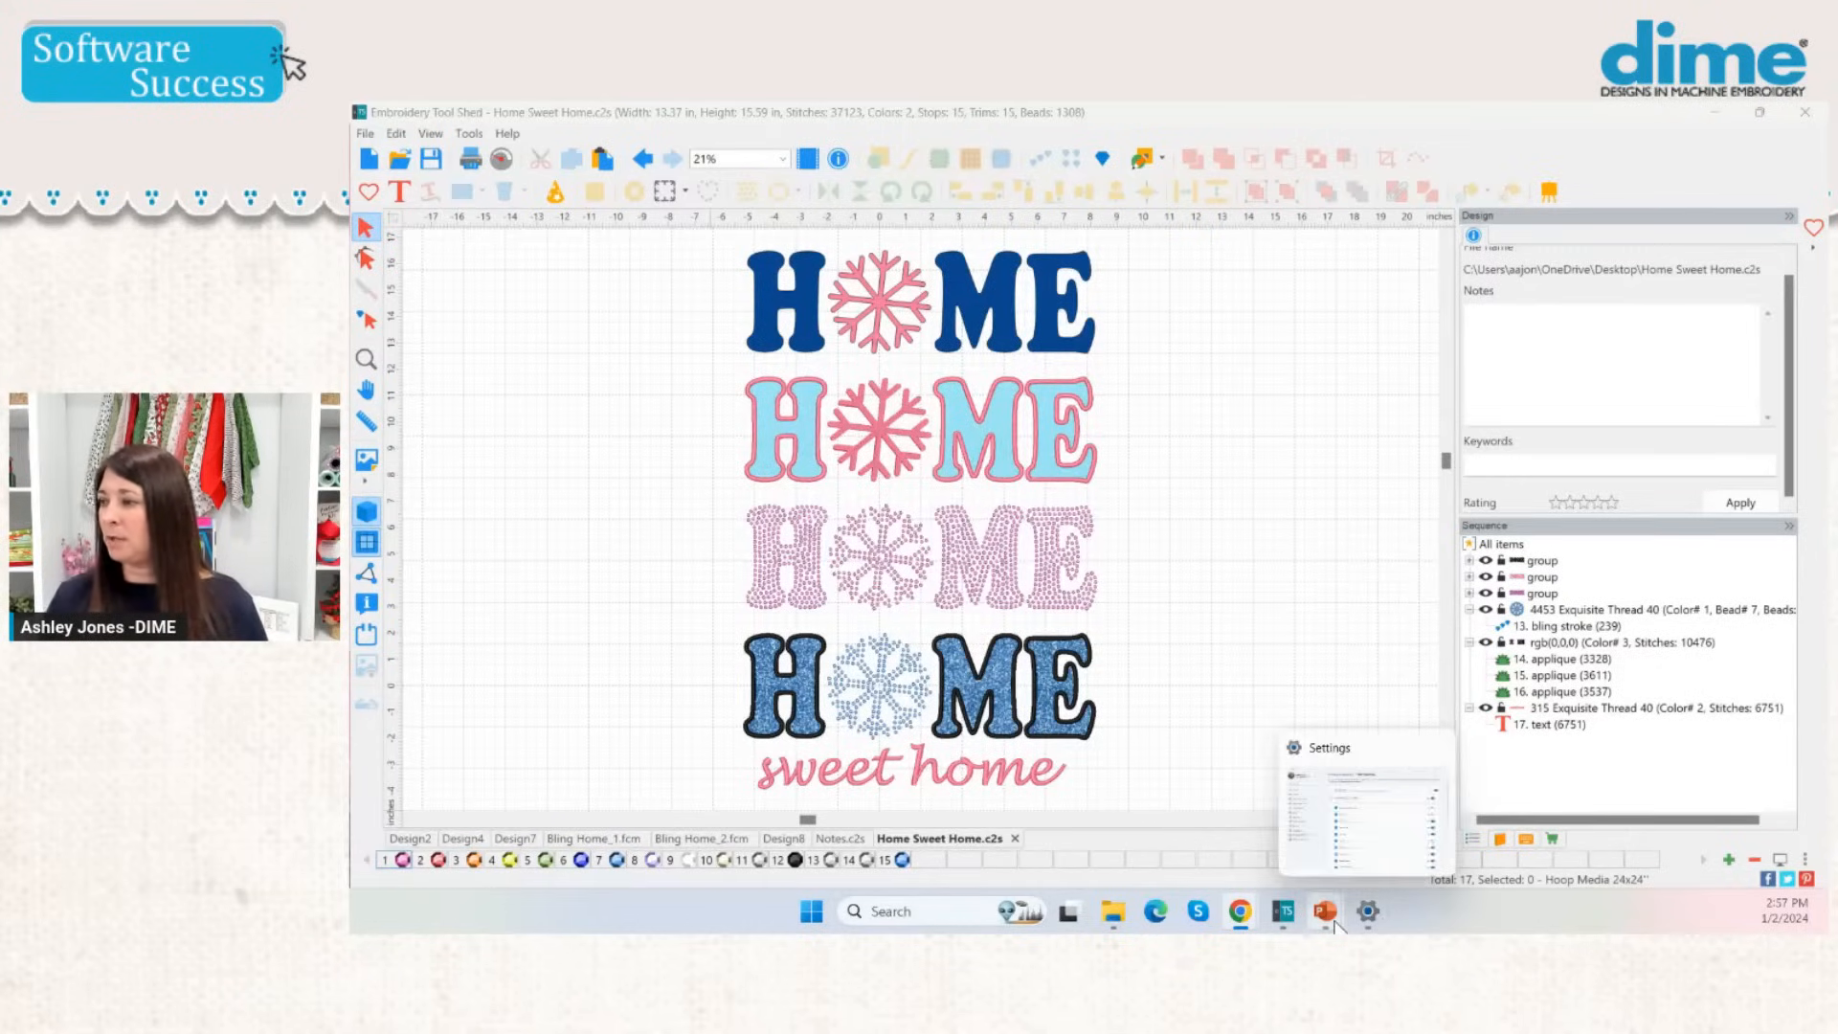
Switch to the running PowerPoint slide show.
{"action": "mouse_move", "coordinate": [1326, 915]}
{"action": "left_click", "coordinate": [1366, 831]}
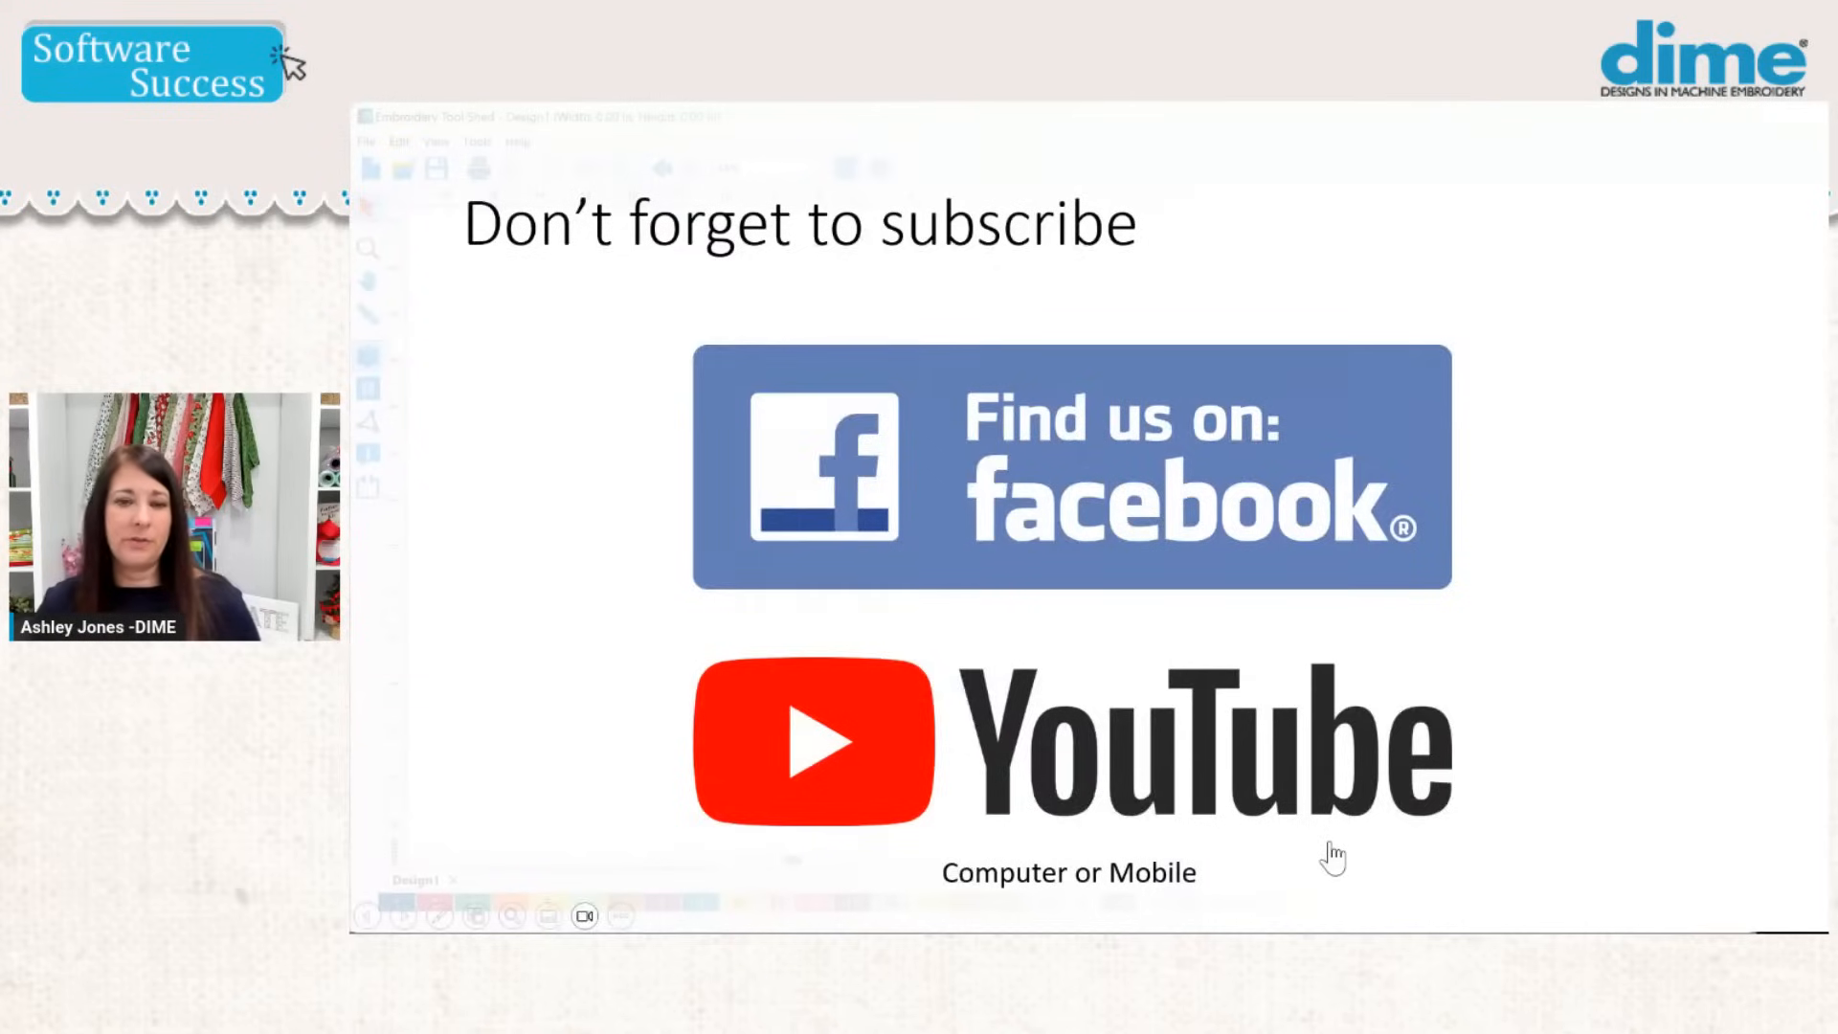